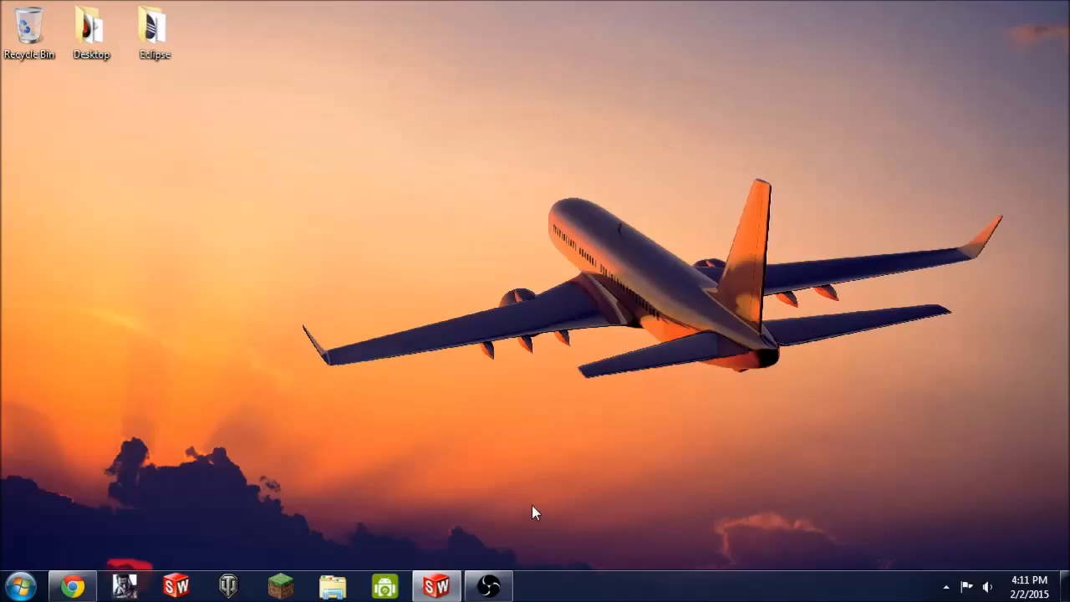
Step: Switch to Chrome and examine the "boeing 747 orthographic view" image results and the 747-400 Exterior View drawing
left_click(73, 587)
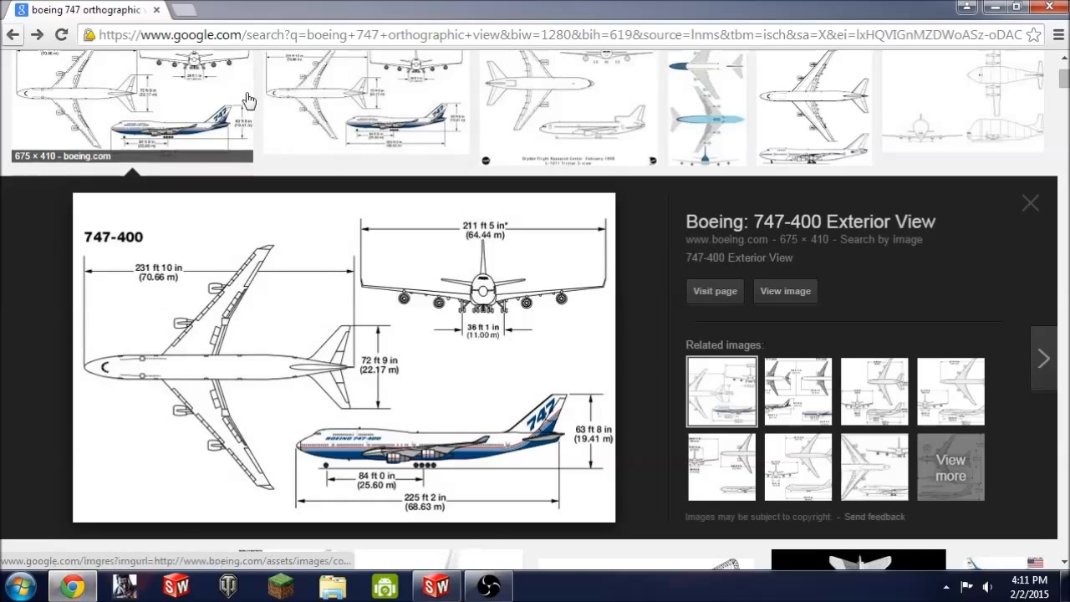
scroll(209, 151, "up", 2)
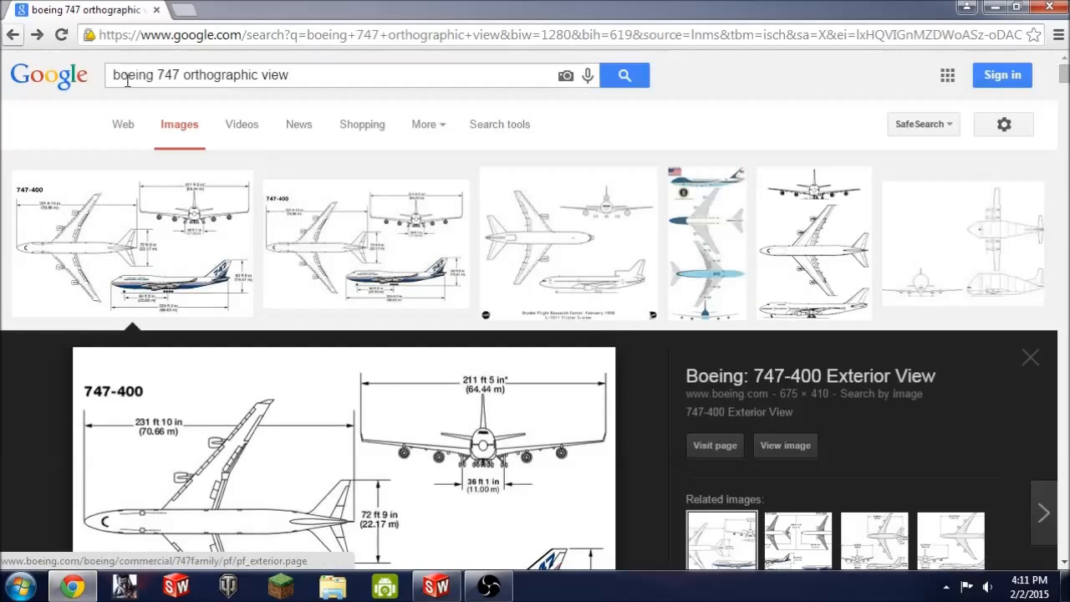
left_click_drag(127, 77, 317, 72)
left_click(319, 72)
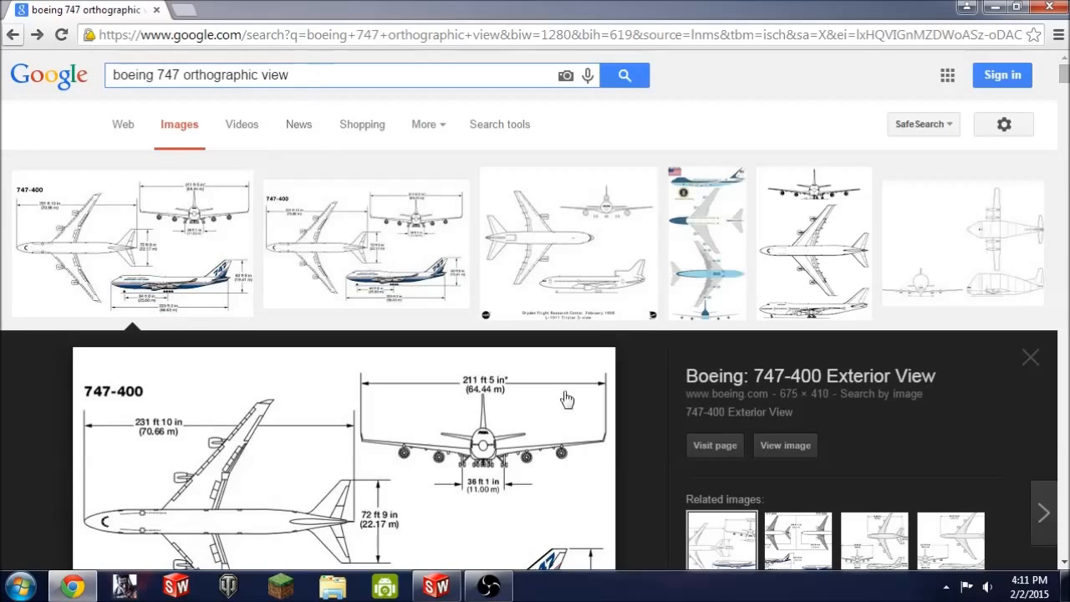
scroll(232, 303, "down", 1)
scroll(326, 237, "down", 2)
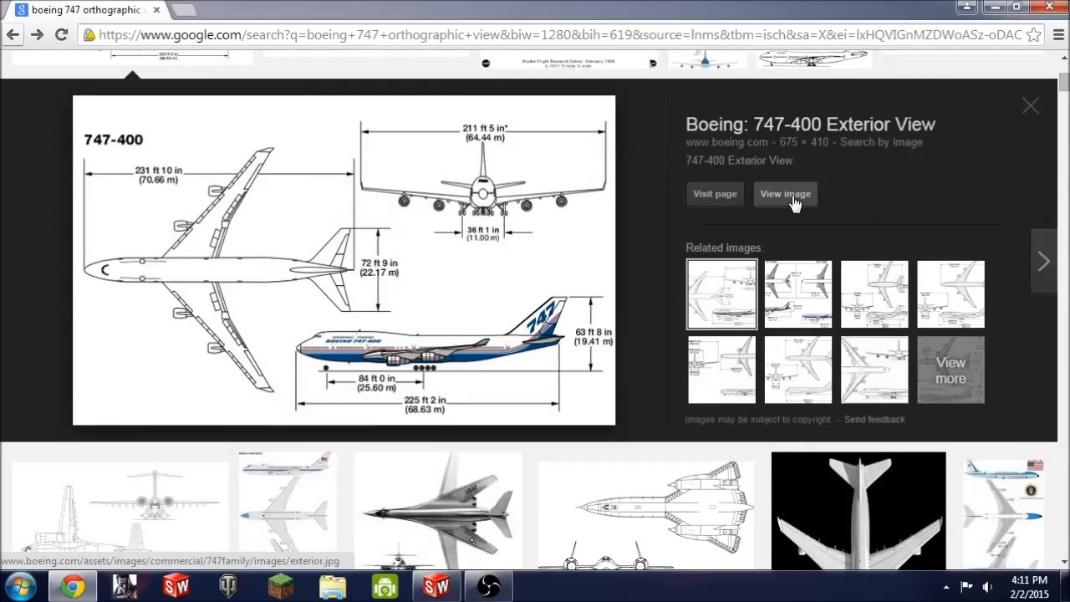
scroll(374, 237, "up", 3)
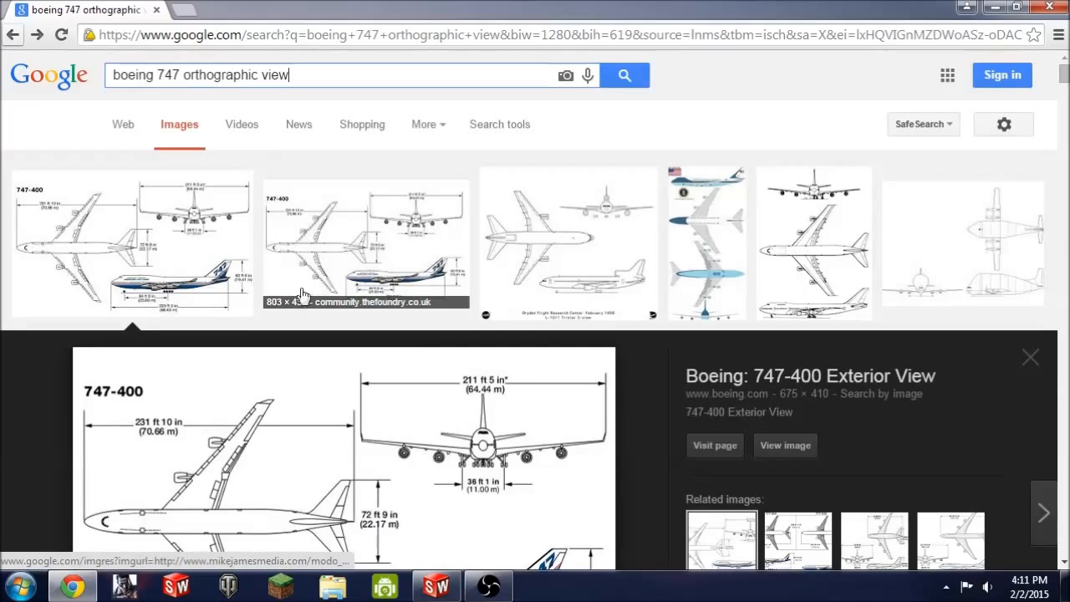
Step: Open the 747-400 exterior drawing at full size, save it to Downloads as 747, and close the browser
left_click(807, 448)
right_click(255, 214)
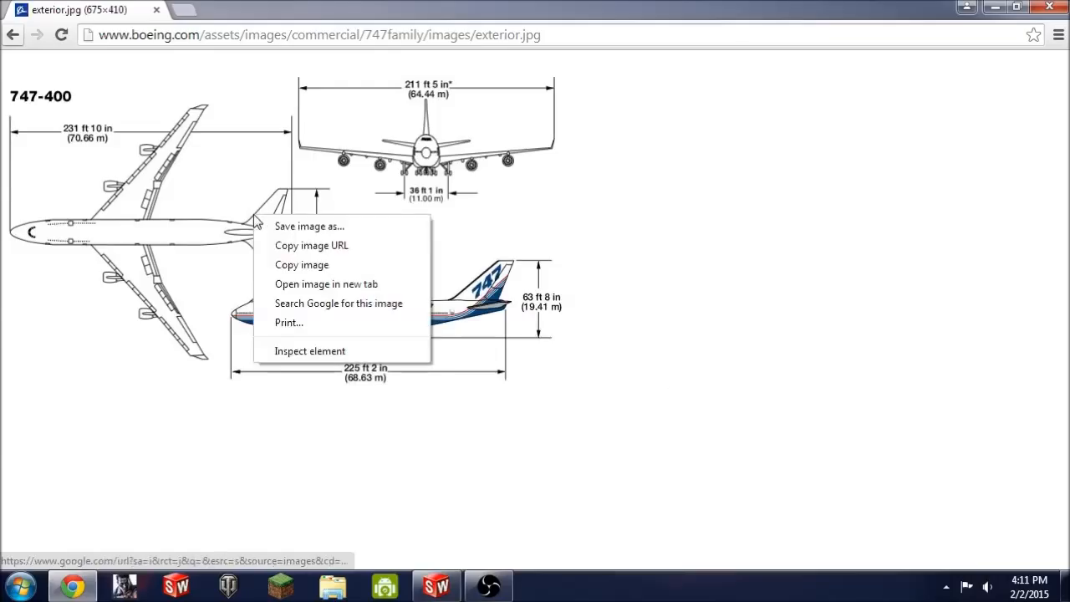
left_click(308, 229)
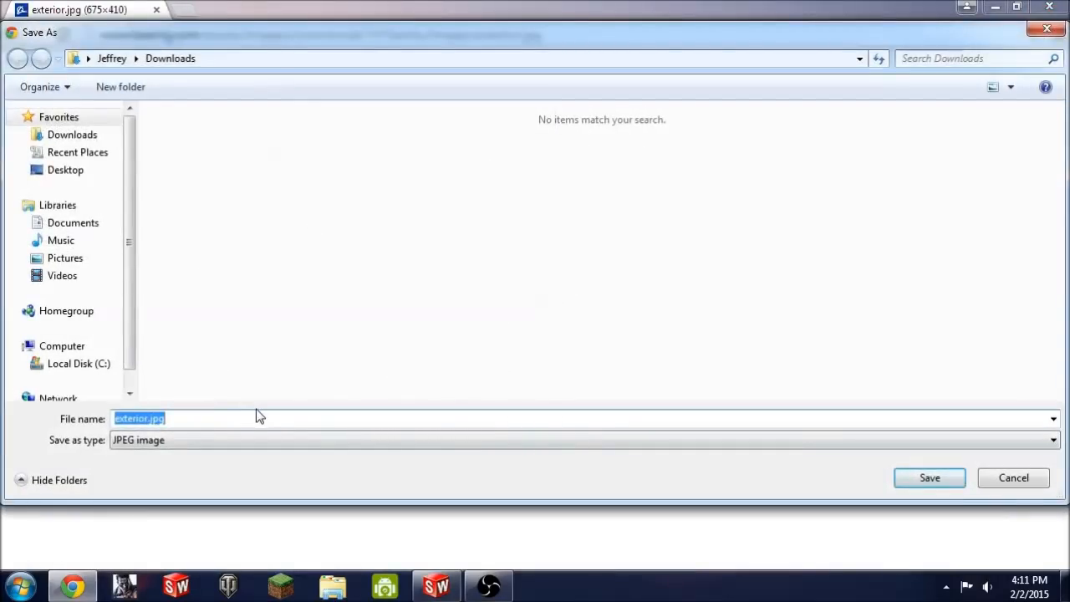
type("747")
key("Return")
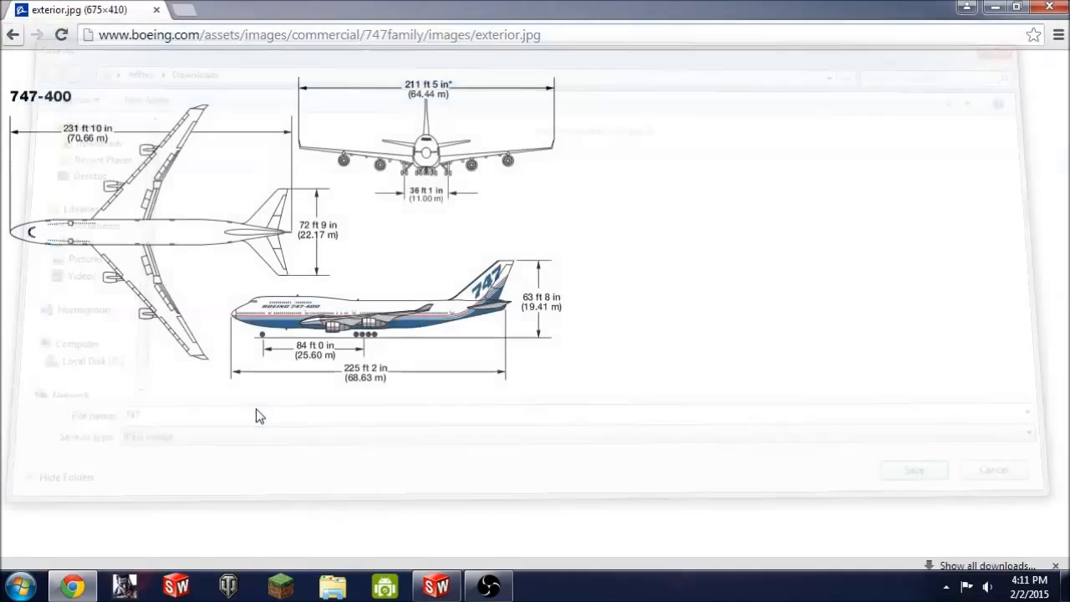
left_click(1051, 6)
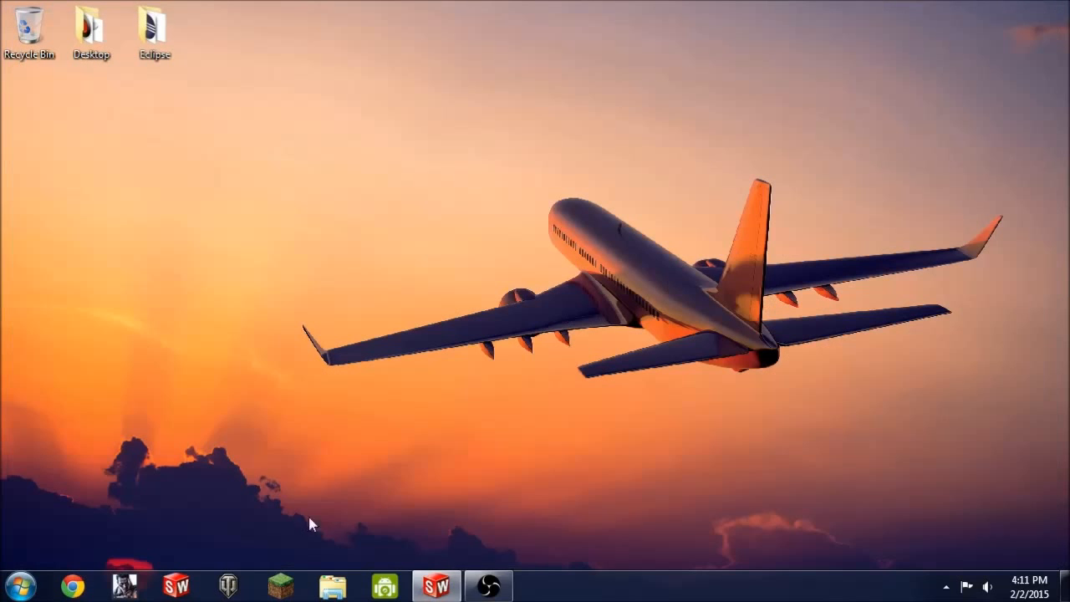
Step: Switch to SolidWorks, create a new part and start a sketch on the Top Plane
left_click(446, 589)
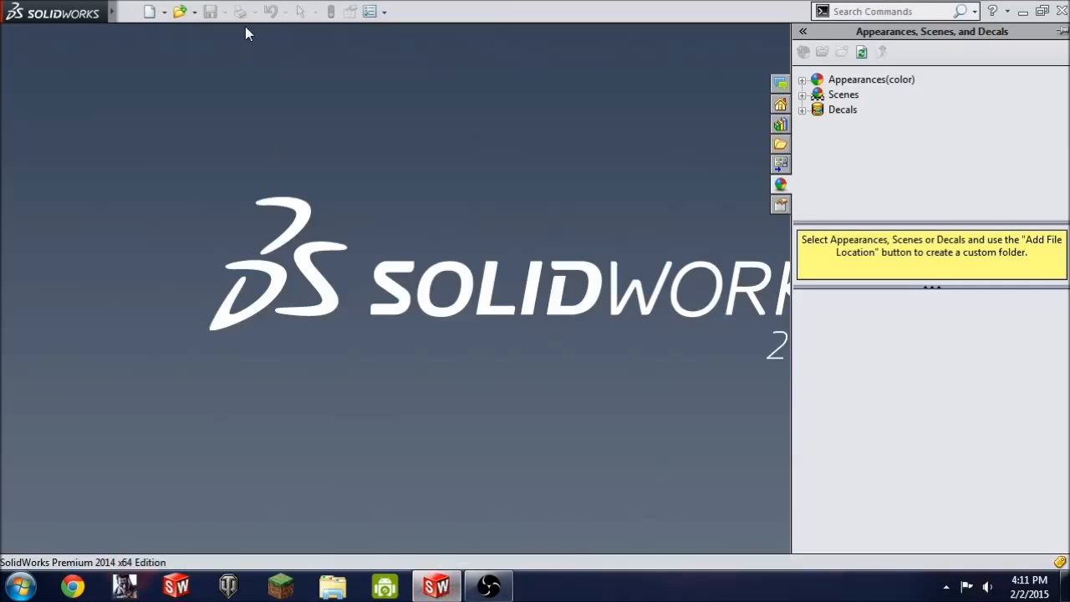
left_click(149, 12)
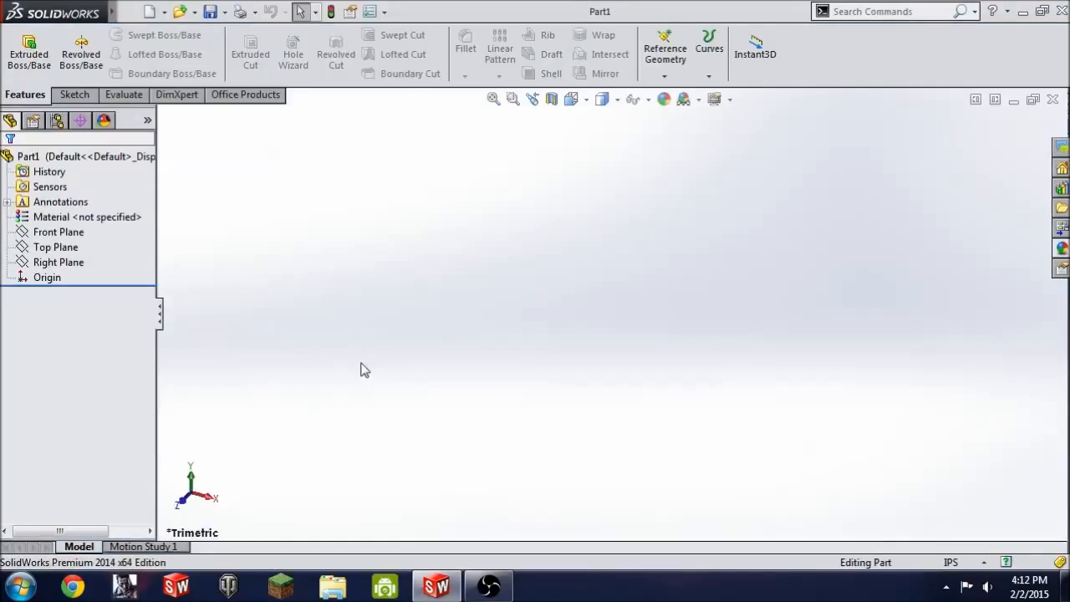
left_click(75, 94)
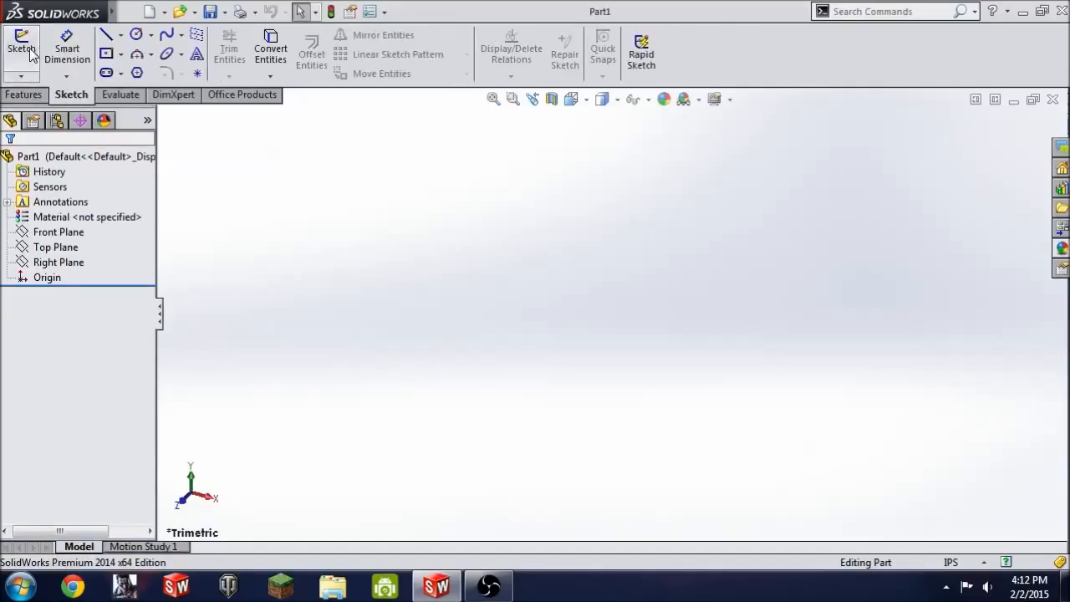
left_click(24, 43)
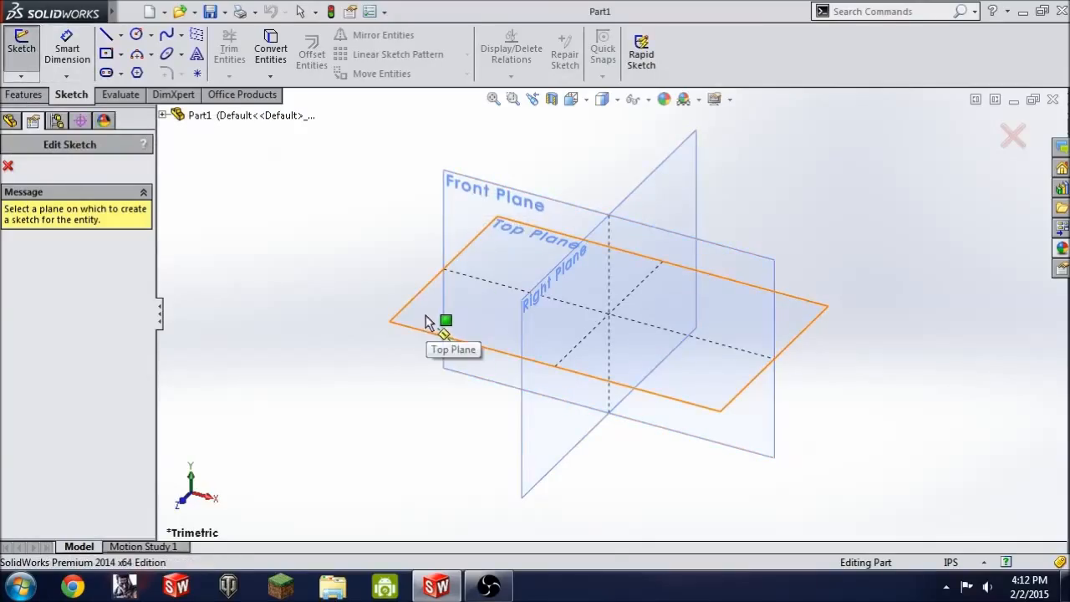
left_click(628, 315)
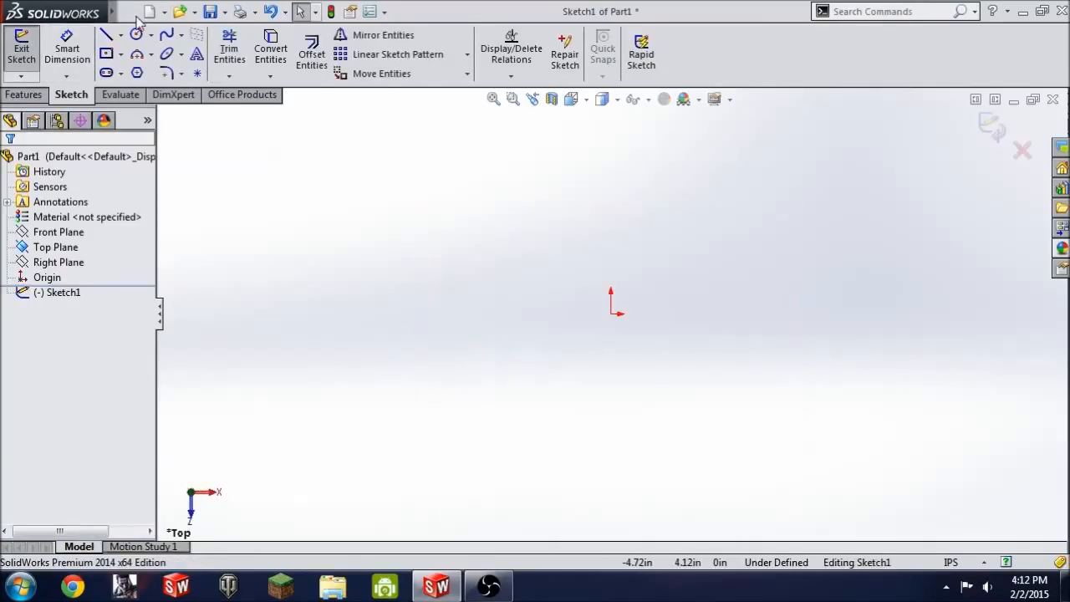
Step: Insert 747.jpg from Downloads as a sketch picture in the active sketch
left_click(131, 11)
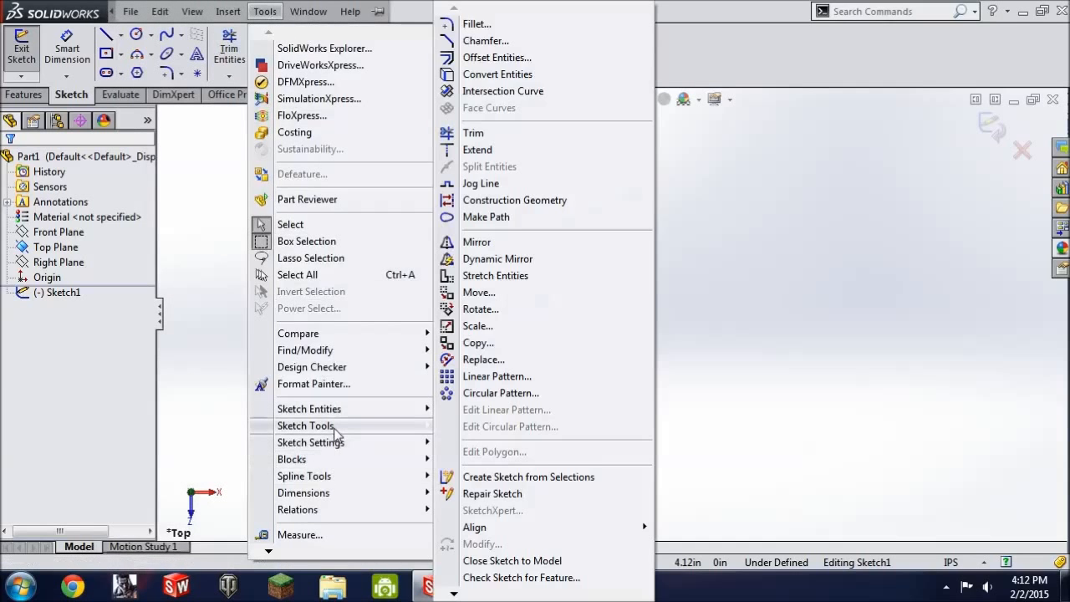
mouse_move(337, 427)
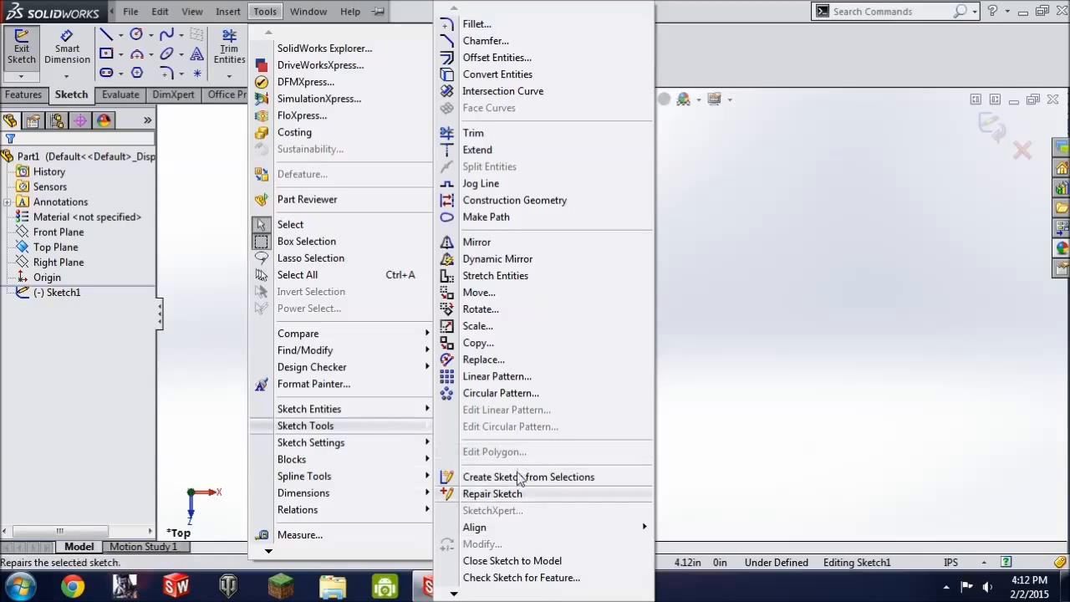
mouse_move(455, 594)
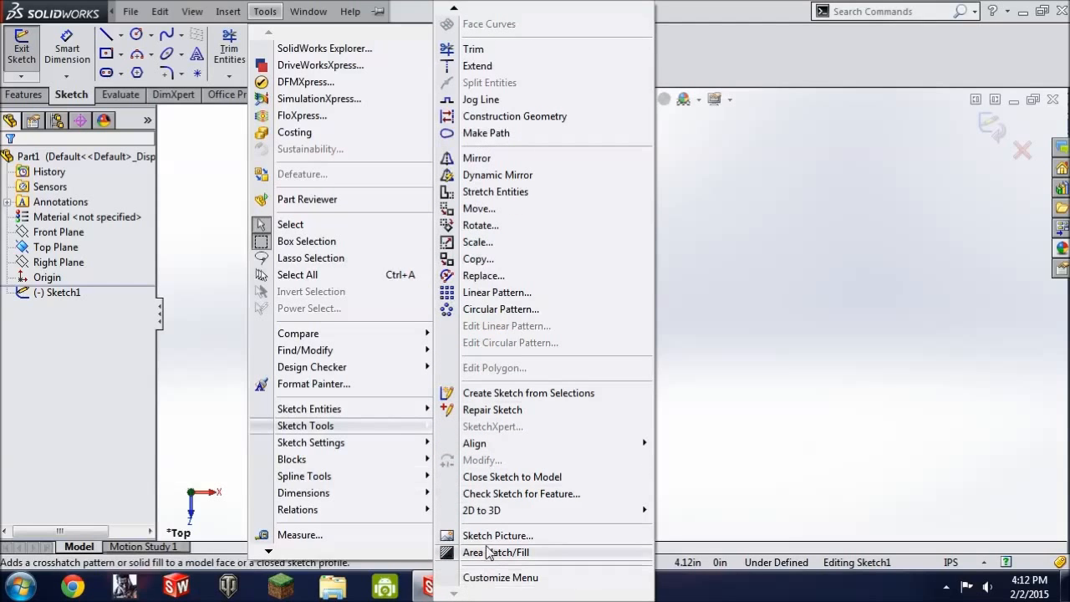
left_click(486, 536)
left_click(545, 276)
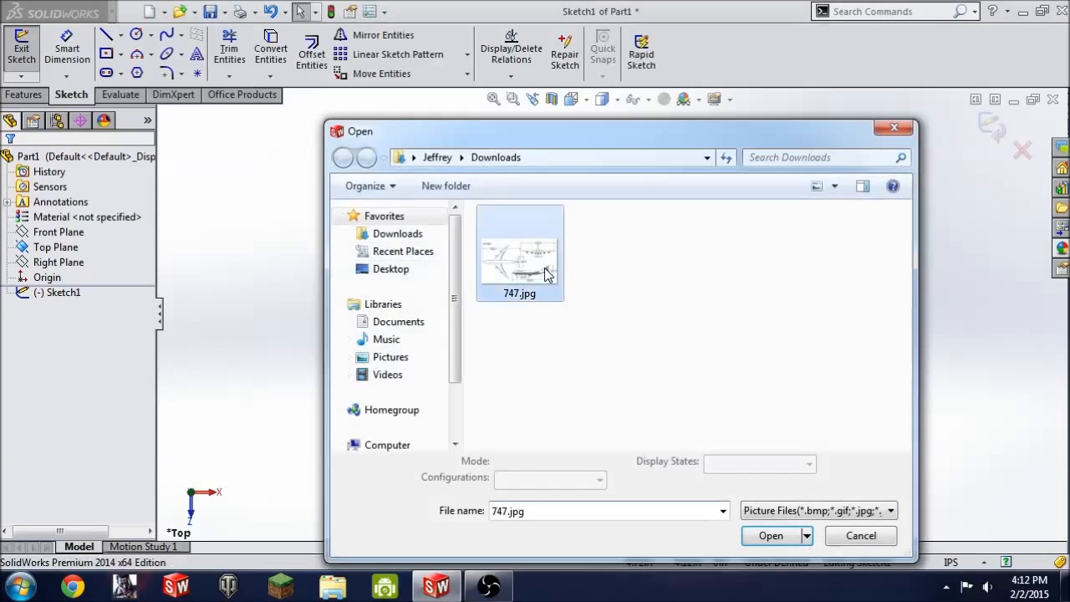
left_click(786, 539)
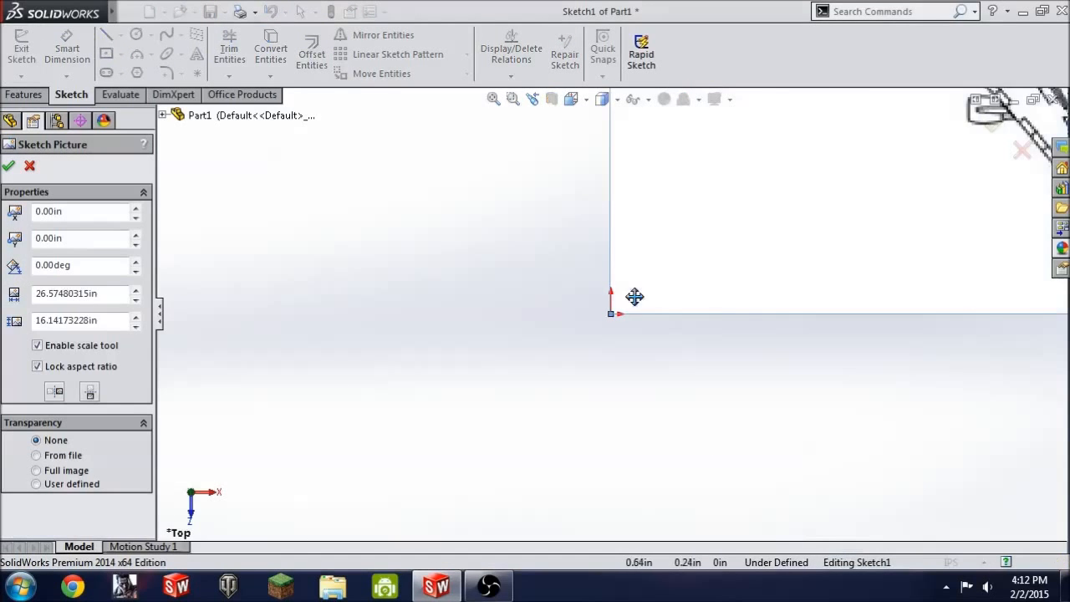
Step: Move the sketch picture so the top-view aircraft's nose sits near the origin, at about X -0.44 in, Y -7.56 in
scroll(756, 287, "up", 9)
scroll(673, 288, "down", 7)
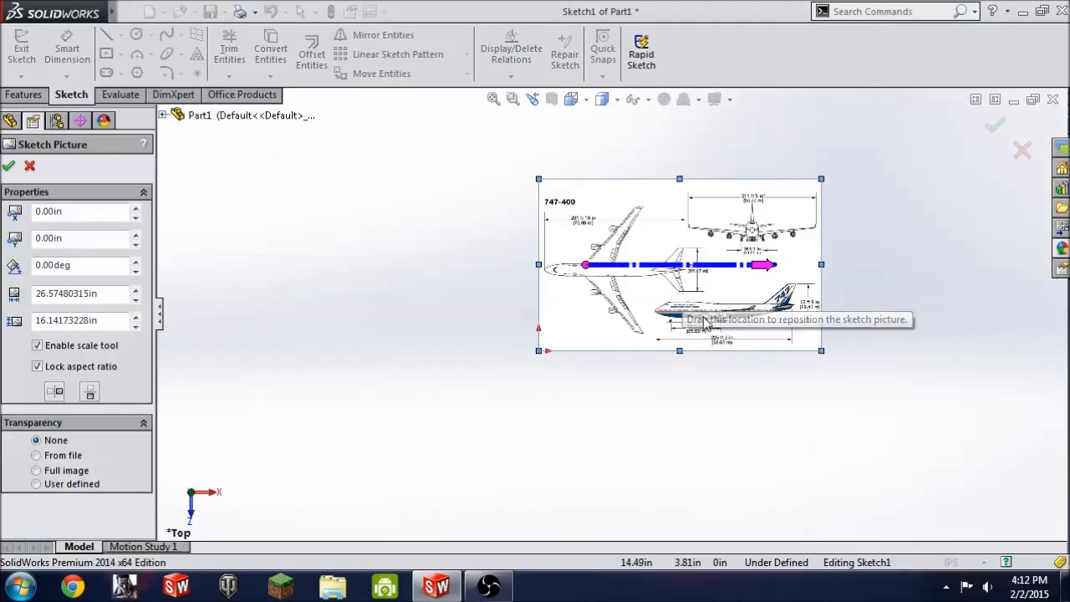
left_click_drag(603, 263, 617, 404)
scroll(505, 386, "down", 3)
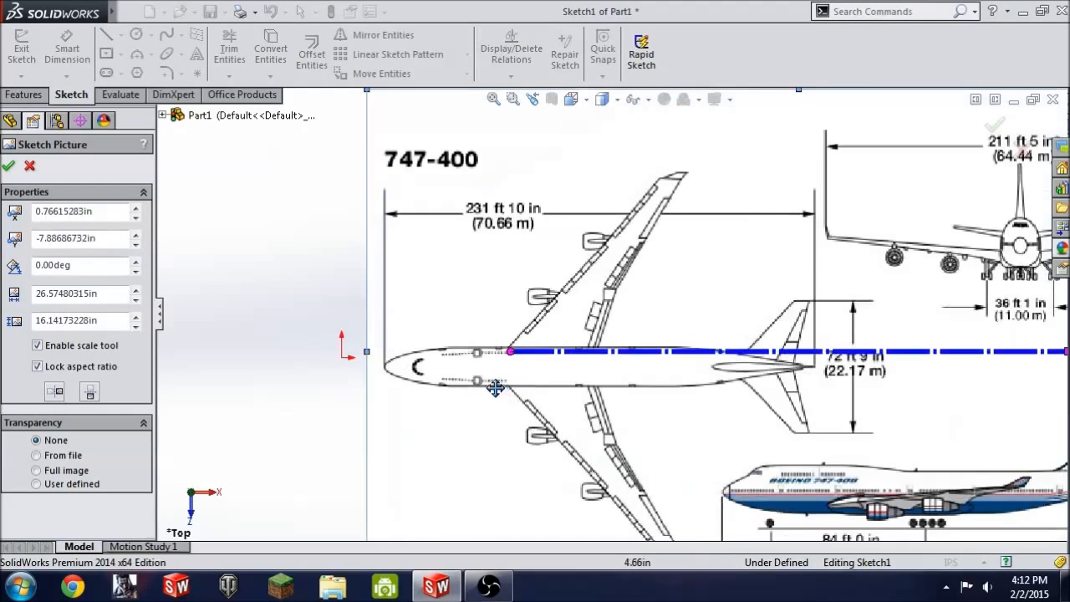
scroll(616, 380, "up", 4)
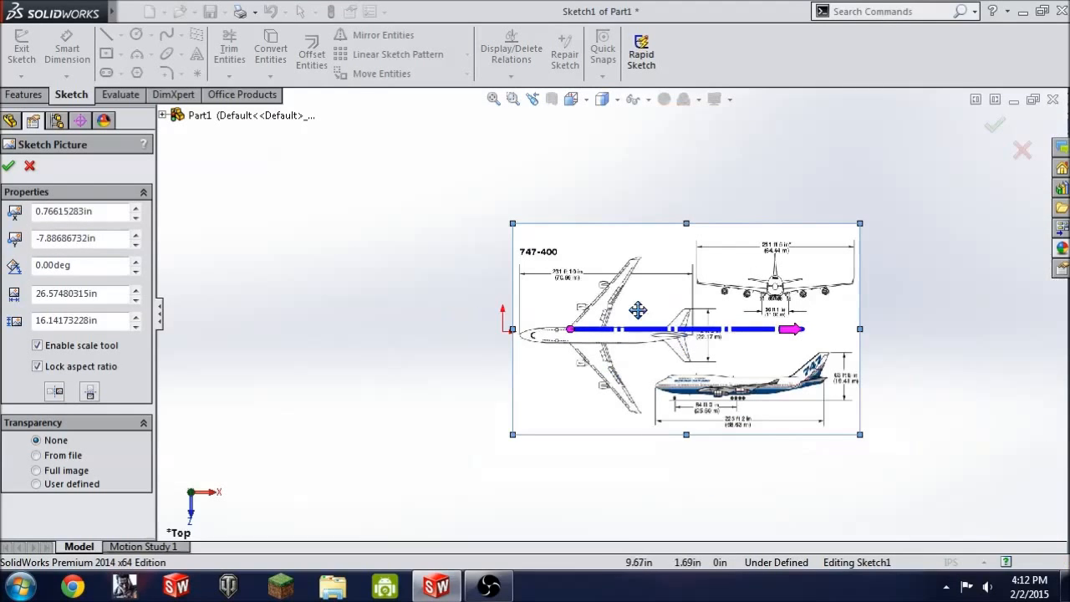
scroll(597, 338, "down", 3)
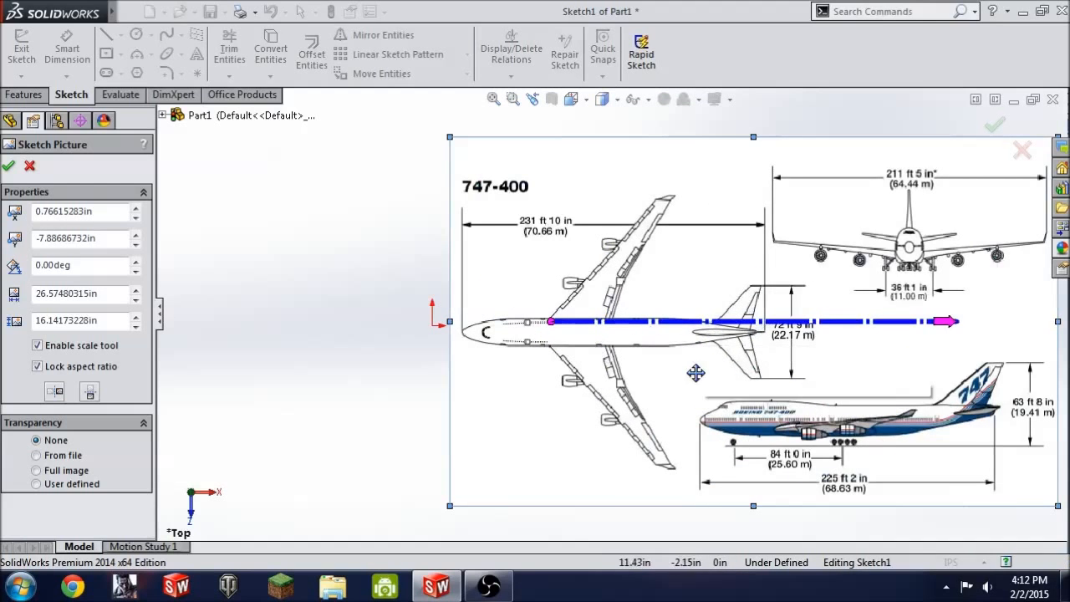
left_click_drag(743, 345, 712, 338)
scroll(566, 339, "down", 7)
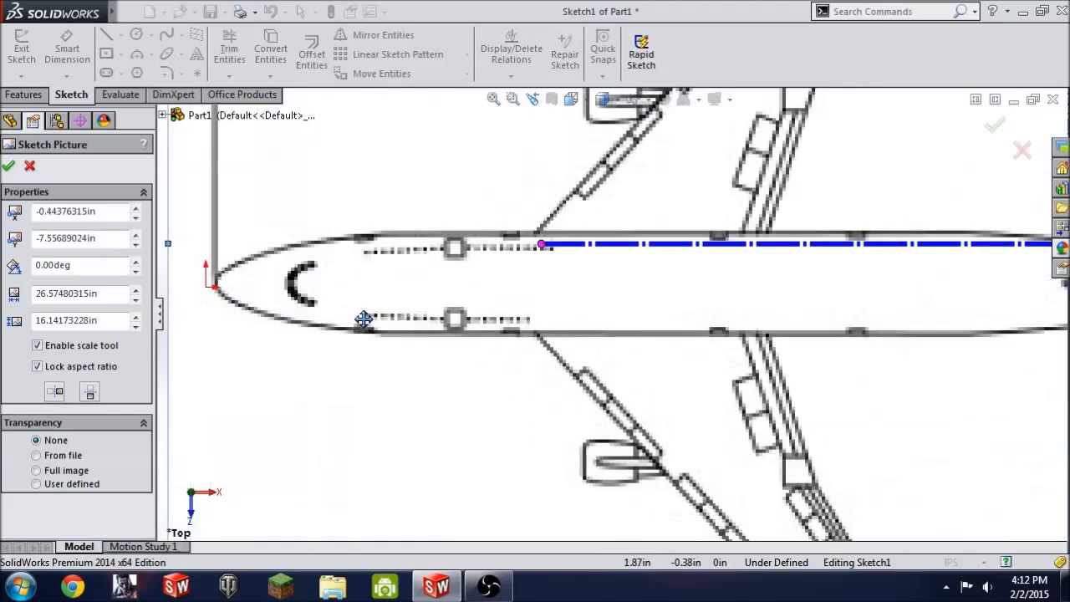
Step: Fine-tune the picture's position to about X -0.55 in, Y -7.60 in so the nose tip meets the origin, and accept it
scroll(367, 308, "up", 5)
scroll(454, 323, "down", 10)
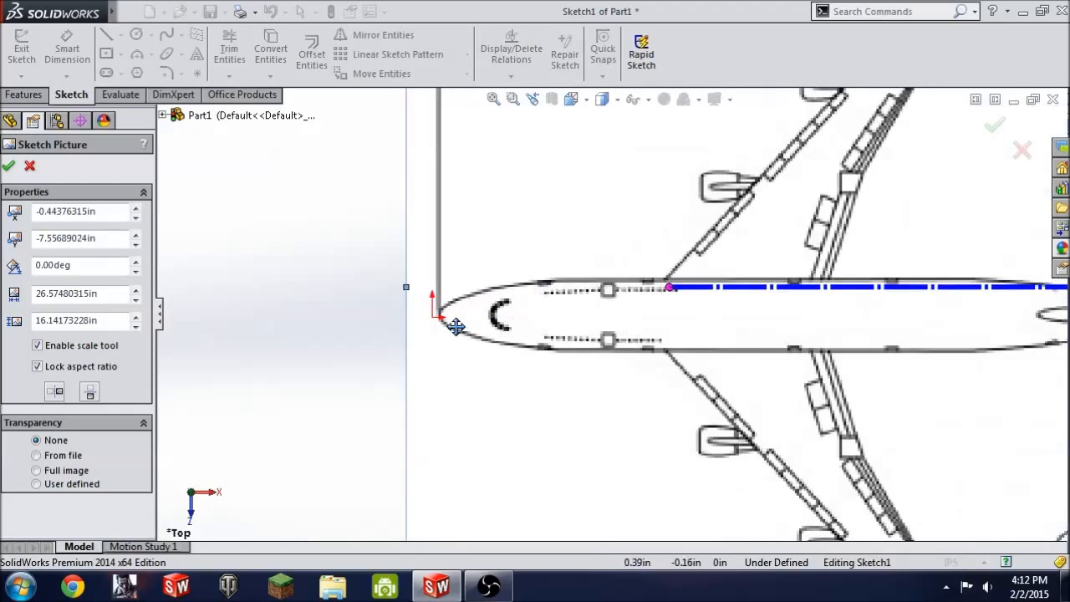
left_click_drag(589, 270, 561, 282)
scroll(478, 296, "down", 5)
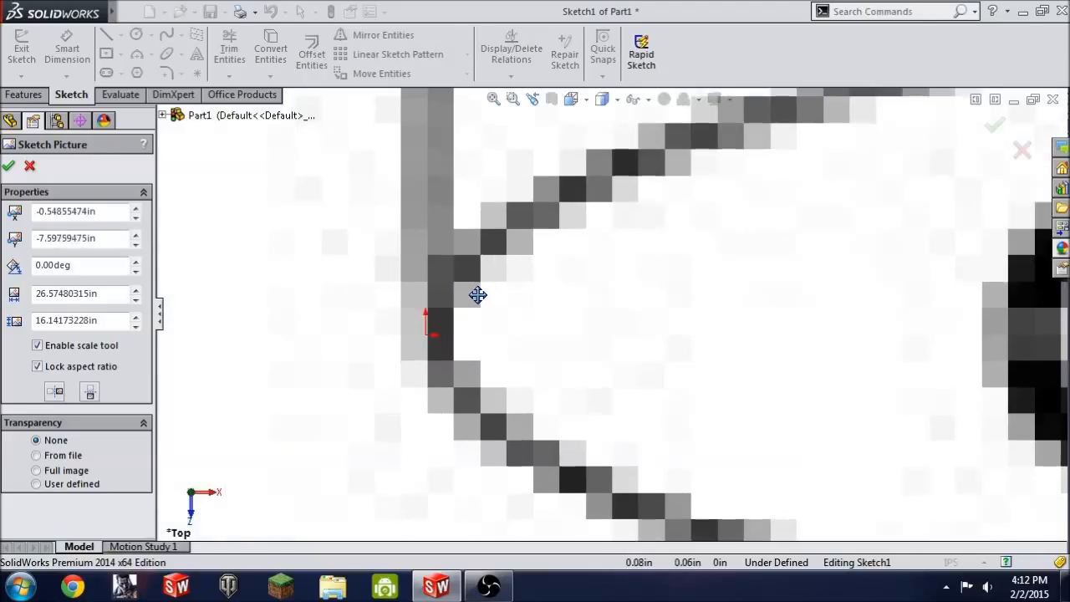
left_click_drag(475, 296, 473, 292)
scroll(474, 292, "up", 6)
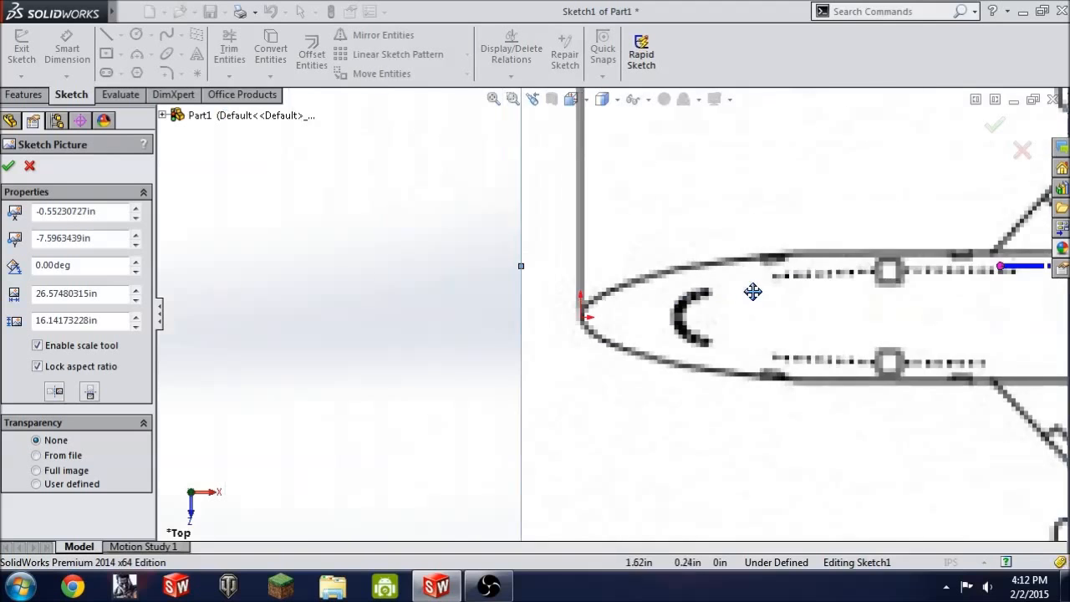
scroll(881, 303, "up", 4)
scroll(861, 326, "up", 1)
scroll(858, 327, "down", 3)
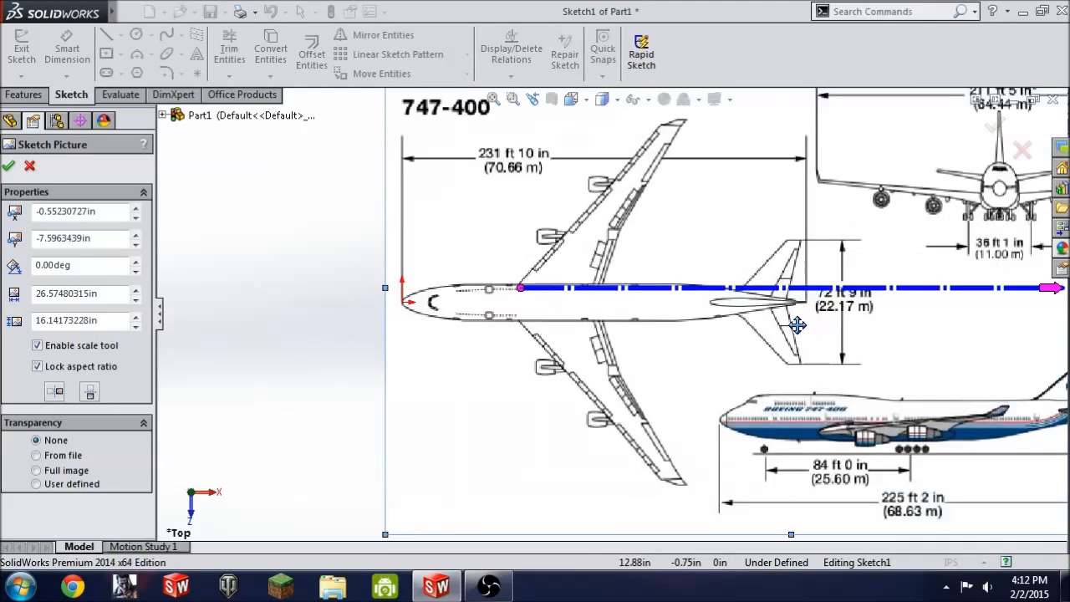
left_click(8, 166)
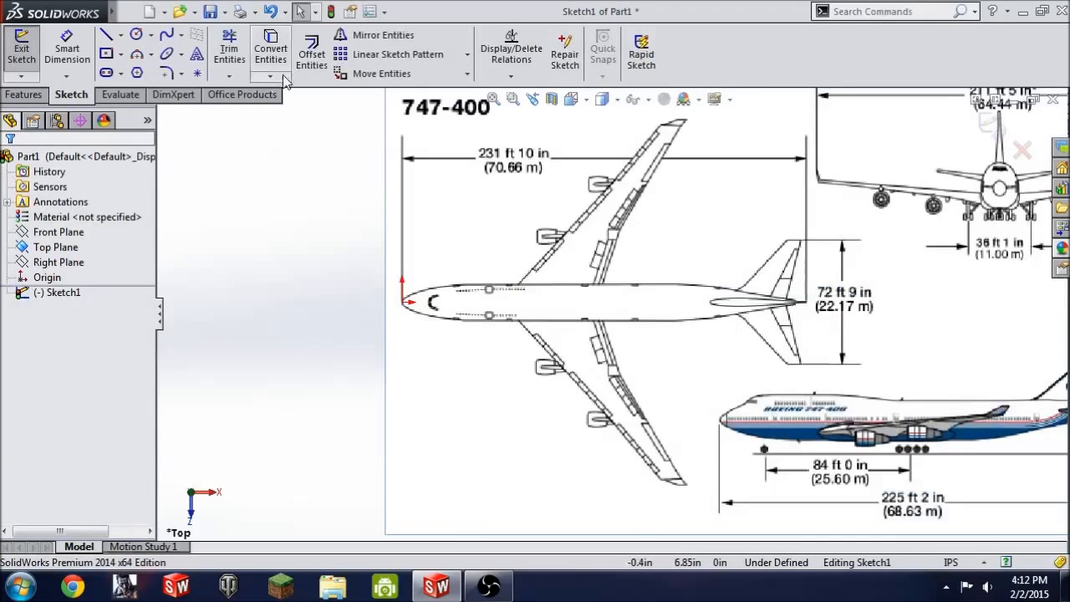
Step: Sketch a horizontal construction line of infinite length through the origin along the top-view fuselage axis
left_click(120, 35)
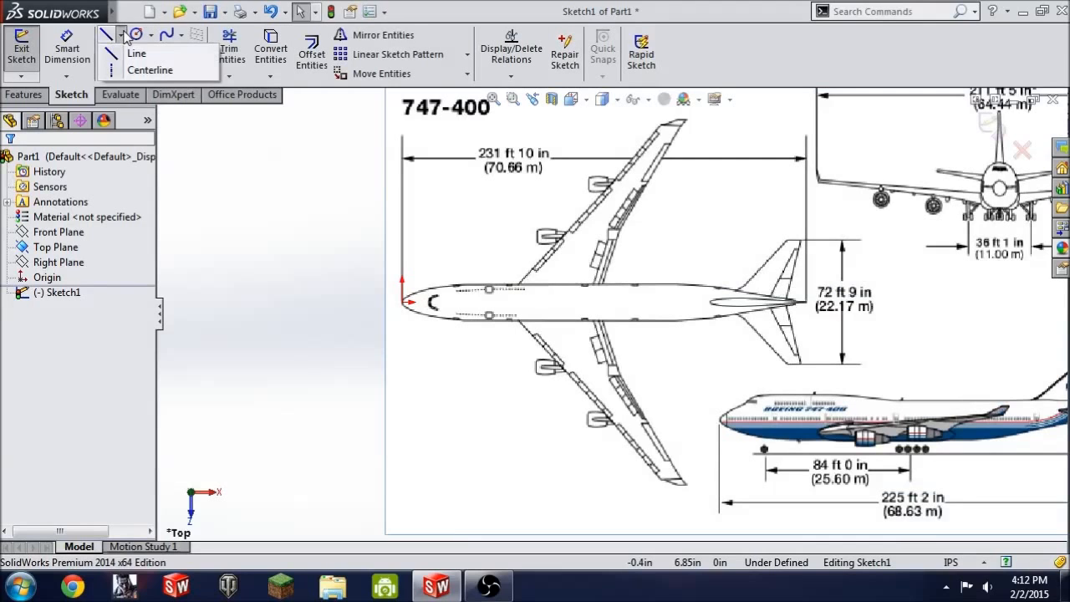
left_click(132, 53)
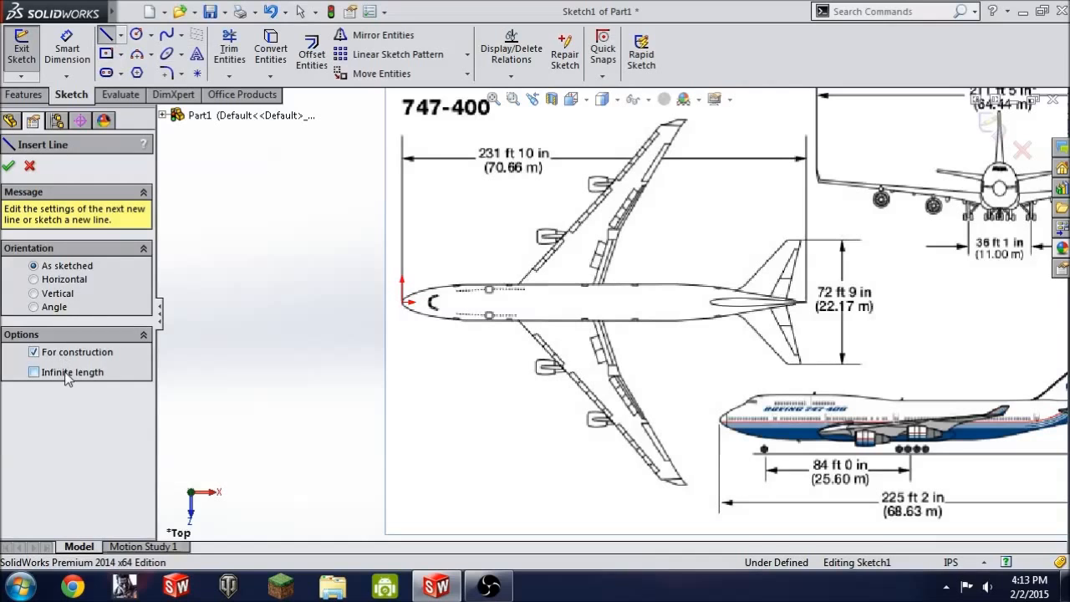
left_click_drag(402, 303, 428, 304)
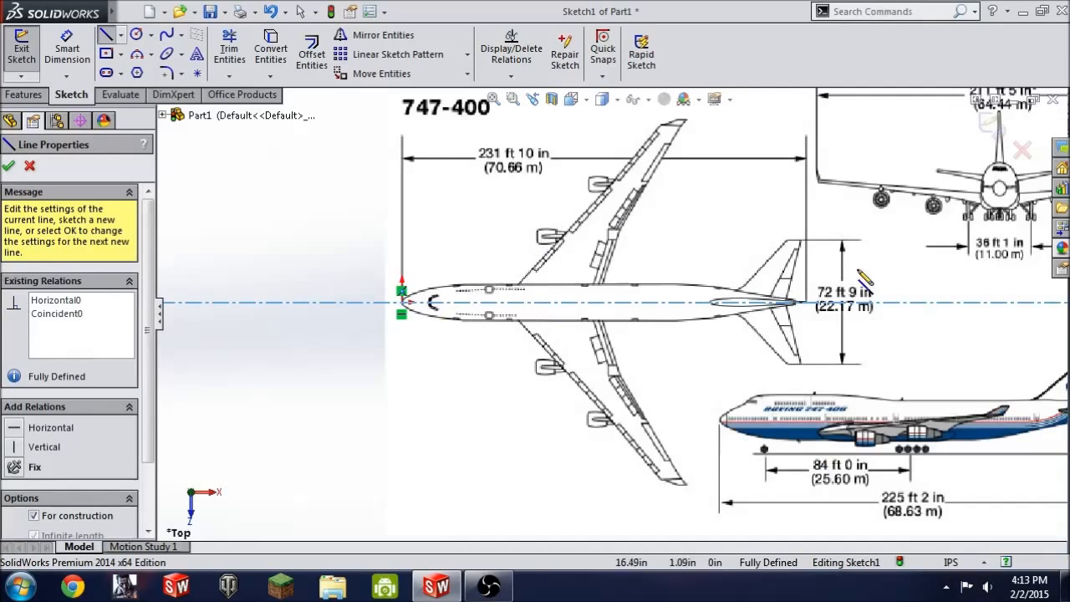
left_click(9, 166)
left_click(8, 167)
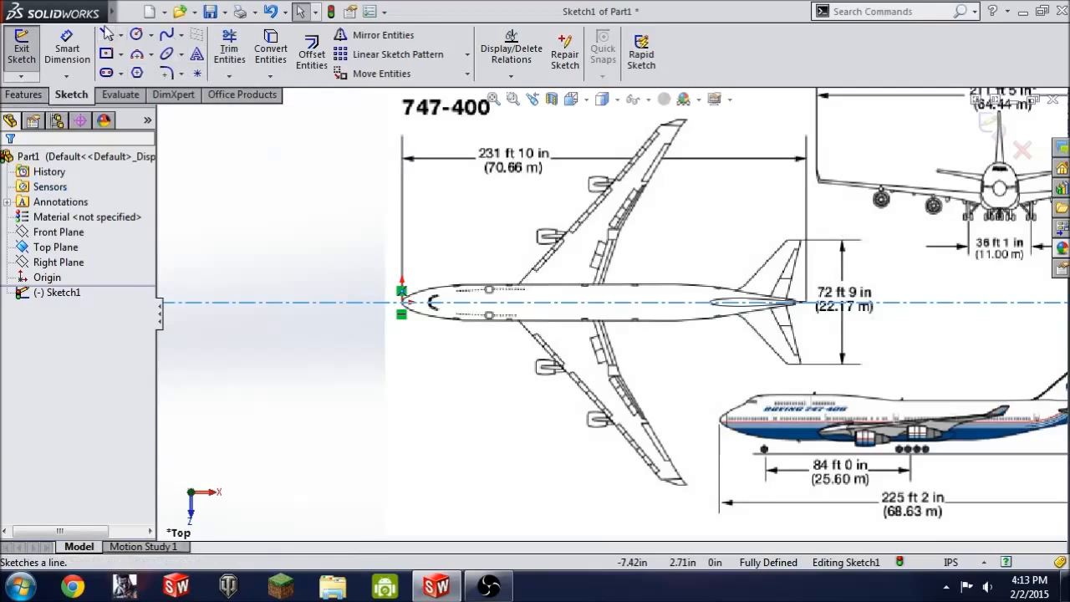
Step: Turn on Dynamic Mirror about the horizontal construction line along the fuselage axis
left_click(130, 11)
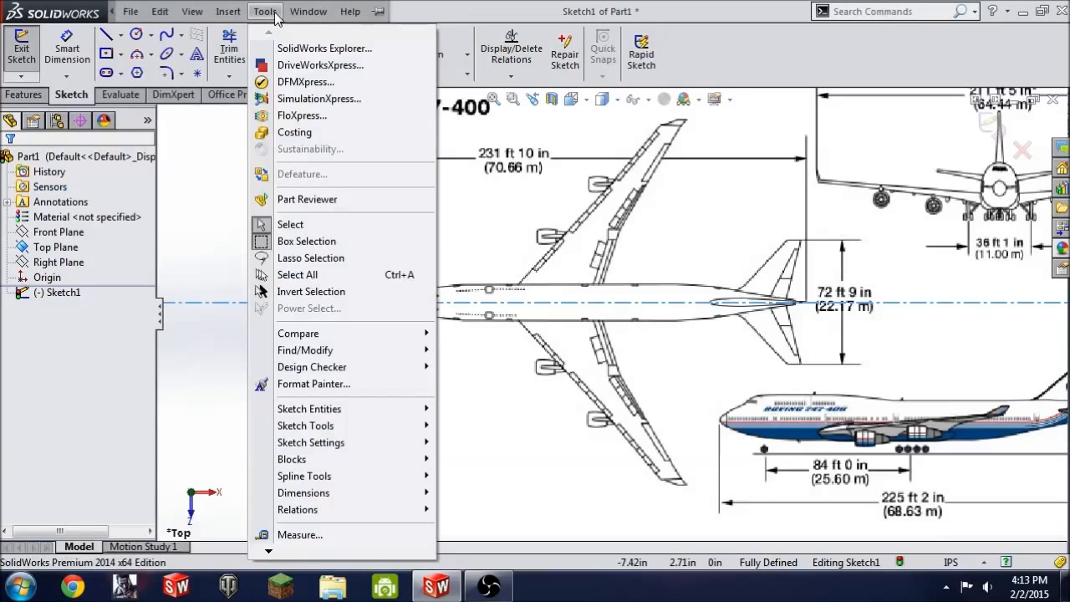
mouse_move(351, 430)
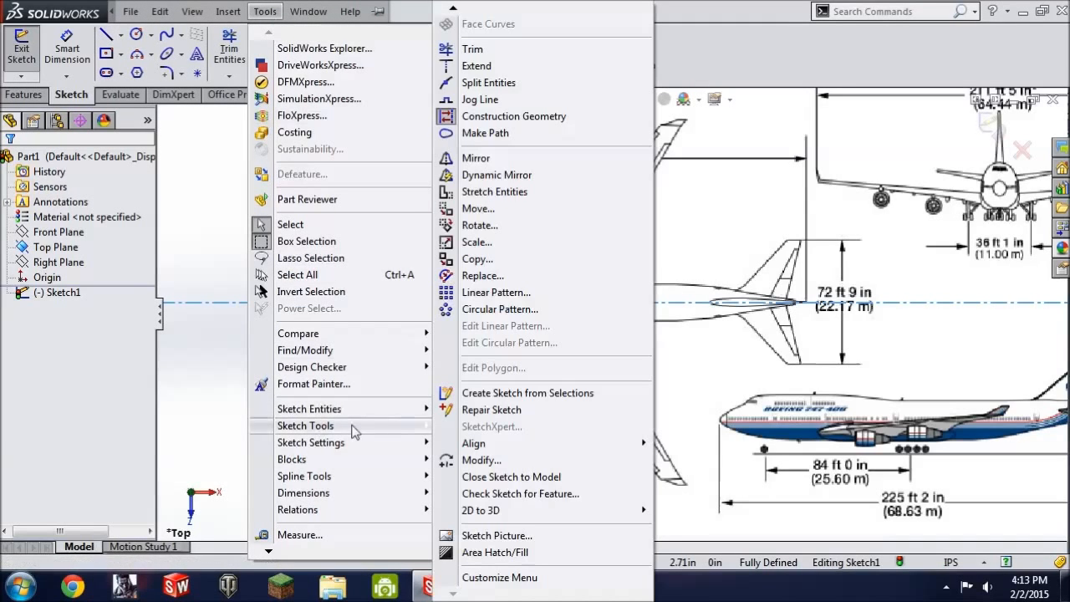
left_click(484, 177)
left_click(350, 303)
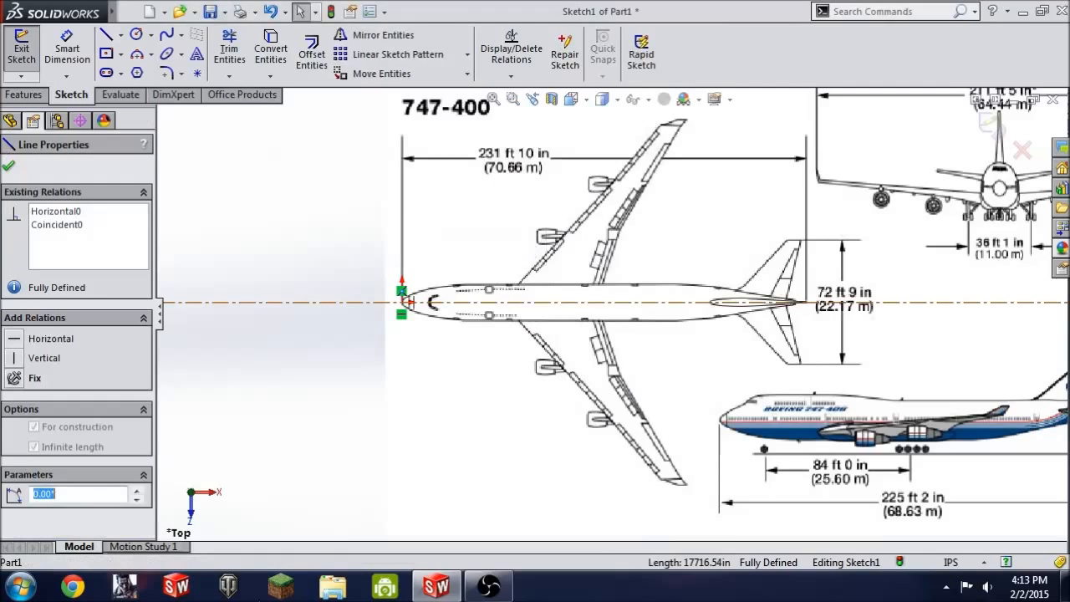
left_click(9, 166)
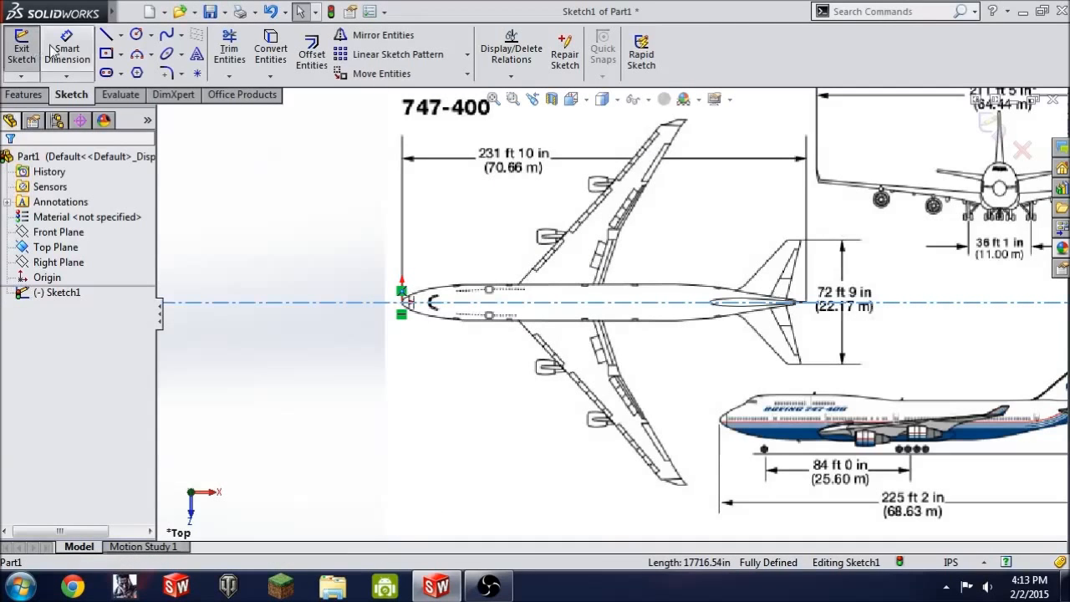
Step: Trace the upper nose outline with a multi-point spline from the origin to about X 2.02 in, Y 0.59 in, mirrored below the axis
scroll(428, 311, "down", 8)
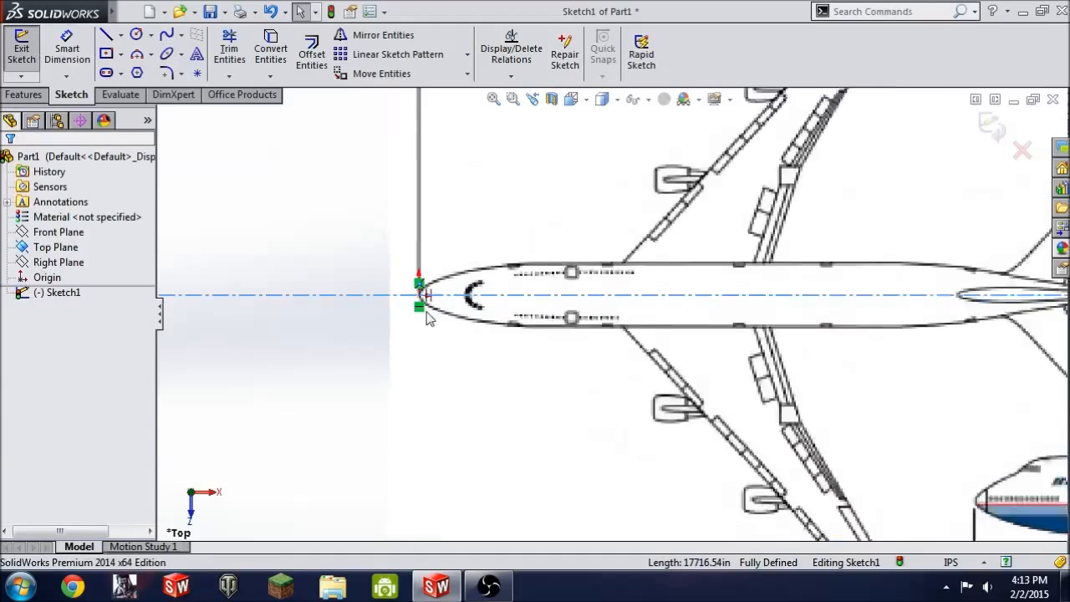
scroll(318, 301, "down", 2)
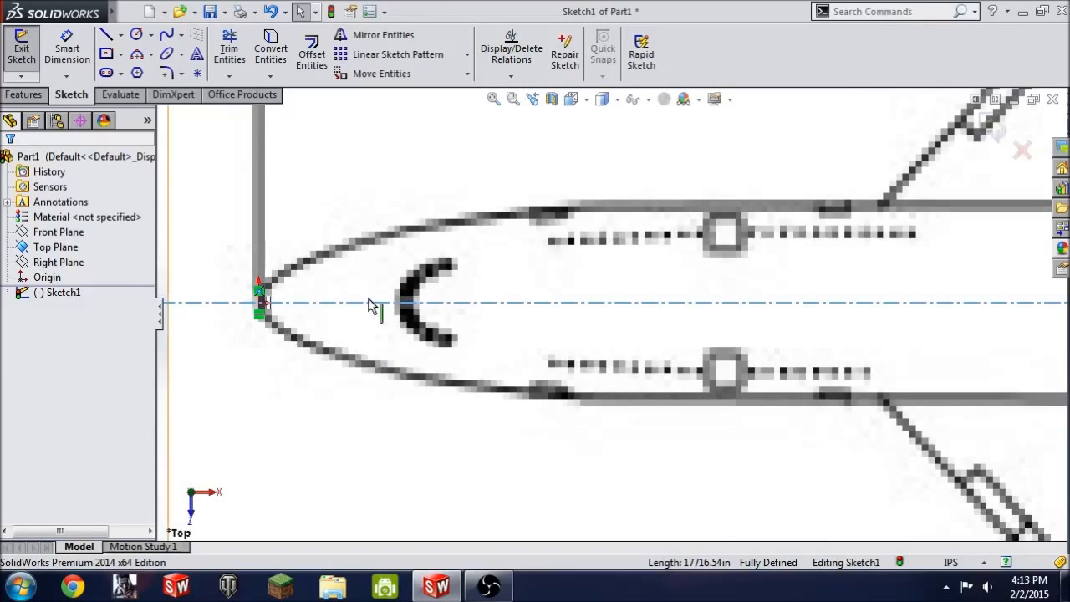
left_click(167, 34)
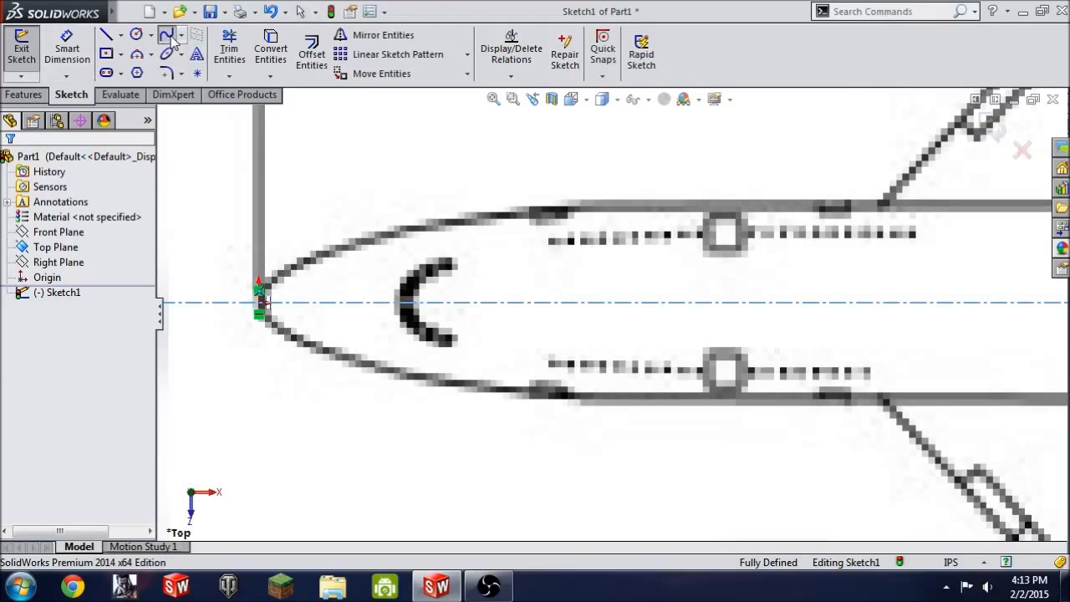
left_click(260, 302)
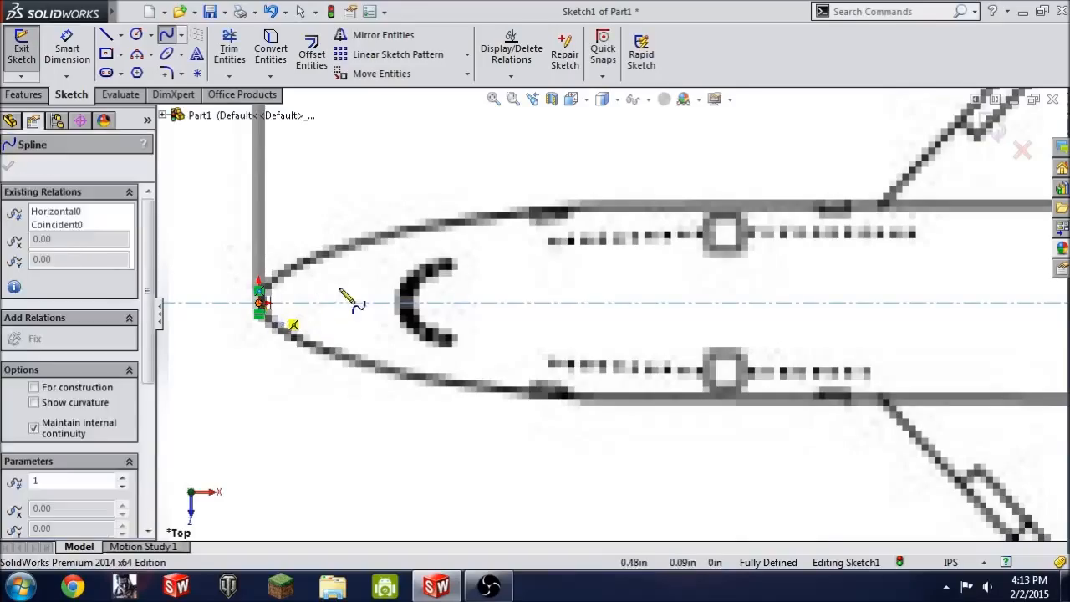
scroll(284, 301, "down", 3)
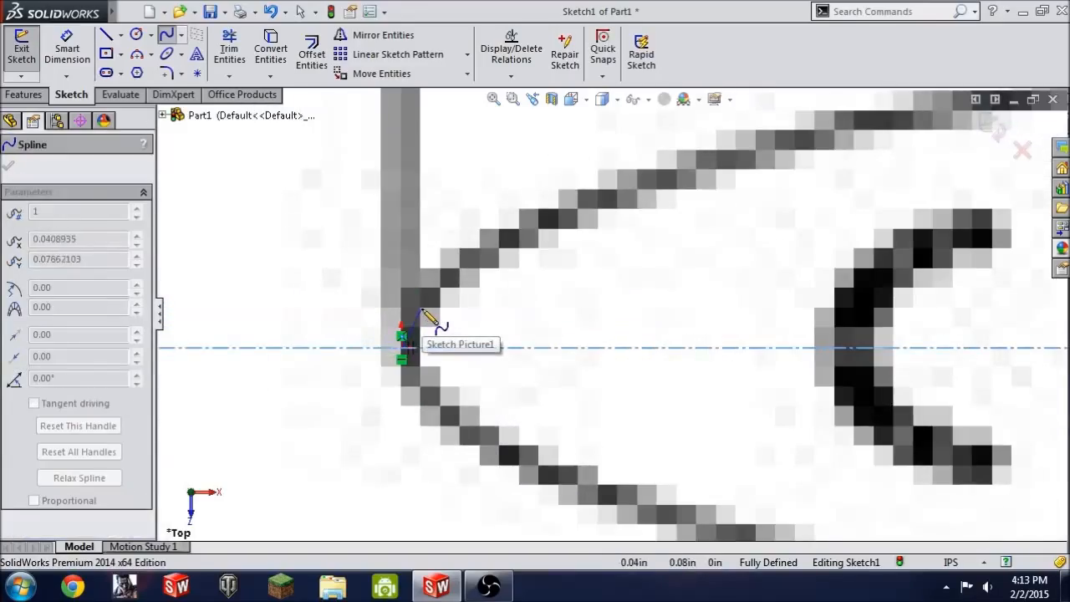
left_click(422, 310)
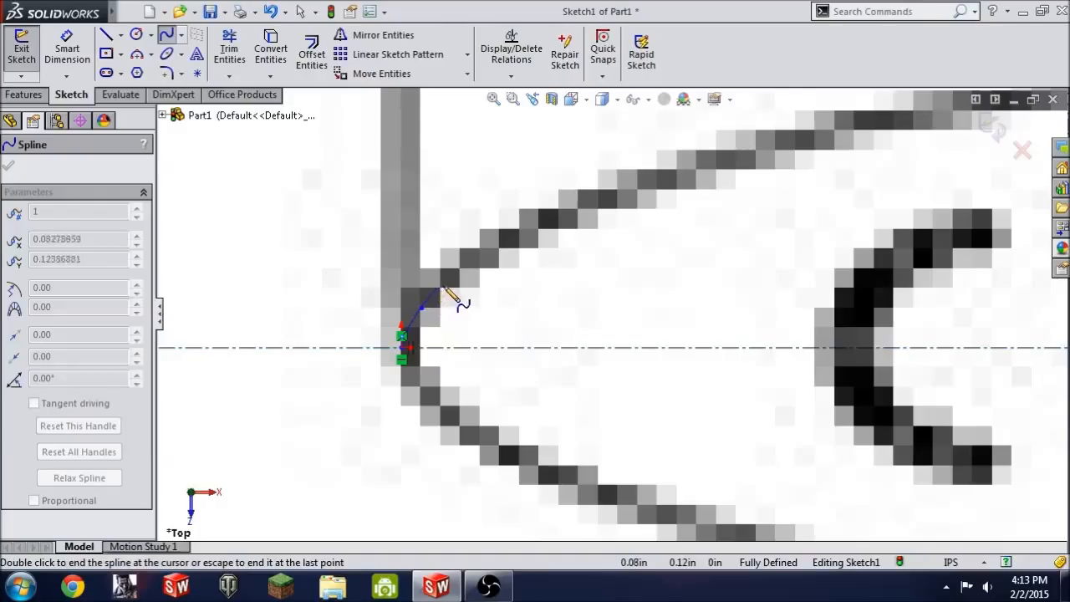
left_click(460, 270)
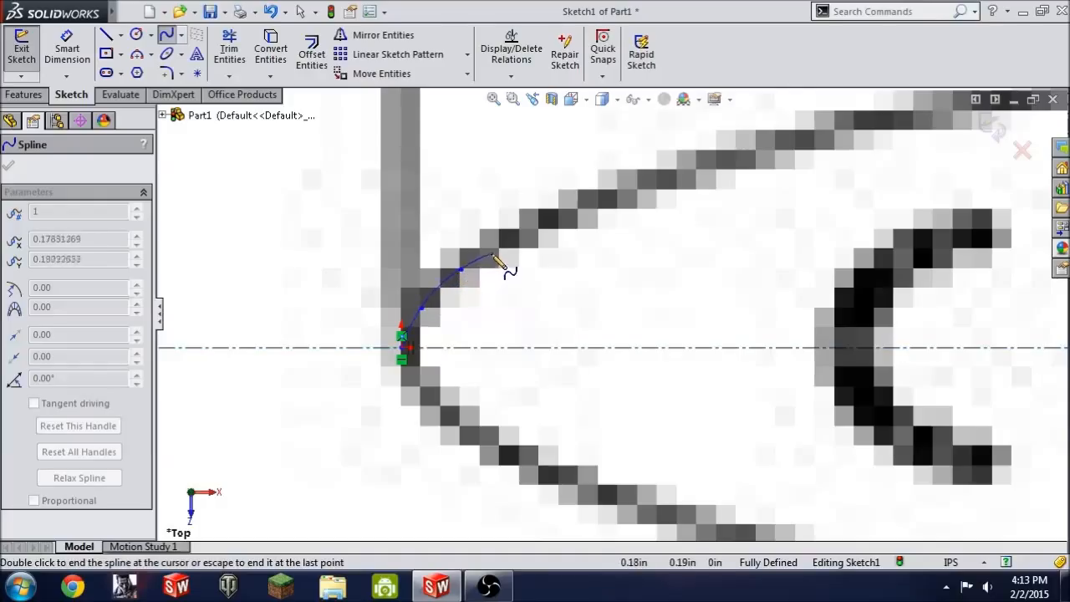
left_click(498, 248)
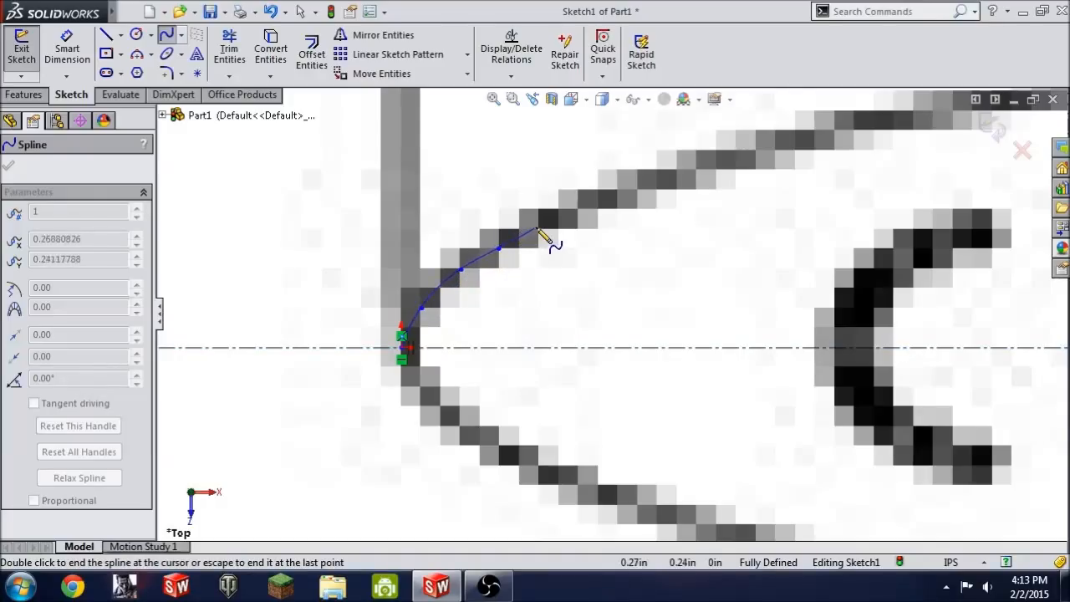
left_click(538, 230)
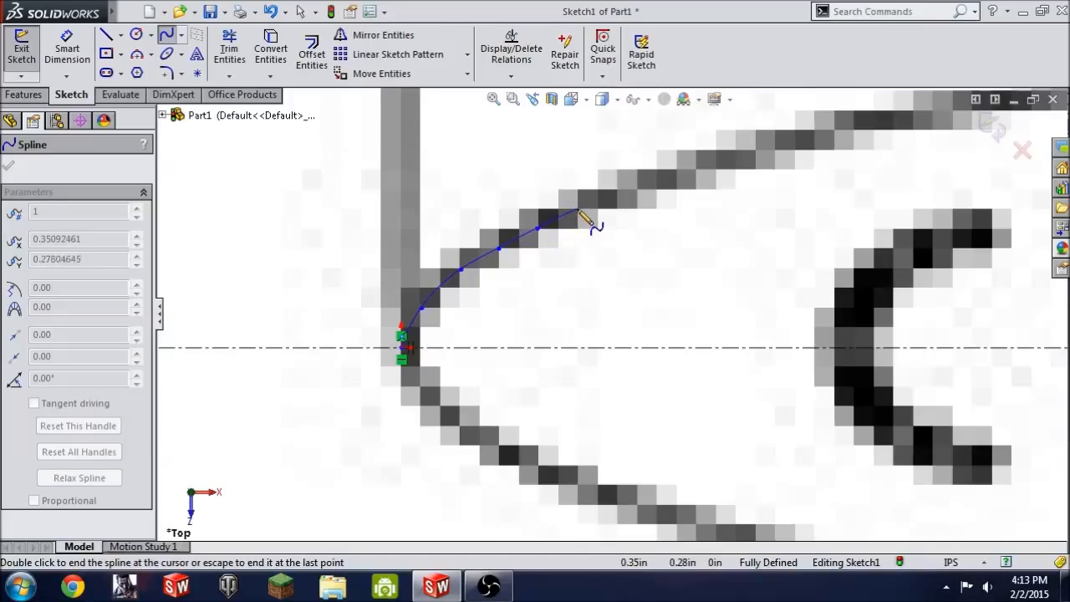
left_click(617, 193)
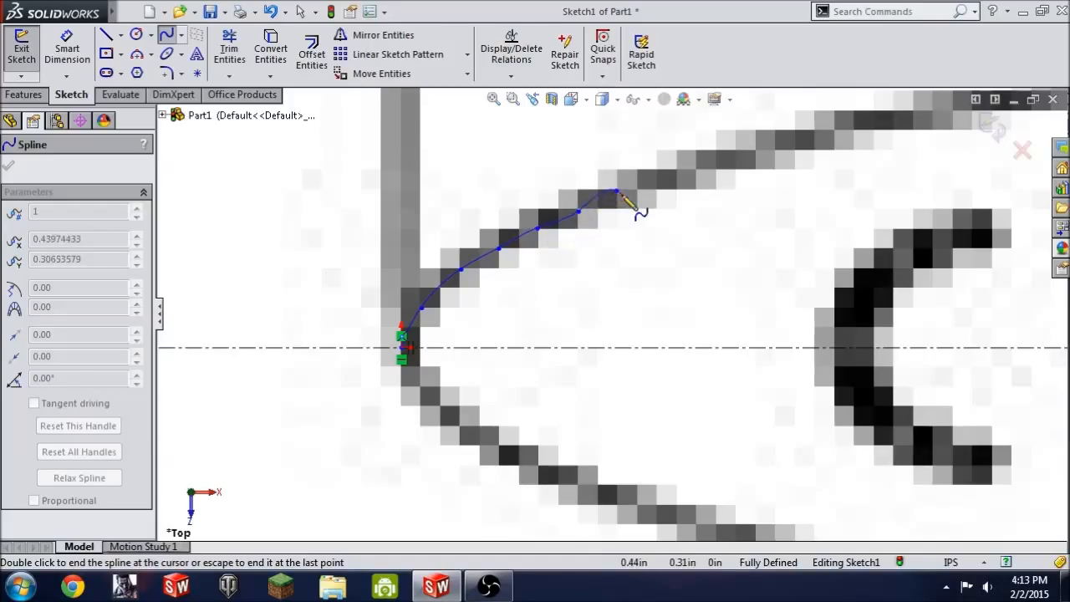
scroll(633, 199, "up", 5)
scroll(677, 278, "down", 3)
scroll(566, 243, "down", 3)
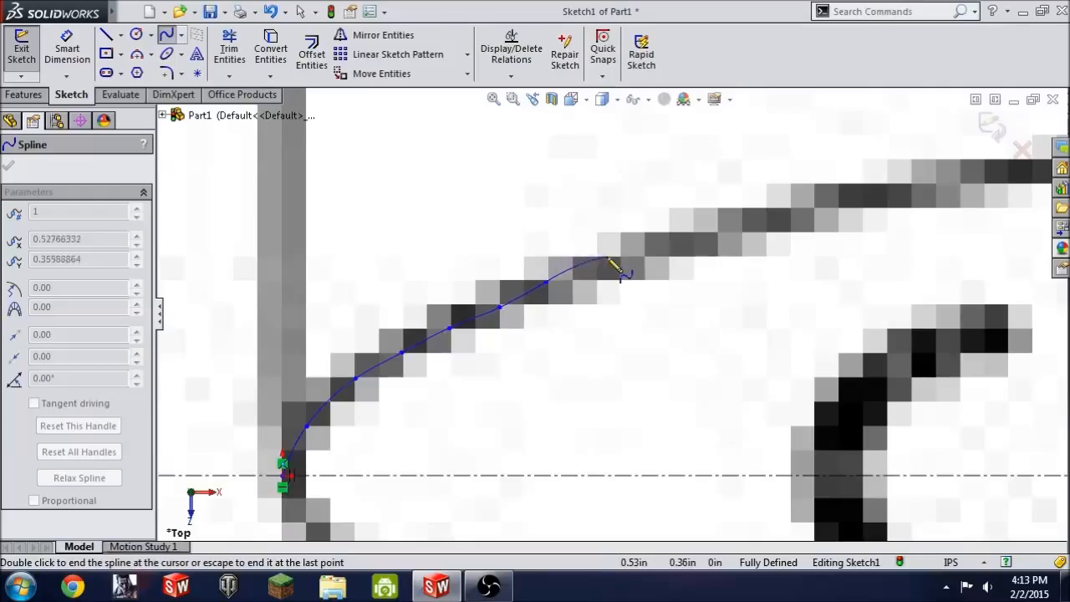
left_click(597, 259)
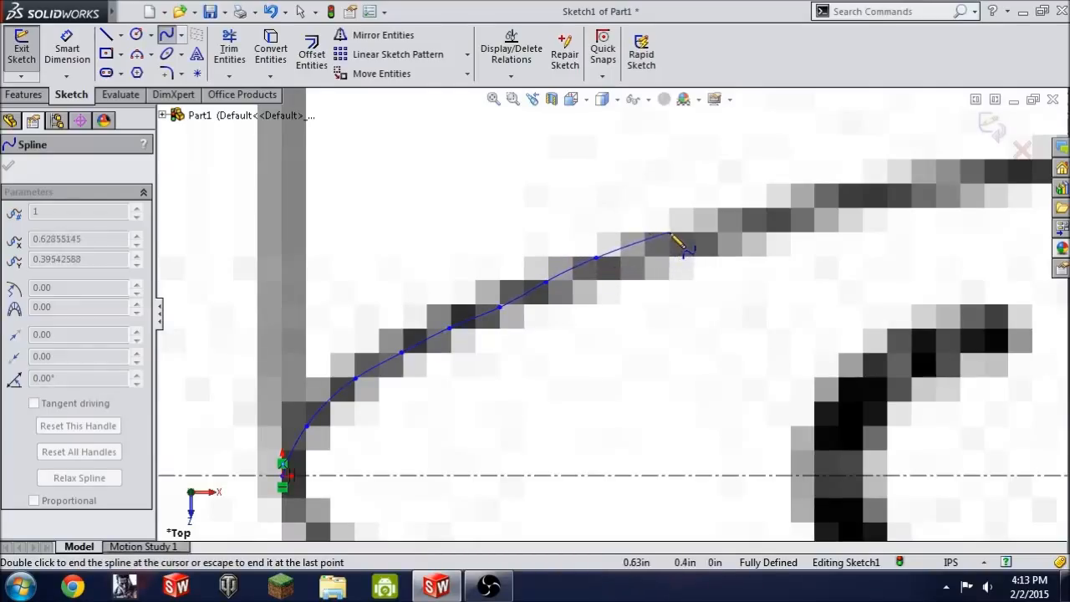
left_click(671, 234)
left_click(744, 211)
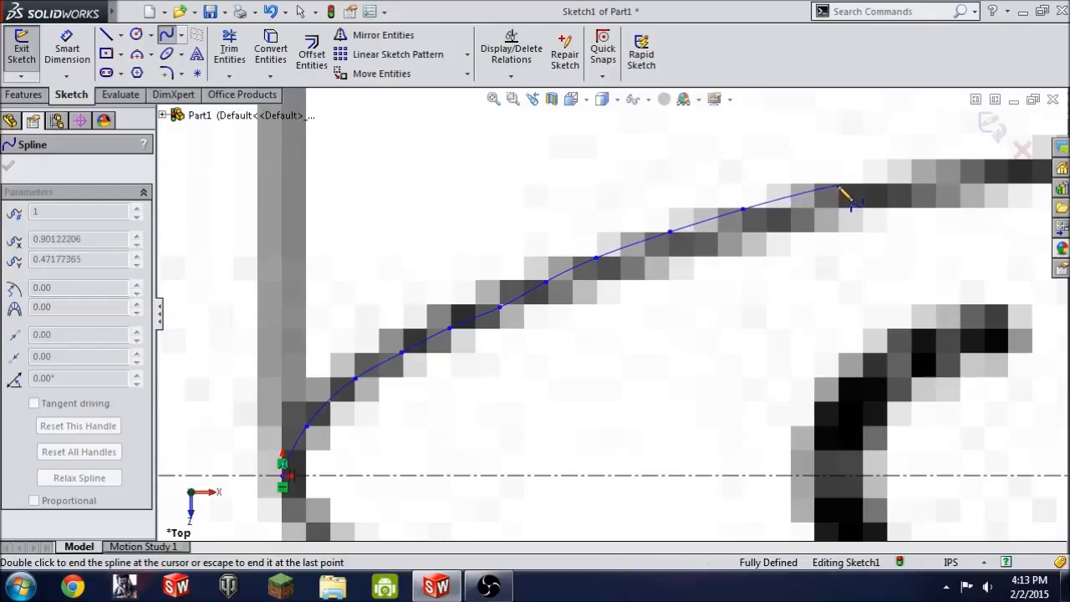
left_click(838, 186)
scroll(778, 287, "up", 3)
scroll(676, 275, "down", 3)
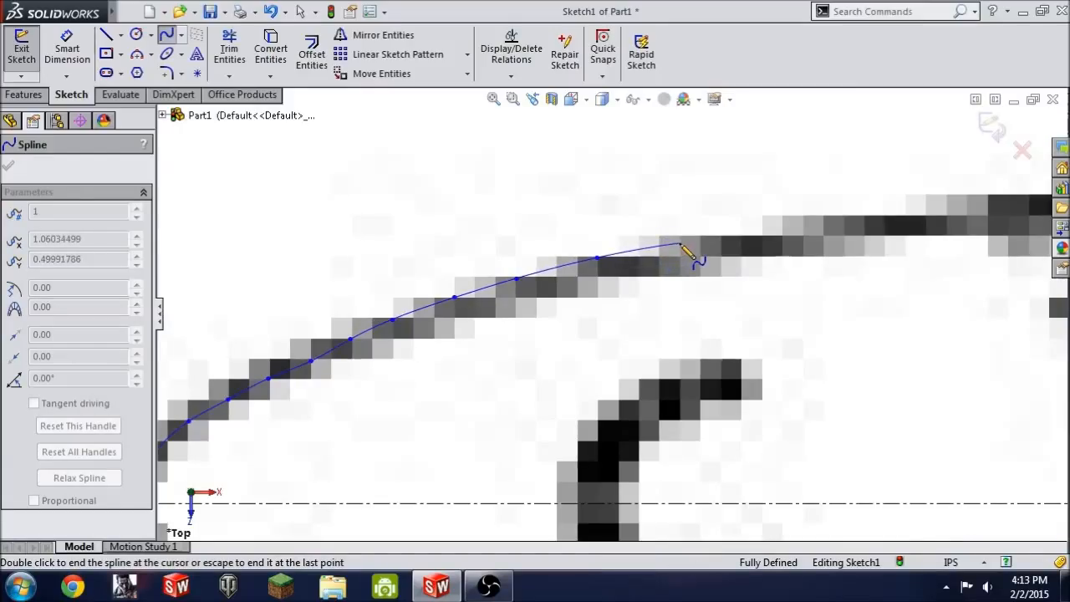
left_click(679, 243)
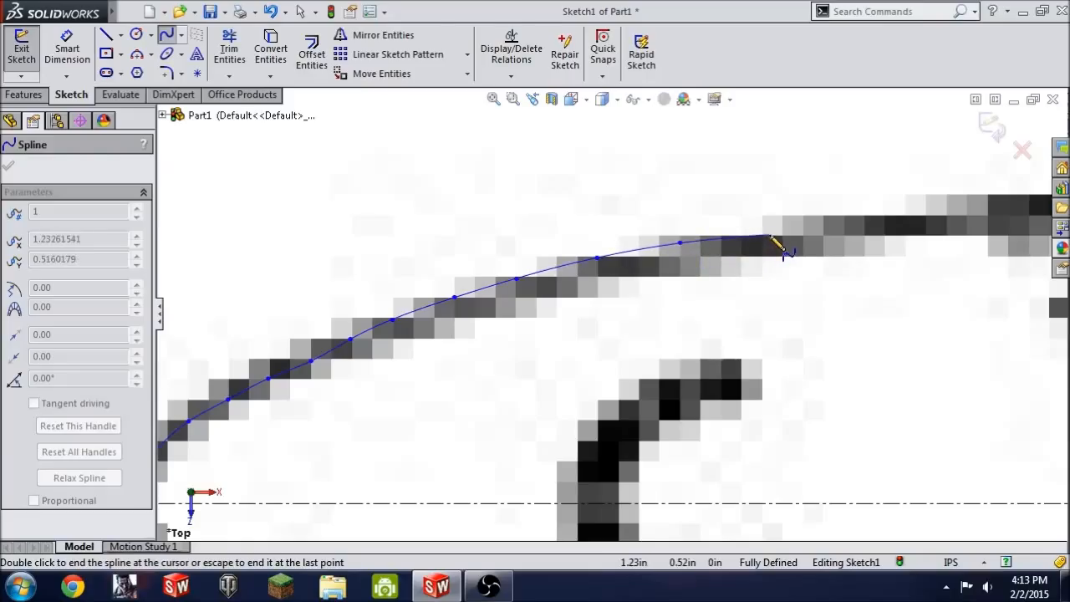
scroll(773, 241, "up", 3)
scroll(828, 238, "down", 3)
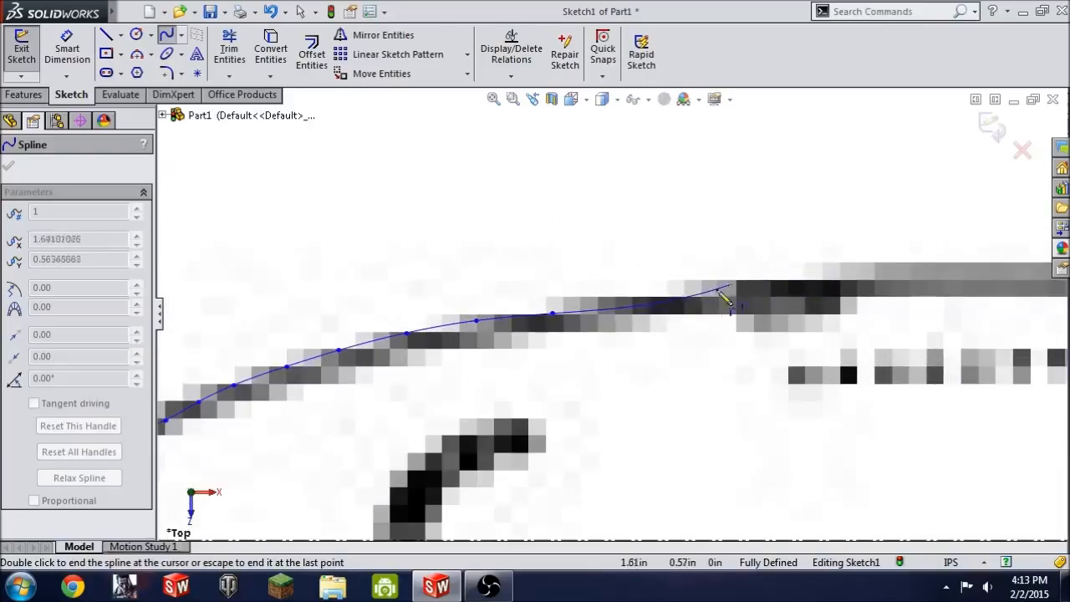
left_click(638, 310)
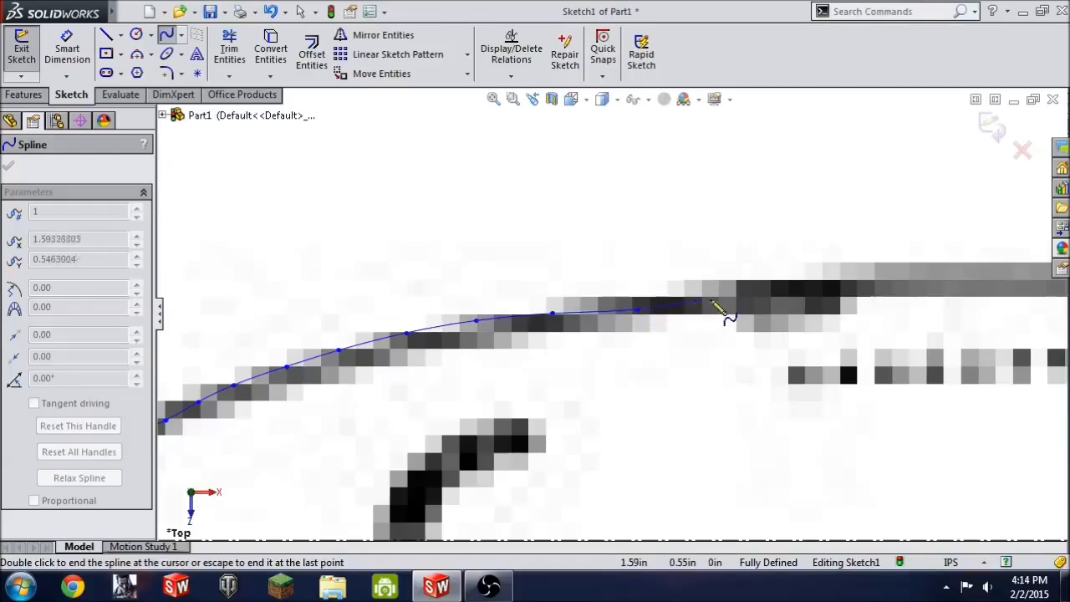
left_click(816, 285)
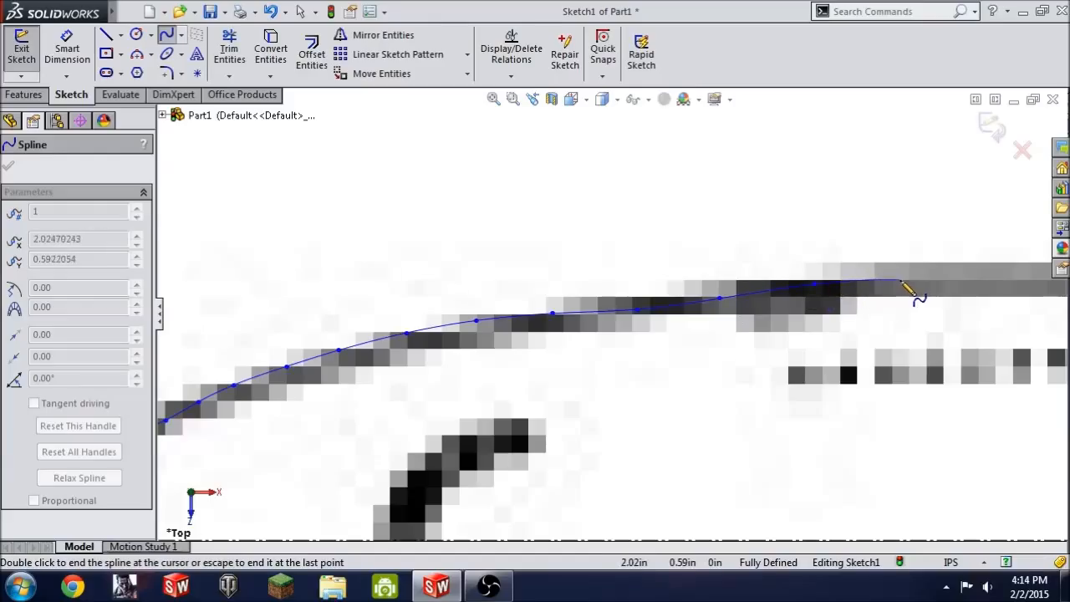
scroll(836, 309, "up", 4)
scroll(632, 310, "down", 3)
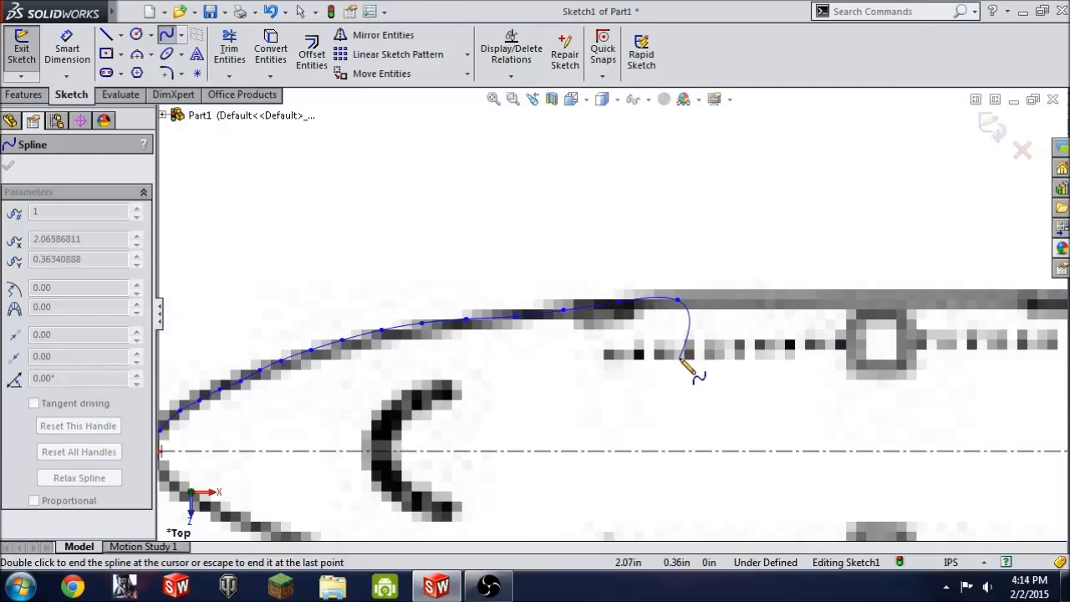
key("Escape")
scroll(663, 420, "up", 2)
scroll(663, 421, "down", 2)
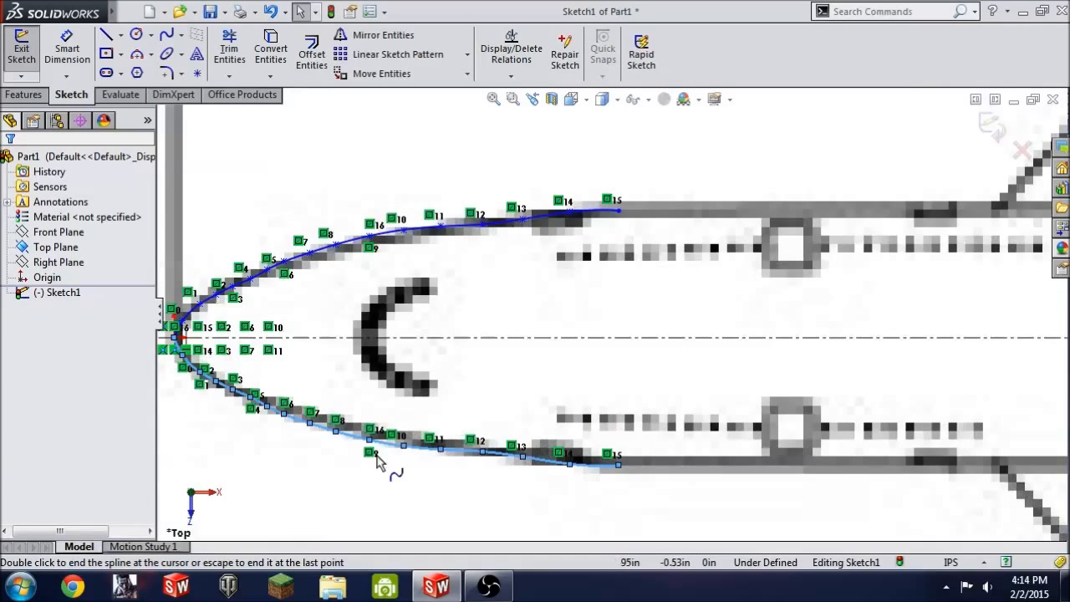
left_click(483, 452)
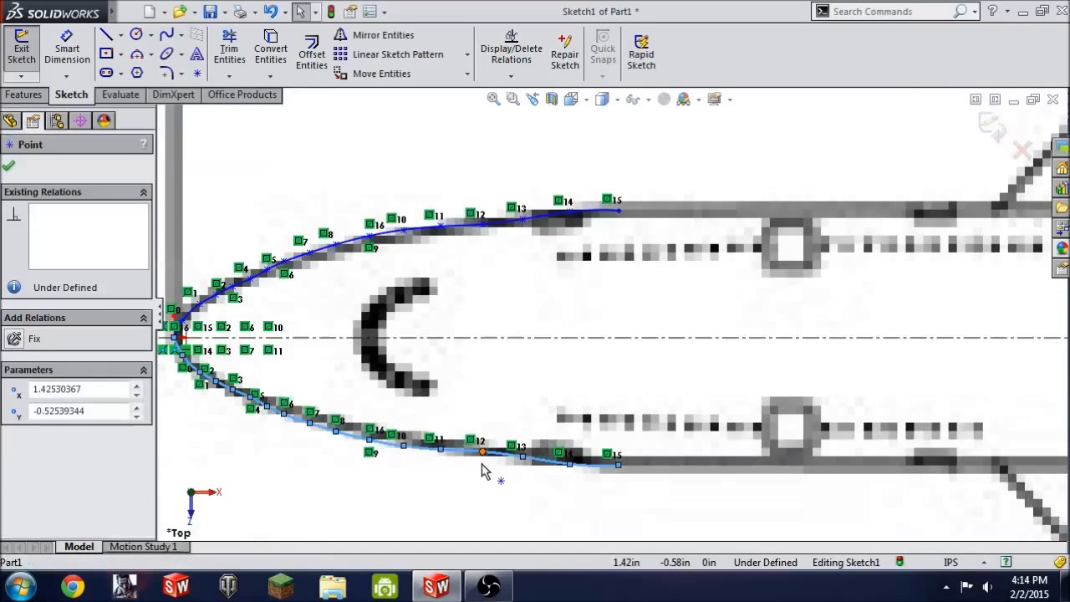
left_click_drag(482, 464, 463, 455)
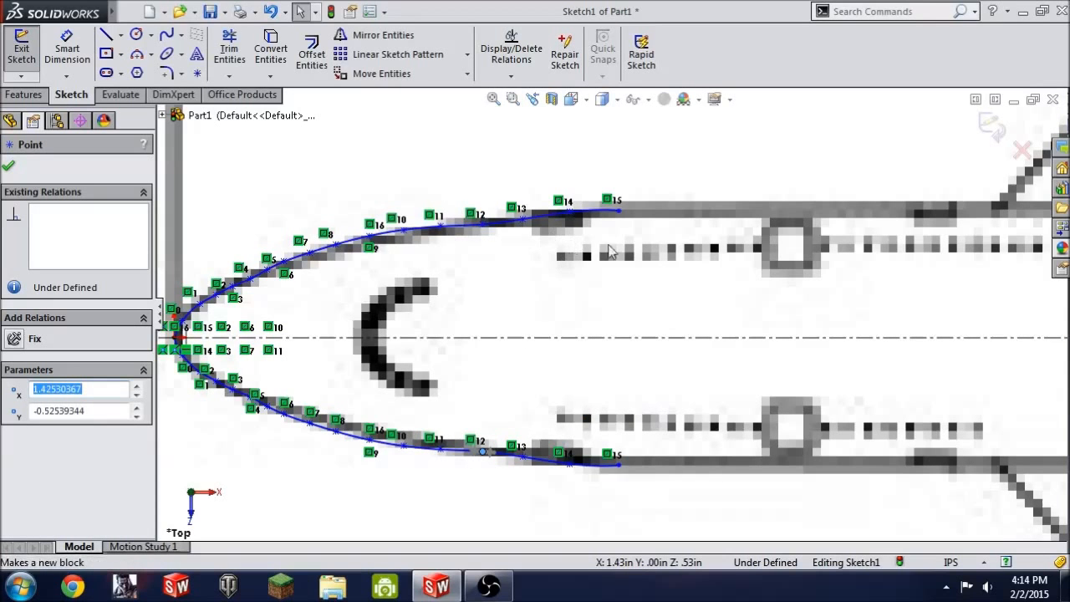
left_click(466, 302)
scroll(502, 280, "up", 3)
scroll(535, 261, "down", 4)
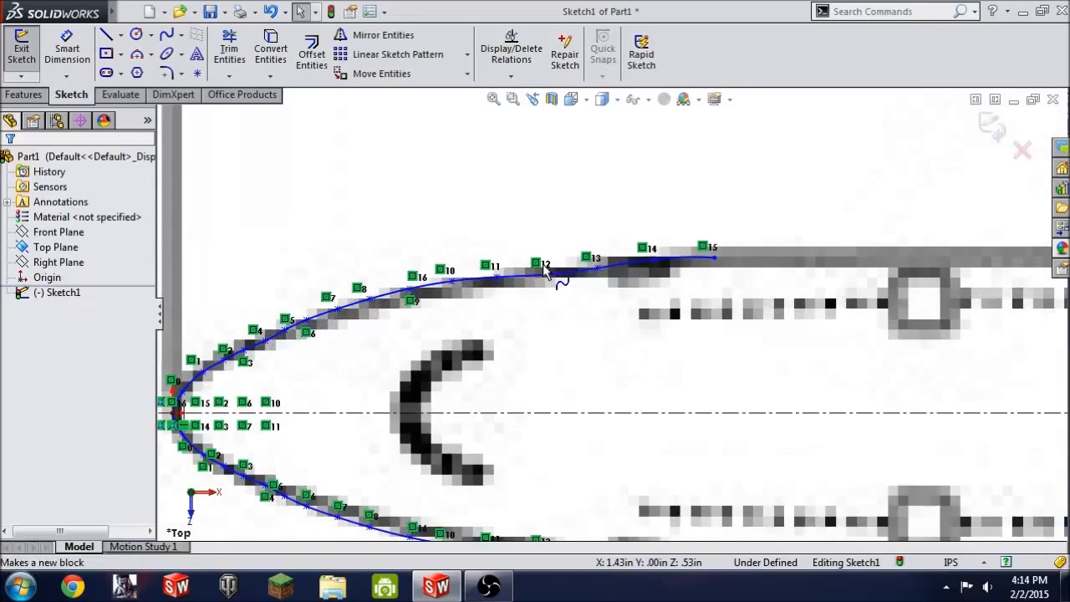
scroll(618, 294, "down", 2)
scroll(597, 387, "up", 4)
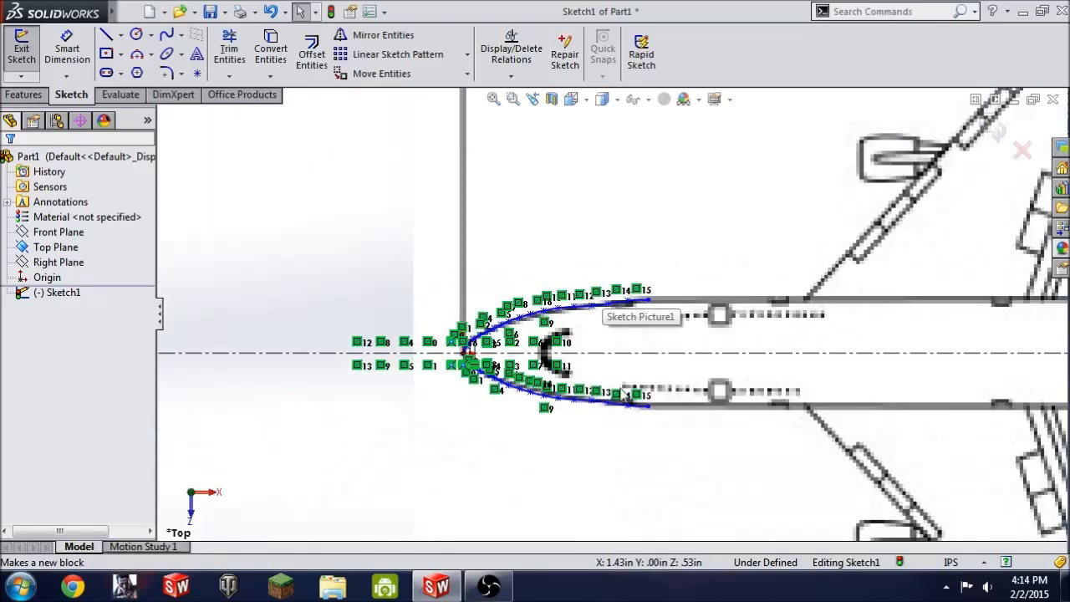
Step: Sketch a vertical line about 0.4 in long crossing the lower nose spline at about X 1.28 in, mirrored across the axis
scroll(632, 398, "down", 3)
left_click(107, 34)
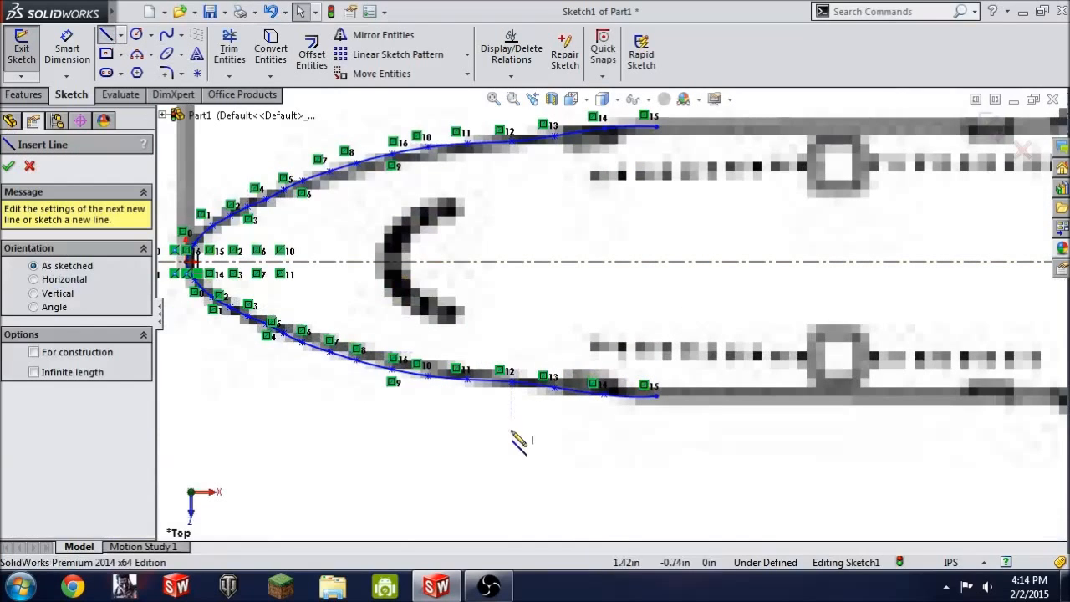
left_click(482, 441)
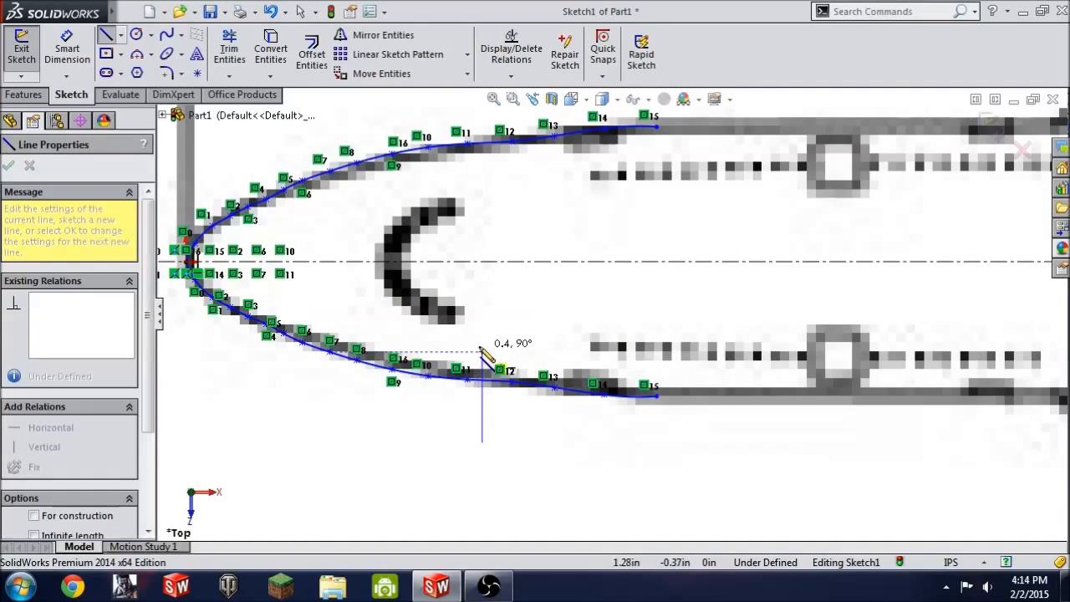
left_click(483, 334)
key("Escape")
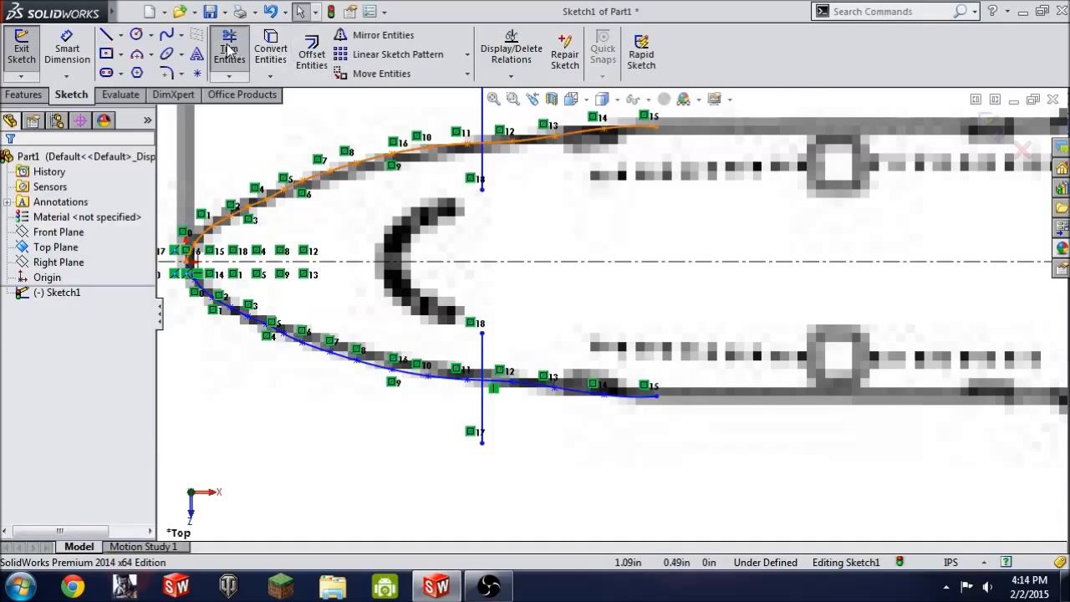
Step: Power-trim both nose splines aft of the vertical lines at about X 1.28 in, undoing and redoing the trim on the upper side
left_click(229, 49)
mouse_move(581, 491)
left_mouse_down()
mouse_move(544, 362)
mouse_move(485, 425)
mouse_move(494, 373)
mouse_move(798, 351)
mouse_move(563, 249)
mouse_move(468, 174)
mouse_move(449, 197)
left_mouse_up()
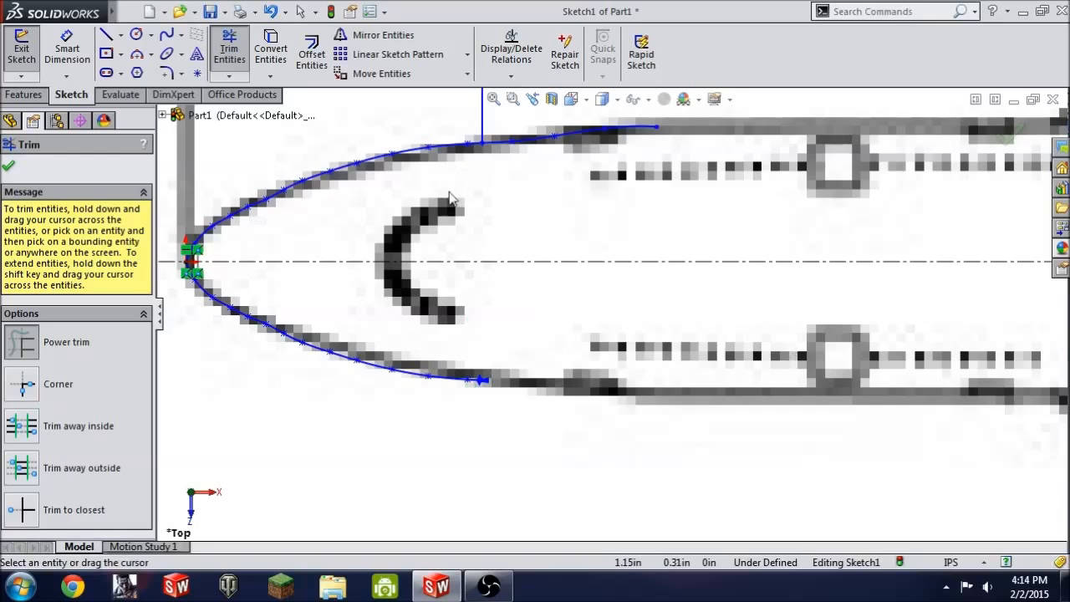
left_click_drag(444, 134, 490, 132)
key("ctrl+z")
key("ctrl+z")
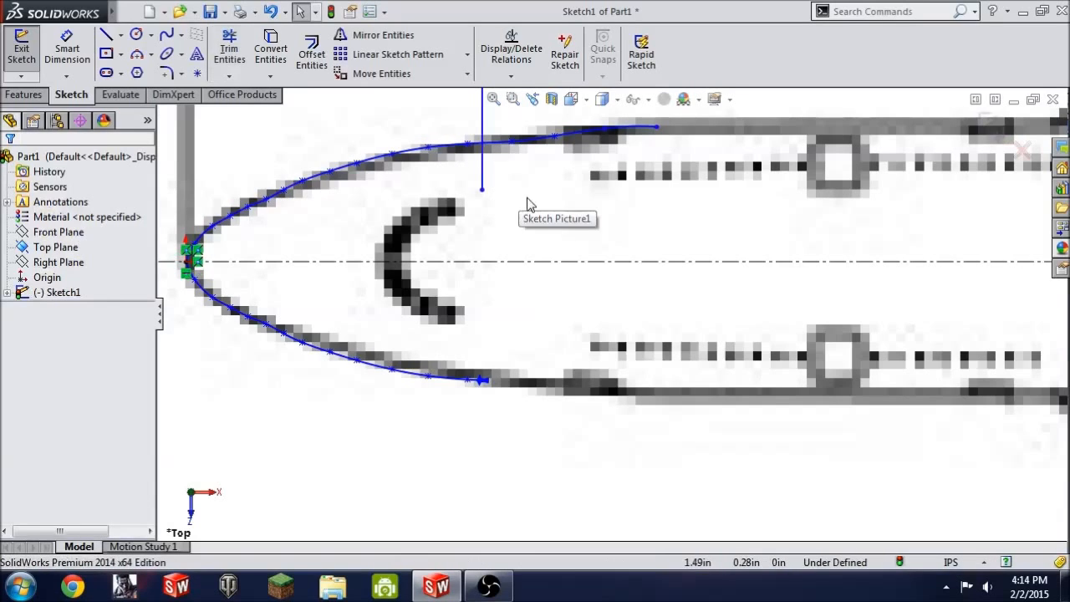
left_click(232, 66)
left_click_drag(462, 167, 483, 125)
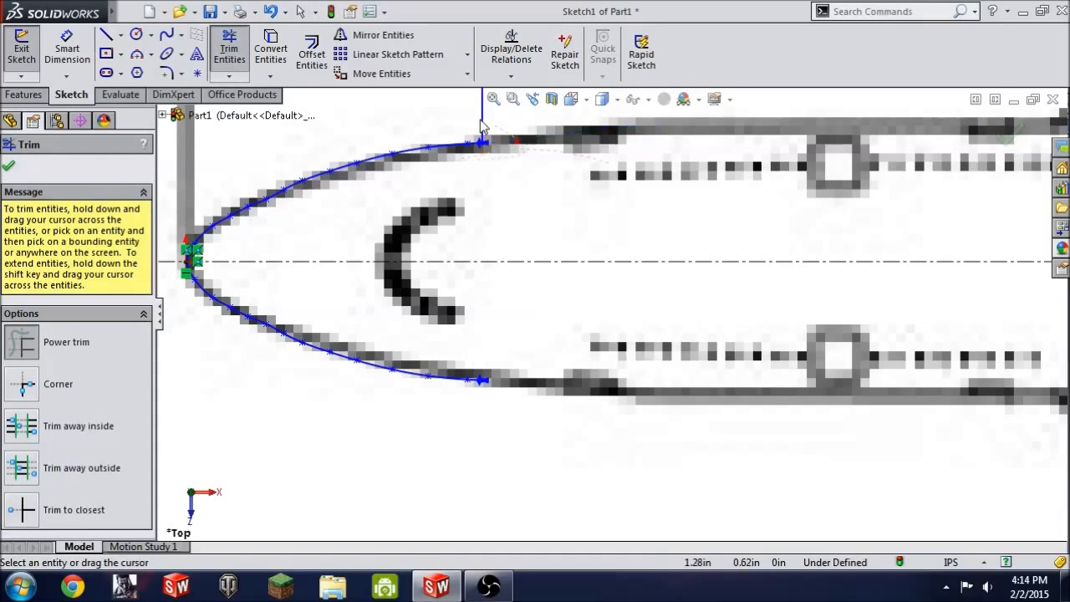
left_click(167, 34)
scroll(493, 399, "down", 2)
scroll(491, 398, "down", 2)
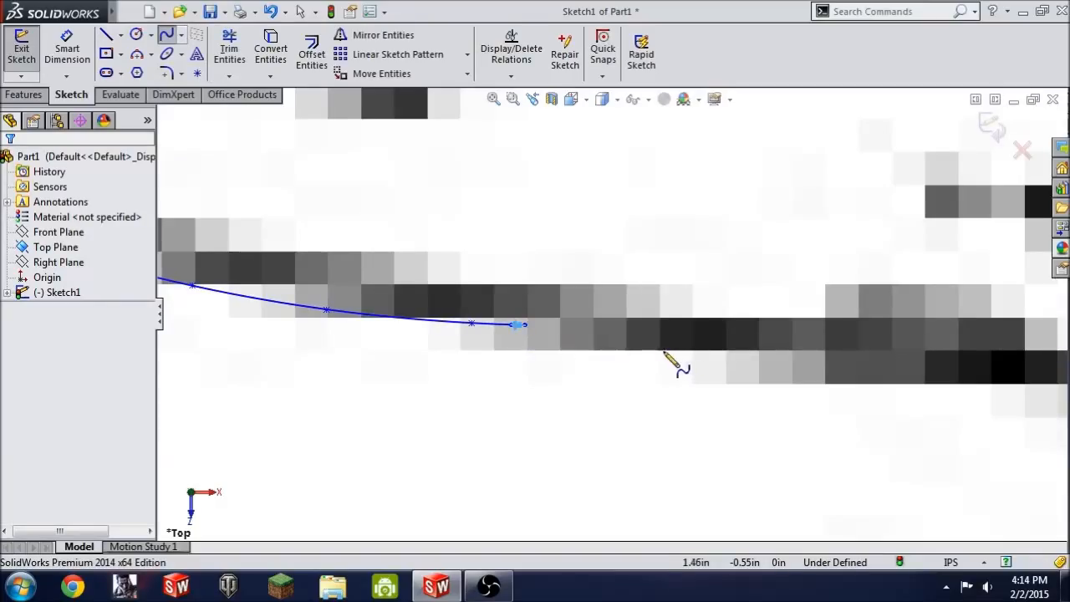
double_click(522, 326)
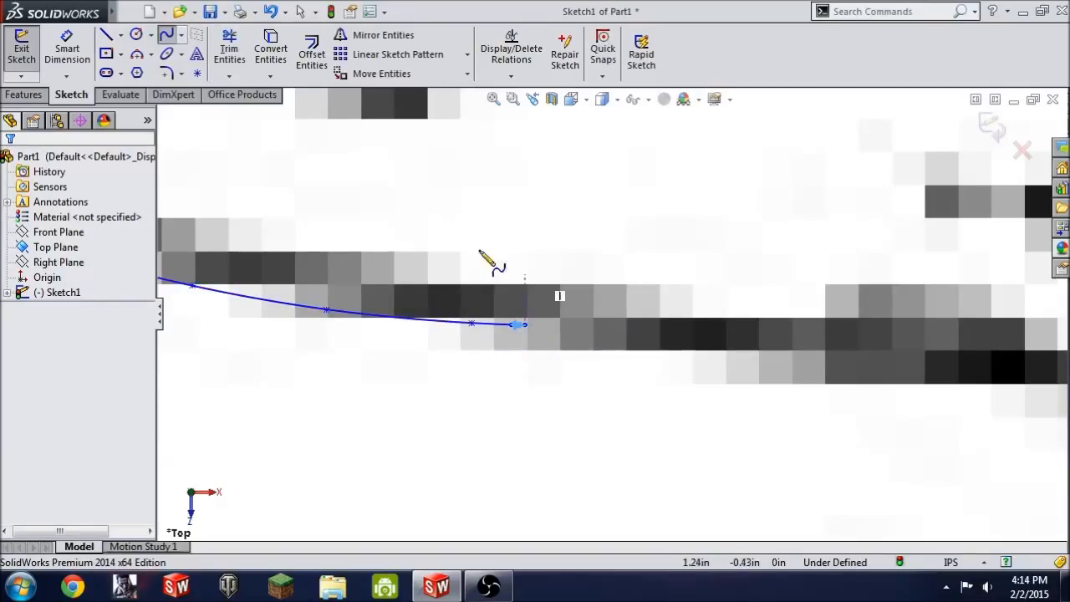
key("Escape")
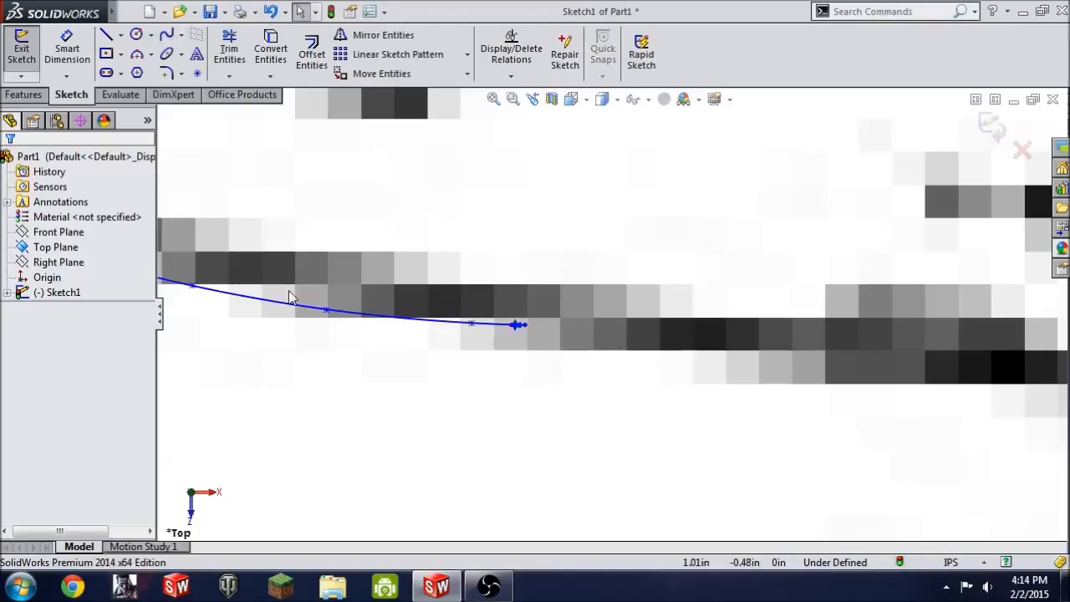
left_click(167, 36)
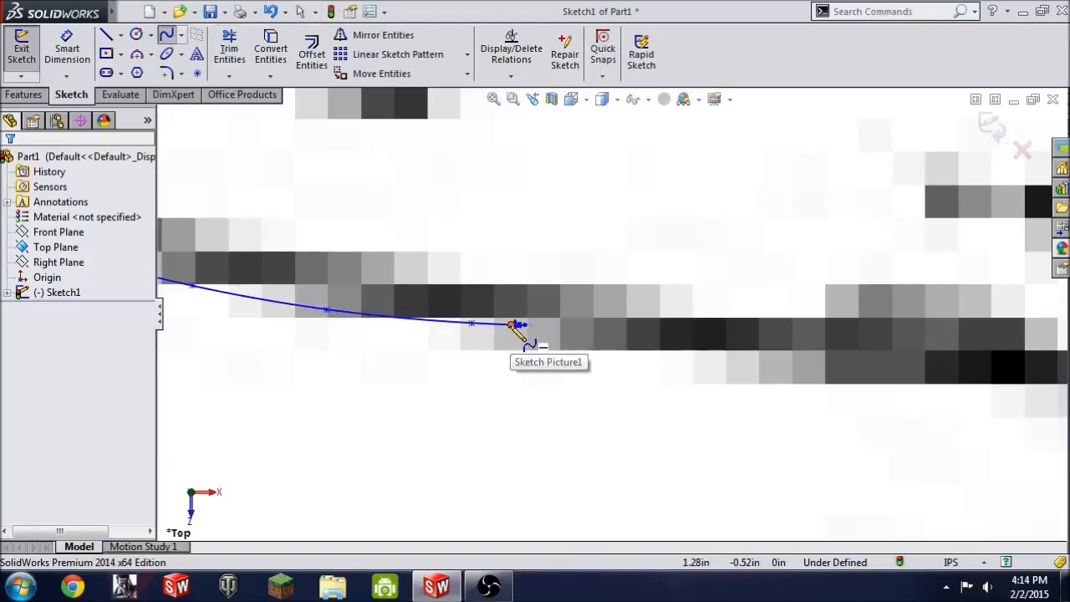
left_click(686, 354)
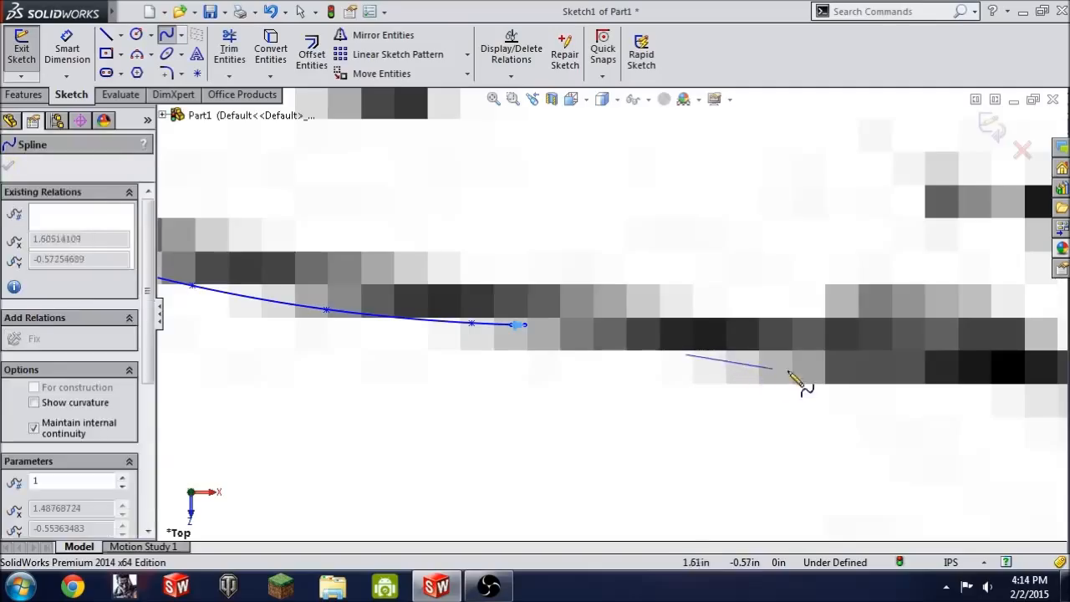
key("Escape")
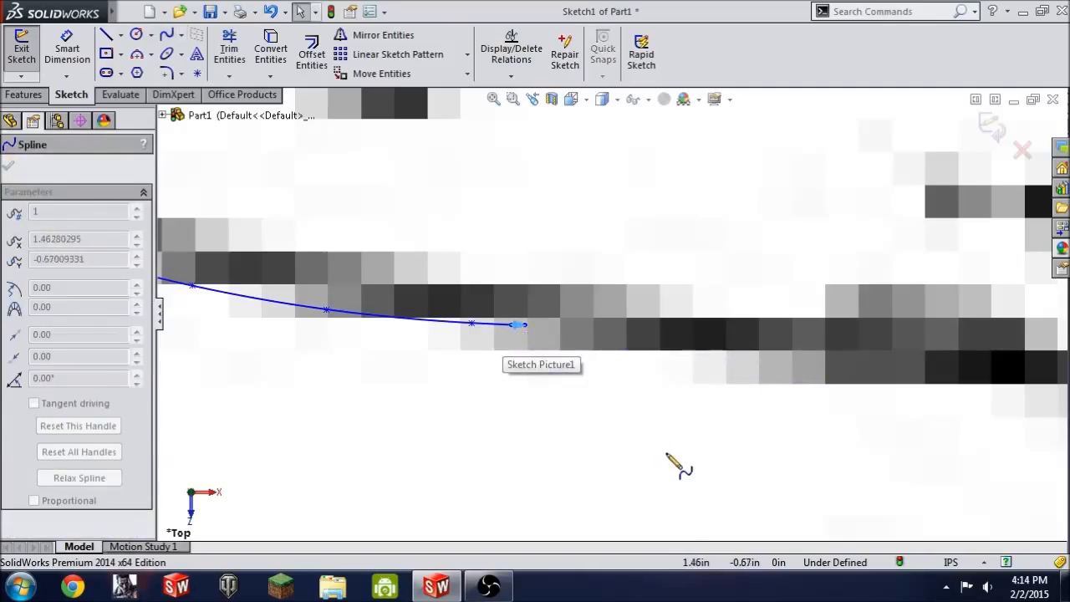
Step: Trace the upper fuselage outline with a multi-point spline from the trimmed nose spline's end to about X 2.12 in, Y 0.59 in
scroll(561, 366, "up", 6)
scroll(626, 250, "up", 4)
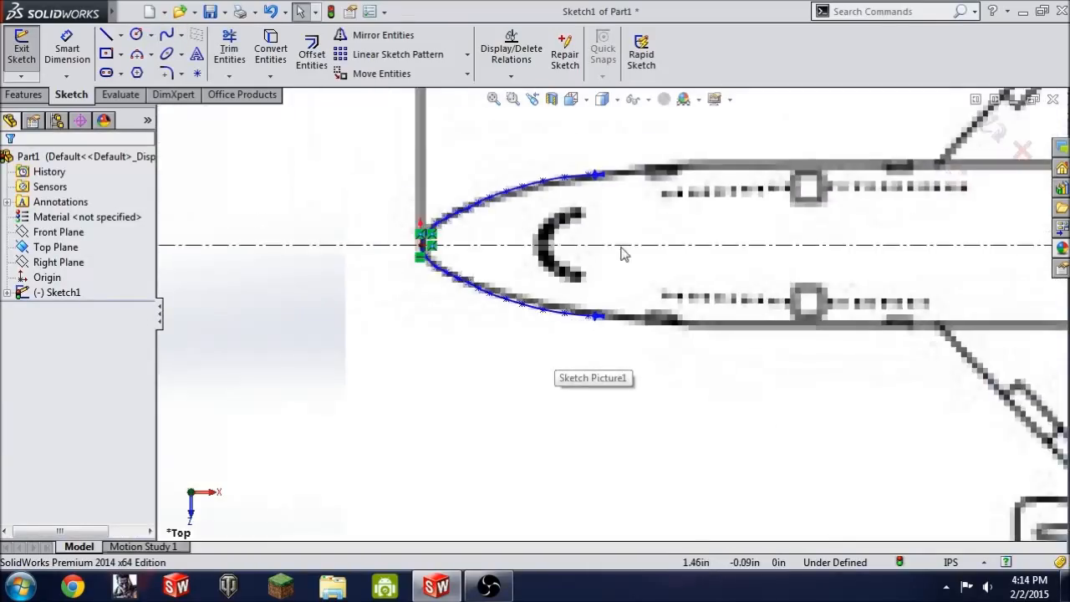
scroll(545, 215, "down", 8)
scroll(523, 192, "down", 5)
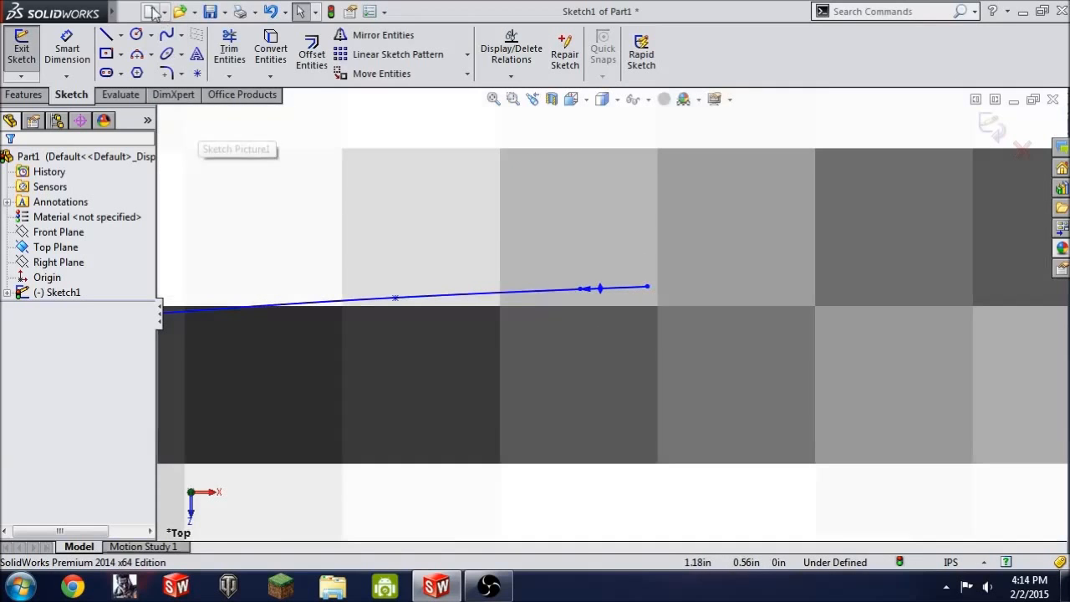
scroll(601, 253, "down", 3)
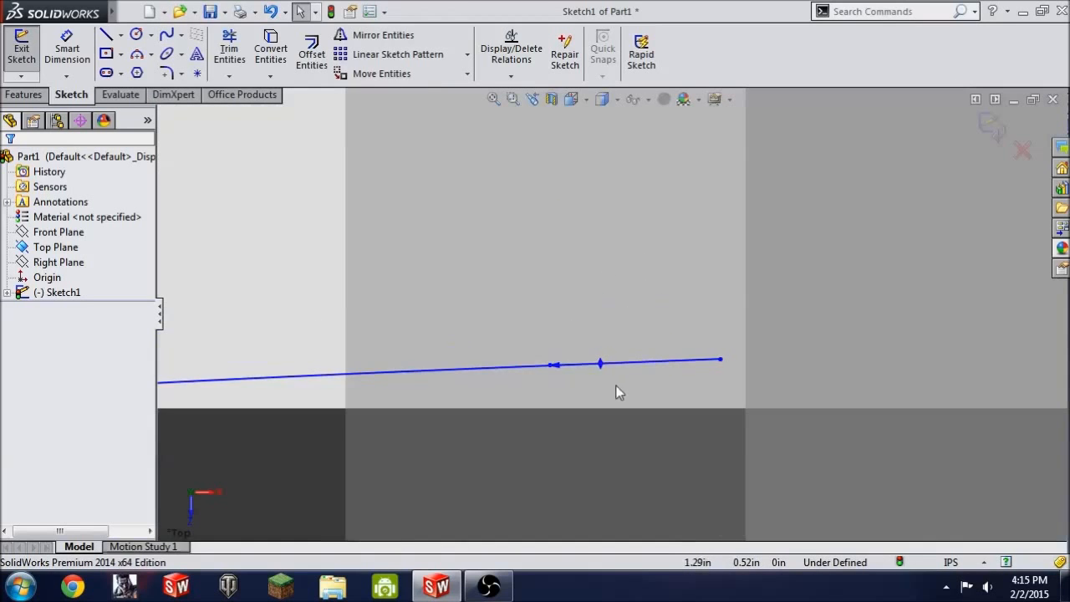
left_click(179, 42)
left_click(201, 50)
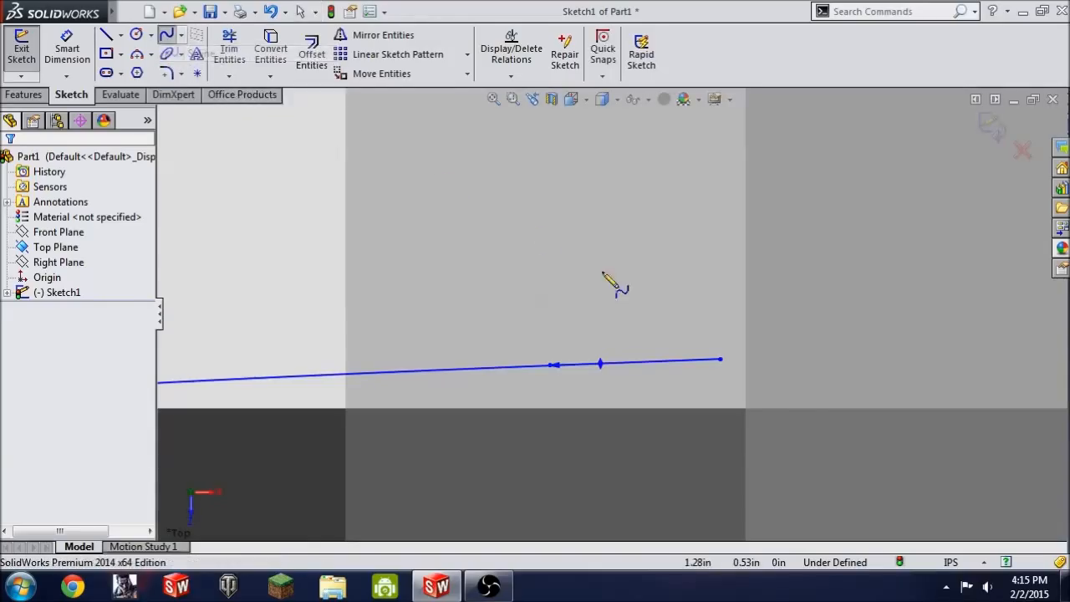
left_click(728, 363)
scroll(806, 385, "down", 4)
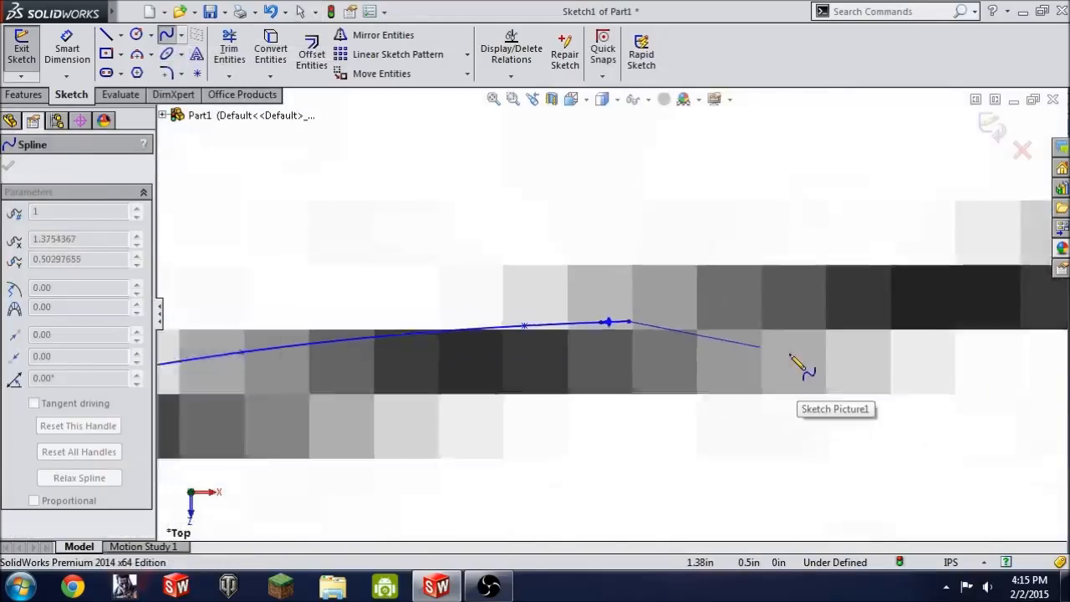
scroll(781, 342, "up", 5)
scroll(671, 339, "down", 3)
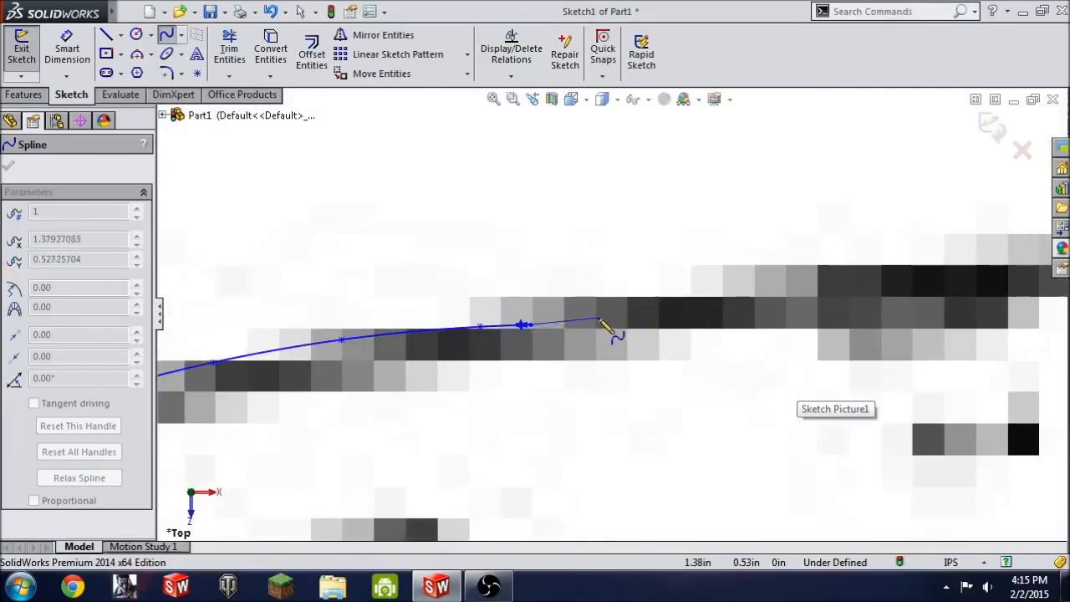
left_click(626, 320)
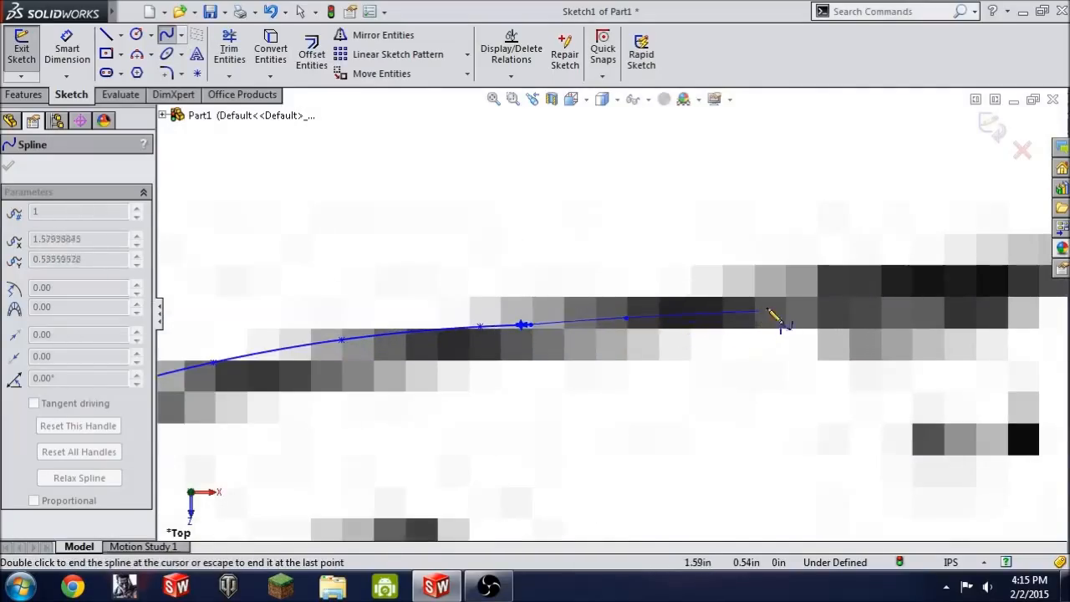
left_click(820, 300)
scroll(840, 316, "up", 3)
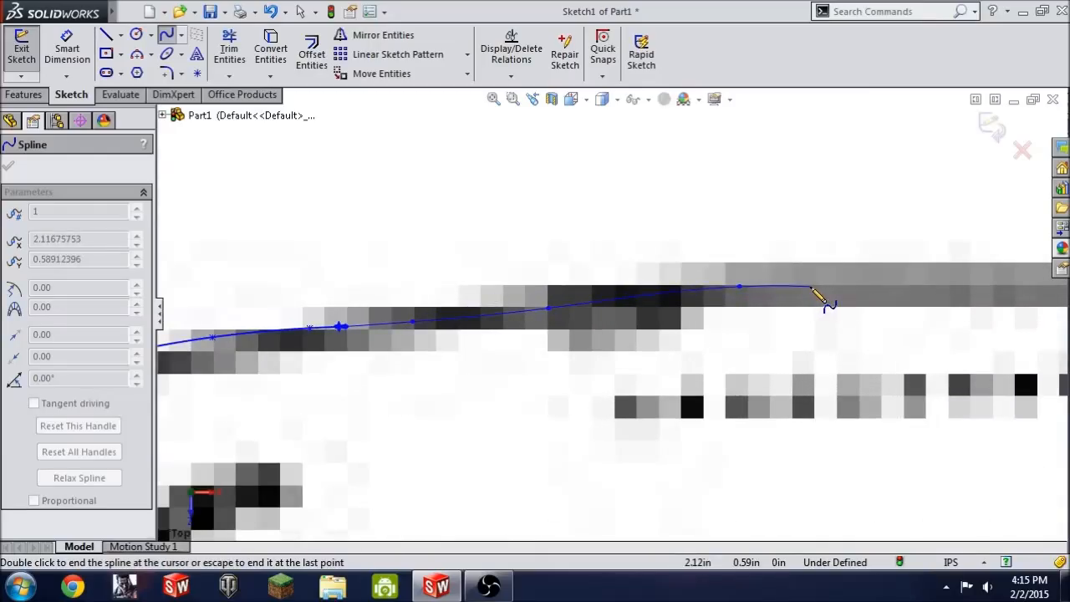
double_click(812, 287)
Step: Mirror the new upper fuselage spline about the horizontal construction line, keeping the original
scroll(710, 475, "up", 5)
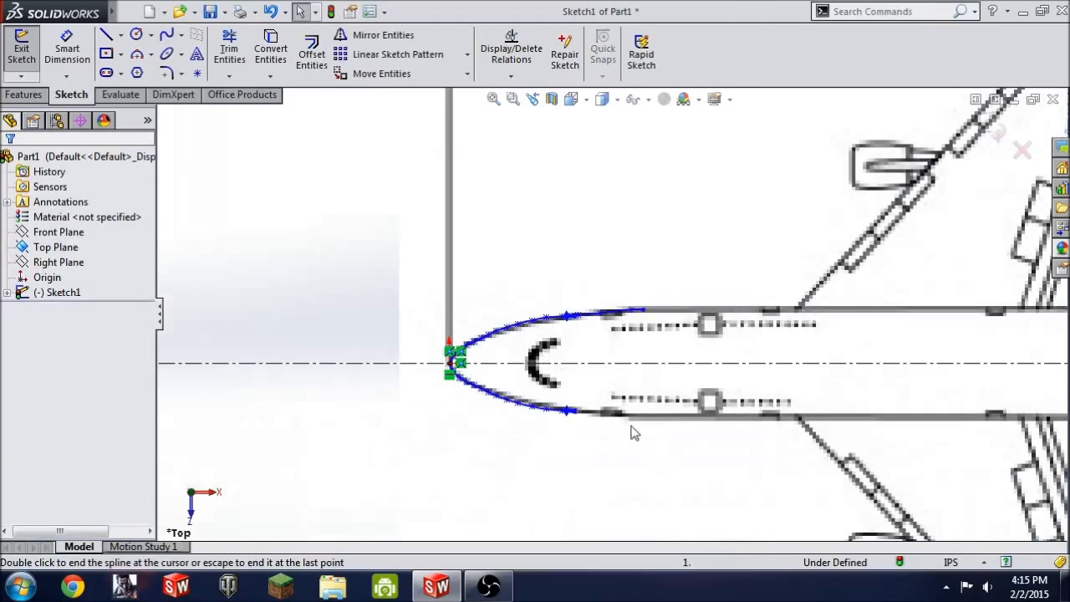
scroll(633, 432, "down", 2)
scroll(503, 211, "down", 2)
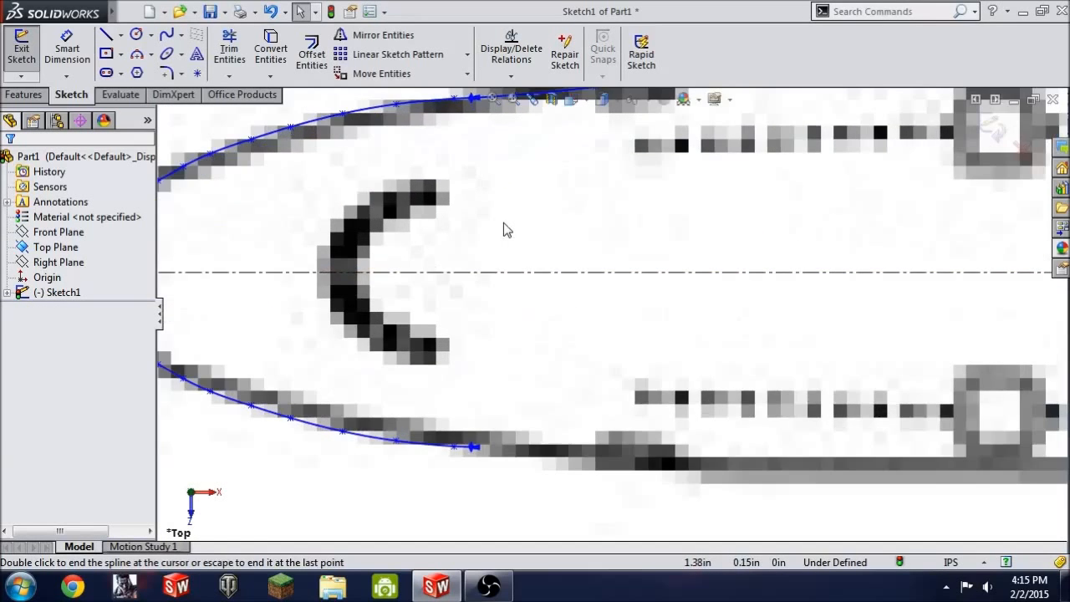
scroll(504, 227, "up", 2)
left_click(376, 38)
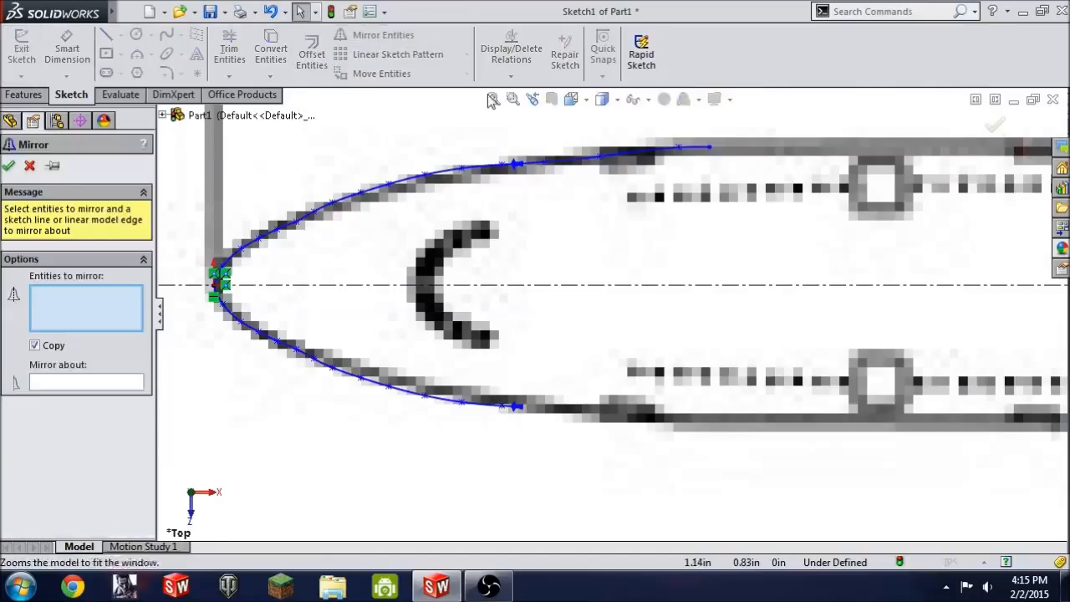
left_click(644, 159)
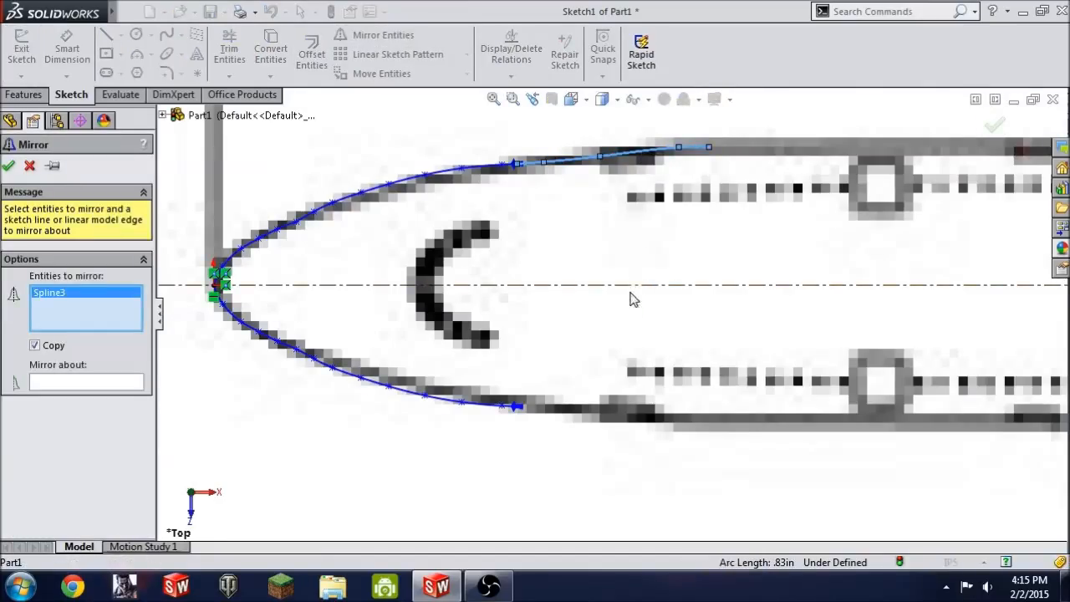
left_click(87, 384)
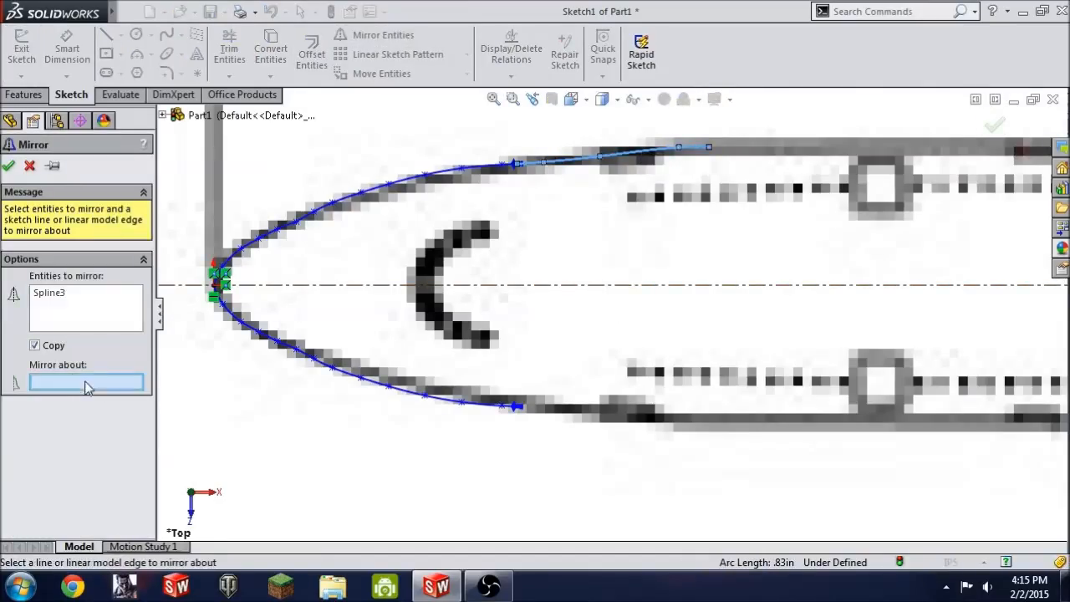
left_click(540, 287)
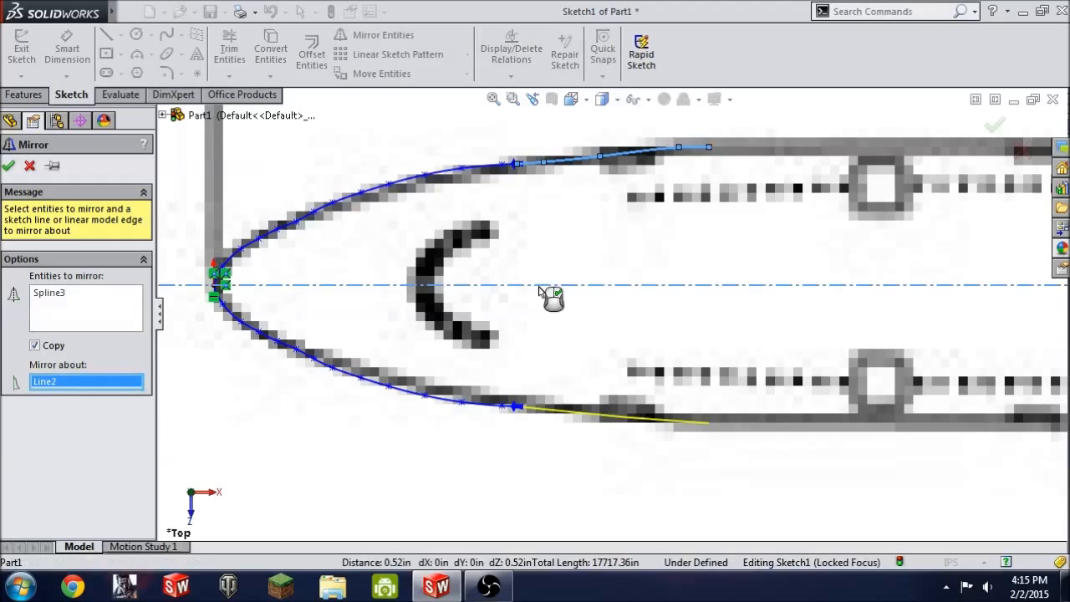
left_click(8, 165)
Step: Turn on Dynamic Mirror about the horizontal construction line along the fuselage axis
scroll(702, 359, "up", 3)
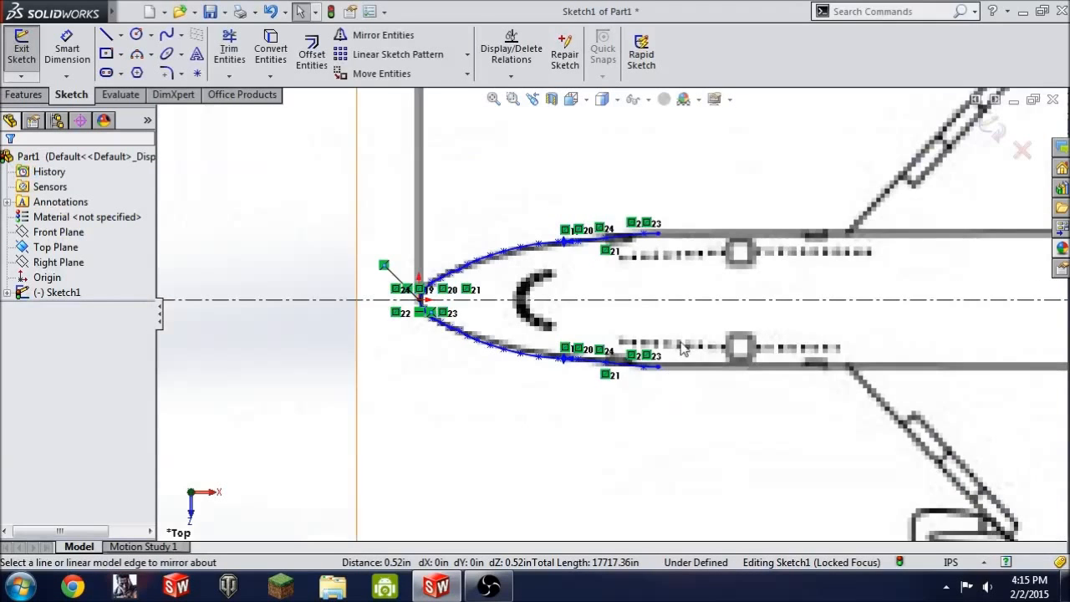
scroll(686, 330, "down", 3)
scroll(284, 269, "down", 1)
left_click(273, 13)
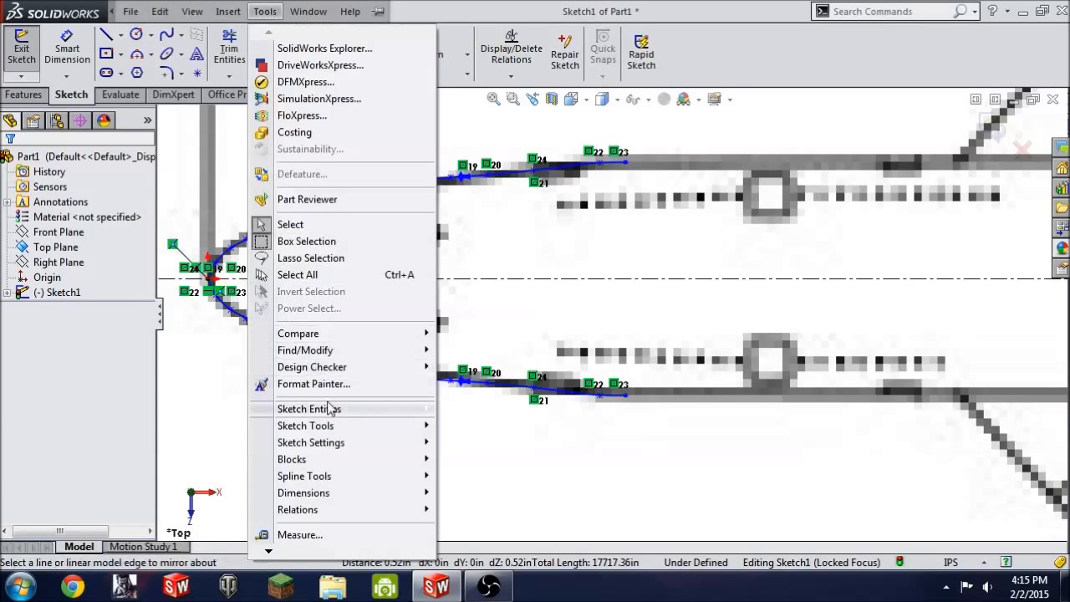
mouse_move(333, 426)
left_click(512, 176)
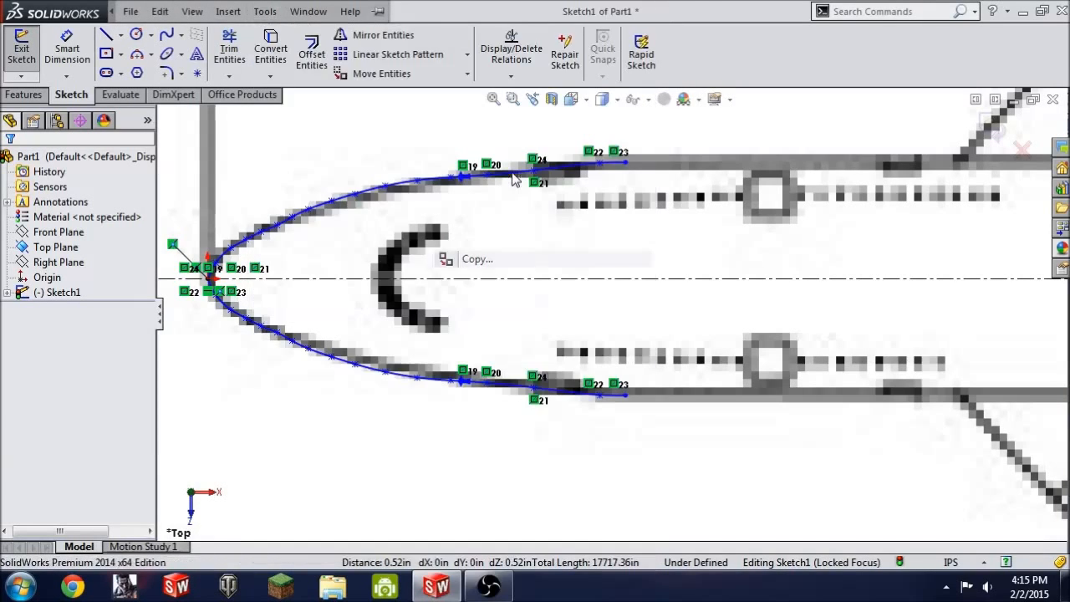
left_click(300, 281)
Step: Sketch a horizontal line along the upper fuselage edge from the spline's aft end to about X 9.2 in, mirrored below the axis
scroll(677, 305, "up", 3)
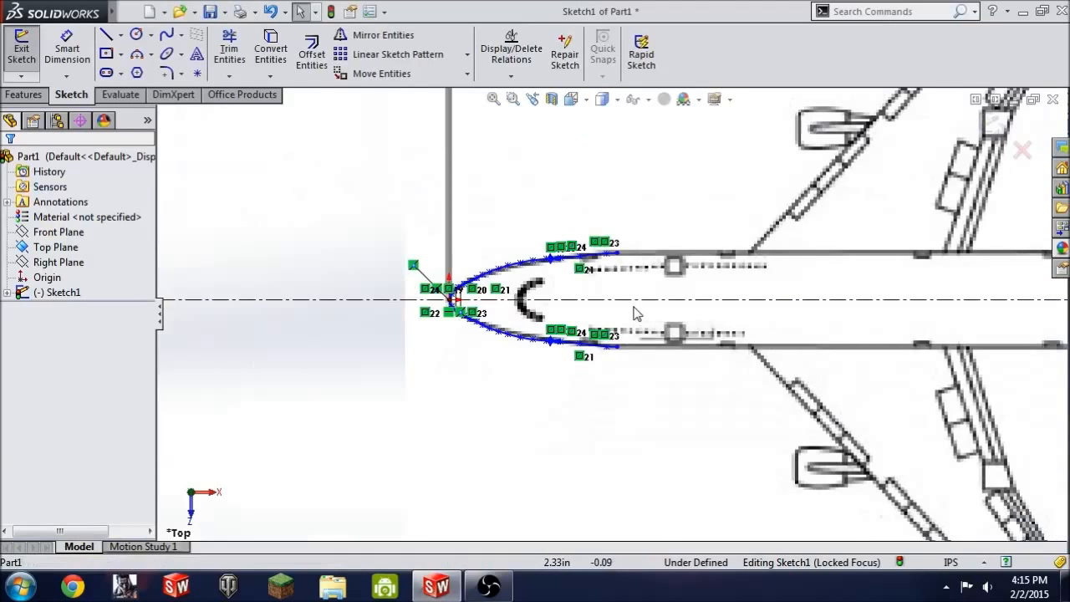
left_click(107, 34)
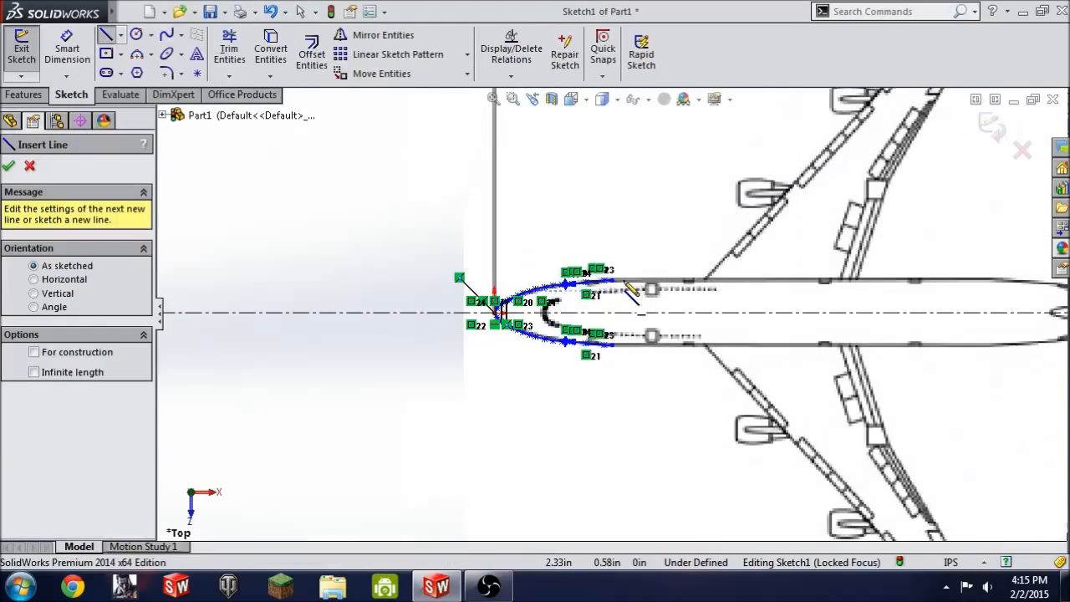
scroll(554, 287, "down", 3)
left_click(573, 244)
scroll(684, 269, "up", 5)
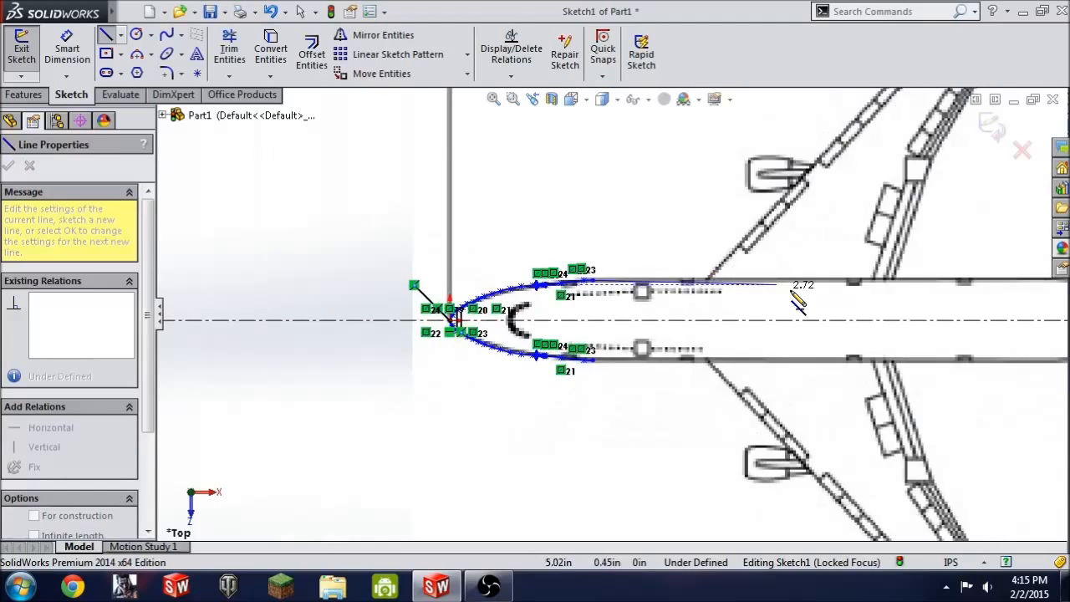
scroll(753, 326, "down", 4)
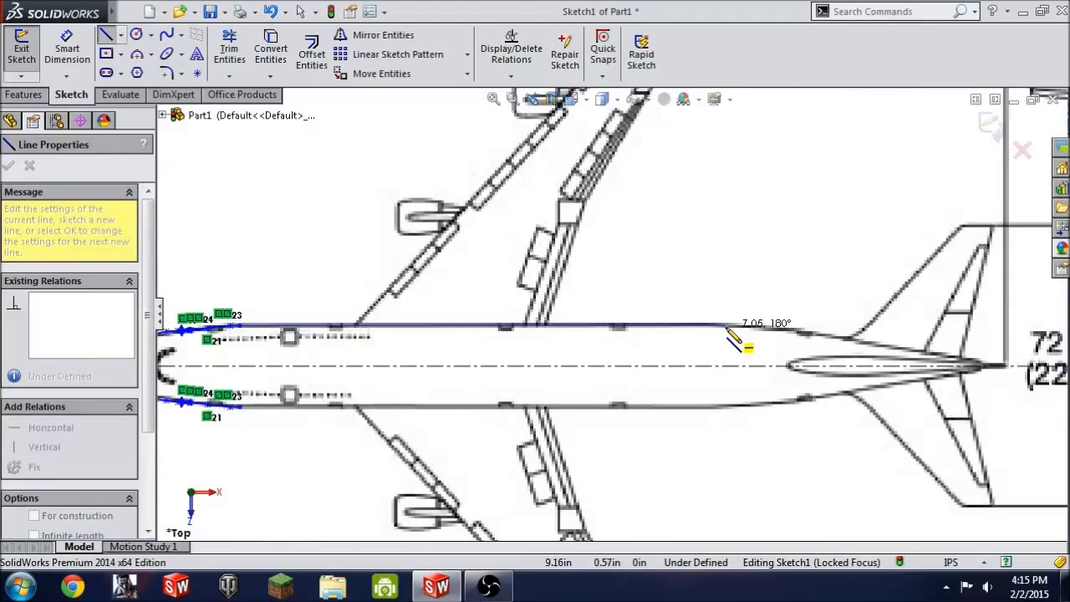
scroll(734, 337, "down", 2)
left_click(702, 319)
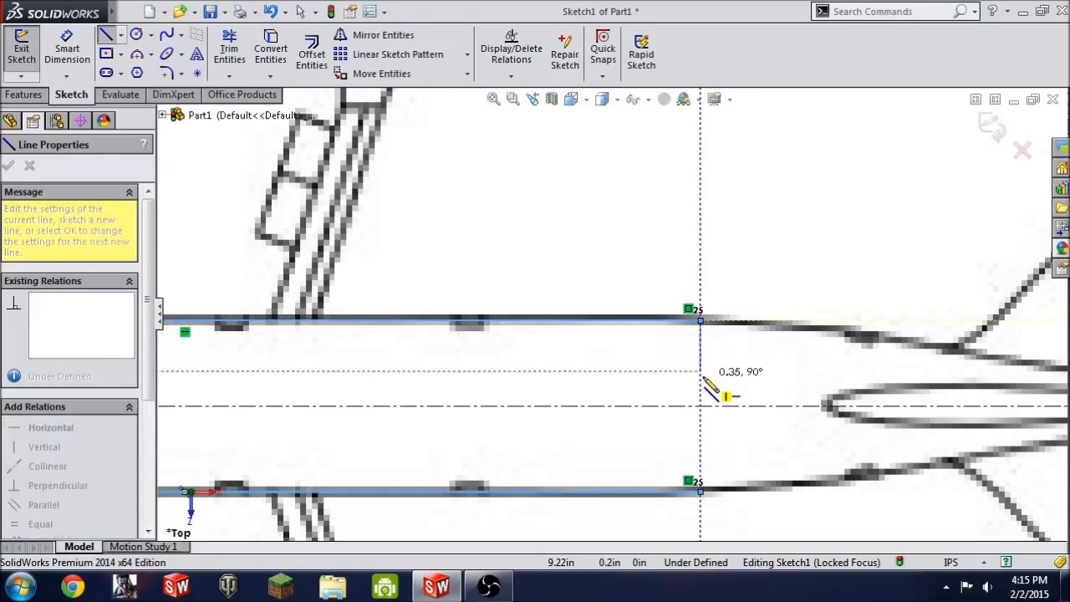
key("Escape")
Step: Start a spline at the upper fuselage line's aft end and trace the tapering edge to just before the horizontal stabilizer's leading-edge root
left_click(167, 35)
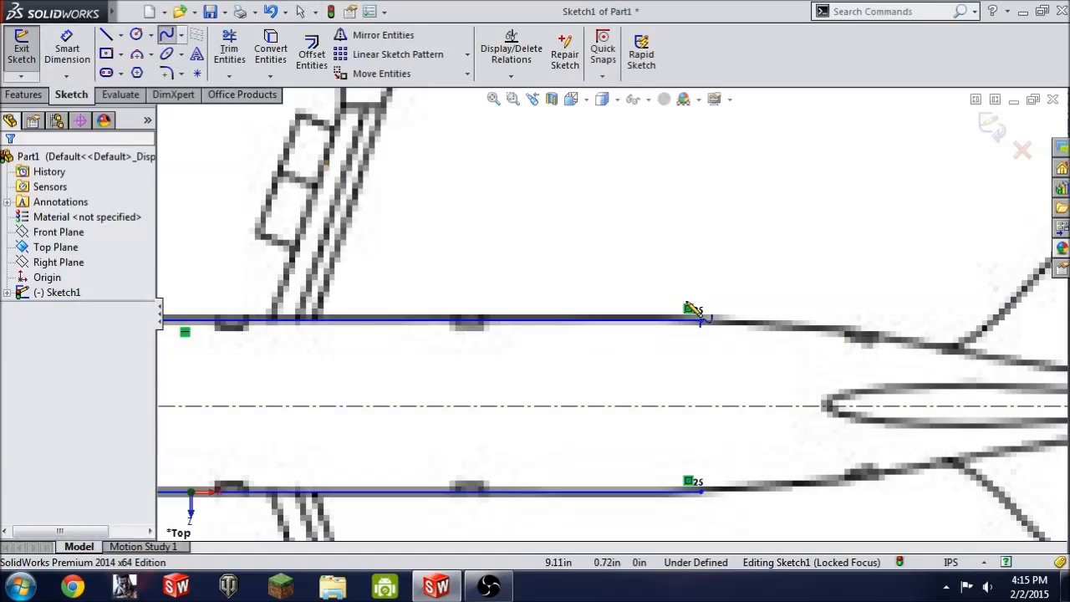
left_click(701, 320)
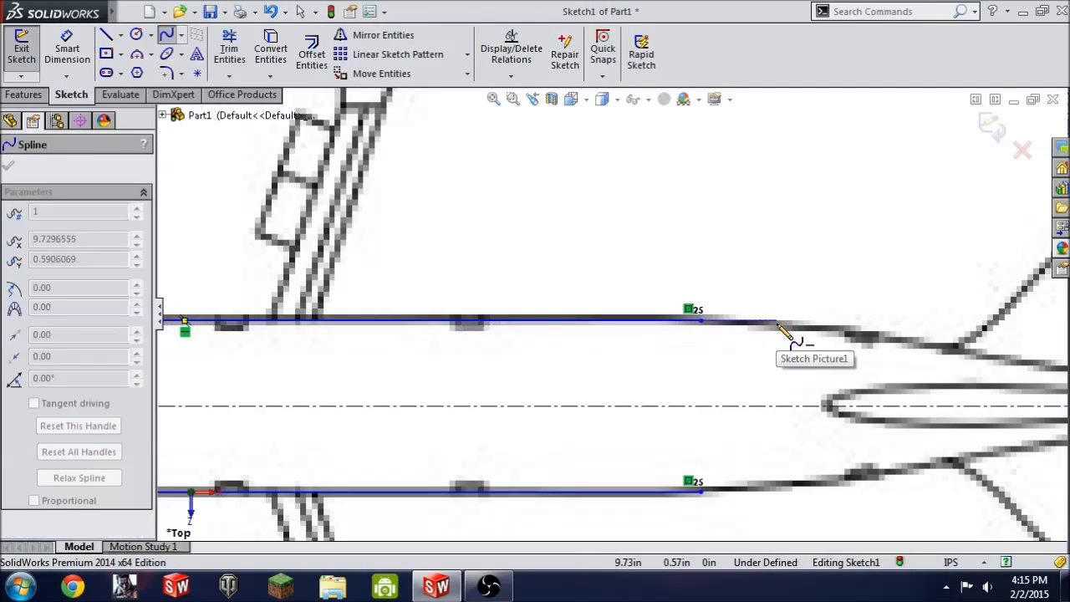
scroll(800, 342, "down", 2)
scroll(673, 328, "up", 3)
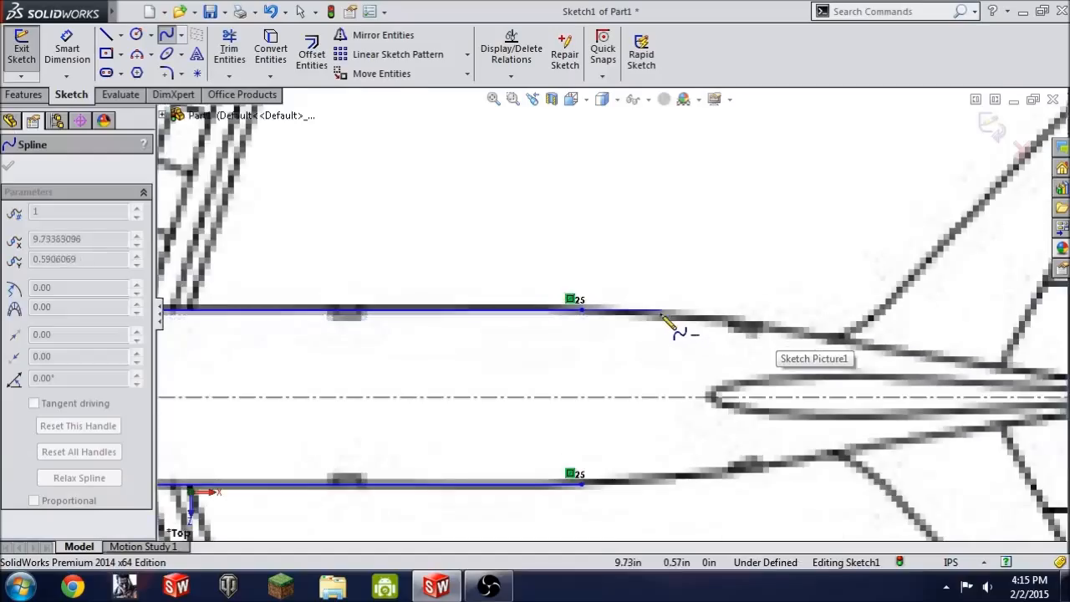
scroll(652, 333, "down", 4)
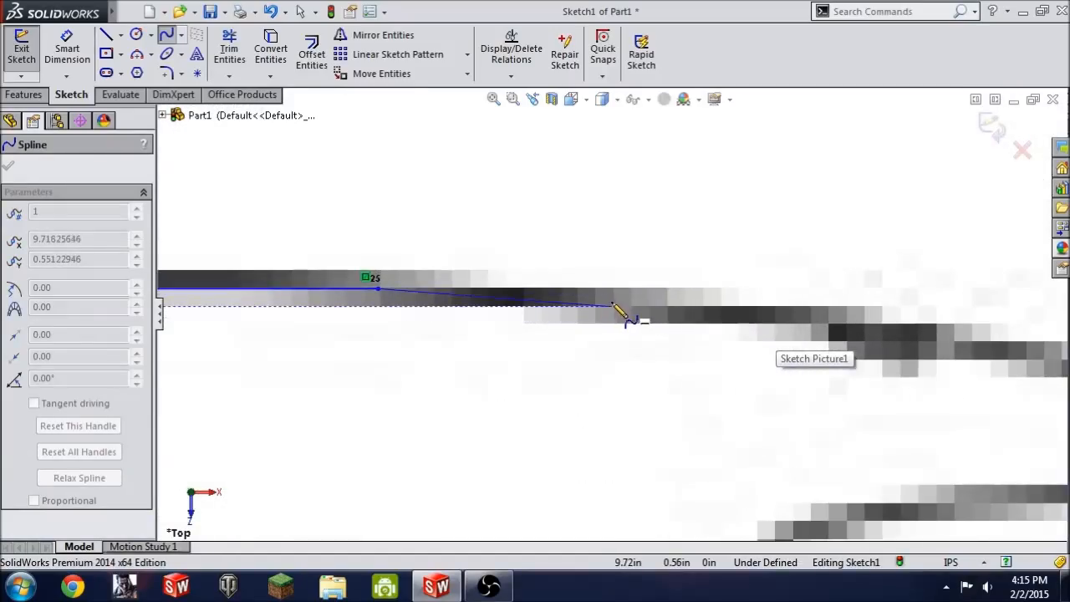
scroll(614, 306, "down", 2)
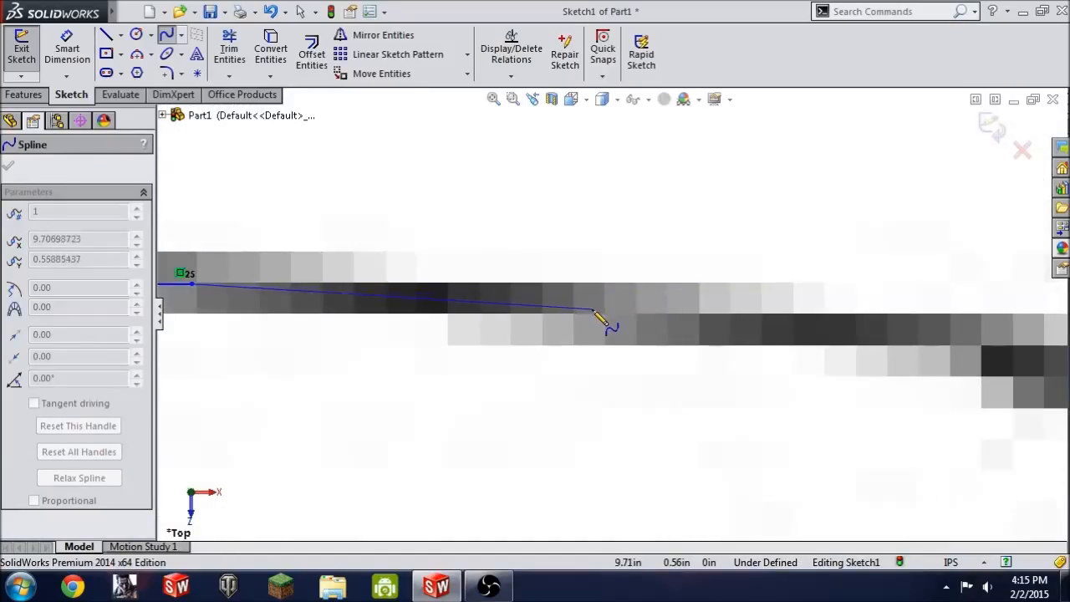
left_click(597, 310)
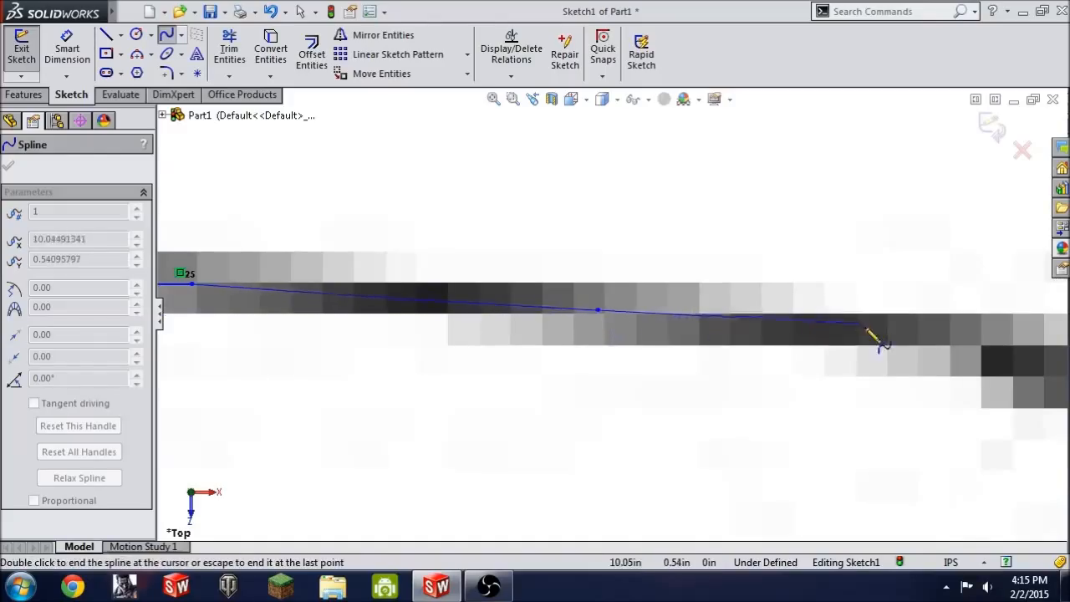
scroll(877, 342, "up", 2)
scroll(744, 321, "down", 2)
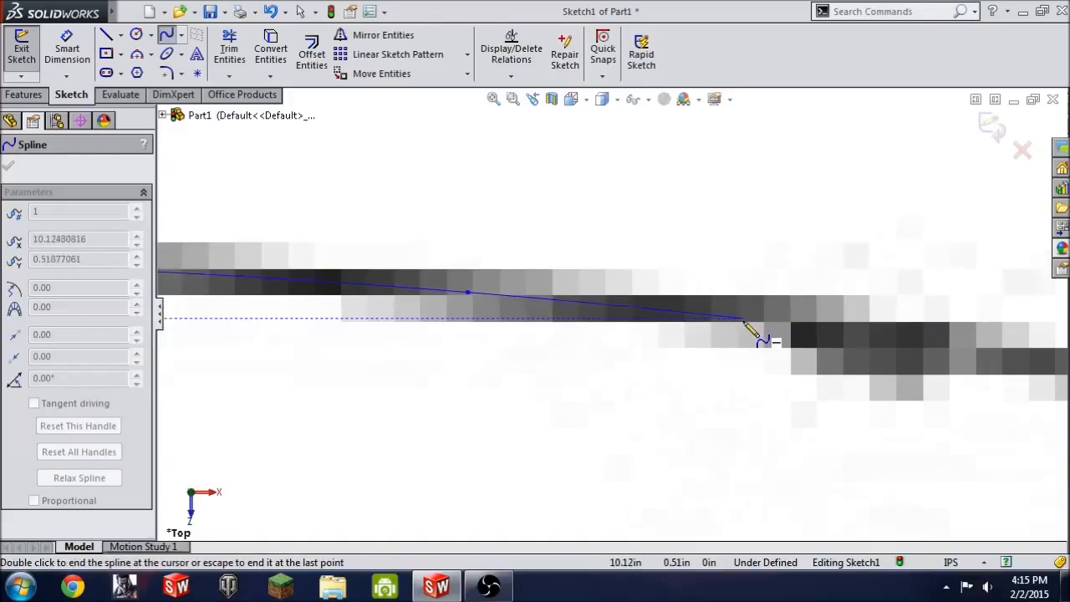
left_click(790, 320)
scroll(903, 351, "up", 3)
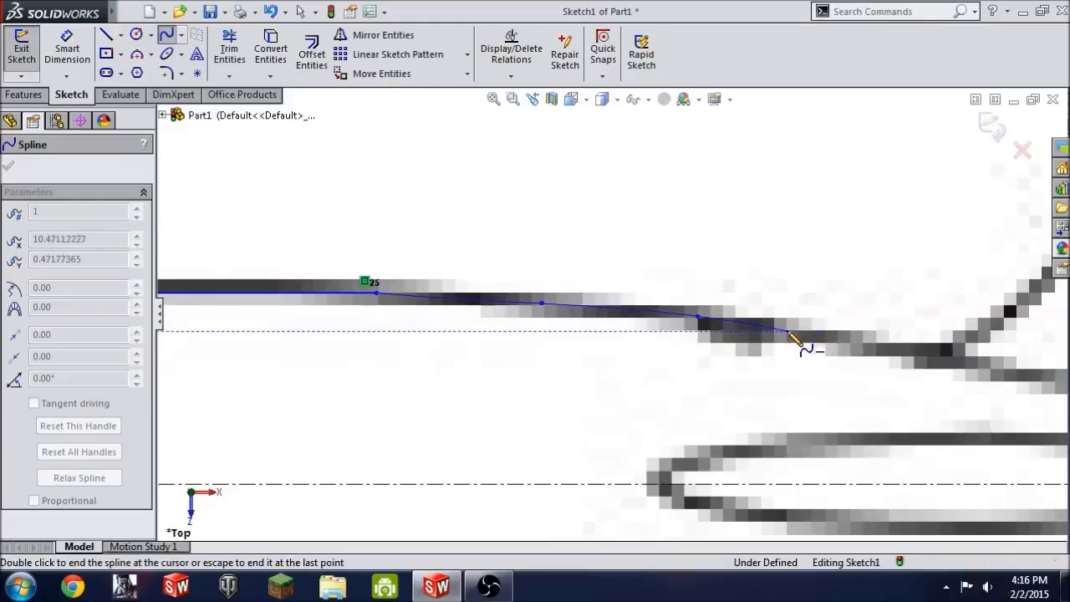
left_click(786, 332)
left_click(864, 343)
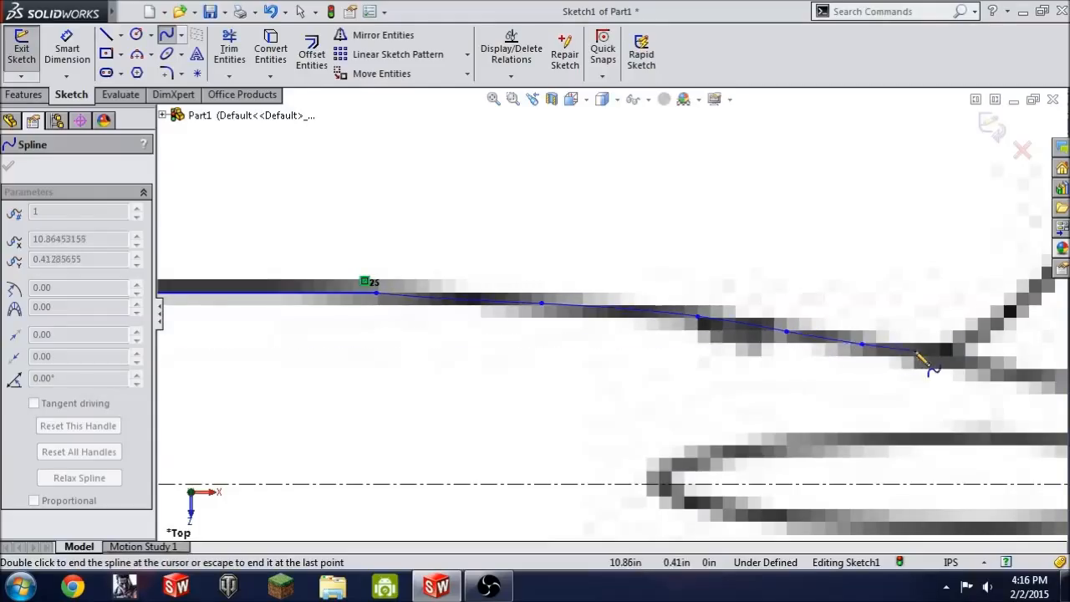
Step: Continue the spline along the upper tail edge and end it at the tail tip on the centerline, about X 12.86 in, mirrored below
scroll(948, 376, "up", 2)
scroll(796, 358, "down", 4)
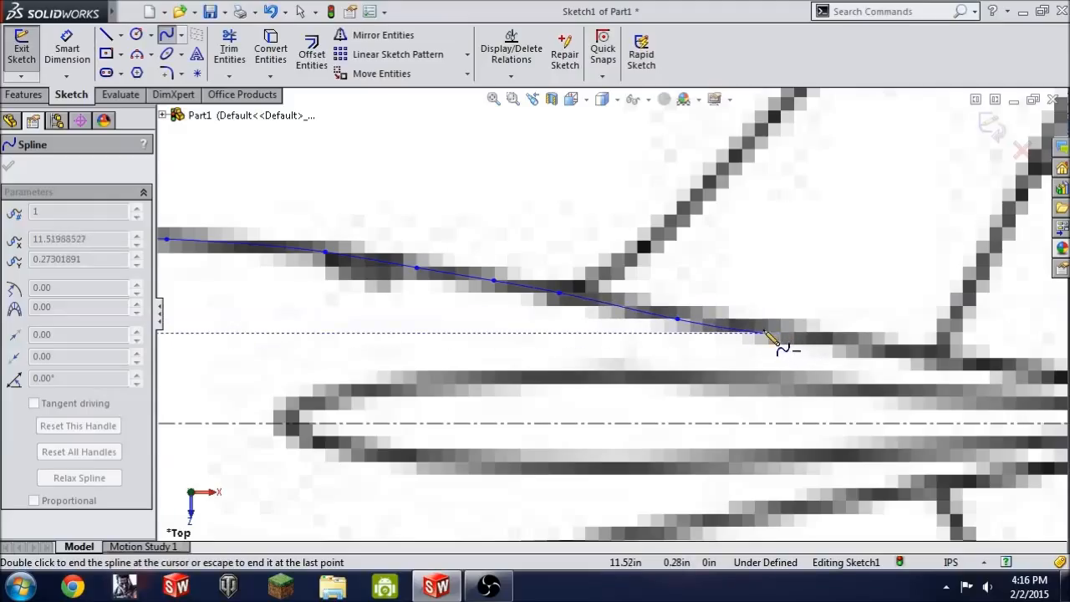
left_click(773, 333)
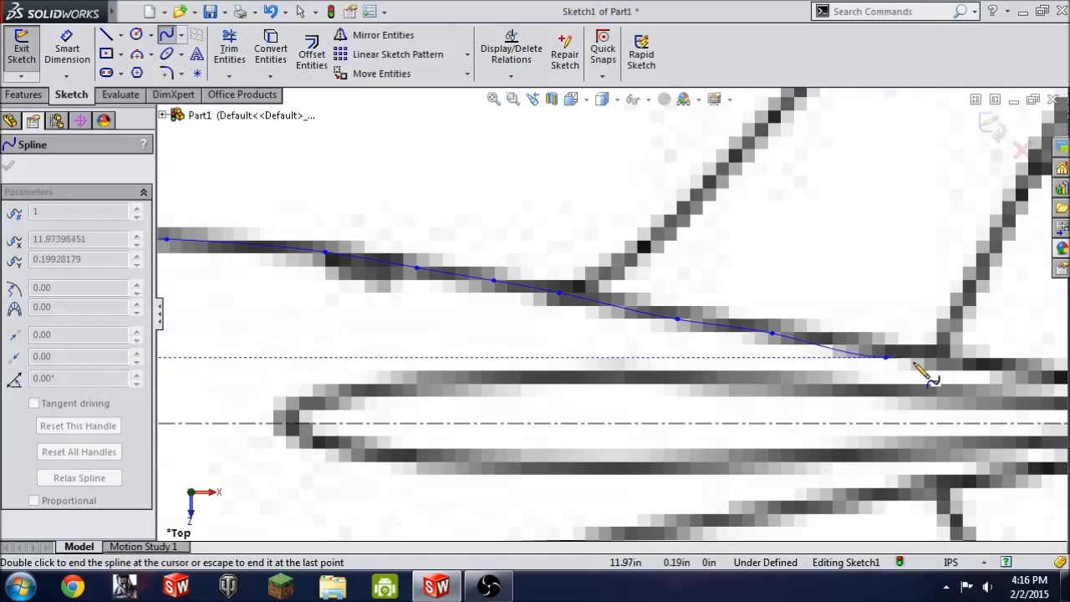
scroll(928, 376, "up", 3)
scroll(939, 382, "down", 3)
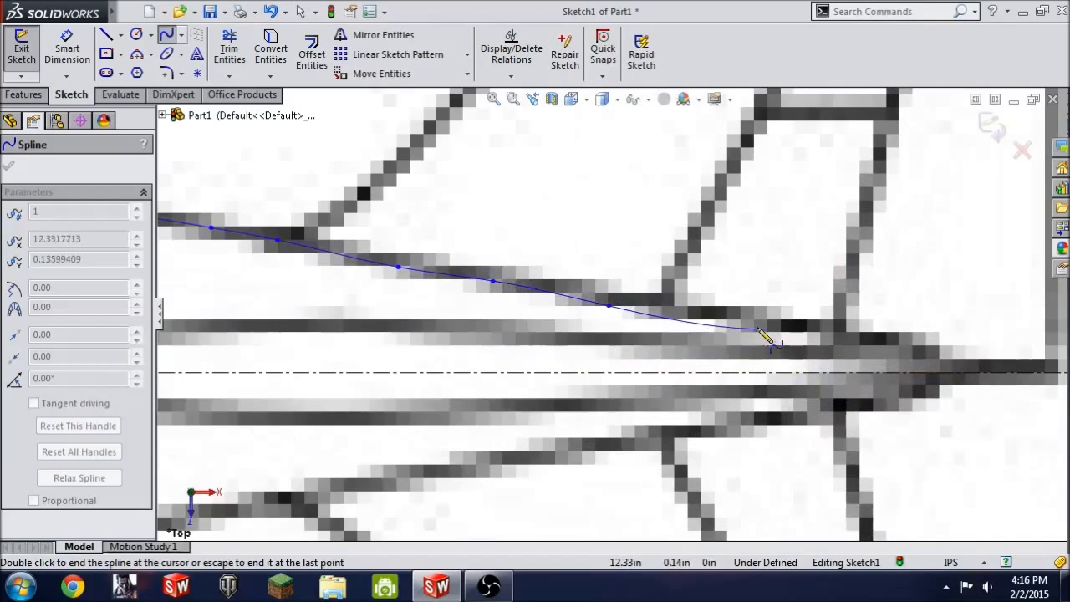
left_click(688, 319)
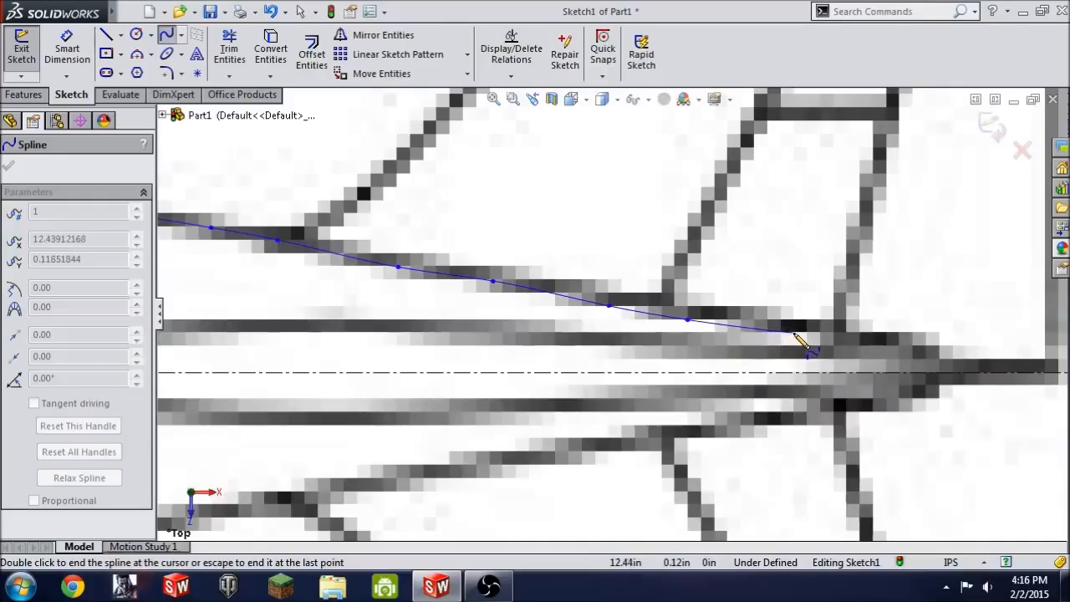
left_click(794, 333)
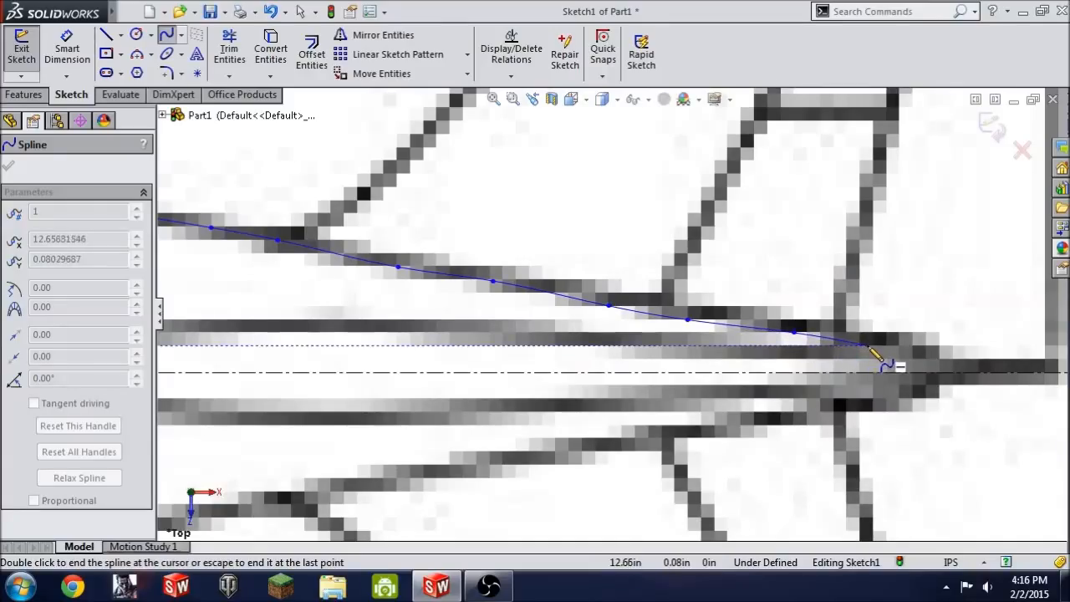
left_click(867, 345)
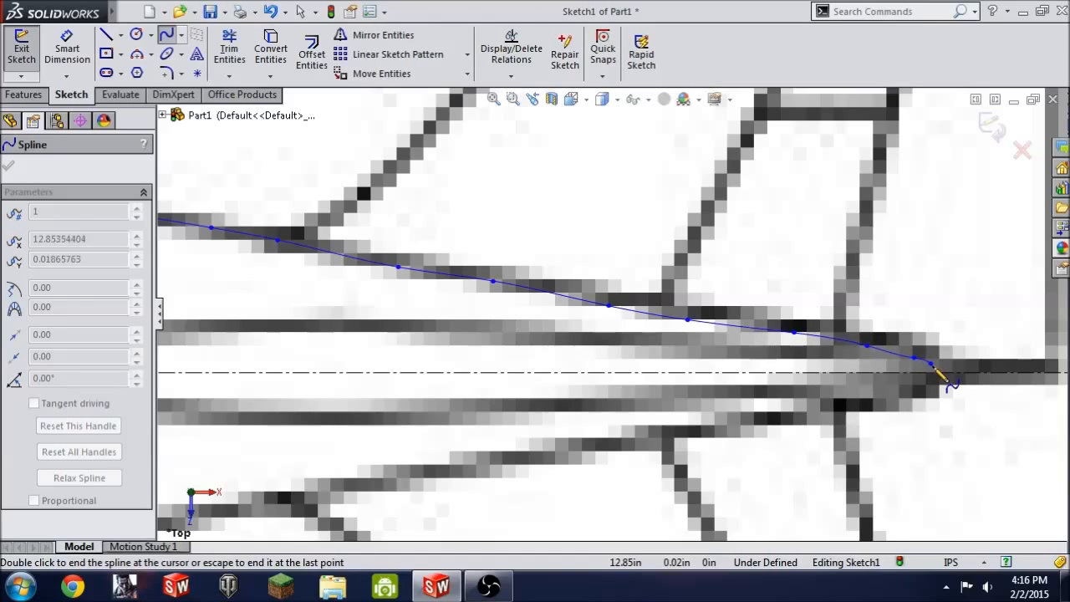
double_click(936, 373)
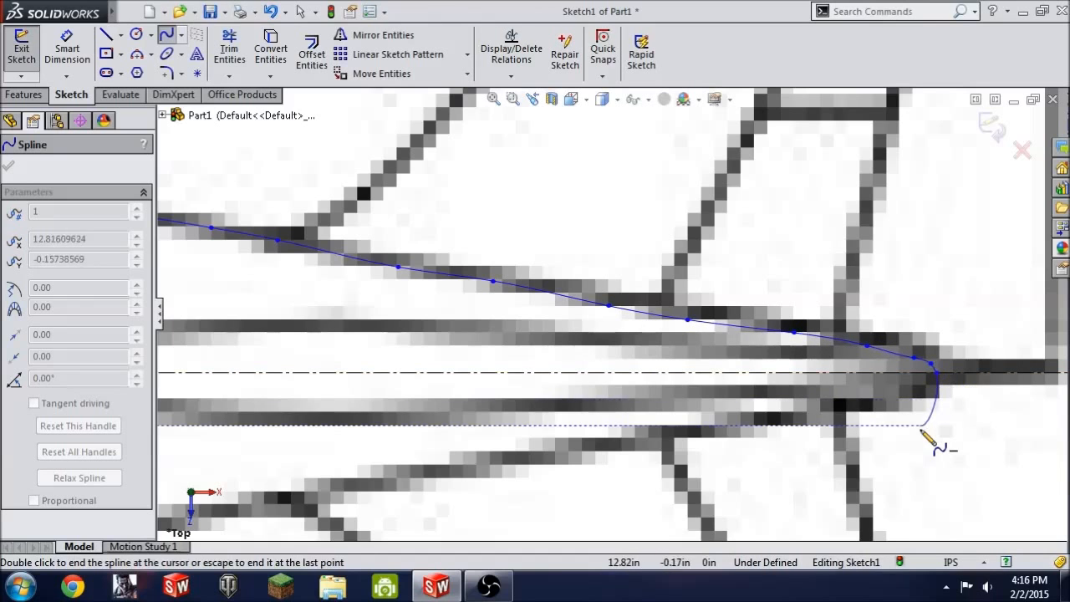
scroll(887, 450, "up", 8)
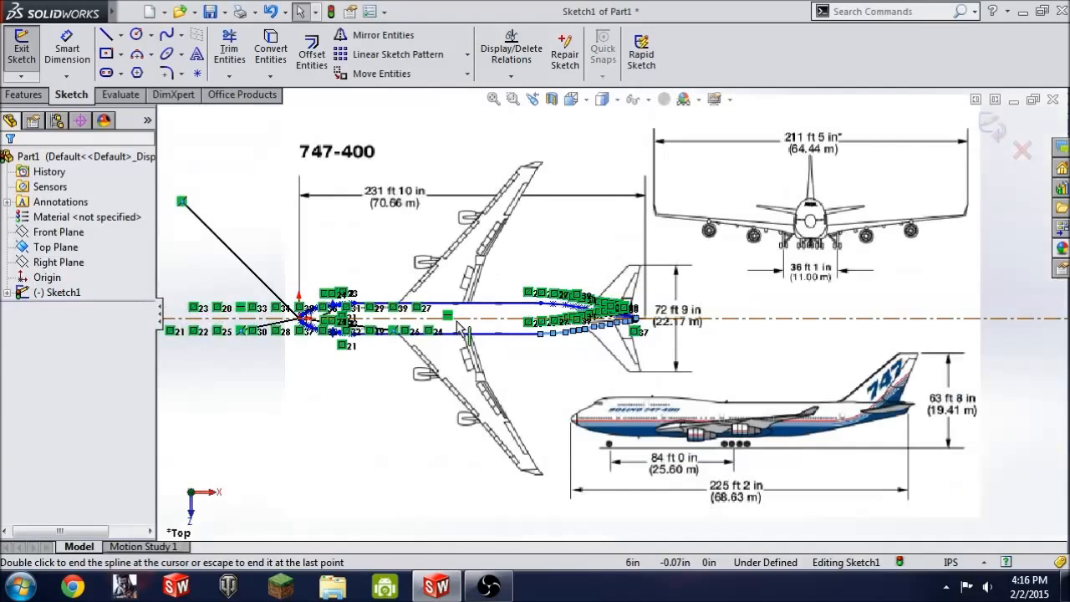
left_click(465, 319)
key("Escape")
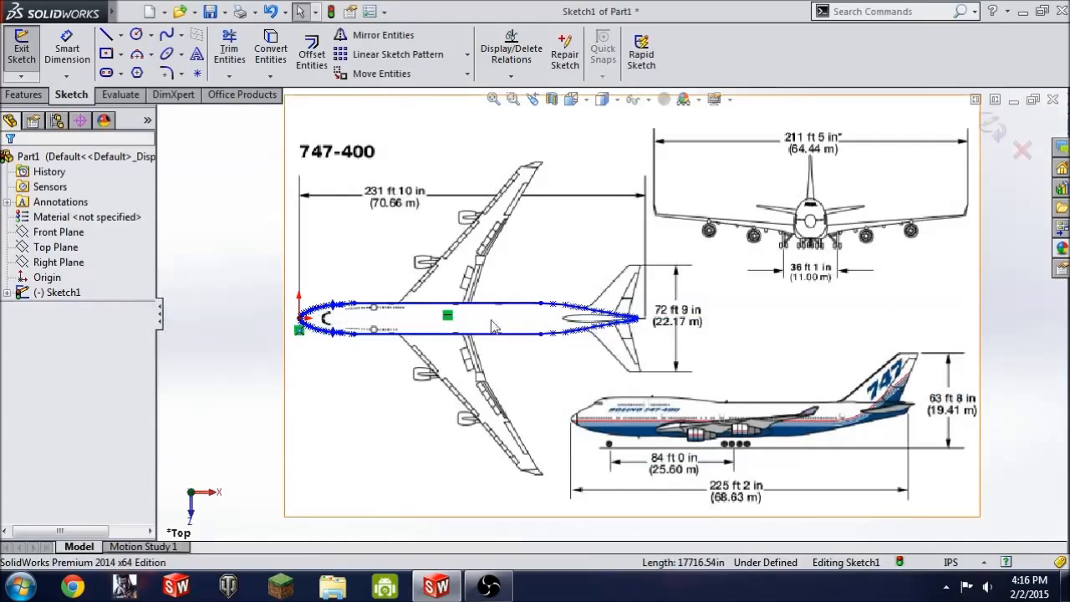
Step: Exit the fuselage outline sketch and delete its 747-400 sketch picture
left_click(20, 56)
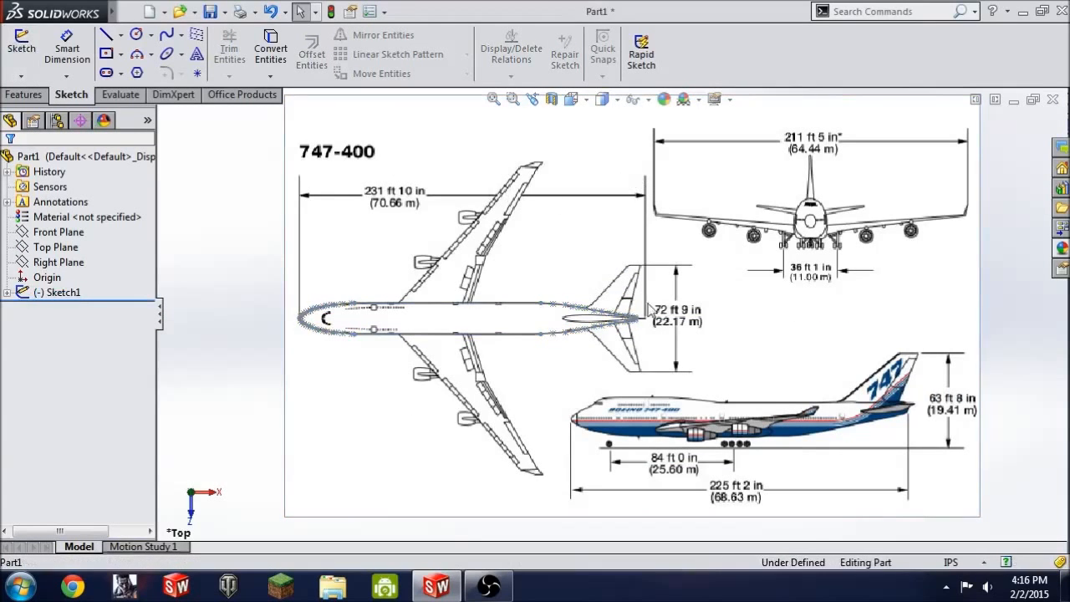
key("Delete")
key("Return")
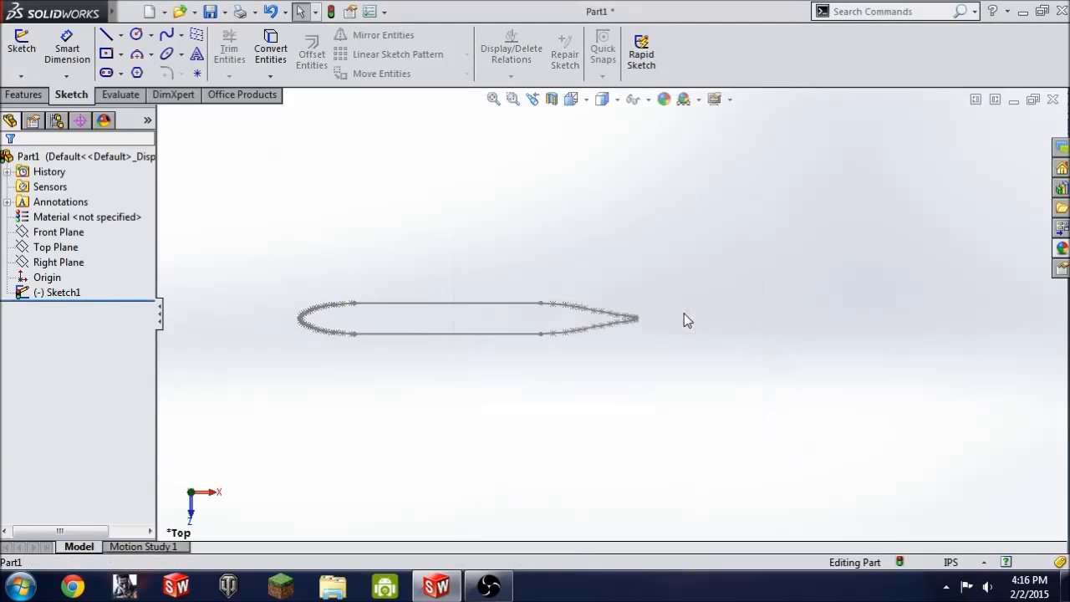
Step: Start a new sketch on the Front Plane and orient the view to Front
left_click(21, 46)
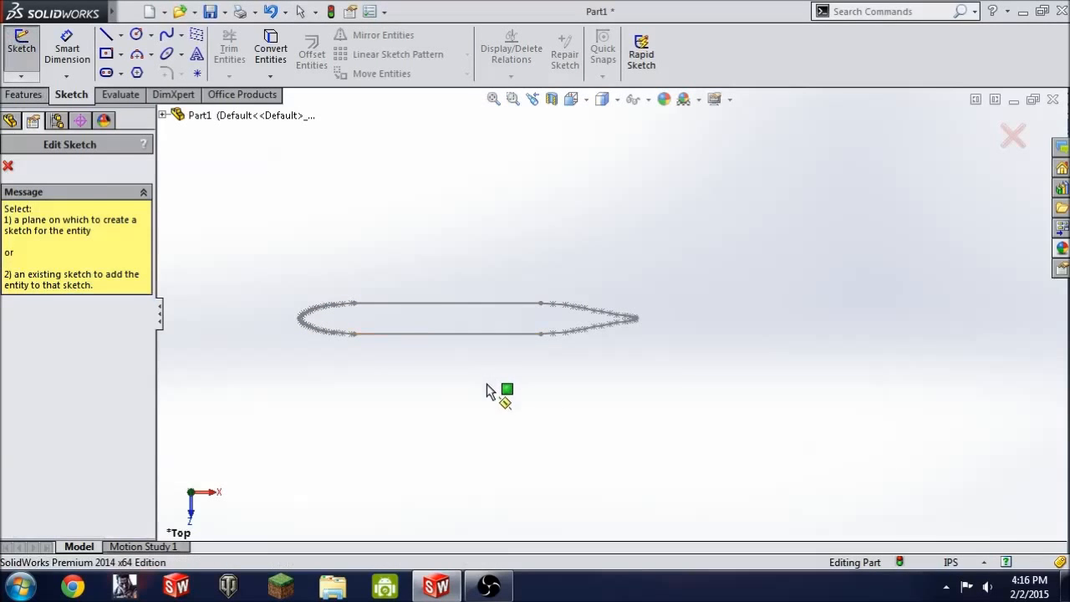
left_click(163, 115)
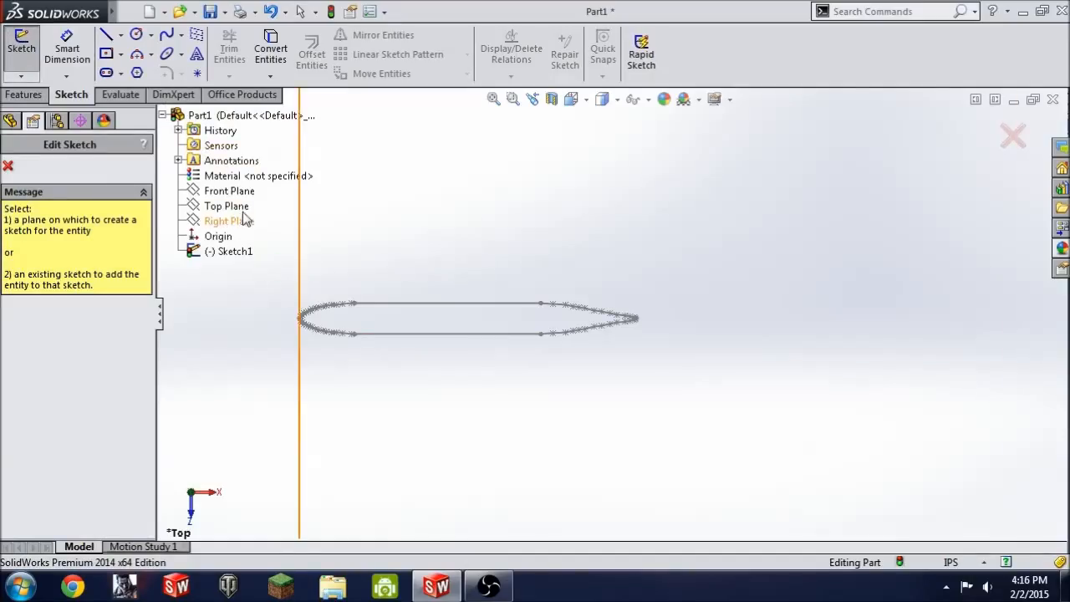
left_click(230, 191)
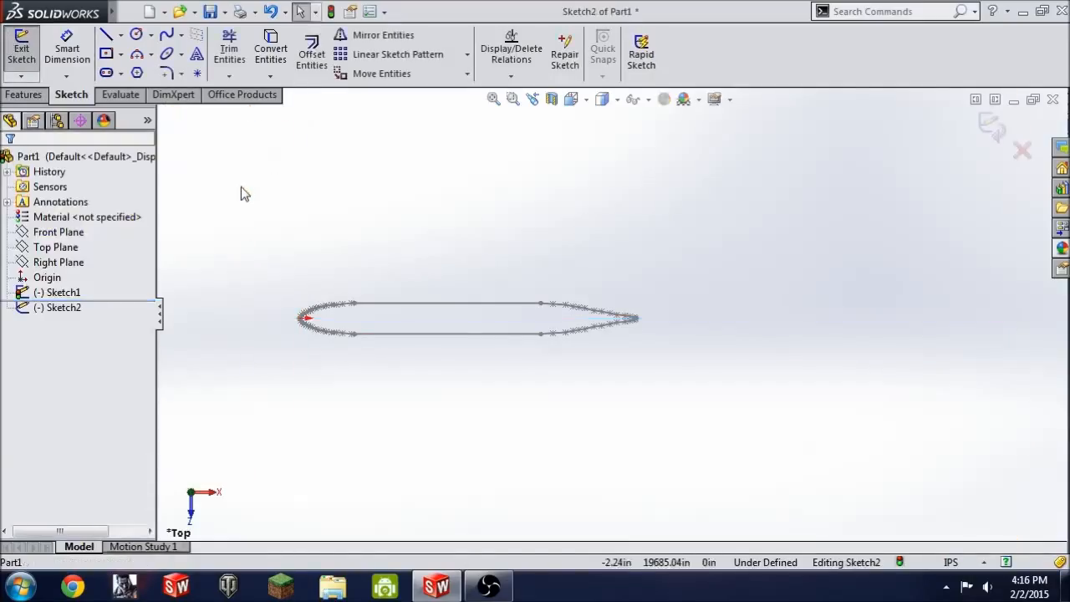
key("space")
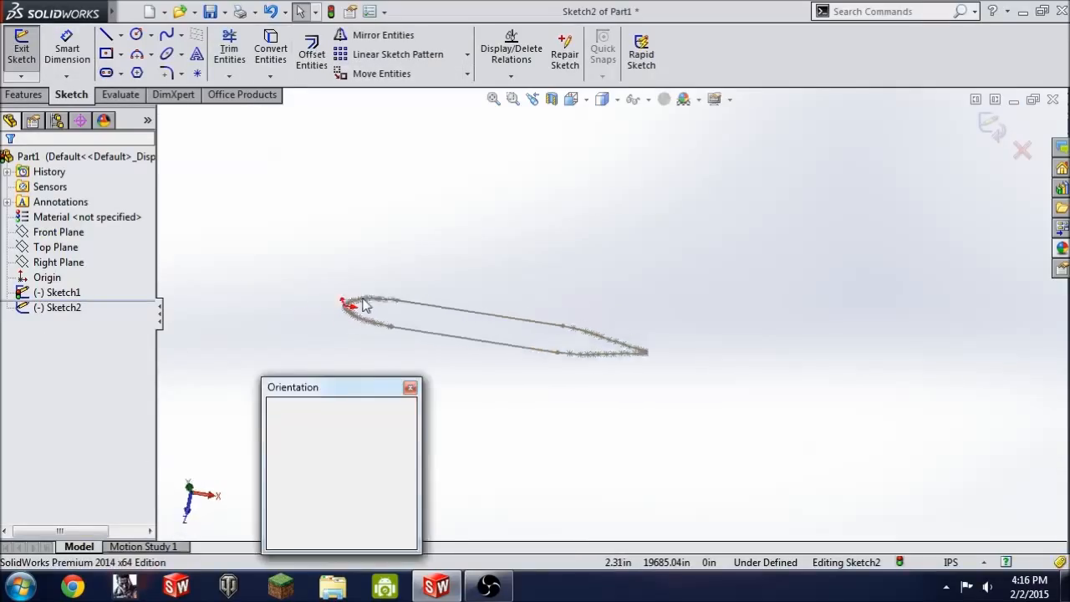
left_click(311, 464)
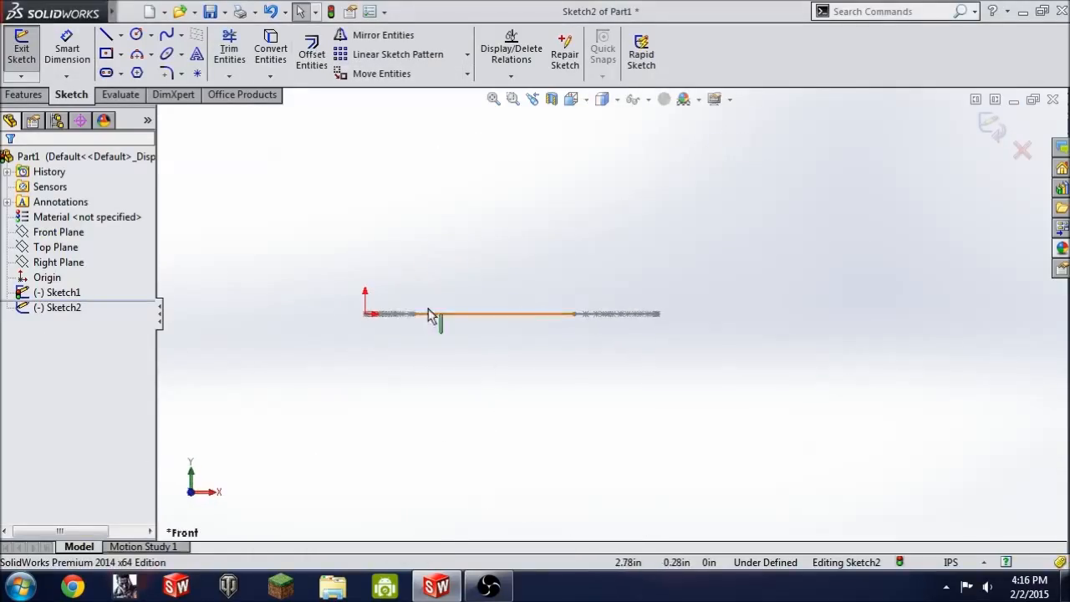
Step: Insert the 747-400 three-view image as a sketch picture in the Front Plane sketch
scroll(429, 311, "down", 3)
mouse_move(83, 12)
left_click(264, 11)
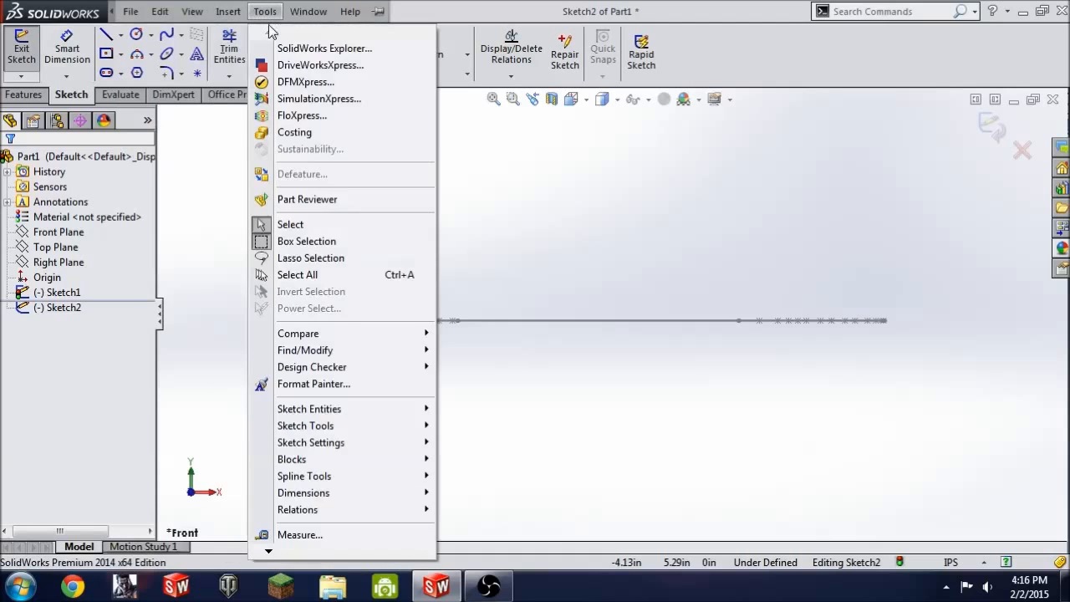
mouse_move(322, 426)
left_click(519, 535)
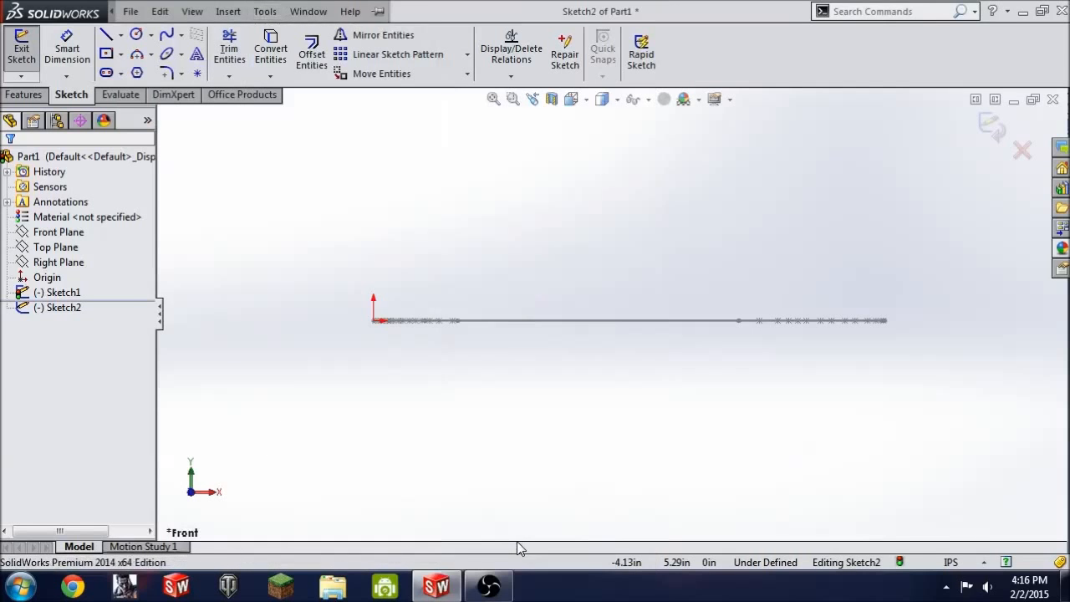
double_click(523, 229)
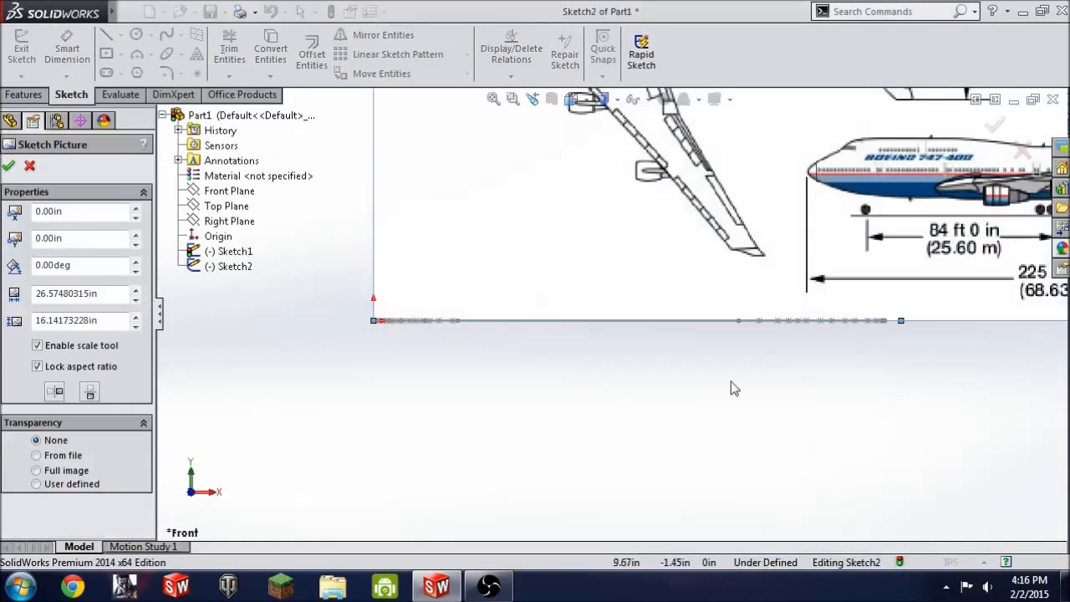
Step: Move the sketch picture so the side view's nose sits near the origin, at about X -10.94 in, Y -3.75 in
mouse_move(916, 224)
left_mouse_down()
mouse_move(893, 221)
mouse_move(855, 304)
mouse_move(528, 338)
left_mouse_up()
scroll(427, 286, "down", 10)
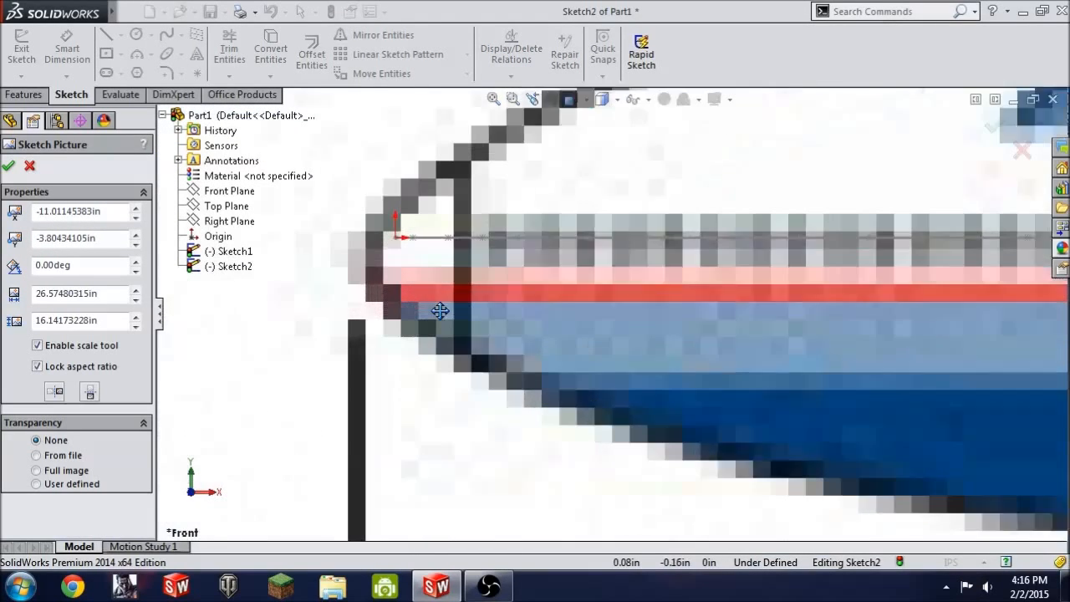
left_click_drag(426, 286, 463, 257)
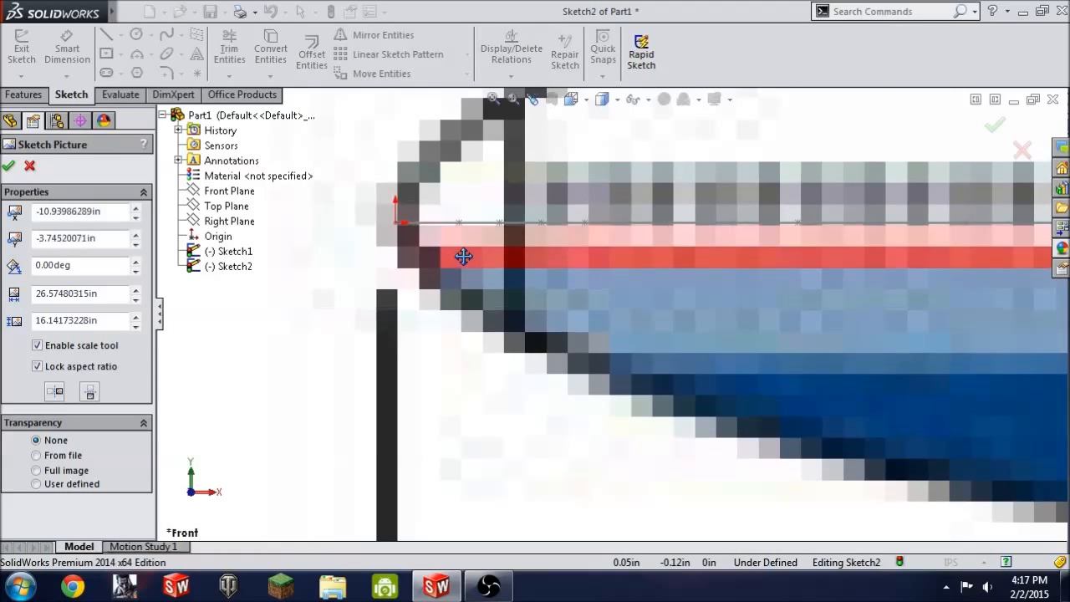
Step: Fine-tune the picture's position to about X -10.945 in, Y -3.780 in, aligning the side view's nose tip with the origin, and accept it
scroll(463, 257, "up", 4)
scroll(654, 276, "up", 5)
scroll(568, 318, "down", 5)
left_click_drag(569, 317, 560, 332)
scroll(501, 310, "down", 8)
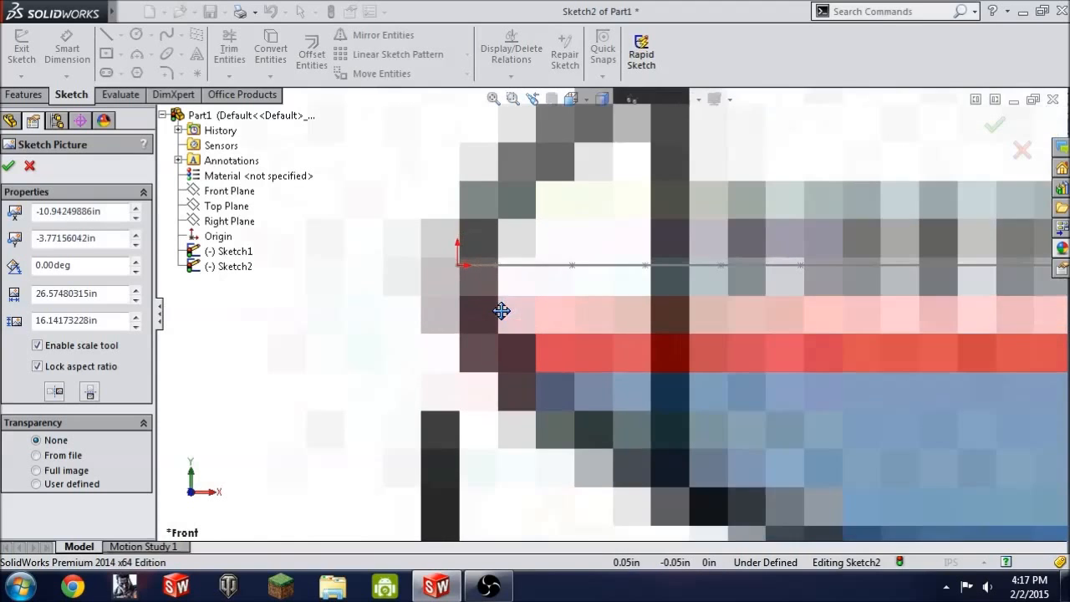
left_click_drag(488, 243, 483, 259)
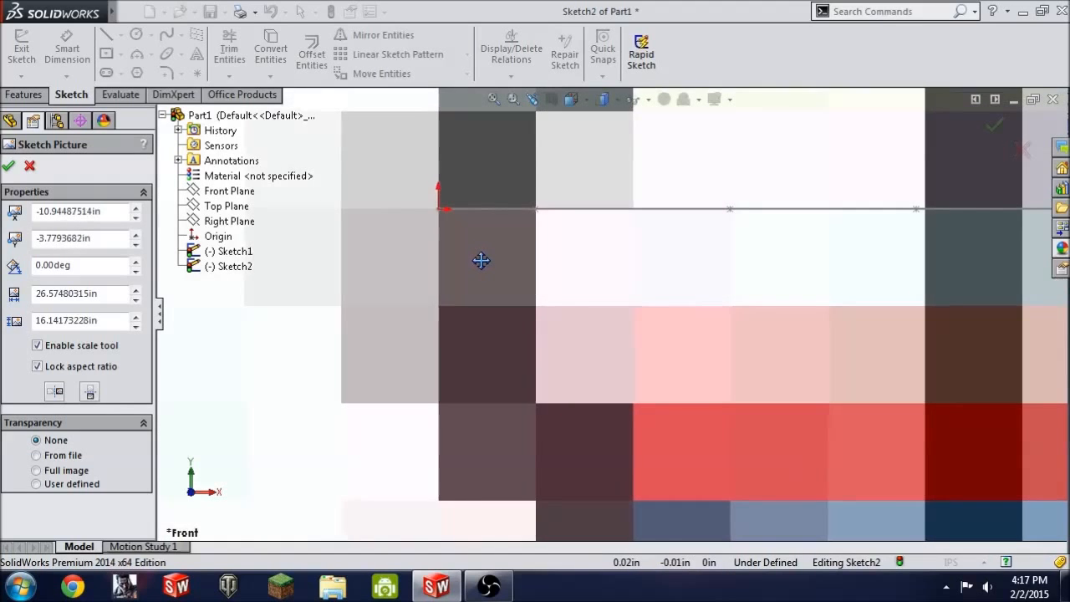
scroll(489, 236, "down", 3)
scroll(489, 236, "down", 3)
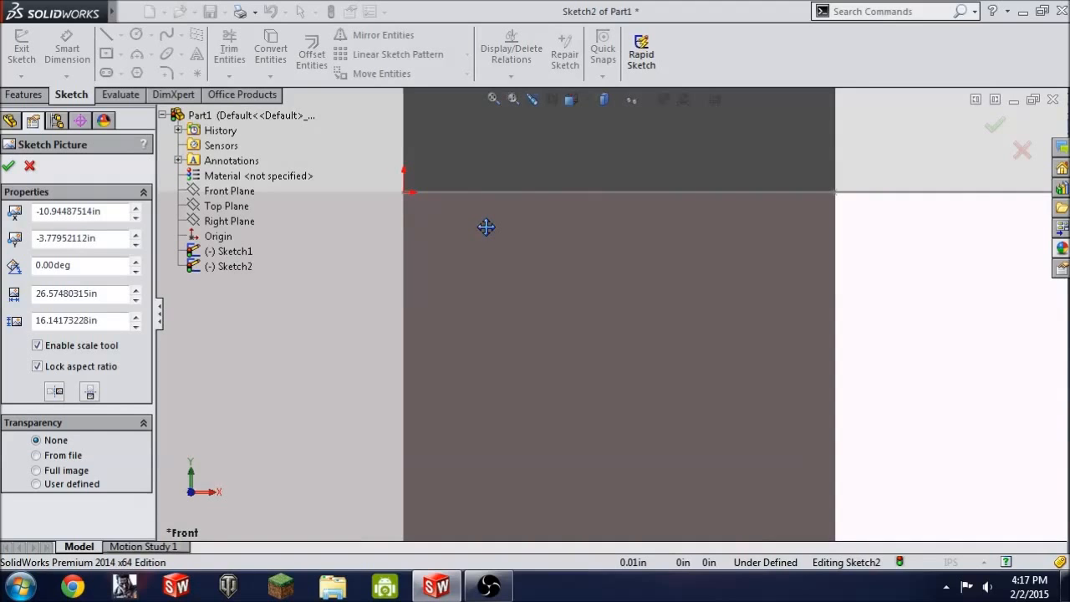
left_click(8, 166)
scroll(561, 351, "up", 9)
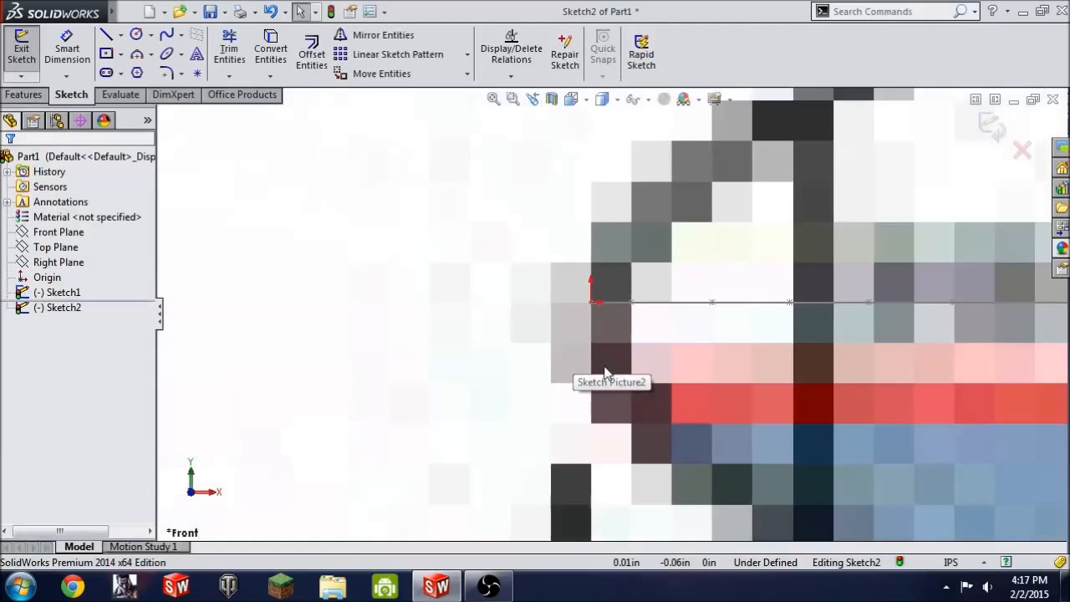
scroll(783, 391, "up", 10)
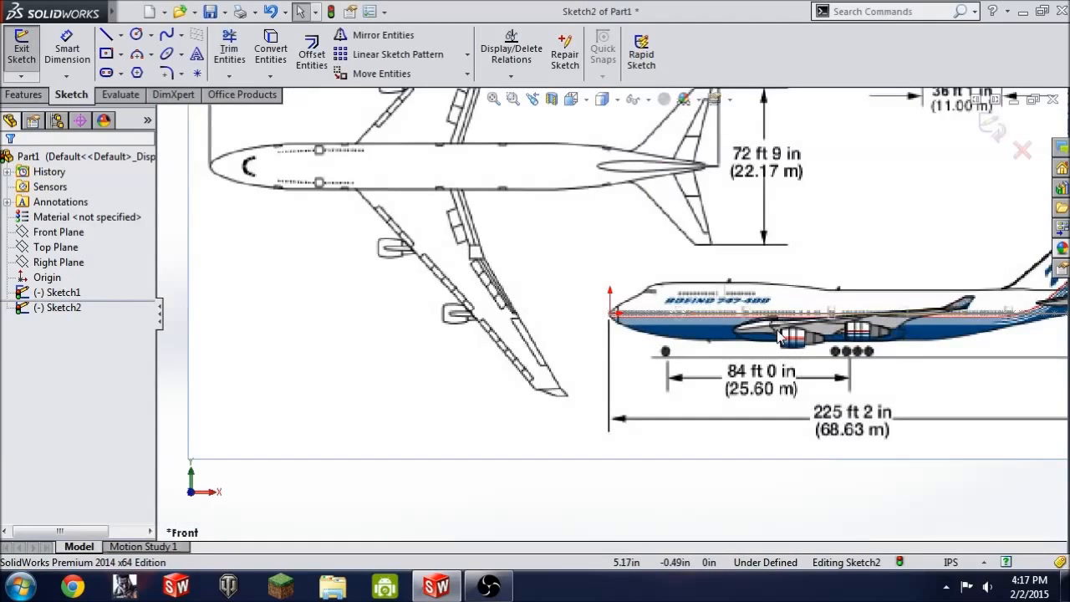
Step: Trace the side view's nose and cockpit with a spline from the origin up to the start of the flat upper-deck roof
scroll(780, 335, "up", 2)
scroll(710, 345, "down", 6)
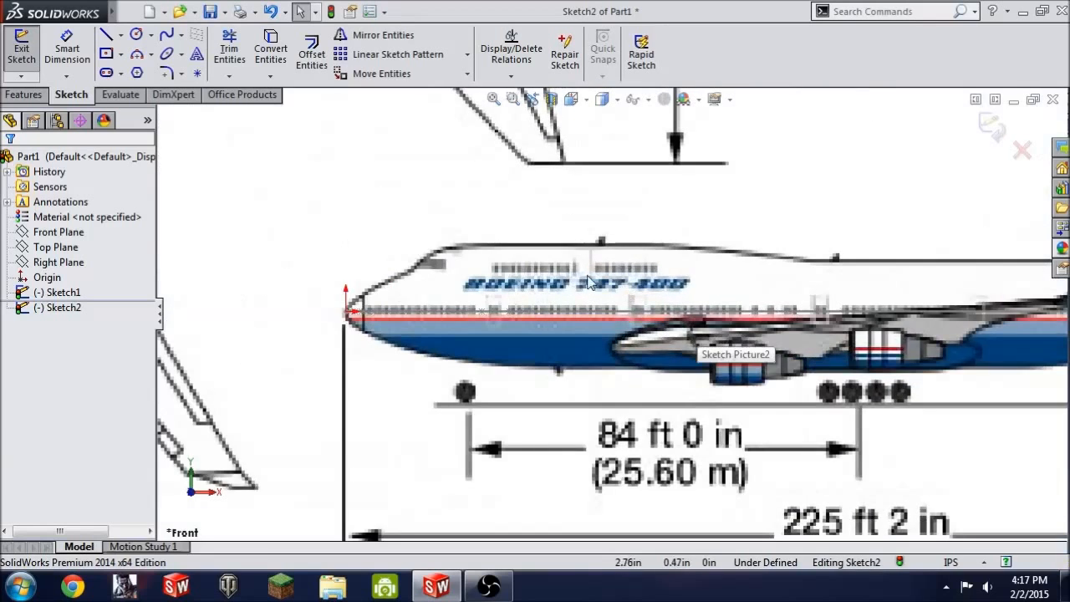
left_click(166, 35)
scroll(360, 276, "down", 3)
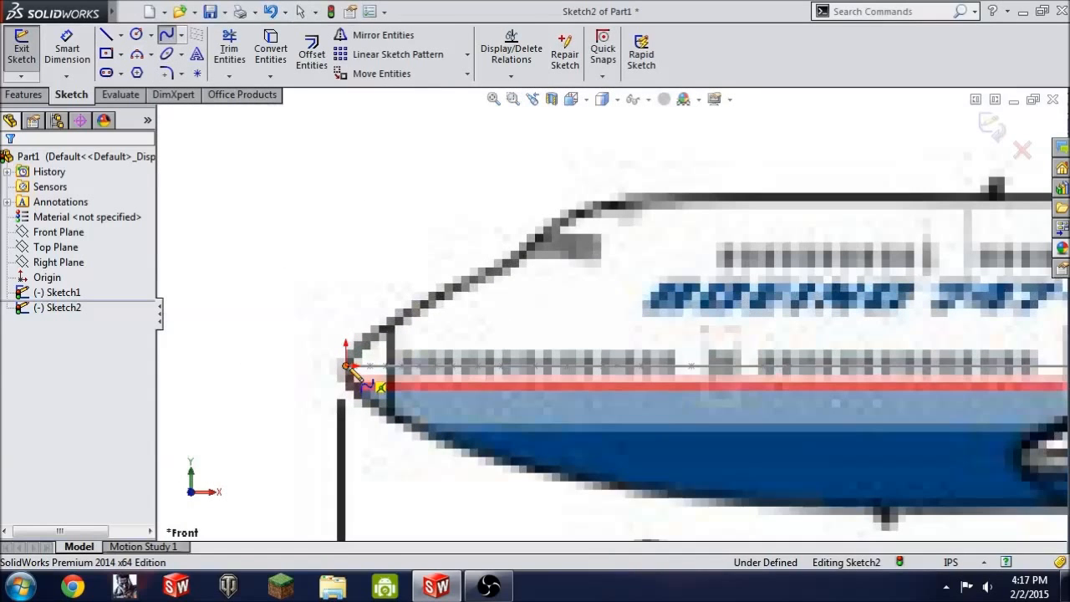
left_click(348, 365)
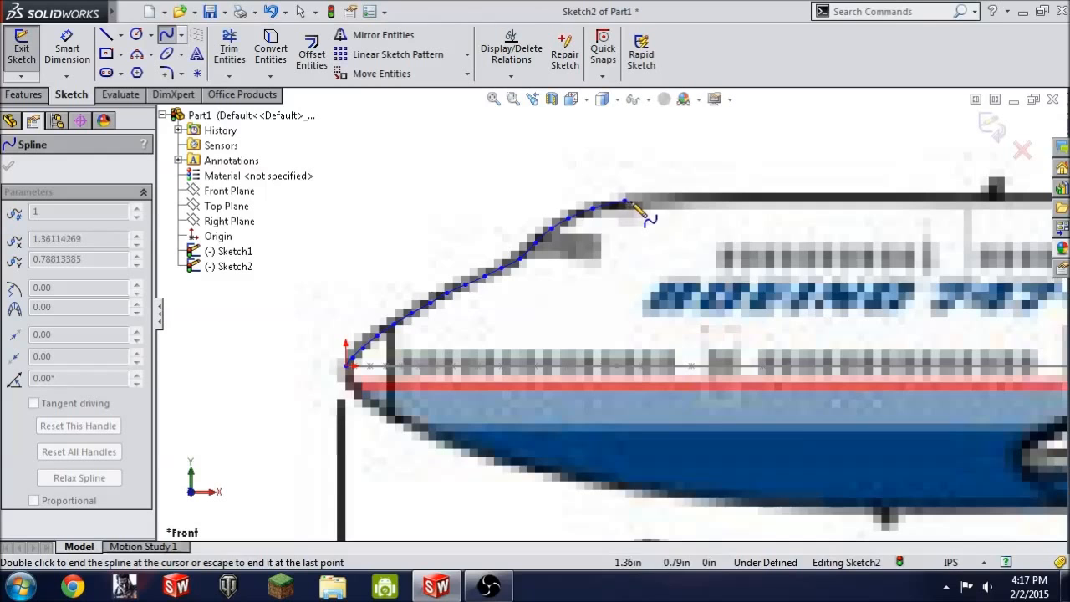
left_click(653, 202)
key("Escape")
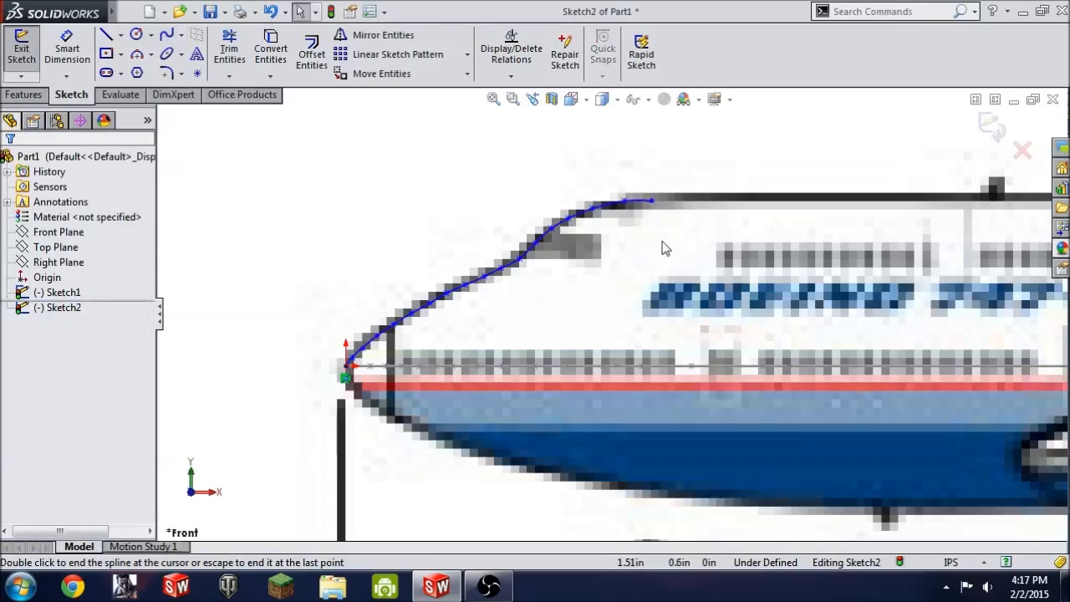
Step: Draw a horizontal line about 2.53 in long from near the nose spline's upper end along the flat upper-deck roof
scroll(629, 314, "up", 4)
scroll(629, 315, "down", 4)
left_click(107, 34)
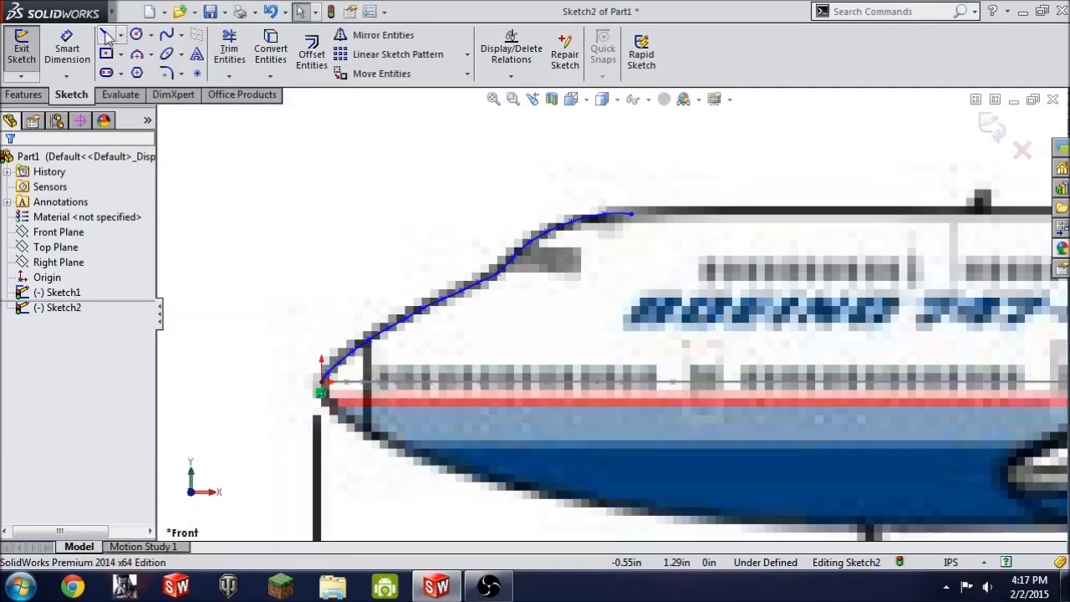
left_click(604, 215)
scroll(744, 242, "up", 5)
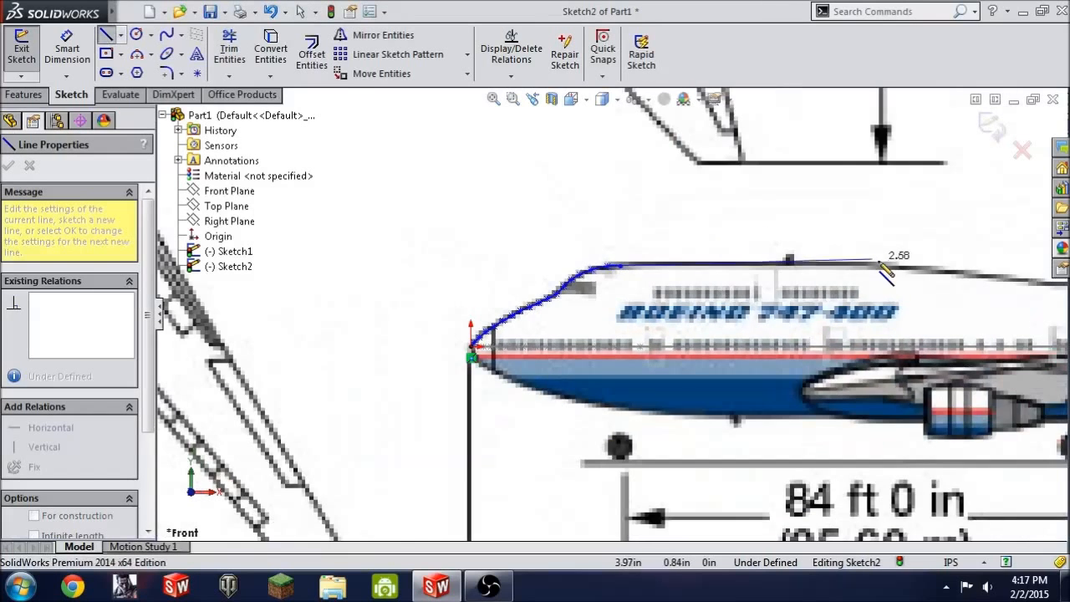
scroll(641, 318, "down", 6)
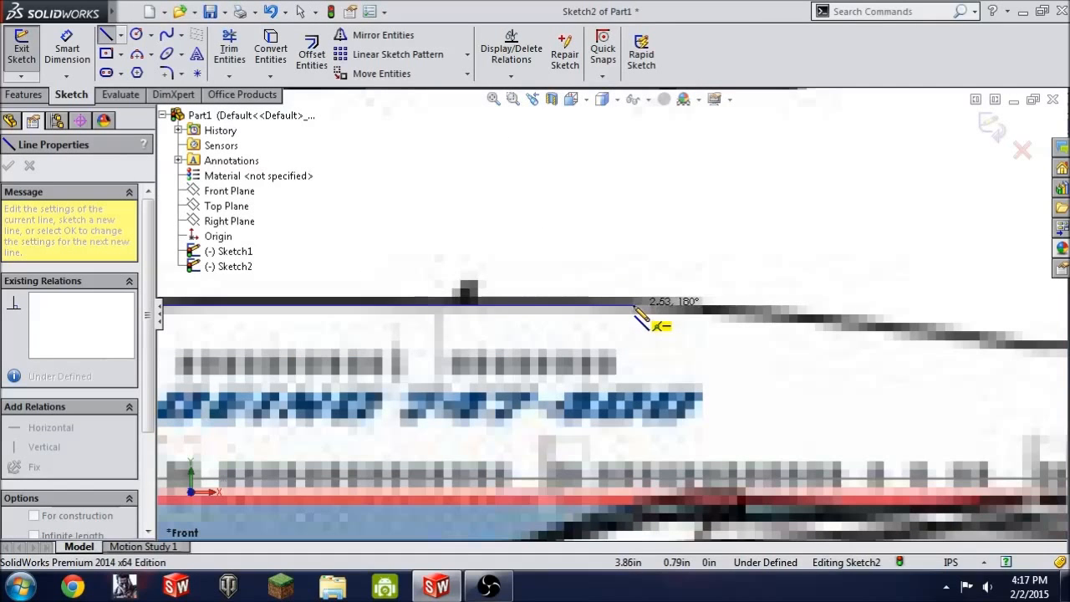
left_click(641, 310)
key("Escape")
Step: Trim the overlap where the nose spline meets the upper-deck roof line
scroll(259, 320, "up", 3)
scroll(338, 308, "down", 3)
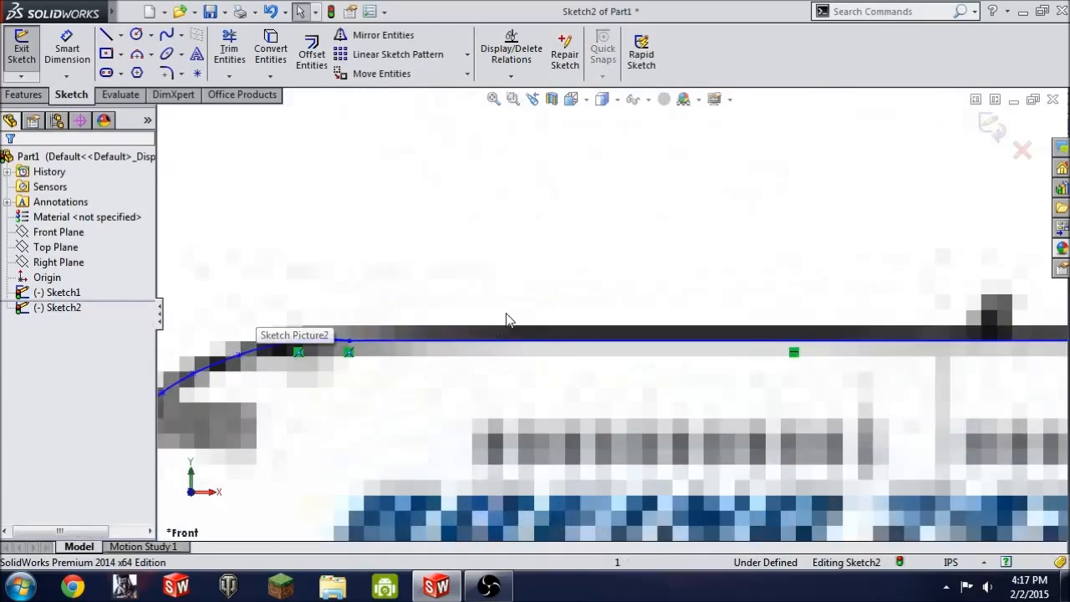
left_click(229, 47)
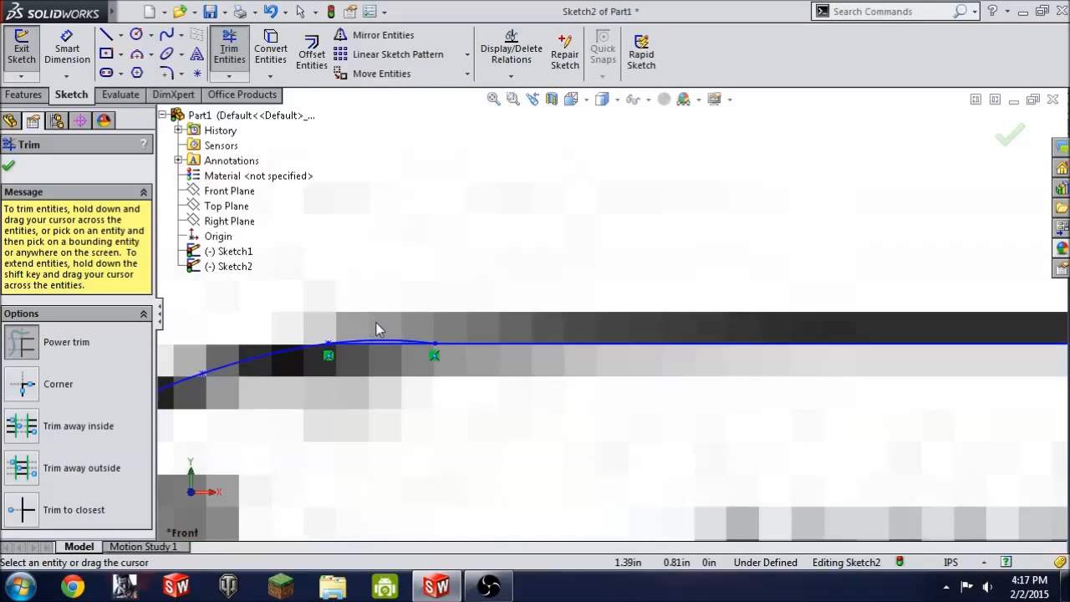
scroll(387, 345, "up", 6)
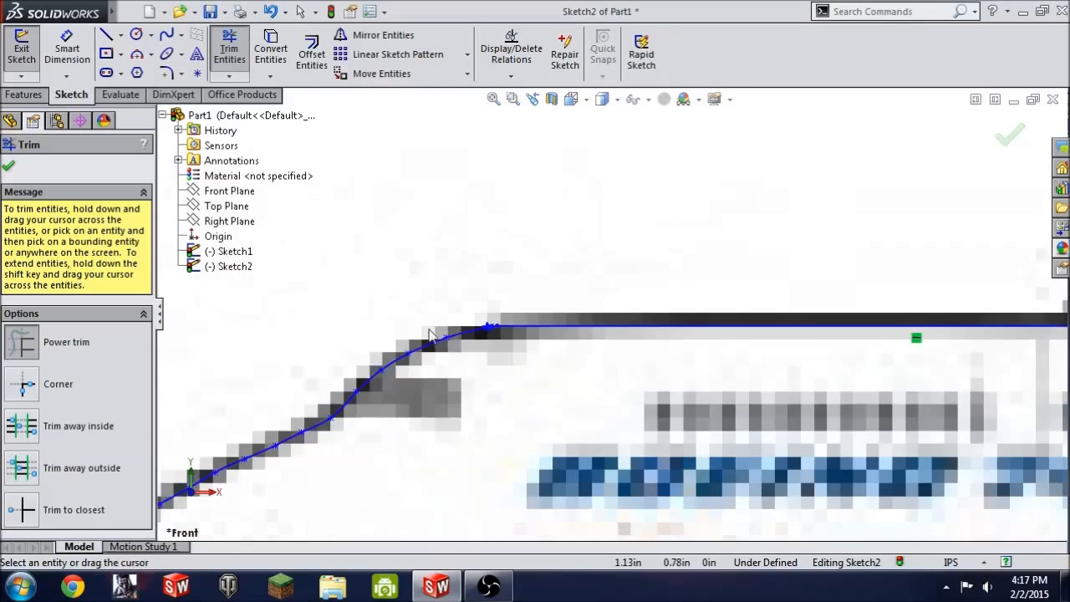
Step: Draw a spline from the upper-deck line's aft end down the roof slope, ending level at about X 5.99 in, Y 0.59 in
scroll(398, 216, "down", 4)
scroll(398, 217, "down", 1)
left_click(129, 11)
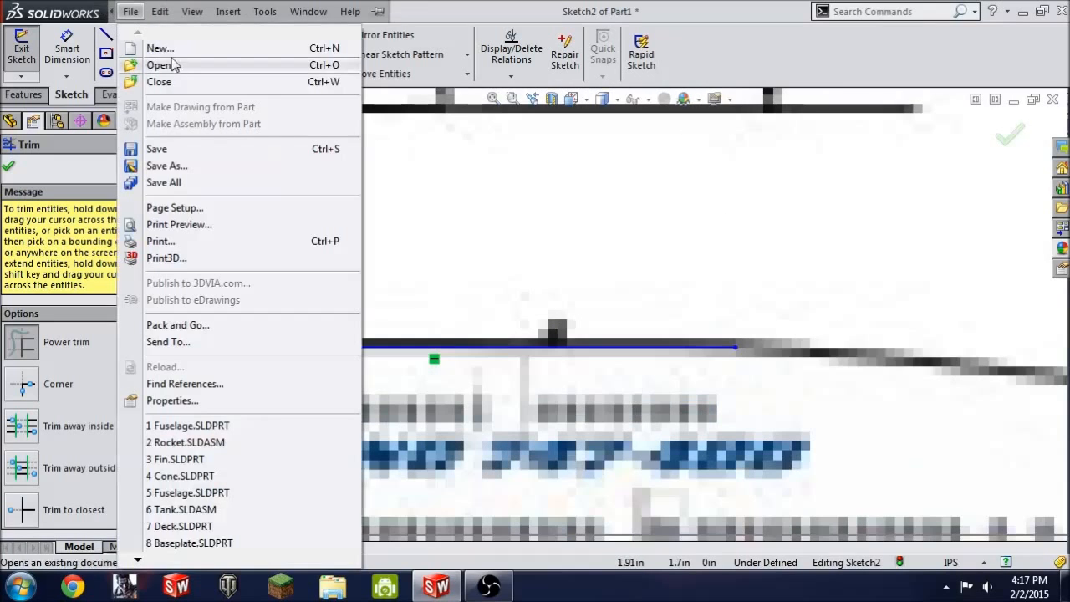
left_click(373, 264)
left_click(173, 38)
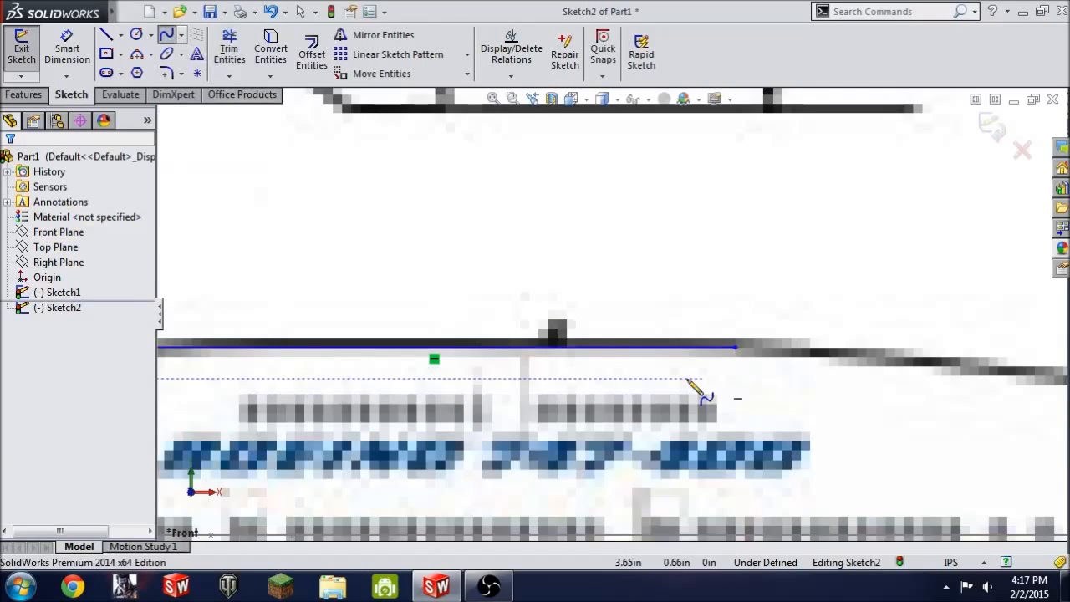
left_click(735, 347)
left_click(812, 349)
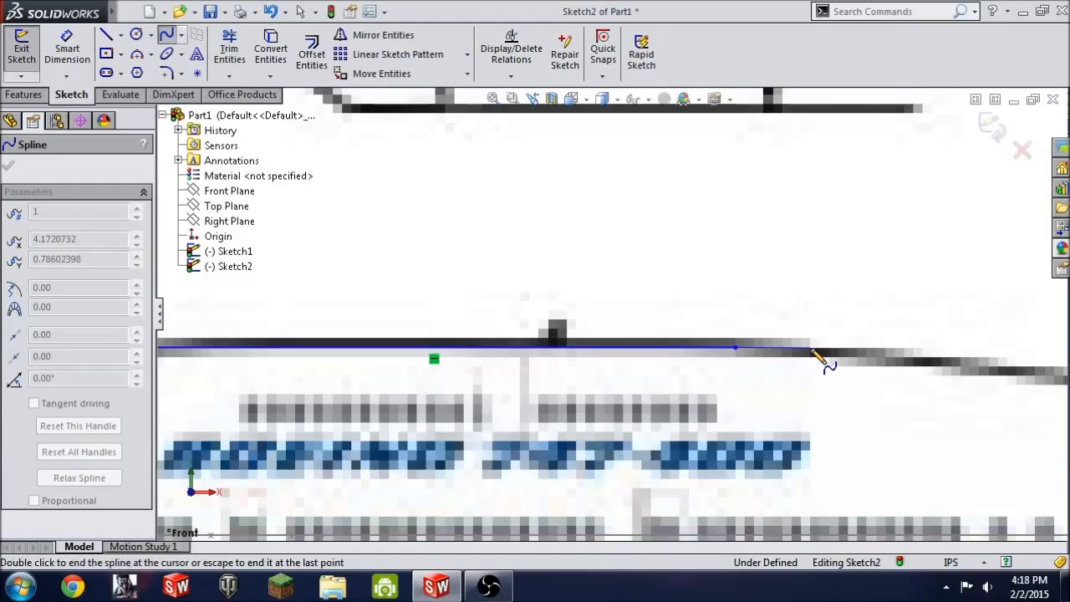
left_click(888, 357)
left_click(963, 369)
scroll(974, 378, "up", 5)
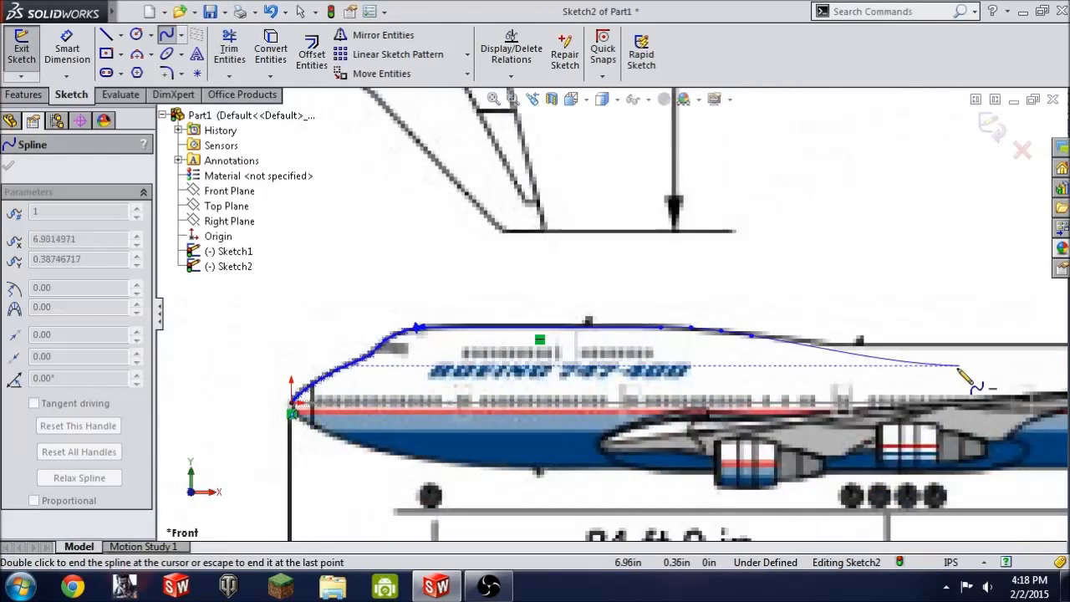
scroll(717, 342, "down", 5)
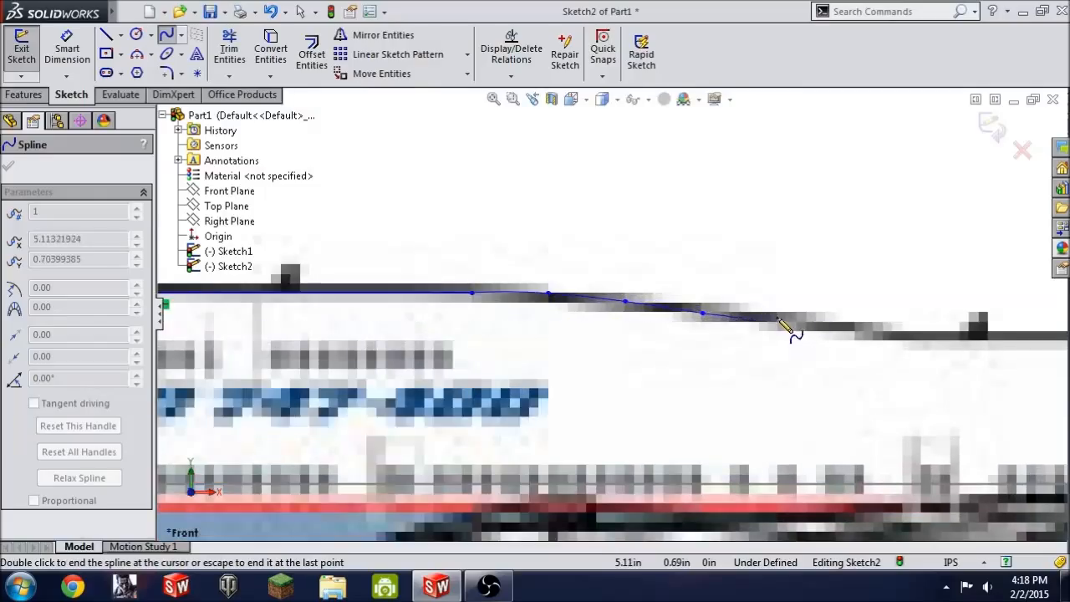
scroll(793, 333, "down", 3)
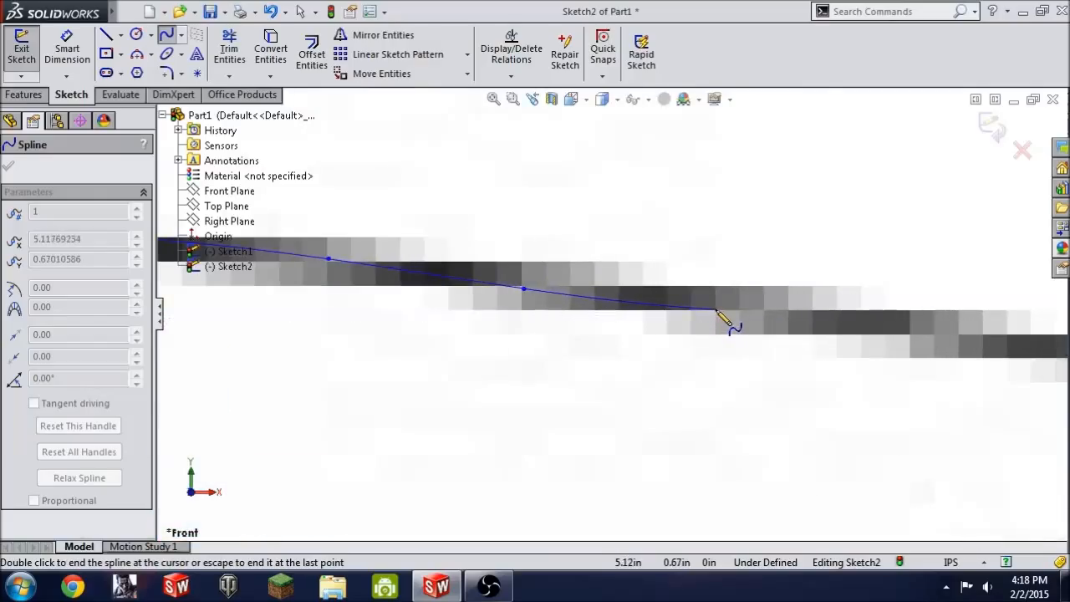
scroll(870, 345, "up", 3)
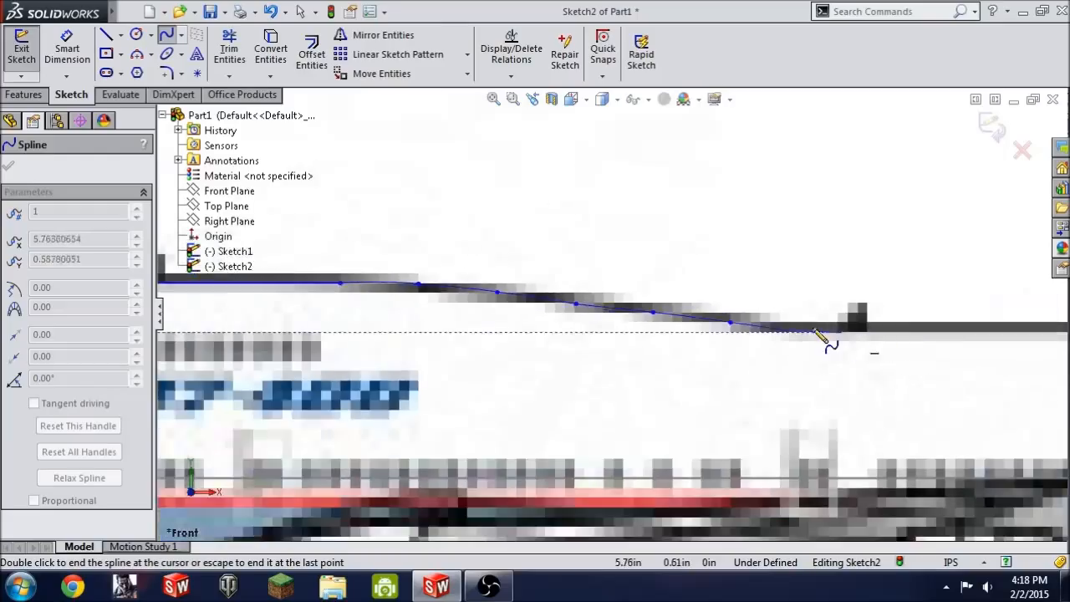
scroll(819, 333, "down", 3)
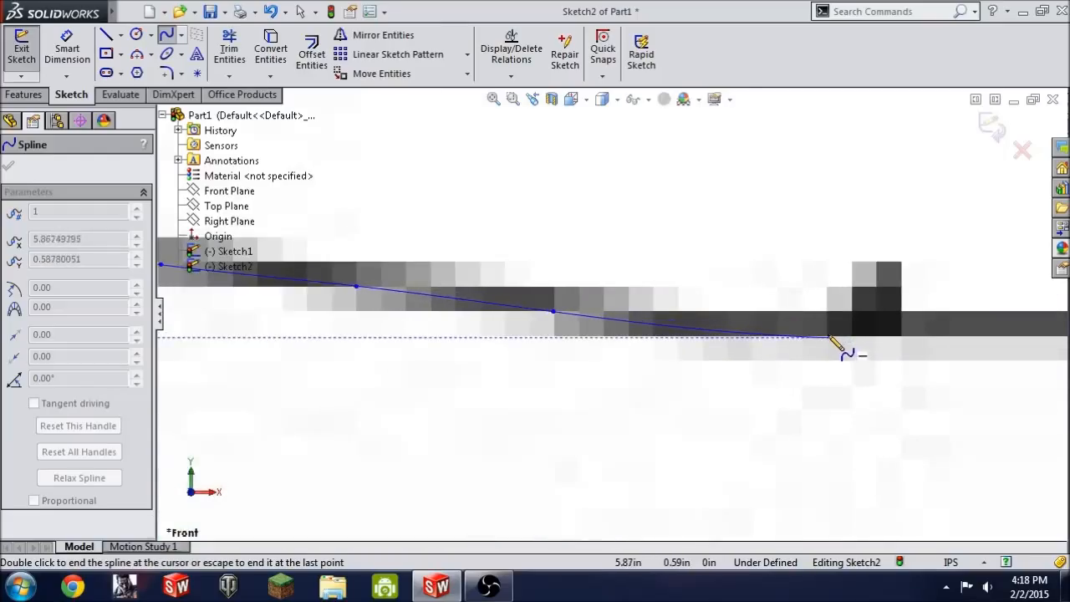
left_click(822, 337)
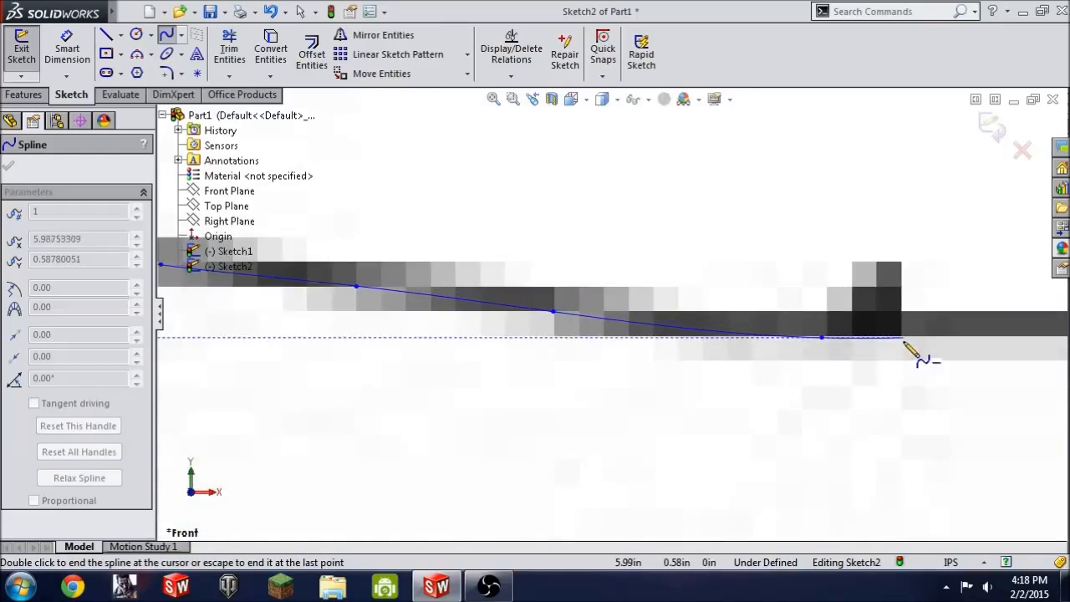
key("Escape")
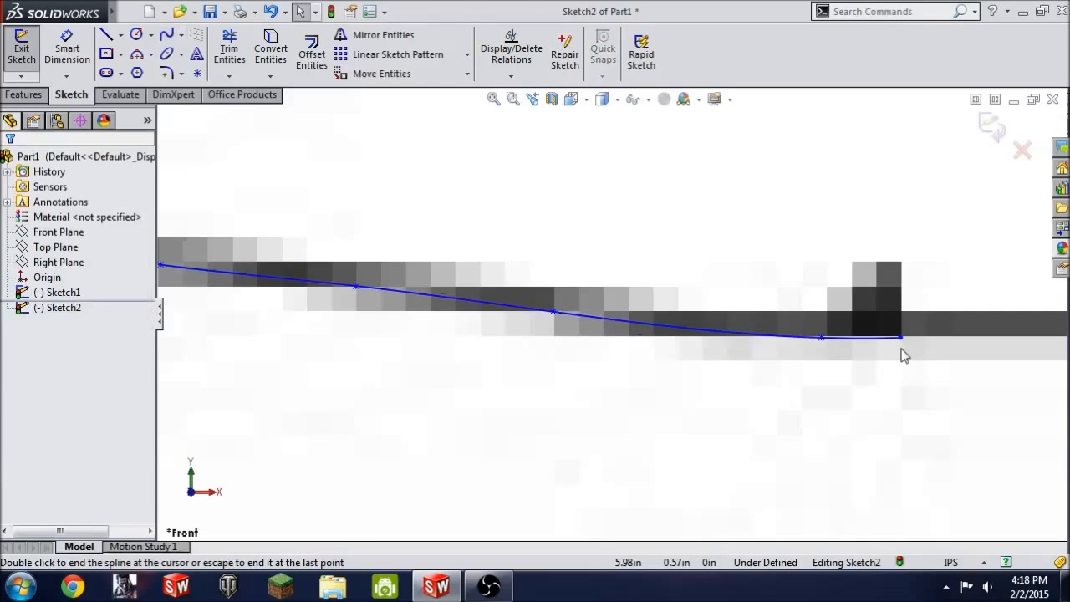
Step: Draw a horizontal line about 4.18 in long from the slope spline's end along the rear fuselage roof to the tail fin's base
scroll(803, 407, "up", 5)
scroll(782, 392, "down", 1)
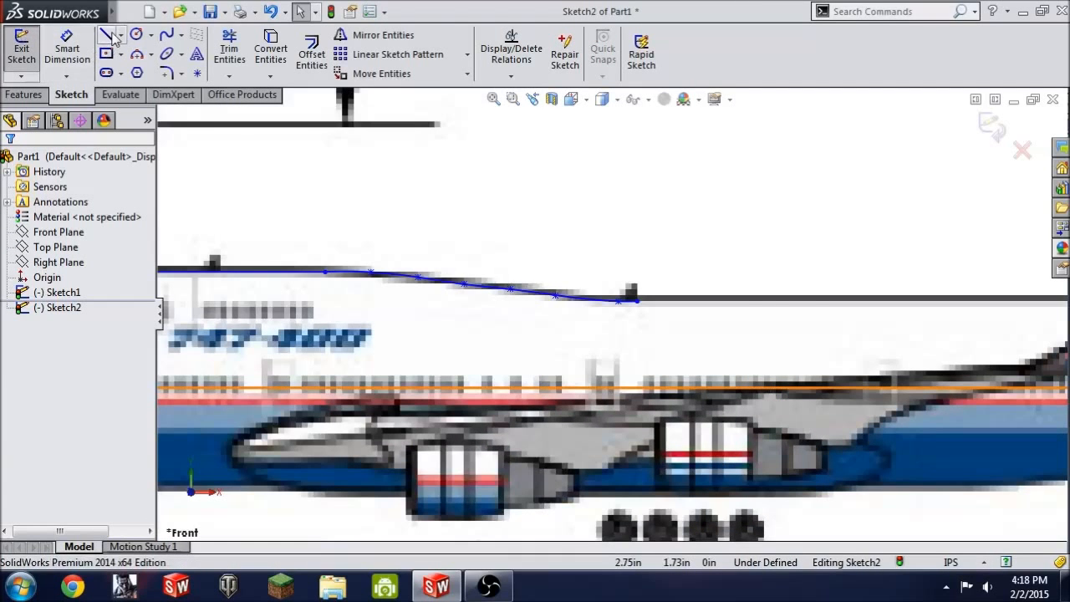
left_click(108, 36)
left_click(637, 301)
scroll(704, 316, "up", 4)
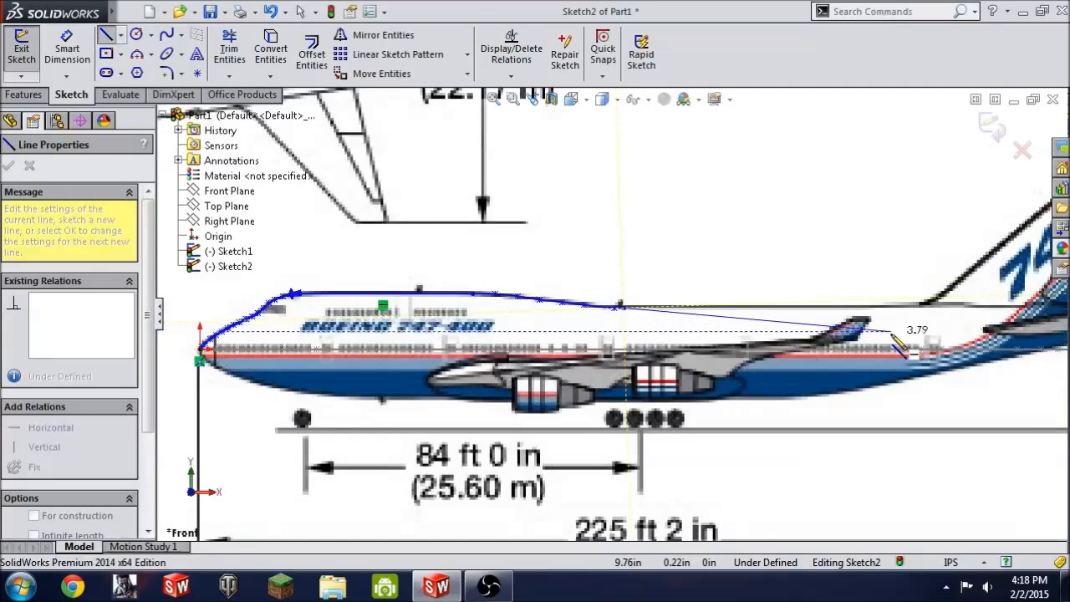
scroll(883, 332, "up", 2)
scroll(843, 325, "down", 5)
scroll(521, 314, "down", 4)
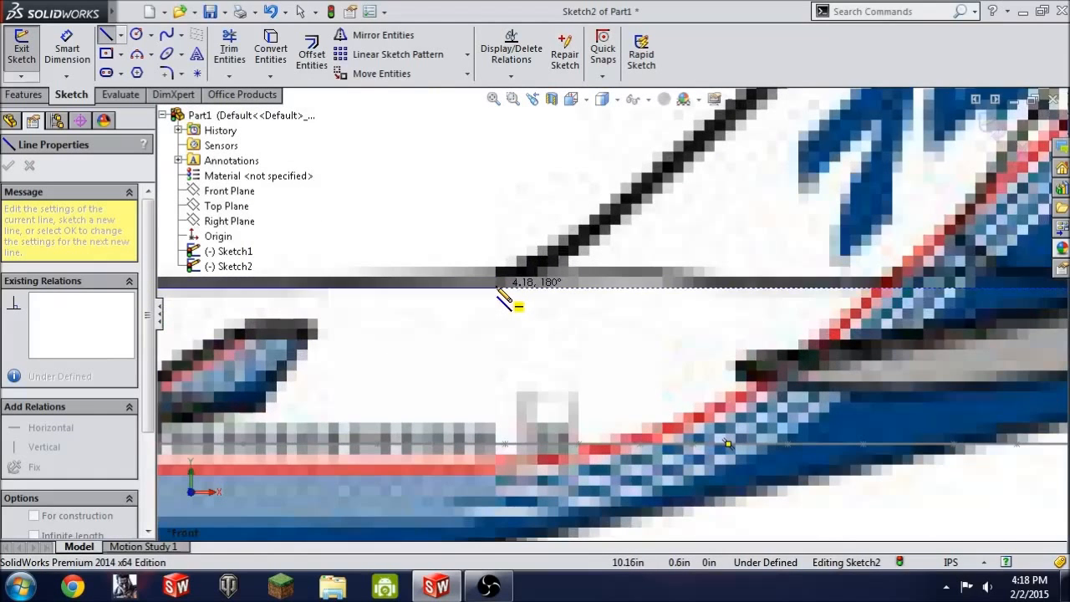
left_click(498, 289)
key("Escape")
Step: Start a spline at the rear roof line's aft end and trace the fuselage roof beneath the tail fin
left_click(102, 37)
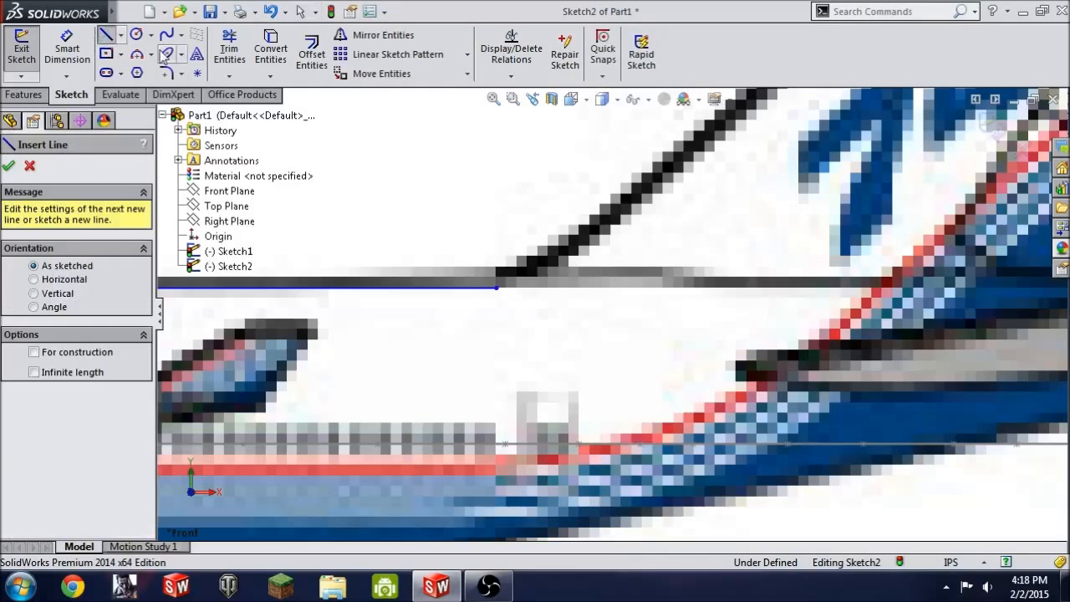
left_click(167, 35)
left_click(496, 289)
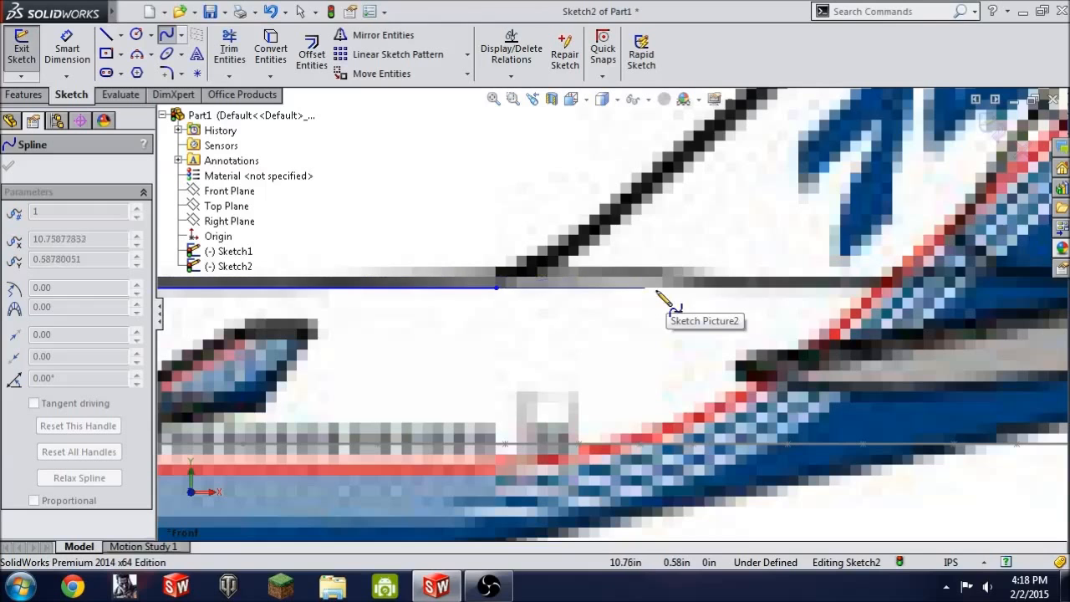
left_click(668, 290)
scroll(711, 301, "up", 3)
scroll(752, 301, "down", 4)
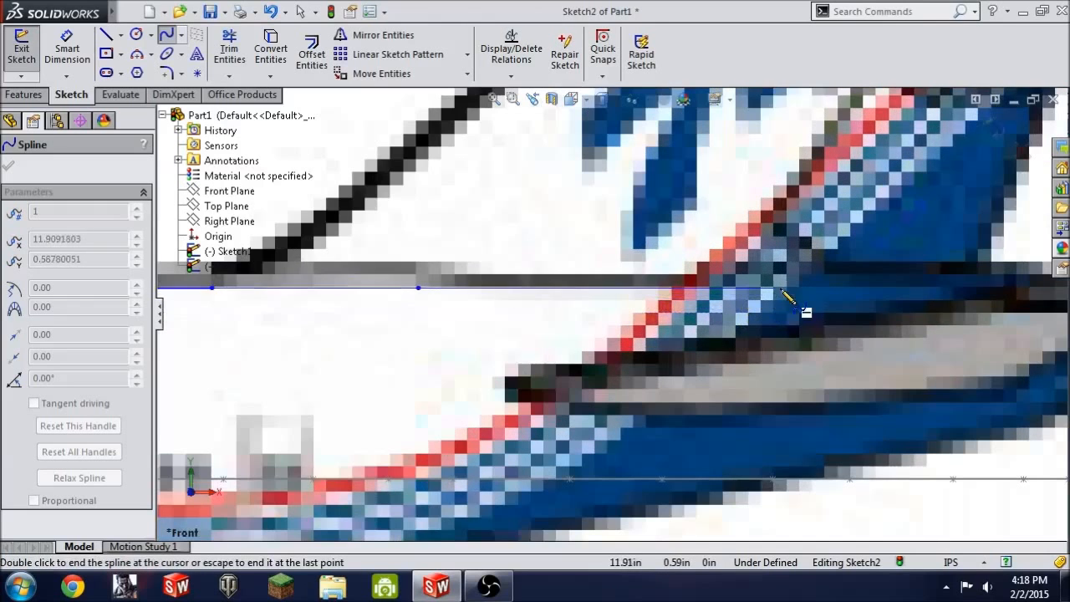
left_click(785, 288)
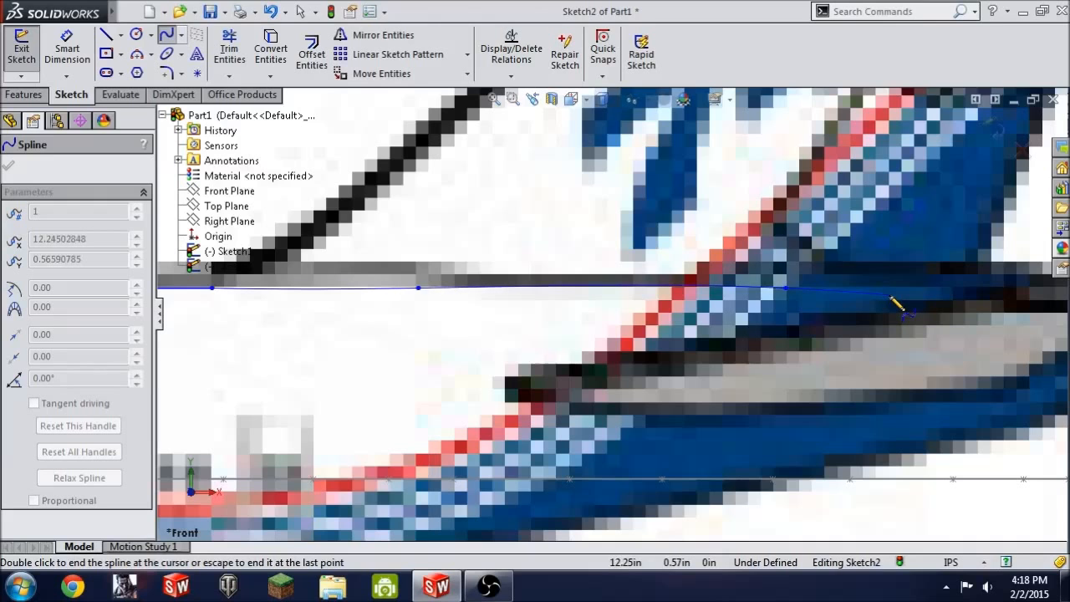
scroll(897, 303, "up", 2)
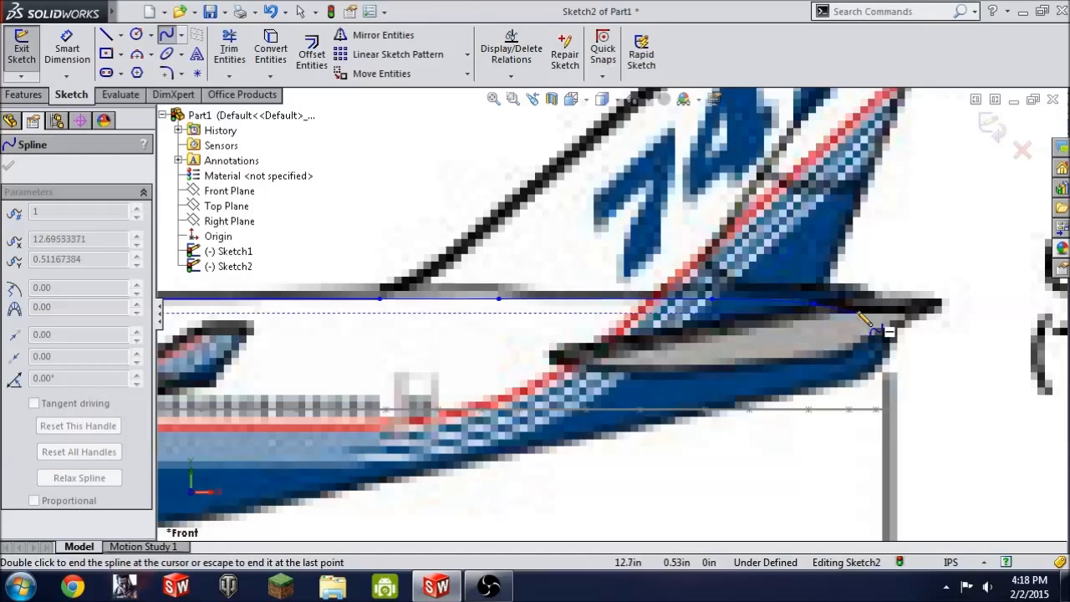
scroll(878, 317, "down", 3)
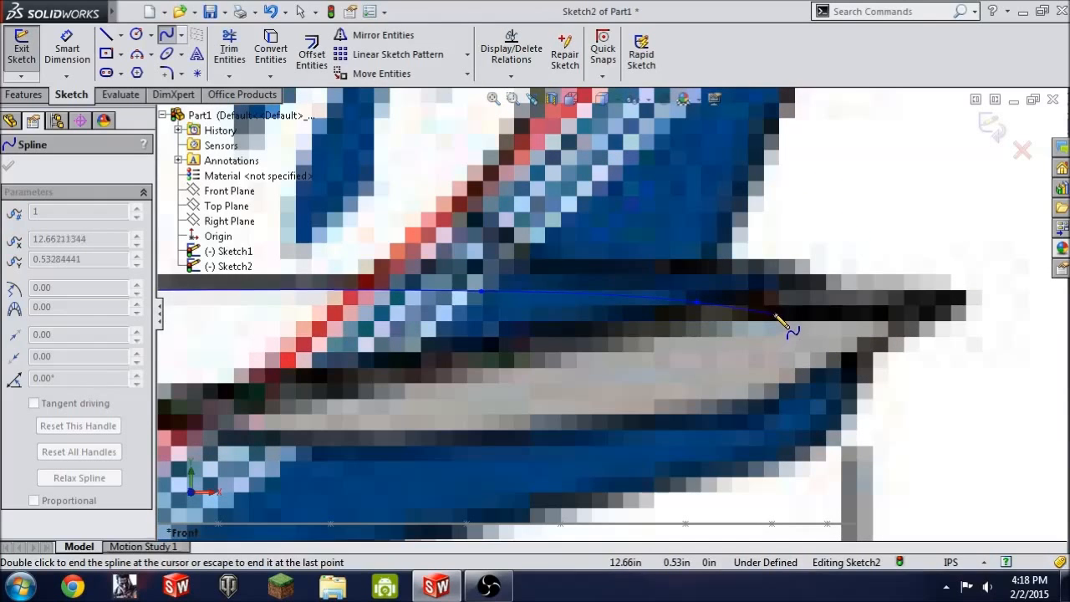
Step: Continue the spline around the tail cone's tip and back along its underside to the fuselage centreline at about X 12.05 in
left_click(774, 313)
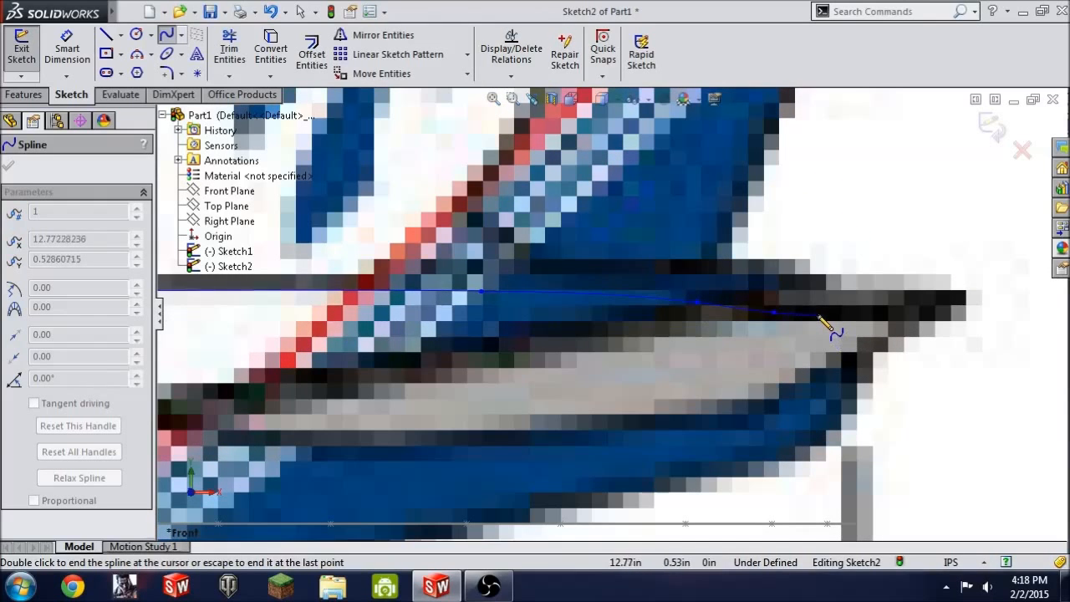
left_click(818, 320)
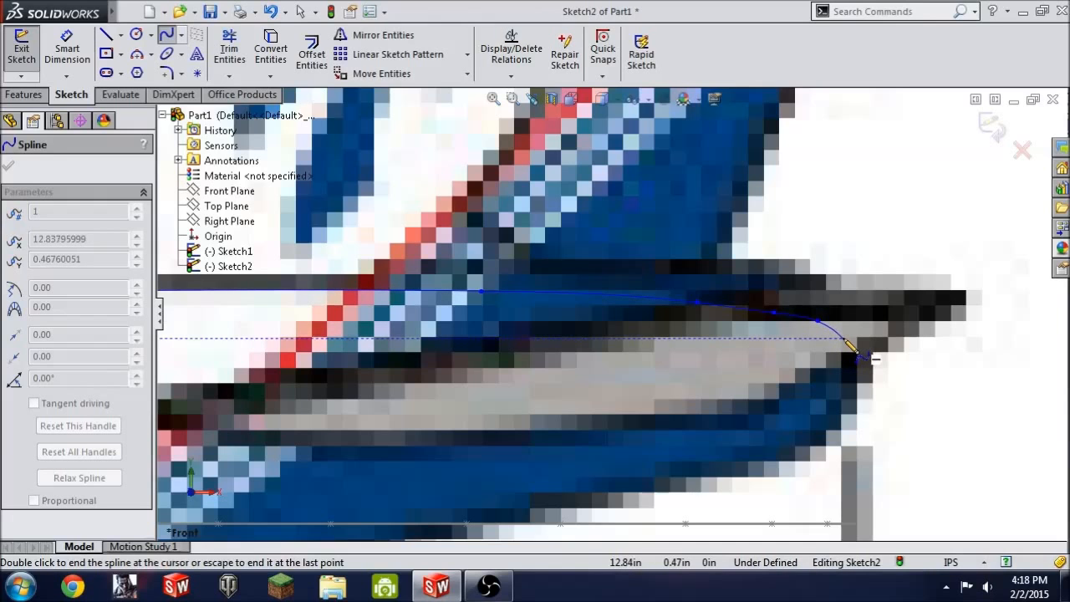
left_click(845, 339)
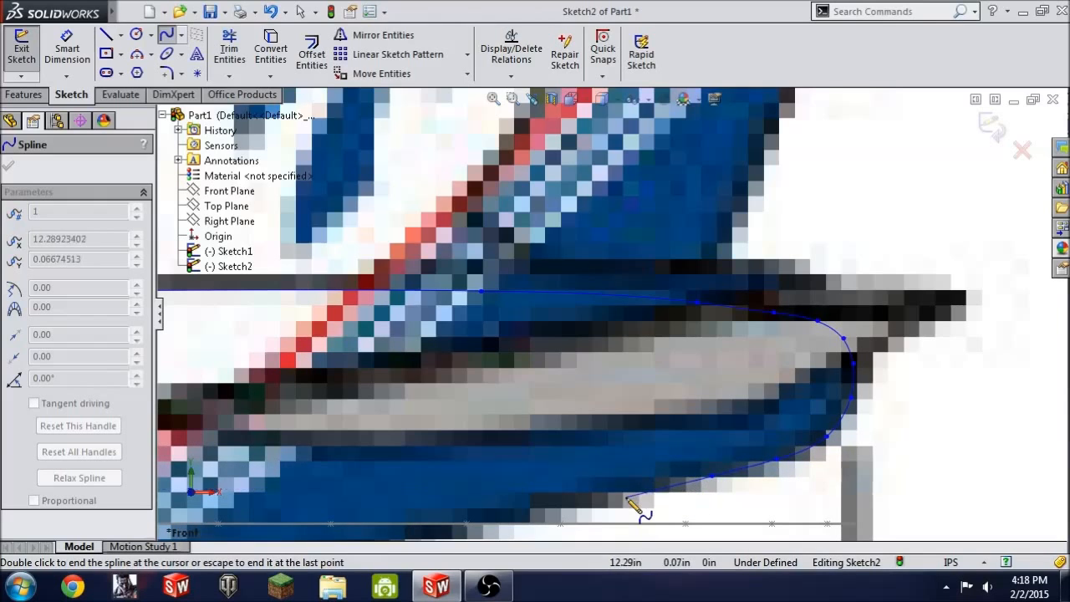
left_click(602, 506)
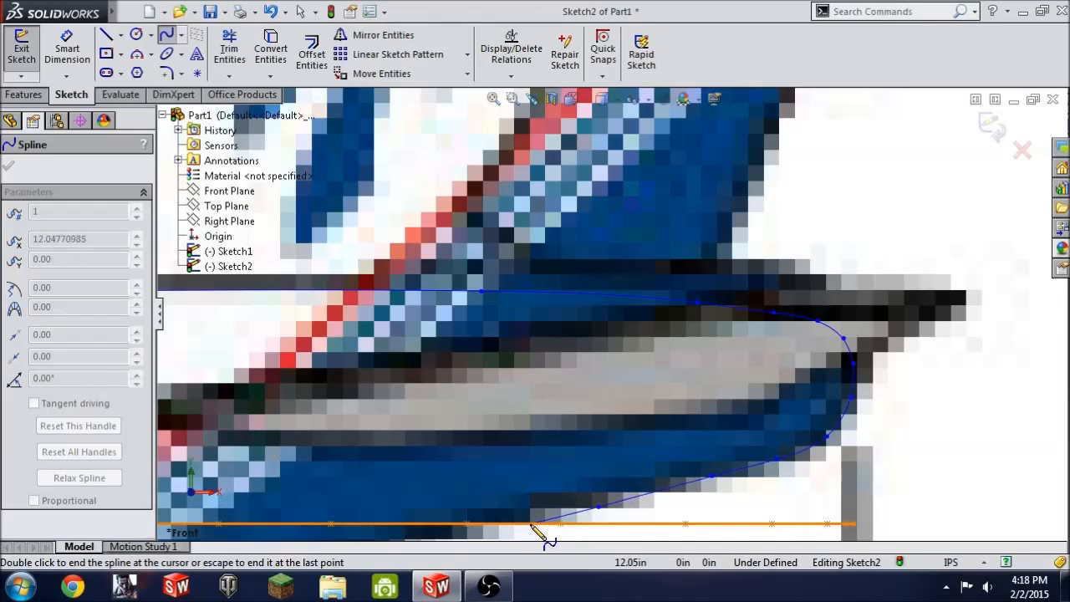
left_click(530, 523)
Step: Trace the tail's lower edge forward with the spline to about X 10.79 in, Y -0.27 in
scroll(532, 494, "up", 4)
scroll(533, 487, "down", 3)
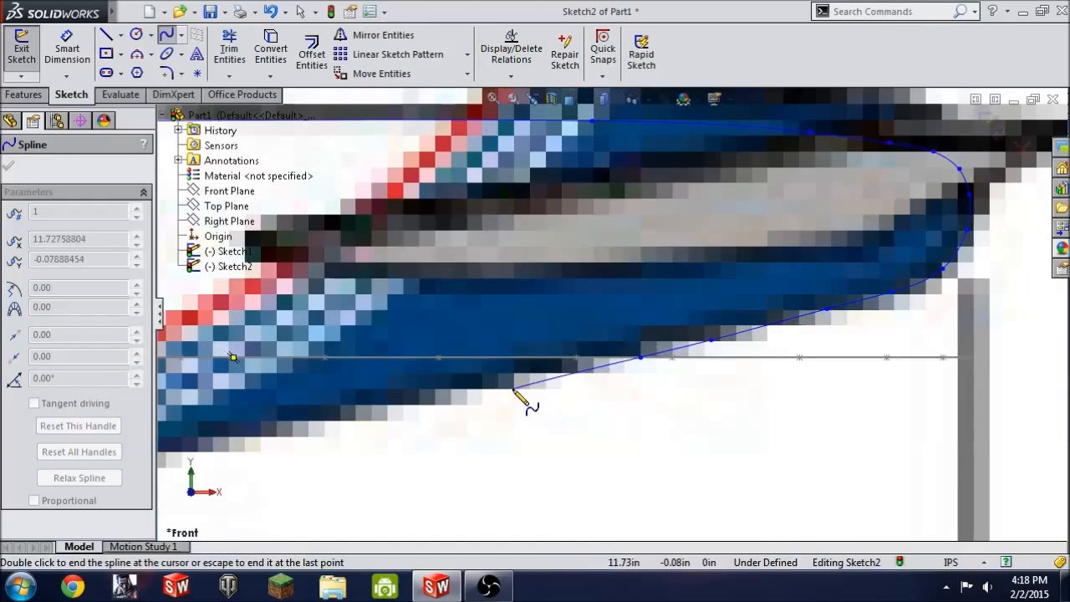
left_click(513, 388)
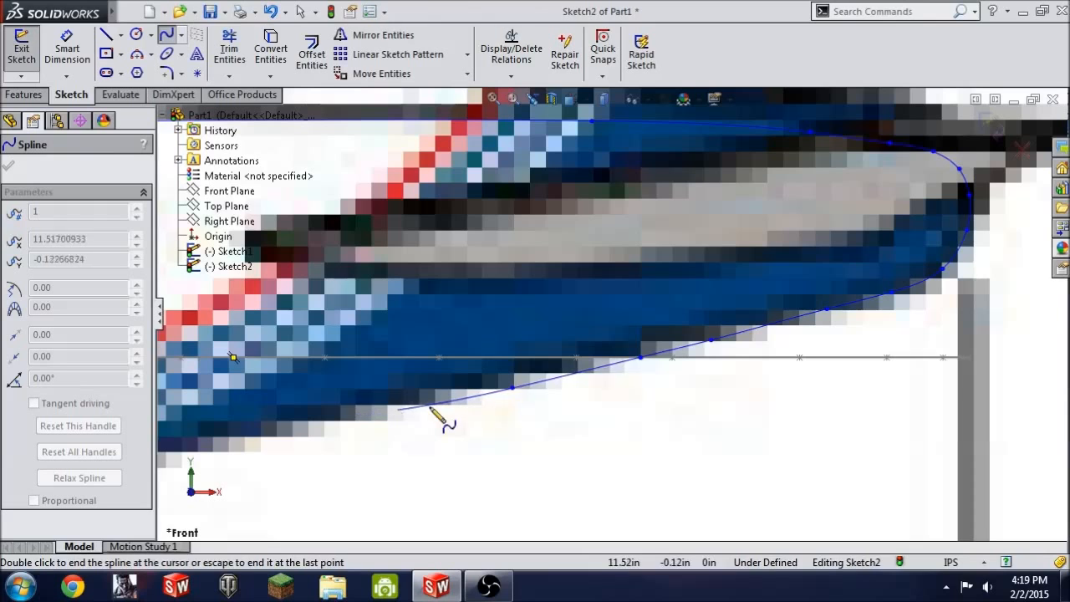
left_click(438, 406)
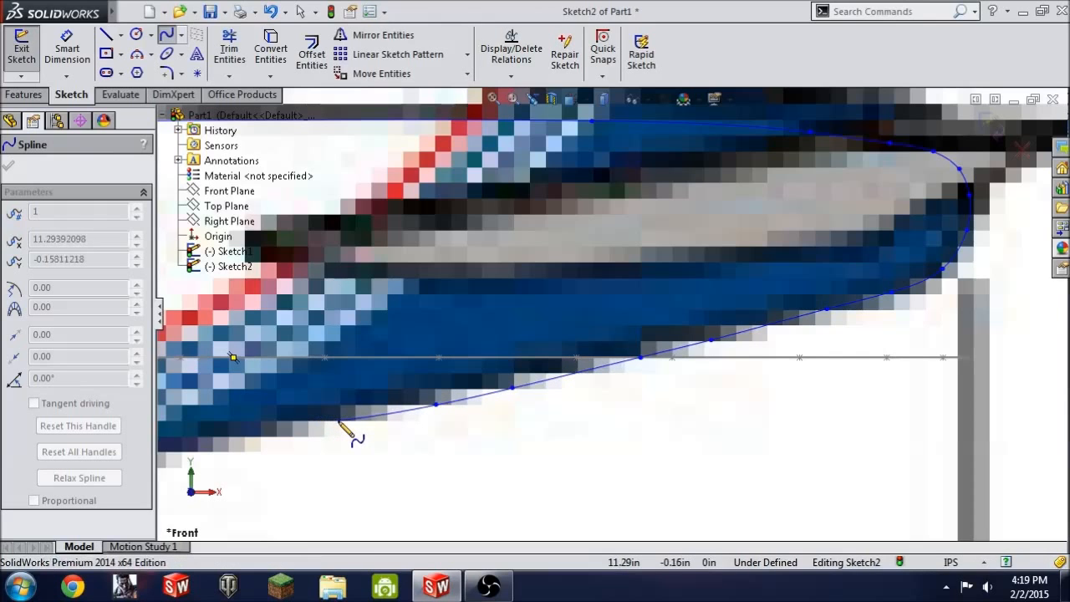
left_click(339, 419)
scroll(240, 410, "up", 4)
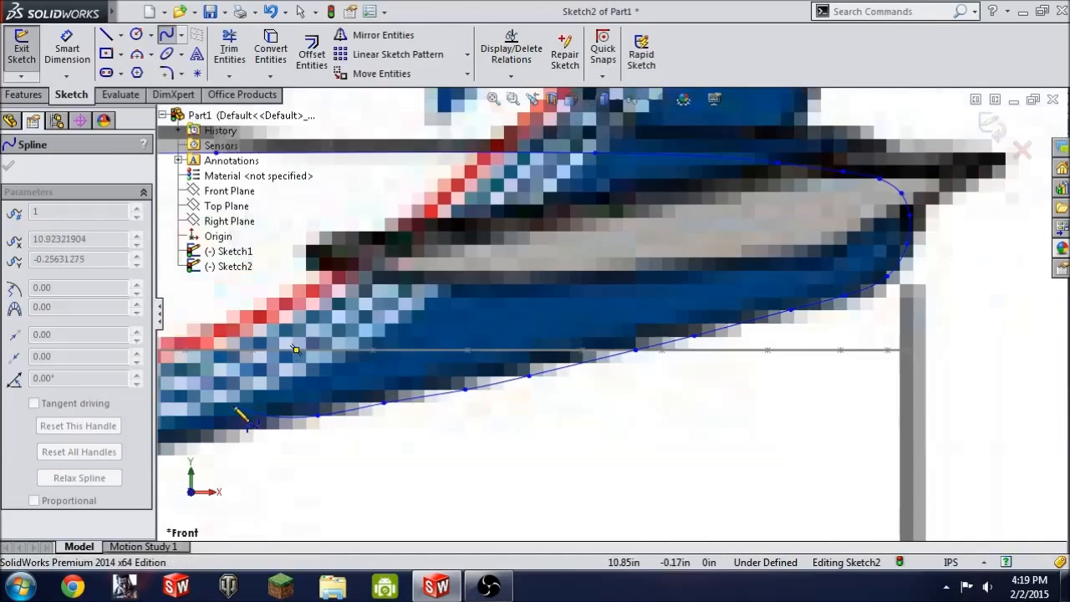
scroll(577, 348, "down", 3)
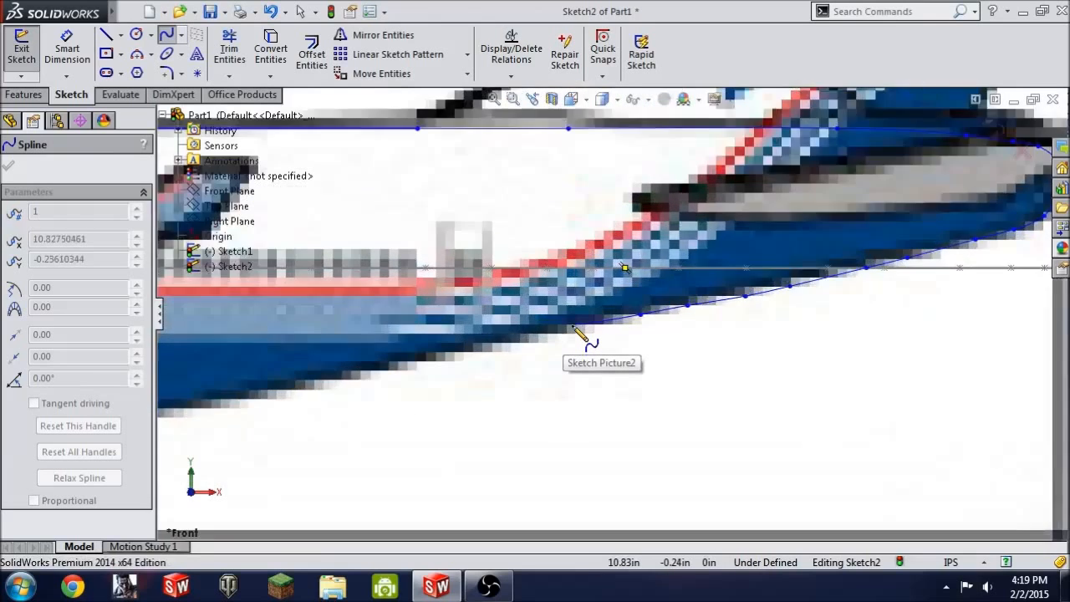
left_click(569, 335)
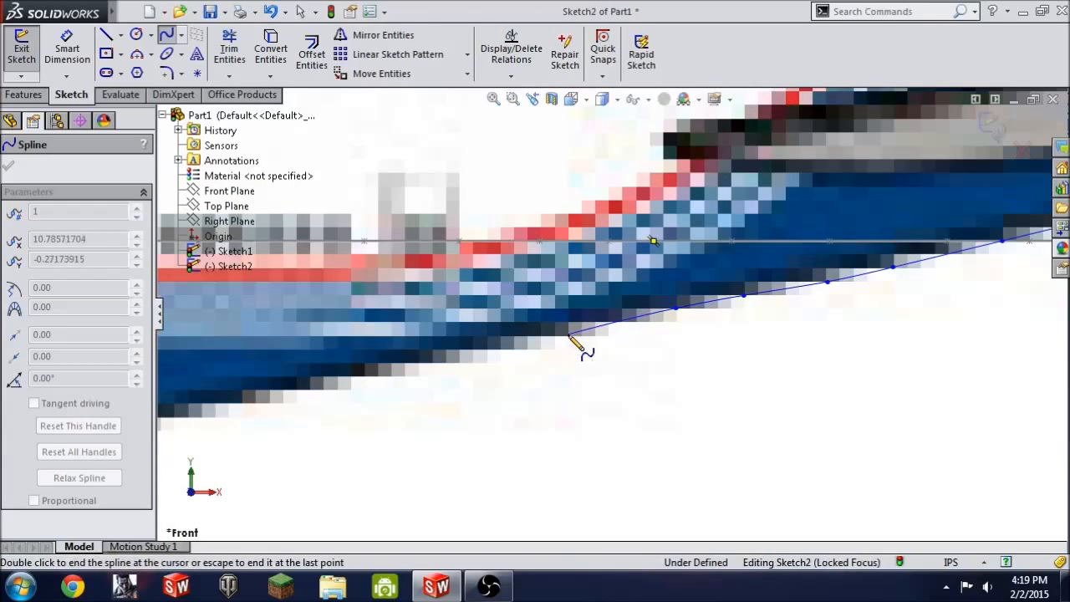
Step: Continue the spline forward along the sloping rear fuselage underside to where the belly begins to level out
left_click(453, 360)
left_click(368, 375)
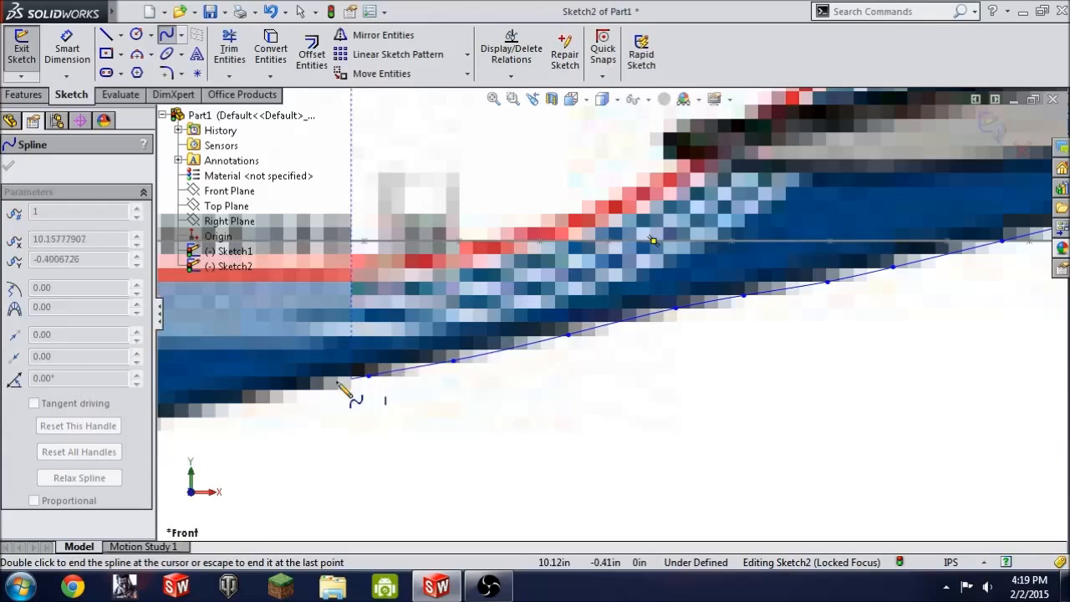
left_click(244, 401)
scroll(259, 406, "up", 2)
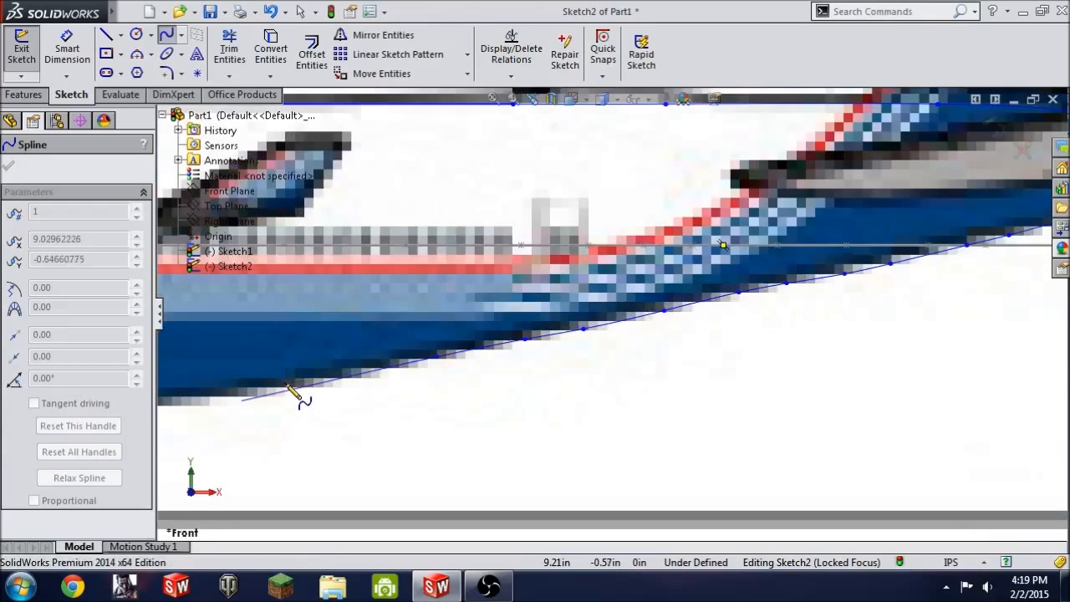
scroll(338, 375, "down", 1)
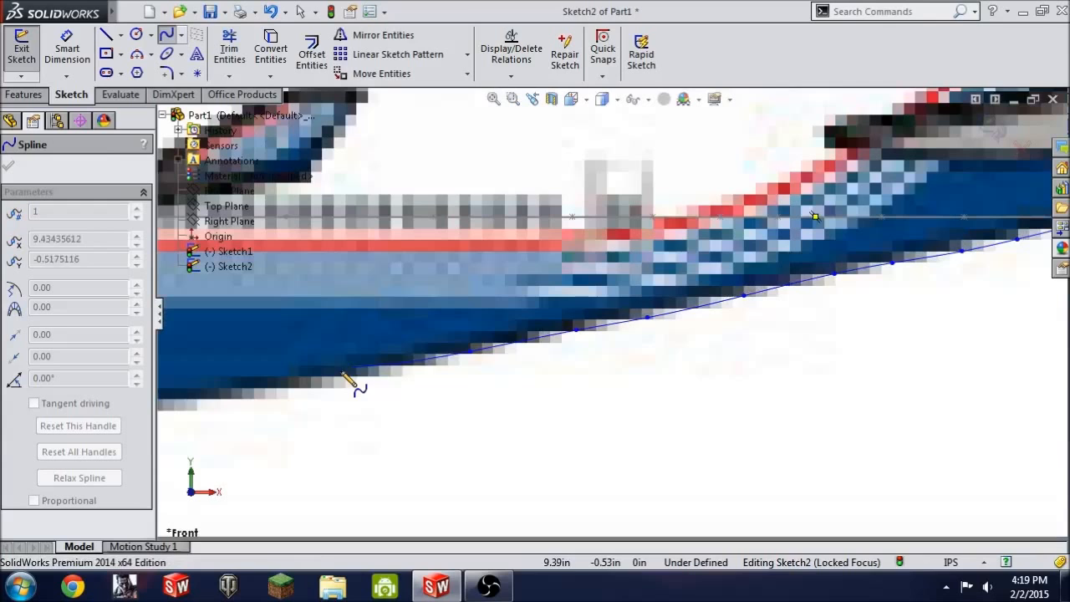
left_click(402, 367)
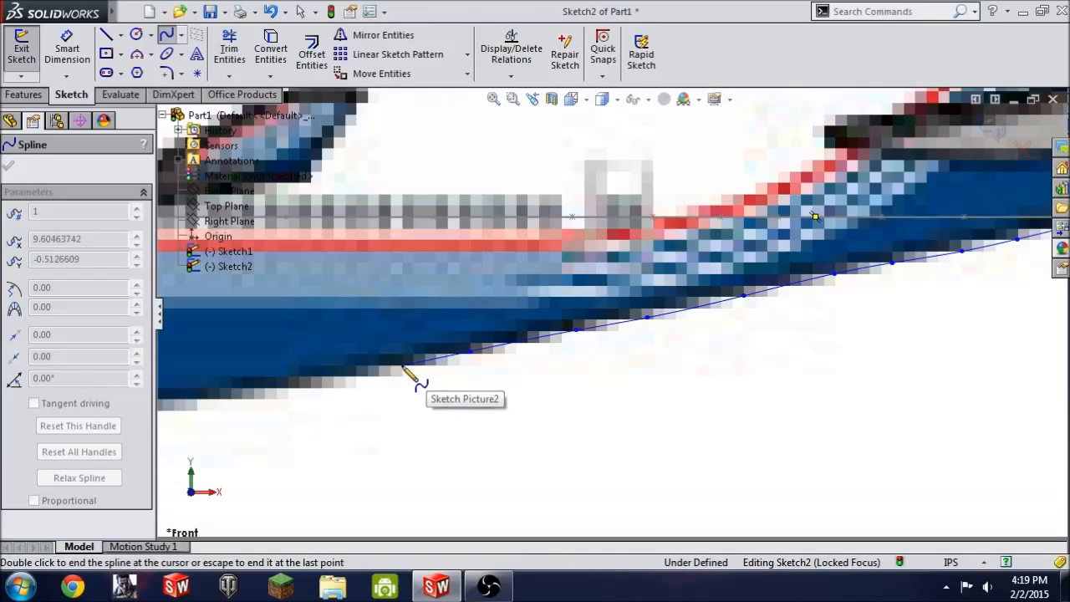
left_click(348, 377)
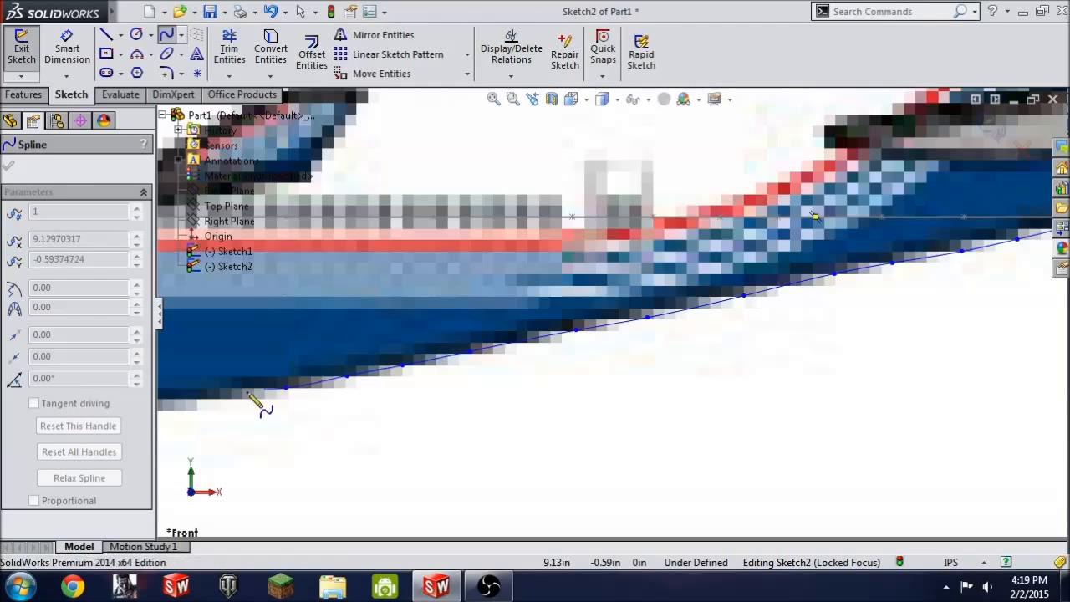
left_click(212, 399)
Step: Finish the underside spline along the belly behind the wing, ending at about X 7.33 in, Y -0.71 in
scroll(211, 399, "up", 3)
scroll(236, 386, "down", 3)
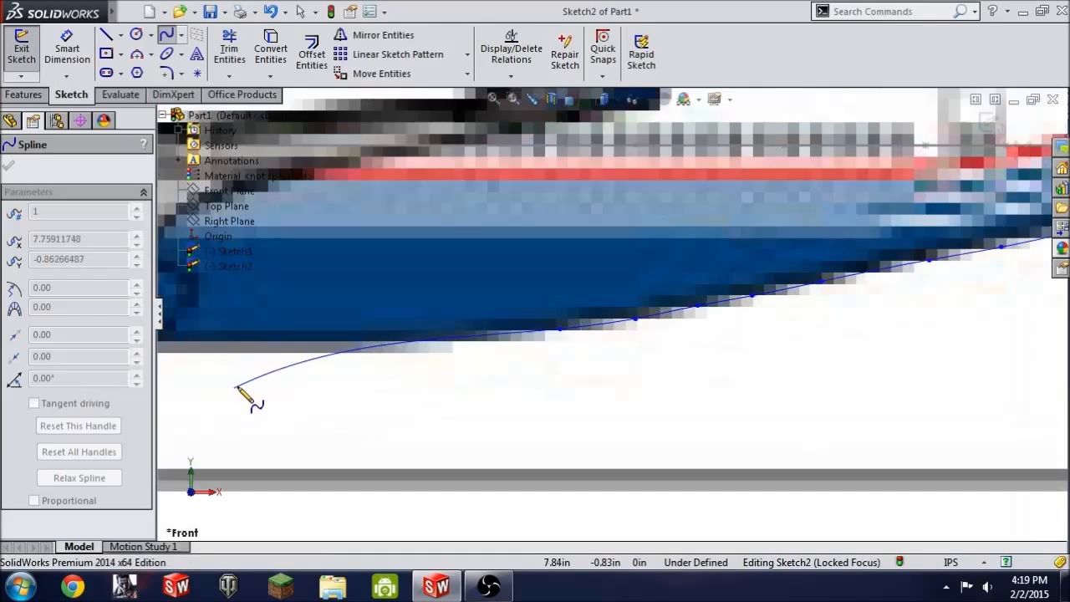
scroll(243, 385, "up", 4)
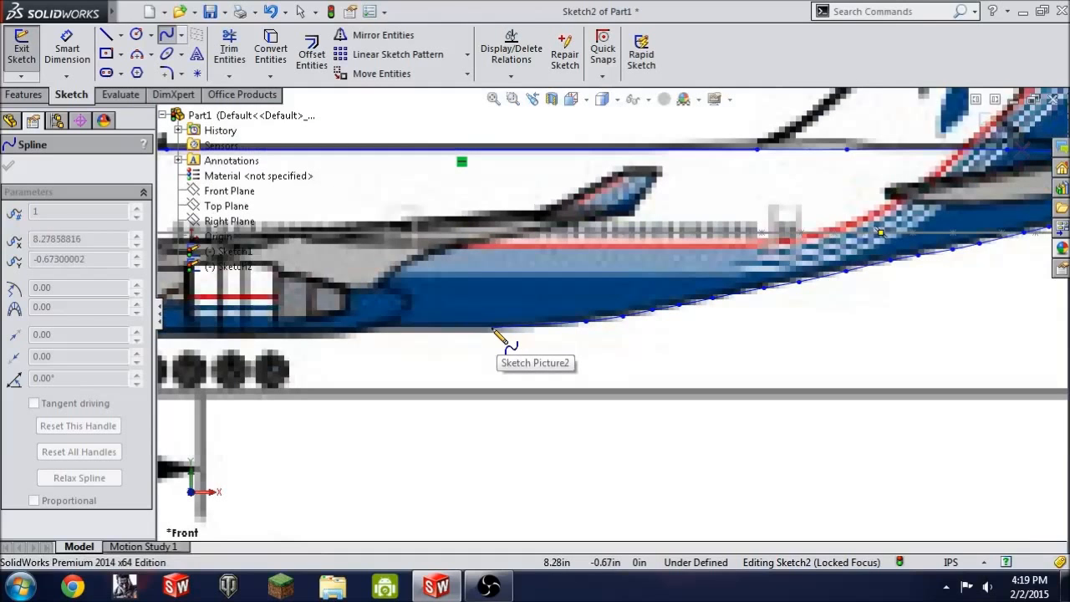
left_click(492, 329)
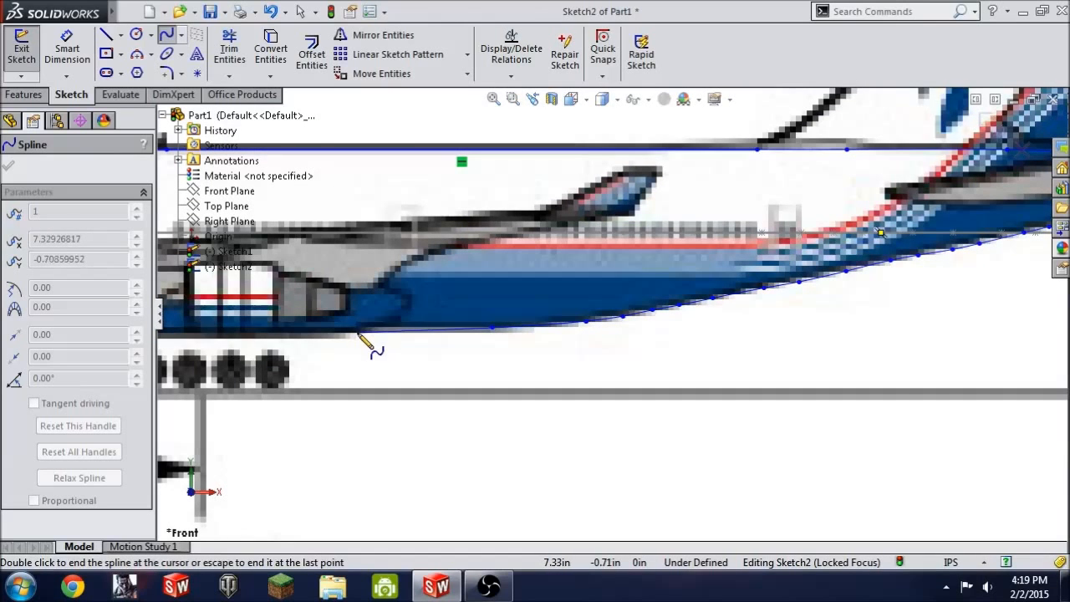
scroll(351, 343, "up", 5)
scroll(499, 330, "down", 3)
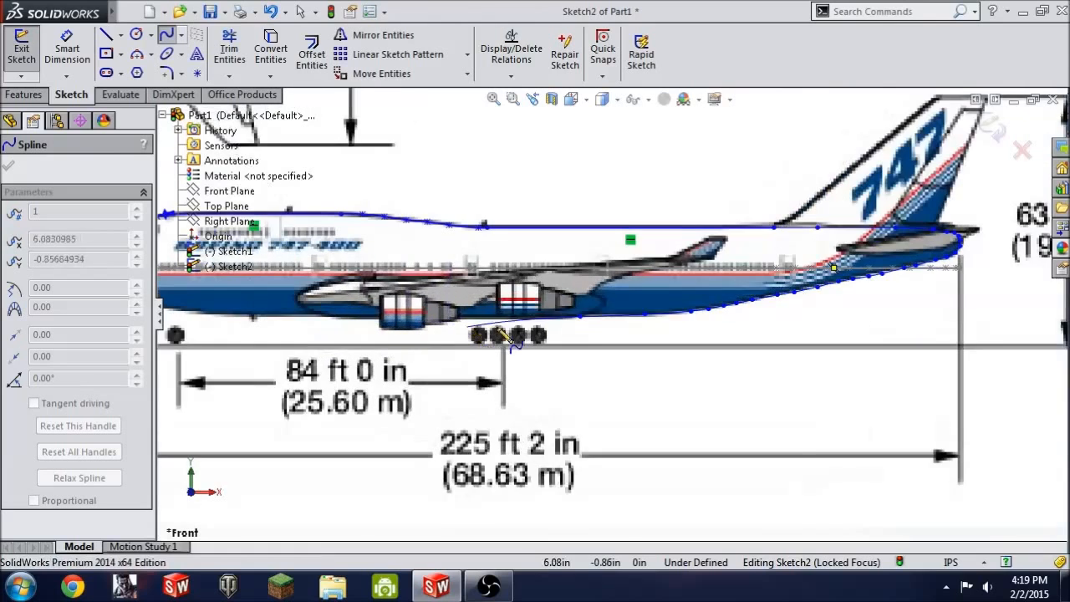
double_click(586, 332)
Step: Draw a horizontal belly line from the underside spline's end forward beneath the wing to about X 3.68 in, Y -0.71 in
left_click(106, 35)
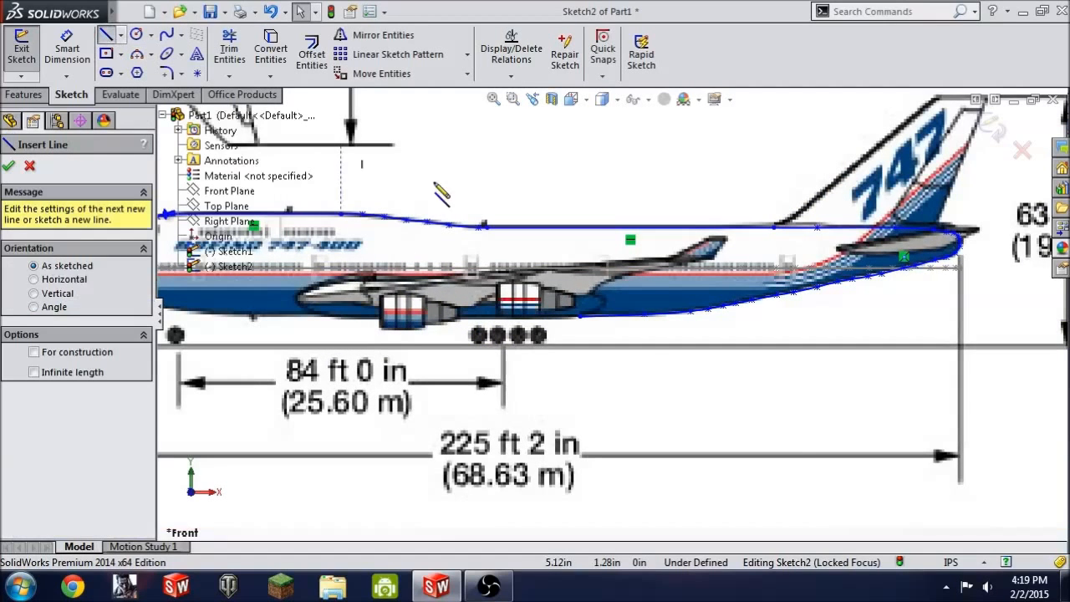
left_click(583, 317)
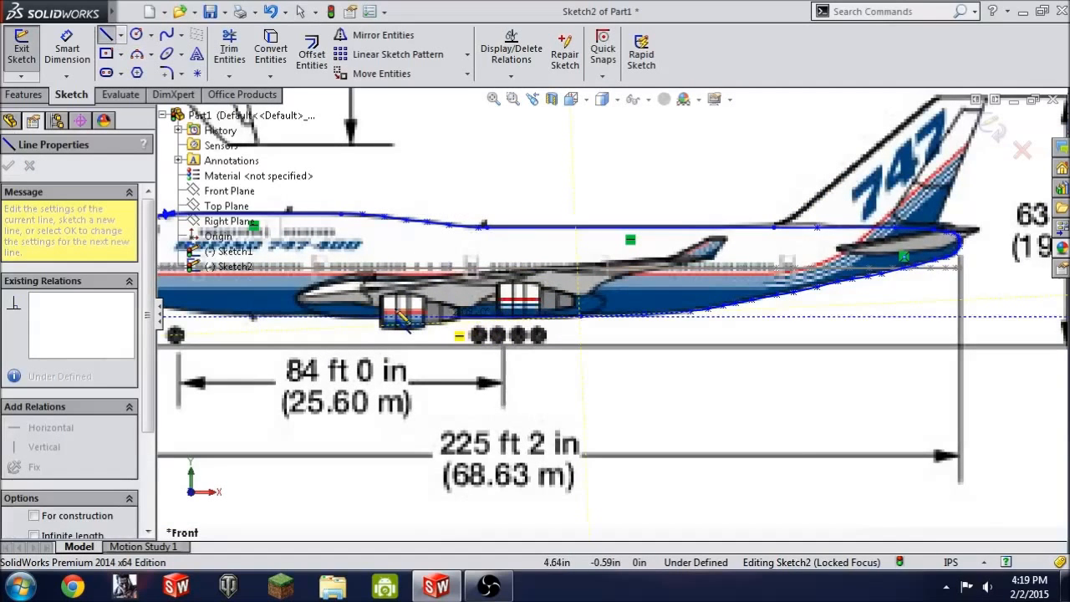
double_click(331, 317)
key("Escape")
scroll(344, 327, "up", 3)
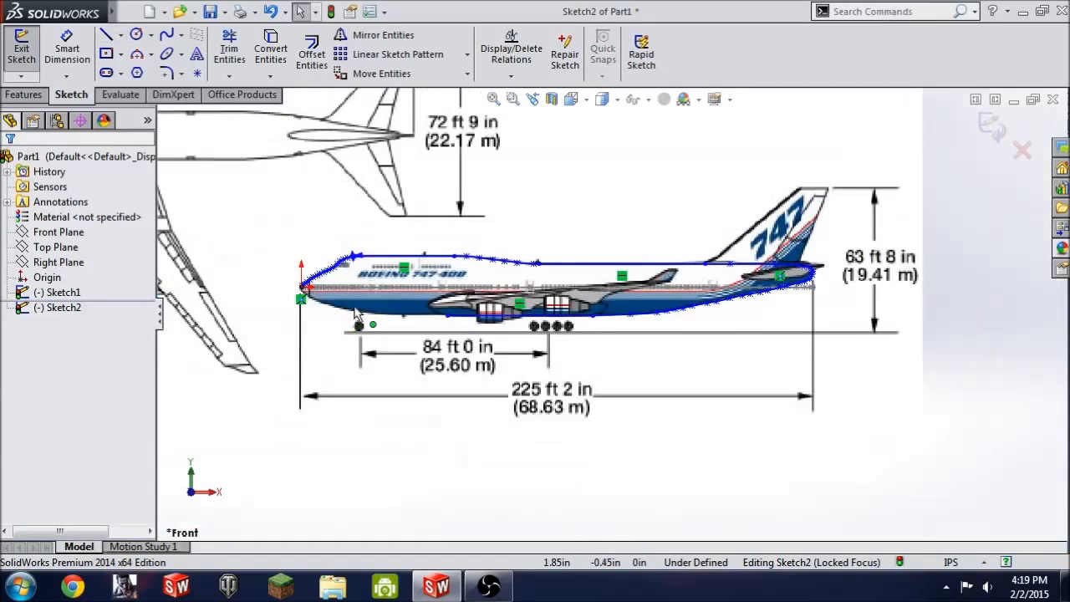
scroll(501, 327, "down", 7)
left_click(166, 35)
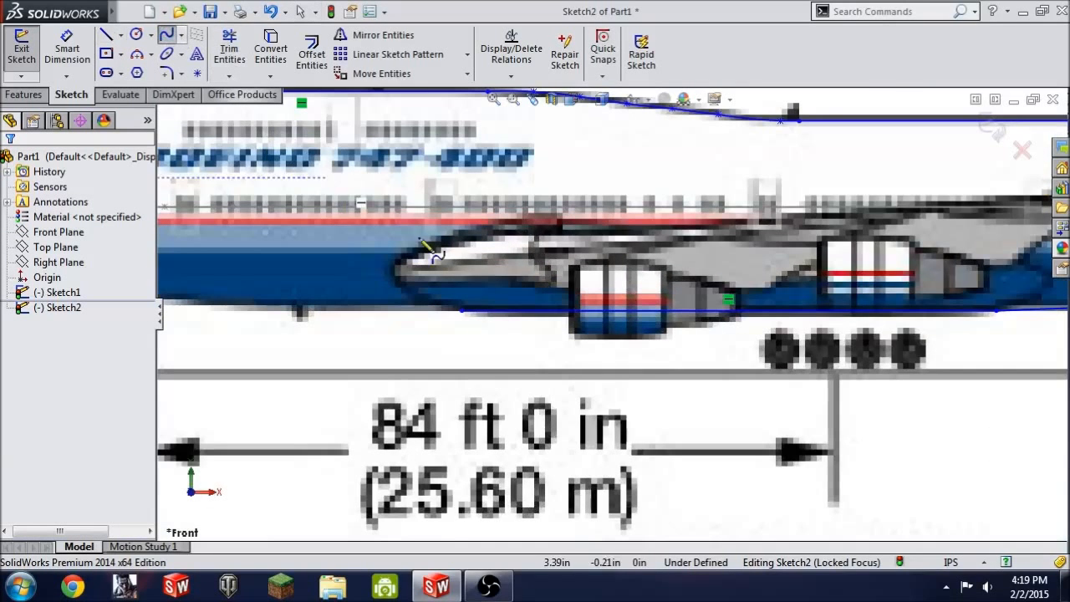
left_click(450, 314)
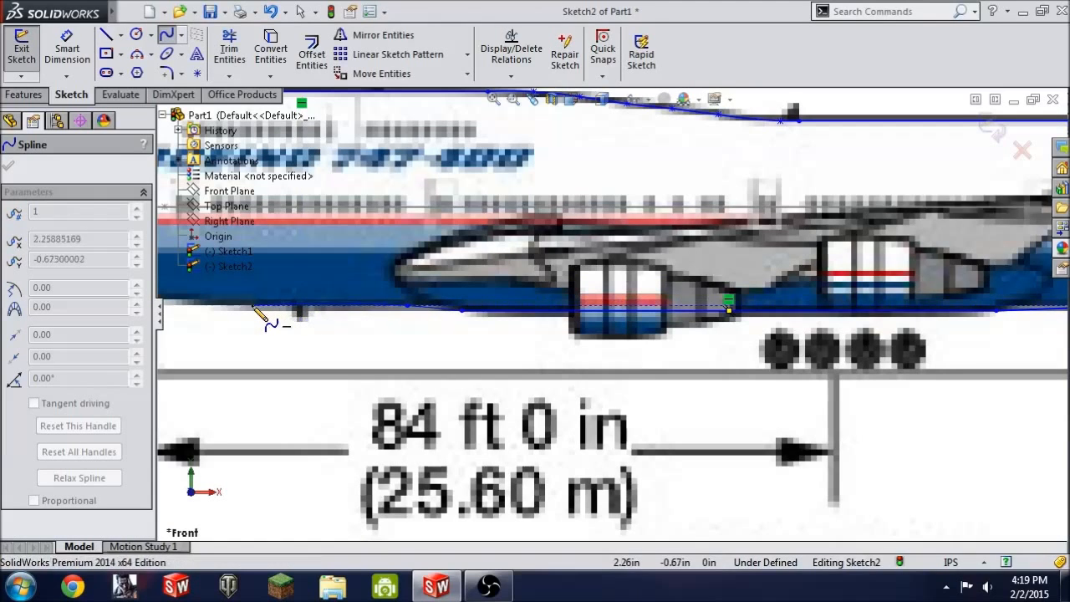
key("Escape")
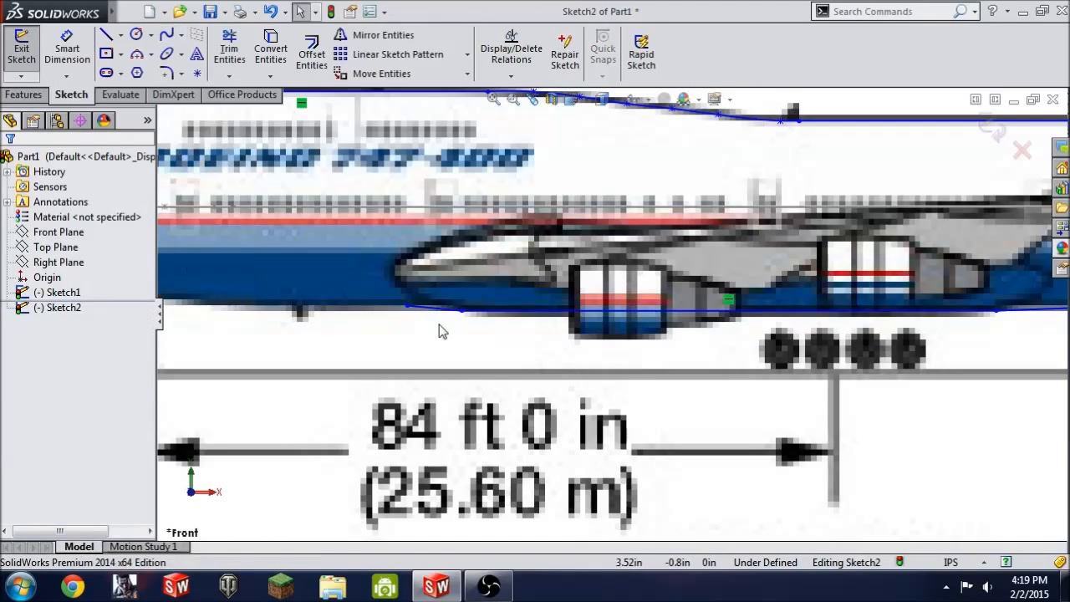
left_click(229, 48)
left_click_drag(421, 304, 427, 290)
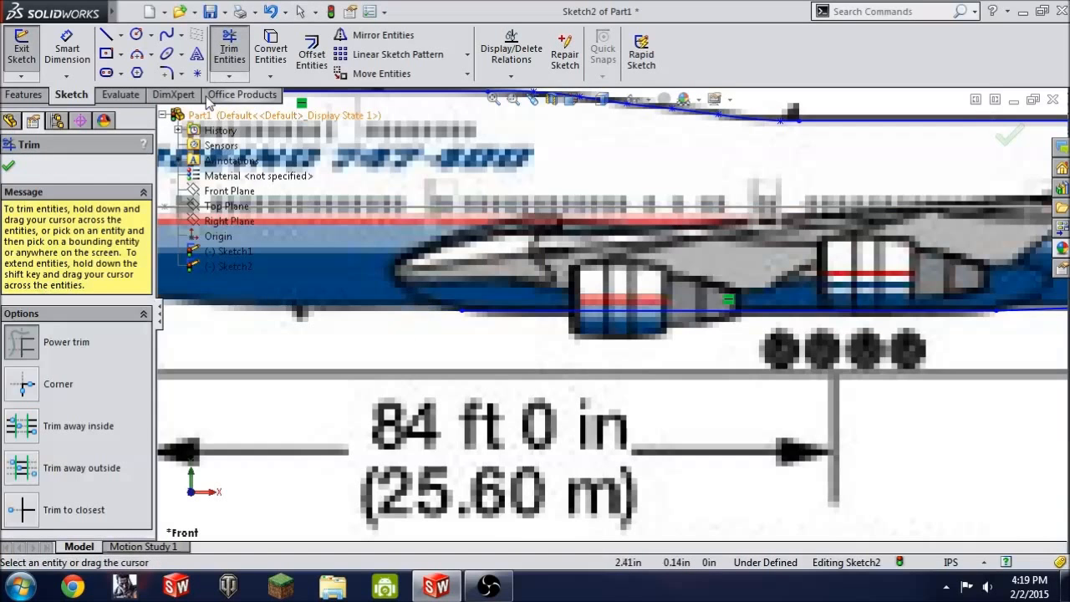
Step: Start a spline at the belly line's forward end and trace the front belly to just behind the nose wheel
left_click(166, 36)
scroll(462, 327, "down", 5)
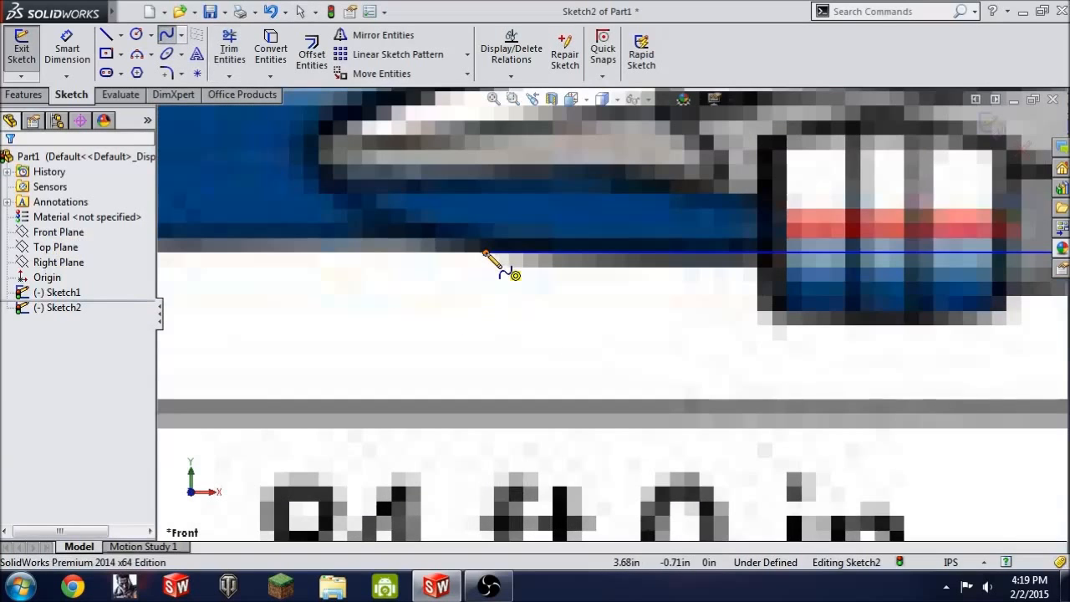
left_click(431, 247)
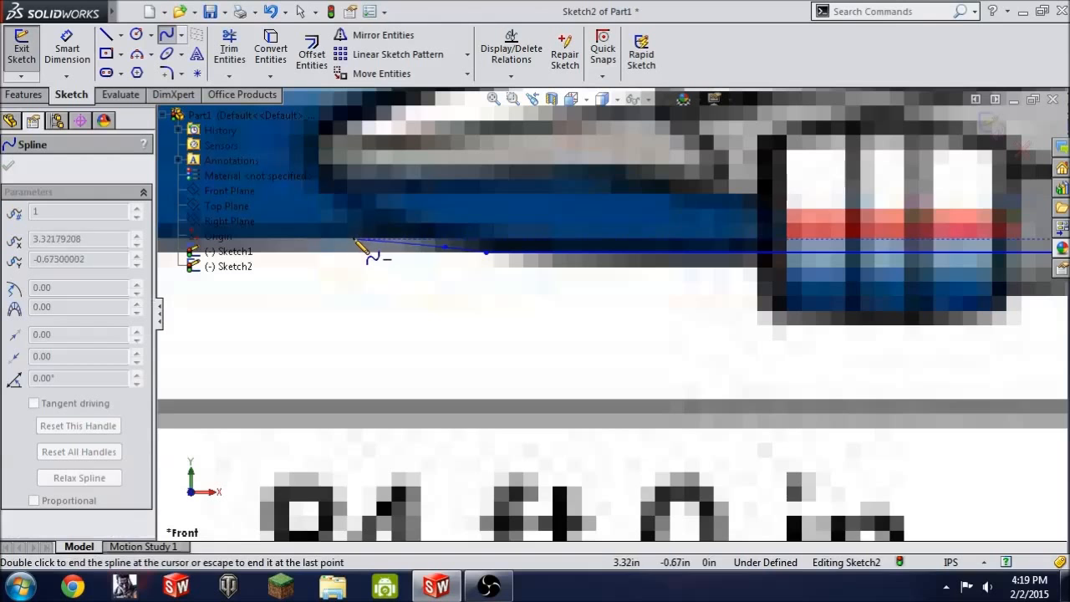
scroll(292, 255, "up", 2)
scroll(418, 282, "up", 4)
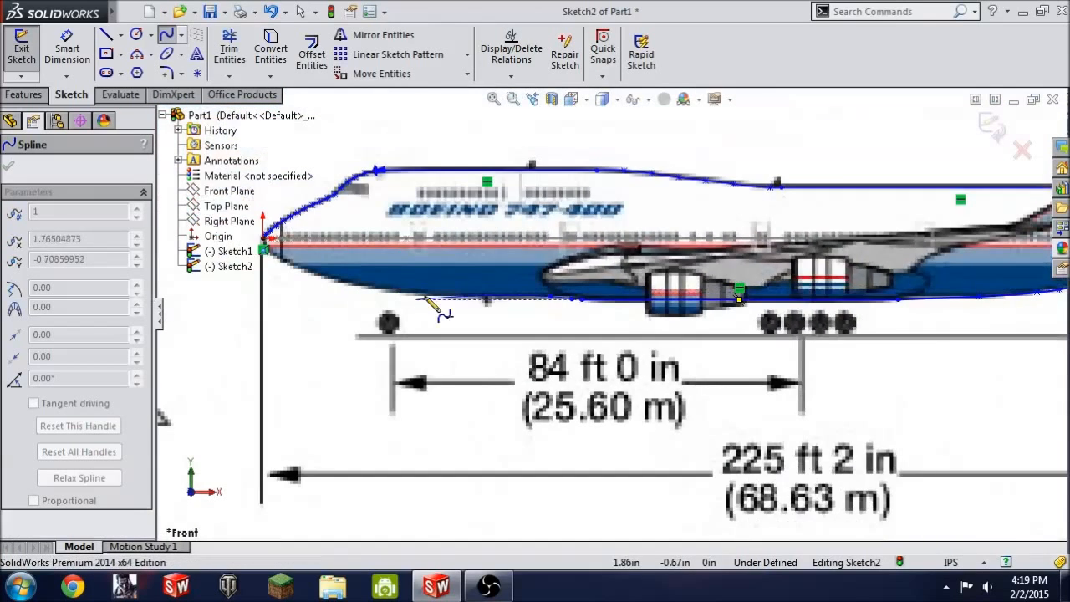
scroll(490, 311, "down", 5)
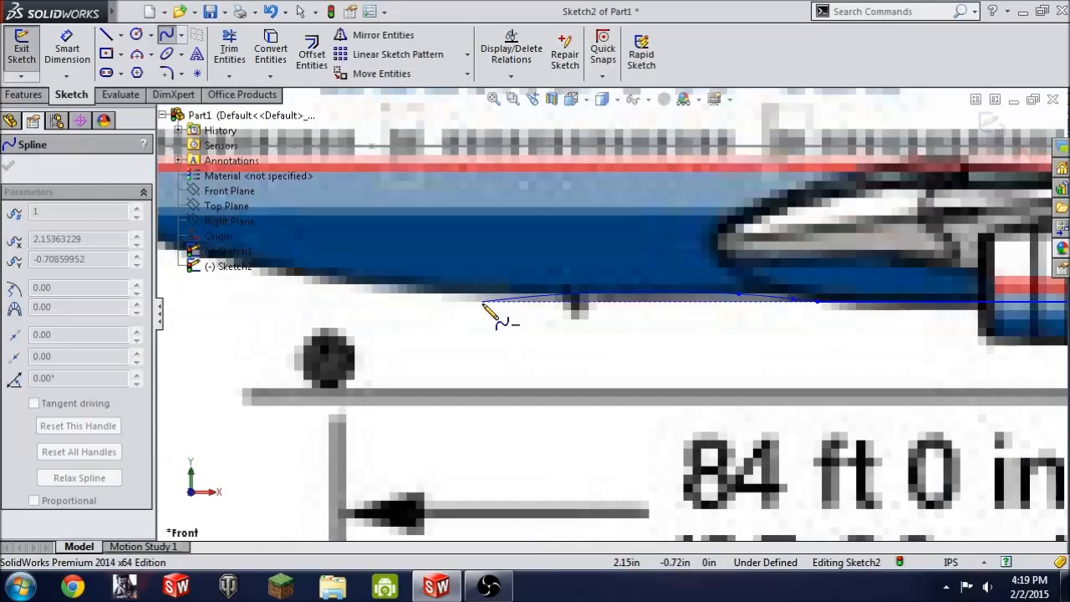
left_click(658, 294)
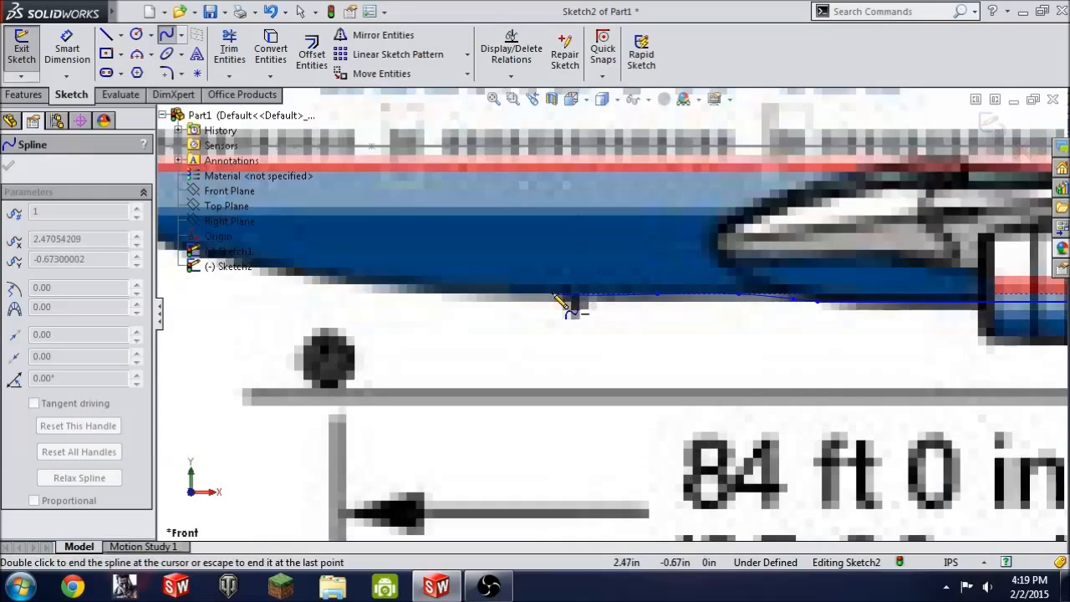
left_click(429, 293)
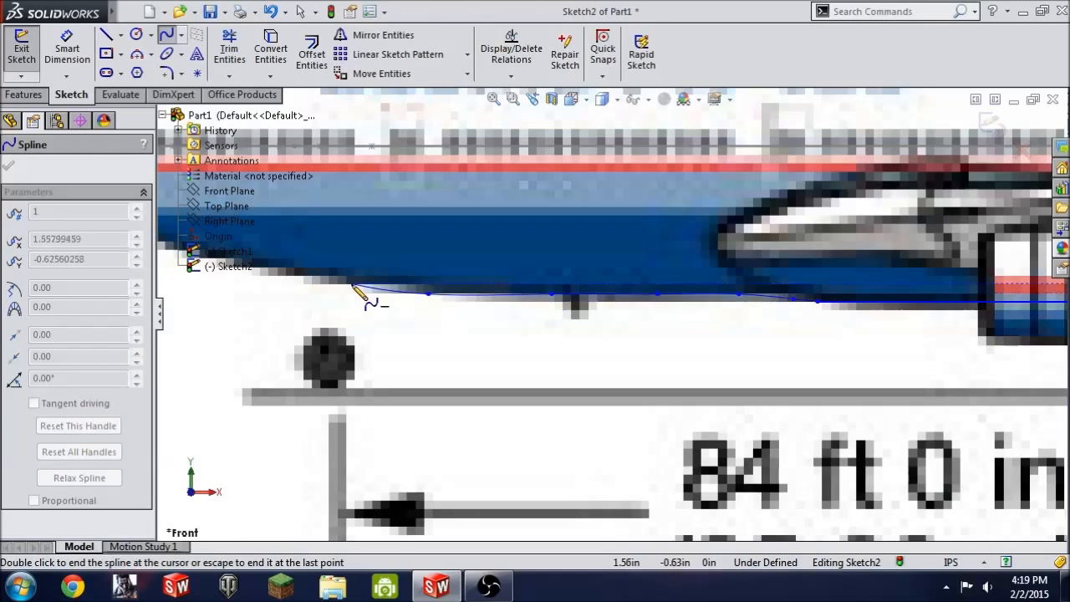
Step: Finish the front belly spline along the nose underside, from near the nose wheel up to the upper profile's end at the nose tip
left_click(349, 284)
left_click(287, 275)
scroll(287, 275, "up", 4)
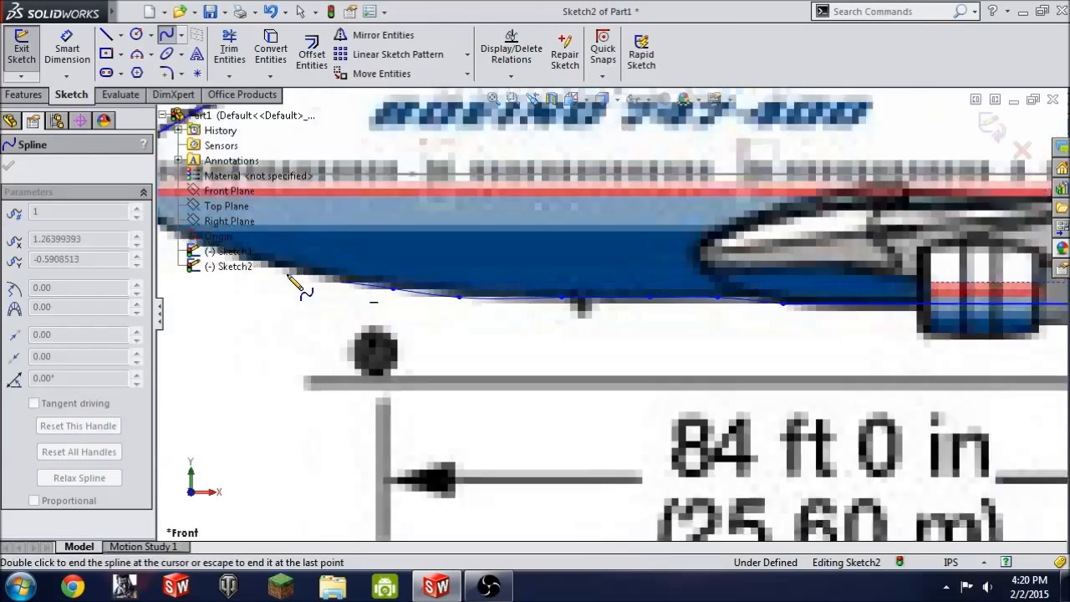
scroll(429, 291, "down", 4)
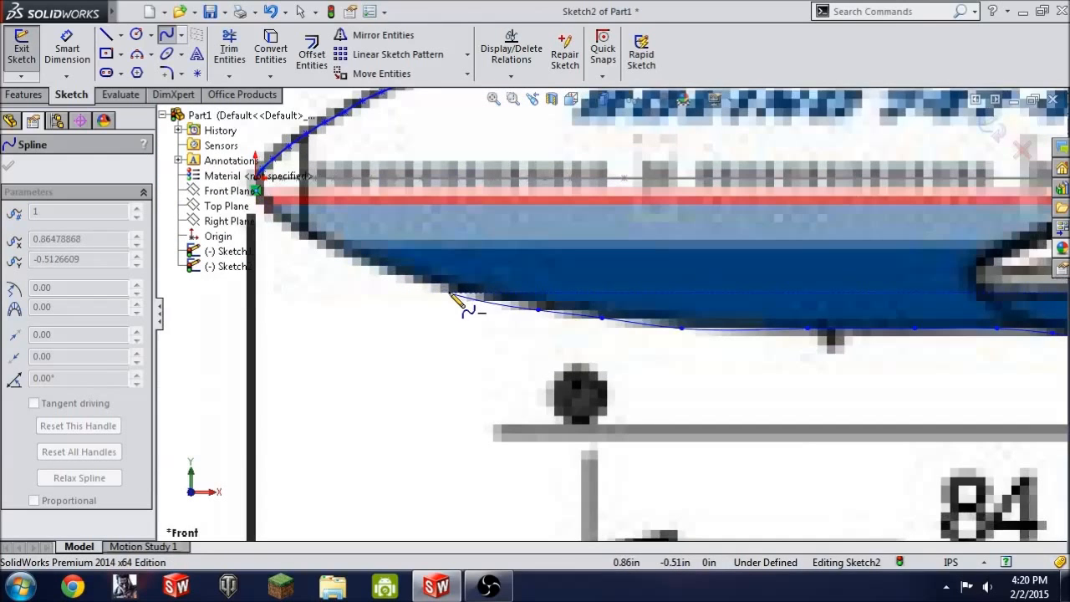
left_click(451, 294)
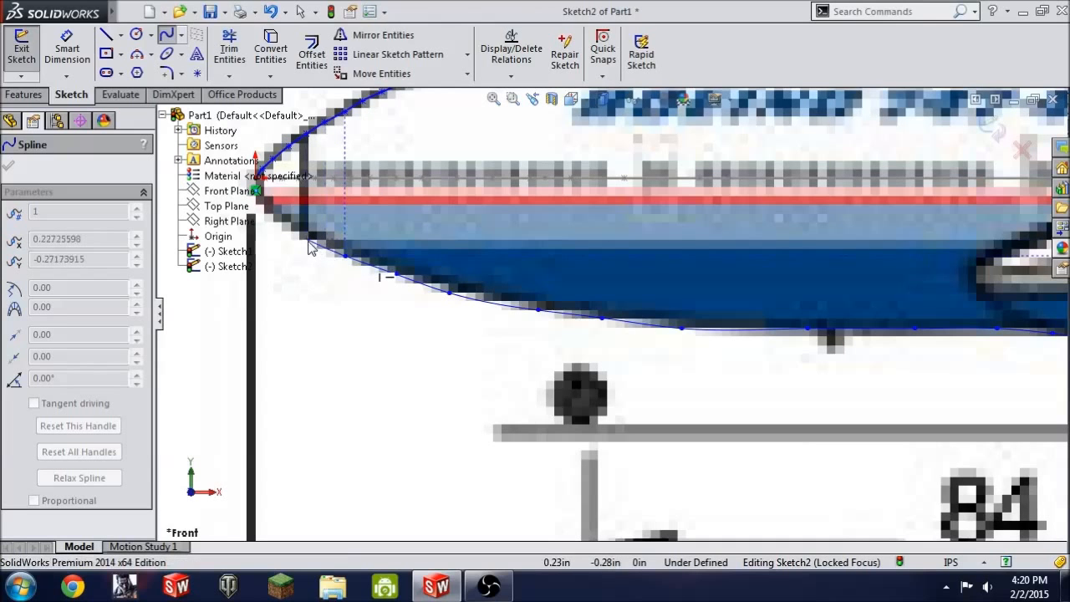
scroll(280, 224, "up", 3)
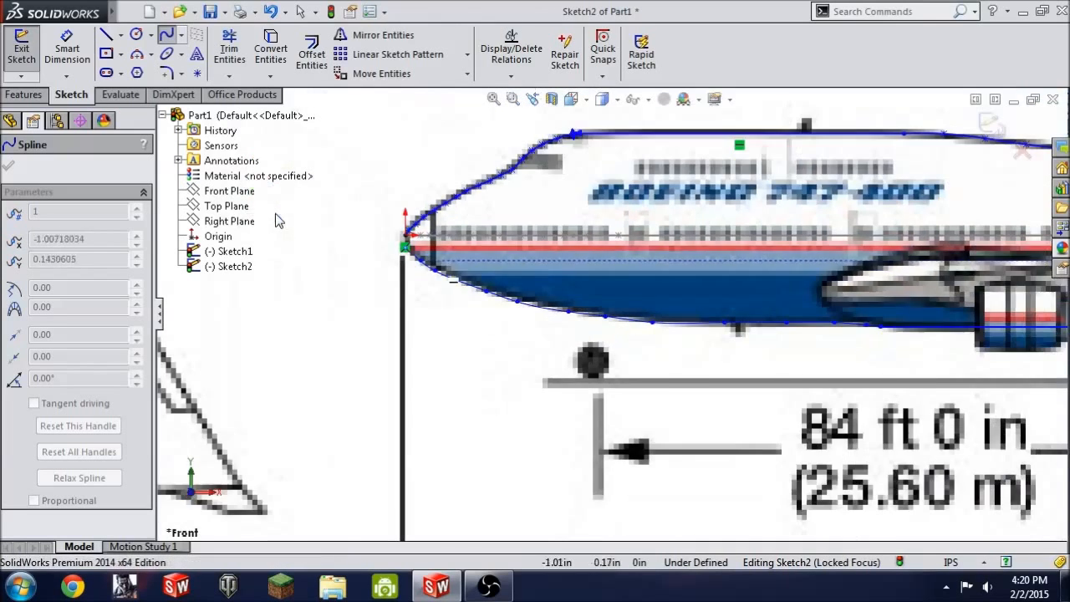
scroll(459, 272, "down", 4)
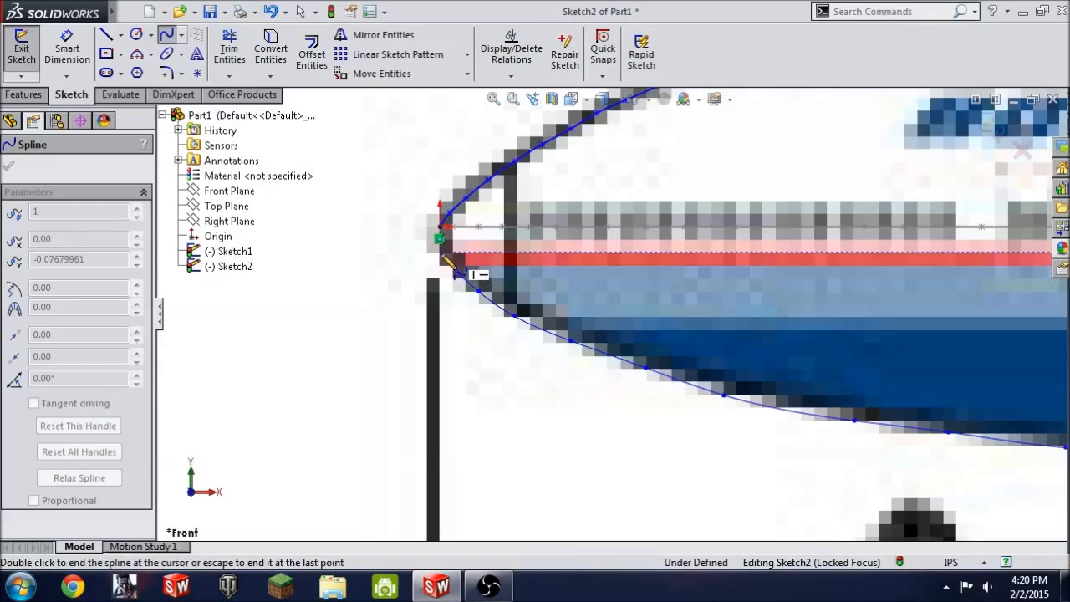
left_click(441, 238)
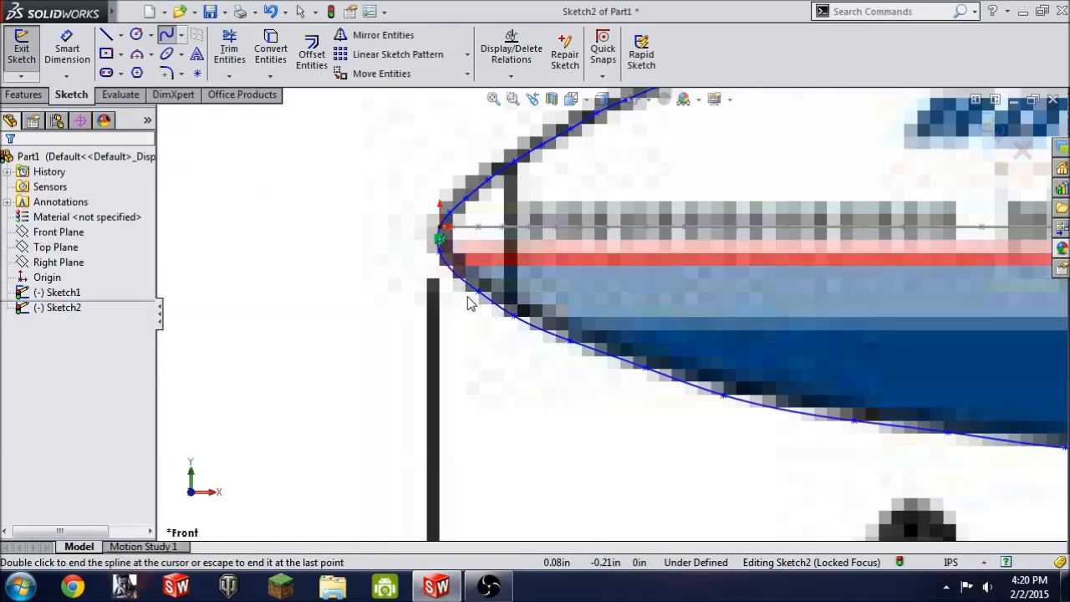
Step: Delete the 747-400 reference picture from the side profile sketch and exit the sketch
scroll(591, 418, "up", 2)
scroll(638, 413, "up", 4)
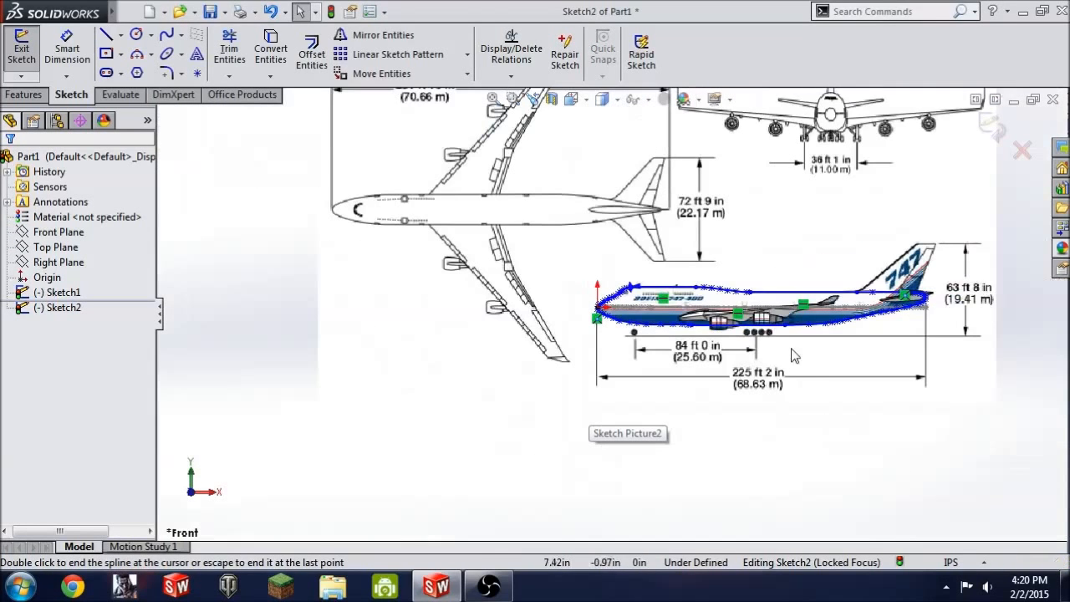
key("Delete")
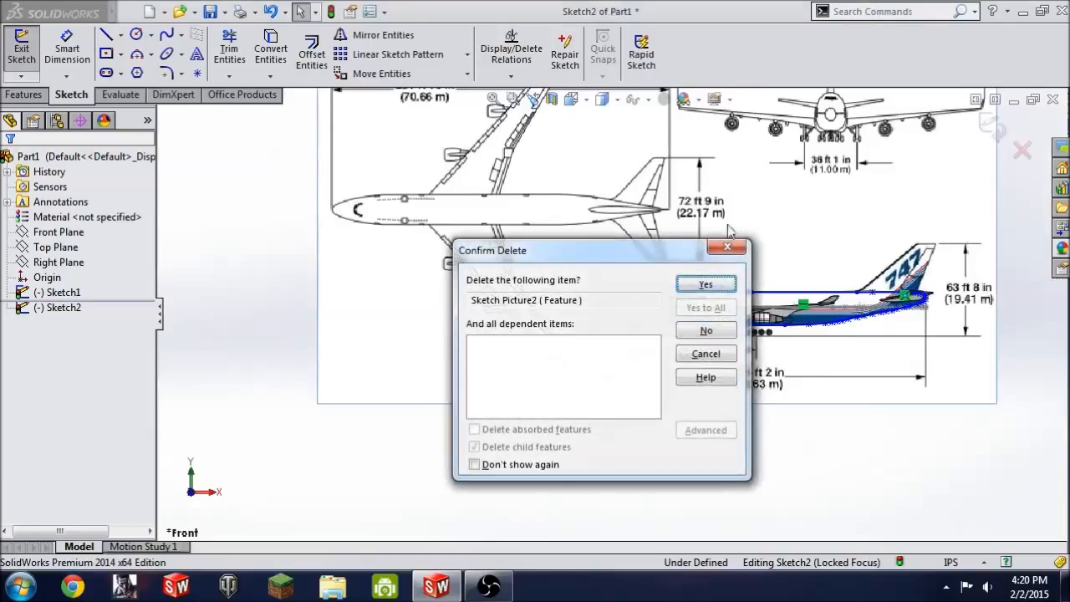
left_click(707, 284)
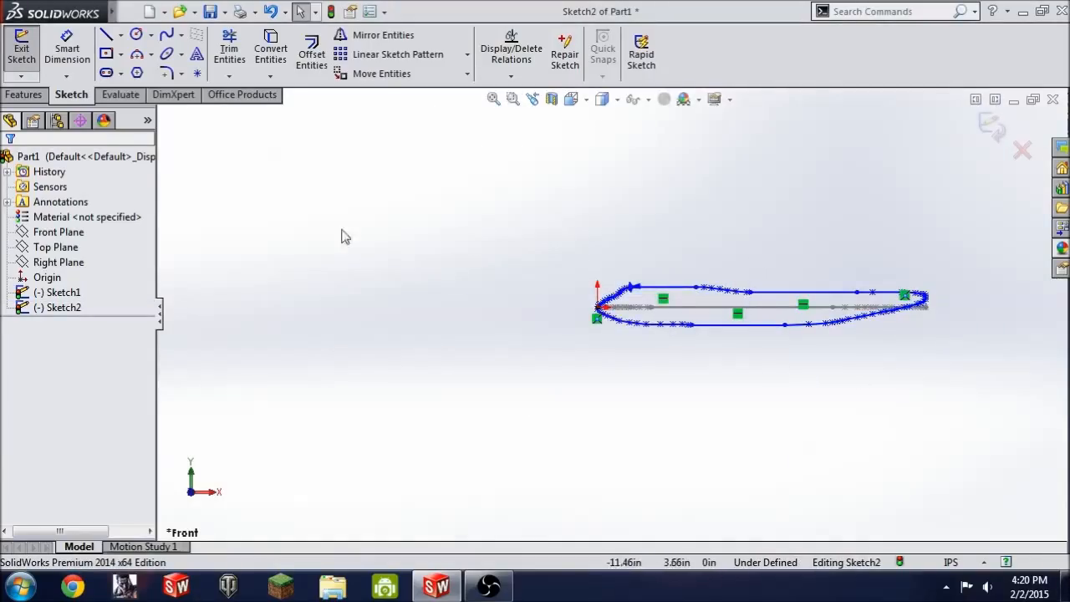
left_click(22, 46)
Step: Examine the top and side fuselage outlines together from several angles
mouse_move(680, 377)
middle_mouse_down()
mouse_move(754, 394)
mouse_move(772, 427)
mouse_move(697, 444)
mouse_move(759, 488)
middle_mouse_up()
key("f")
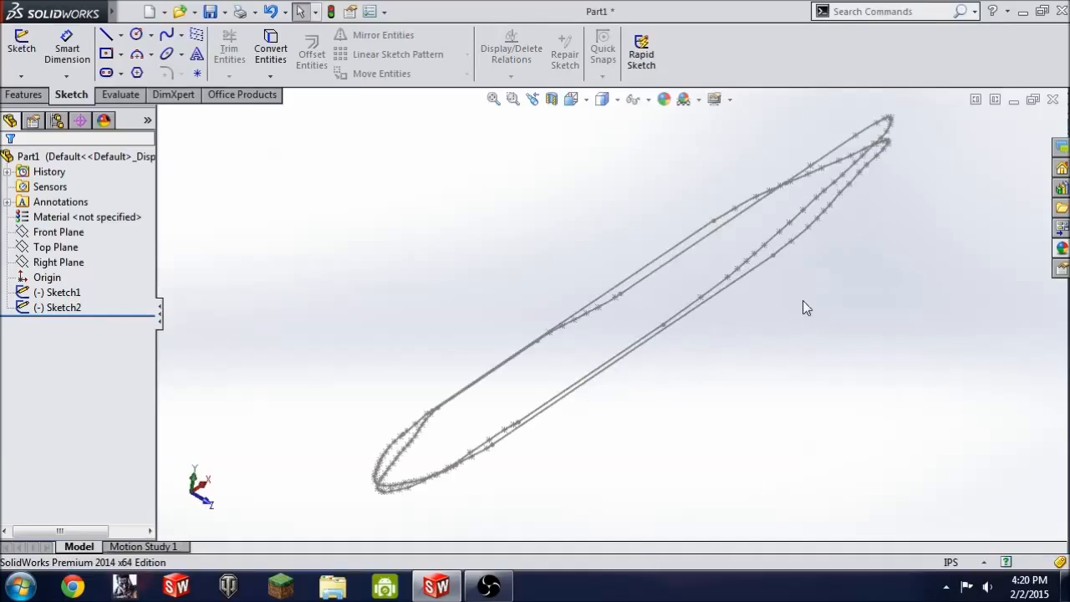
mouse_move(726, 365)
middle_mouse_down()
mouse_move(750, 281)
mouse_move(741, 259)
mouse_move(689, 256)
mouse_move(702, 223)
mouse_move(673, 223)
middle_mouse_up()
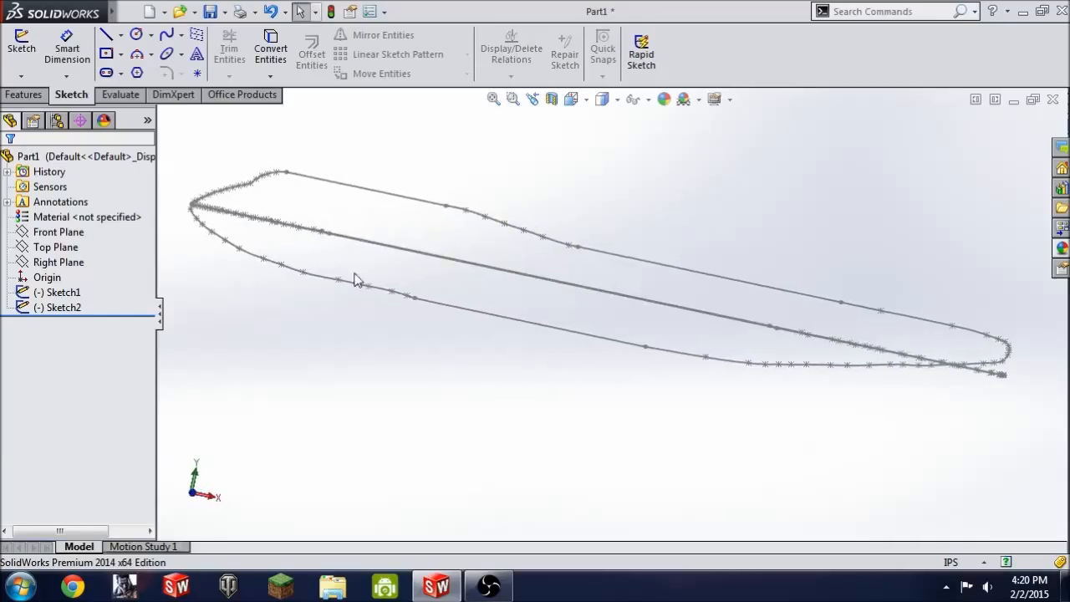
scroll(460, 276, "up", 3)
scroll(422, 282, "down", 10)
mouse_move(545, 303)
middle_mouse_down()
mouse_move(525, 312)
mouse_move(535, 337)
mouse_move(660, 385)
mouse_move(702, 438)
mouse_move(717, 396)
middle_mouse_up()
scroll(525, 312, "up", 3)
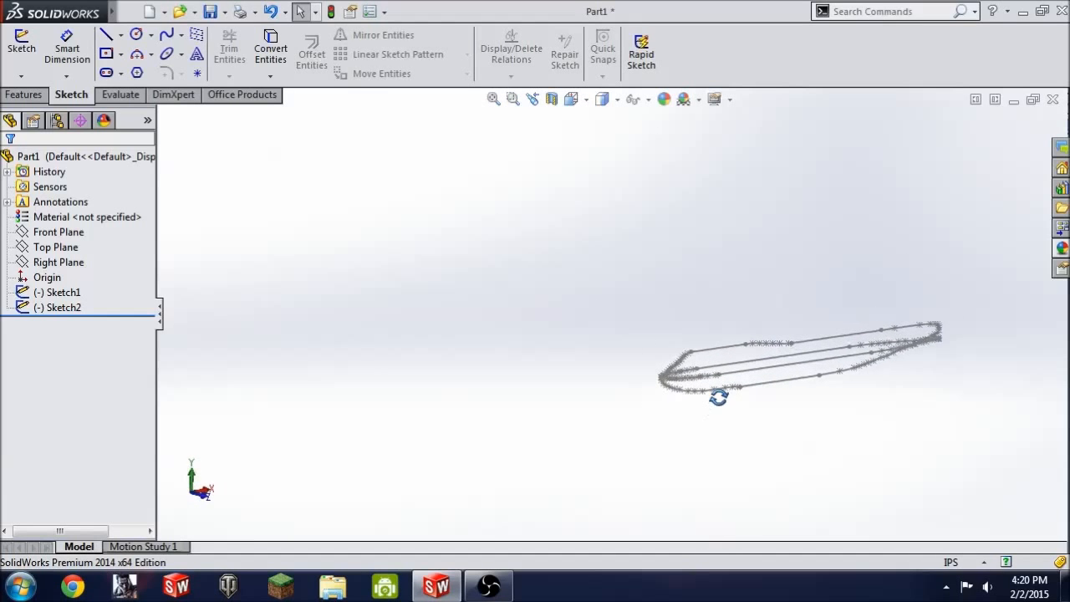
scroll(915, 383, "down", 3)
scroll(915, 383, "down", 1)
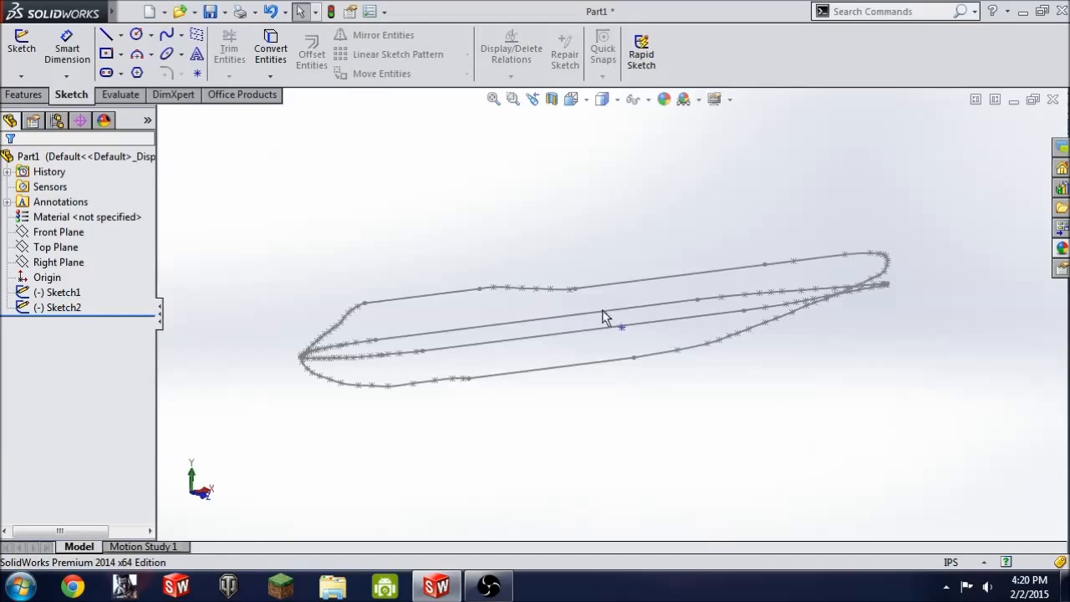
Step: Start a reference plane offset 0.10 in from the Right Plane, toward the tail
left_click(23, 95)
left_click(686, 65)
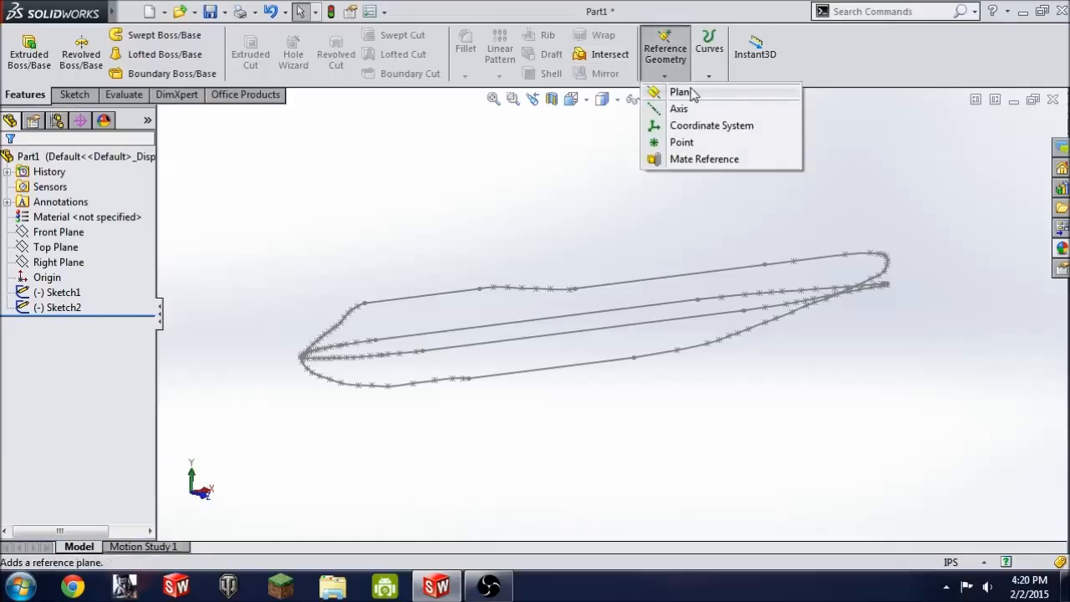
left_click(682, 92)
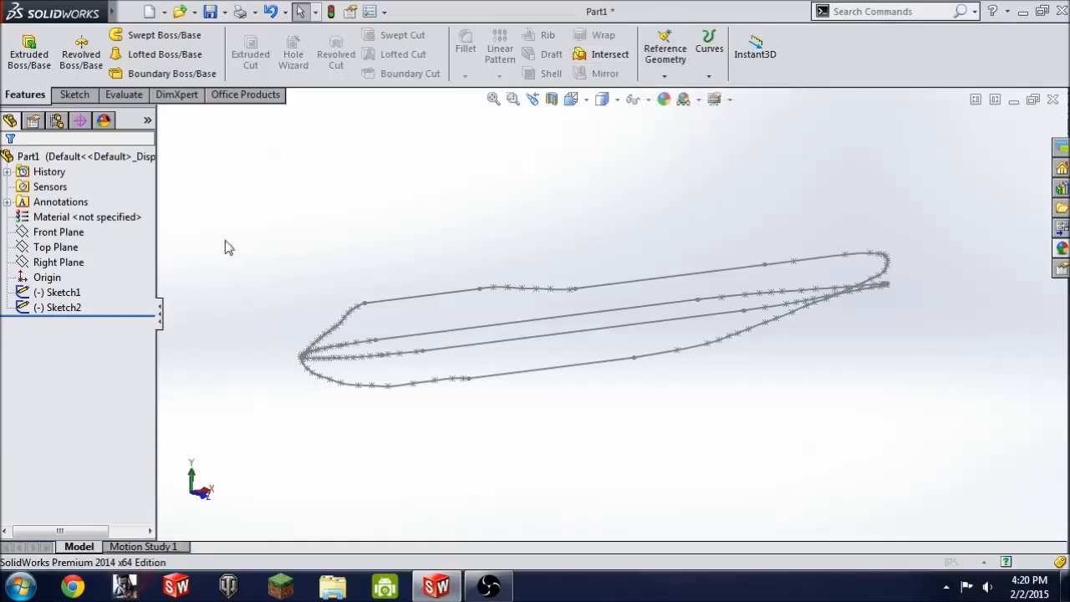
left_click(163, 117)
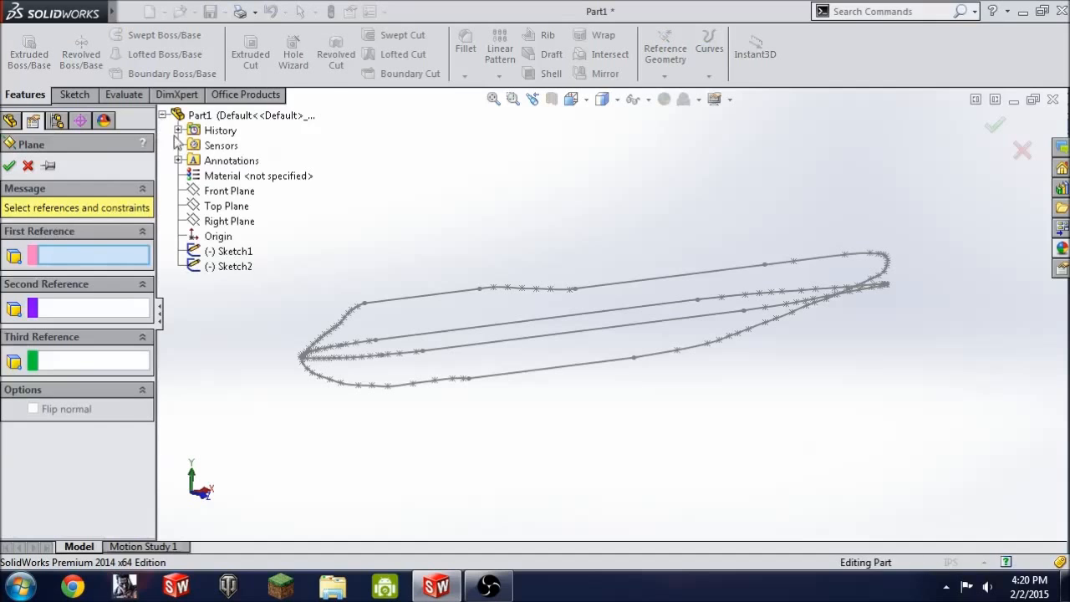
left_click(250, 219)
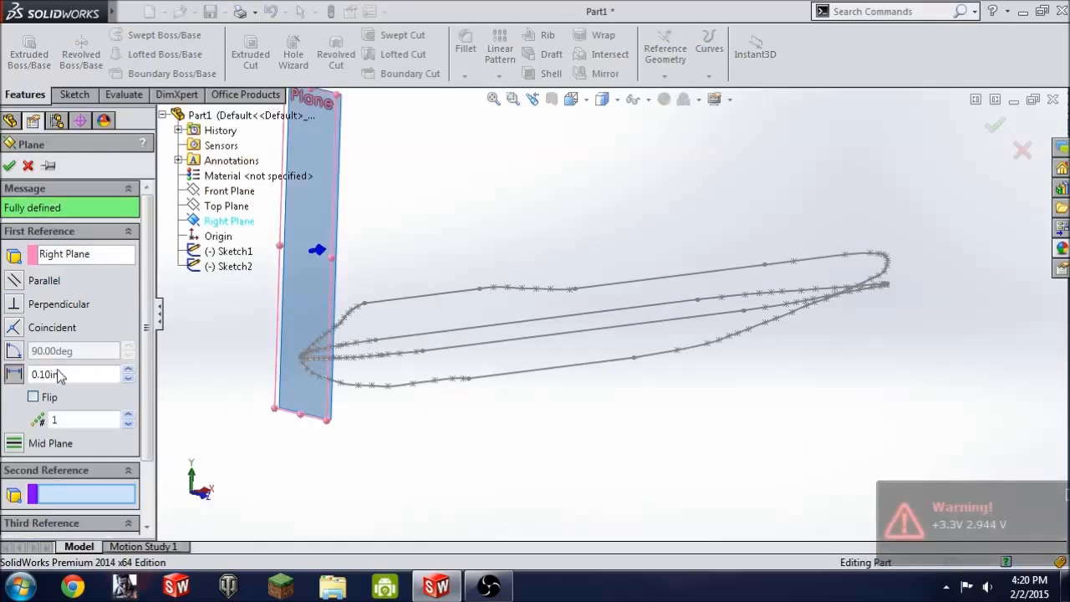
mouse_move(449, 428)
middle_mouse_down()
mouse_move(415, 431)
mouse_move(356, 468)
mouse_move(425, 386)
mouse_move(401, 362)
mouse_move(399, 375)
mouse_move(570, 329)
mouse_move(602, 332)
mouse_move(619, 318)
mouse_move(526, 354)
mouse_move(609, 334)
mouse_move(611, 282)
mouse_move(561, 287)
mouse_move(580, 273)
mouse_move(575, 294)
mouse_move(602, 279)
mouse_move(583, 306)
mouse_move(545, 264)
mouse_move(467, 328)
mouse_move(474, 303)
mouse_move(571, 354)
mouse_move(567, 327)
middle_mouse_up()
scroll(516, 368, "down", 3)
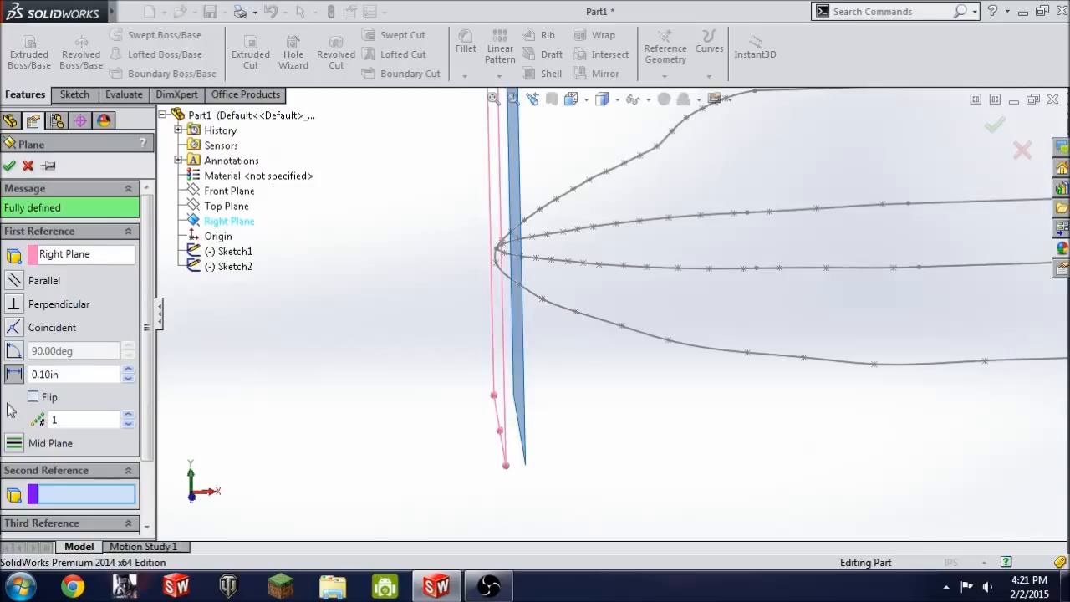
Step: Try 10, 15 and 113 as the number of offset planes across the nose
double_click(56, 418)
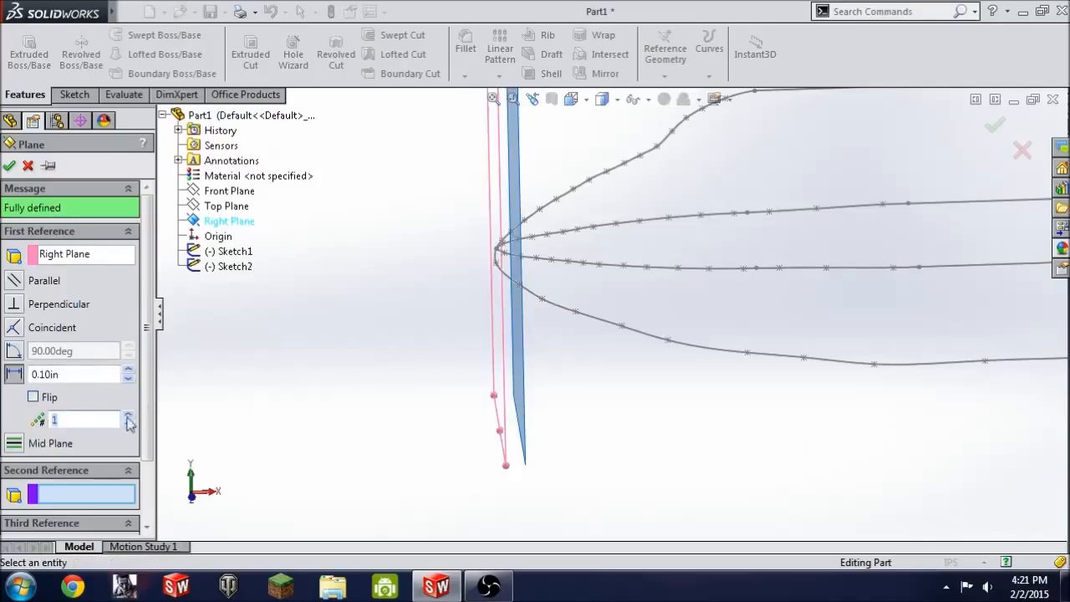
type("10")
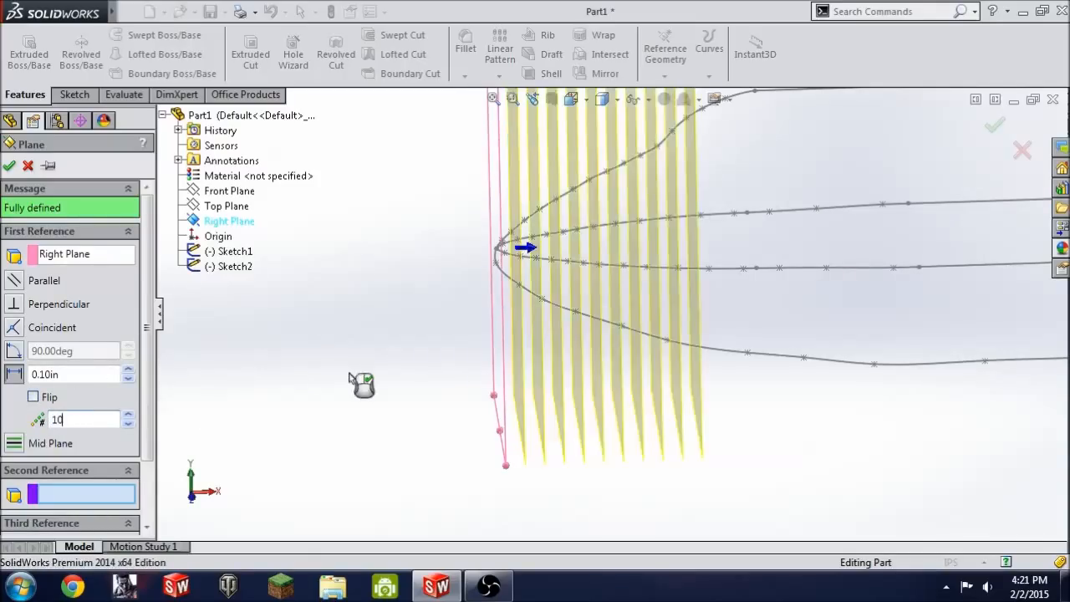
scroll(533, 382, "up", 8)
scroll(633, 378, "down", 5)
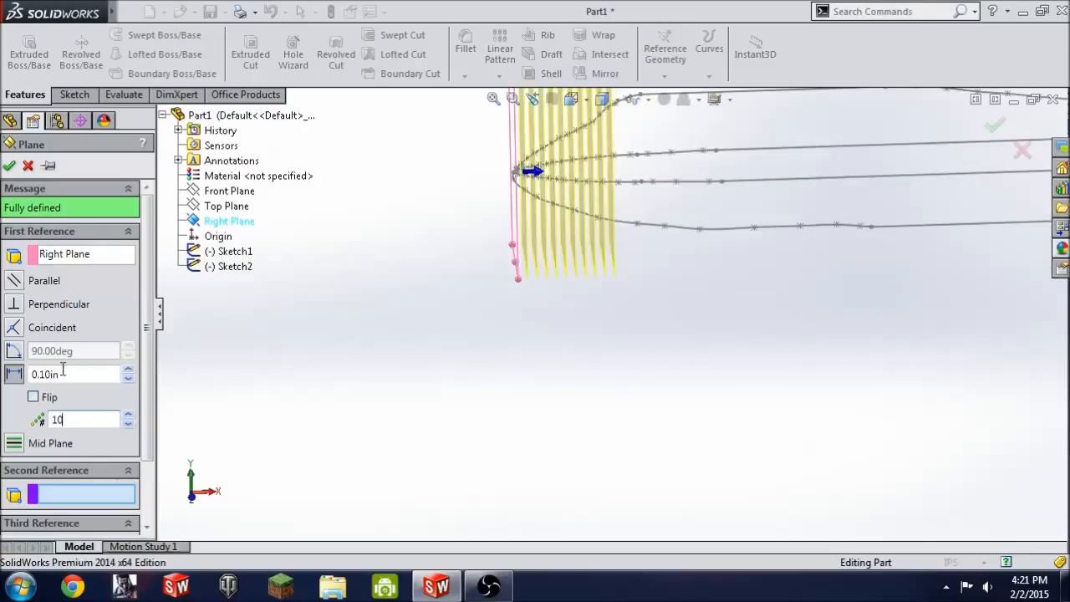
type("15")
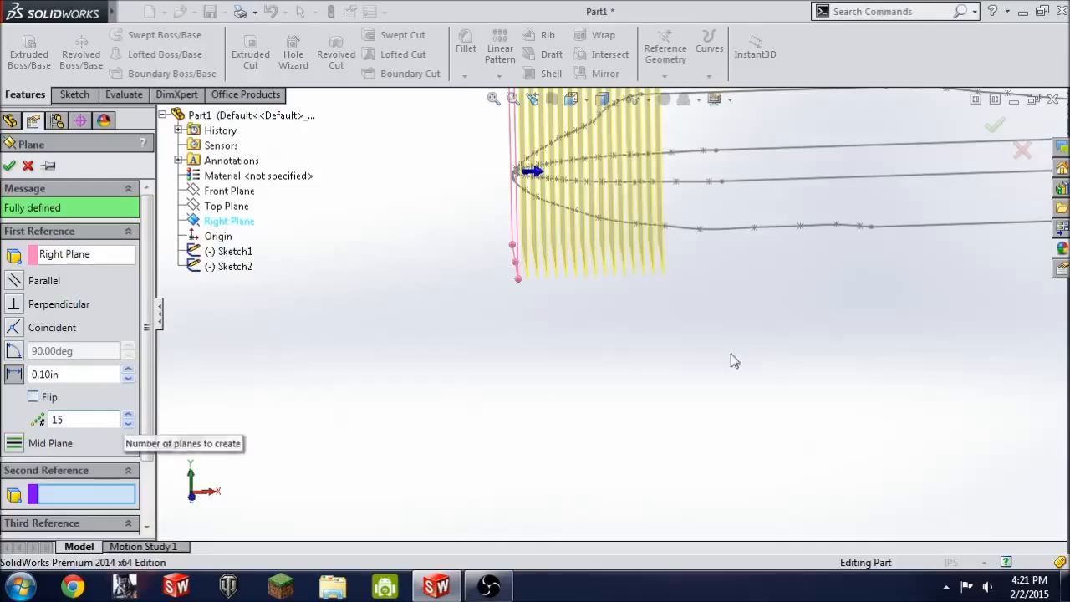
scroll(732, 356, "up", 3)
scroll(707, 291, "down", 1)
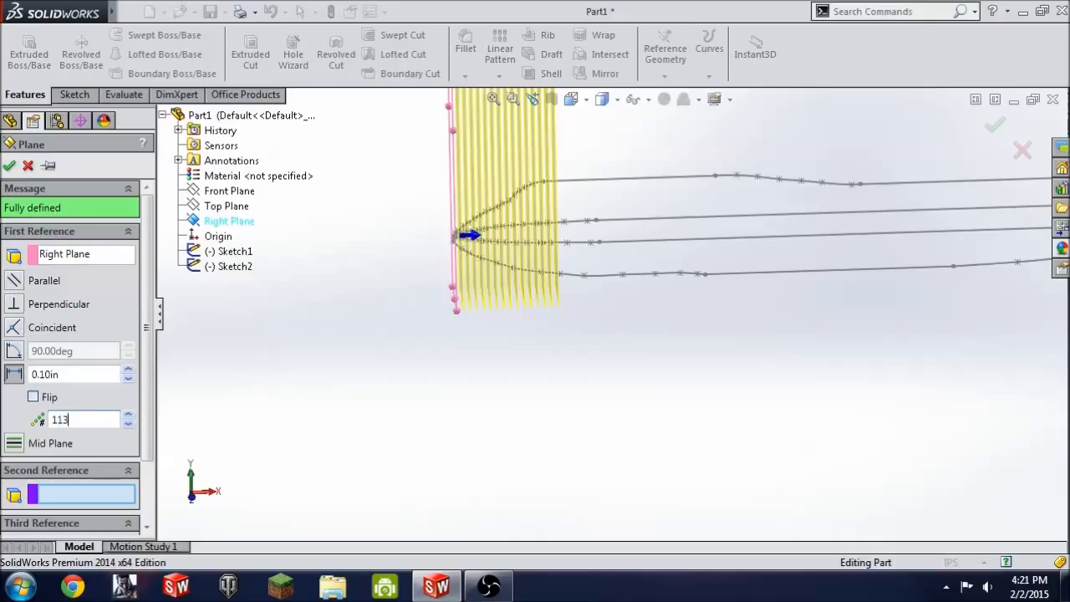
key("Return")
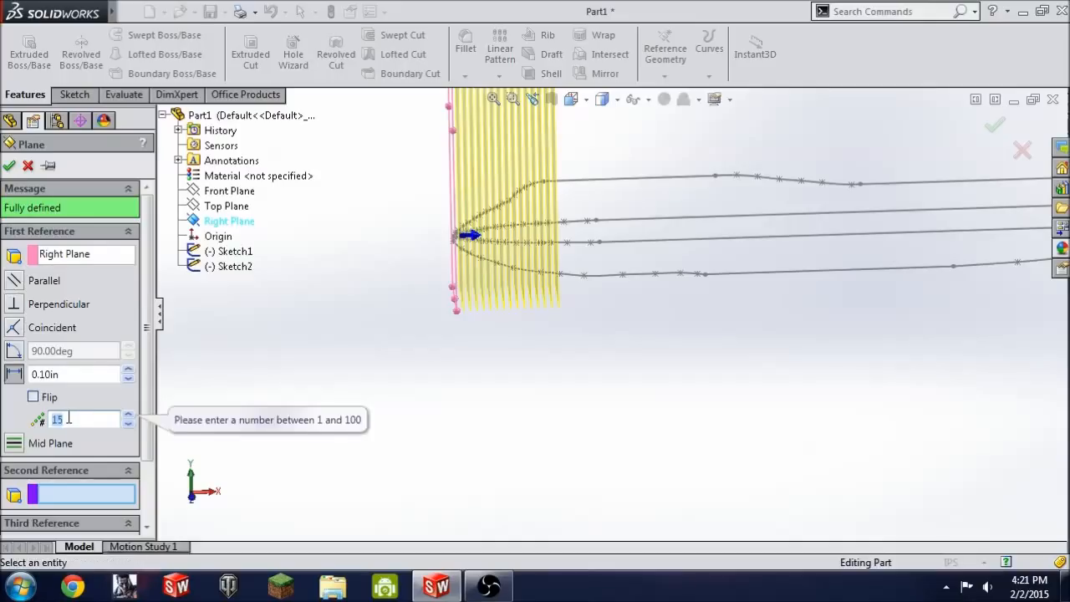
Step: Set the number of planes to 14 and create the series at 0.10 in spacing from the Right Plane
left_click(128, 424)
left_click(129, 424)
scroll(547, 263, "down", 3)
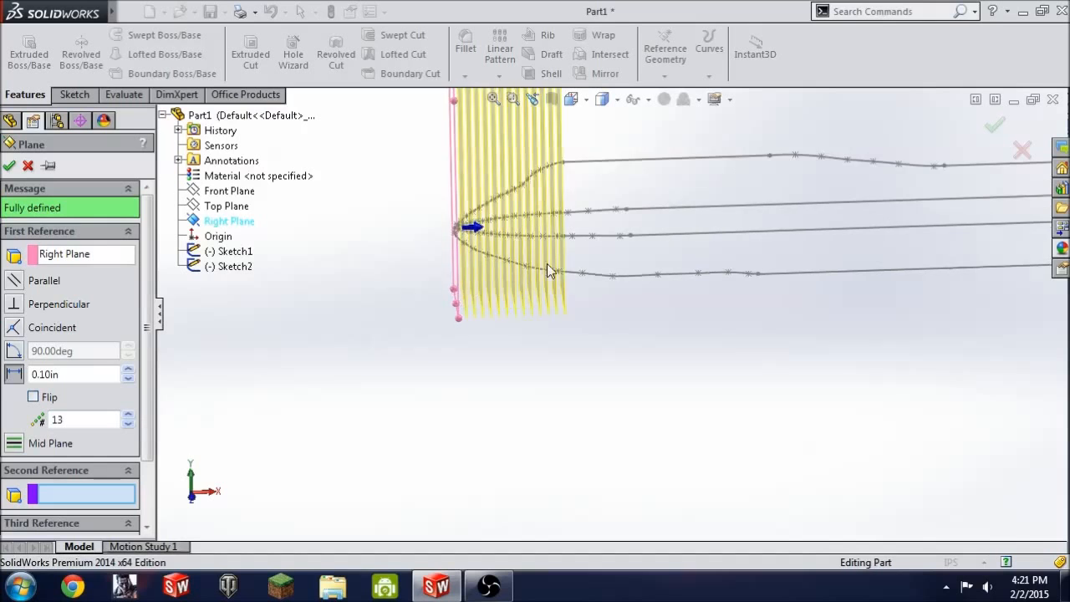
scroll(602, 205, "up", 4)
scroll(599, 224, "down", 4)
middle_click_drag(607, 331, 603, 290)
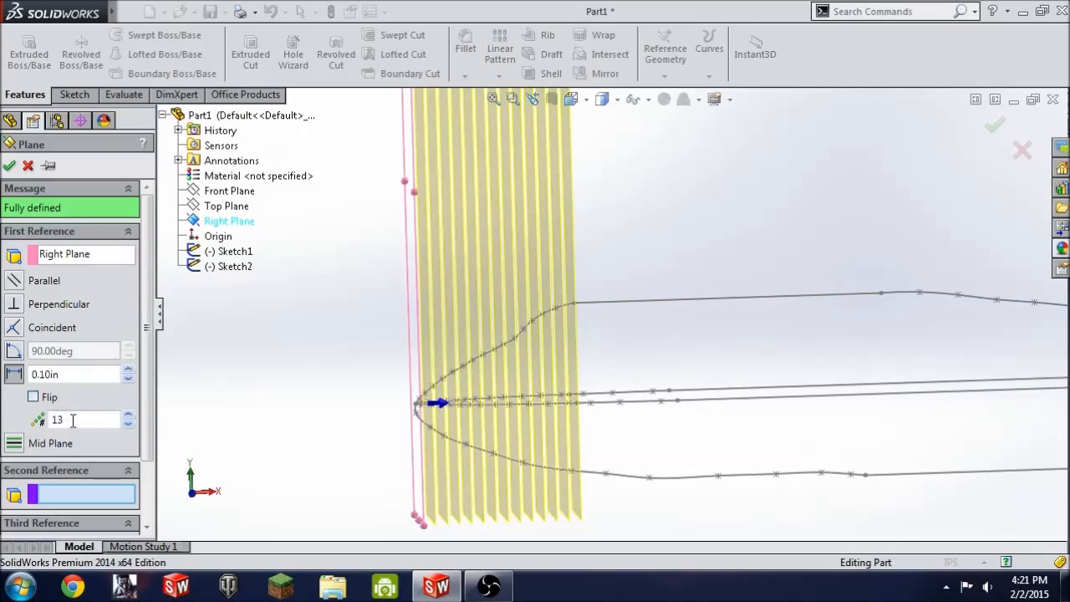
left_click(131, 415)
scroll(533, 436, "up", 3)
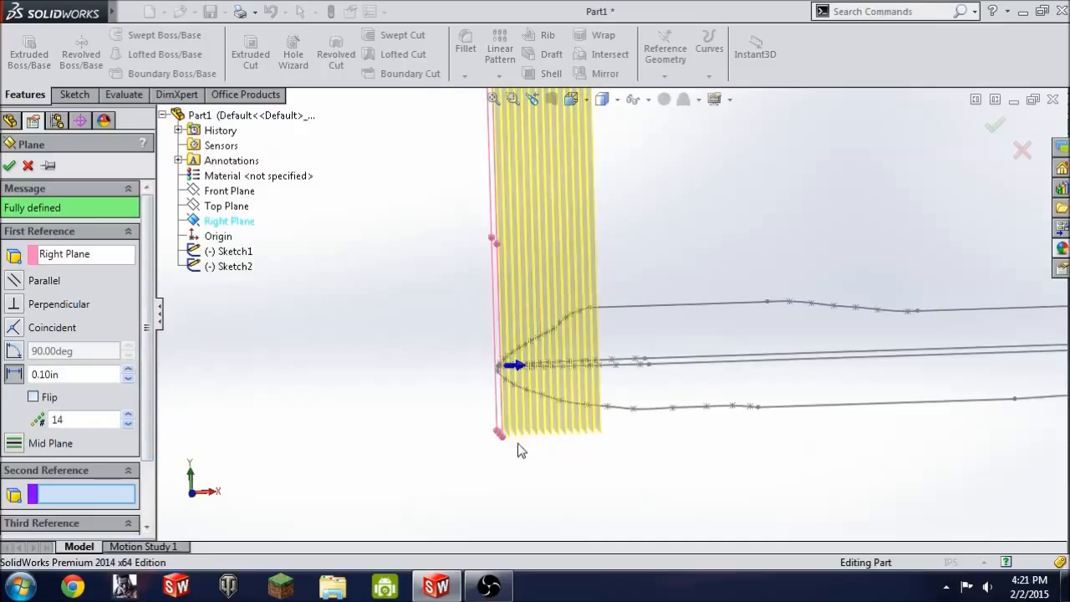
left_click(9, 166)
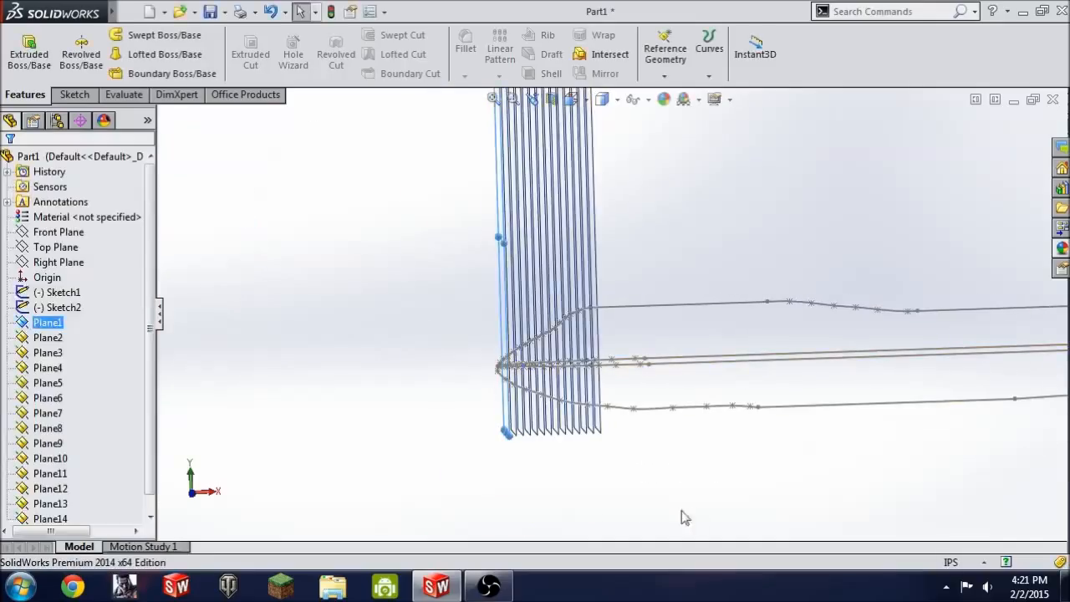
Step: Start a new sketch on the Right Plane
middle_click_drag(513, 452, 636, 372)
scroll(636, 372, "down", 2)
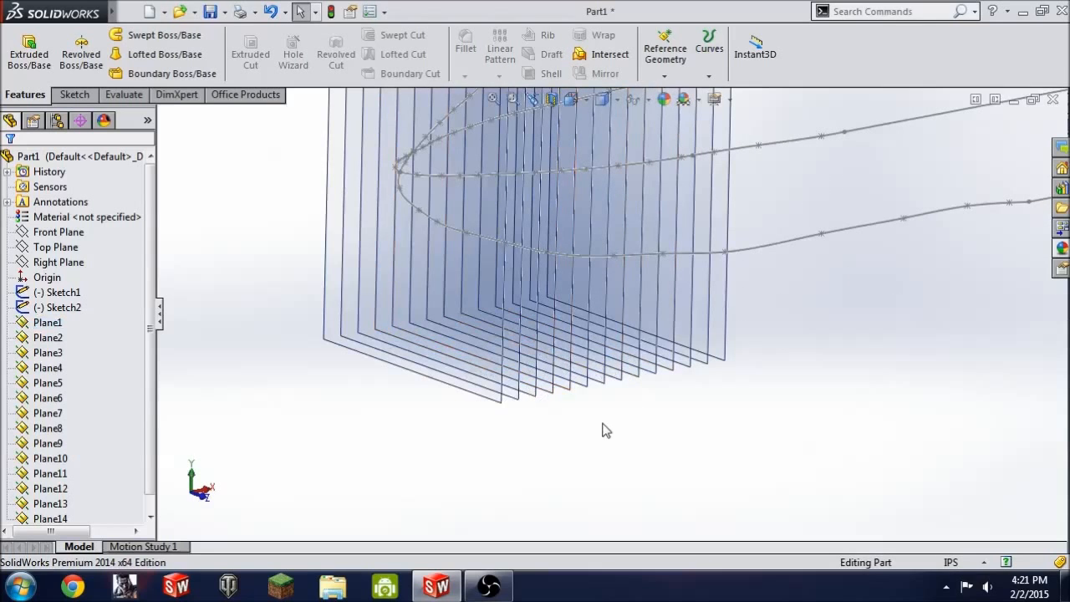
scroll(607, 430, "up", 5)
middle_click_drag(749, 361, 726, 328)
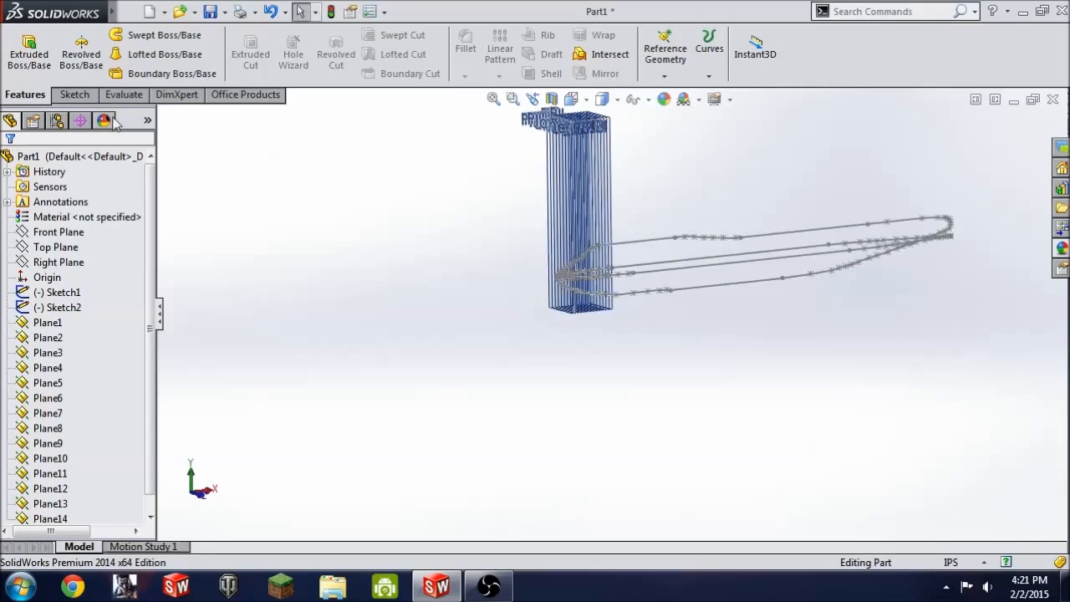
left_click(75, 95)
left_click(21, 48)
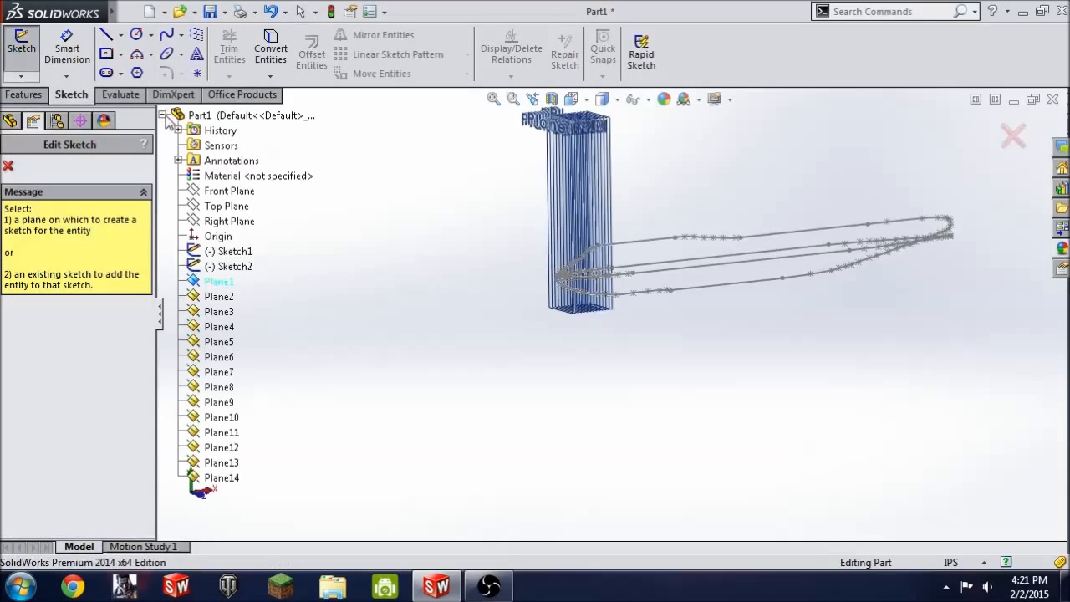
left_click(233, 222)
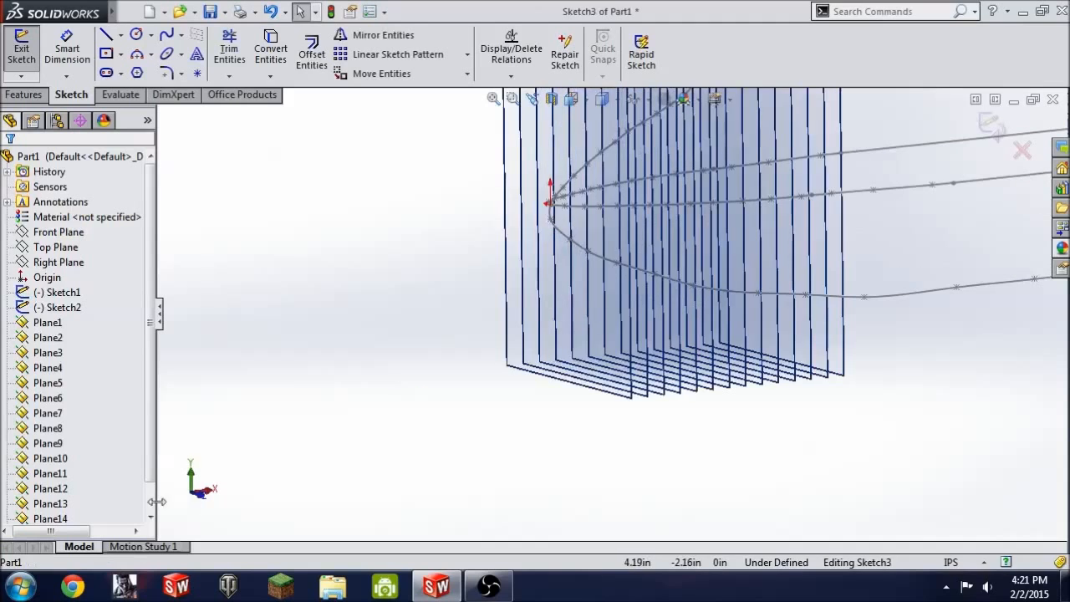
Step: Place a single sketch point on the origin in the Right Plane sketch and close the sketch
key("space")
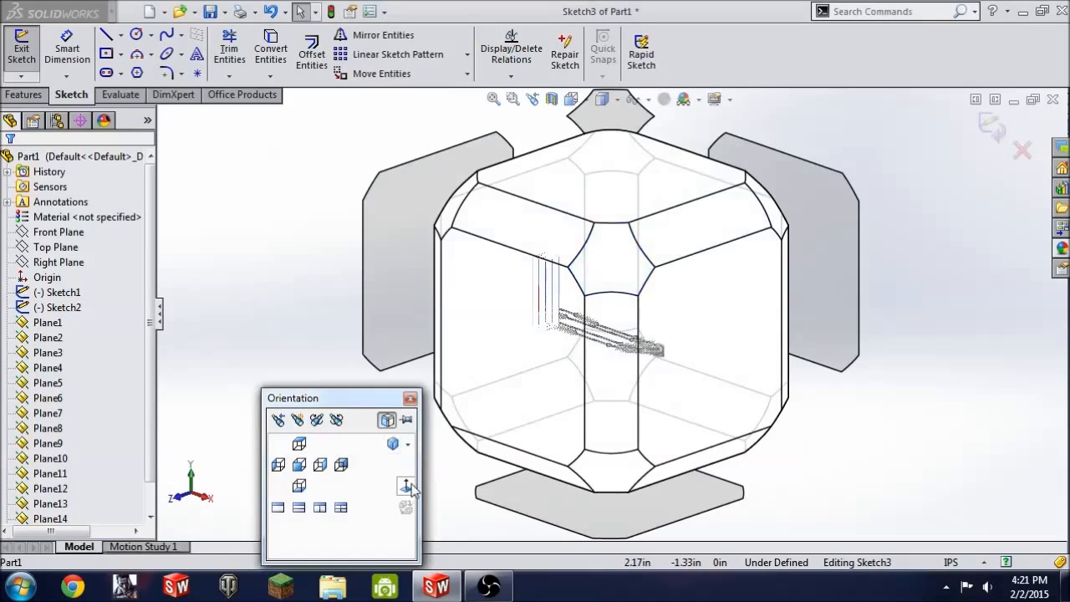
left_click(407, 486)
scroll(614, 427, "down", 5)
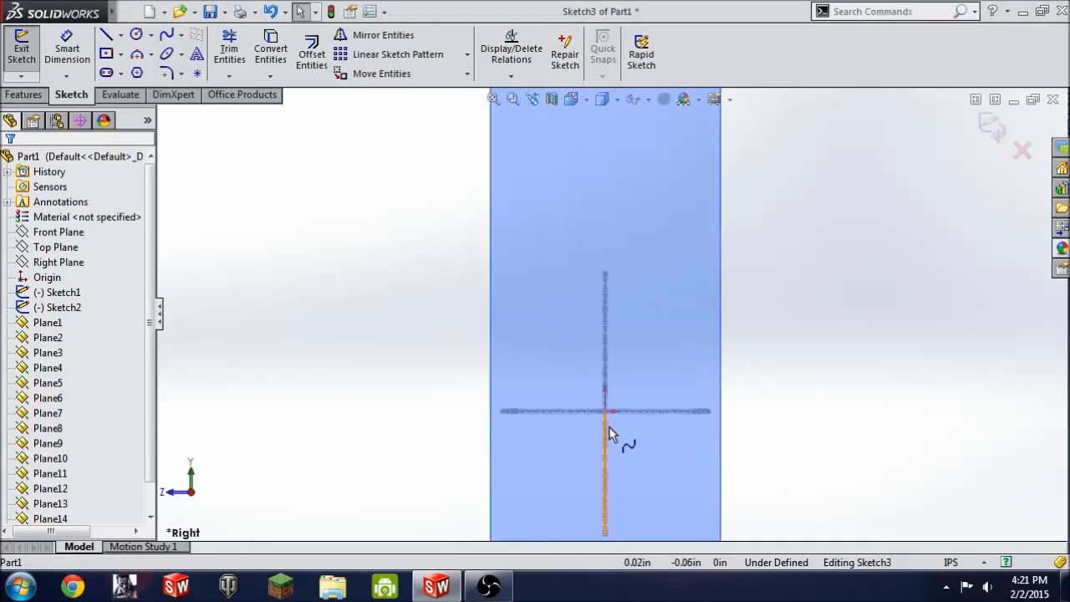
left_click(198, 73)
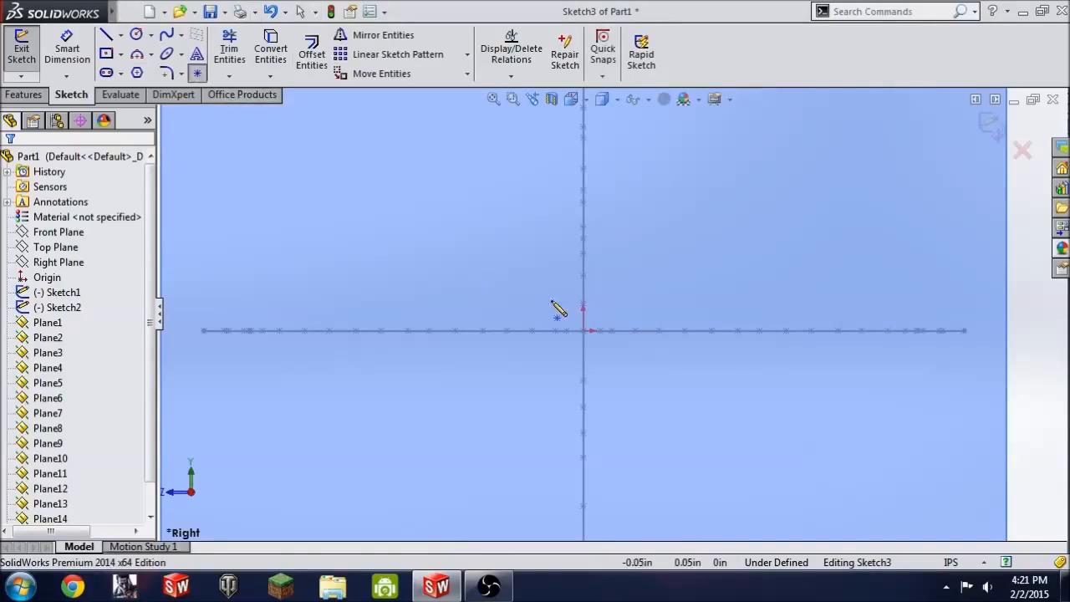
left_click(584, 331)
left_click(10, 168)
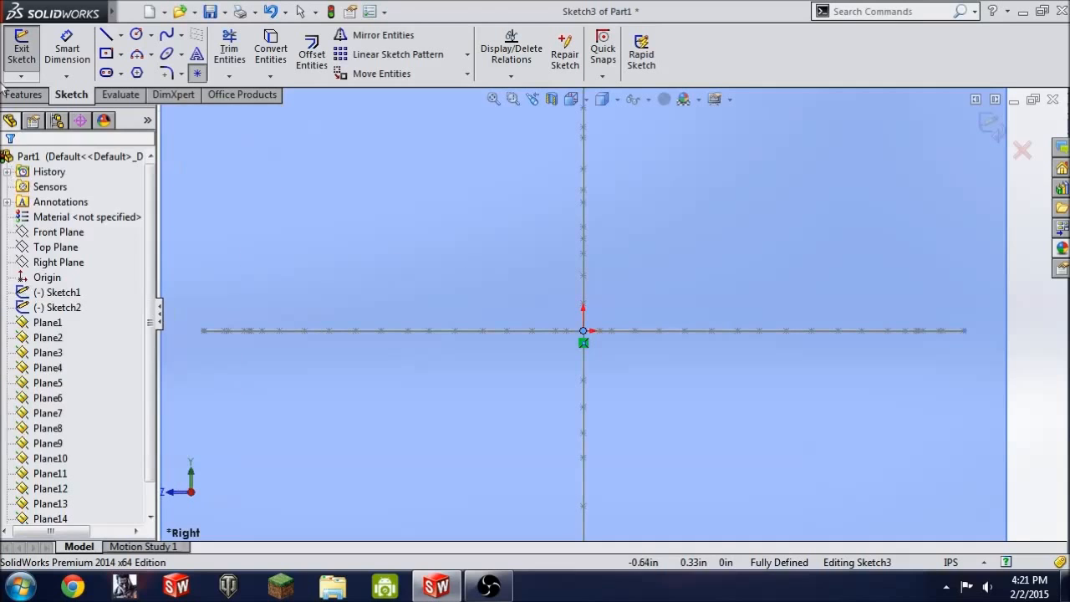
left_click(20, 49)
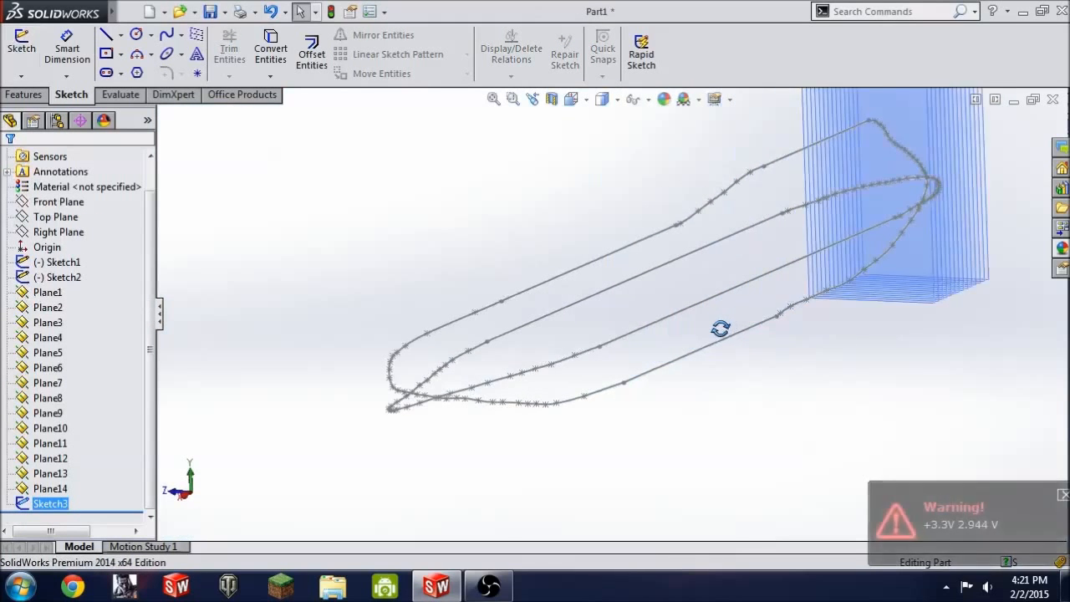
Step: Start a new sketch on Plane1, the first offset plane behind the nose tip, and view it from the left side
scroll(804, 271, "down", 5)
mouse_move(804, 271)
middle_mouse_down()
mouse_move(737, 292)
mouse_move(767, 270)
mouse_move(657, 359)
mouse_move(650, 513)
mouse_move(487, 378)
middle_mouse_up()
scroll(734, 291, "up", 9)
scroll(487, 379, "down", 10)
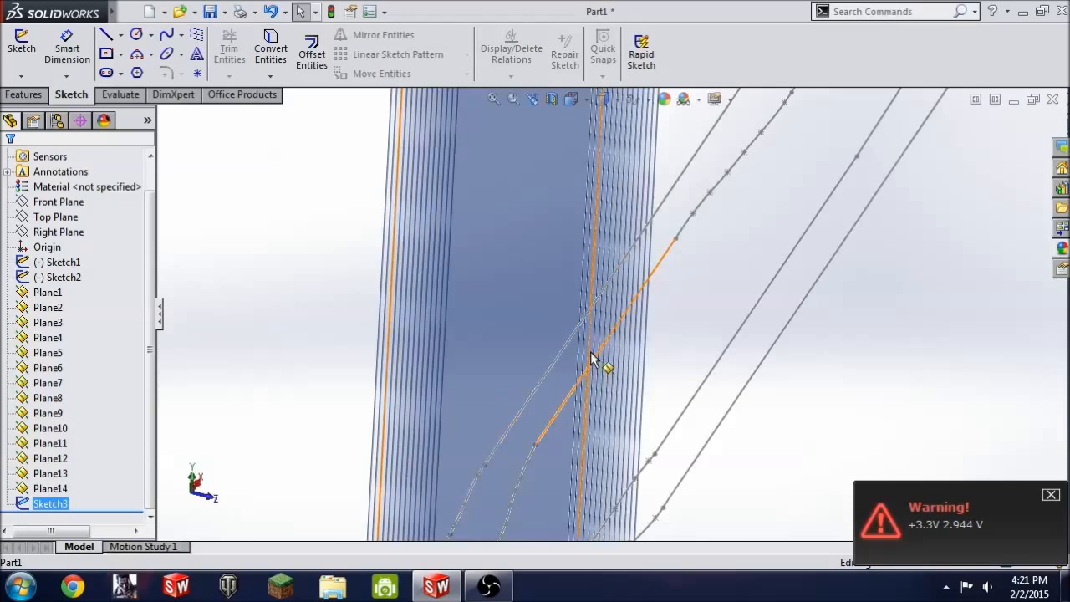
scroll(594, 352, "down", 2)
scroll(601, 347, "up", 6)
scroll(586, 393, "down", 6)
scroll(576, 412, "up", 8)
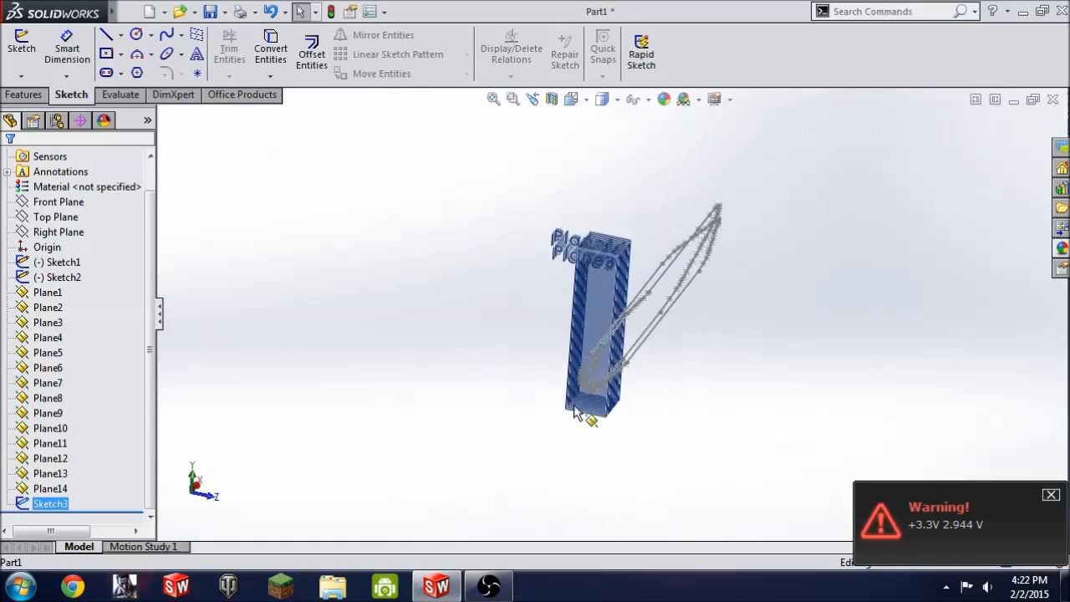
scroll(575, 411, "down", 6)
left_click(512, 361)
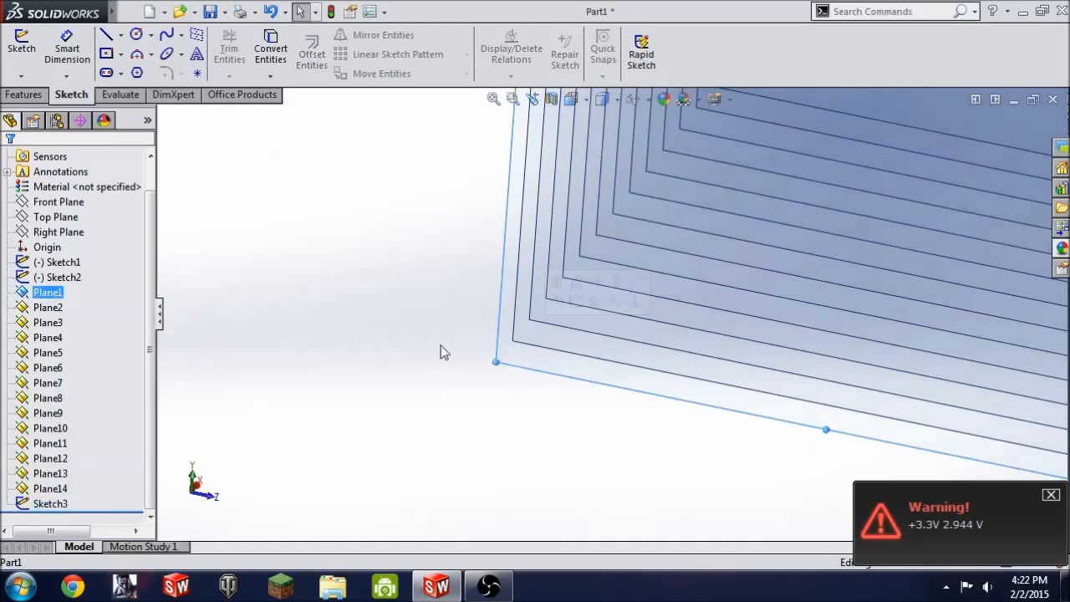
left_click(442, 351)
key("space")
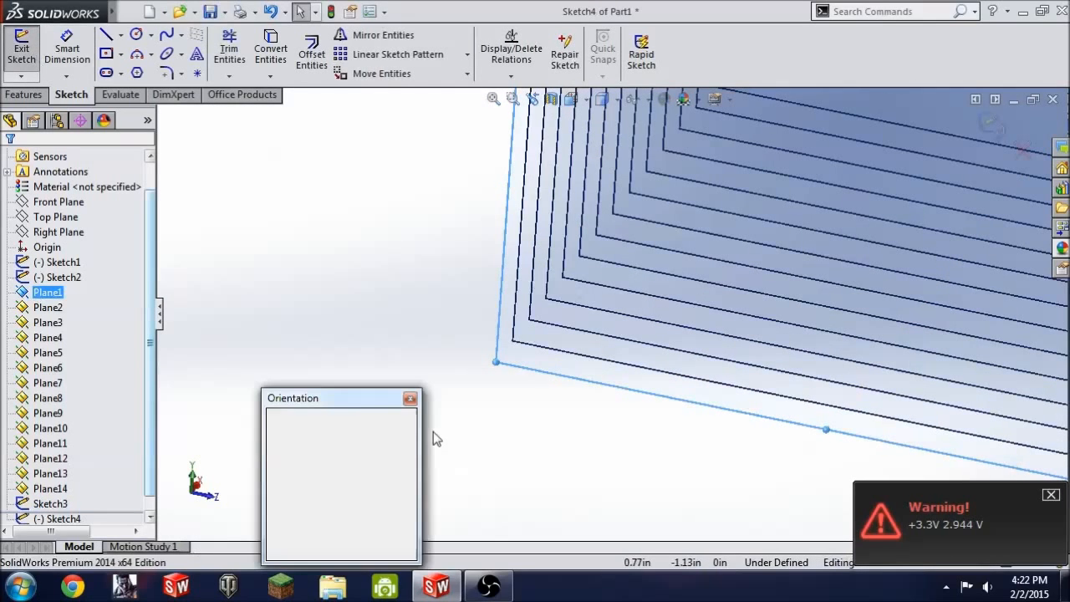
left_click(285, 475)
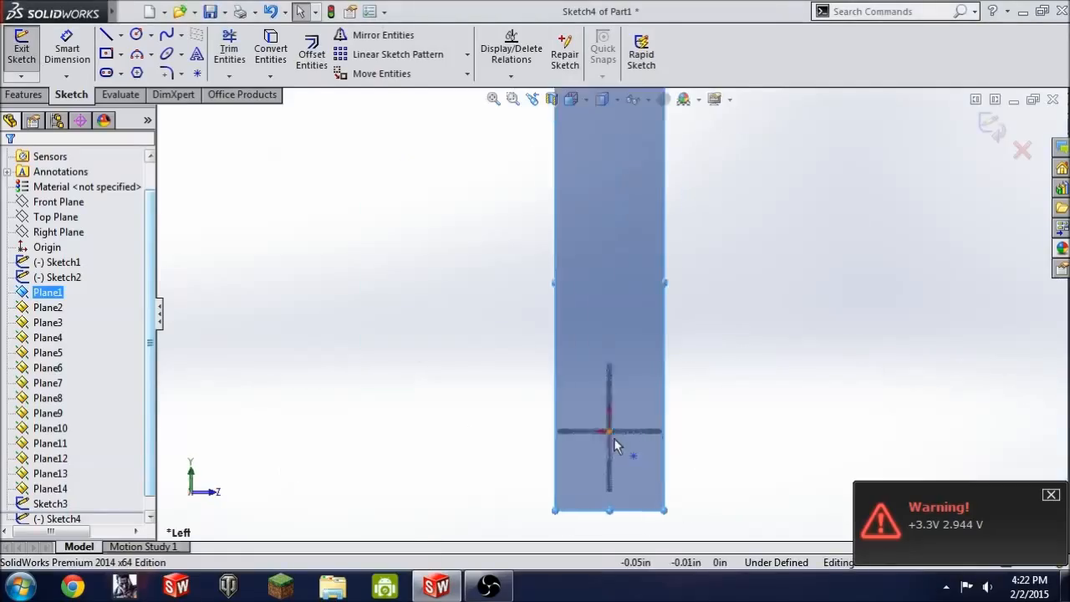
Step: Sketch a closed four-point spline around the origin, about 0.33 in wide and 0.36 in tall, with its points on the outline axes
left_click(182, 36)
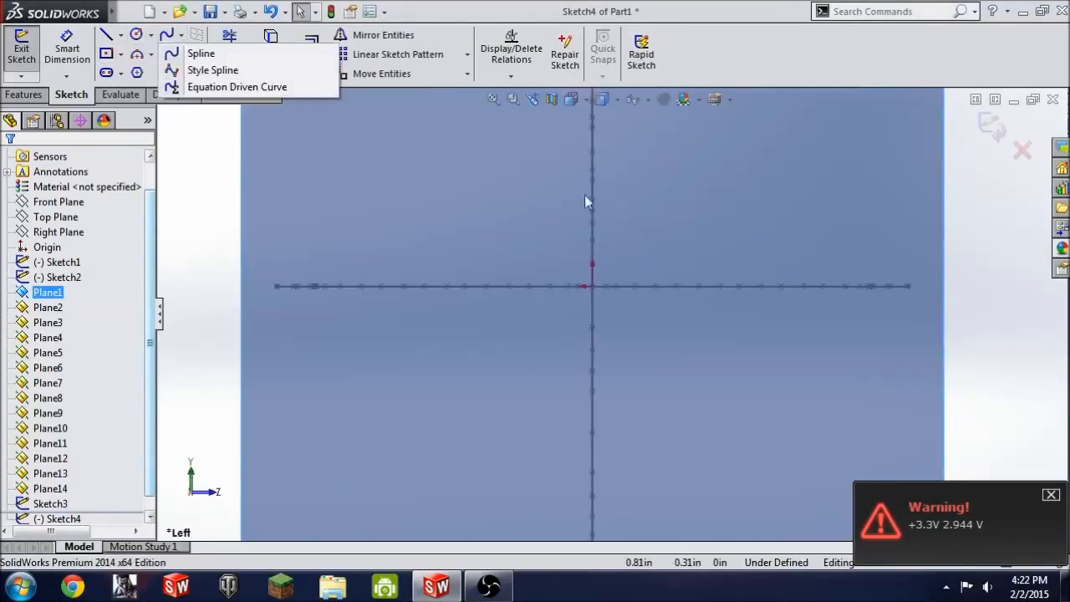
left_click(199, 54)
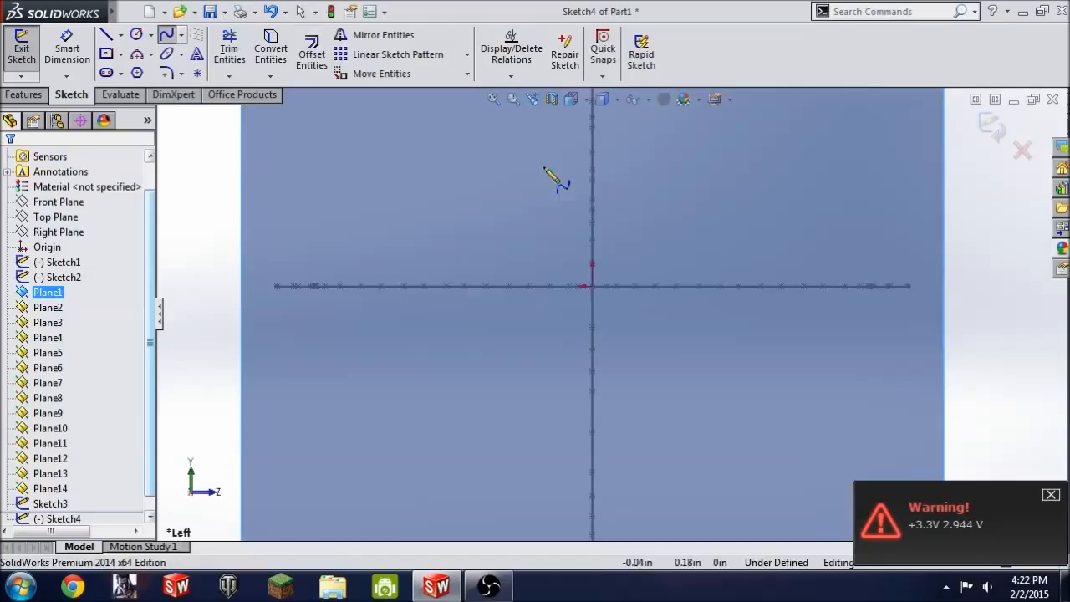
left_click(594, 185)
left_click(691, 286)
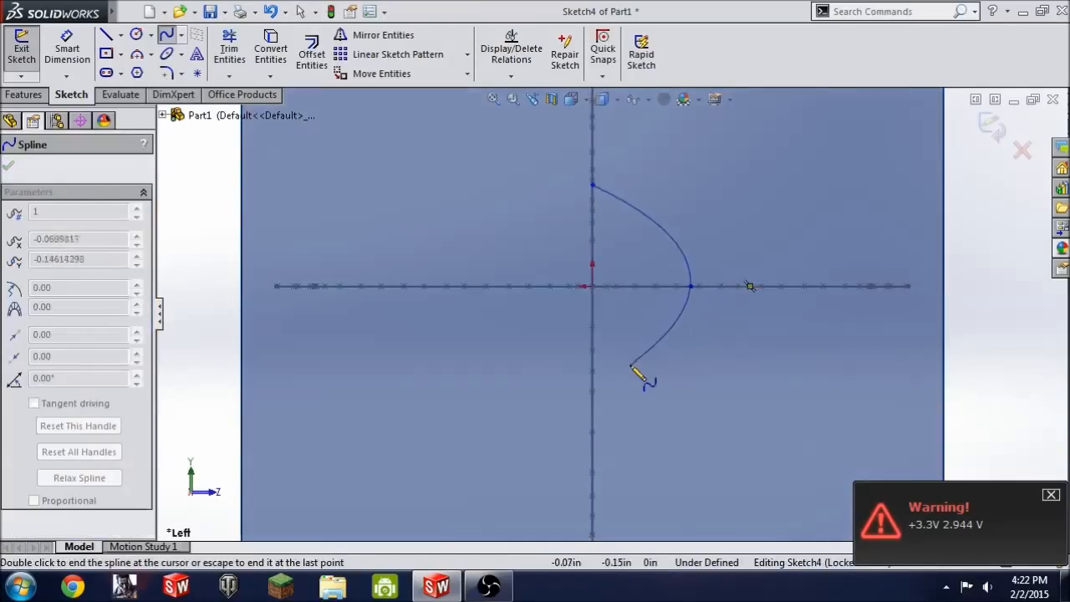
left_click(594, 379)
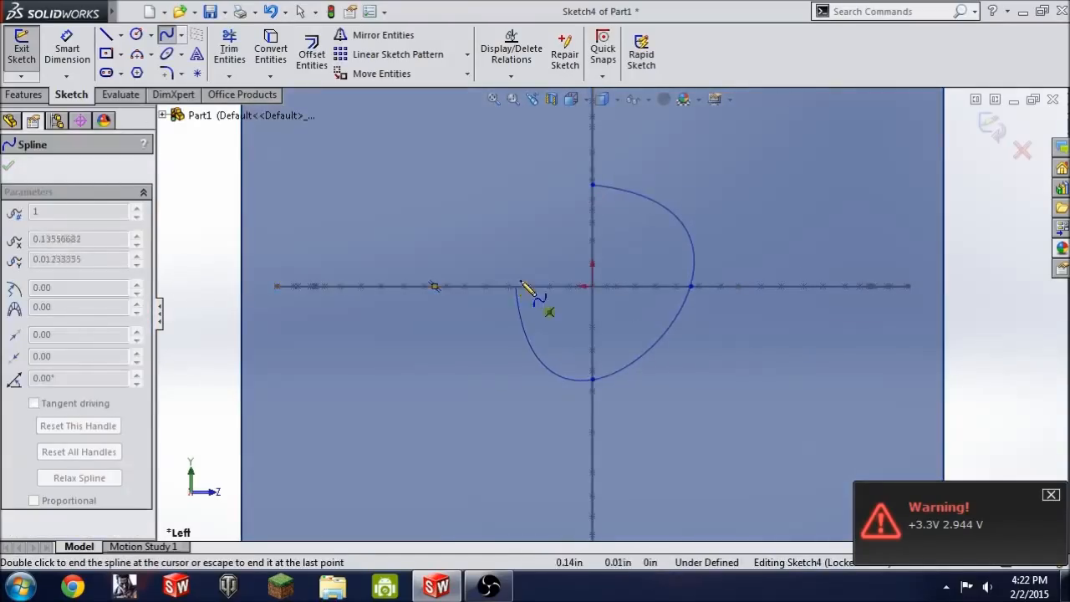
left_click(516, 286)
left_click(591, 186)
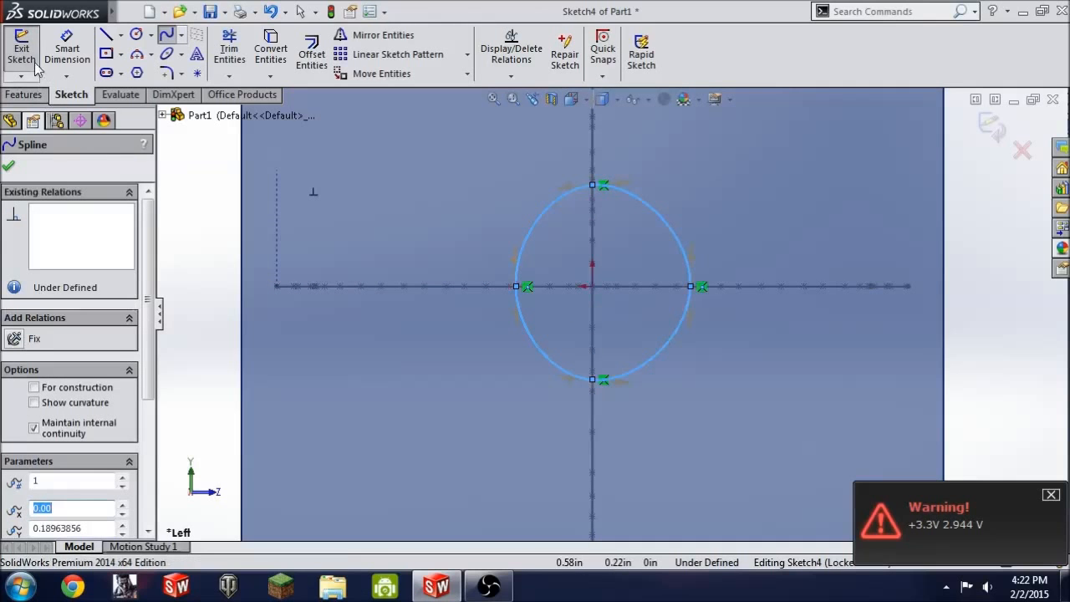
left_click(16, 168)
Step: Add a Pierce relation between the cross-section's top point and the upper side-view outline spline
scroll(642, 320, "up", 9)
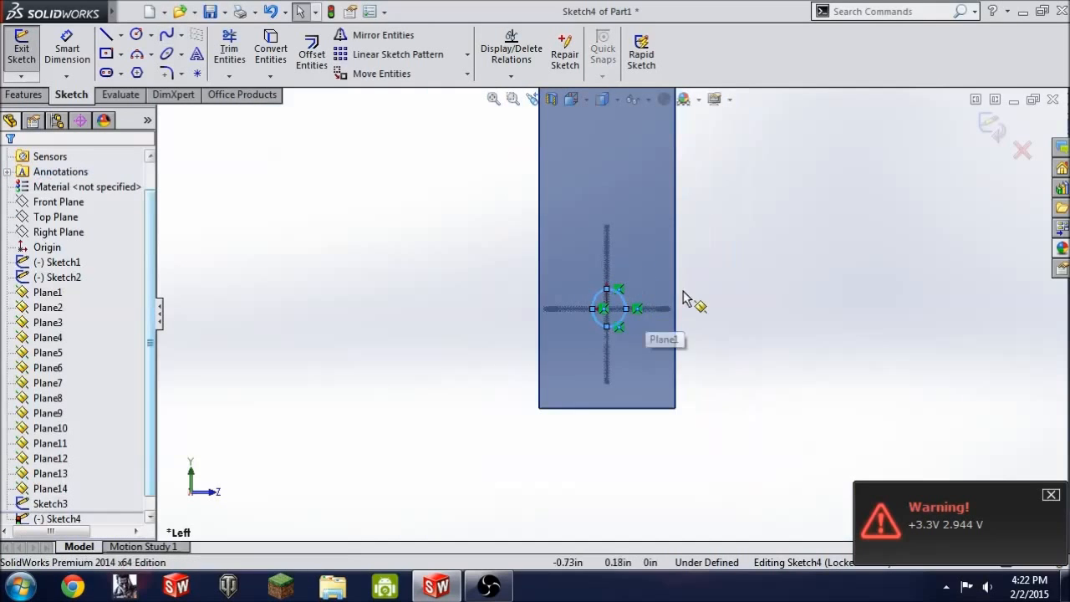
middle_click_drag(683, 294, 659, 324)
scroll(627, 289, "down", 3)
scroll(626, 294, "down", 6)
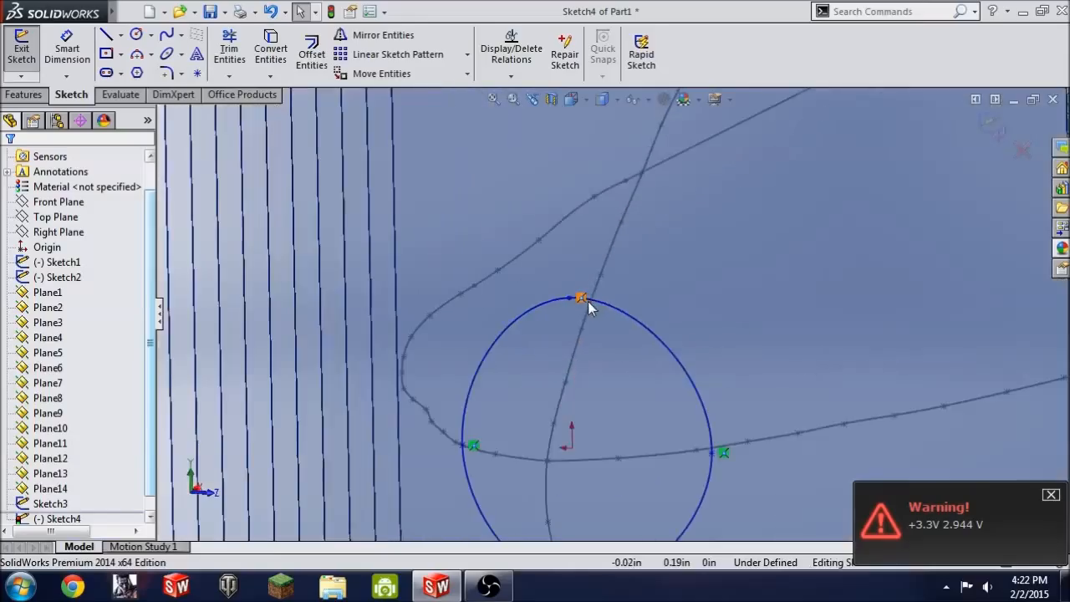
left_click(570, 300)
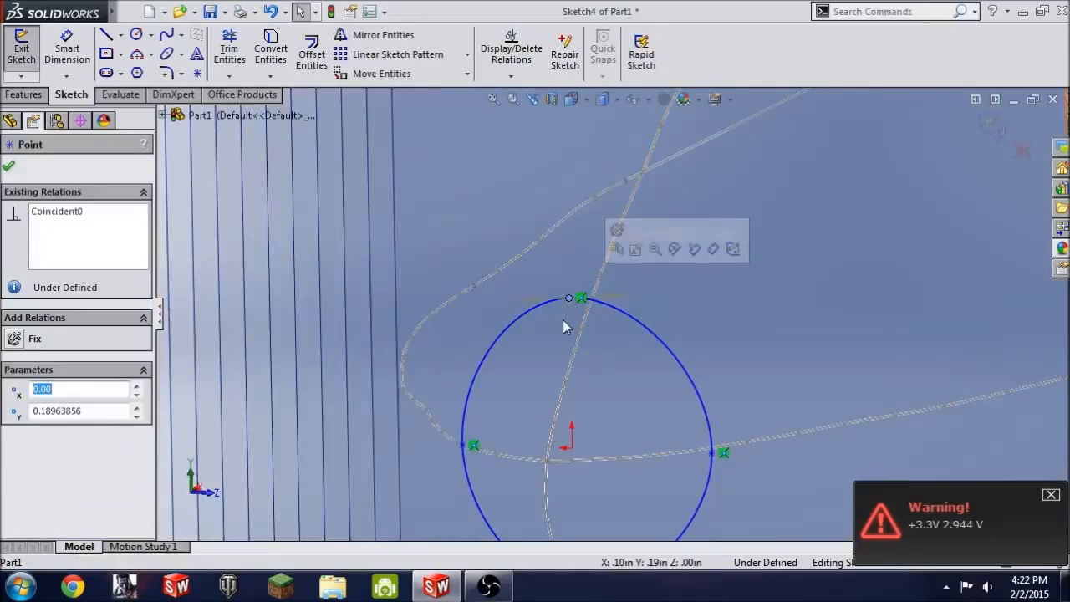
left_click(572, 375, "ctrl")
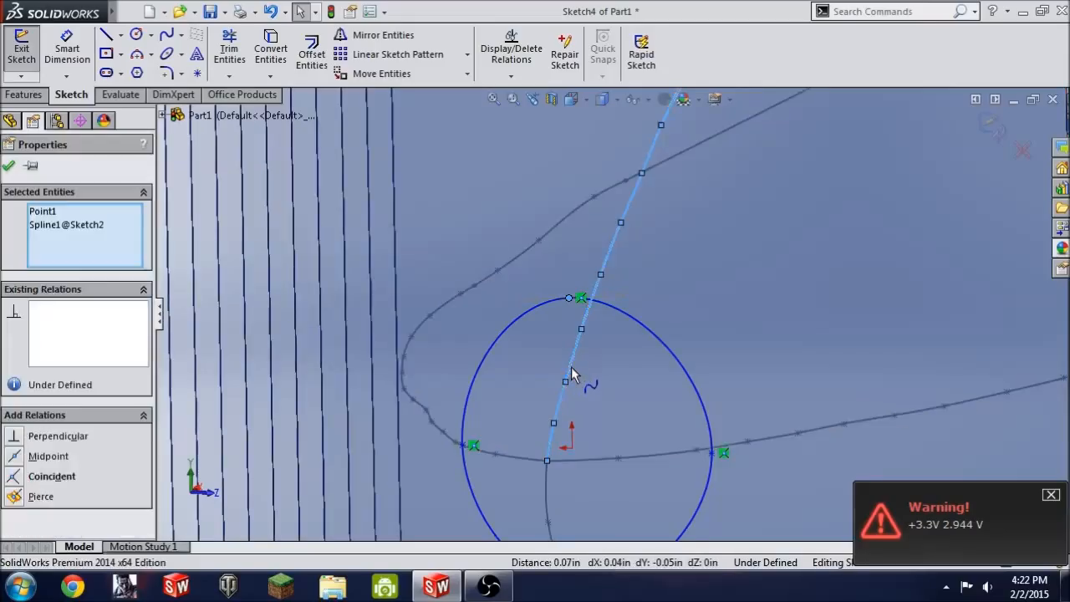
left_click(17, 497)
left_click(10, 167)
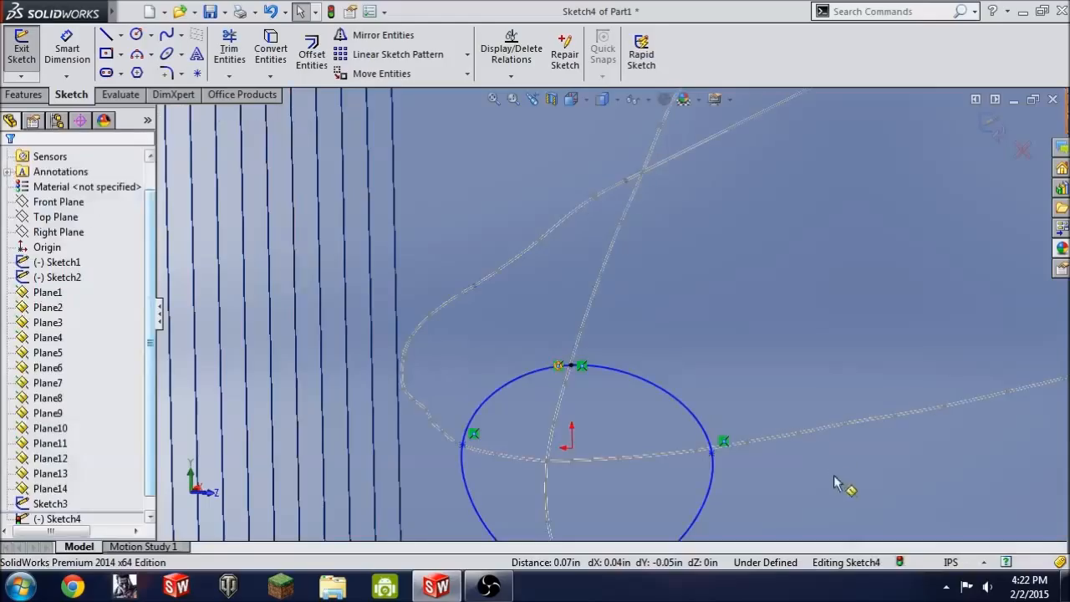
left_click(712, 453)
left_click(686, 464, "ctrl")
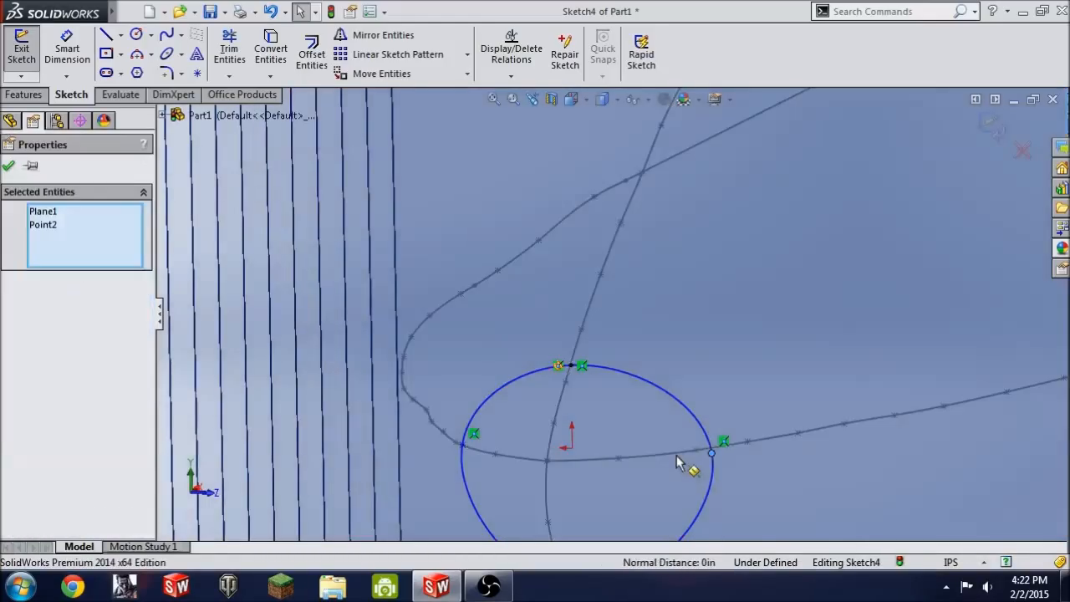
key("Escape")
left_click(711, 454)
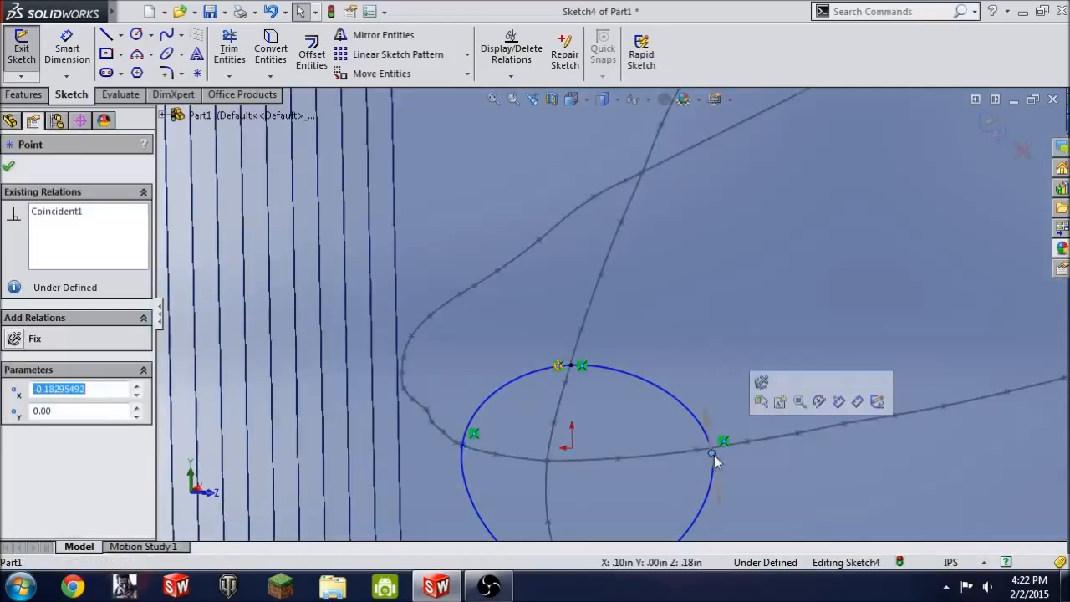
left_click(675, 461, "ctrl")
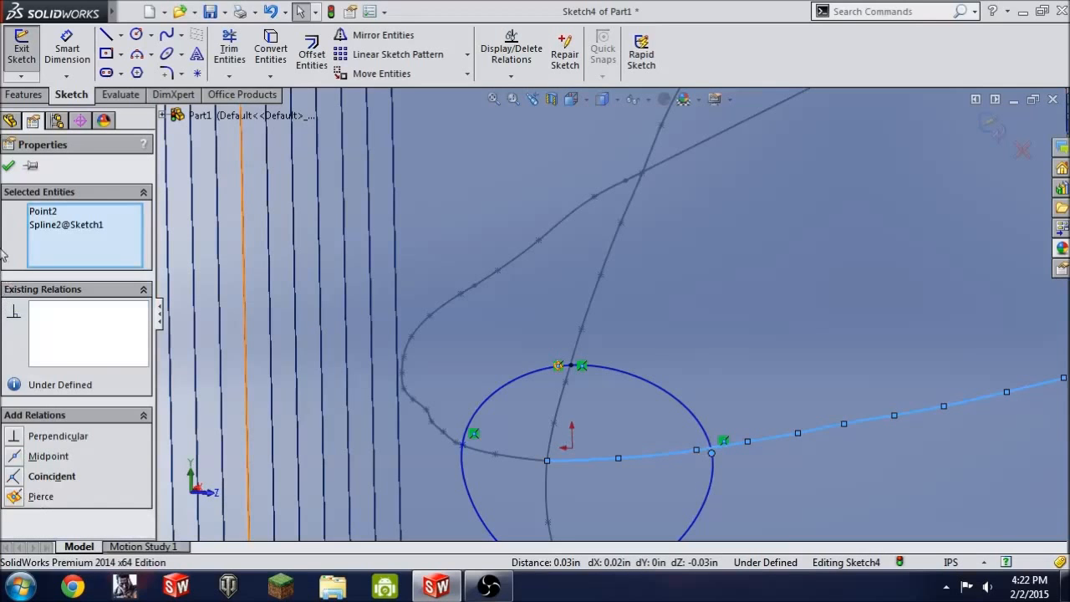
left_click(9, 169)
Step: Add a Pierce relation between the cross-section's side point on the positive Z side and the top-view outline spline there
scroll(529, 368, "up", 4)
scroll(653, 372, "down", 5)
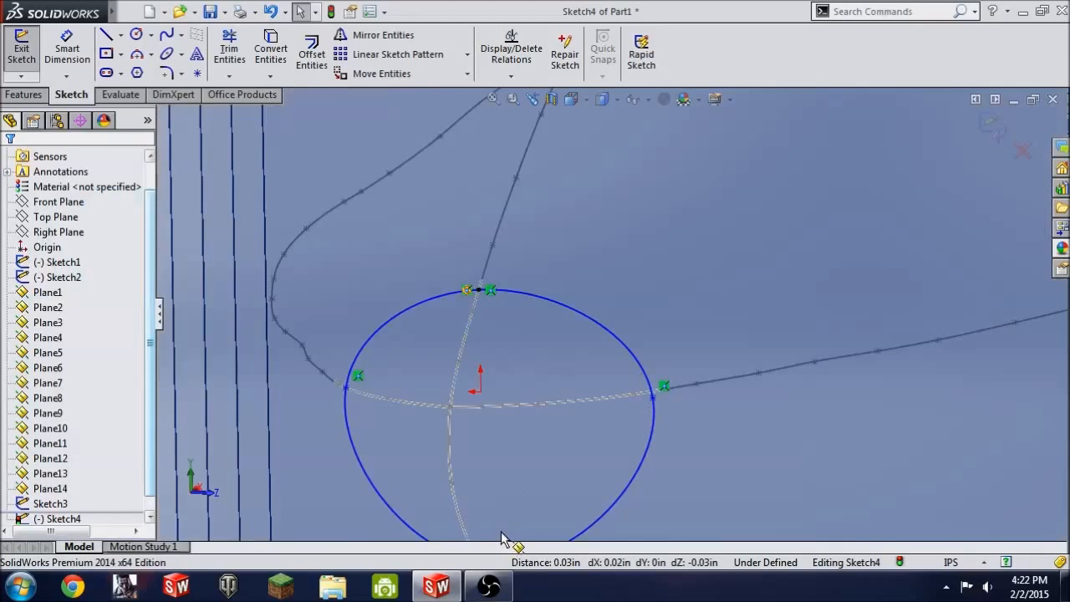
scroll(543, 468, "up", 4)
scroll(629, 341, "down", 2)
scroll(628, 341, "down", 3)
left_click(640, 361)
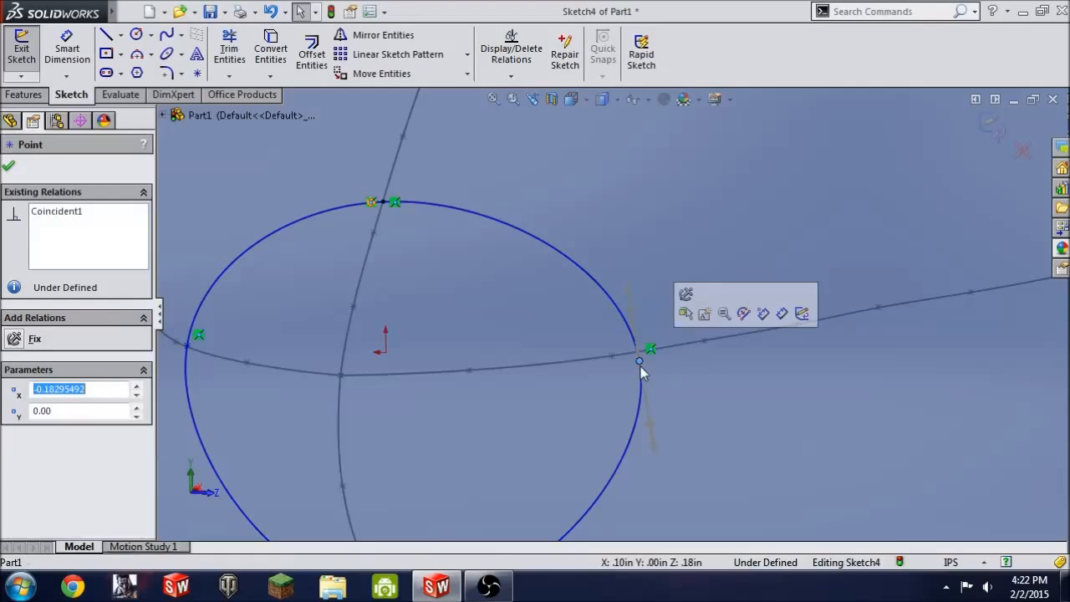
left_click(571, 369, "ctrl")
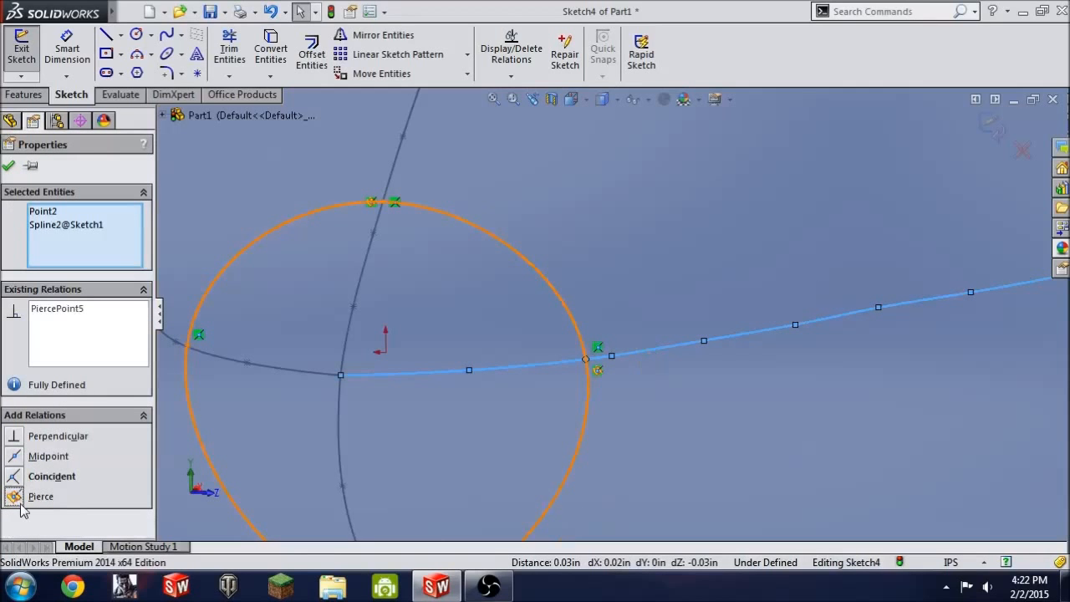
left_click(8, 169)
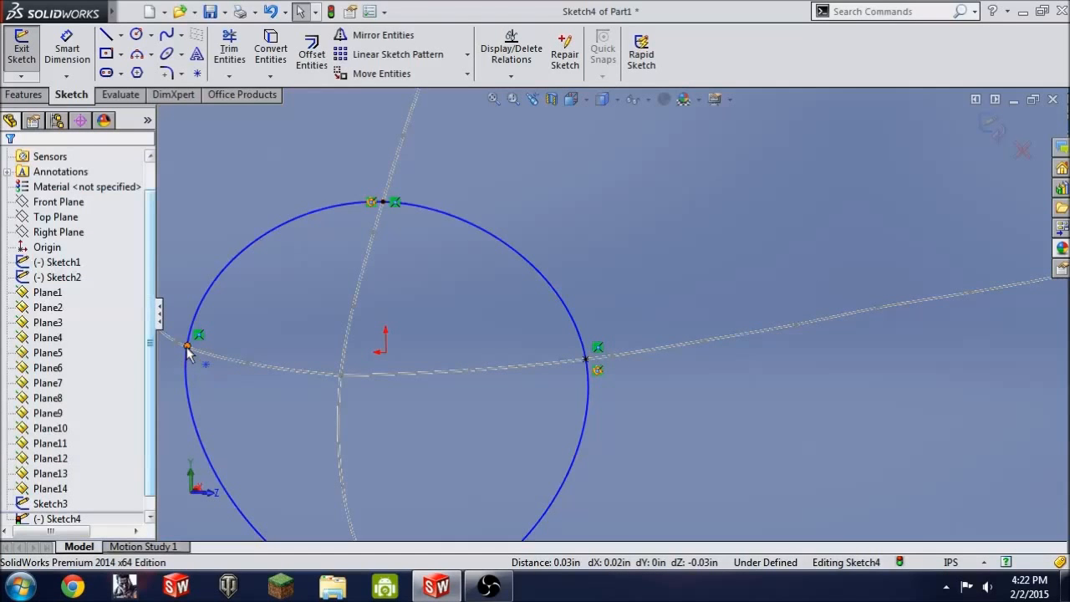
Step: Add a Pierce relation between the opposite side point of the cross-section and the other top-view outline spline
left_click(189, 347)
left_click(212, 360, "ctrl")
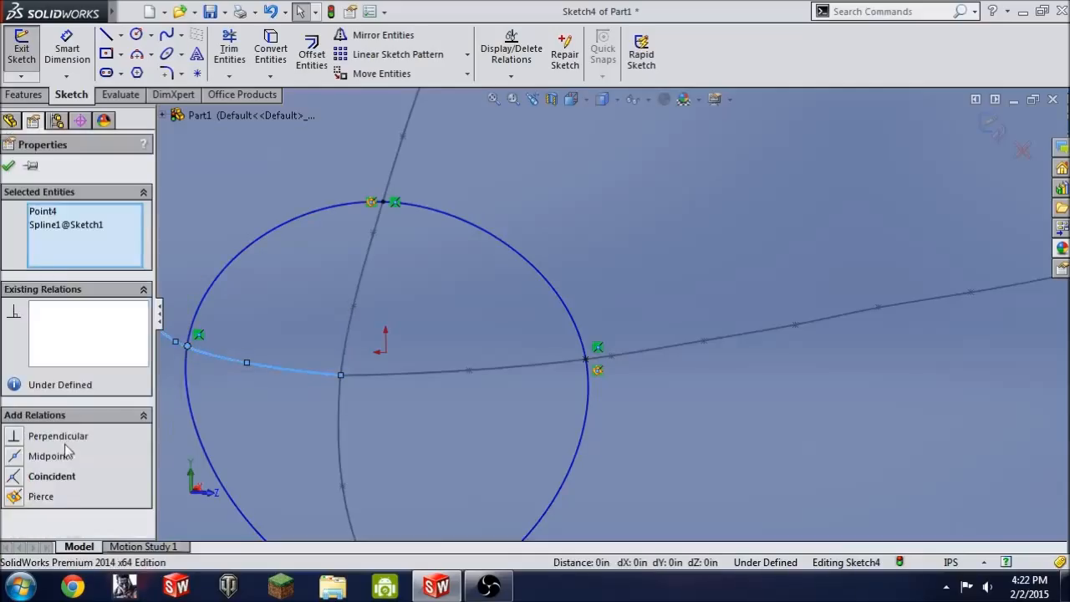
left_click(33, 497)
Step: Pierce the cross-section's bottom point onto the lower side-view outline spline and close the sketch
scroll(262, 410, "up", 4)
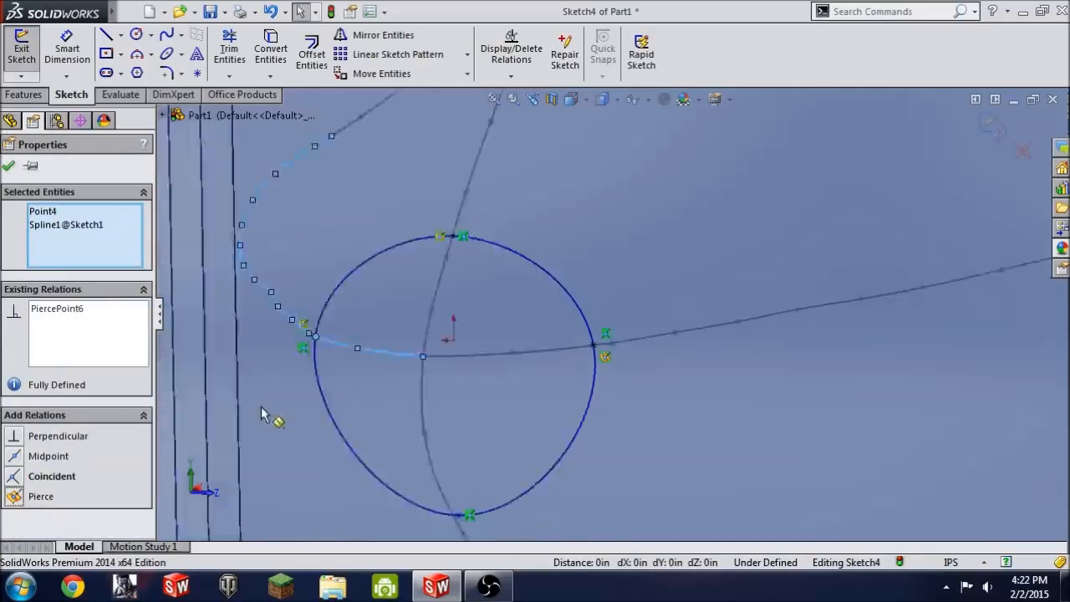
scroll(456, 451, "down", 4)
left_click(574, 456)
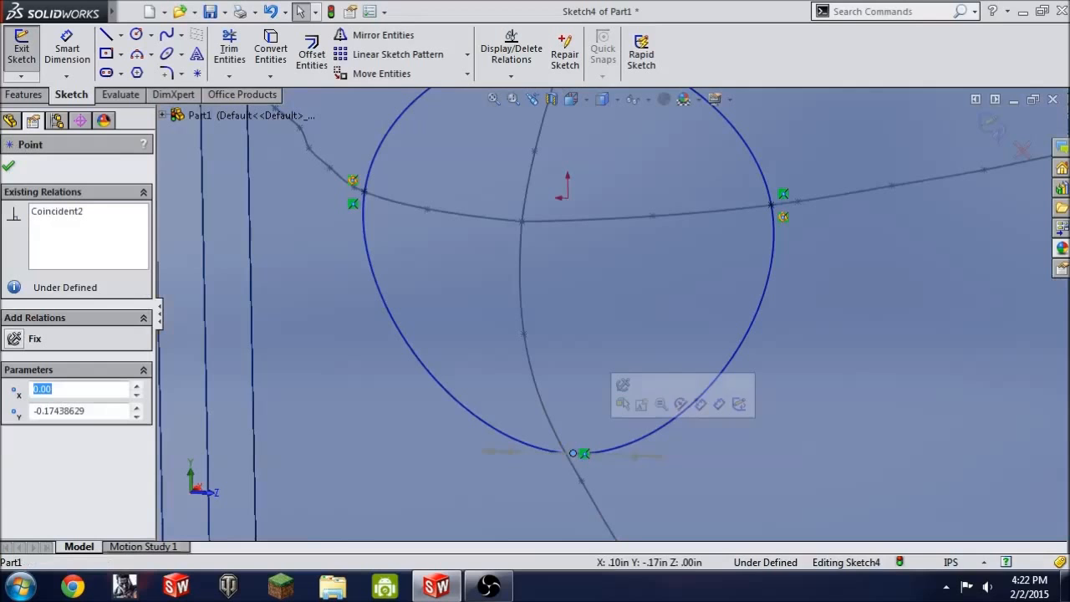
left_click(578, 470, "ctrl")
left_click(14, 500)
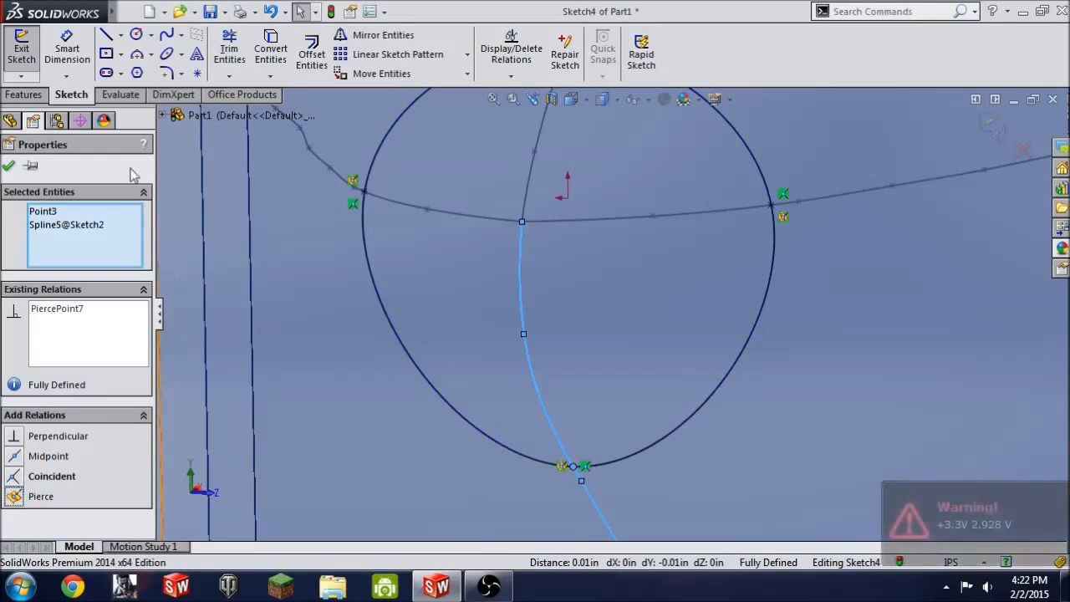
left_click(8, 166)
scroll(525, 240, "up", 6)
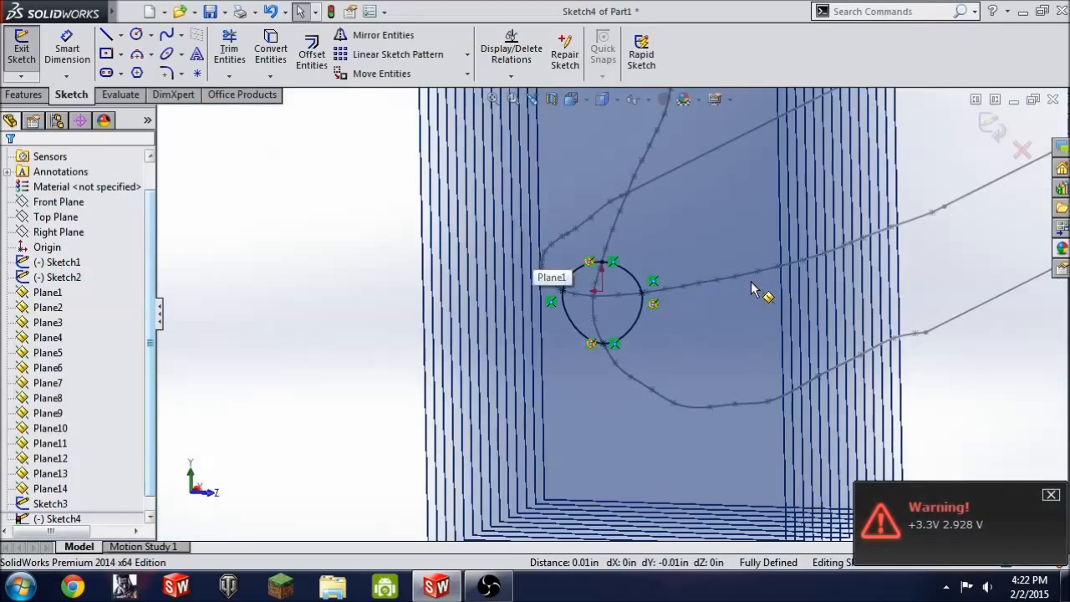
scroll(751, 288, "down", 2)
middle_click_drag(711, 255, 681, 263)
scroll(638, 293, "up", 3)
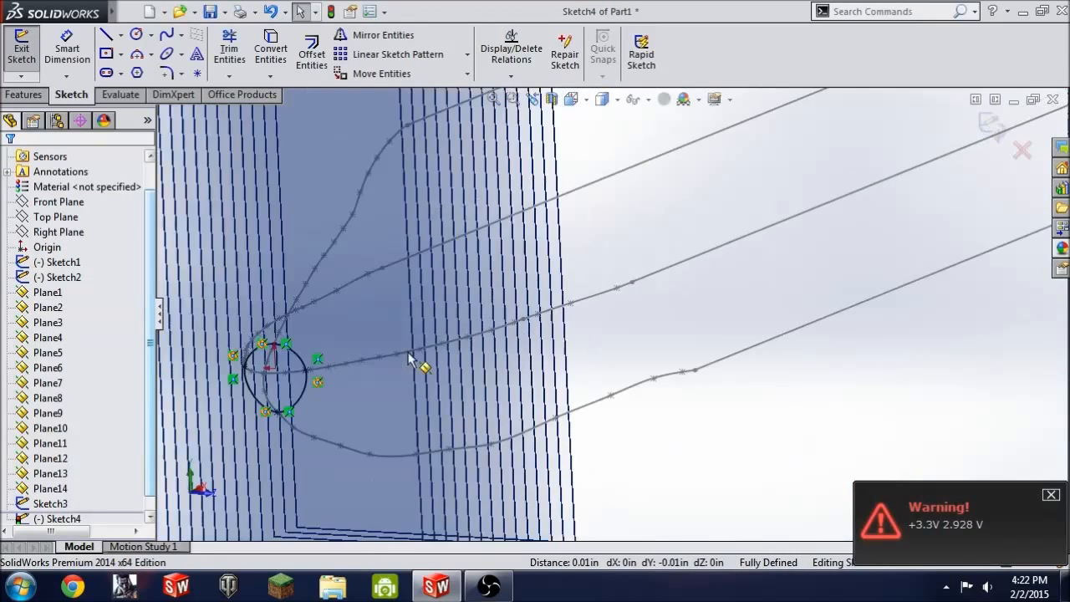
scroll(526, 368, "up", 4)
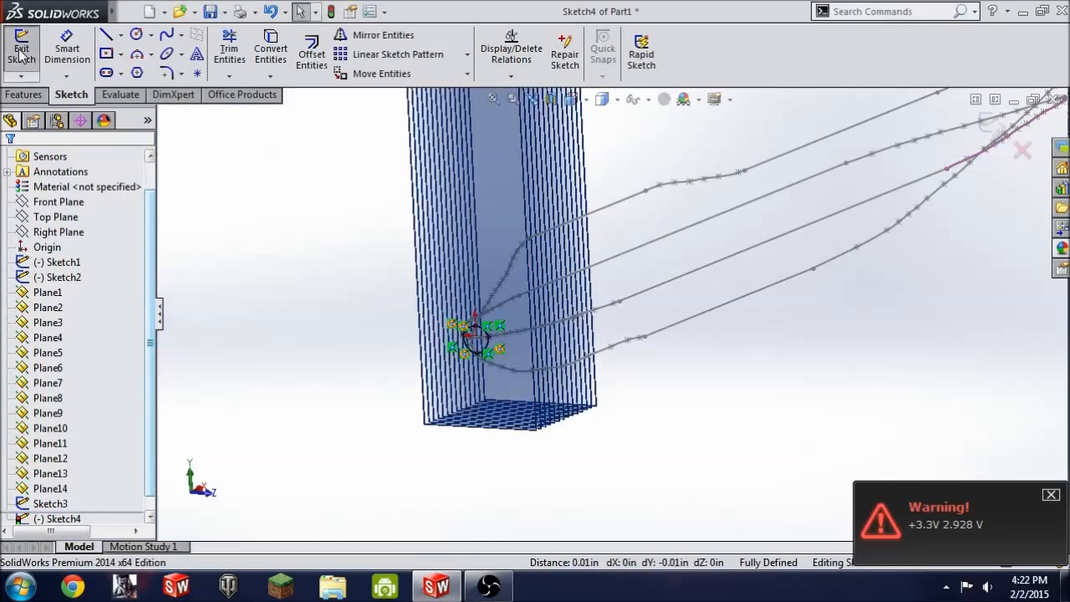
left_click(21, 54)
scroll(502, 418, "down", 5)
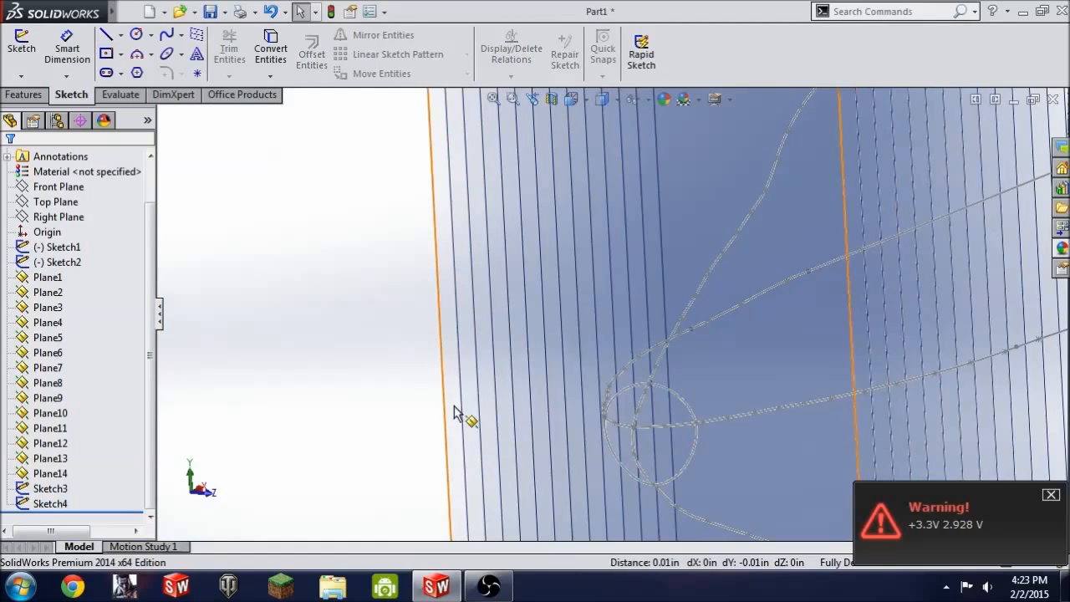
Step: Hide Plane1, whose nose cross-section is already sketched
right_click(454, 412)
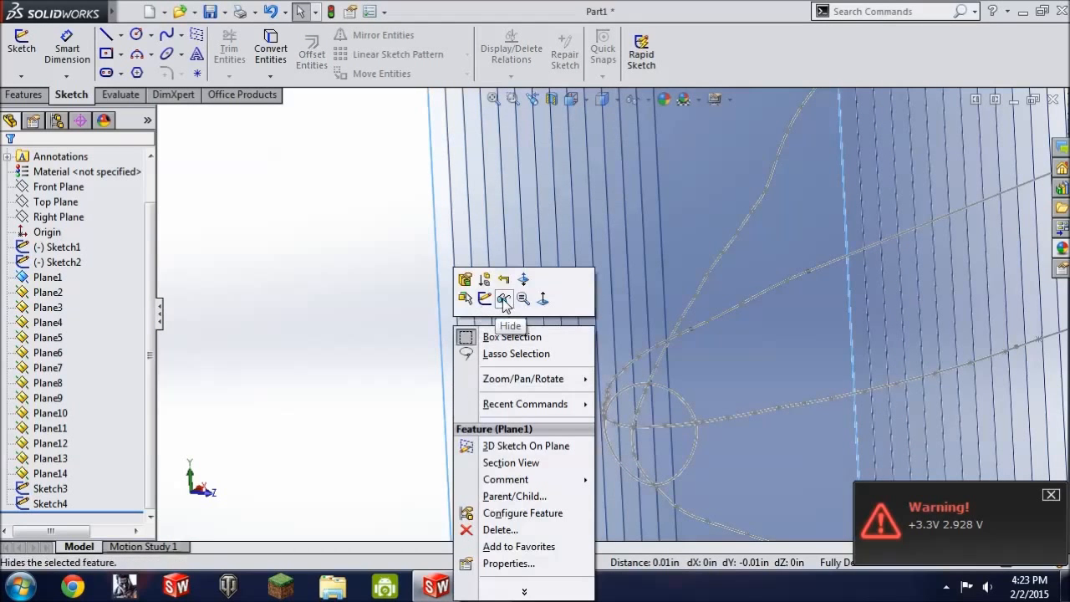
left_click(504, 299)
scroll(739, 399, "up", 8)
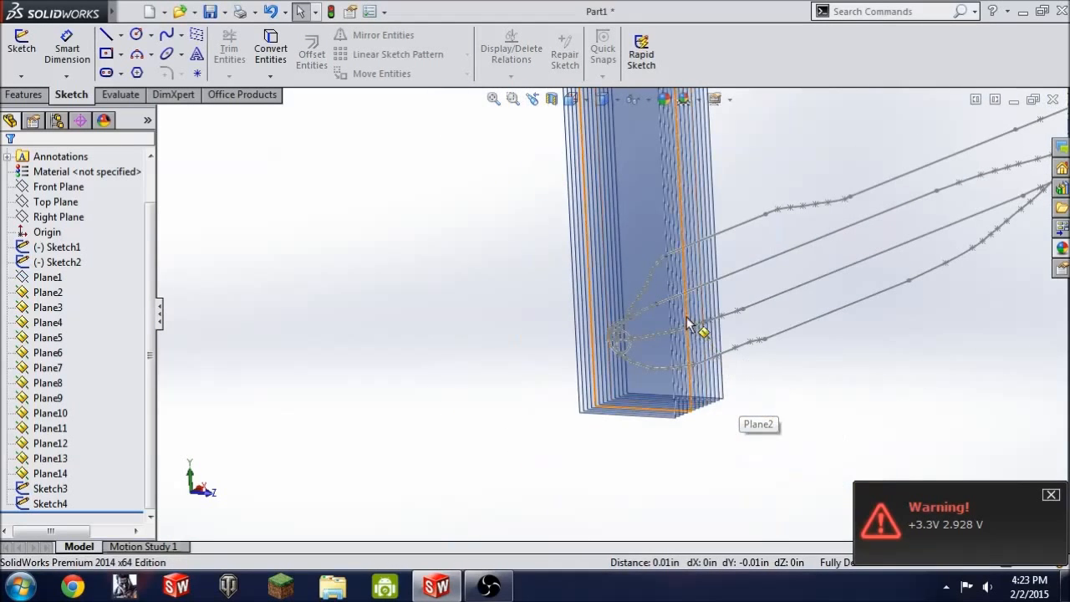
Step: Start a new sketch on Plane2 and view it from the Left orientation
scroll(508, 447, "down", 5)
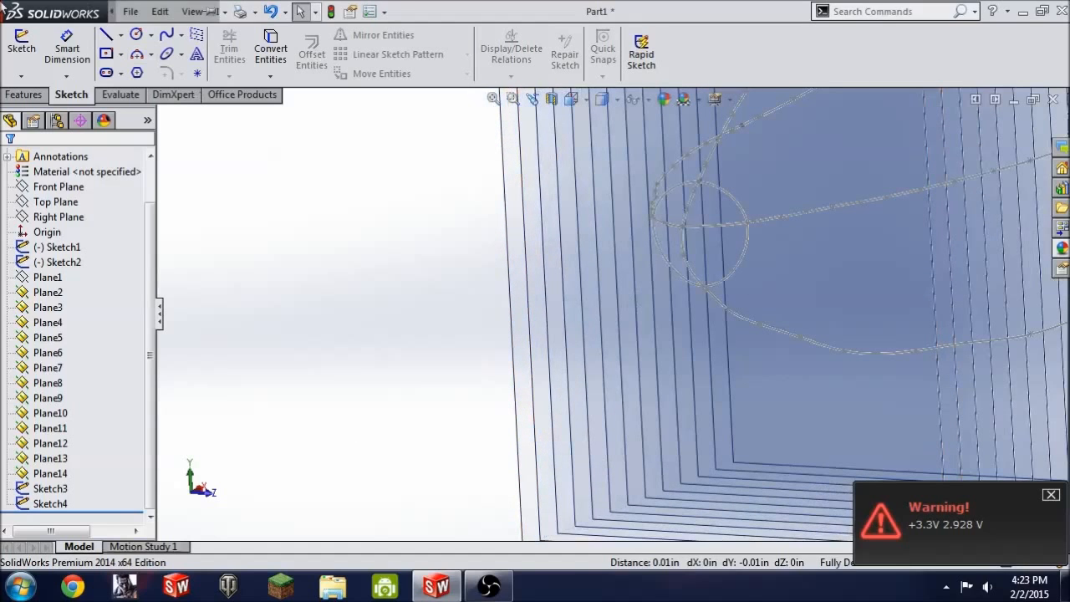
left_click(21, 46)
left_click(541, 432)
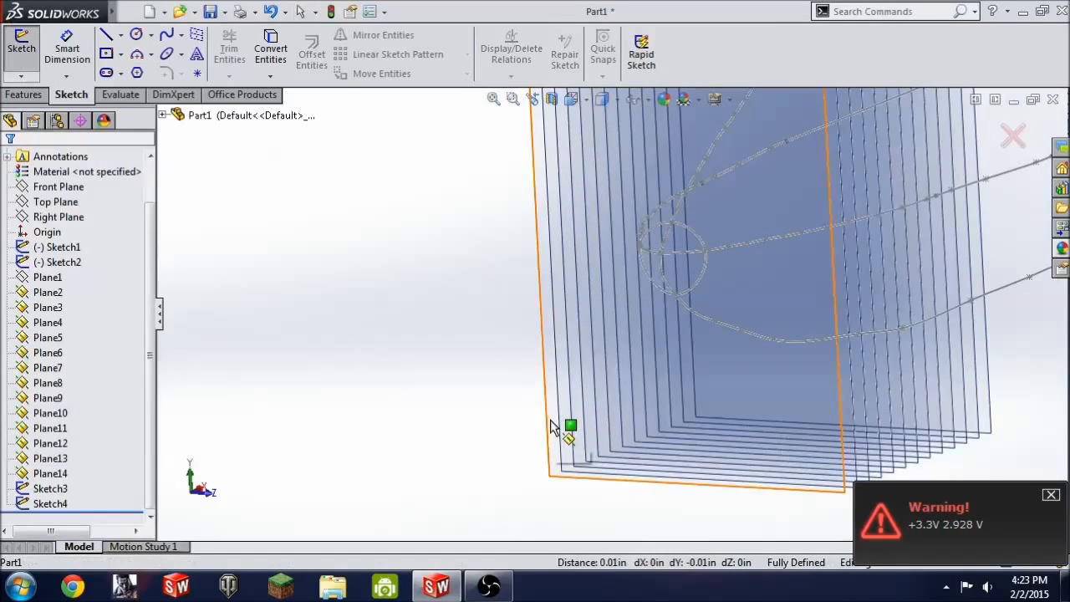
key("space")
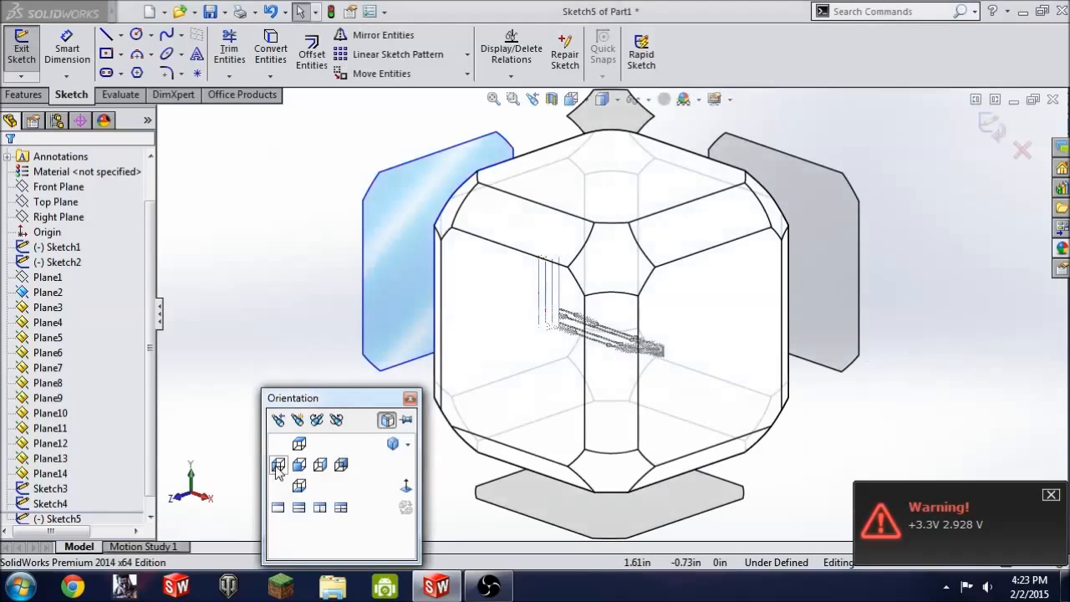
left_click(279, 468)
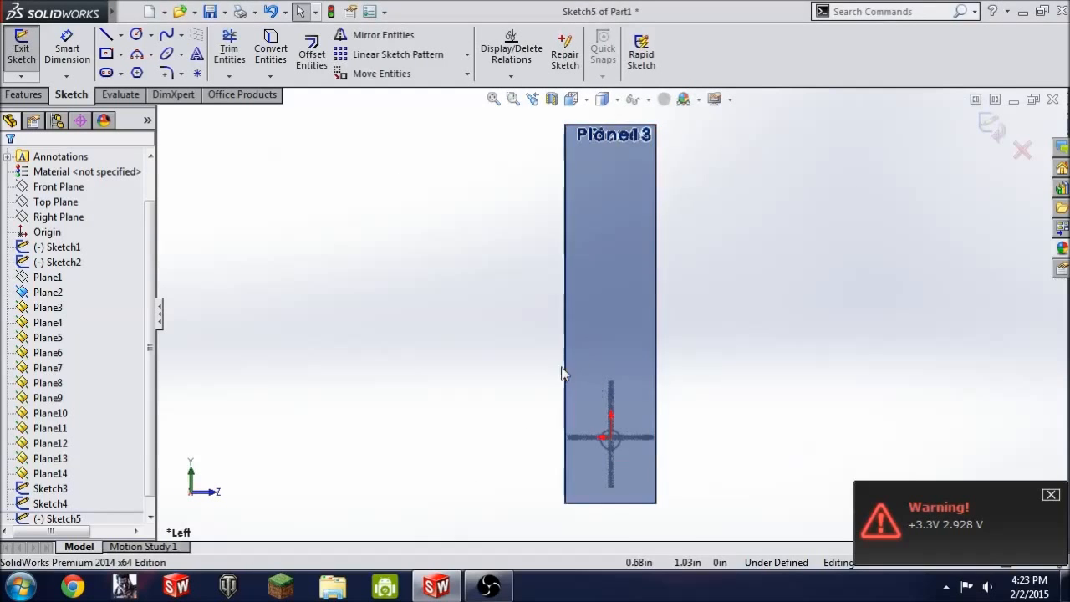
key("space")
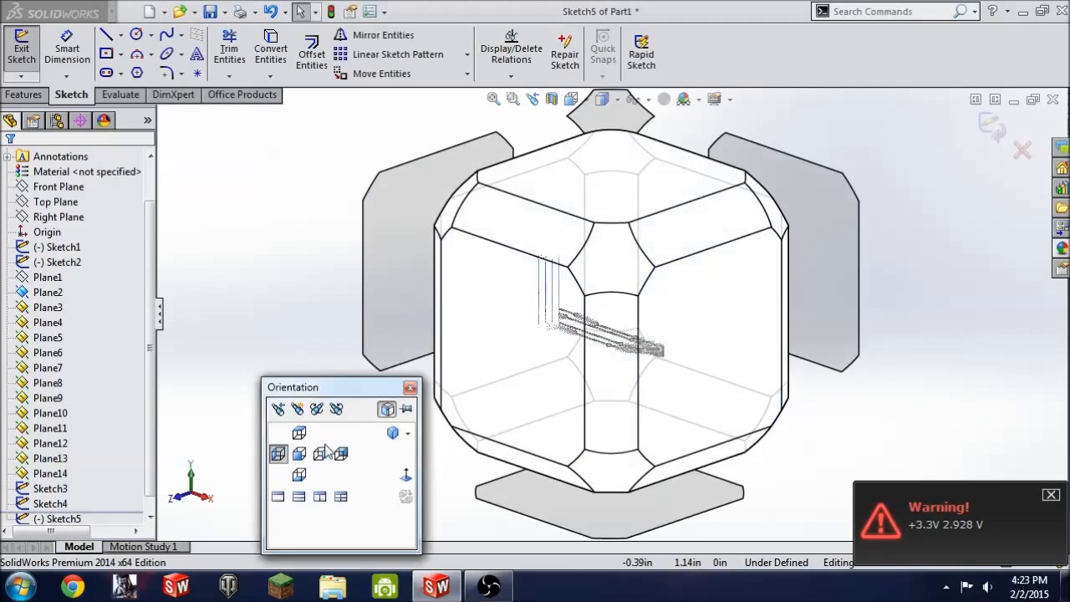
left_click(281, 456)
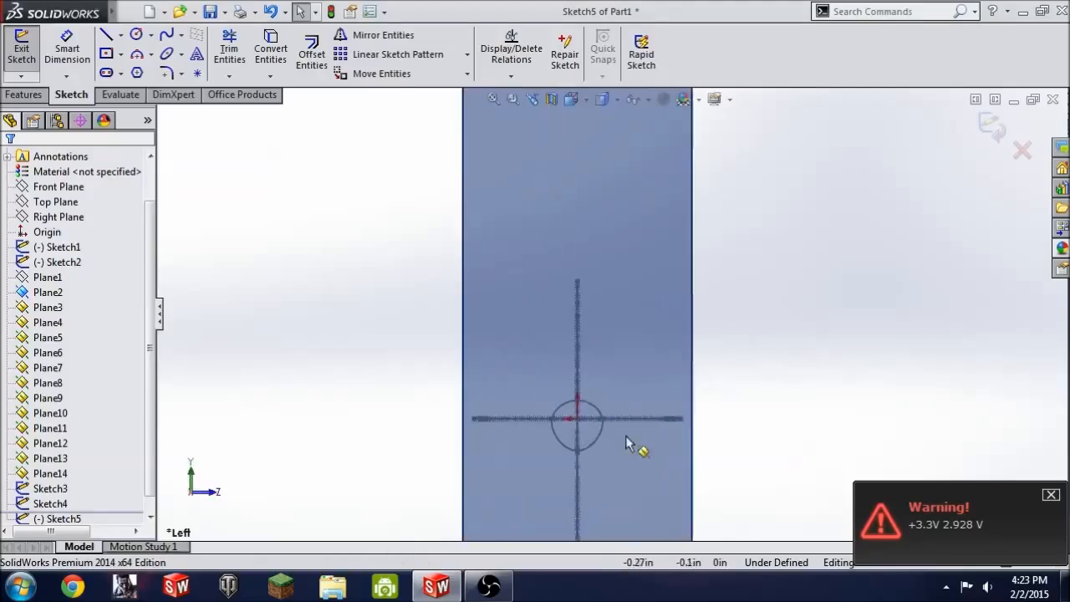
Step: Sketch a closed four-point spline about 0.45 in across around the existing cross-section, with its points on the vertical and horizontal outline lines
scroll(585, 435, "down", 5)
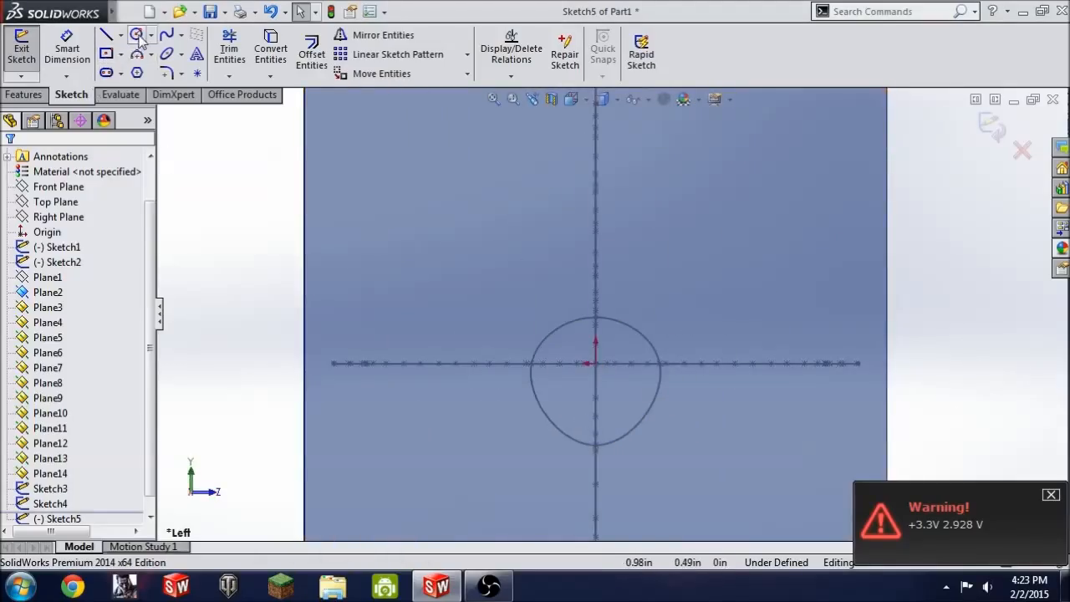
left_click(595, 272)
left_click(695, 364)
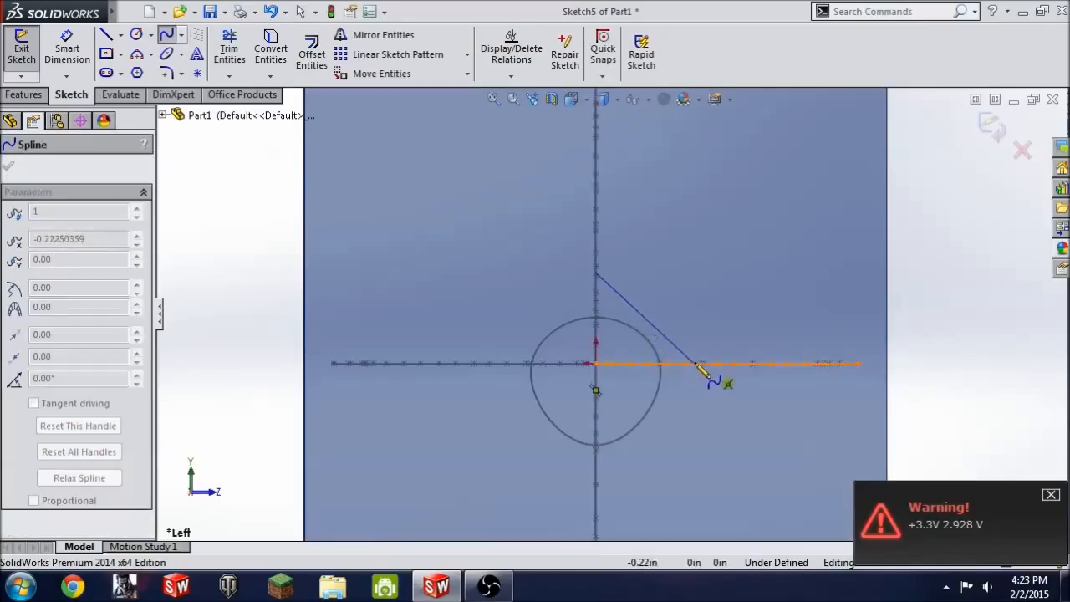
left_click(596, 471)
left_click(497, 363)
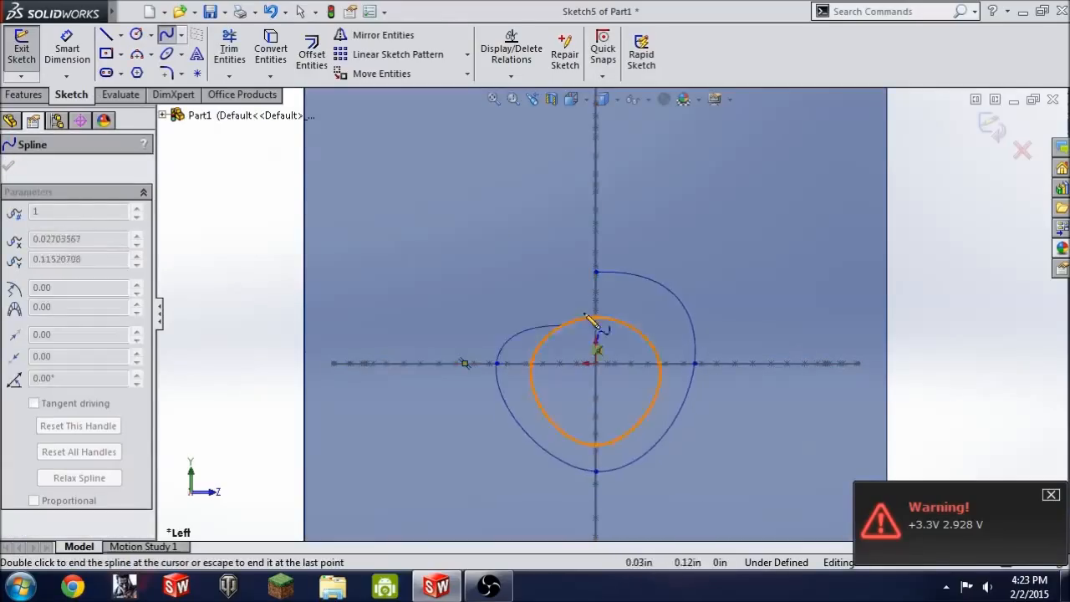
left_click(596, 273)
left_click(8, 165)
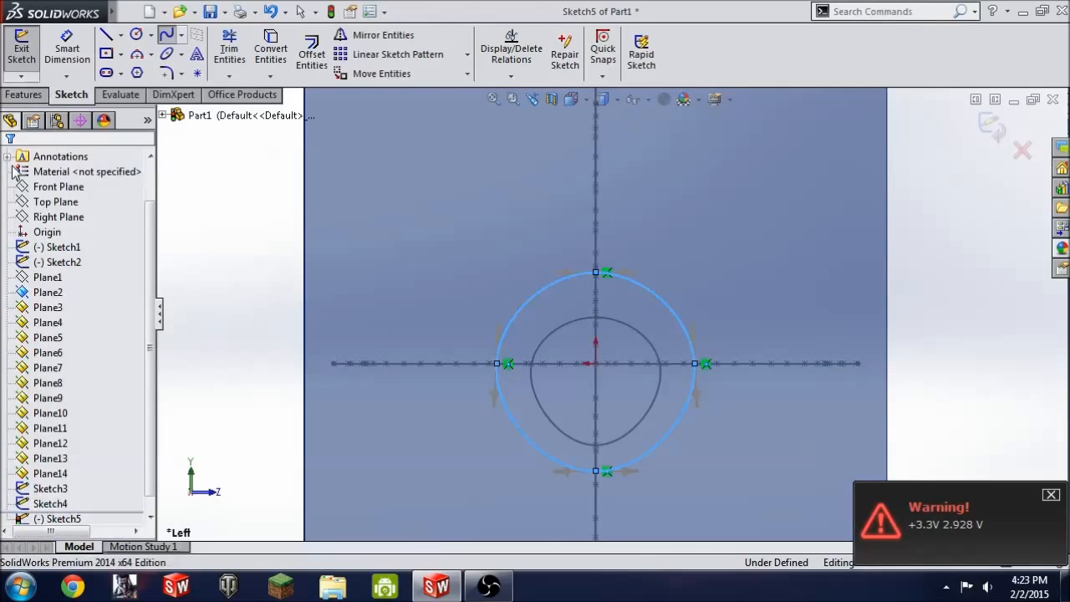
Step: Add a Pierce relation between the new cross-section's top point and the upper side-view outline spline of Sketch2
mouse_move(585, 259)
middle_mouse_down()
mouse_move(609, 337)
mouse_move(615, 324)
middle_mouse_up()
key("ctrl+8")
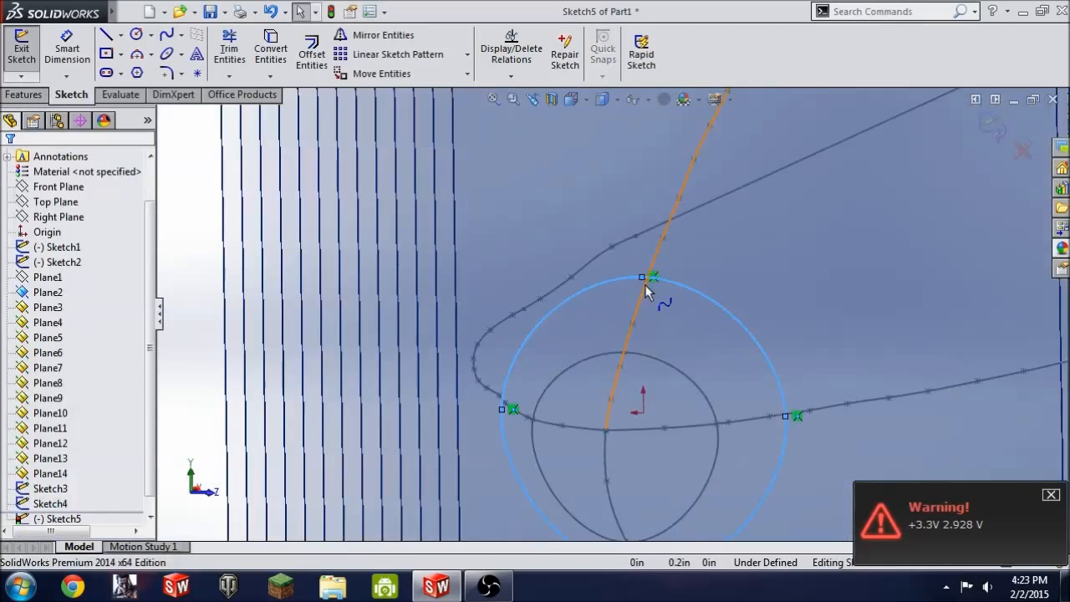
left_click(641, 278)
left_click(644, 286, "ctrl")
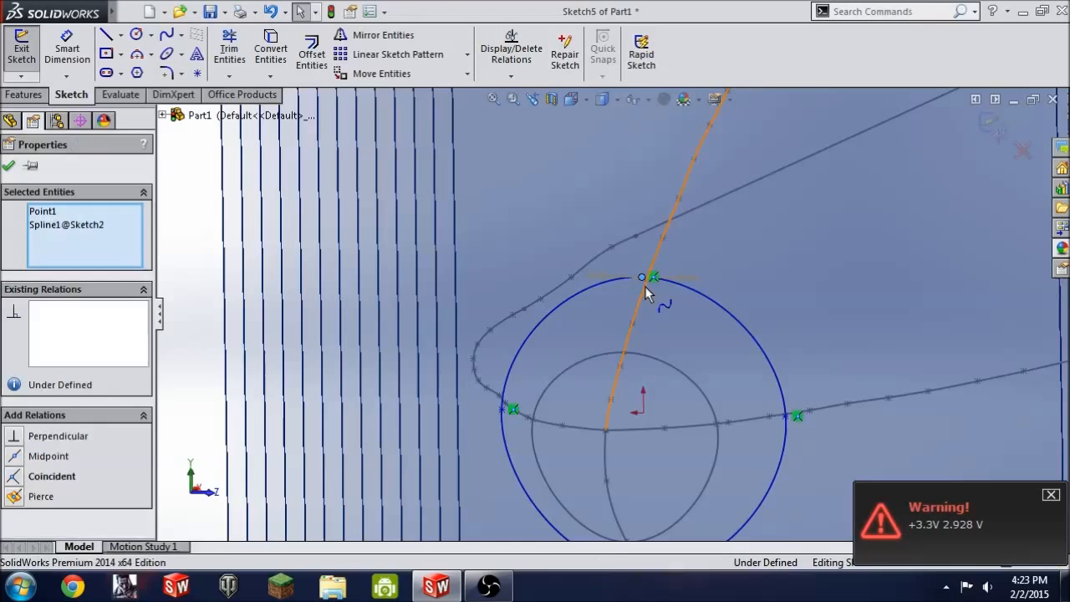
left_click(14, 496)
key("Escape")
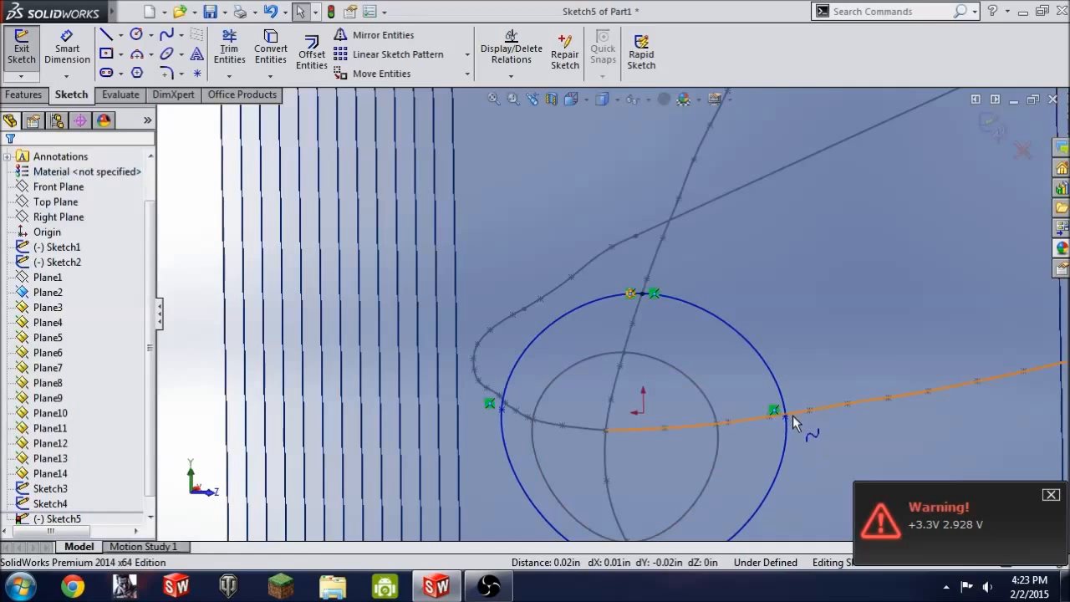
Step: Pierce the new cross-section's positive-Z side point onto the top-view outline spline of Sketch1 on that side
left_click(786, 417)
left_click(758, 423, "ctrl")
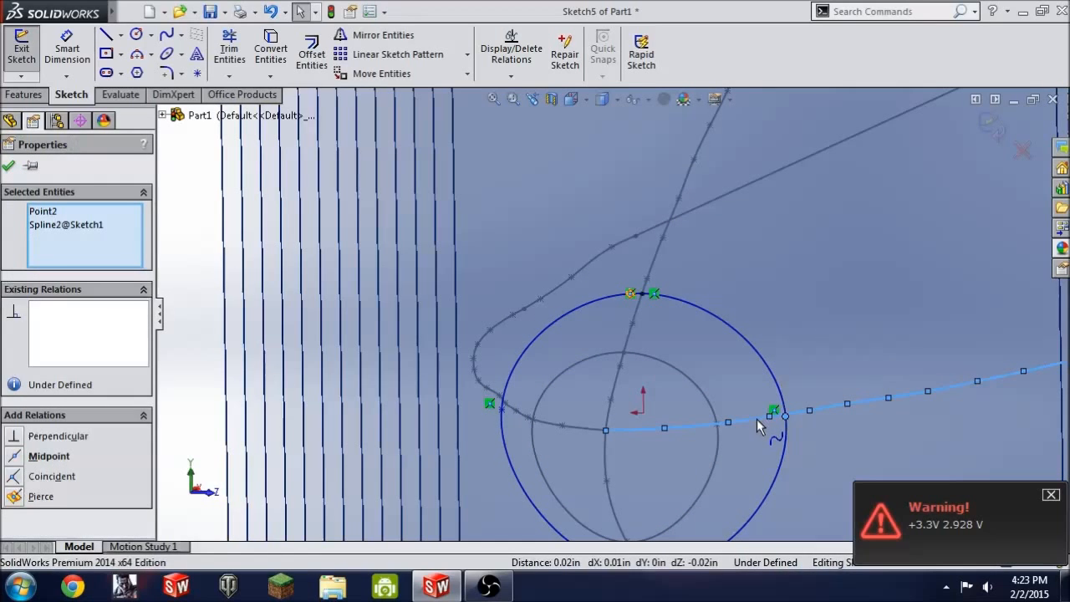
left_click(10, 496)
Step: Add a Pierce relation between the new cross-section's bottom point and the lower side-view outline spline of Sketch2
scroll(585, 449, "up", 4)
scroll(626, 439, "down", 5)
left_click(621, 417)
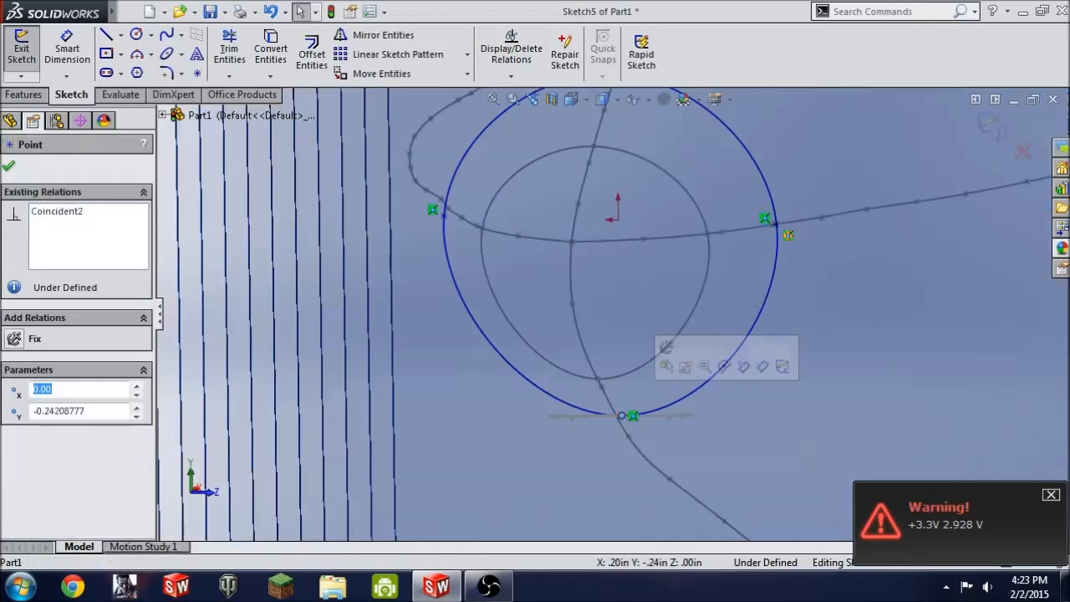
left_click(626, 421, "ctrl")
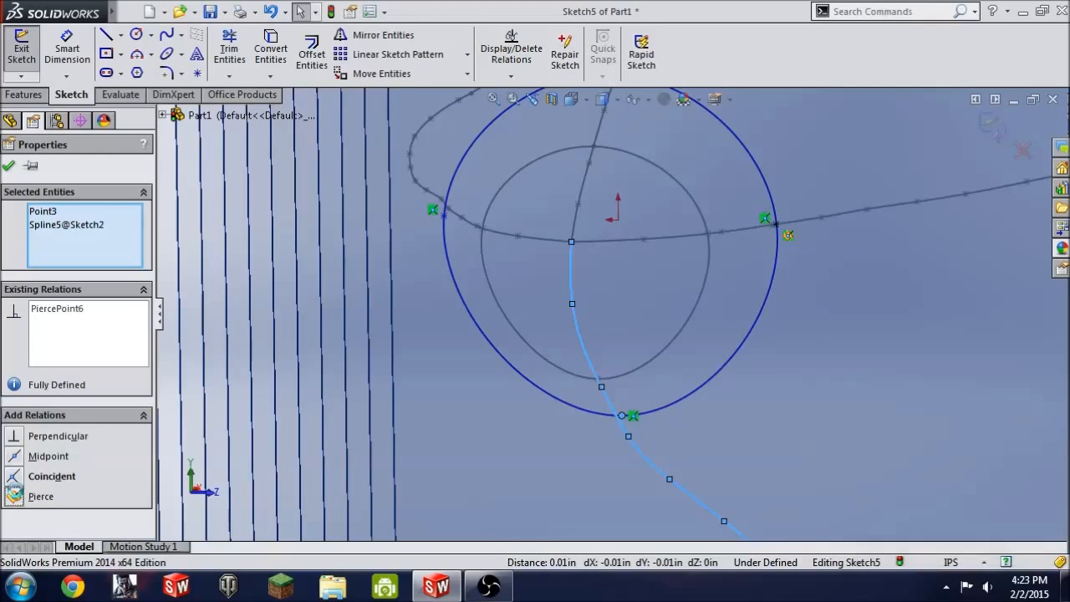
left_click(8, 167)
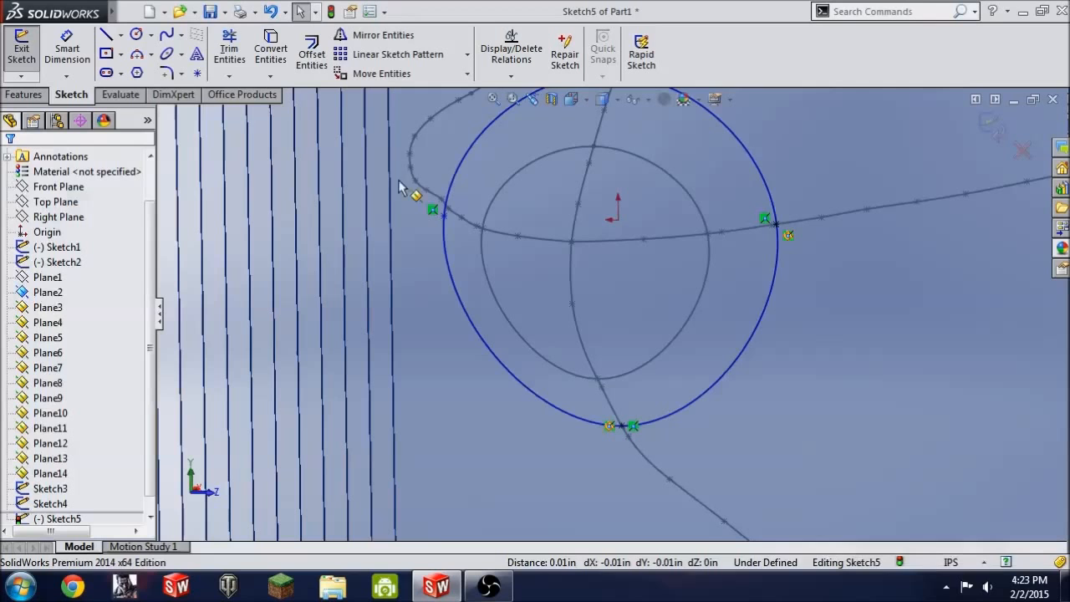
Step: Pierce the remaining negative-Z side point onto the other top-view outline spline of Sketch1 and close the sketch
left_click(444, 217)
left_click(469, 225, "ctrl")
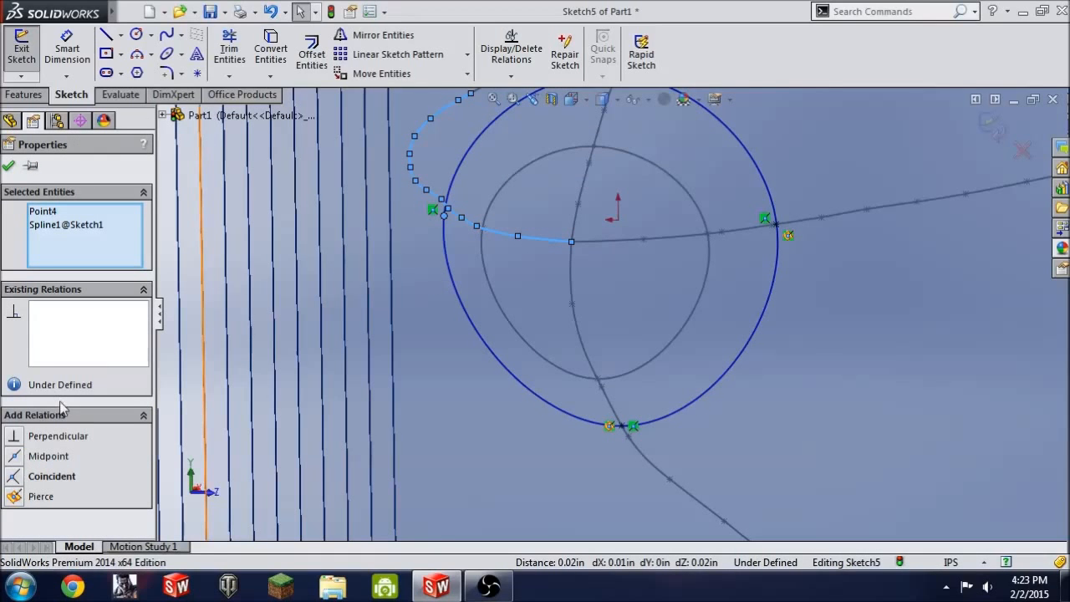
left_click(12, 493)
left_click(8, 167)
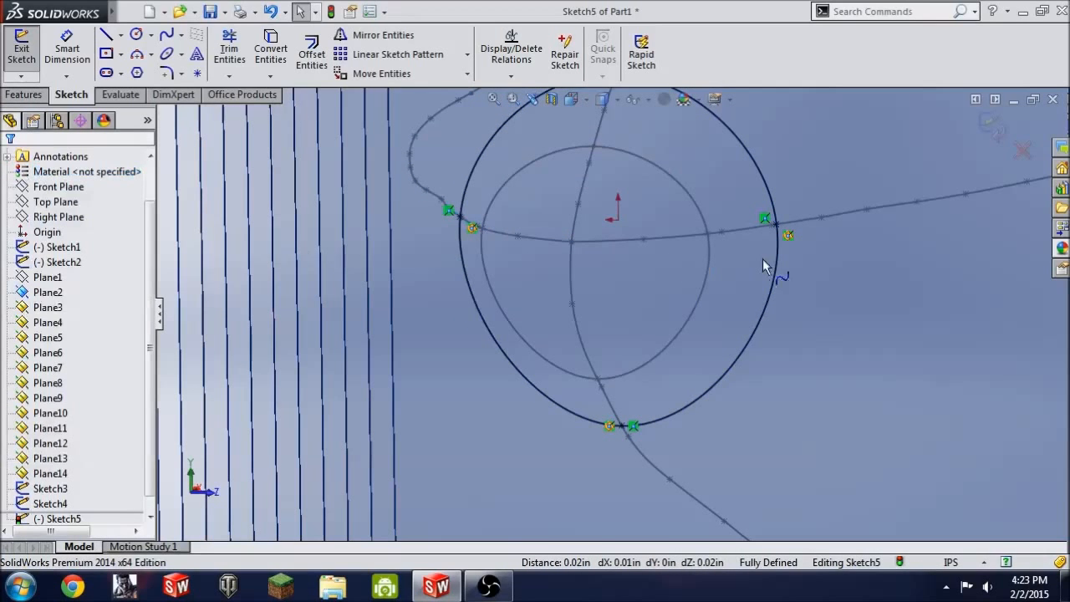
scroll(644, 384, "up", 3)
scroll(722, 298, "up", 3)
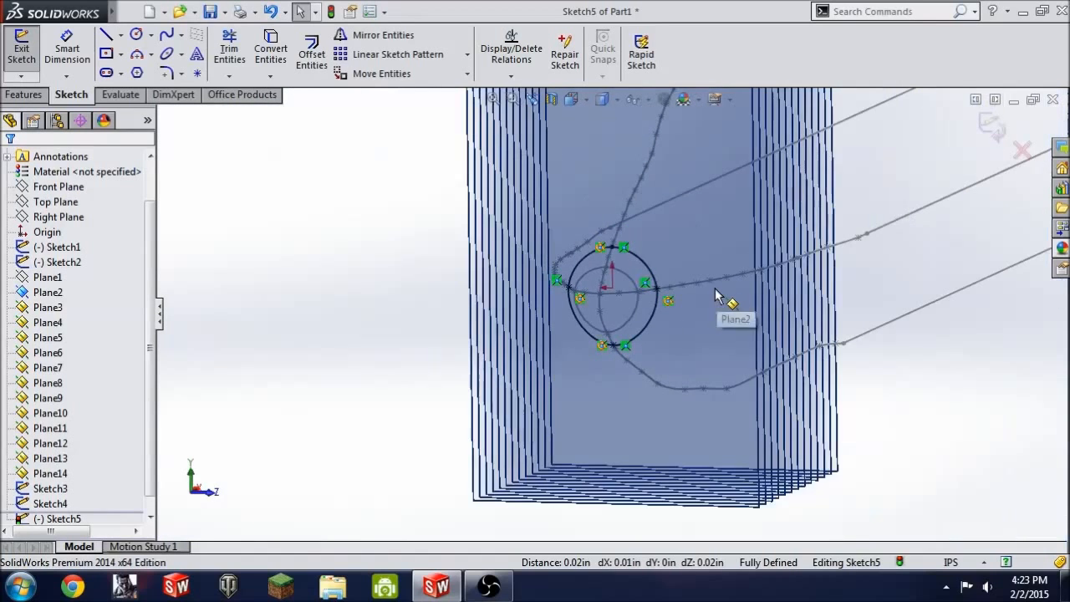
middle_click_drag(880, 296, 539, 216)
left_click(22, 48)
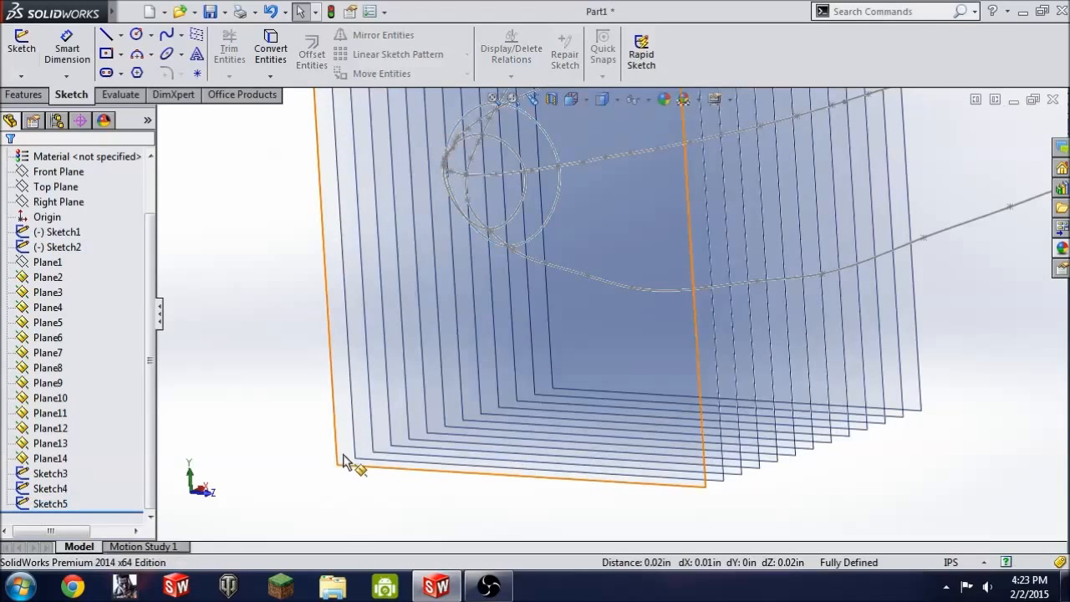
Step: Hide Plane2, whose cross-section sketch is complete
left_click(347, 461)
right_click(348, 455)
left_click(396, 301)
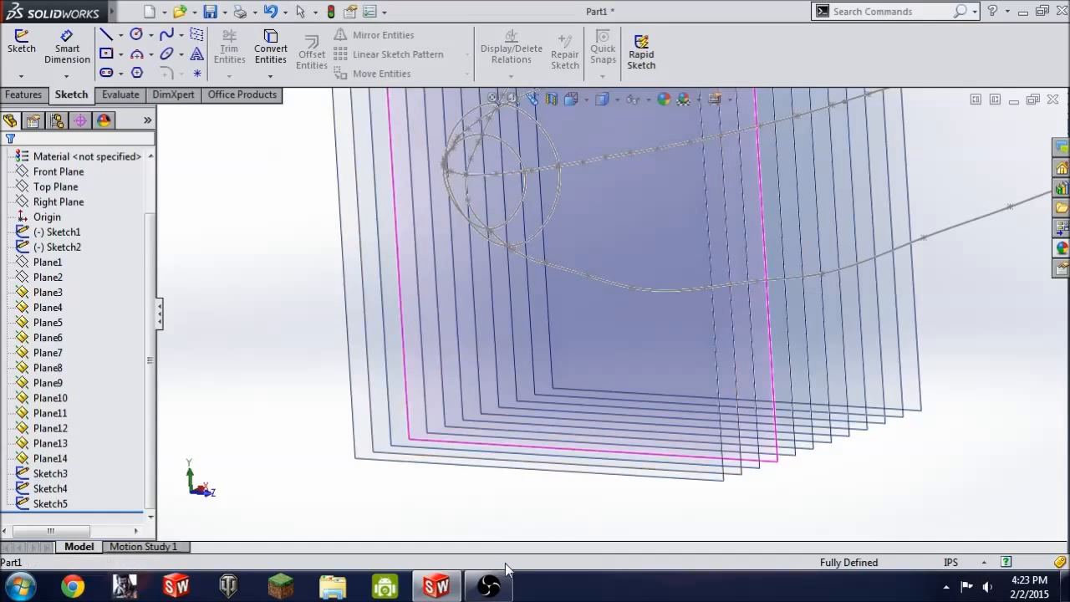
left_click(489, 585)
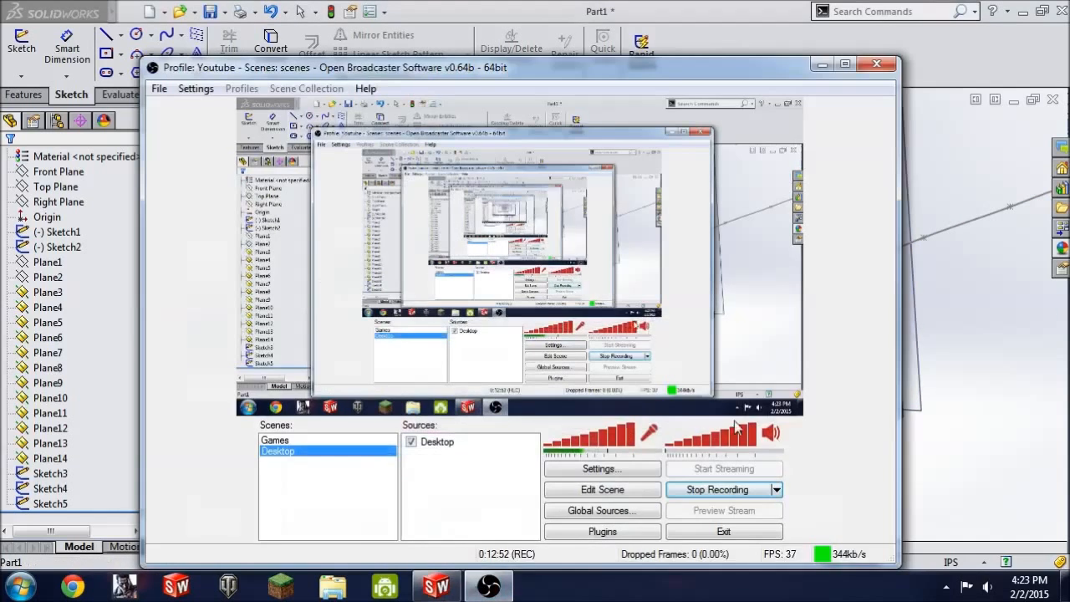
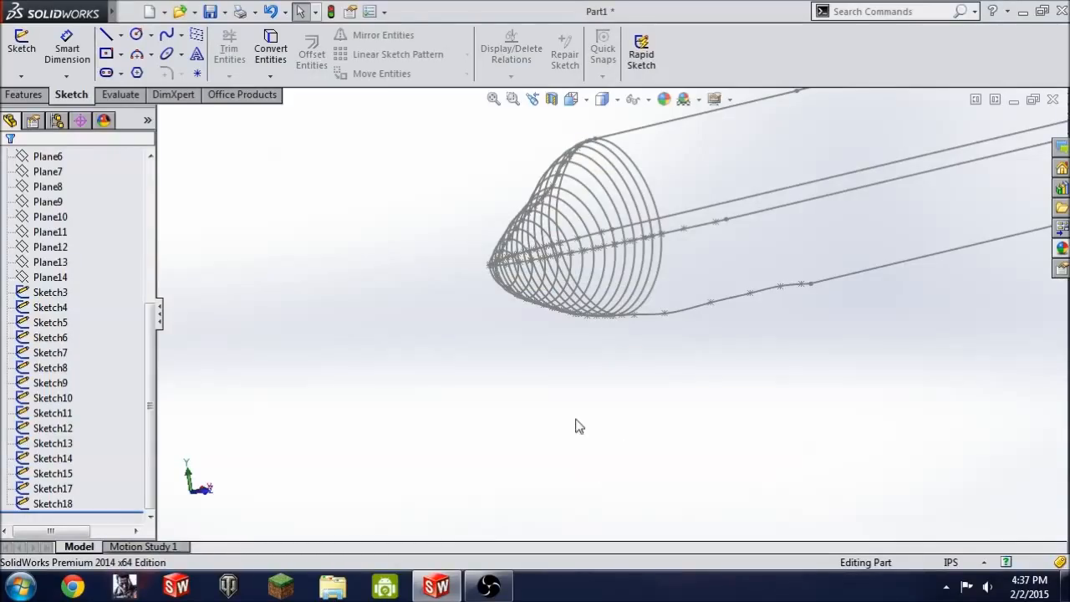
middle_click_drag(579, 426, 729, 380)
scroll(737, 358, "down", 5)
mouse_move(669, 417)
middle_mouse_down()
mouse_move(683, 408)
mouse_move(661, 401)
middle_mouse_up()
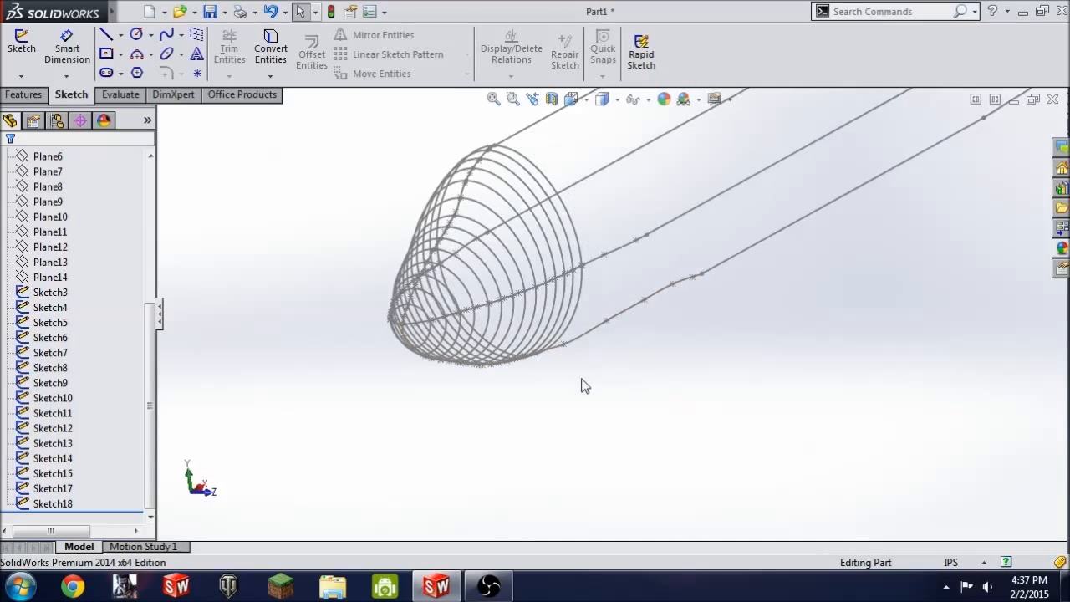
Step: Loft a solid nose through the cross-section profiles Sketch3 to Sketch15, Sketch17 and Sketch18, in that order
left_click(25, 95)
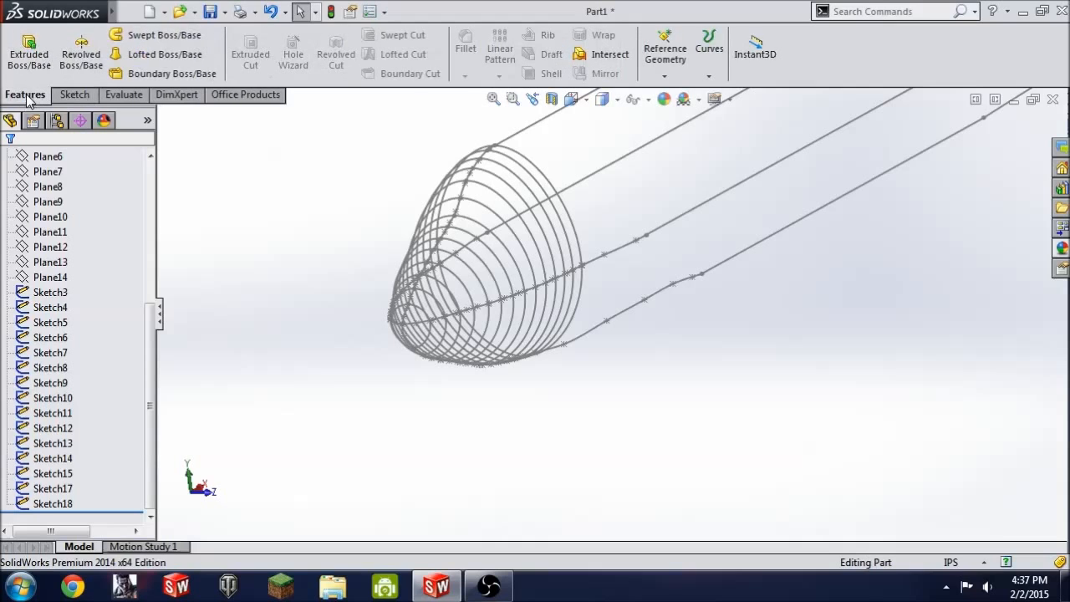
left_click(170, 60)
middle_click_drag(226, 318, 620, 337)
left_click(164, 114)
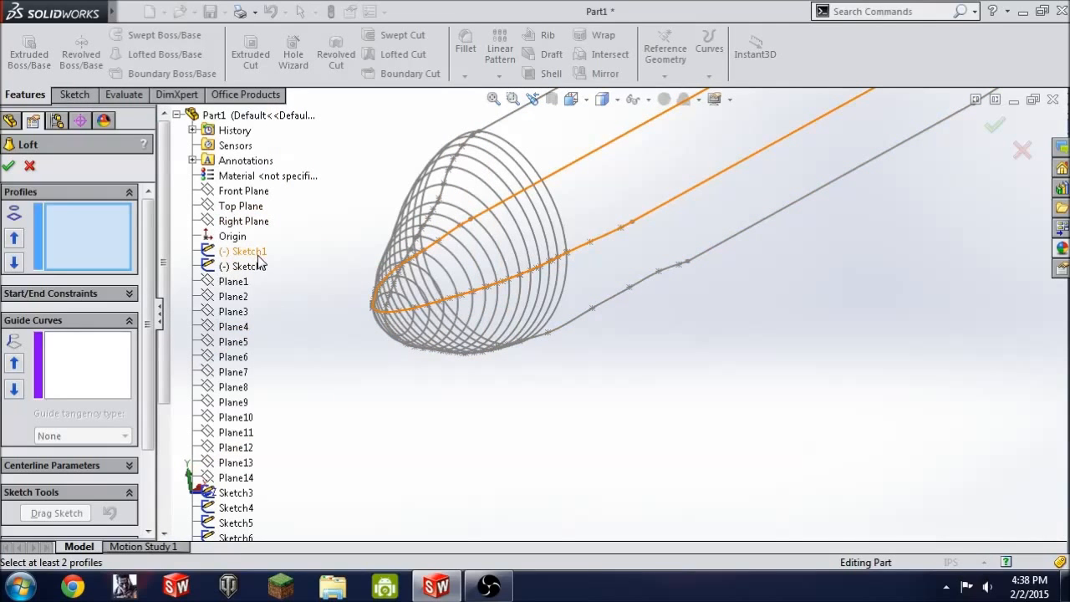
scroll(276, 335, "down", 4)
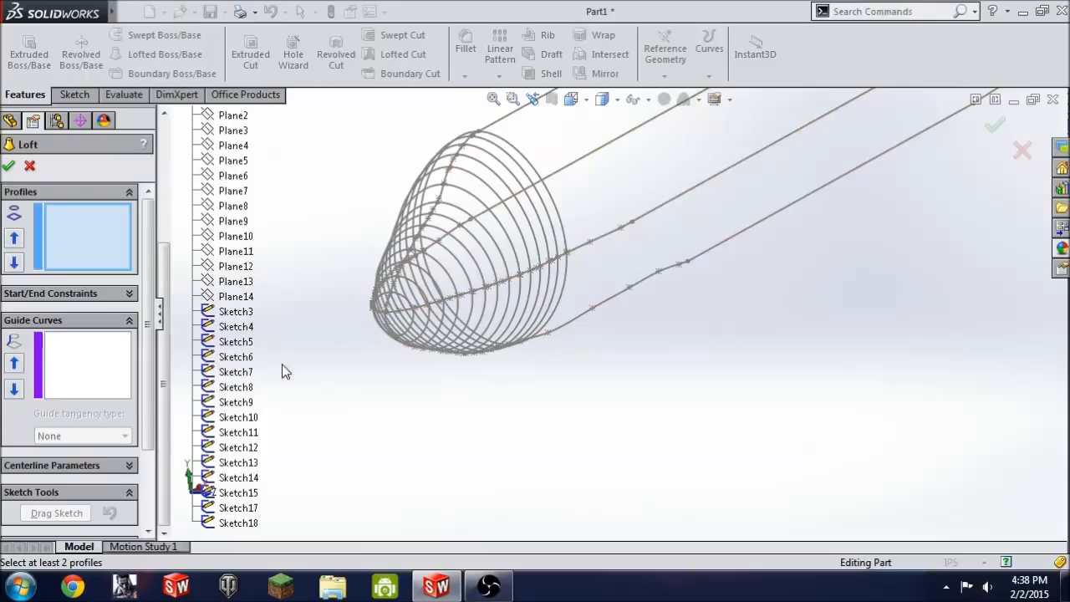
left_click(238, 312)
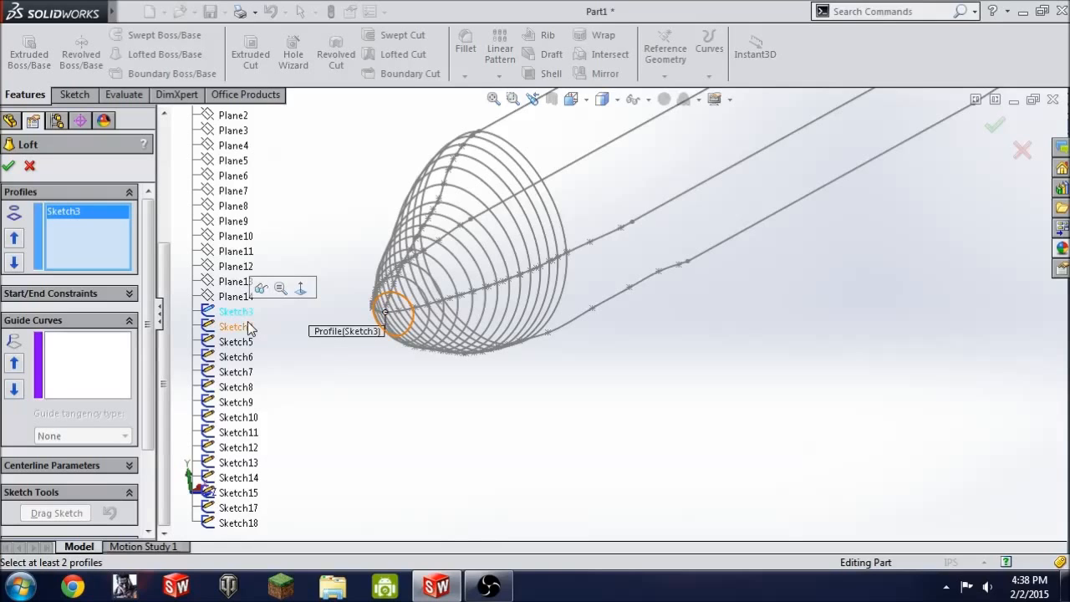
left_click(243, 327)
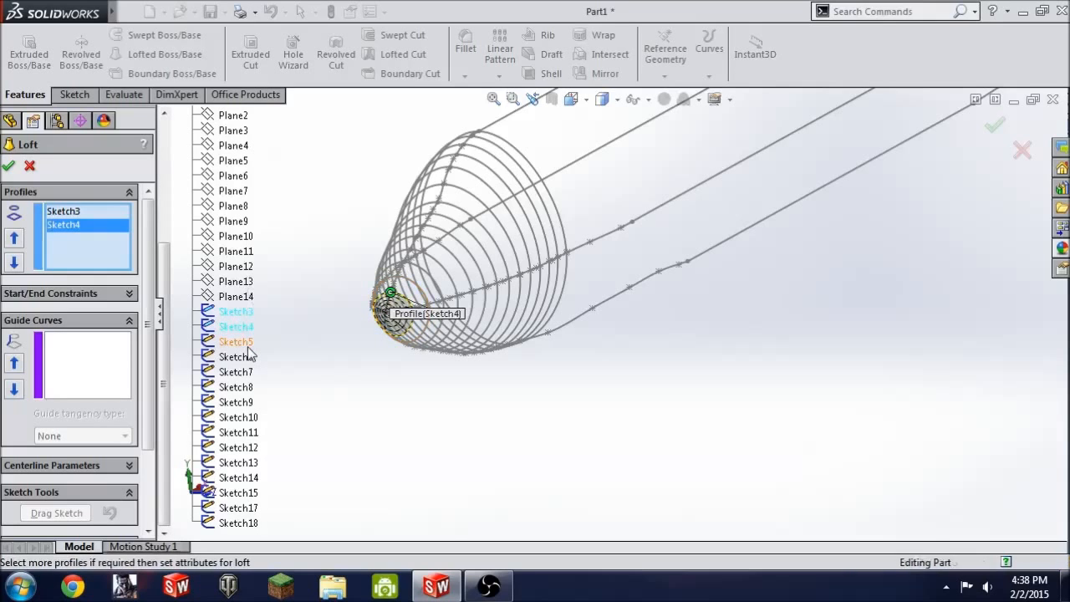
left_click(246, 345)
left_click(242, 358)
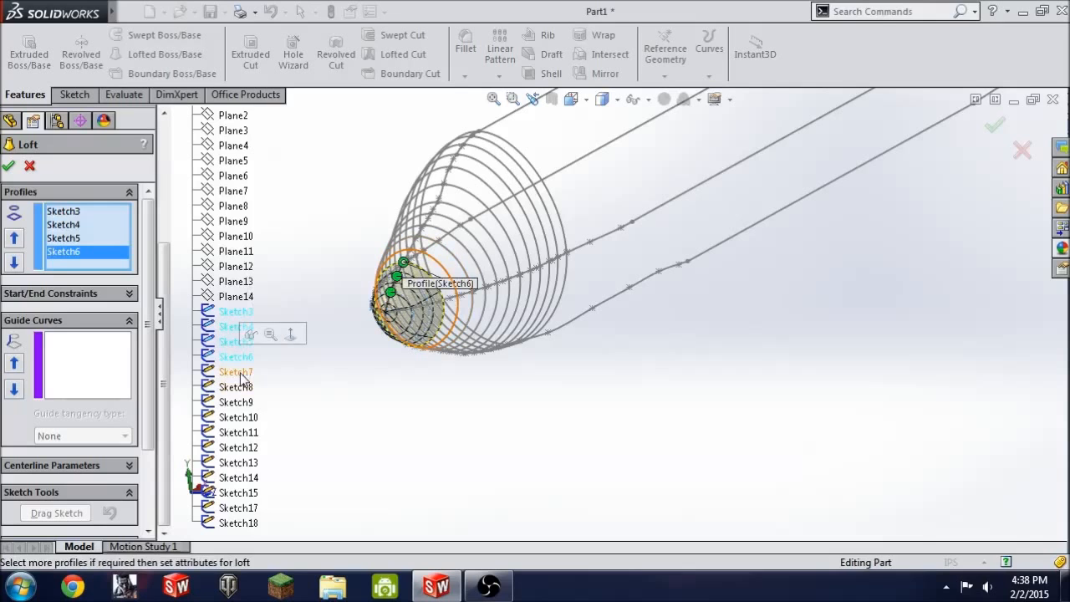
left_click(240, 376)
left_click(243, 387)
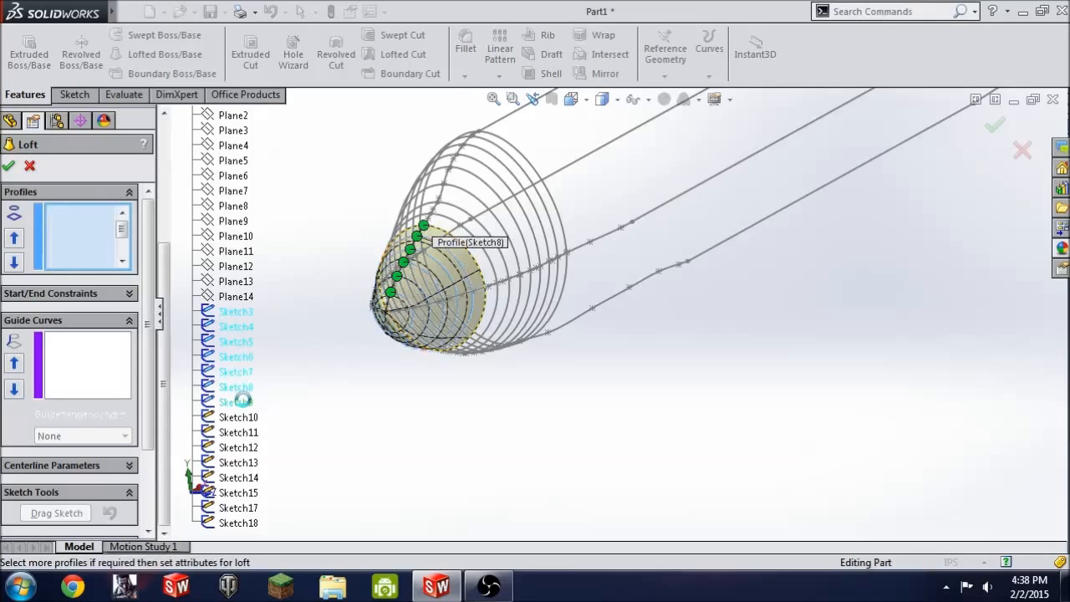
left_click(240, 417)
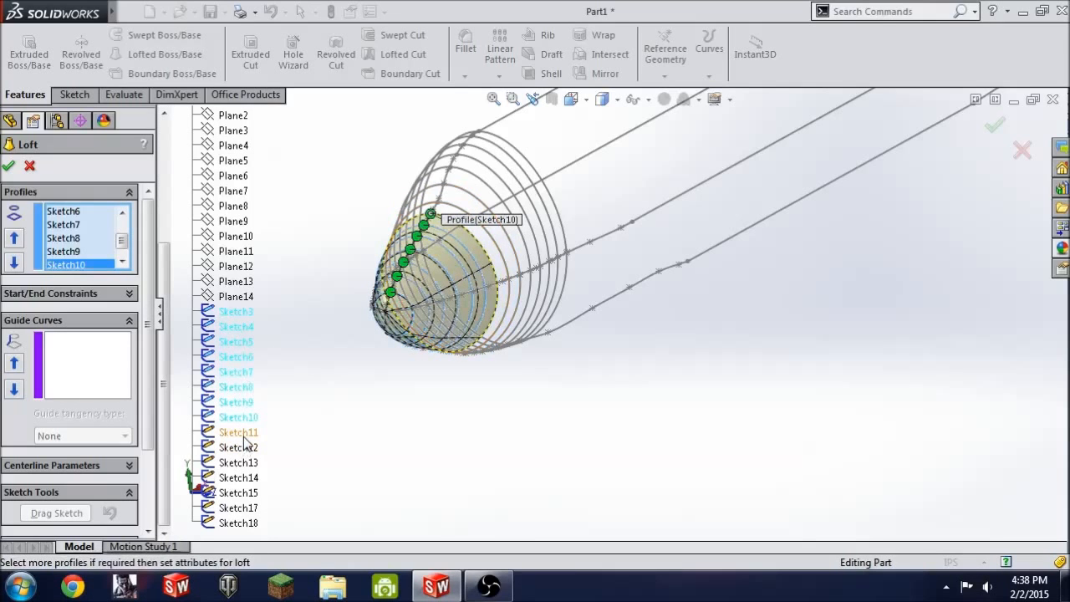
left_click(243, 435)
left_click(244, 449)
left_click(244, 463)
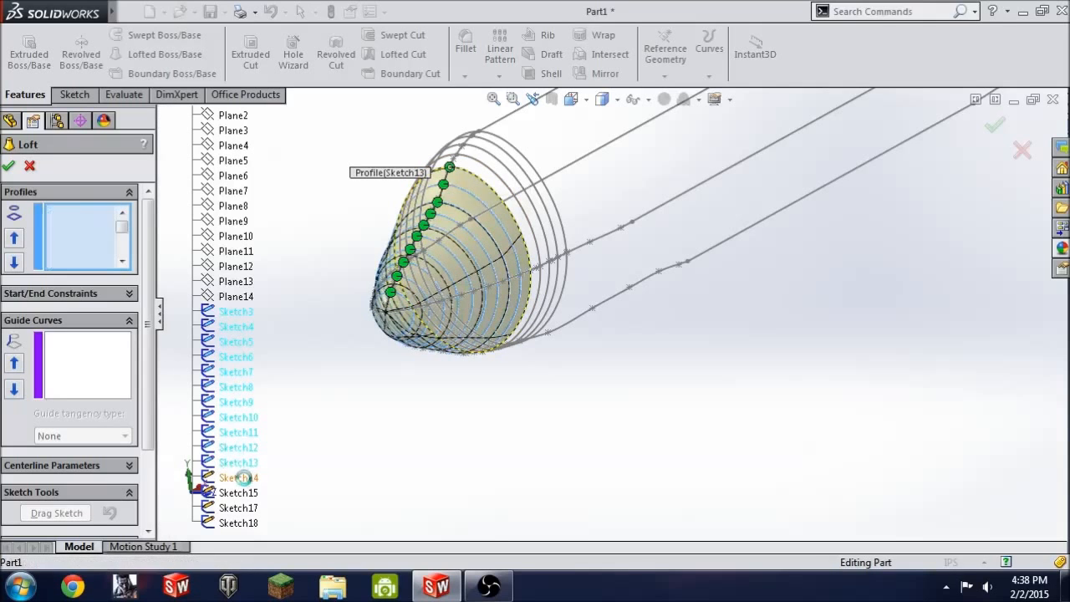
left_click(242, 477)
left_click(240, 492)
left_click(240, 508)
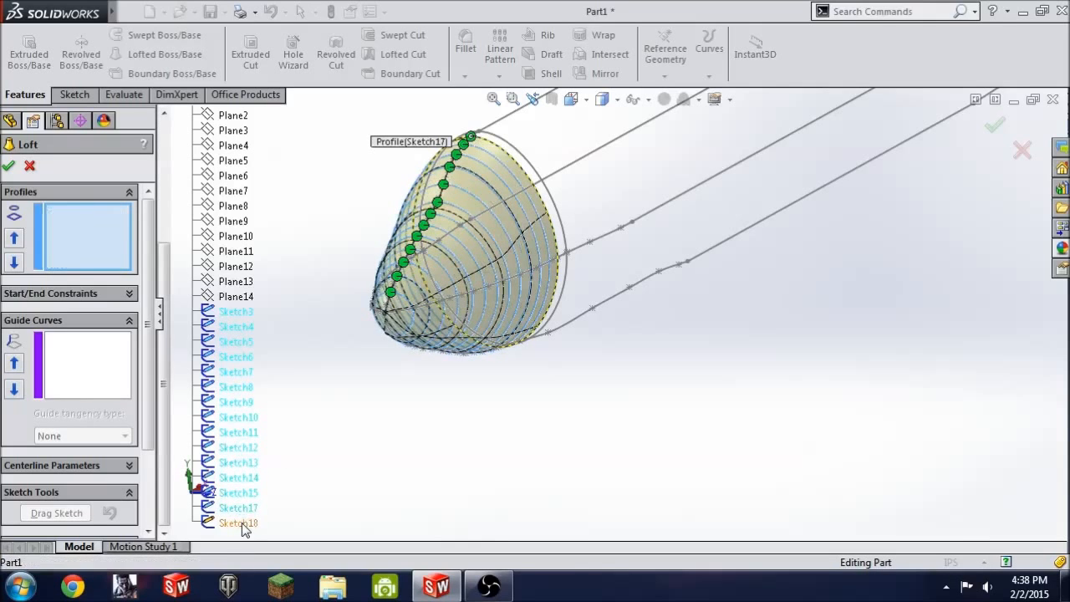
left_click(241, 523)
key("Return")
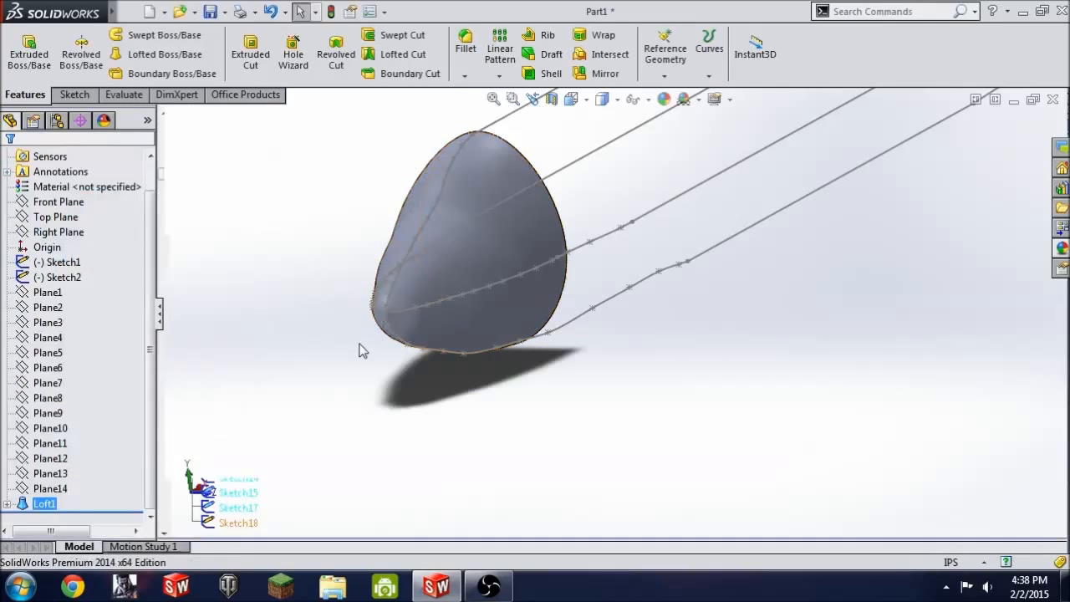
Step: Inspect the lofted nose from the front and undo the loft
mouse_move(466, 413)
middle_mouse_down()
mouse_move(516, 368)
mouse_move(531, 332)
mouse_move(449, 323)
mouse_move(416, 293)
mouse_move(357, 273)
mouse_move(409, 218)
mouse_move(423, 321)
mouse_move(474, 332)
mouse_move(457, 349)
mouse_move(511, 346)
mouse_move(469, 359)
middle_mouse_up()
scroll(377, 279, "down", 3)
scroll(476, 335, "down", 2)
key("ctrl+z")
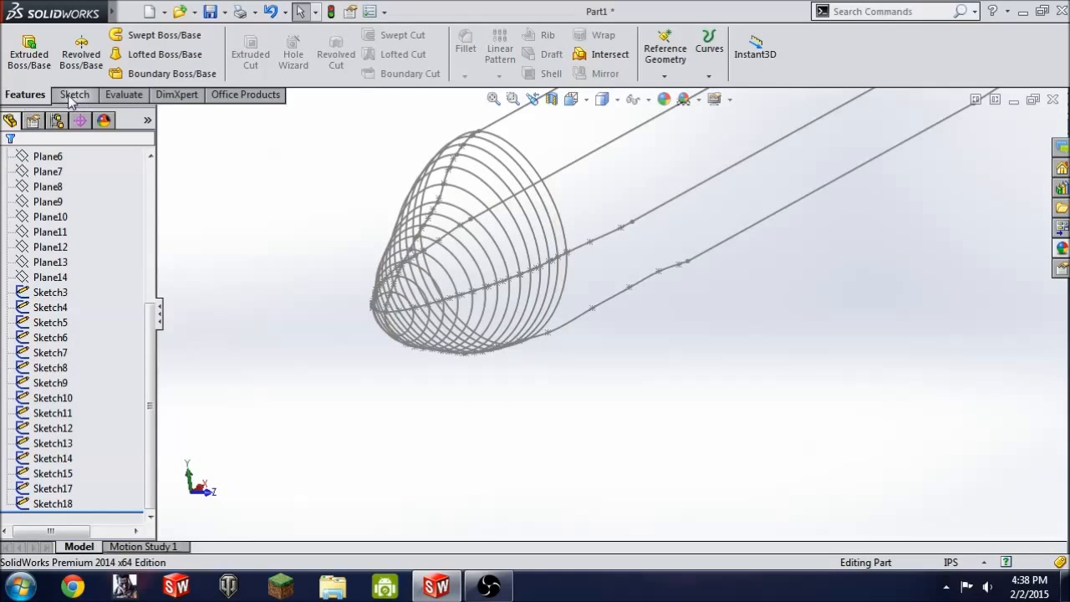
Step: Create three reference planes offset from the Right Plane at 0.03 in spacing
left_click(648, 51)
left_click(659, 52)
left_click(660, 52)
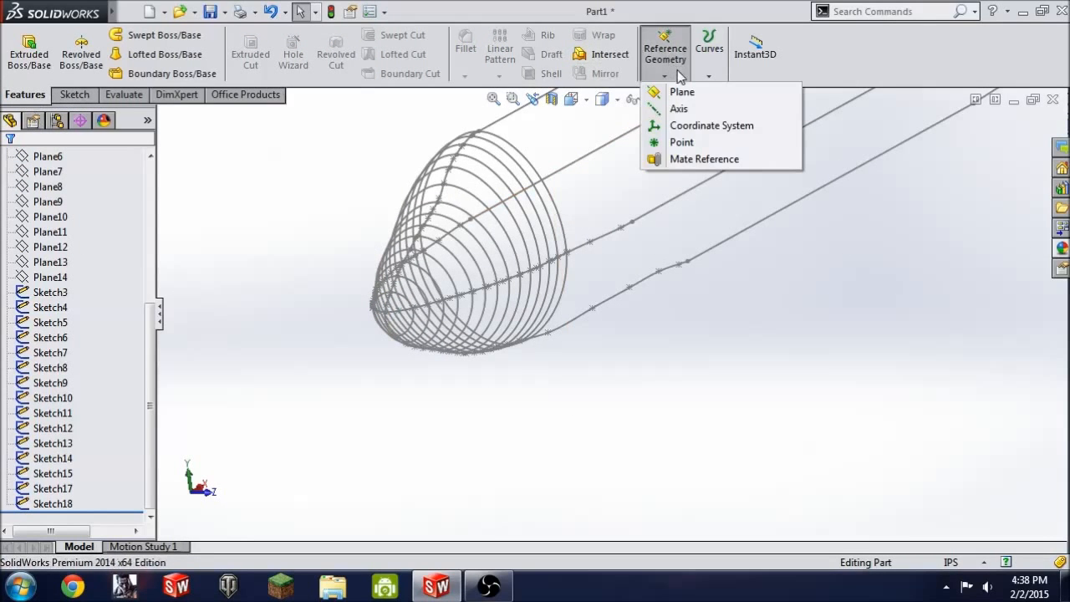
left_click(682, 92)
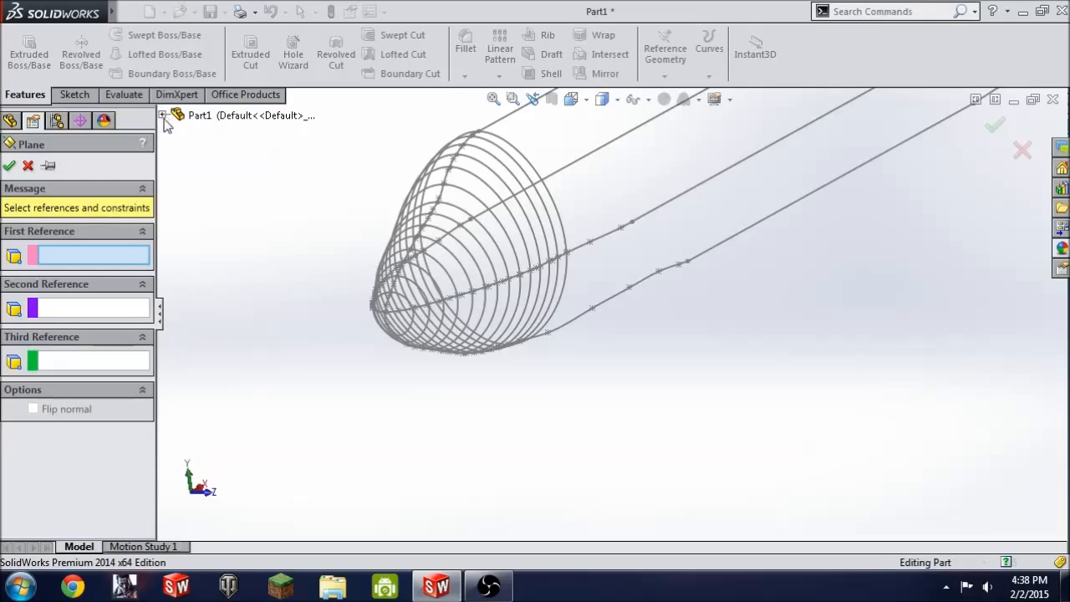
left_click(164, 116)
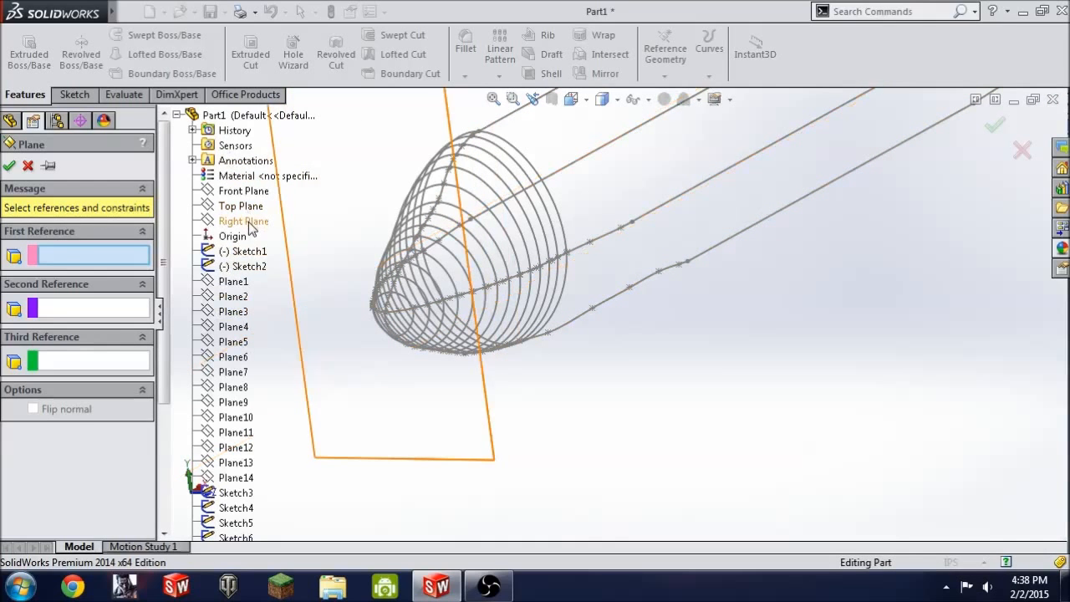
left_click(249, 222)
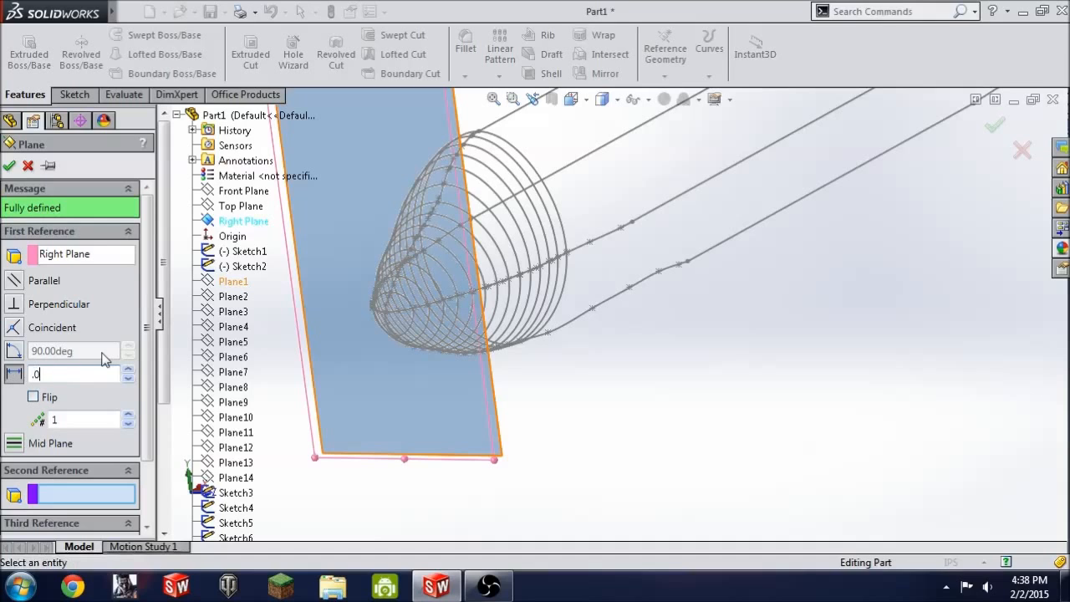
left_click(84, 423)
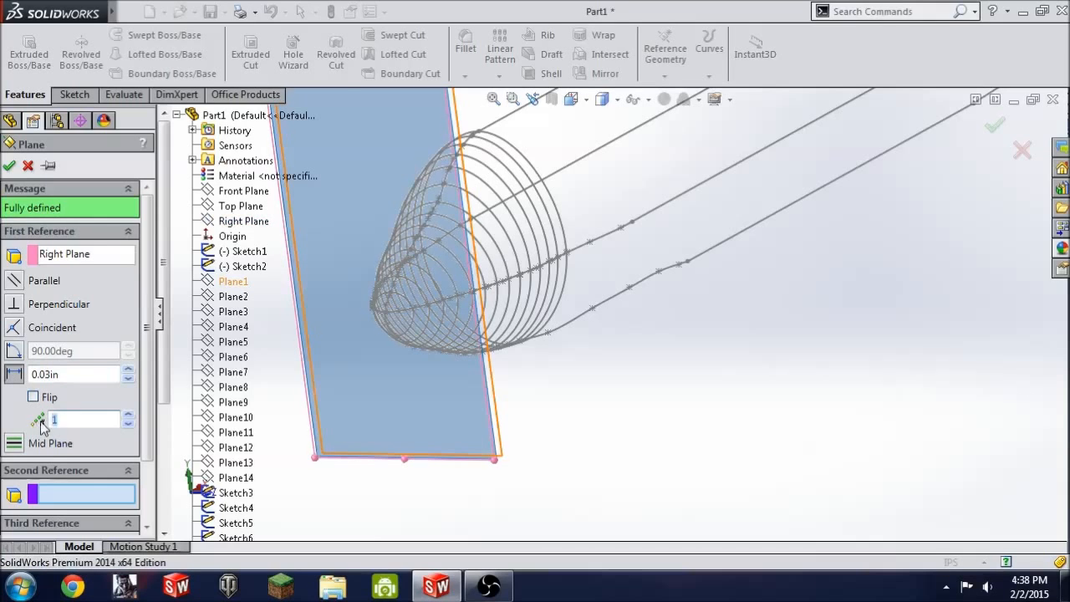
right_click(282, 388)
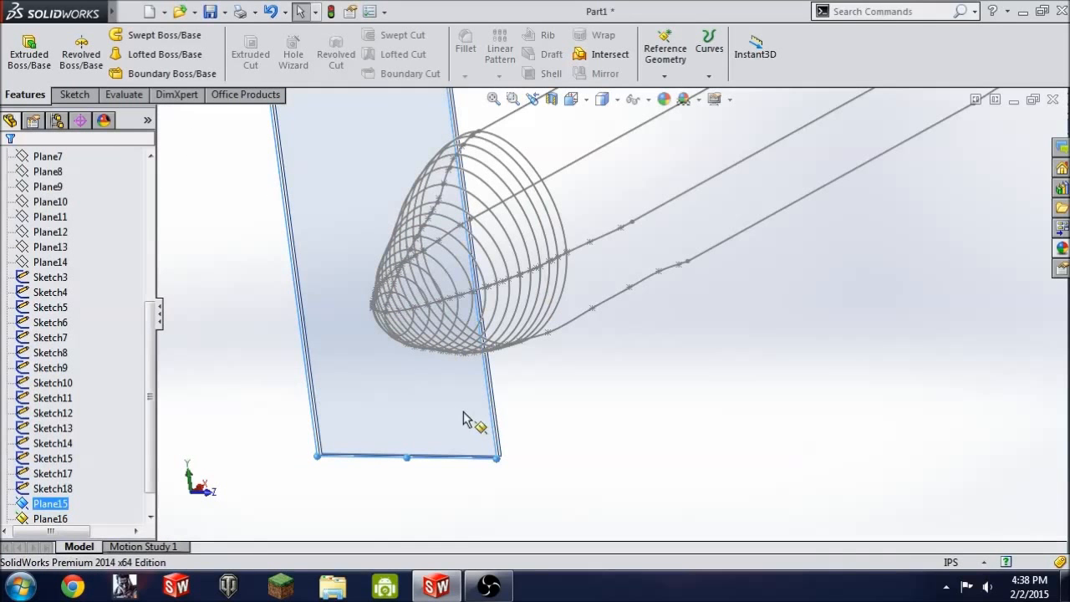
Step: Start a new sketch on Plane15 and show it in the Left view
middle_click_drag(474, 325, 451, 356)
scroll(451, 356, "down", 5)
scroll(492, 344, "up", 5)
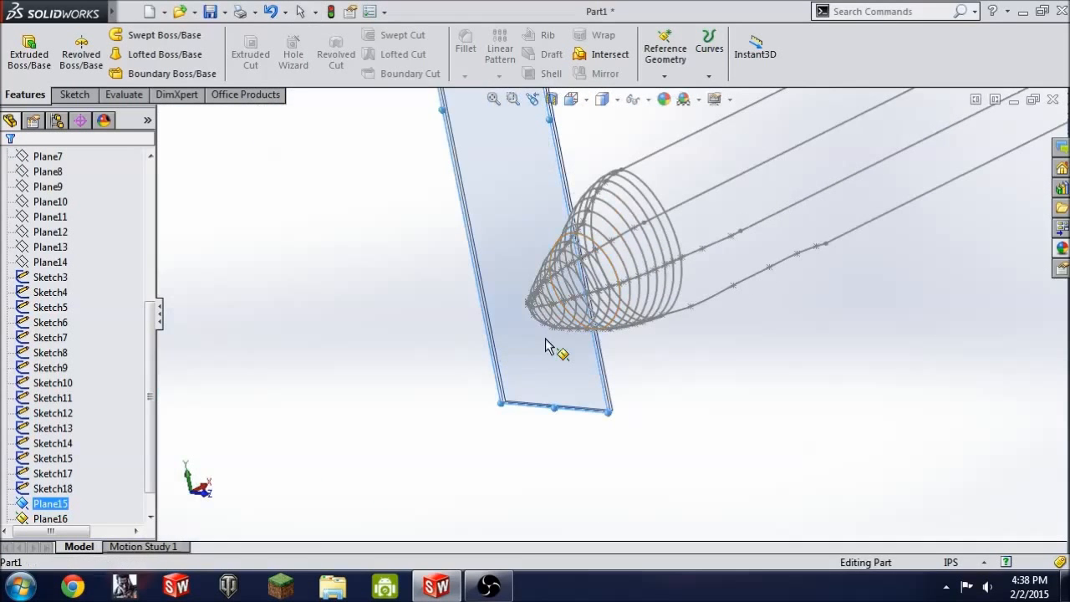
middle_click_drag(545, 345, 496, 410)
scroll(433, 444, "down", 4)
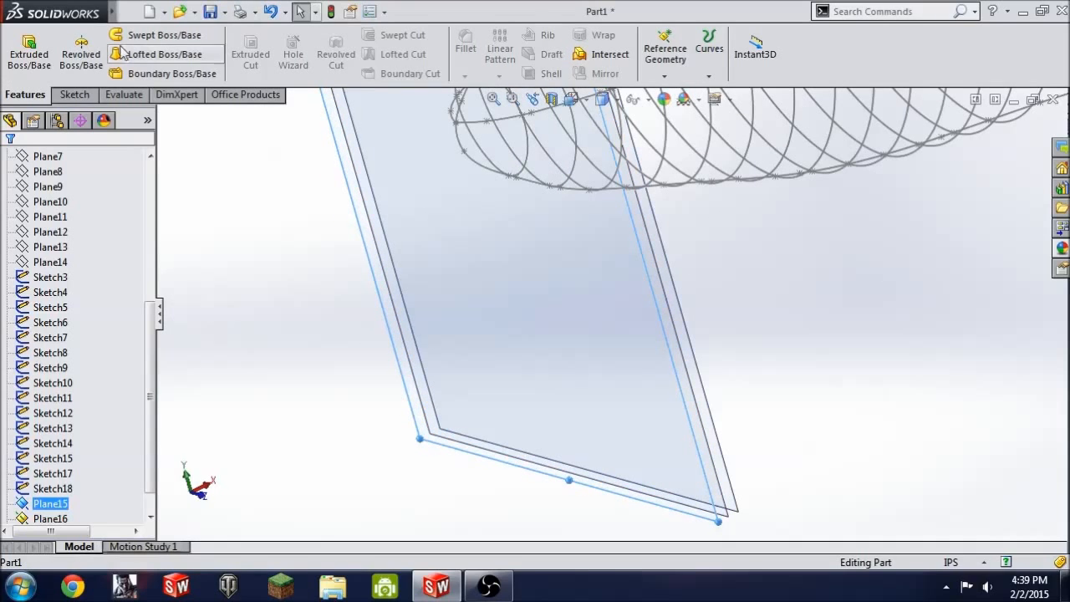
left_click(75, 96)
left_click(21, 48)
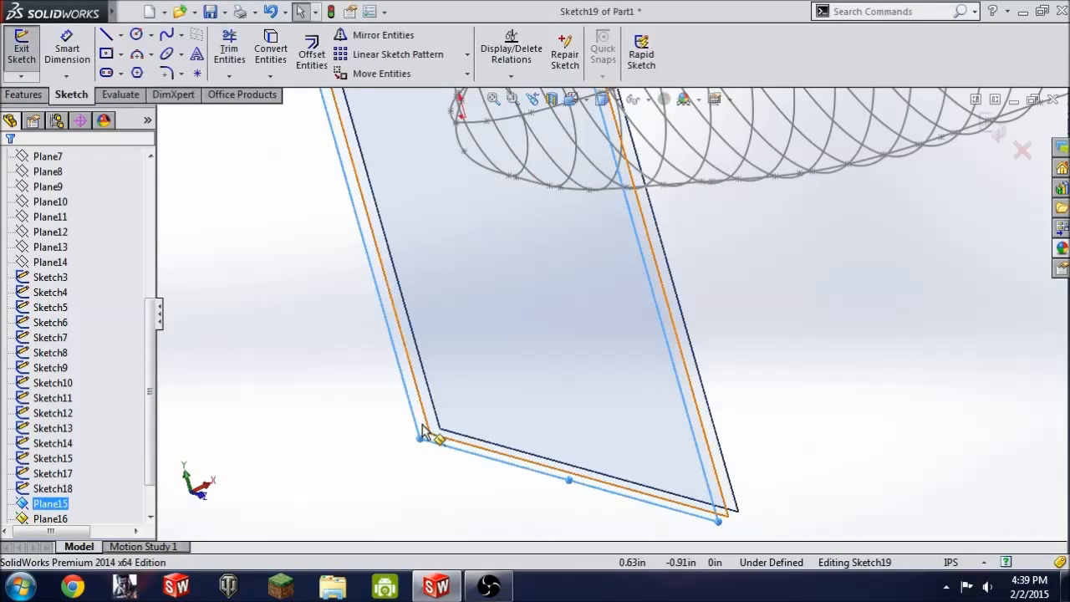
key("space")
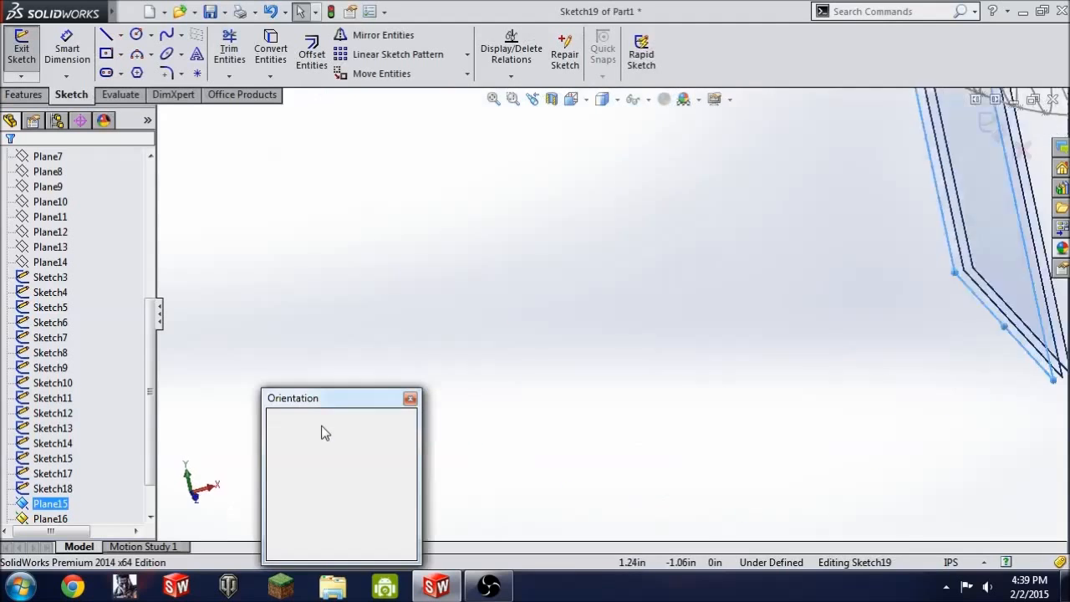
left_click(277, 468)
Step: Draw a three-point half-section spline inside the smallest ring, from above the origin through the positive-Z side of the horizontal axis to below the origin
scroll(656, 435, "down", 5)
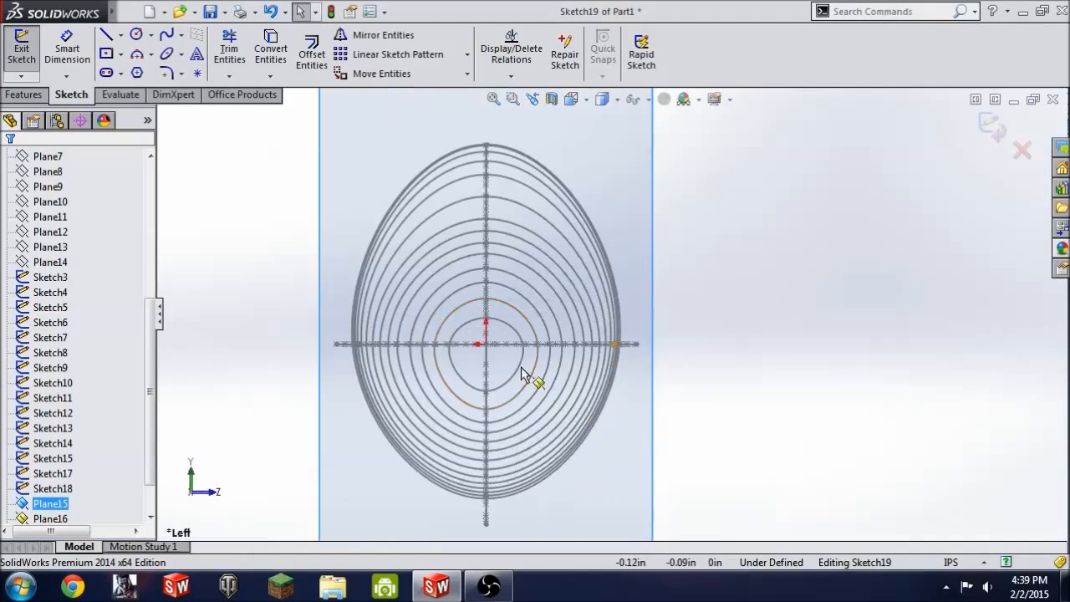
scroll(497, 311, "down", 3)
left_click(512, 303)
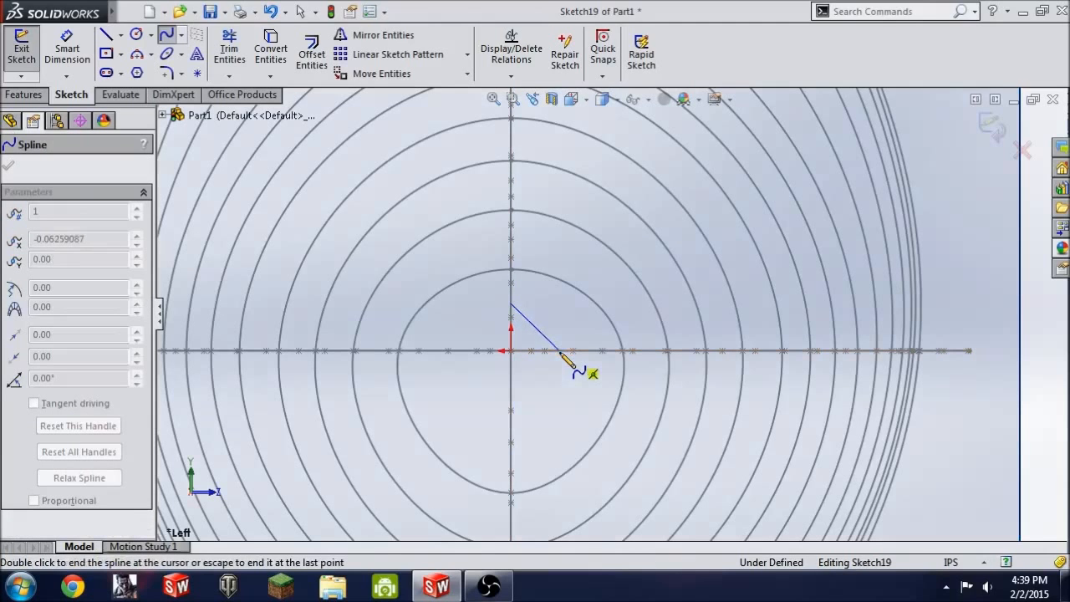
left_click(560, 350)
double_click(512, 396)
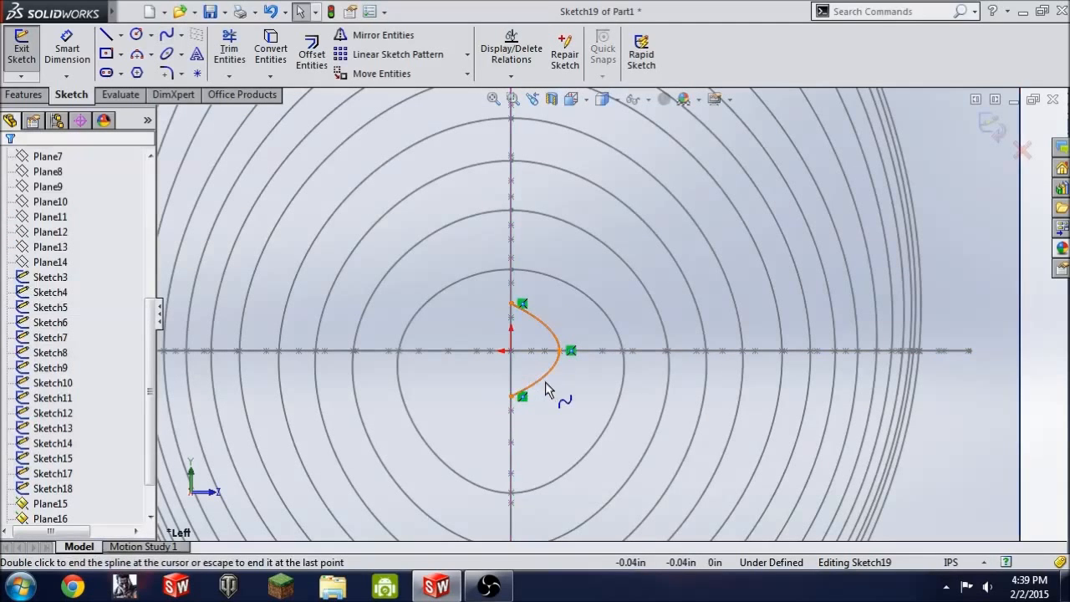
Step: Trim away the half-drawn spline and draw a closed four-point spline around the origin, starting about 0.07 in above it on the vertical guide curve
left_click(230, 50)
left_click_drag(633, 406, 512, 349)
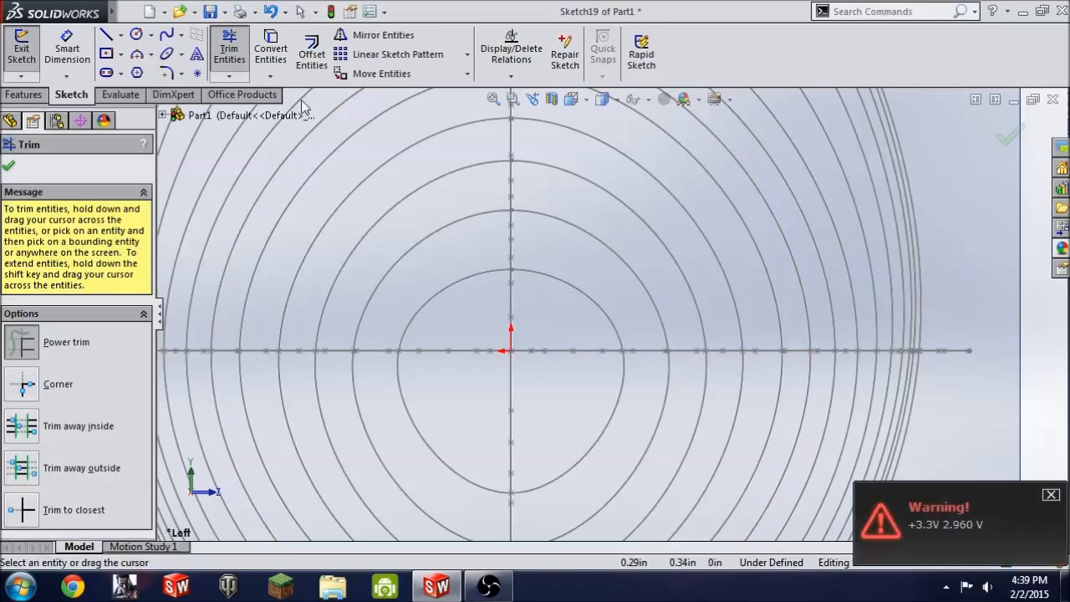
left_click(166, 34)
left_click(511, 297)
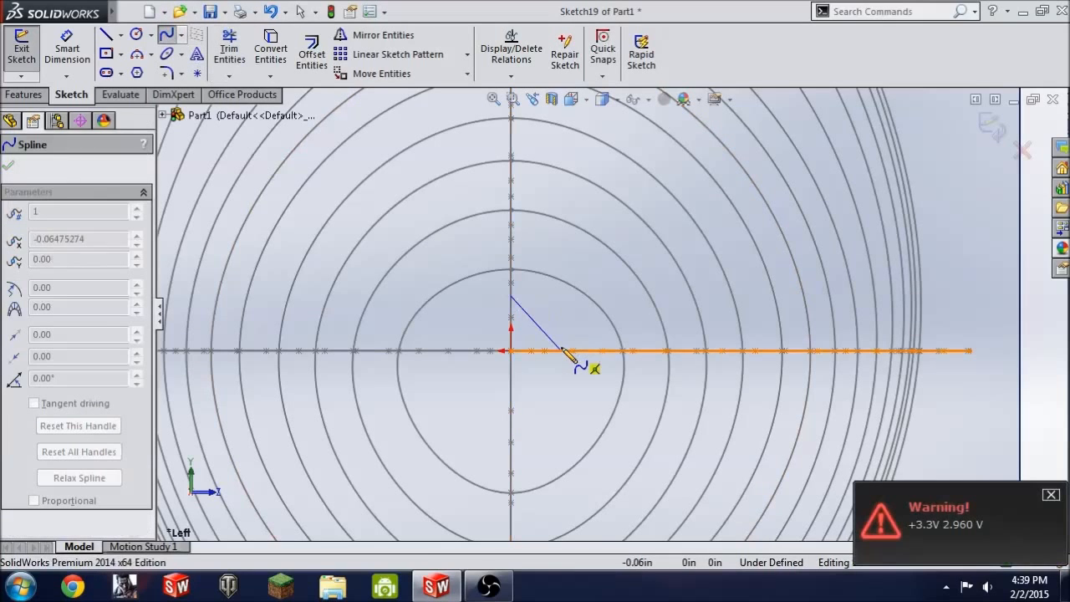
left_click(565, 351)
left_click(512, 377)
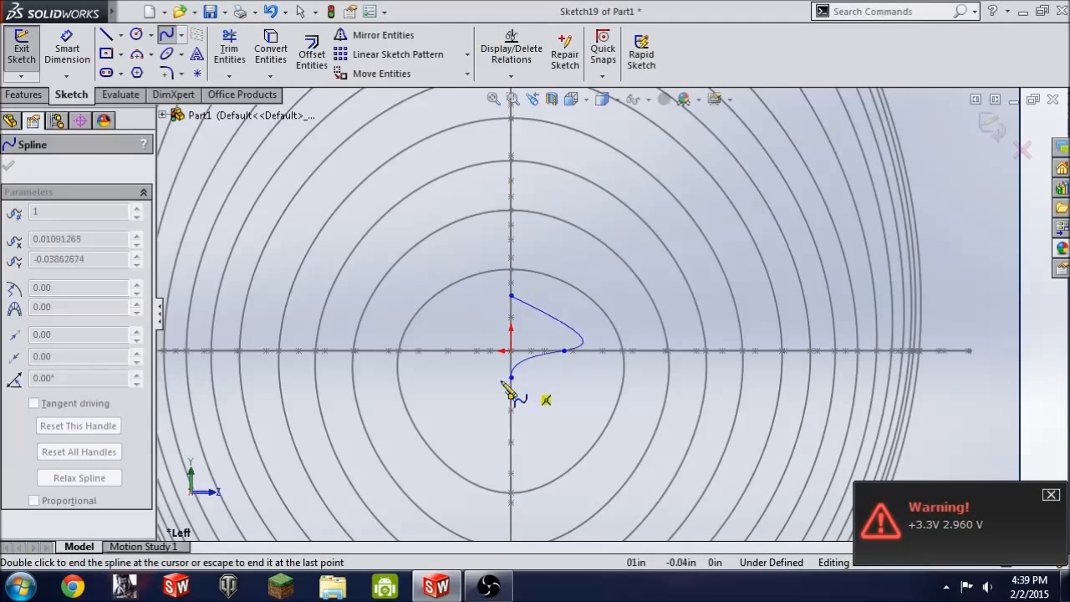
left_click(465, 350)
left_click(512, 296)
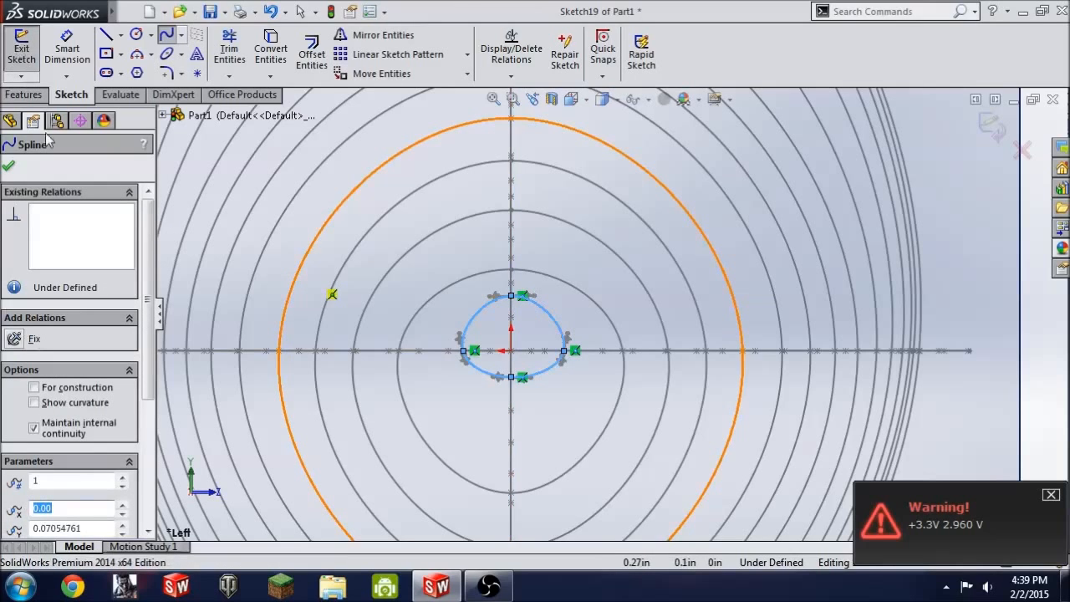
left_click(8, 167)
Step: Add pierce relations tying the closed spline's top and right points to the upper Sketch2 and right Sketch1 guide curves
middle_click_drag(451, 336, 482, 355)
left_click(513, 298)
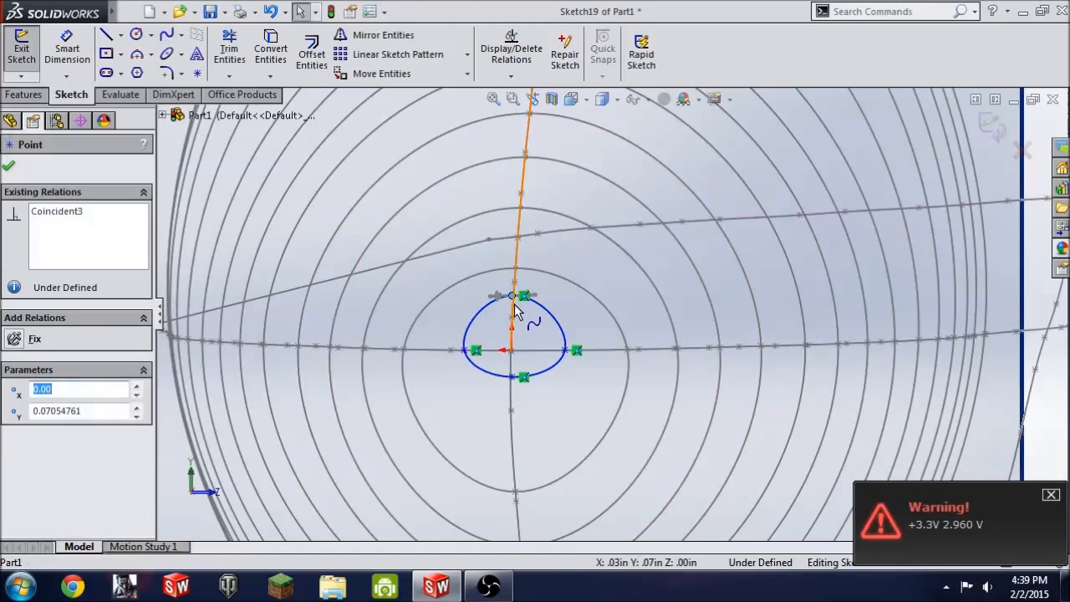
left_click(515, 307, "ctrl")
left_click(15, 495)
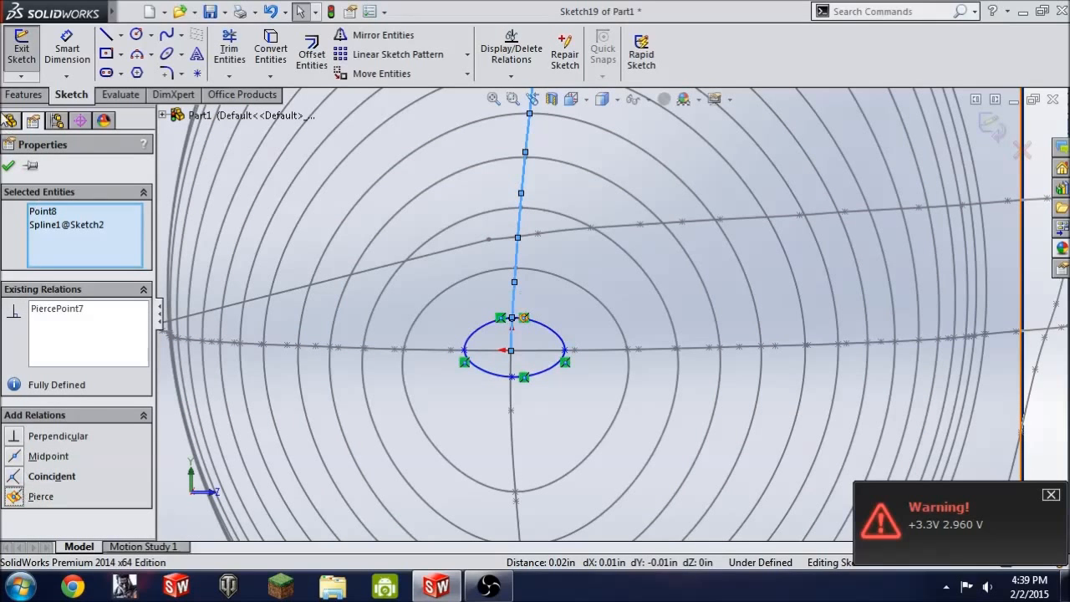
left_click(8, 168)
left_click(566, 351)
left_click(577, 350, "ctrl")
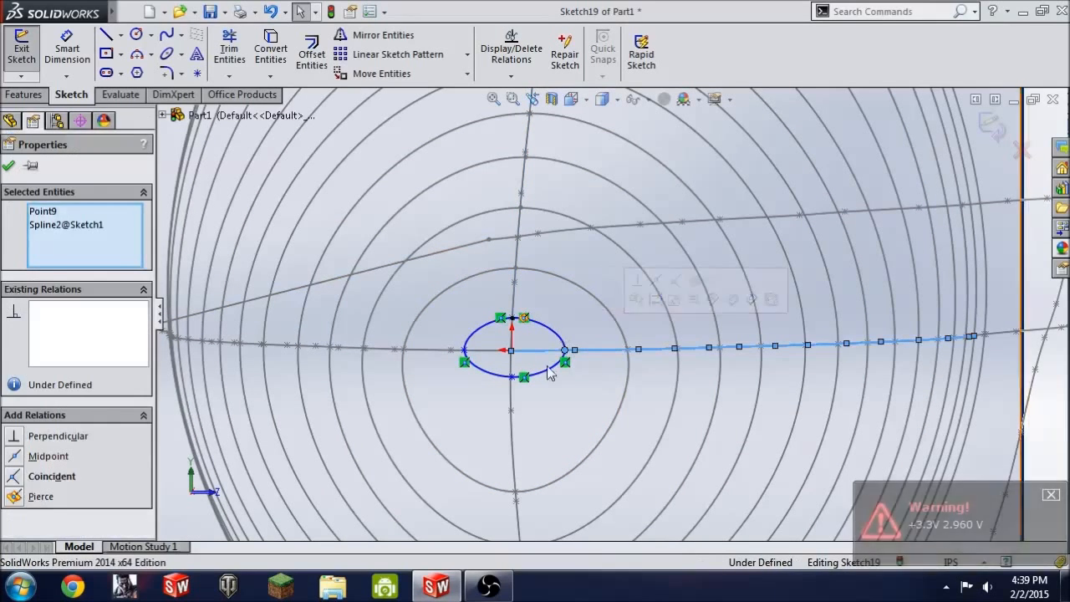
left_click(8, 166)
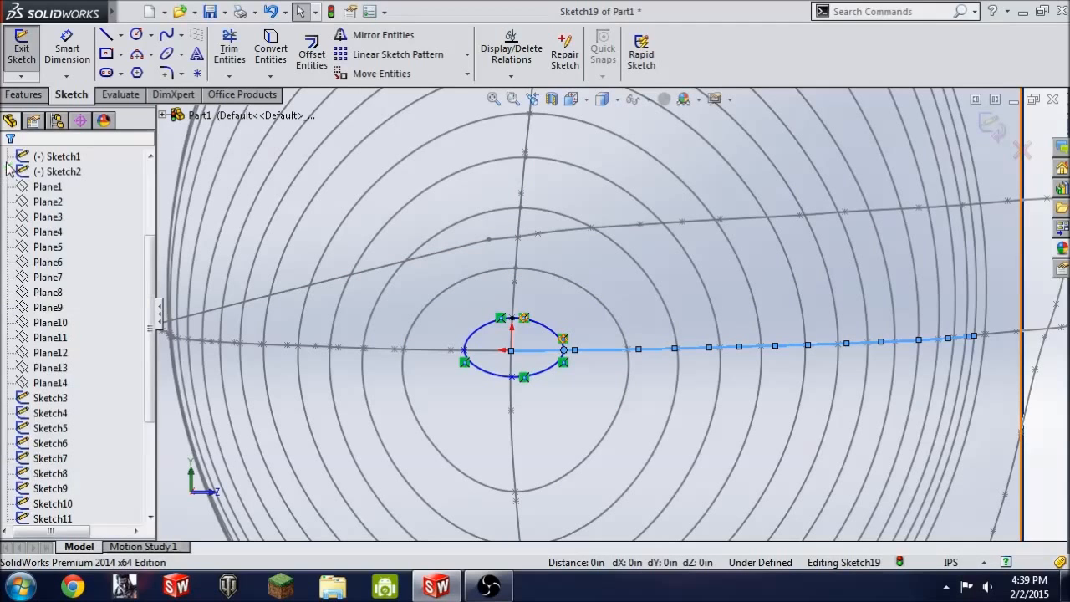
Step: Add pierce relations tying the spline's bottom and left points to their guide curves, and exit the sketch
left_click(512, 377)
left_click(513, 402, "ctrl")
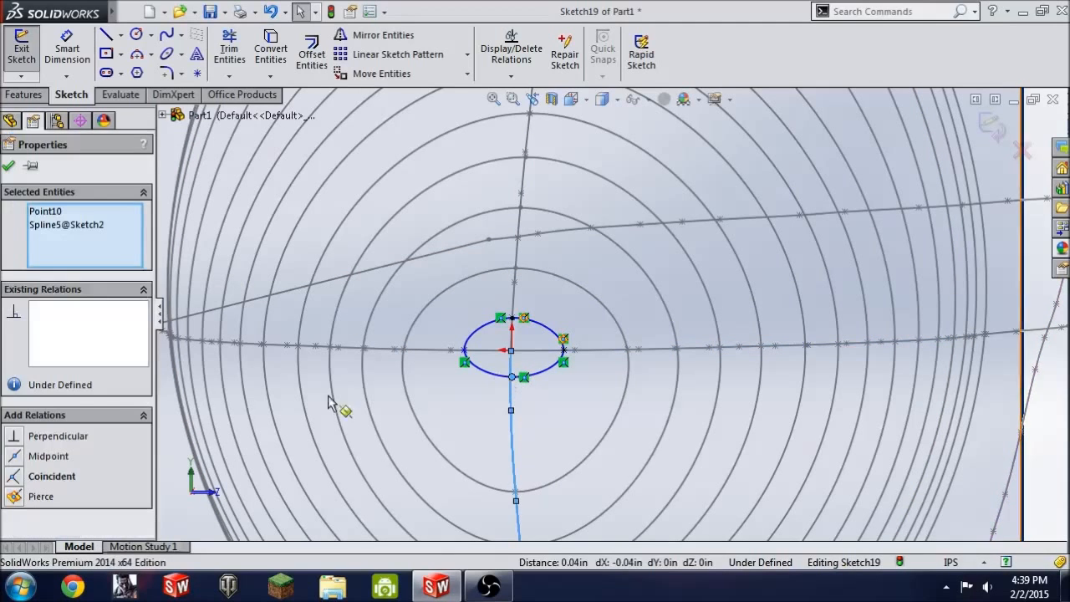
left_click(13, 496)
left_click(9, 166)
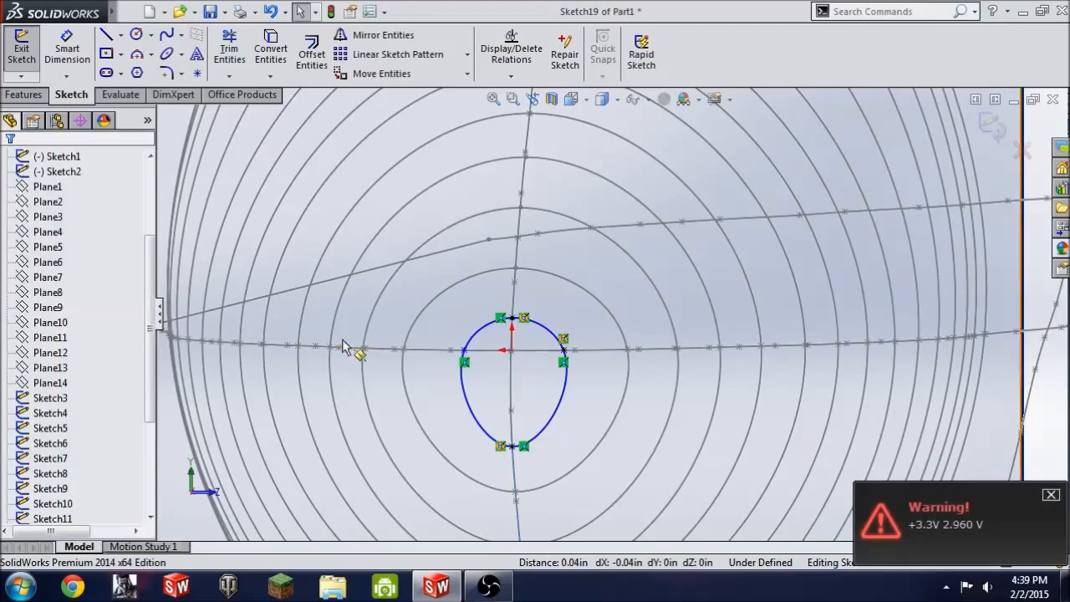
left_click(464, 350)
left_click(451, 350, "ctrl")
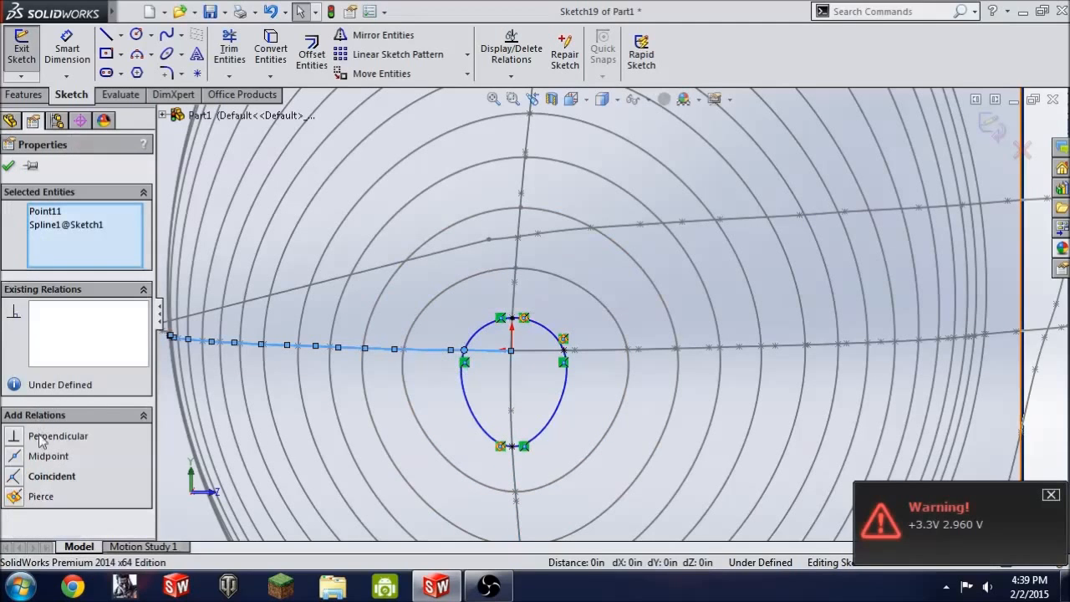
left_click(14, 496)
left_click(10, 167)
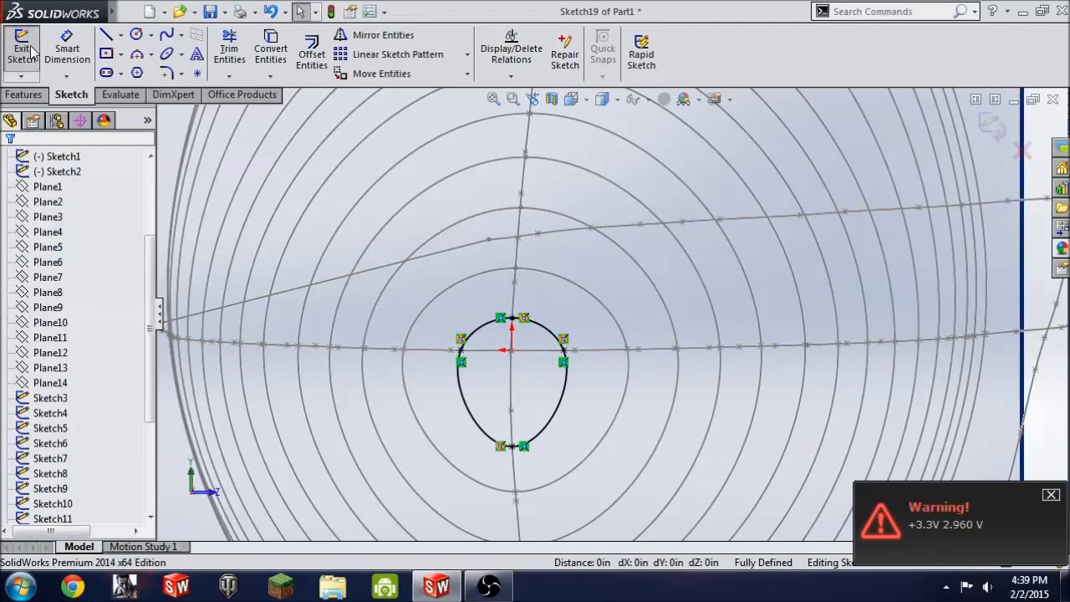
left_click(21, 47)
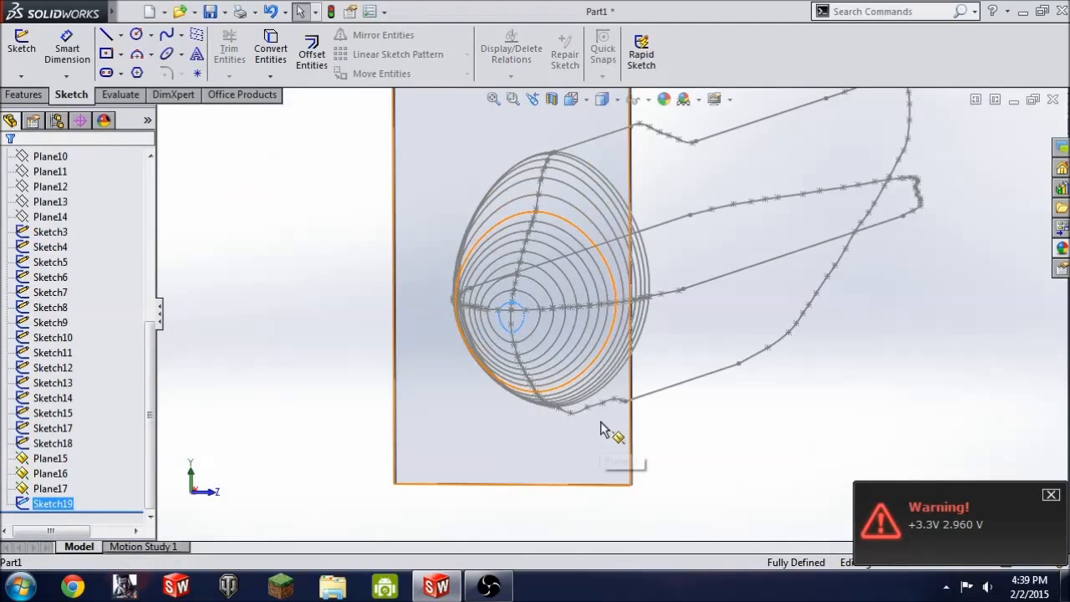
Step: Hide Plane15 at the lower corner of the stacked reference planes
scroll(607, 418, "down", 6)
scroll(652, 500, "up", 6)
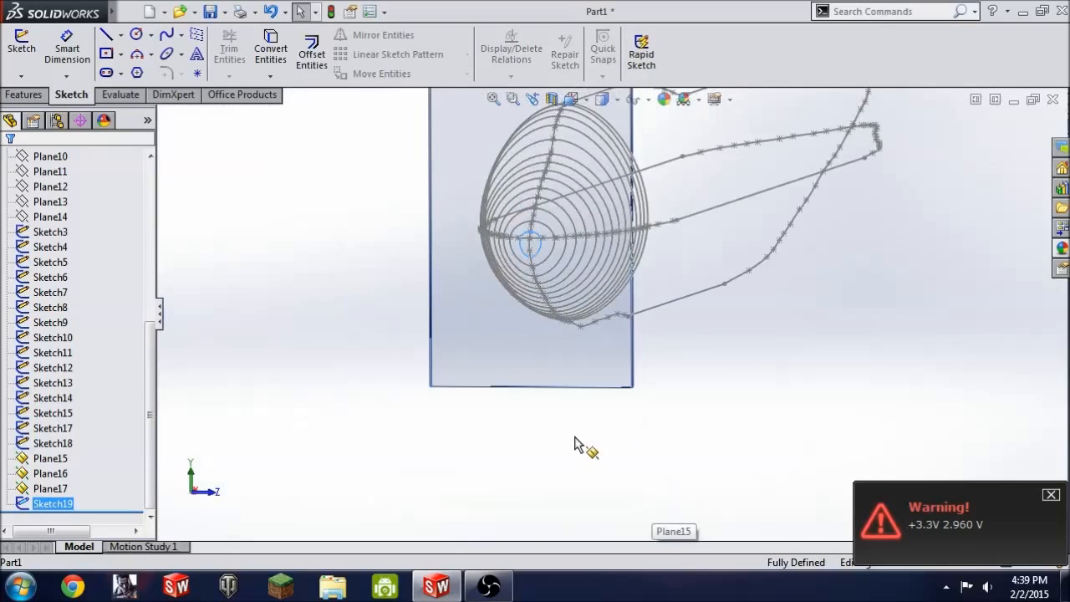
middle_click_drag(575, 440, 529, 433)
scroll(358, 447, "down", 8)
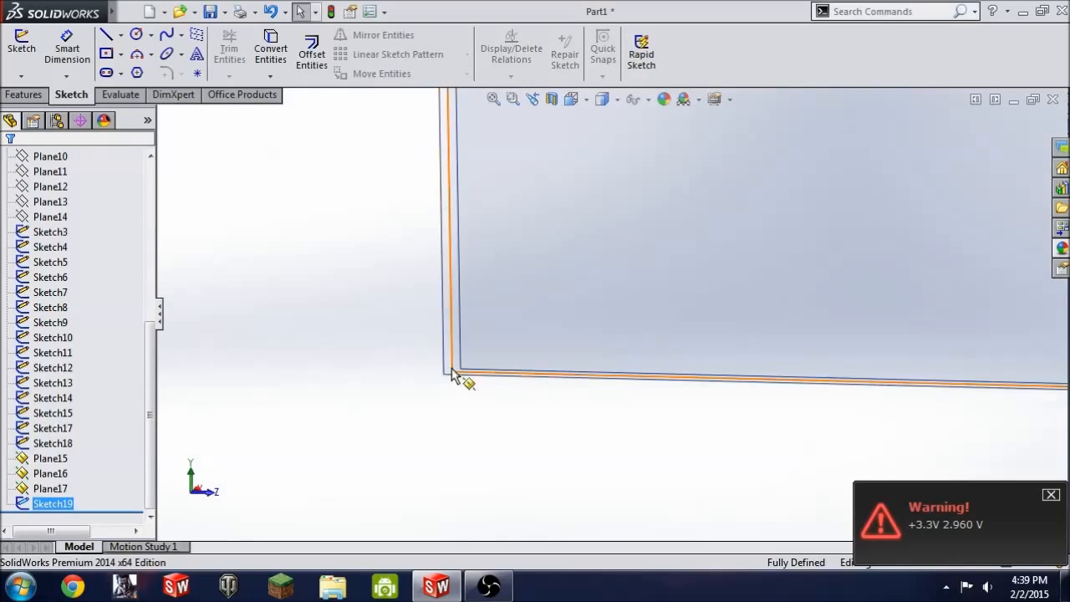
right_click(475, 362)
left_click(526, 299)
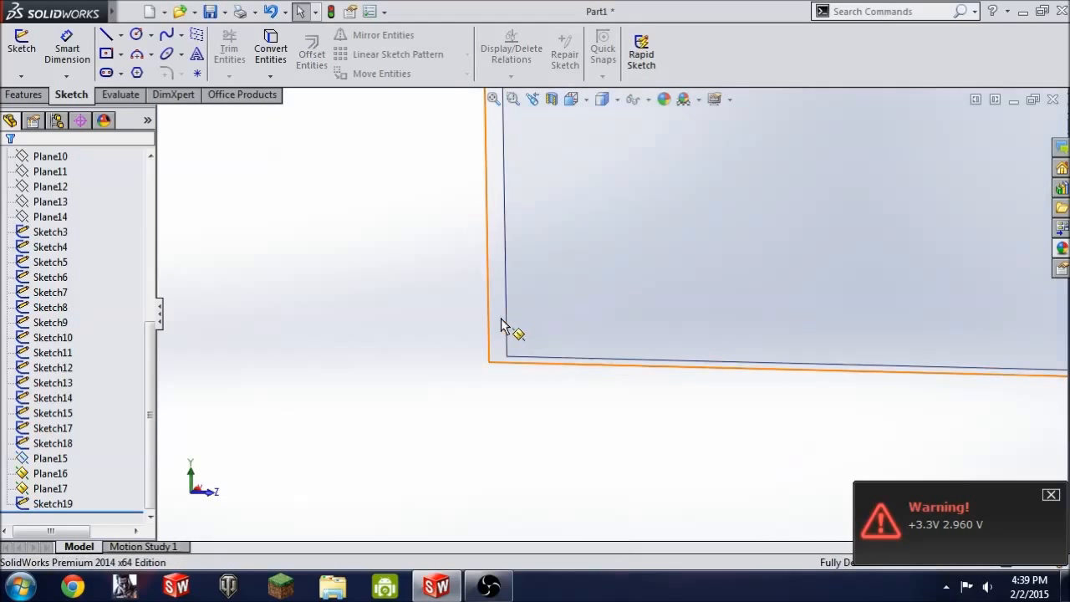
Step: Start a new sketch on Plane16 and orient the view to Left
left_click(500, 322)
left_click(31, 49)
key("space")
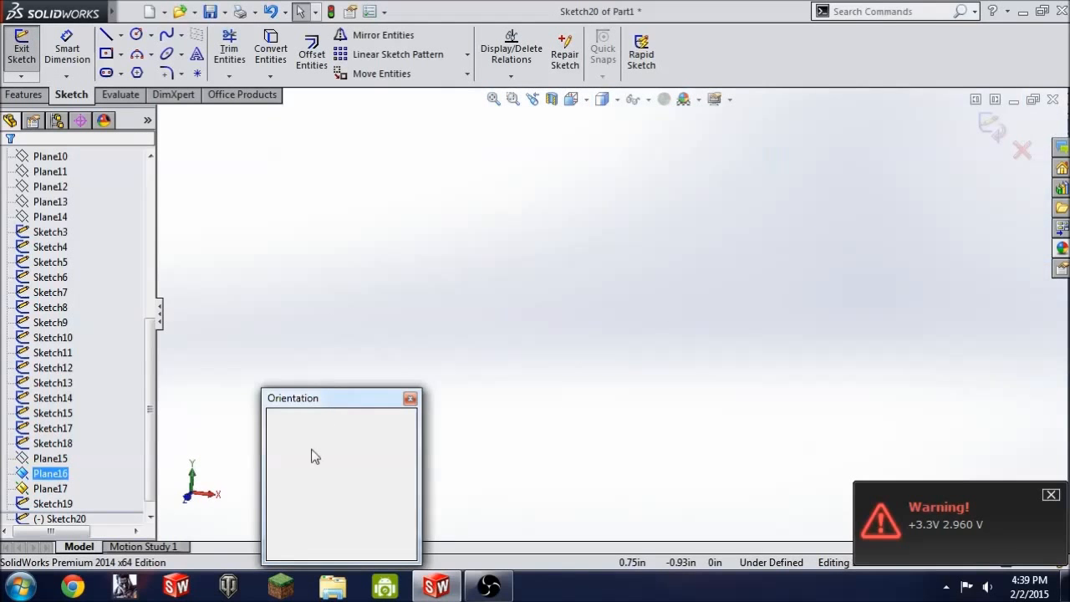
left_click(280, 468)
scroll(626, 429, "down", 10)
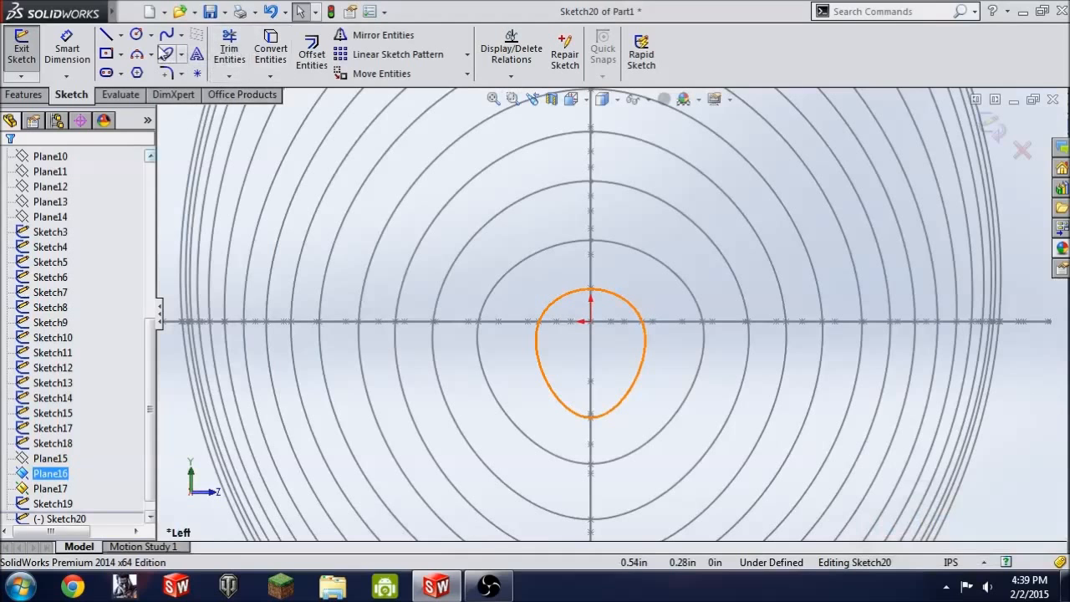
Step: Draw a closed four-point spline around the innermost profile, from about 0.07 in above to about 0.14 in below the origin
left_click(591, 270)
left_click(669, 321)
left_click(591, 431)
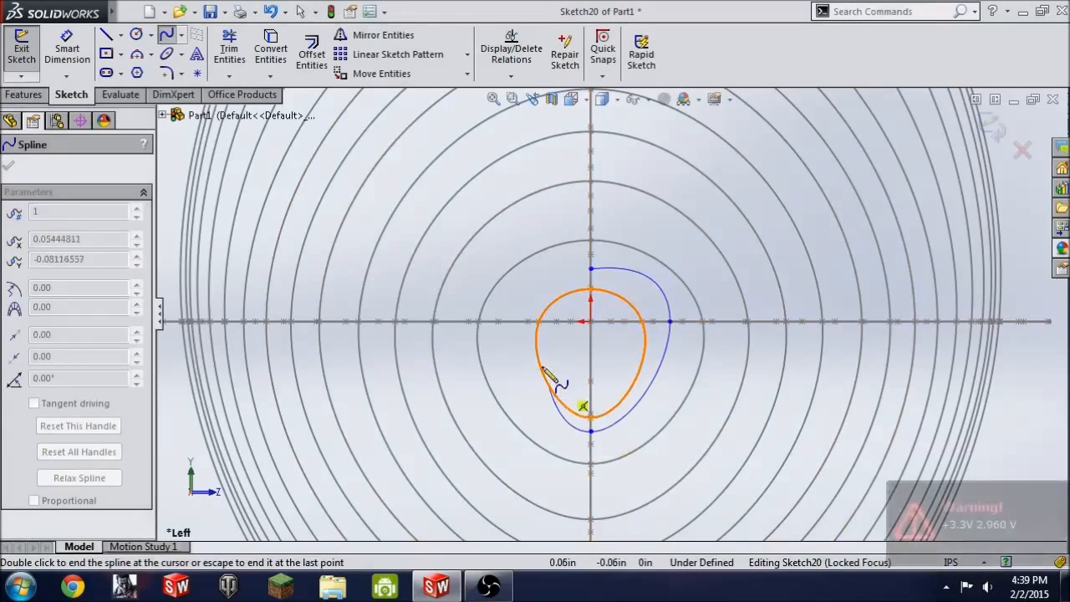
left_click(514, 321)
left_click(591, 270)
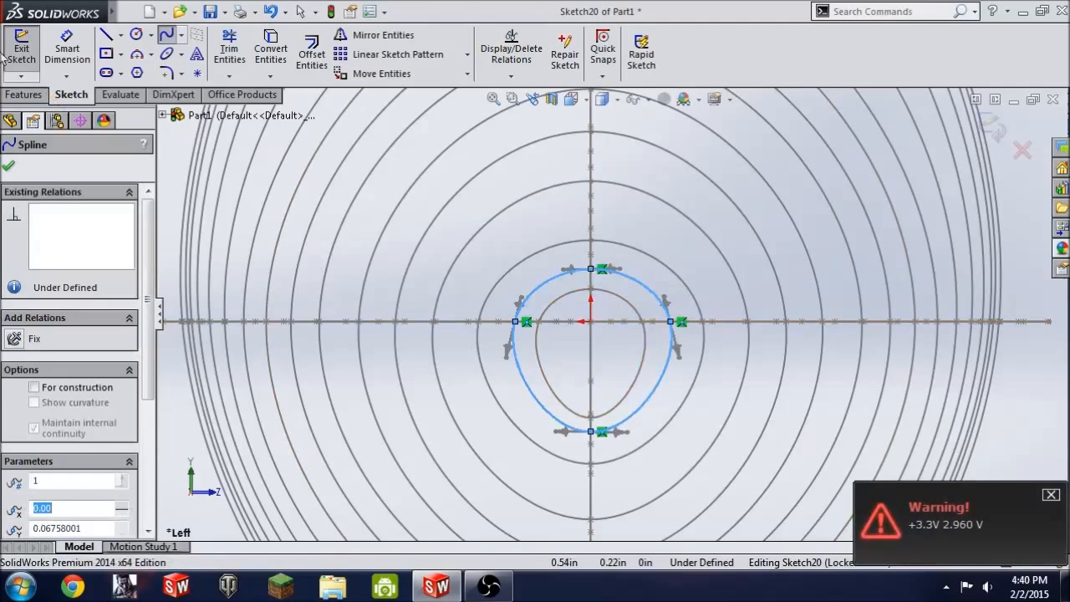
left_click(9, 169)
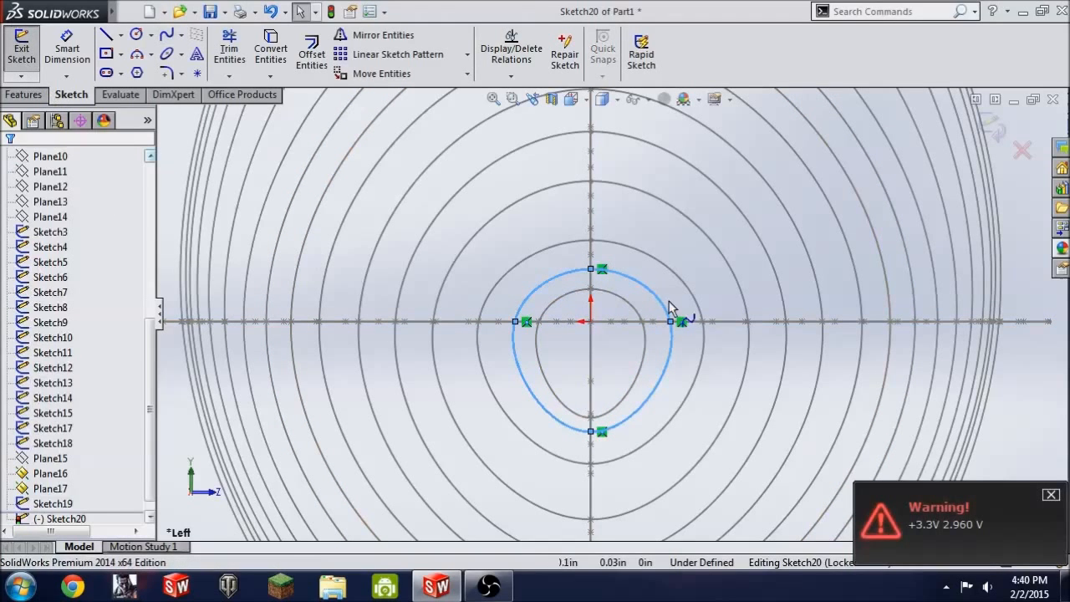
Step: Try to pierce the new spline's top point with Spline3 of Sketch2
left_click(591, 269)
left_click(592, 283, "ctrl")
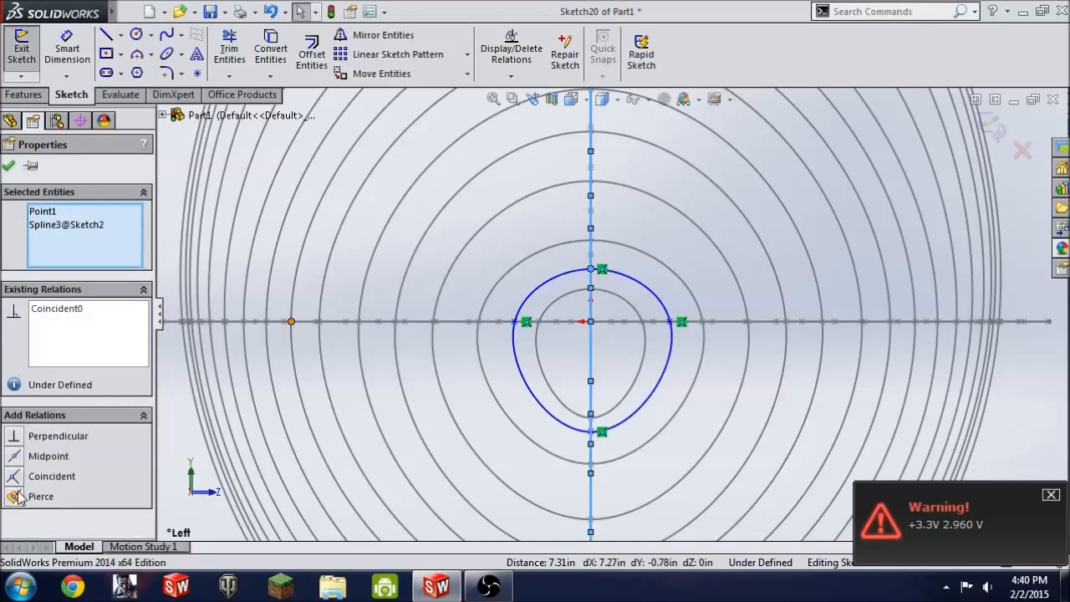
left_click(18, 495)
left_click(647, 294)
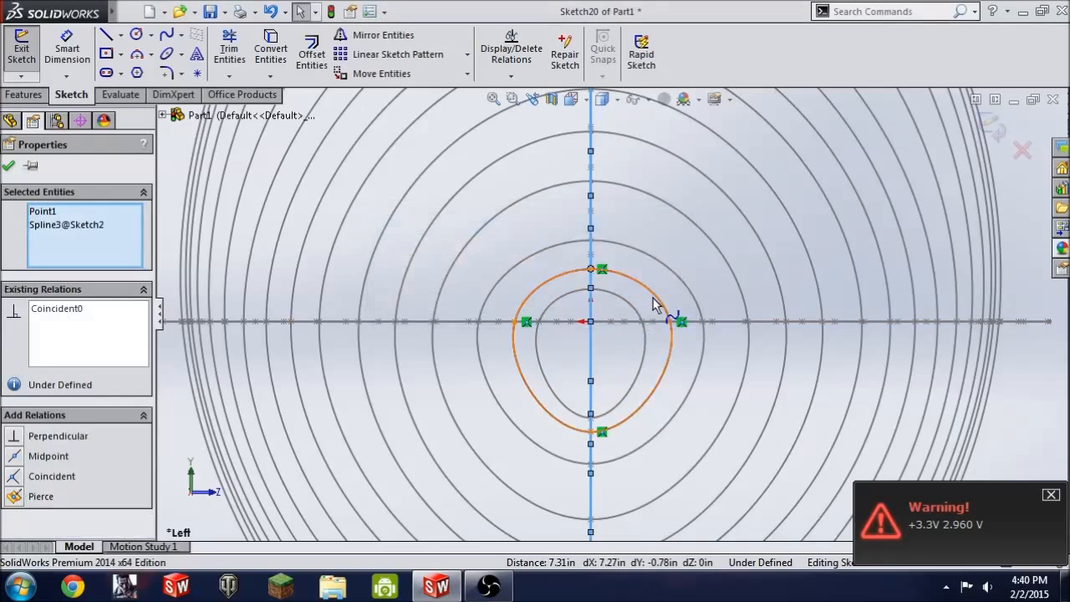
Step: Add a pierce relation between the new spline's top point and the upper guide curve, Spline1 of Sketch2
mouse_move(660, 303)
middle_mouse_down()
mouse_move(557, 334)
mouse_move(707, 329)
mouse_move(690, 303)
mouse_move(314, 347)
middle_mouse_up()
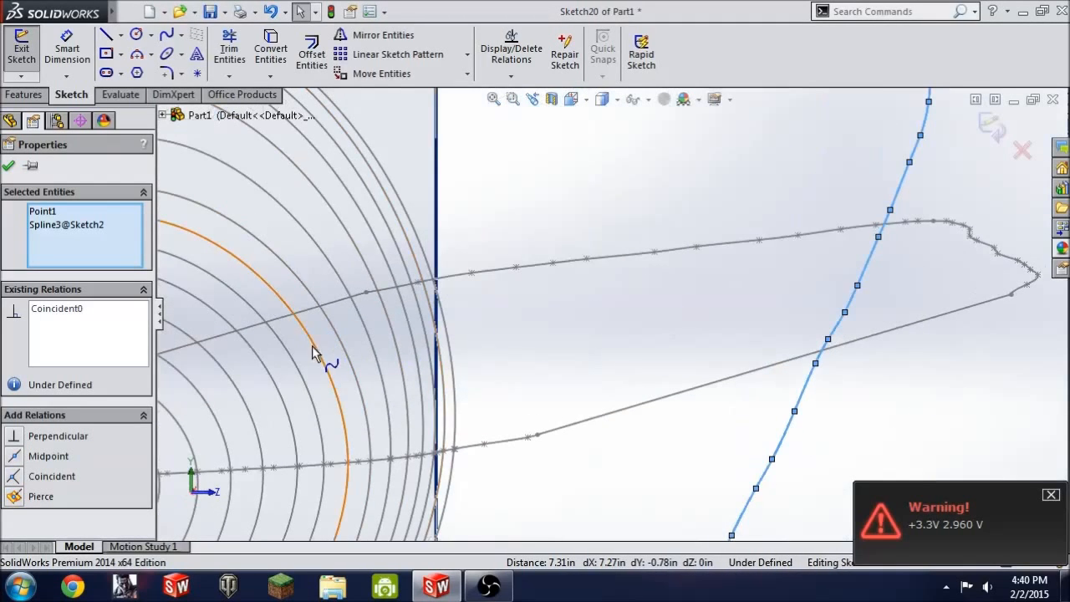
scroll(313, 348, "up", 5)
scroll(389, 350, "down", 5)
scroll(536, 396, "down", 3)
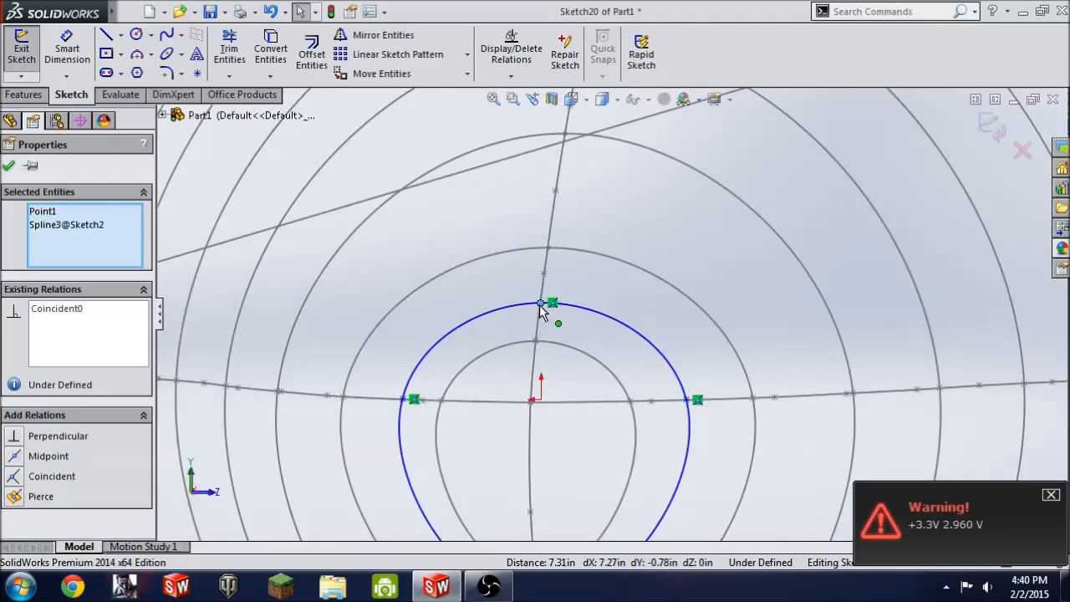
left_click(279, 392)
left_click(14, 437)
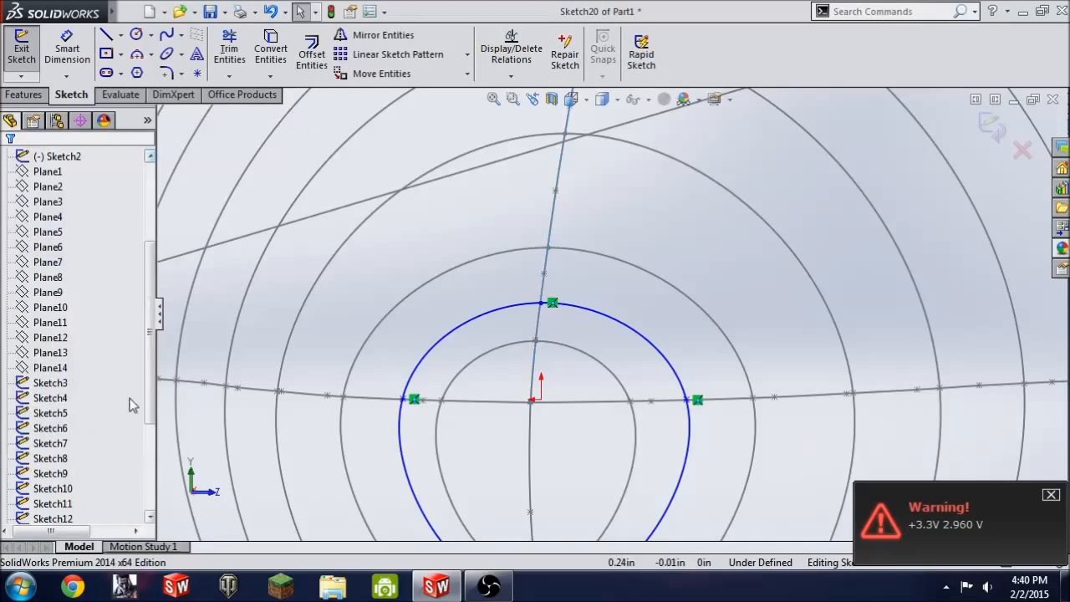
left_click(542, 304)
left_click(538, 318, "ctrl")
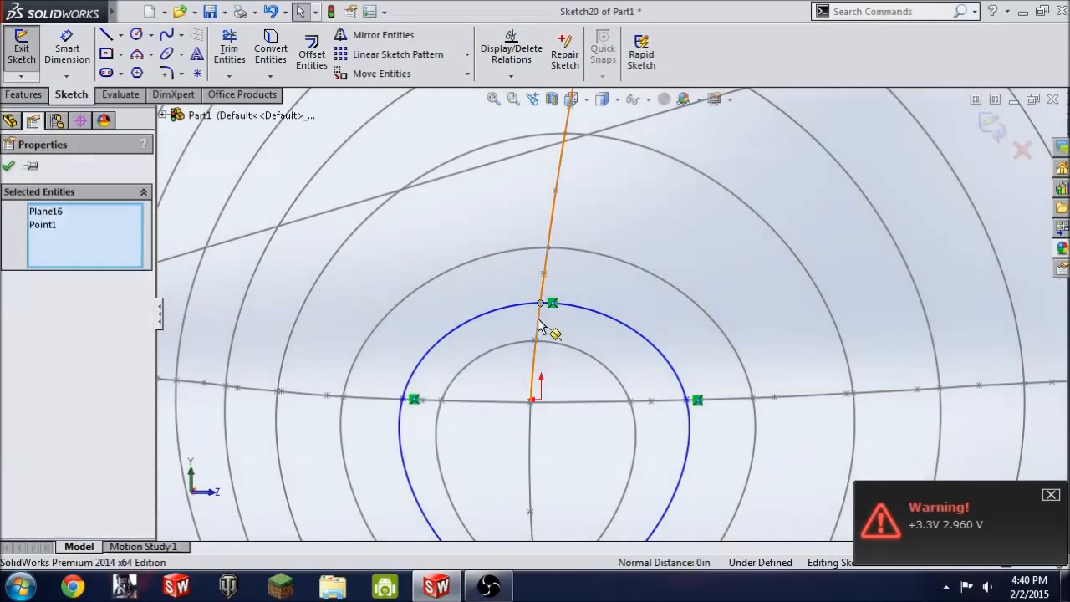
left_click(540, 319, "ctrl")
key("Escape")
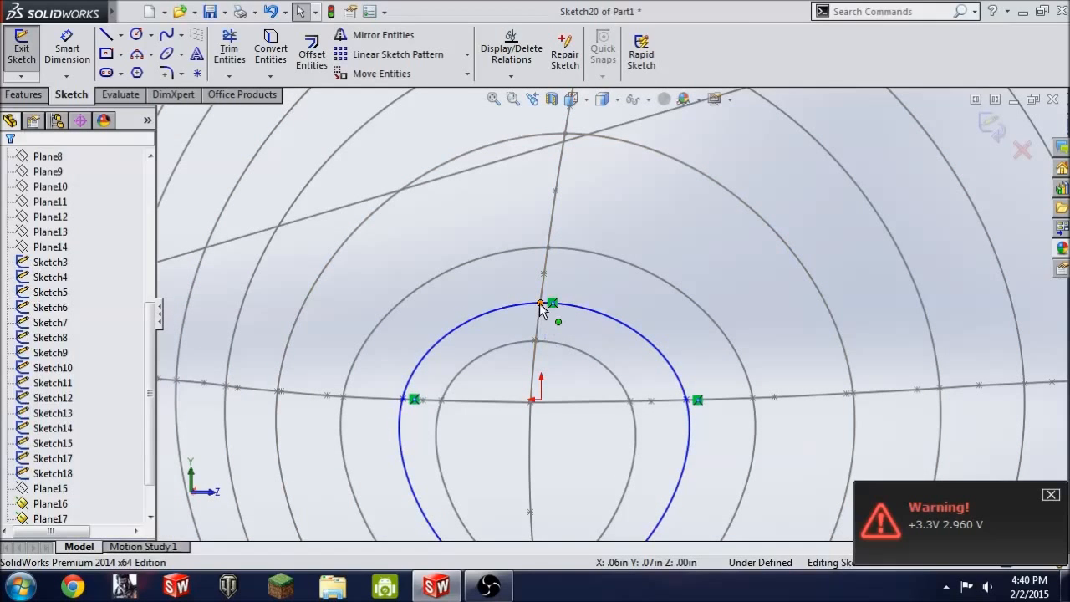
left_click(541, 303)
left_click(533, 328, "ctrl")
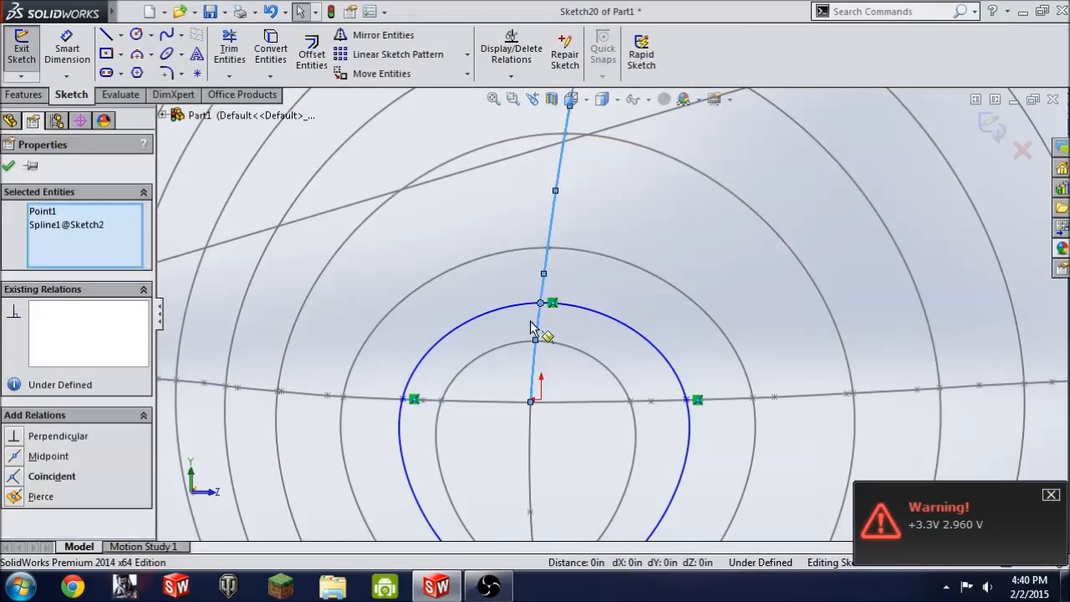
left_click(17, 496)
left_click(9, 168)
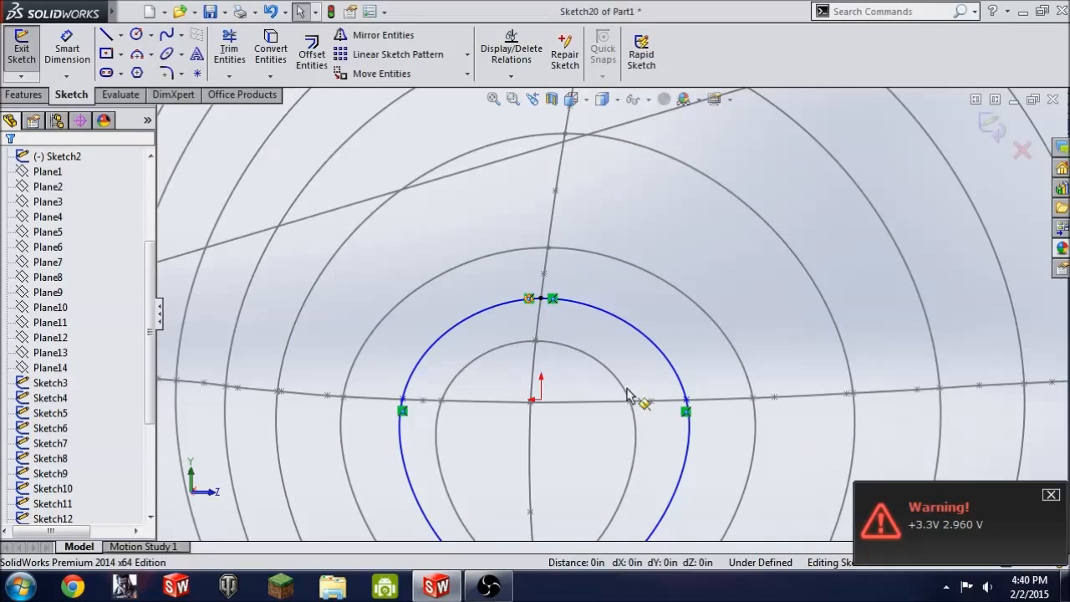
Step: Add pierce relations tying the new spline's right point to Spline2 of Sketch1 and its bottom point to Spline5 of Sketch2
left_click(686, 401)
left_click(698, 399, "ctrl")
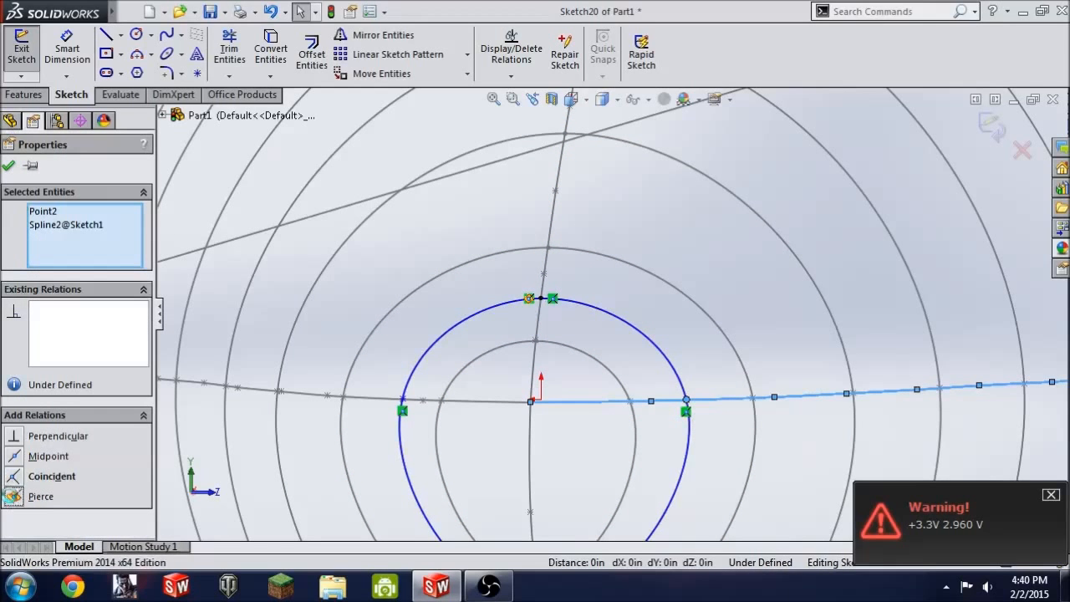
left_click(14, 497)
left_click(606, 461)
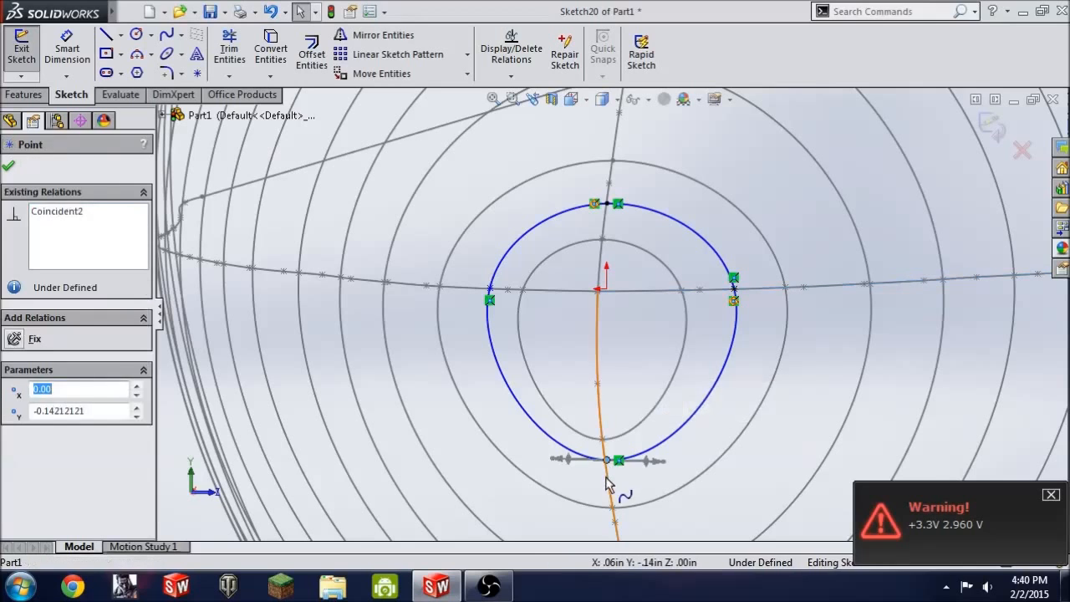
left_click(607, 477, "ctrl")
left_click(609, 477, "ctrl")
left_click(590, 480, "ctrl")
left_click(589, 488, "ctrl")
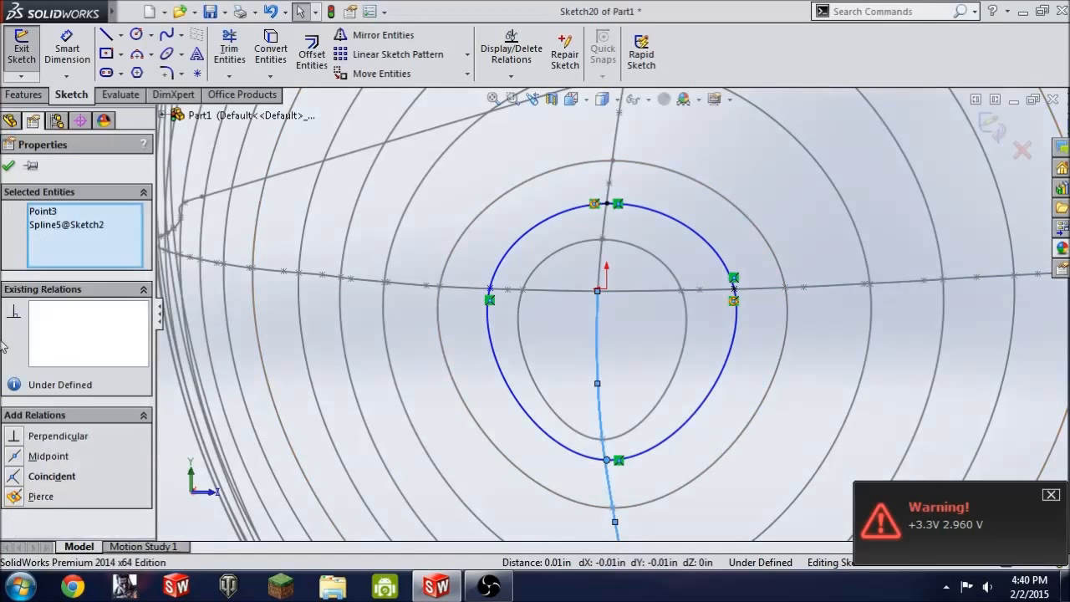
left_click(14, 496)
left_click(8, 167)
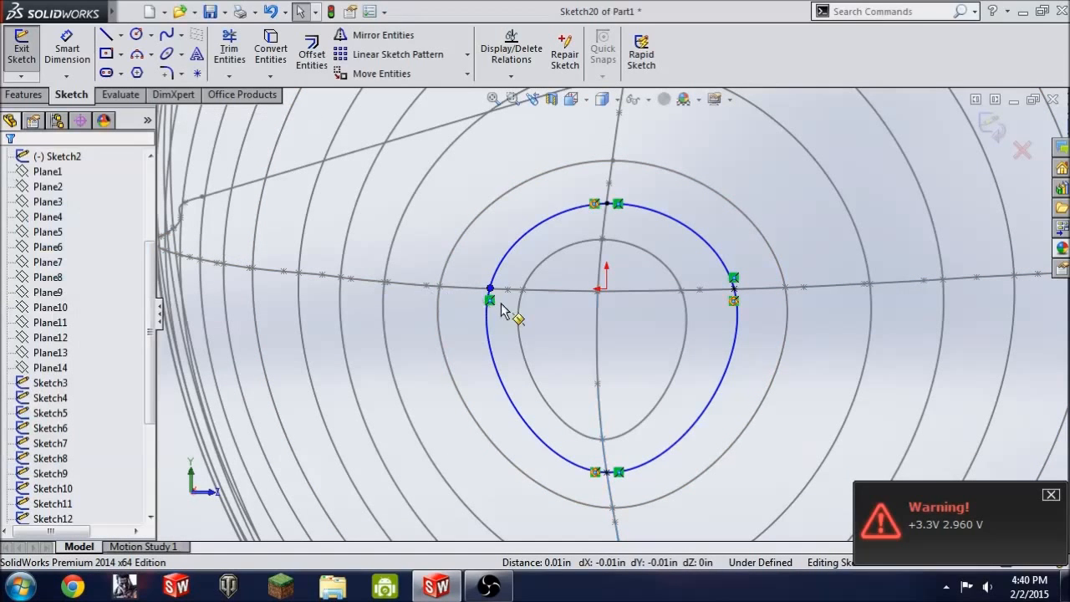
Step: Add a pierce relation between the new spline's left point and Spline1 of Sketch1, and finish the sketch
left_click(490, 290)
left_click(474, 290, "ctrl")
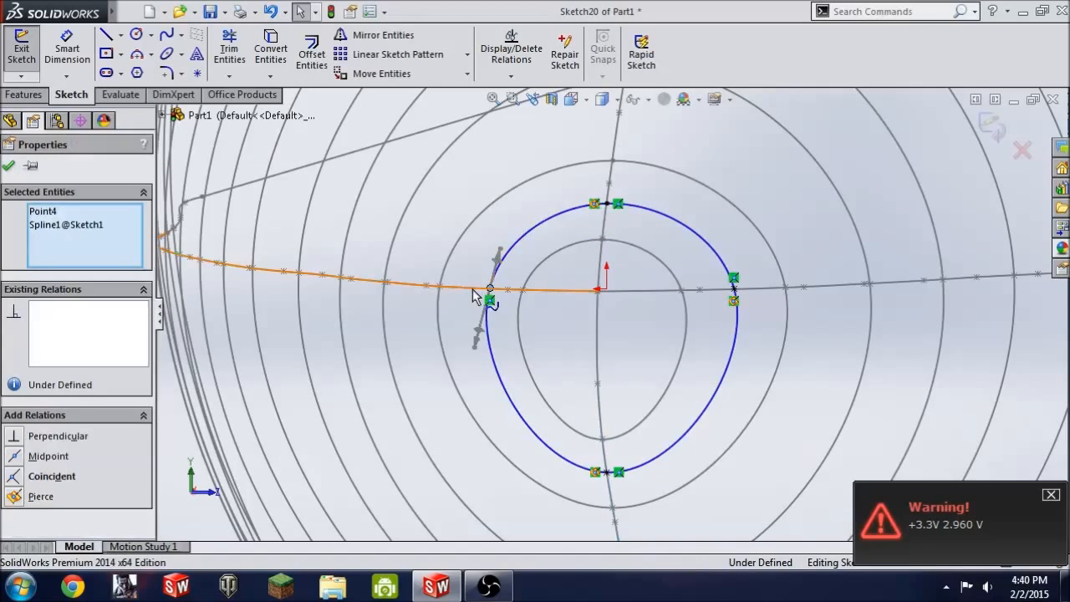
left_click(13, 497)
left_click(8, 165)
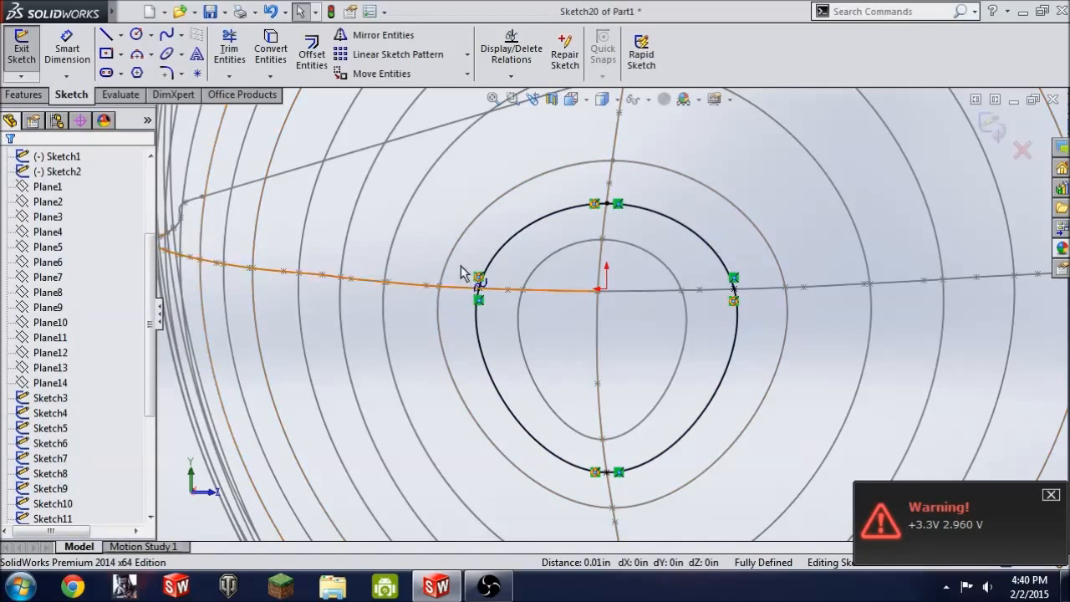
scroll(462, 268, "up", 8)
left_click(22, 52)
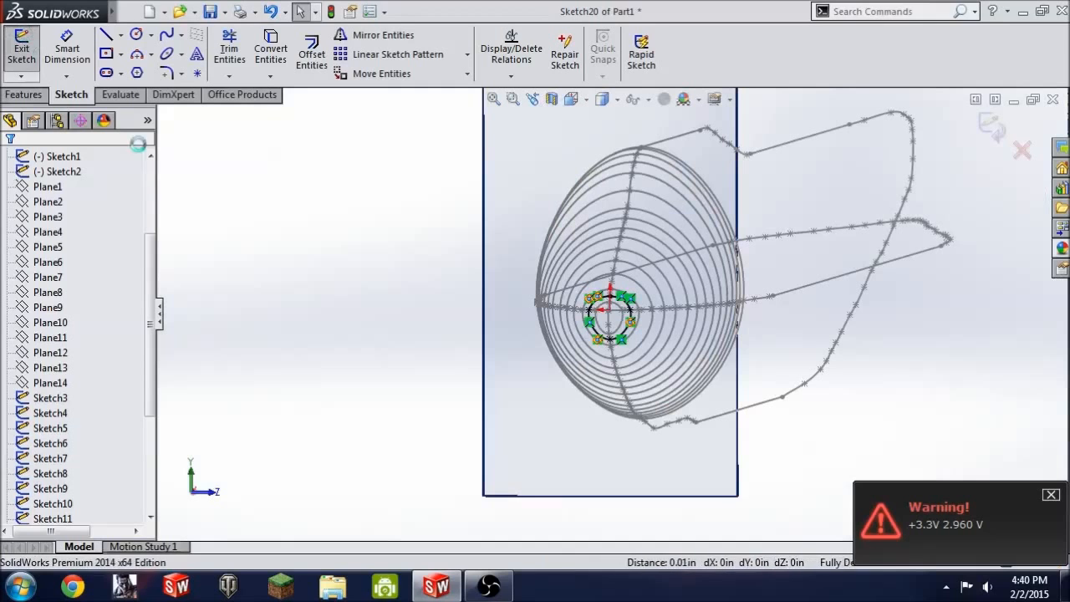
Step: Hide the reference plane of the finished profile, Plane17
right_click(531, 393)
left_click(579, 295)
right_click(517, 351)
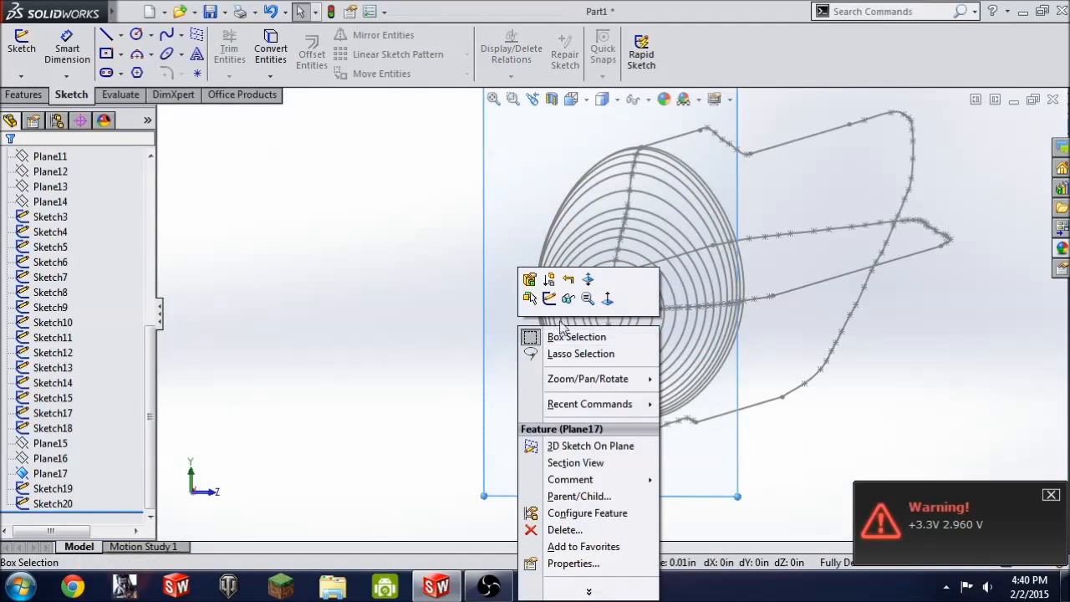
left_click(567, 301)
left_click(35, 96)
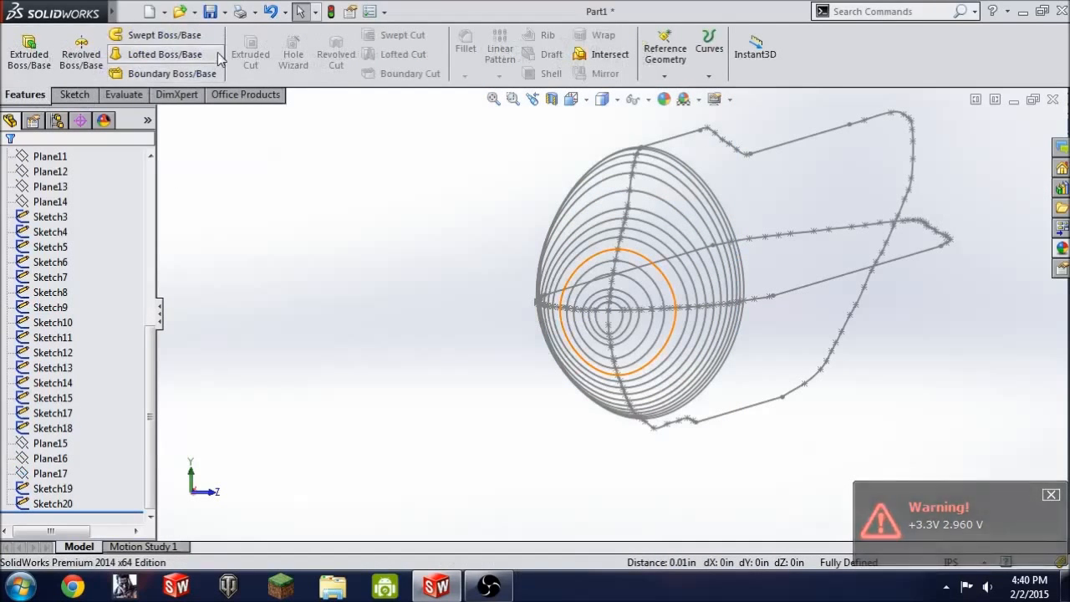
left_click(165, 53)
scroll(635, 335, "up", 2)
scroll(752, 275, "down", 3)
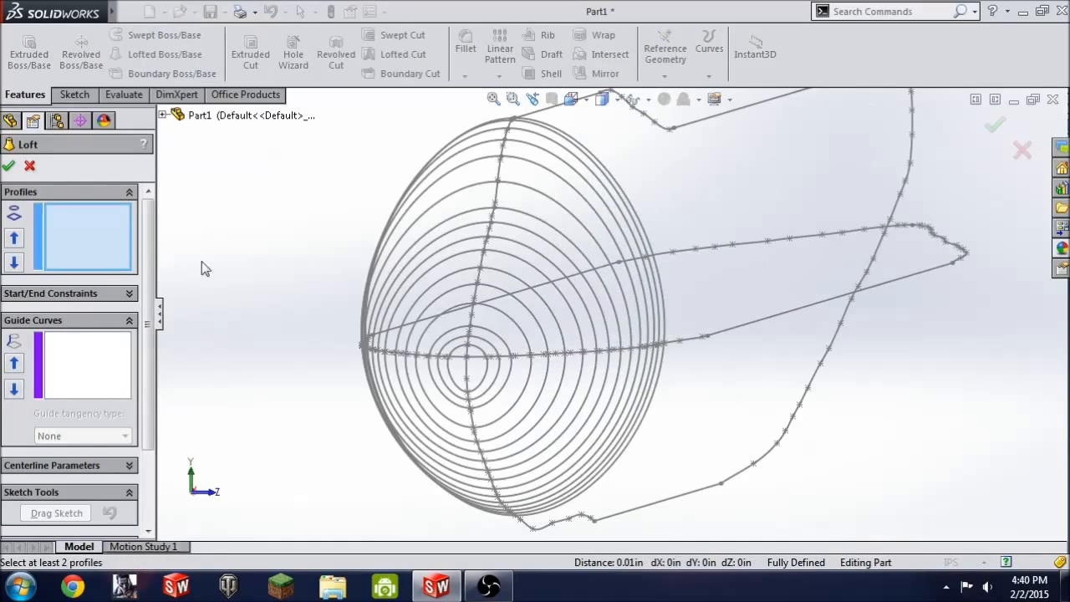
left_click(163, 117)
scroll(255, 420, "down", 3)
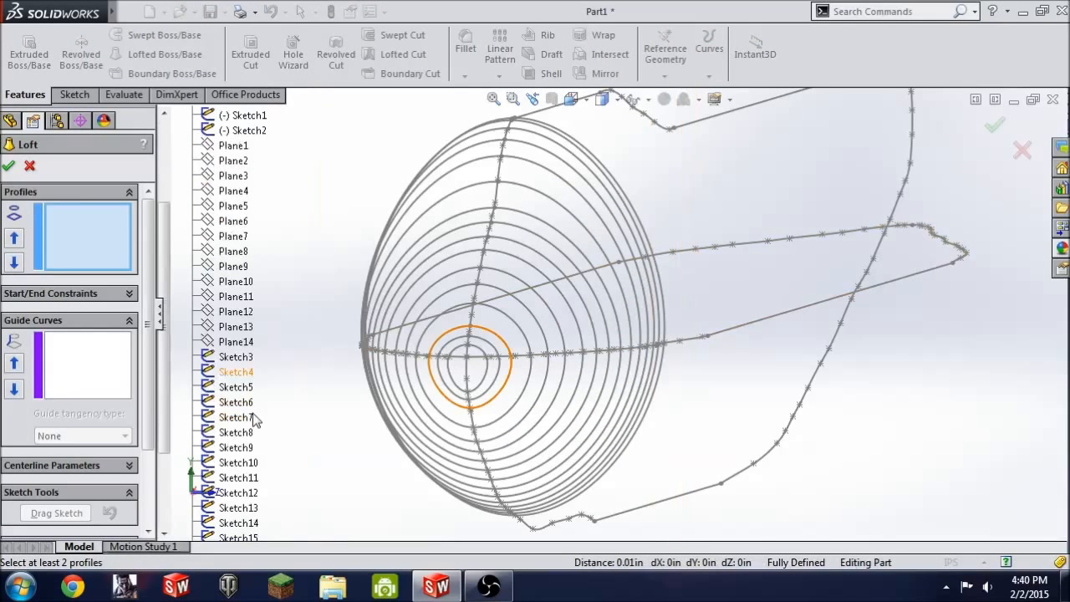
left_click(235, 357)
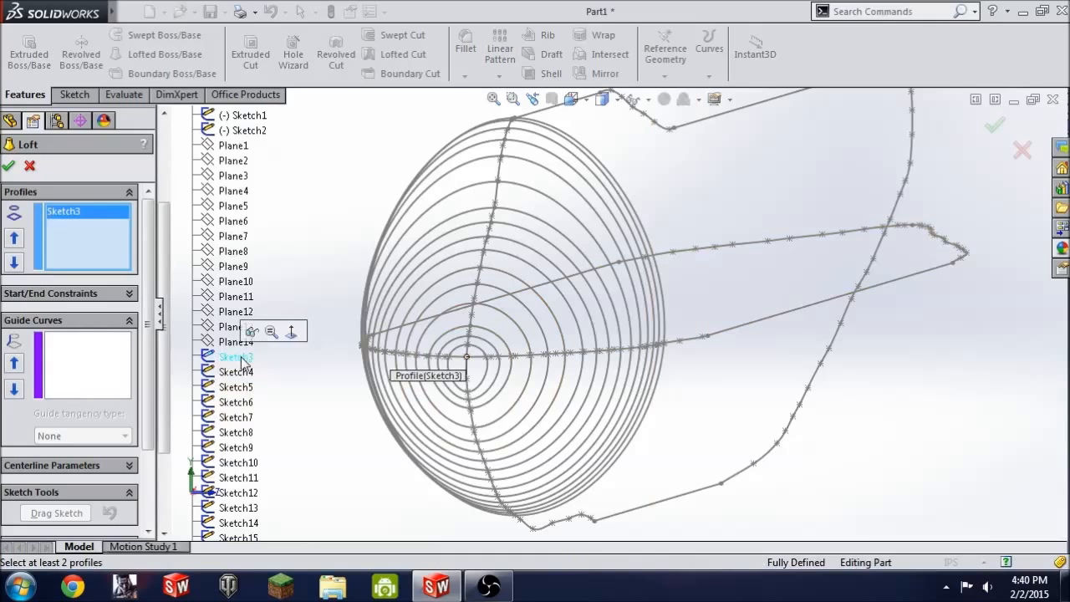
scroll(252, 423, "down", 3)
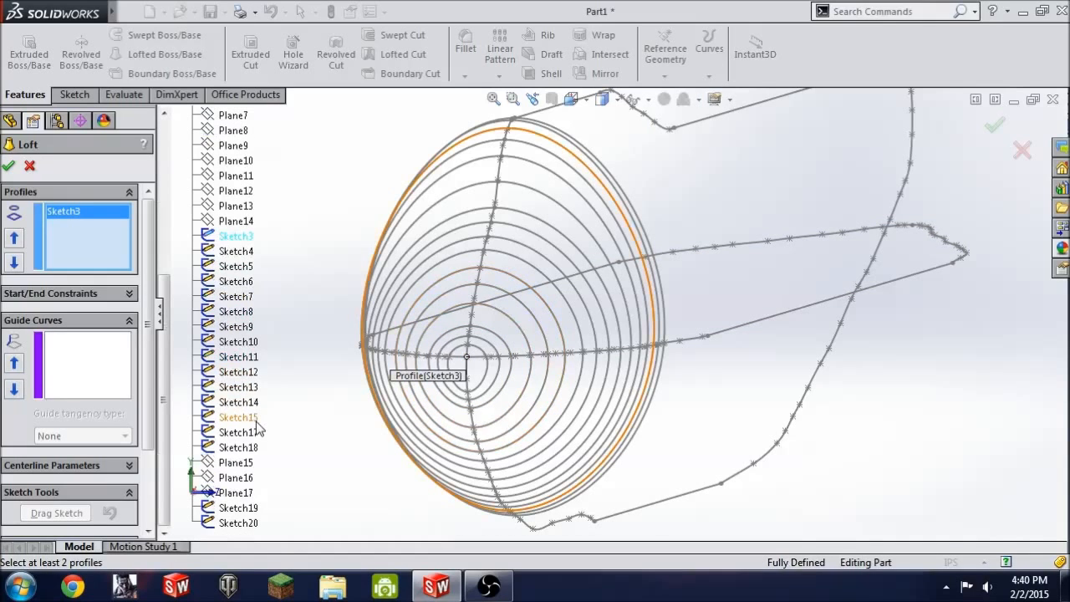
left_click(248, 522)
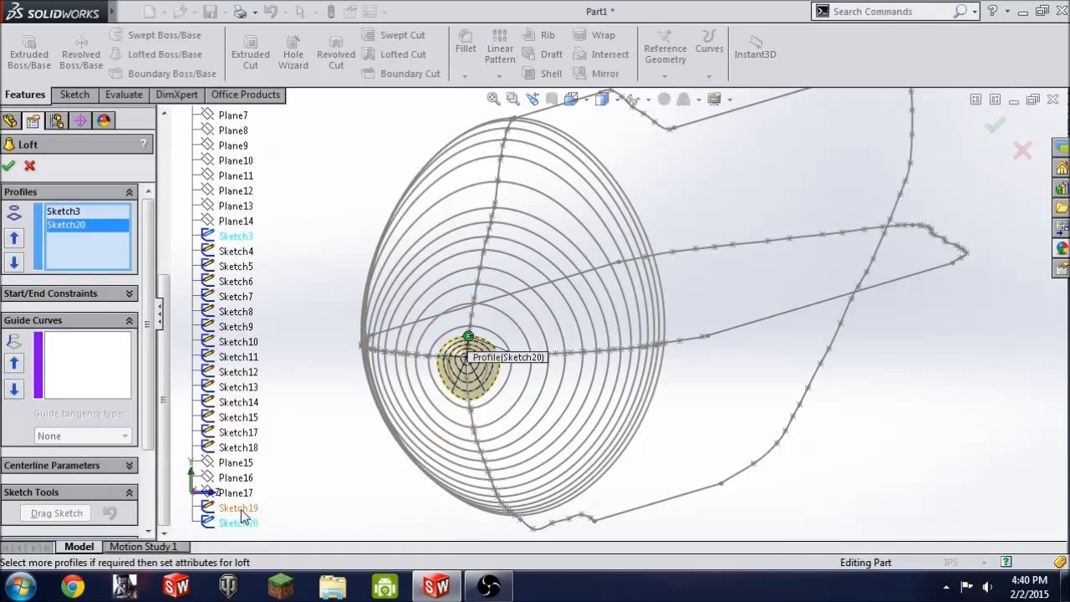
left_click(241, 510)
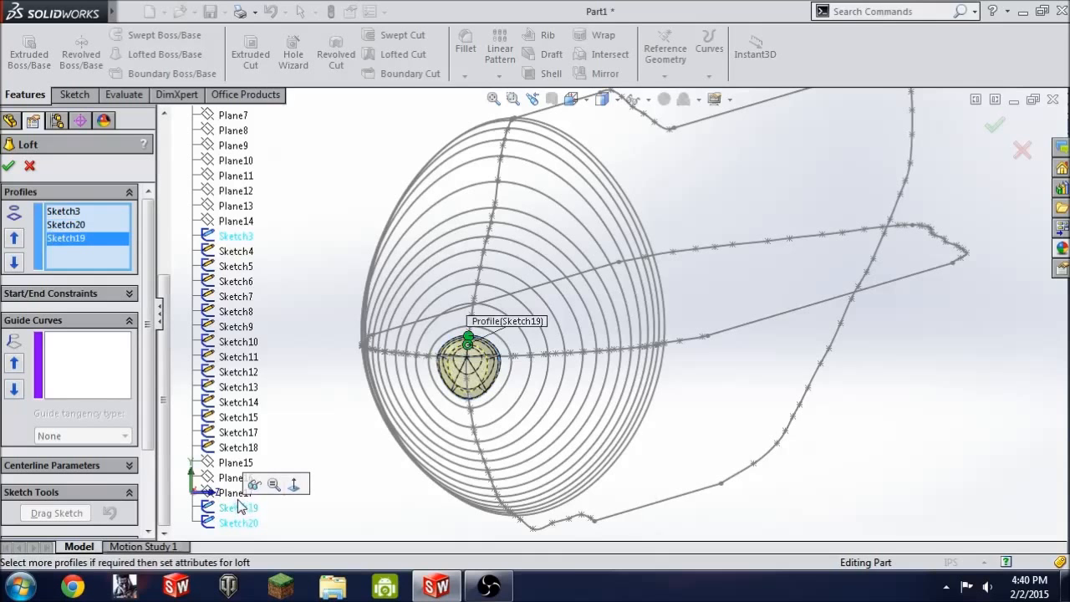
middle_click_drag(558, 404, 434, 384)
key("Escape")
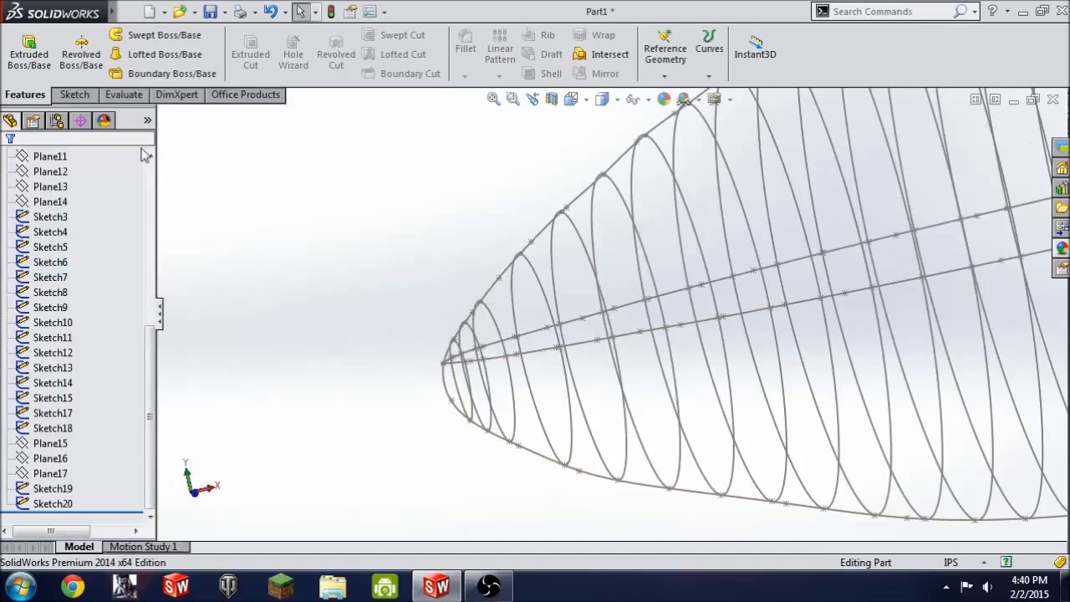
Step: Start a Lofted Boss/Base from the nose tip with Sketch3, Sketch19, Sketch20, Sketch4 and Sketch5 as profiles, in that order
left_click(164, 54)
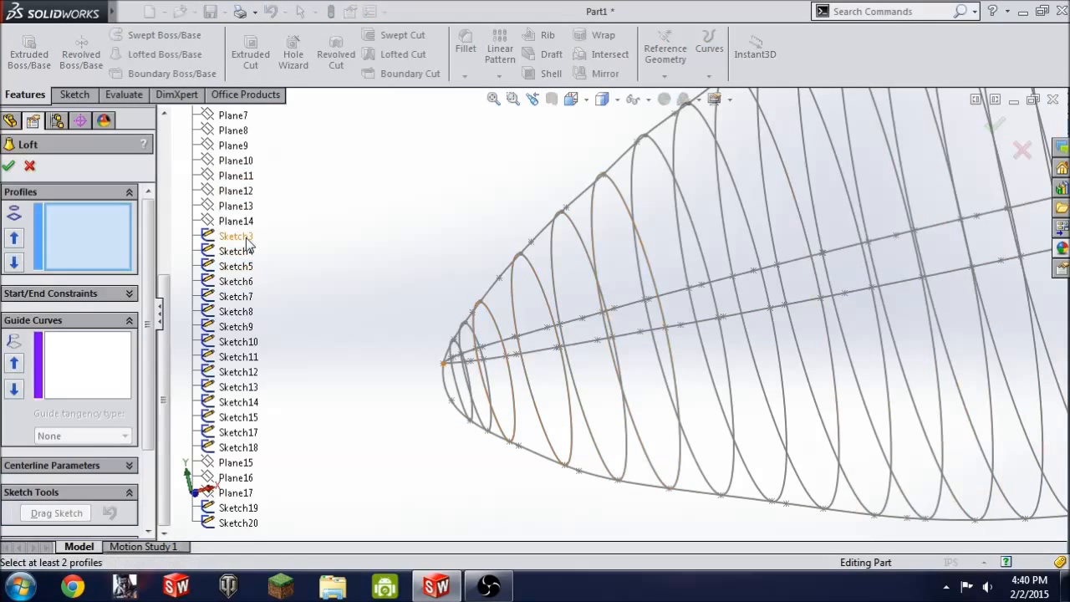
left_click(235, 236)
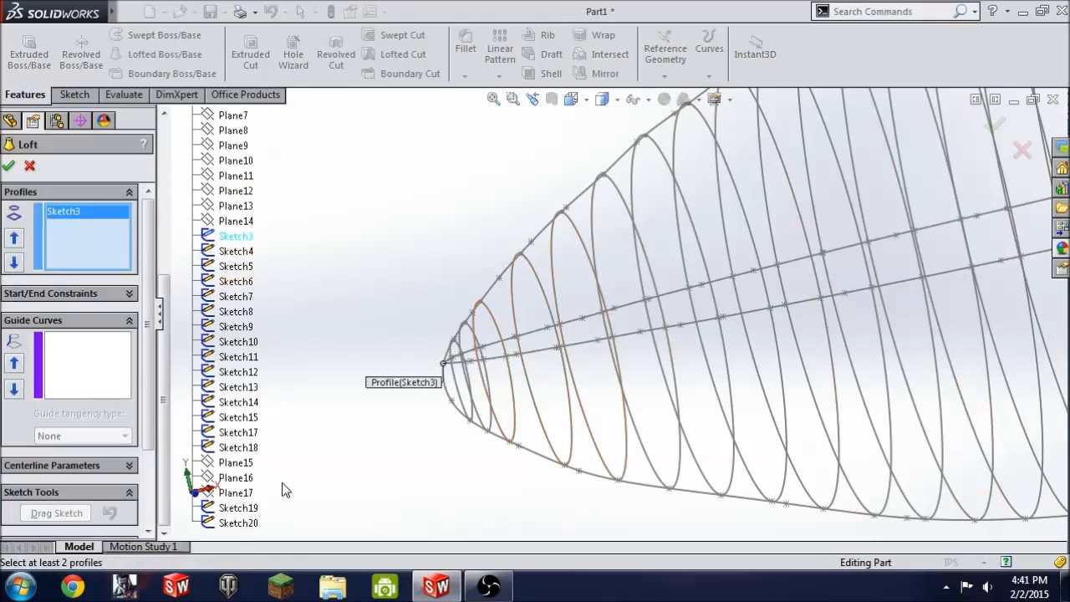
left_click(240, 509)
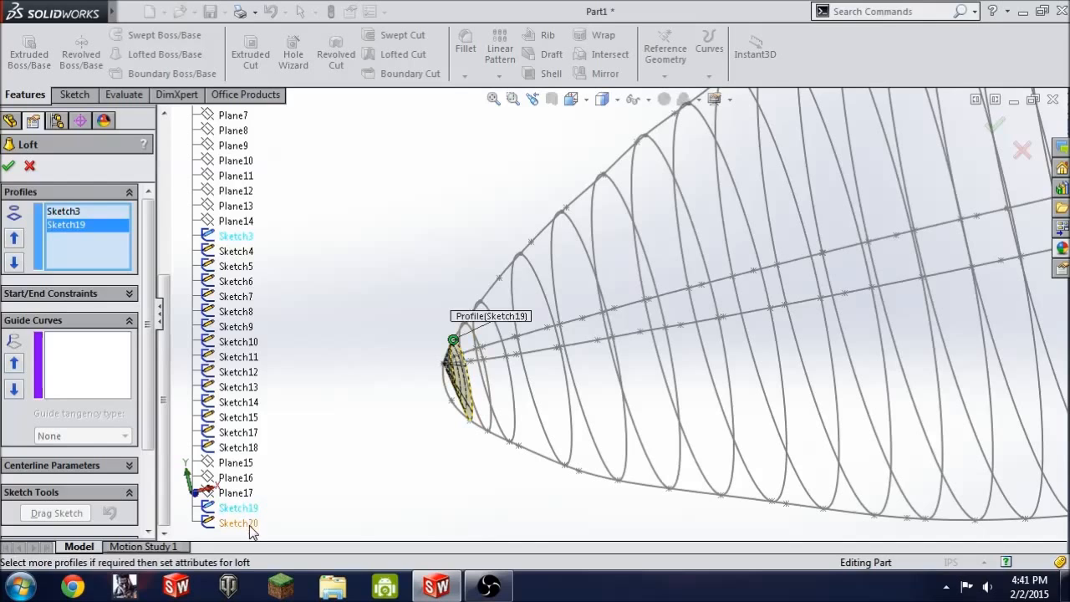
left_click(239, 524)
left_click(237, 252)
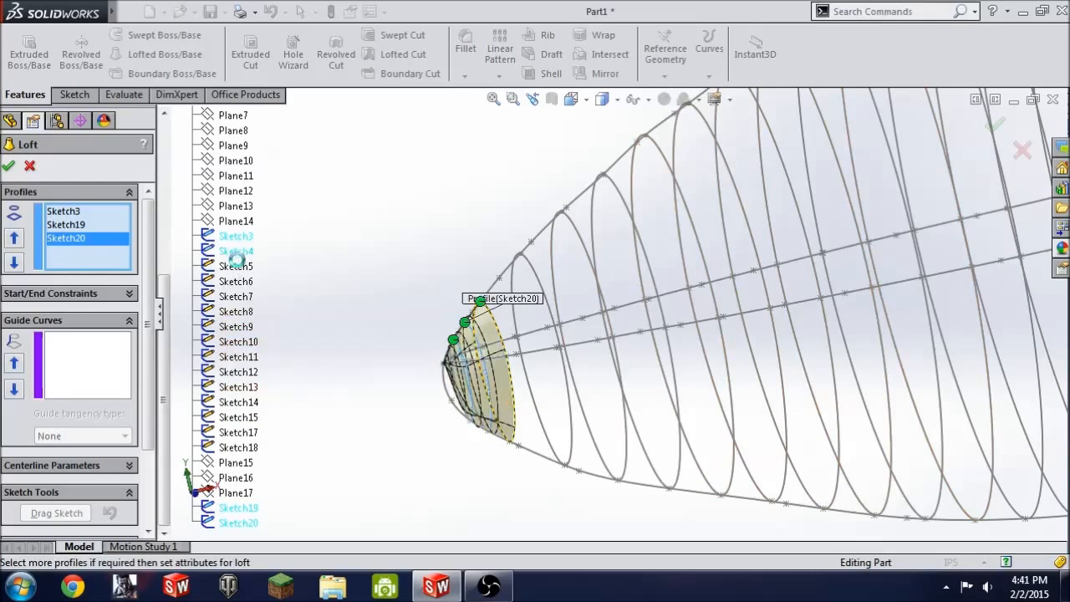
left_click(238, 268)
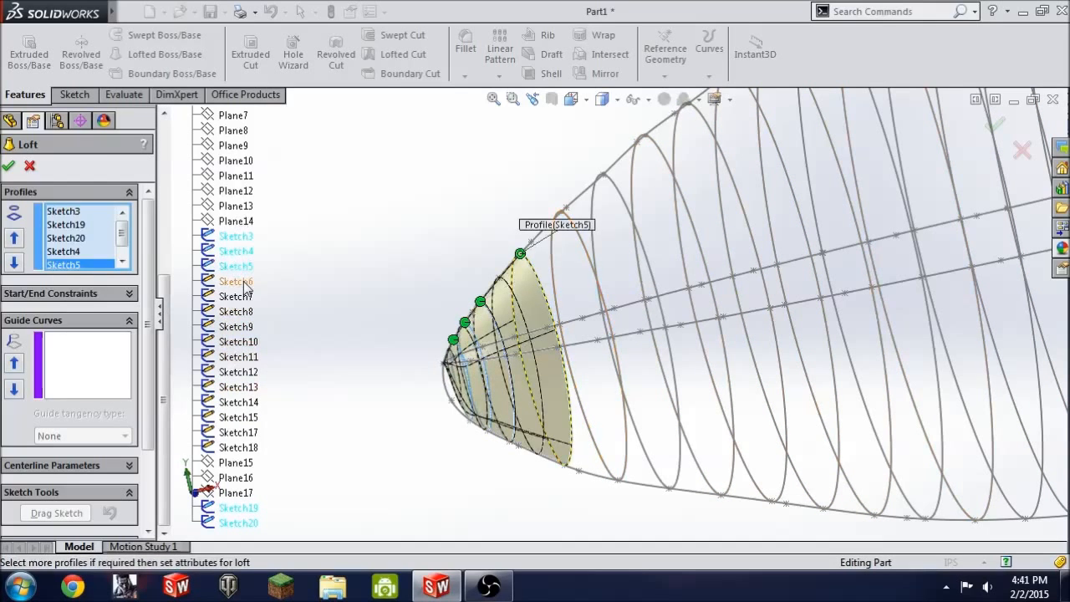
Step: Extend the loft's profile list with Sketch6, Sketch7, Sketch8, Sketch9 and Sketch10 in order
left_click(242, 282)
left_click(240, 297)
left_click(236, 312)
left_click(238, 327)
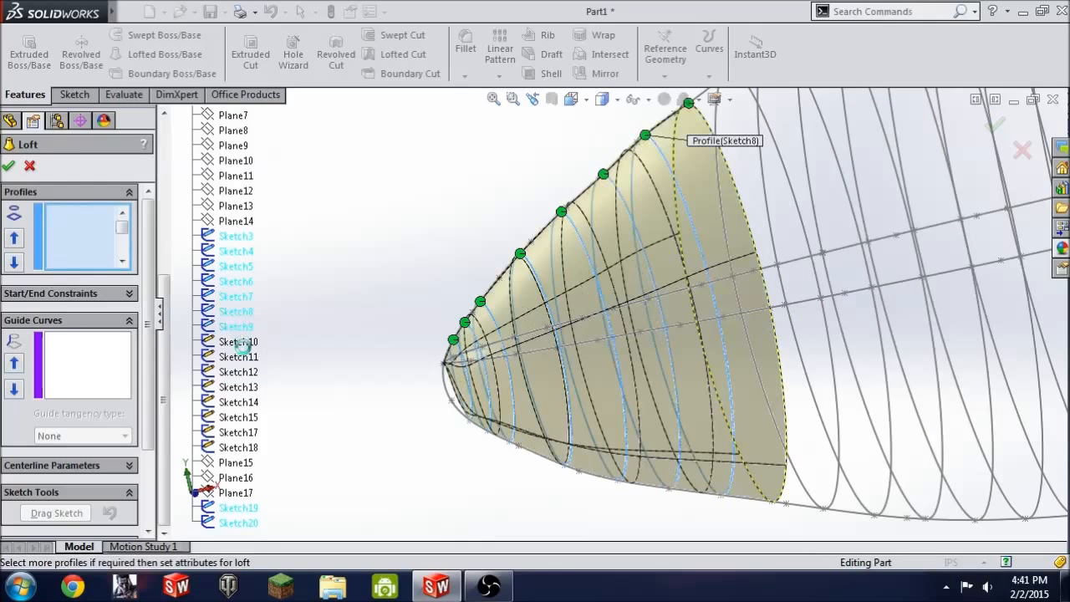
left_click(244, 357)
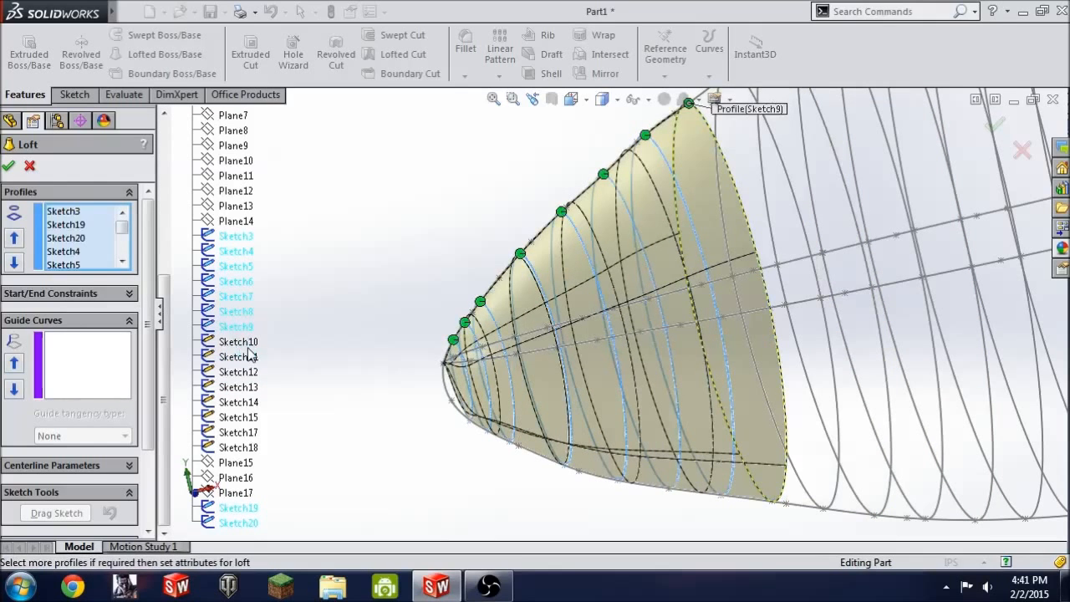
left_click(250, 345)
Step: Add Sketch11 through Sketch15, Sketch17 and Sketch18 as the remaining profiles, and create the loft
left_click(250, 358)
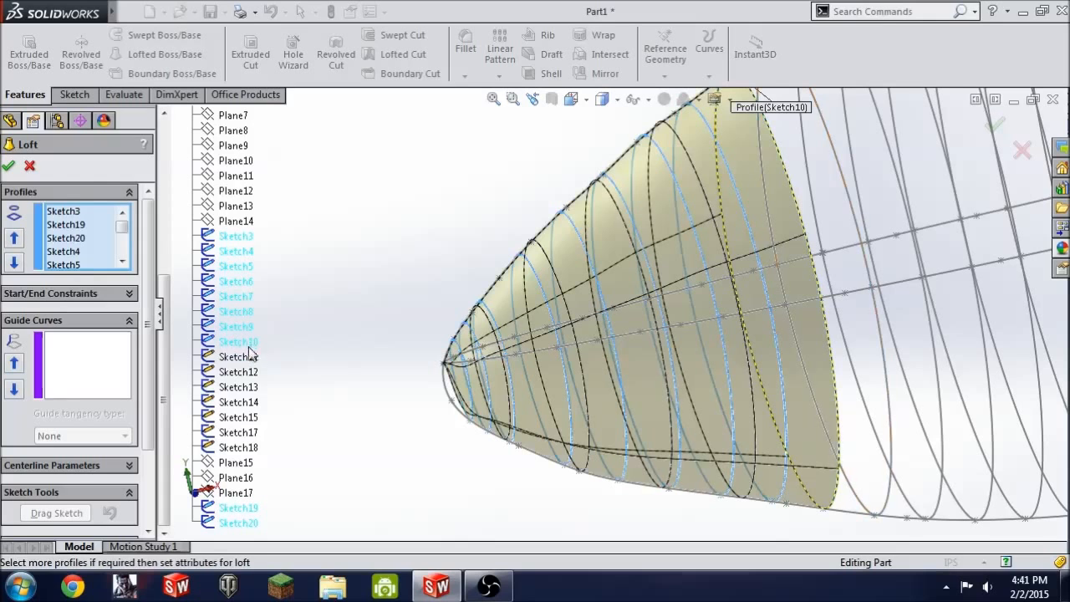
left_click(250, 357)
left_click(249, 372)
left_click(247, 387)
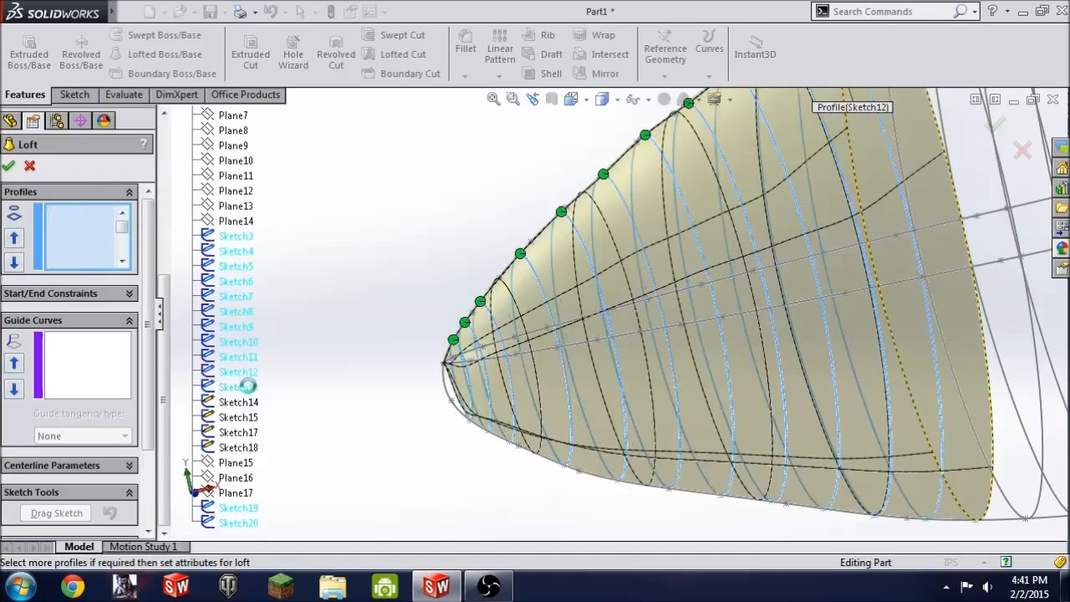
left_click(243, 402)
left_click(239, 417)
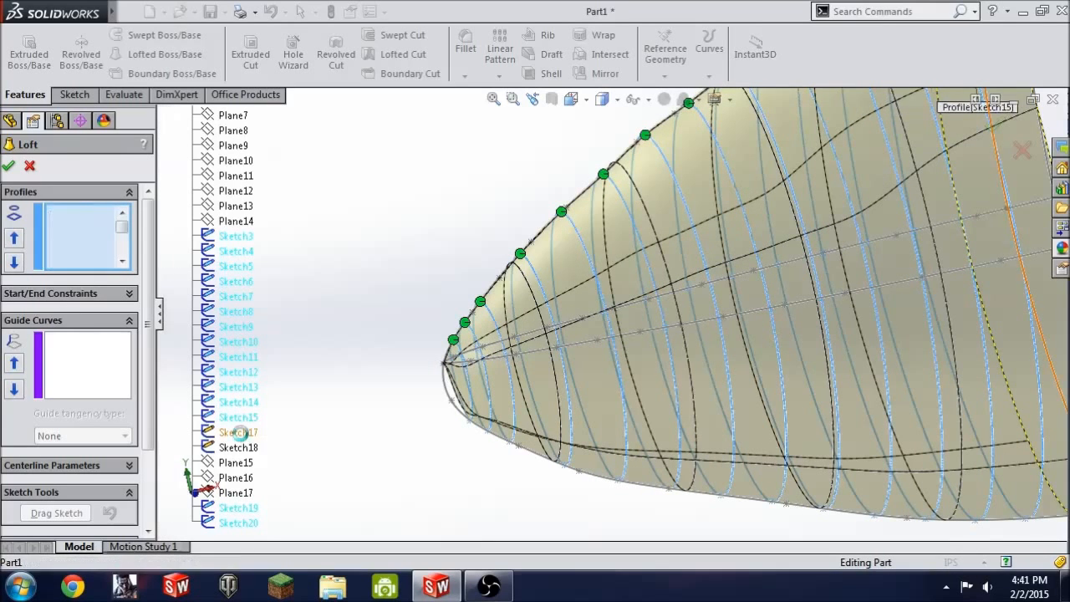
left_click(238, 433)
left_click(241, 447)
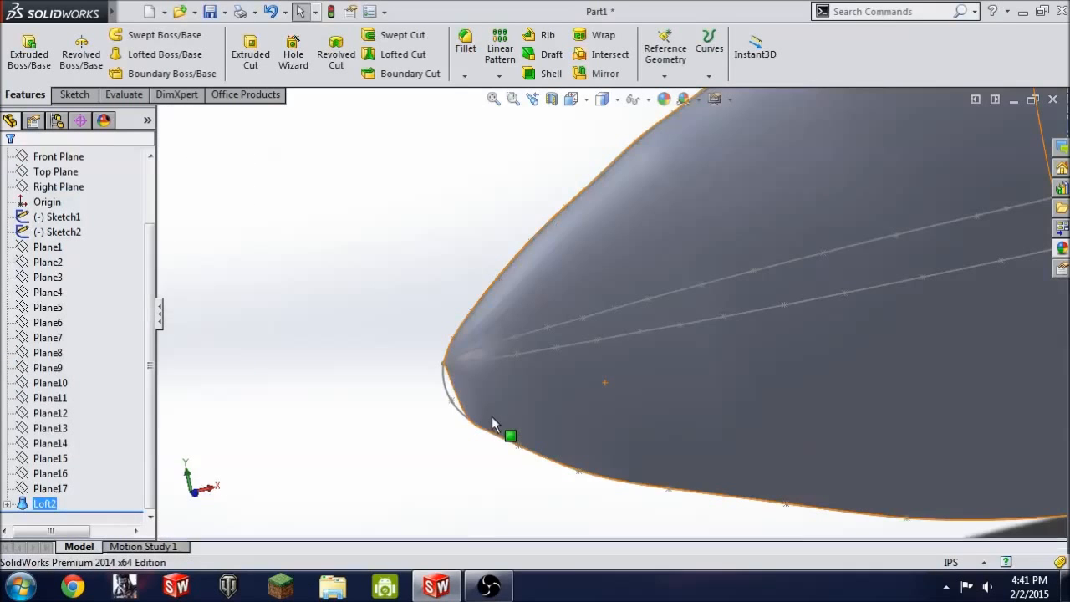
left_click(433, 410)
Step: Examine the lofted nose and the guide curves of Sketch1 and Sketch2 along the rest of the body
middle_click_drag(434, 410, 533, 365)
scroll(534, 365, "up", 8)
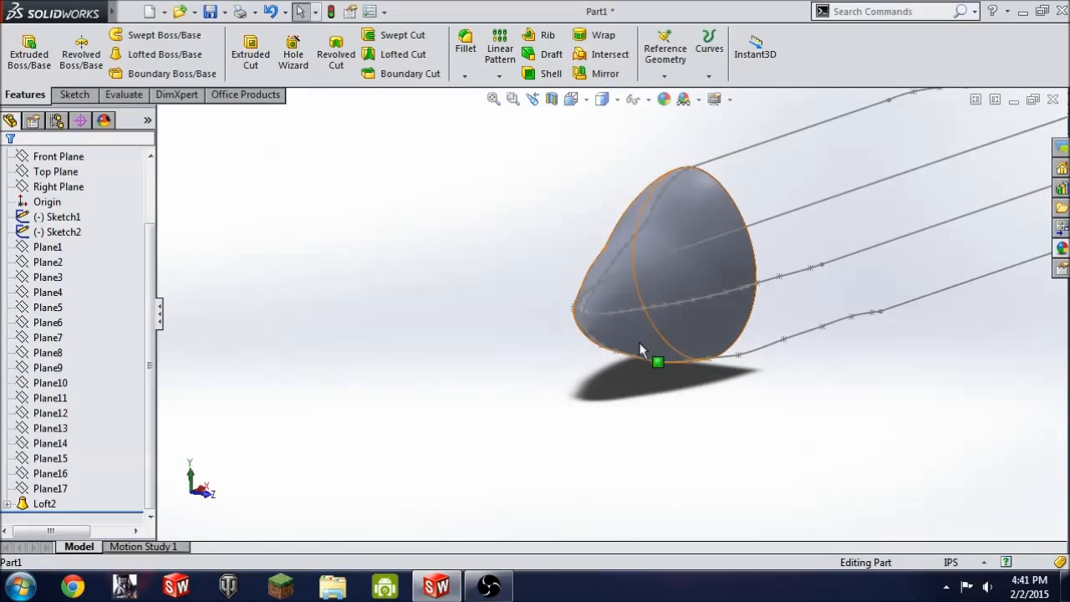
middle_click_drag(639, 343, 754, 291)
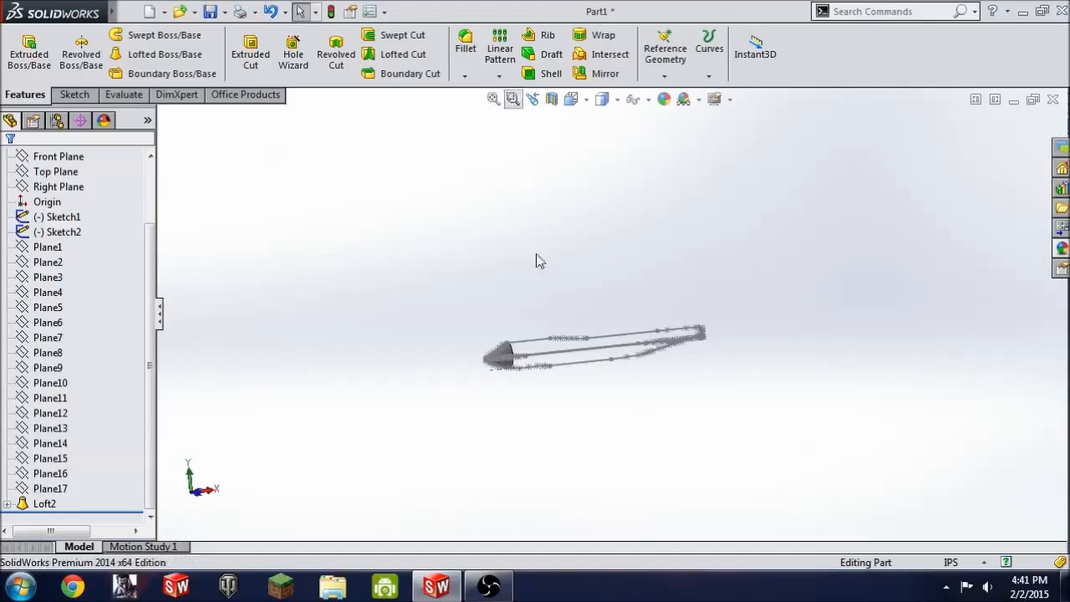
scroll(525, 310, "down", 6)
middle_click_drag(523, 285, 446, 283)
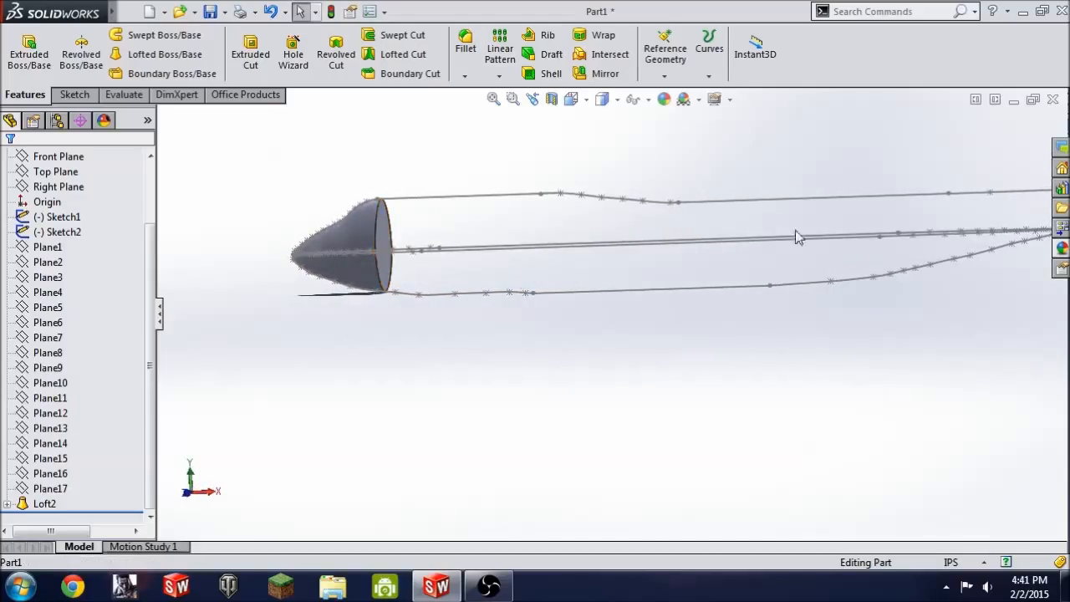
key("f")
scroll(816, 346, "down", 3)
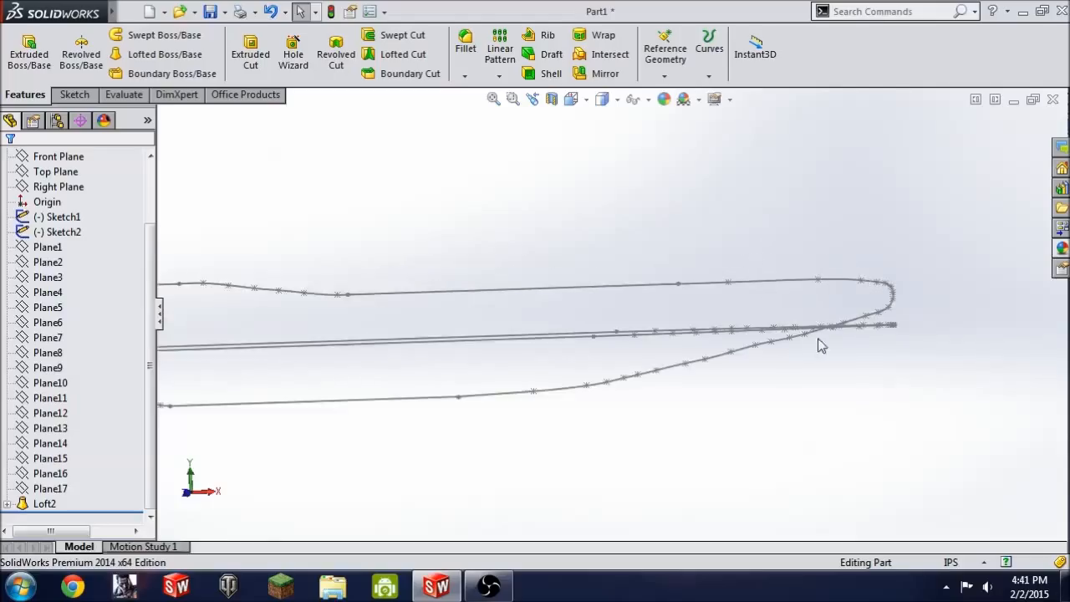
mouse_move(816, 346)
middle_mouse_down()
mouse_move(836, 359)
mouse_move(834, 423)
mouse_move(853, 407)
middle_mouse_up()
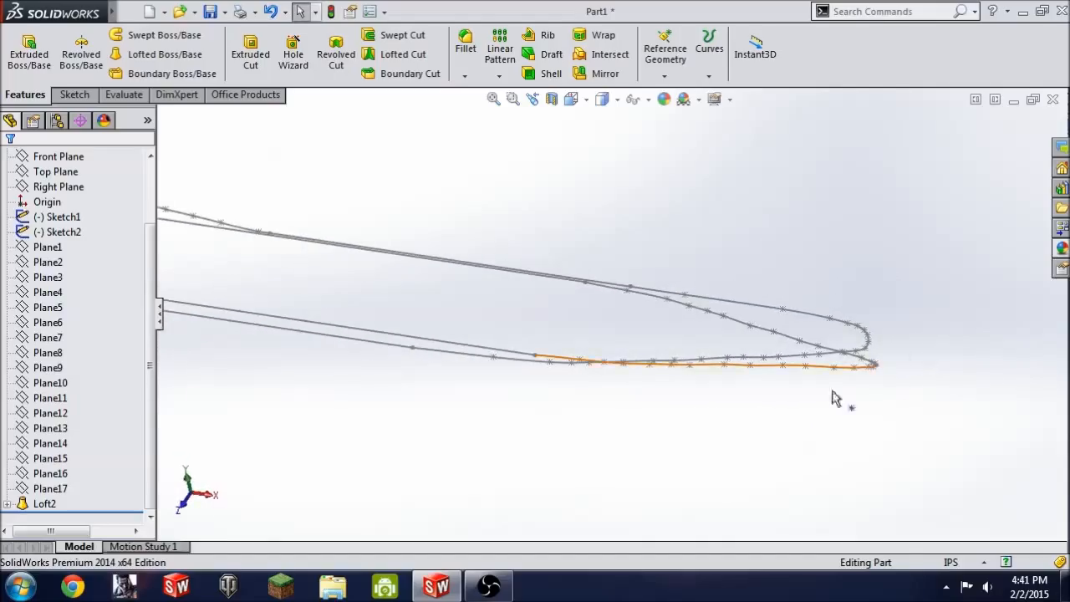
mouse_move(808, 375)
middle_mouse_down()
mouse_move(635, 358)
mouse_move(641, 303)
mouse_move(669, 254)
mouse_move(665, 215)
mouse_move(652, 209)
mouse_move(666, 207)
middle_mouse_up()
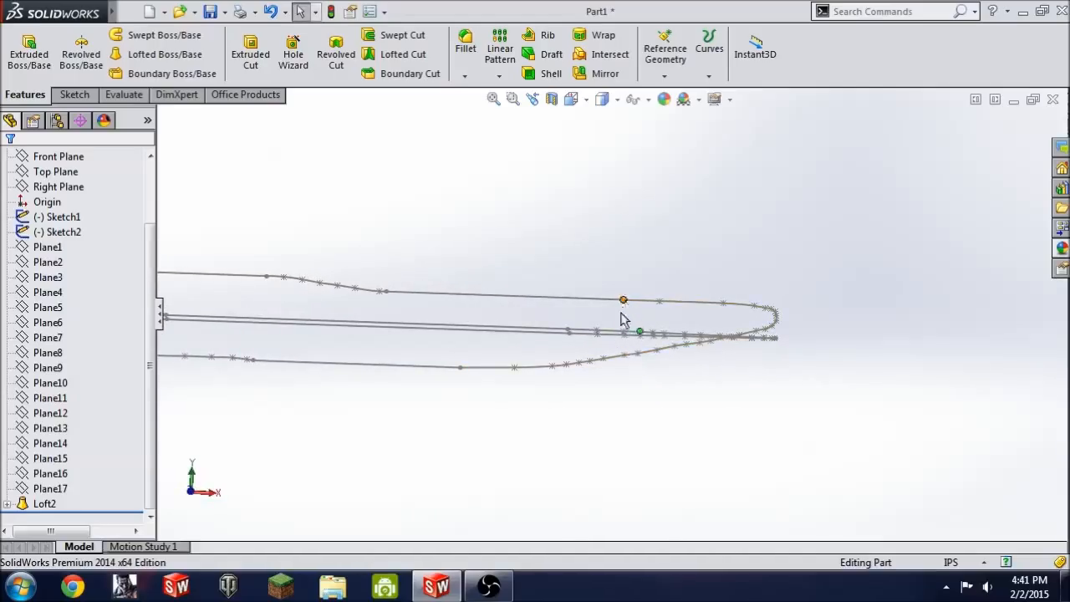
scroll(478, 405, "up", 2)
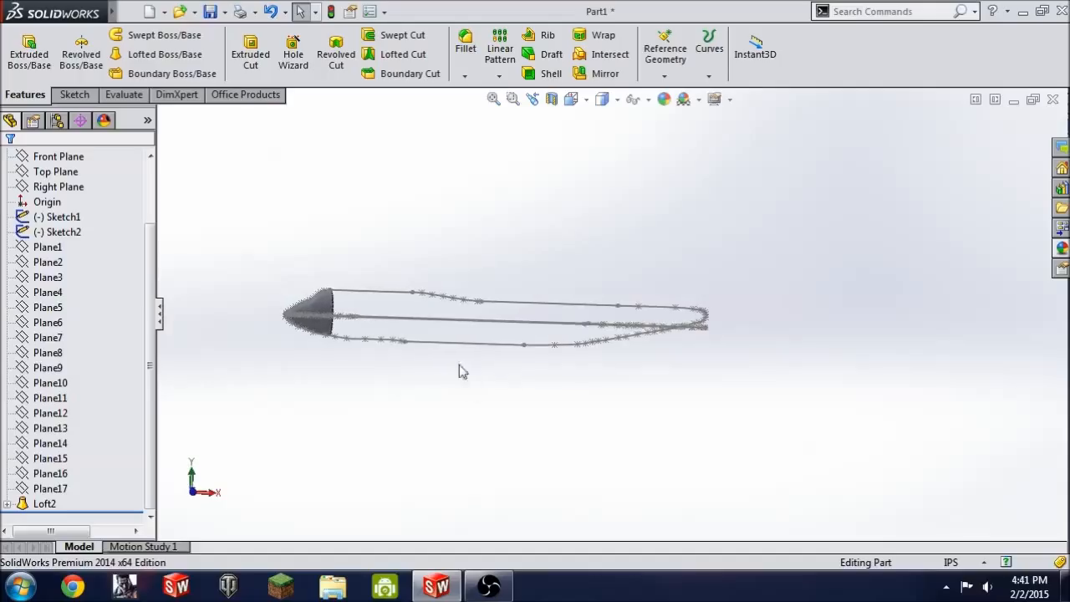
scroll(434, 322, "down", 3)
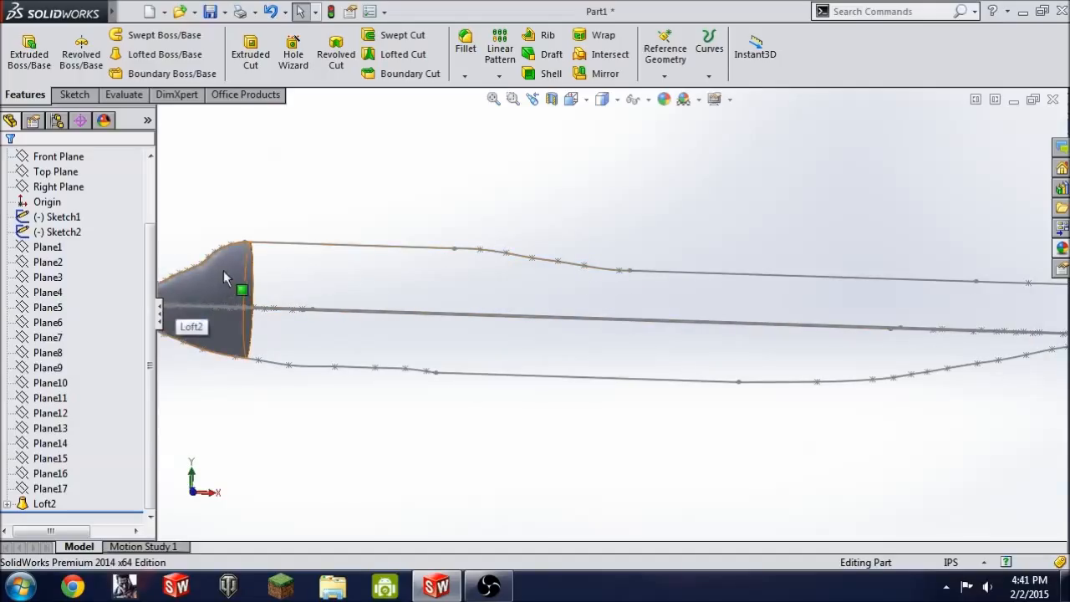
scroll(478, 347, "up", 2)
scroll(640, 354, "down", 3)
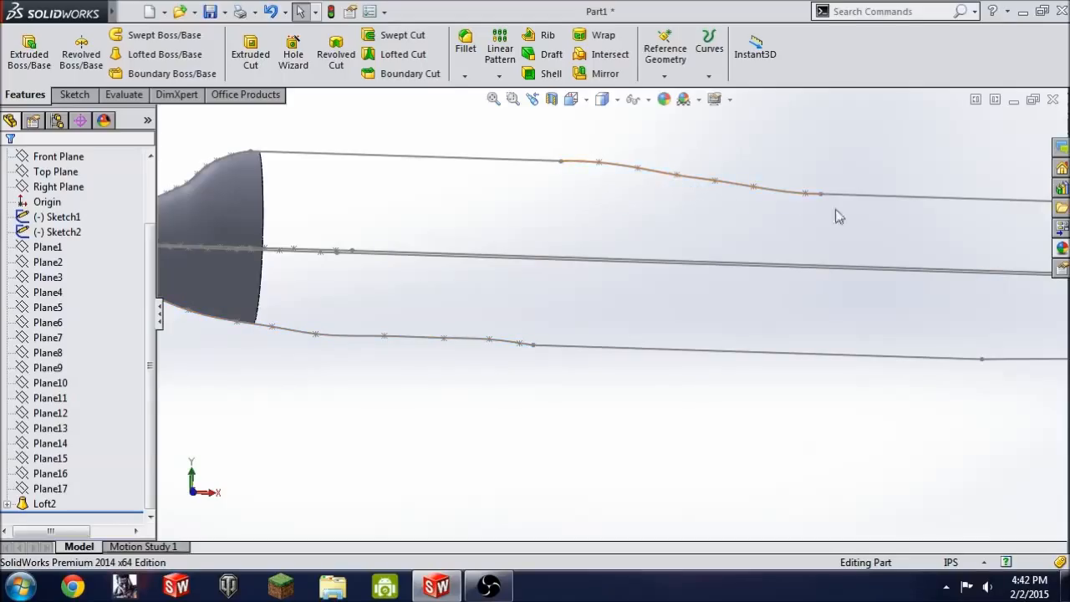
scroll(793, 301, "up", 3)
scroll(811, 324, "up", 2)
scroll(937, 322, "down", 4)
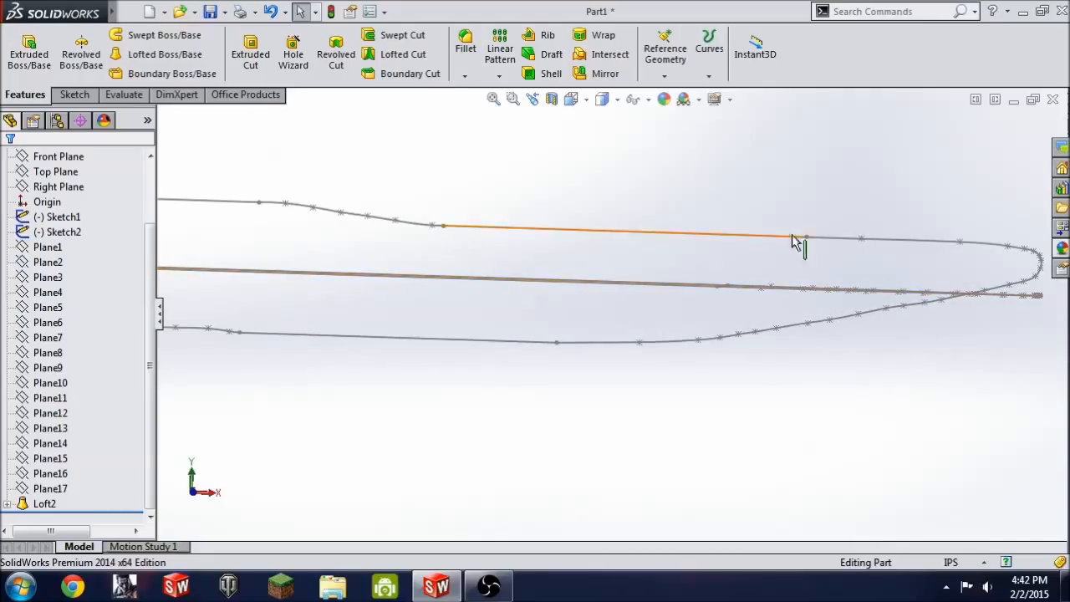
scroll(392, 403, "up", 4)
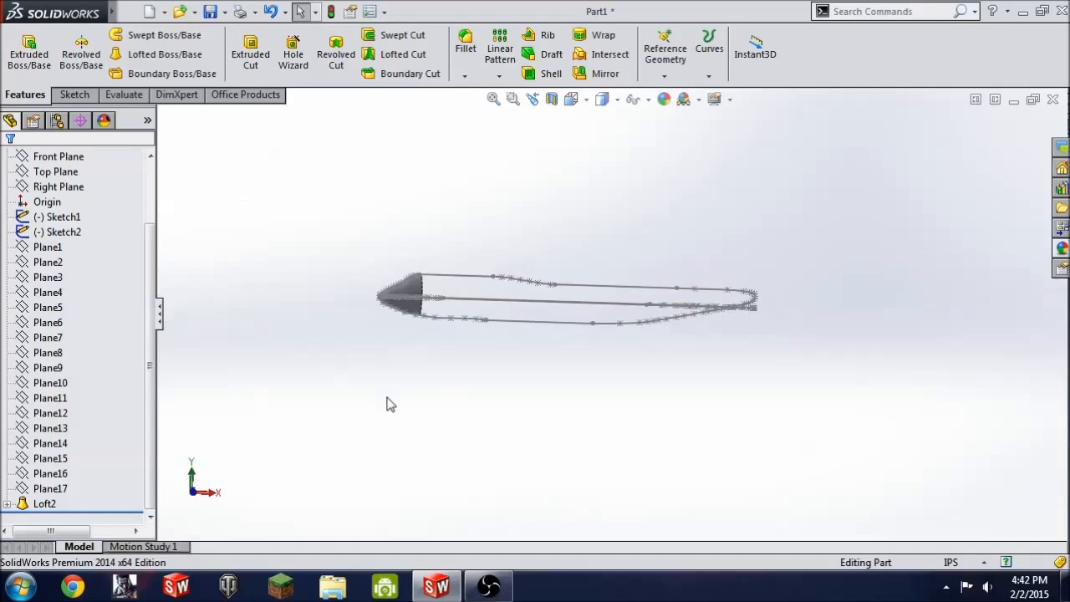
scroll(506, 309, "down", 2)
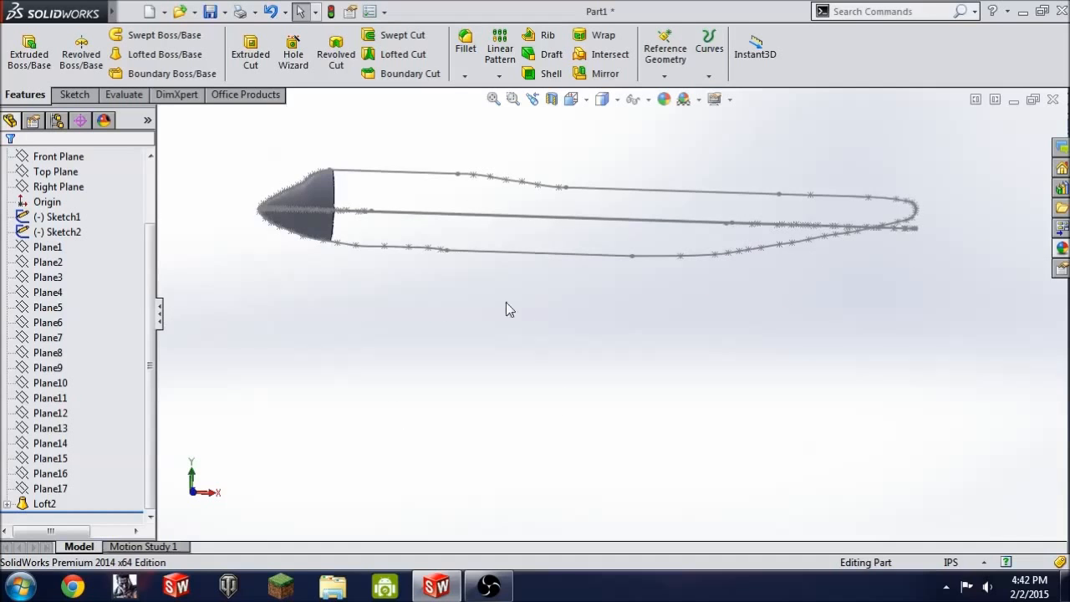
left_click(494, 587)
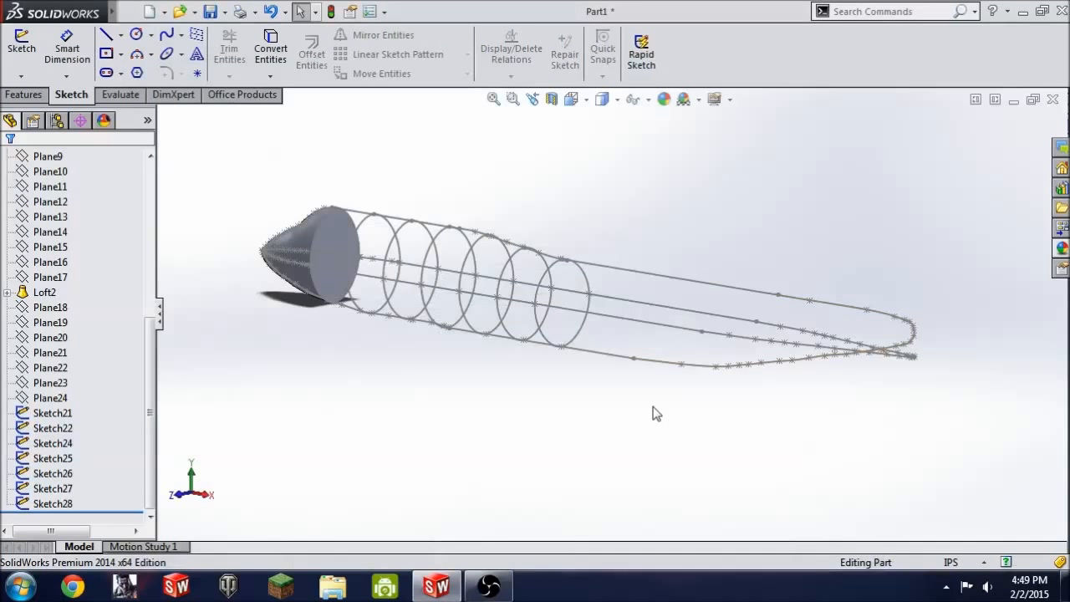
mouse_move(493, 397)
middle_mouse_down()
mouse_move(532, 363)
mouse_move(545, 397)
middle_mouse_up()
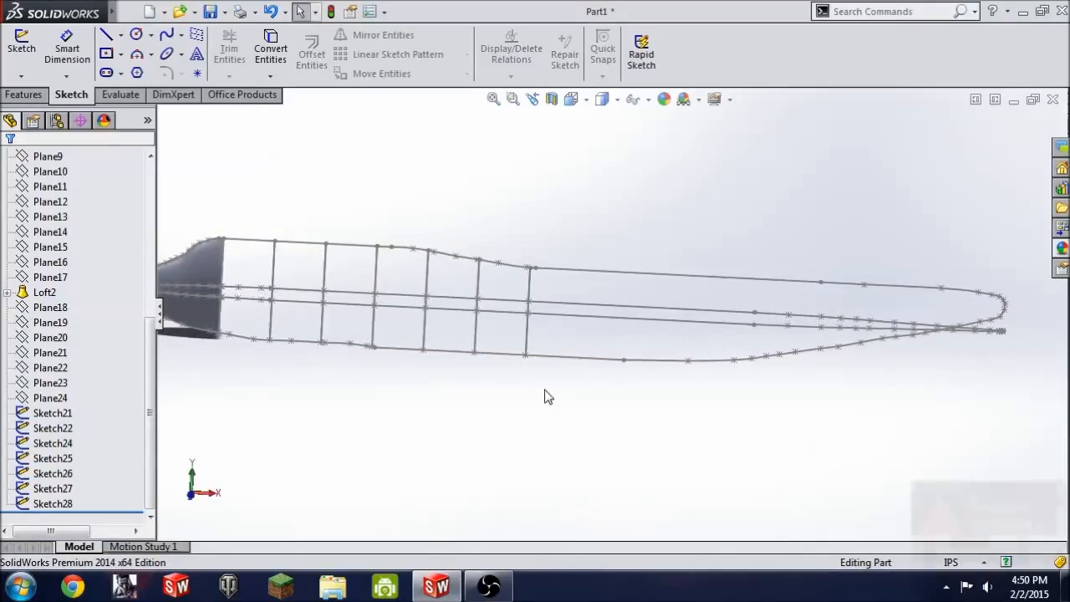
left_click(24, 94)
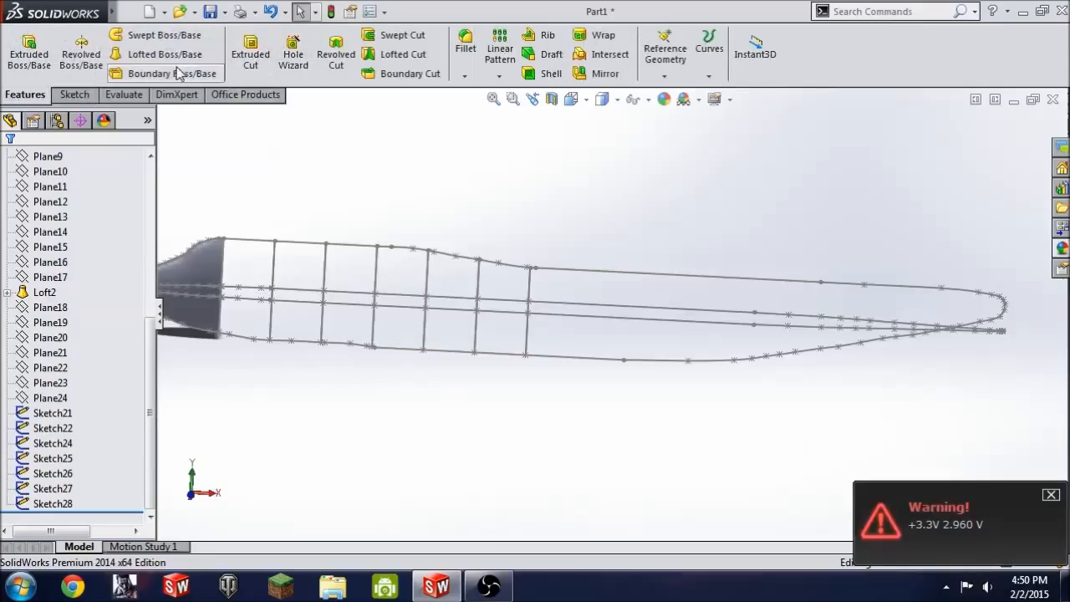
left_click(164, 53)
scroll(377, 318, "down", 4)
scroll(450, 299, "down", 2)
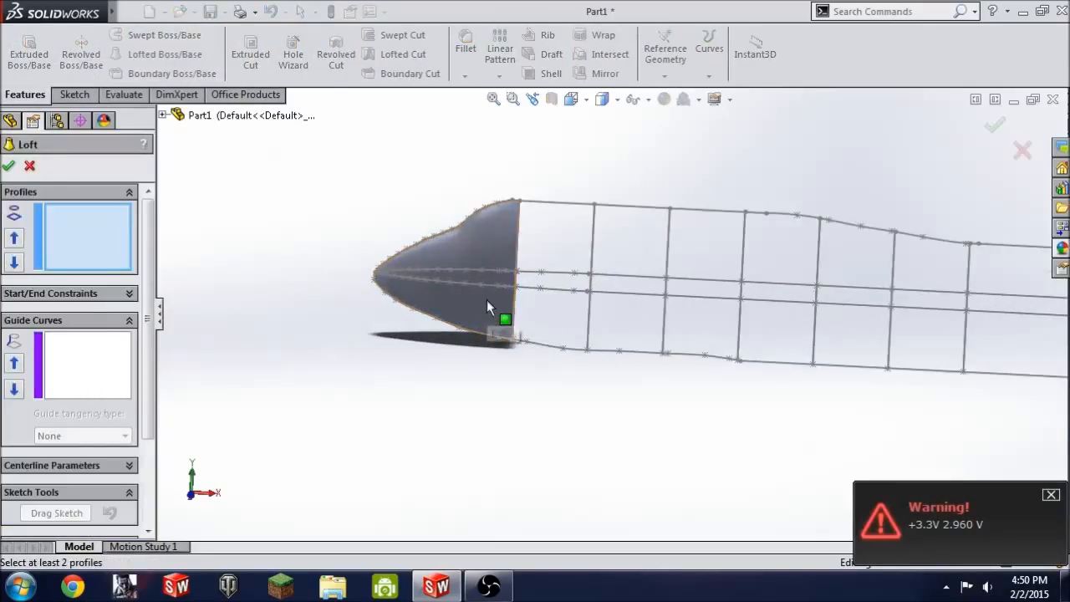
left_click(518, 237)
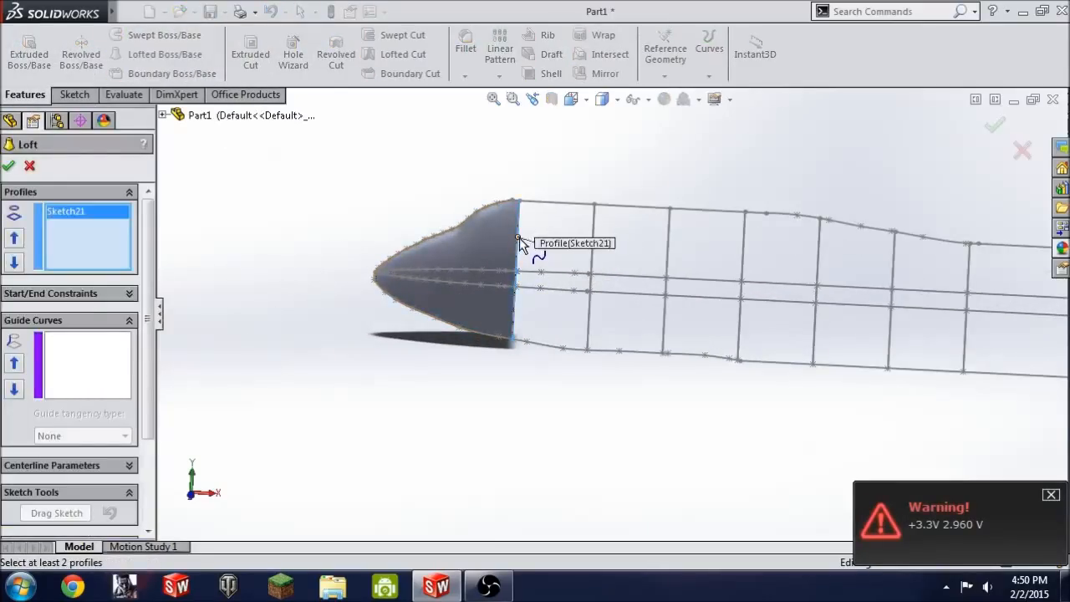
left_click(593, 264)
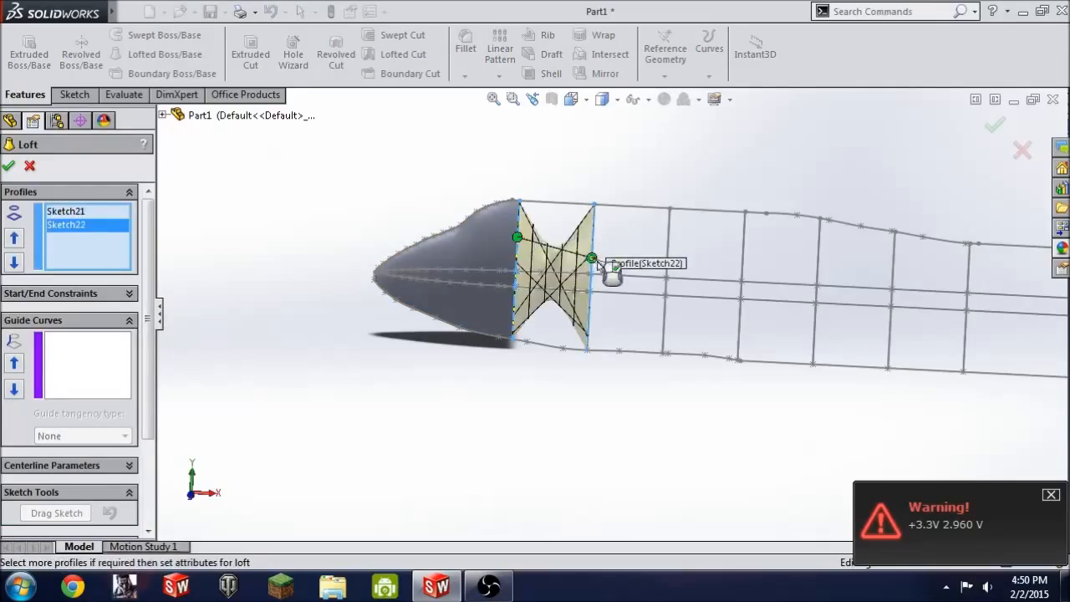
key("Return")
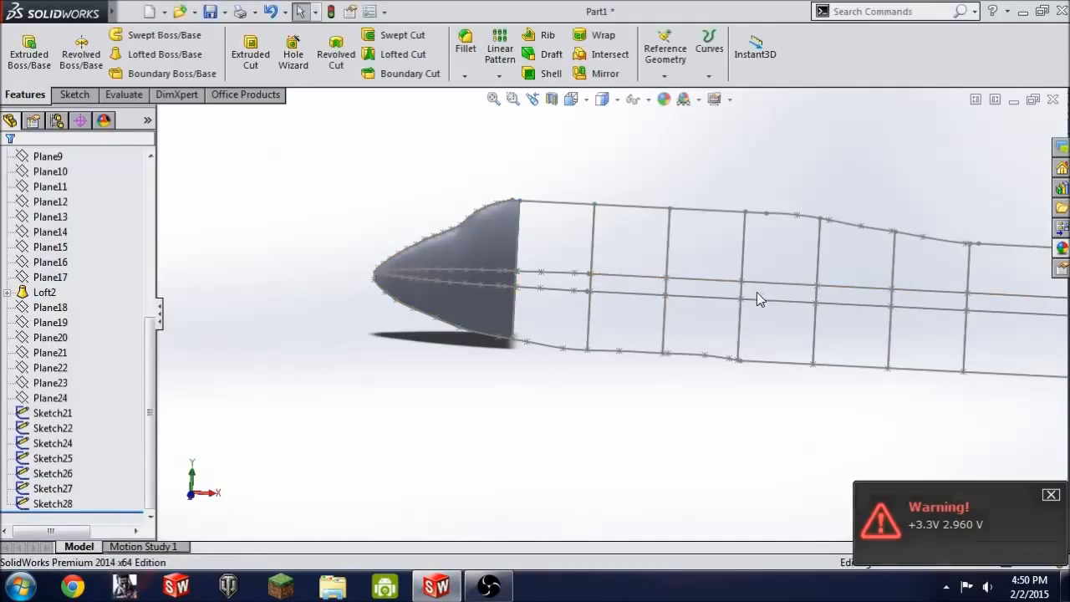
Step: Loft the body section behind the nose through Sketch21, Sketch22, Sketch24, Sketch25, Sketch26, Sketch27 and Sketch28, in that order
middle_click_drag(756, 292, 715, 303)
scroll(717, 291, "up", 3)
scroll(619, 289, "down", 6)
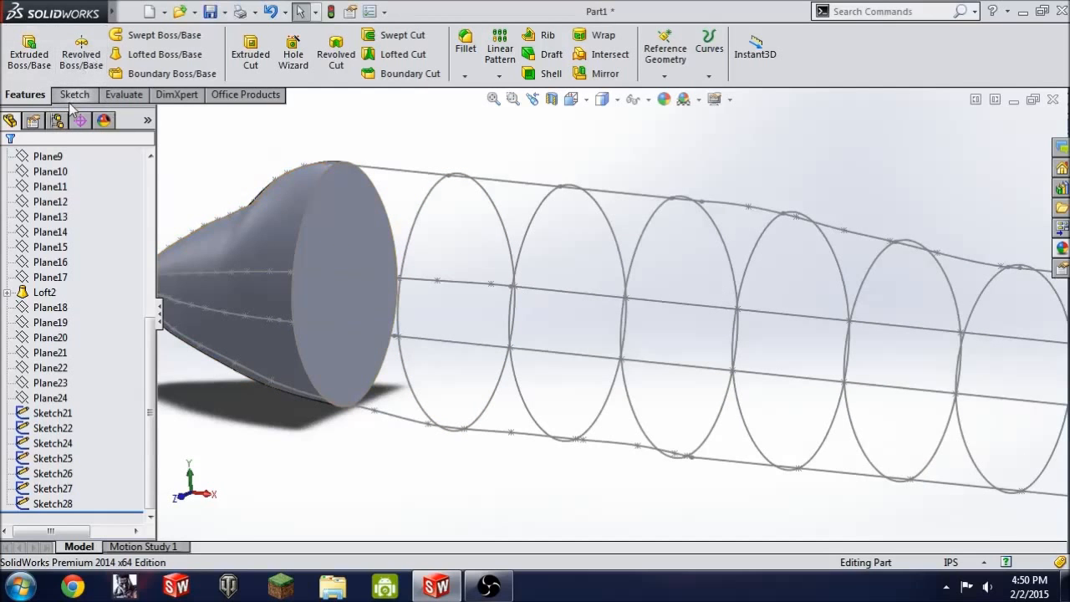
left_click(146, 55)
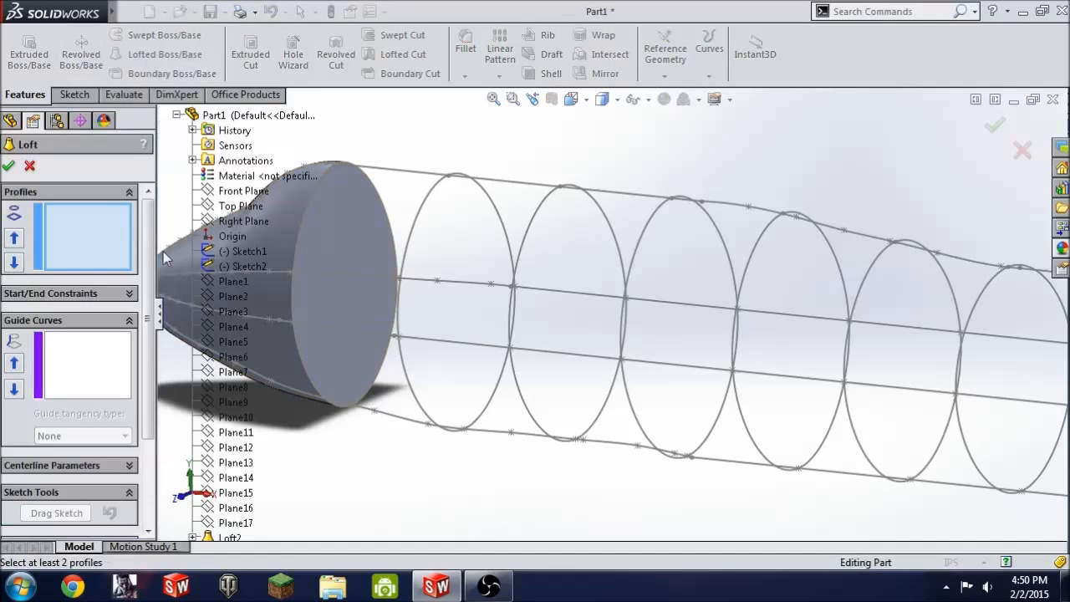
scroll(209, 376, "down", 5)
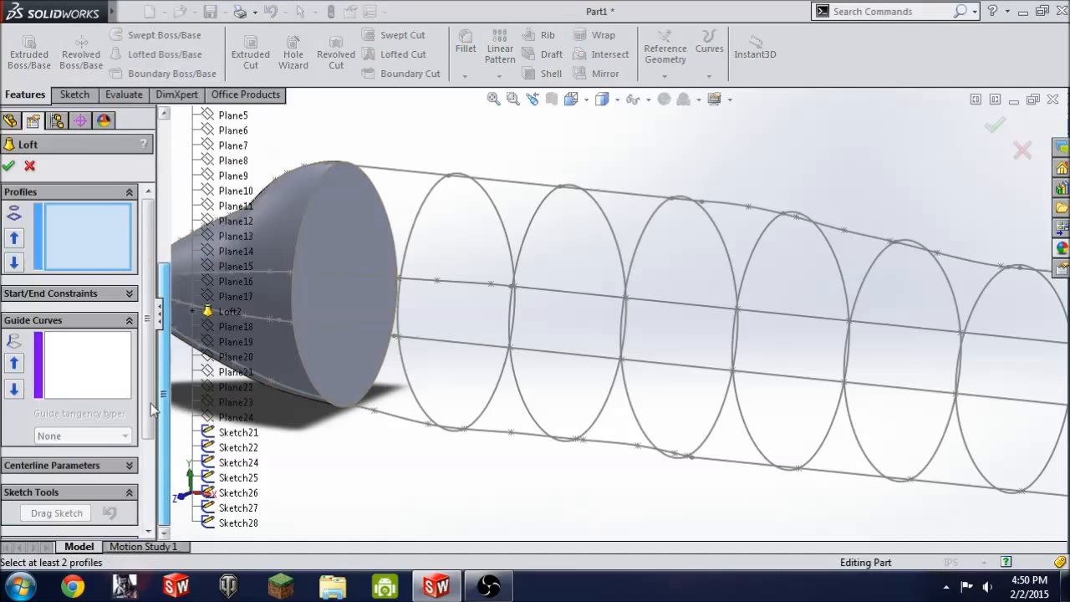
left_click(234, 435)
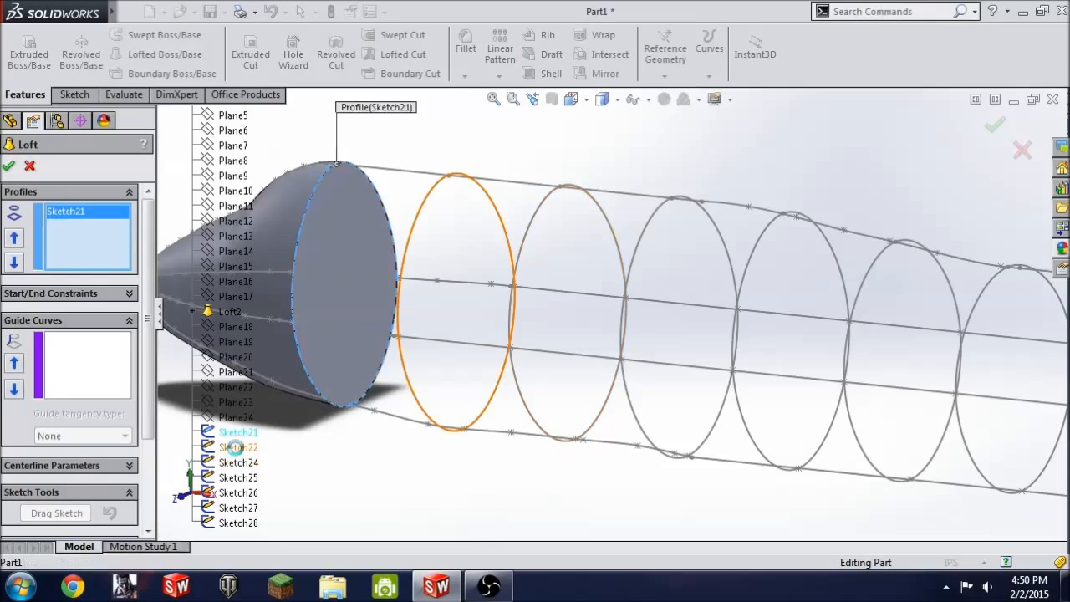
left_click(237, 449)
left_click(237, 462)
left_click(238, 477)
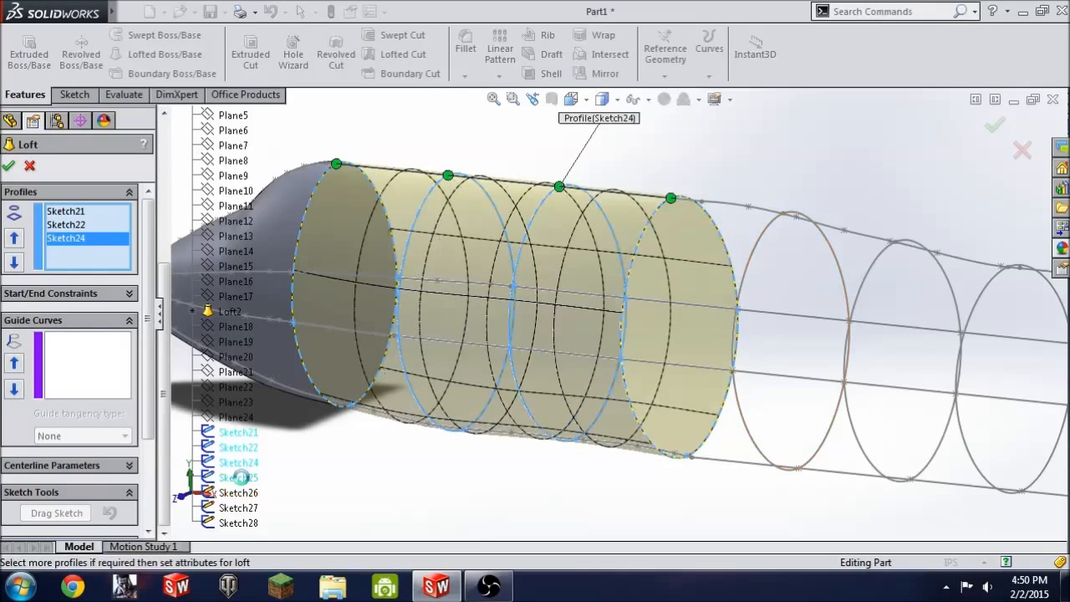
left_click(237, 492)
left_click(237, 507)
left_click(240, 524)
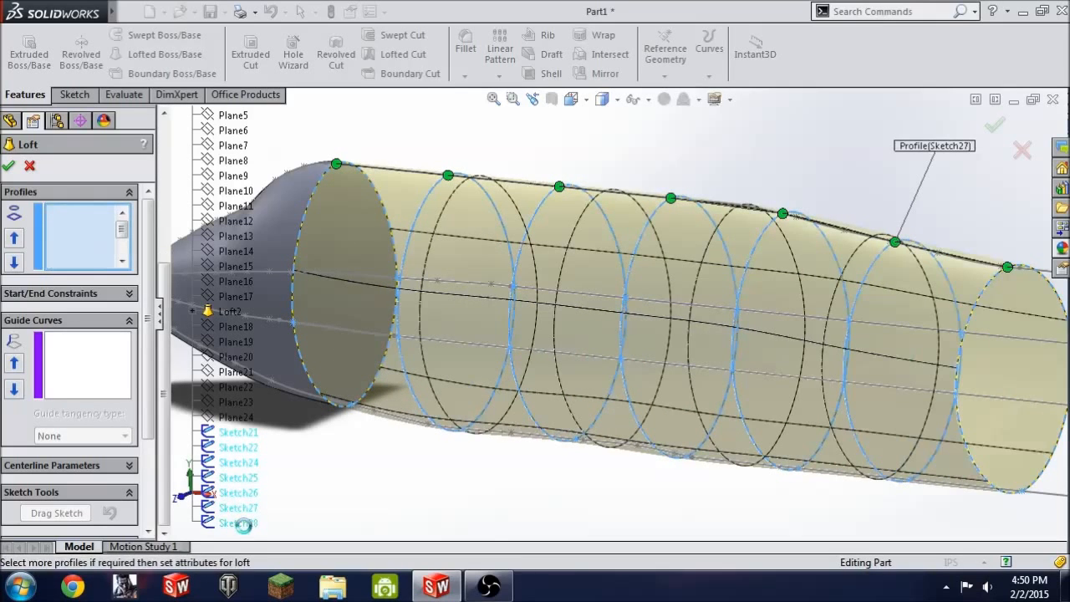
left_click(9, 167)
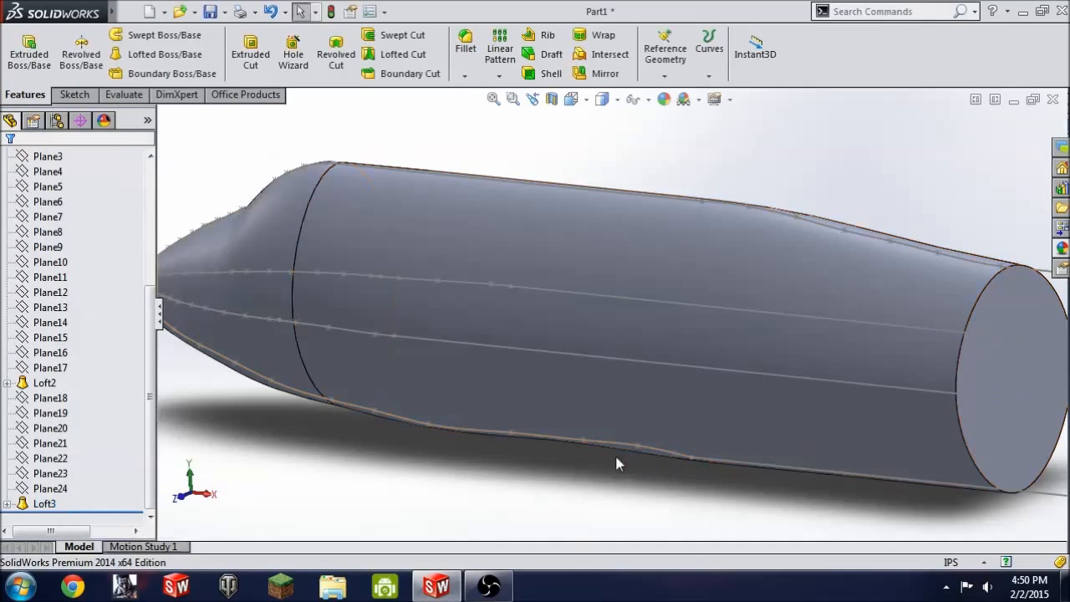
Step: Inspect the new body loft from both sides and switch the display style to shaded without edges
middle_click_drag(599, 466, 707, 438)
scroll(708, 437, "up", 5)
middle_click_drag(781, 418, 753, 421)
scroll(623, 393, "down", 5)
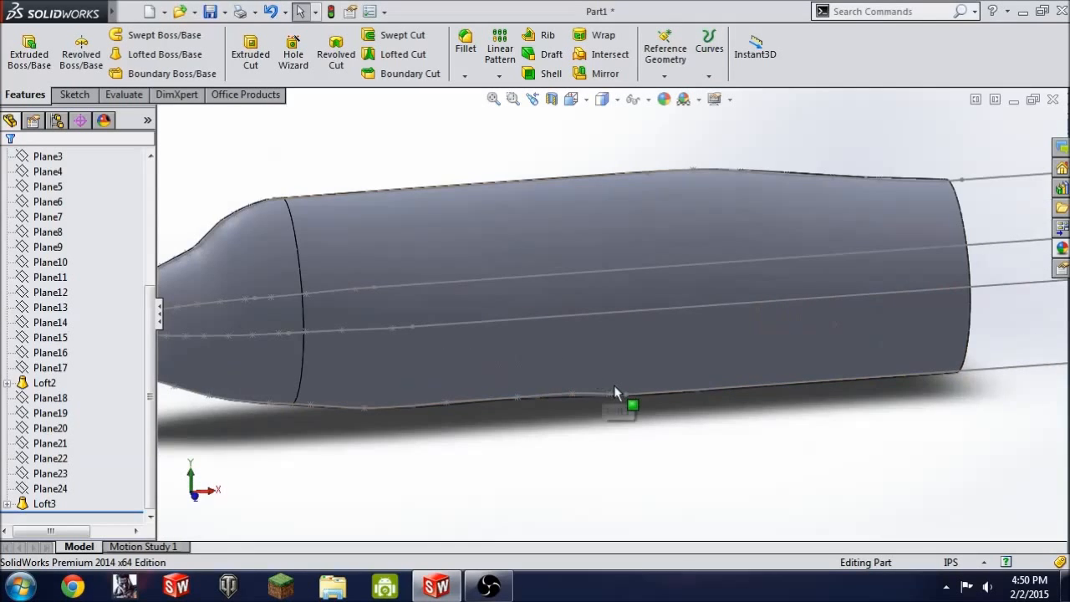
middle_click_drag(622, 382, 671, 373)
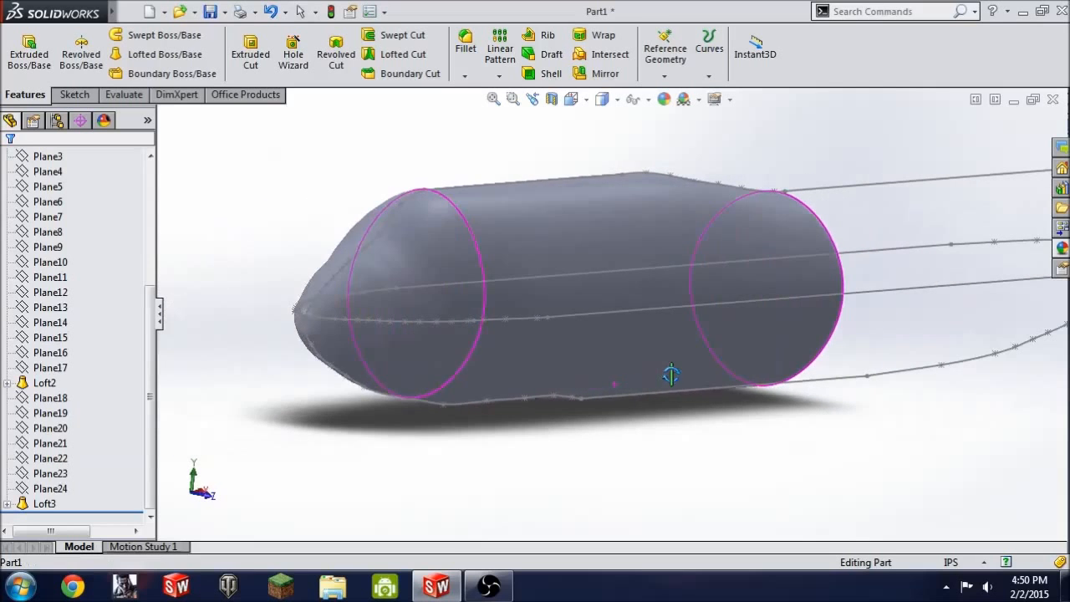
left_click(617, 101)
left_click(604, 143)
Step: Examine how the nose and body lofts blend together and follow the guide curves toward the tail
middle_click_drag(647, 254, 721, 400)
scroll(484, 420, "up", 5)
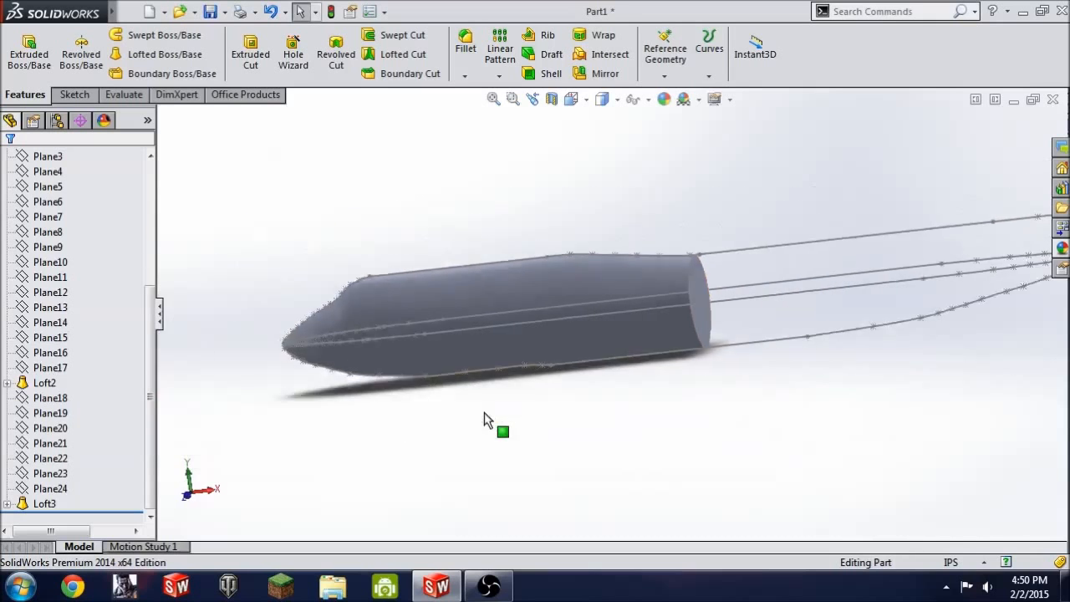
mouse_move(529, 407)
middle_mouse_down()
mouse_move(580, 377)
mouse_move(777, 377)
mouse_move(748, 394)
mouse_move(543, 400)
middle_mouse_up()
scroll(449, 350, "down", 7)
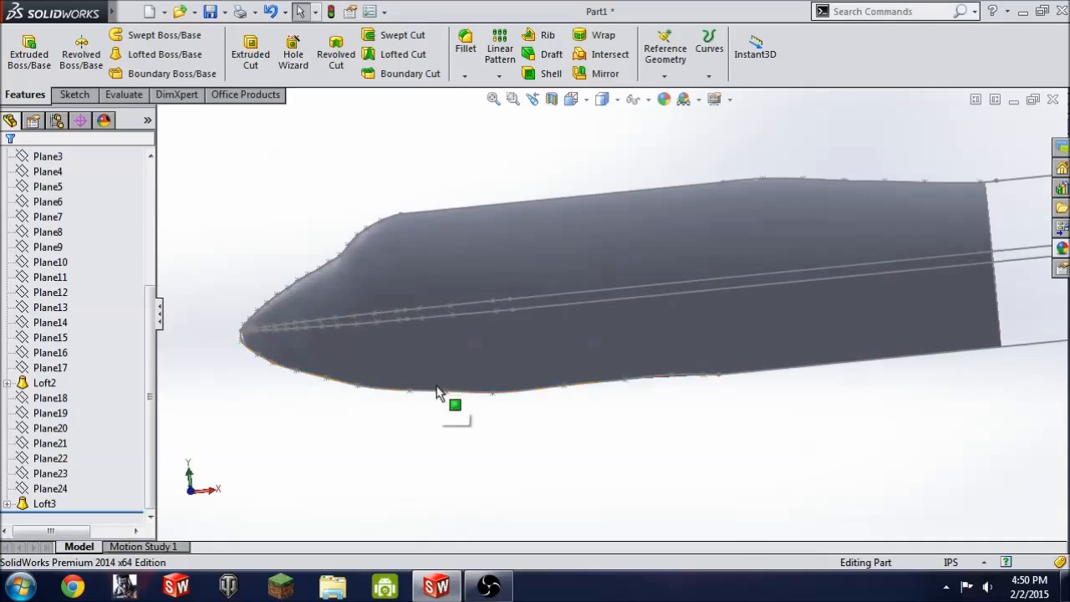
middle_click_drag(465, 410, 580, 399)
scroll(584, 399, "up", 4)
scroll(584, 399, "up", 3)
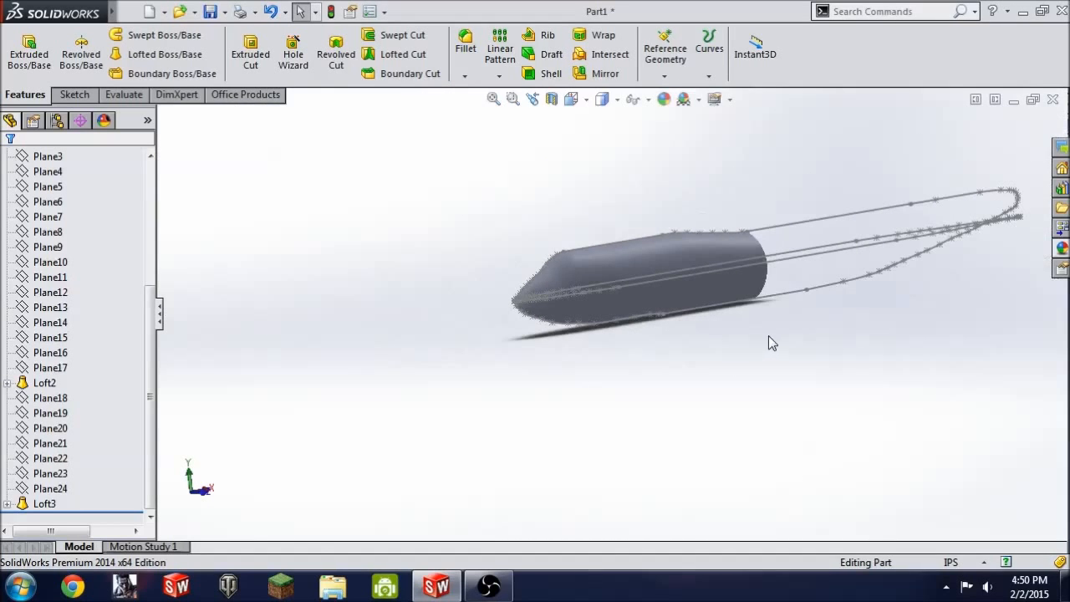
middle_click_drag(769, 342, 719, 347)
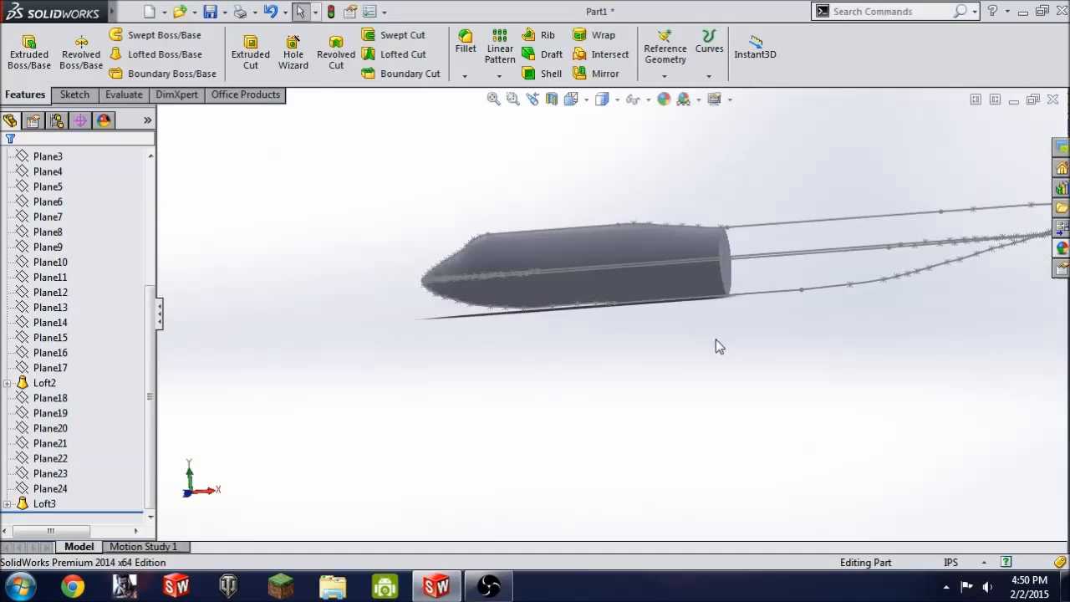
left_click(489, 587)
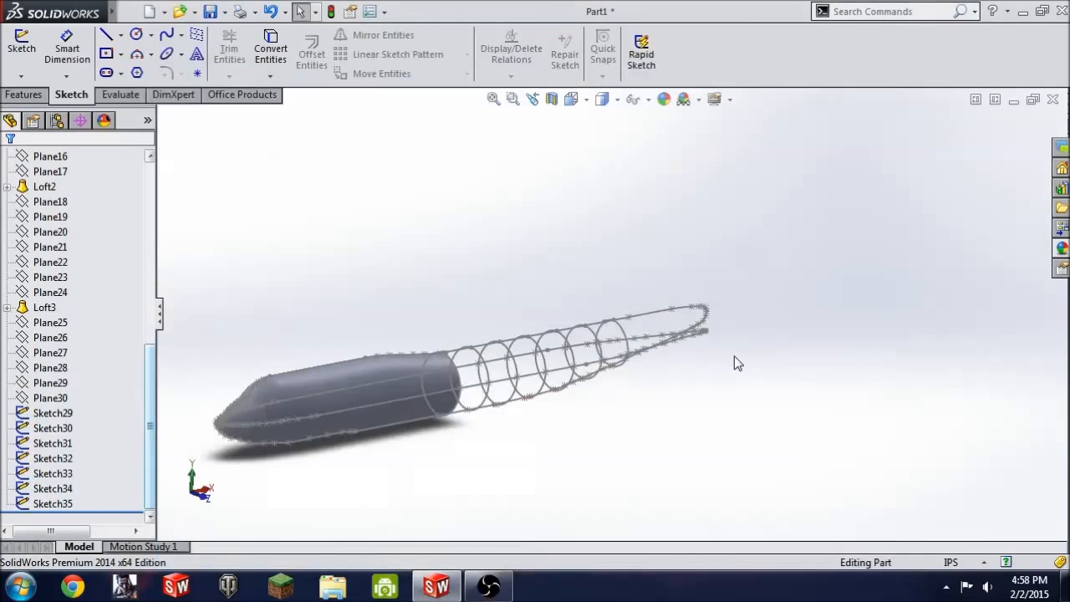
Step: Loft the rear body section through Sketch29, Sketch30, Sketch31, Sketch32, Sketch33, Sketch34 and Sketch35, in that order
mouse_move(734, 356)
middle_mouse_down()
mouse_move(756, 344)
mouse_move(690, 399)
middle_mouse_up()
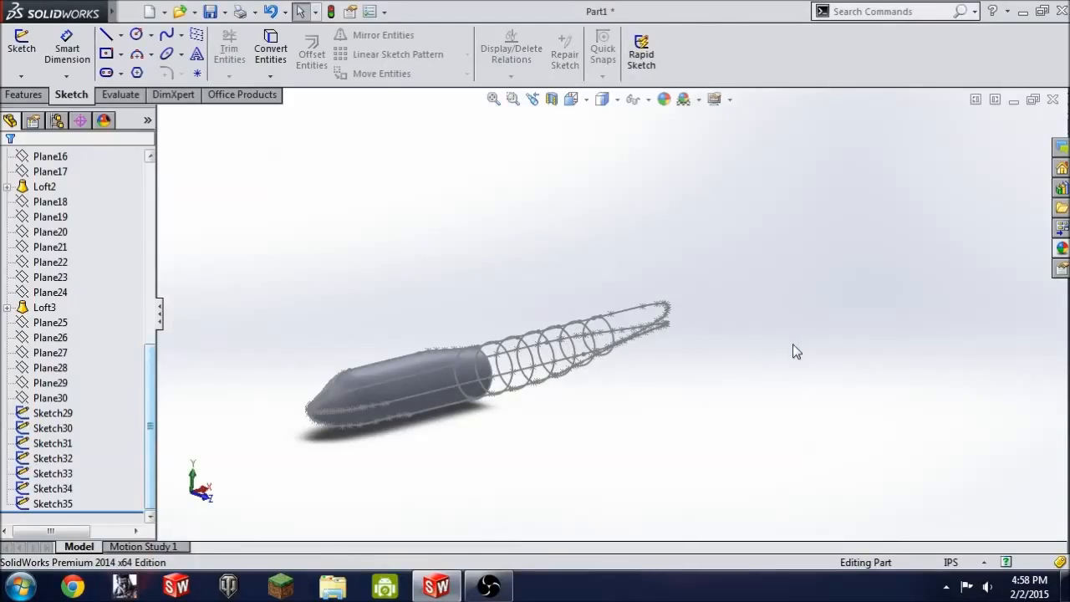
middle_click_drag(795, 351, 695, 331)
scroll(474, 368, "down", 5)
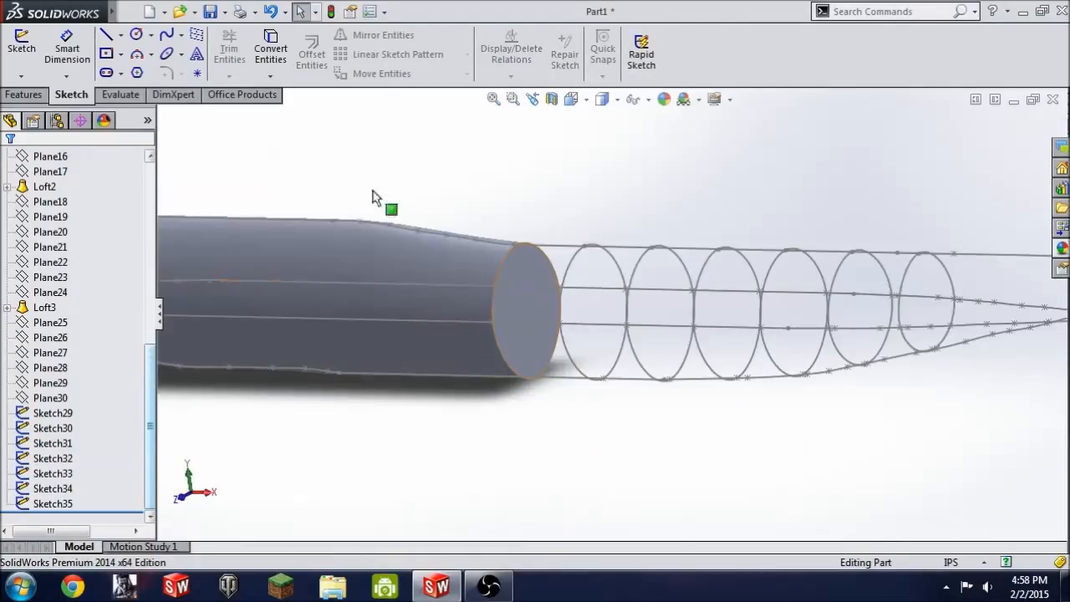
left_click(23, 94)
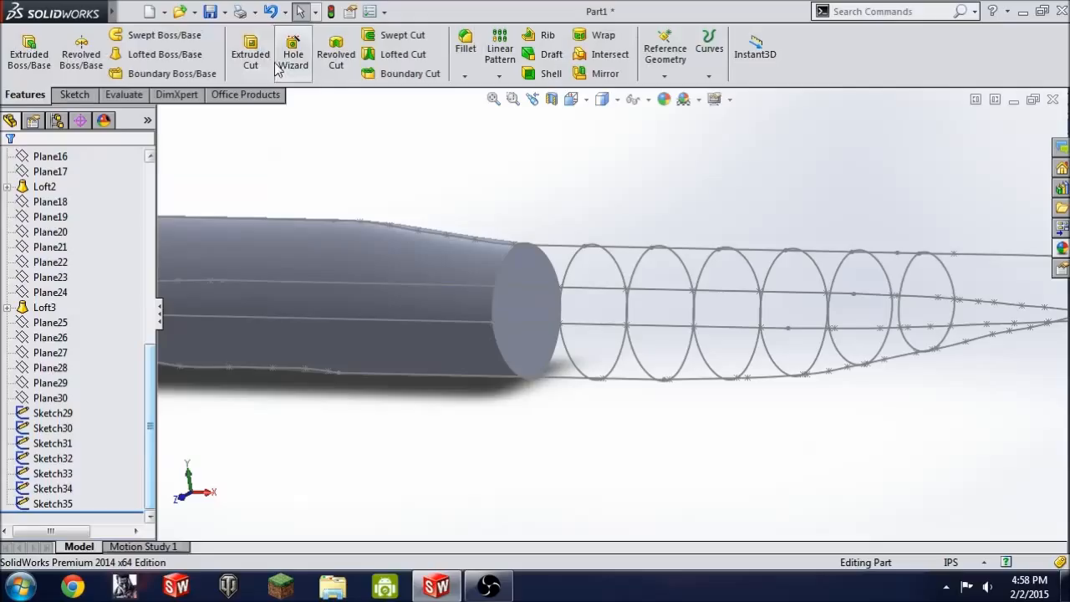
left_click(165, 53)
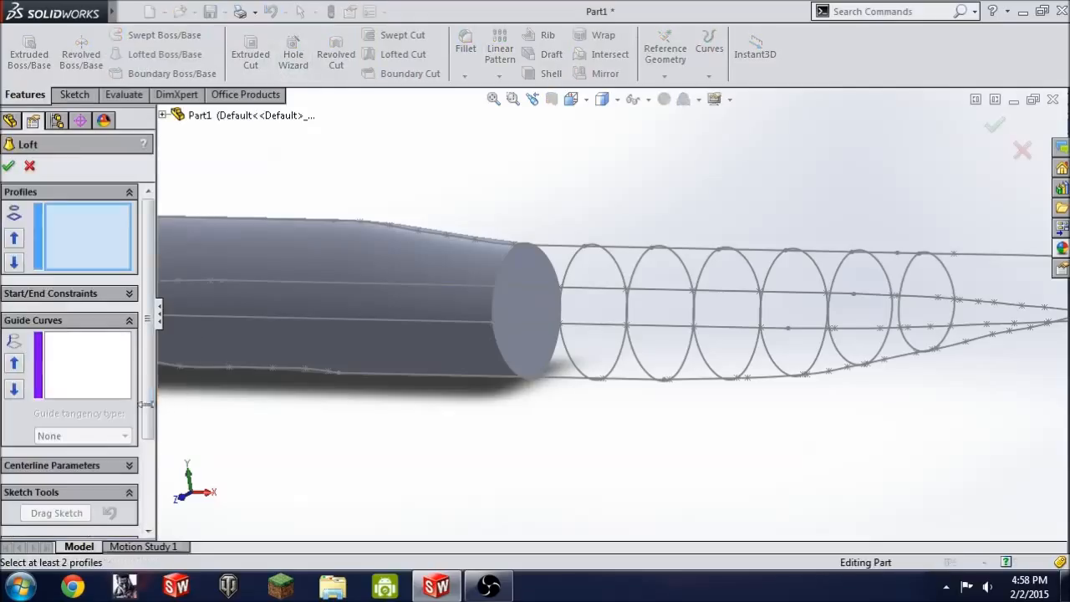
left_click(500, 260)
left_click(577, 262)
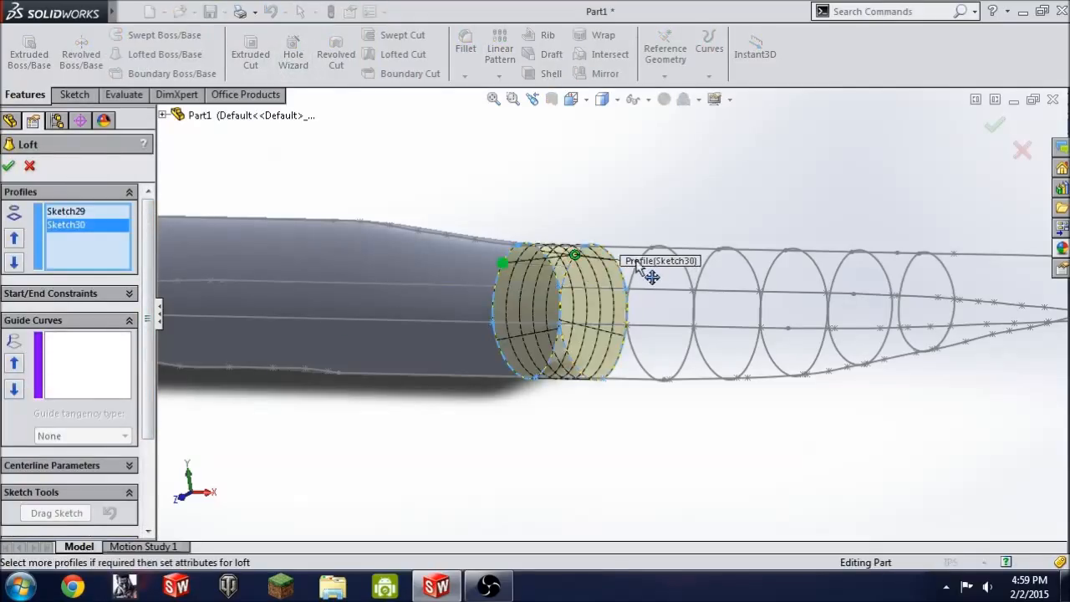
left_click(633, 277)
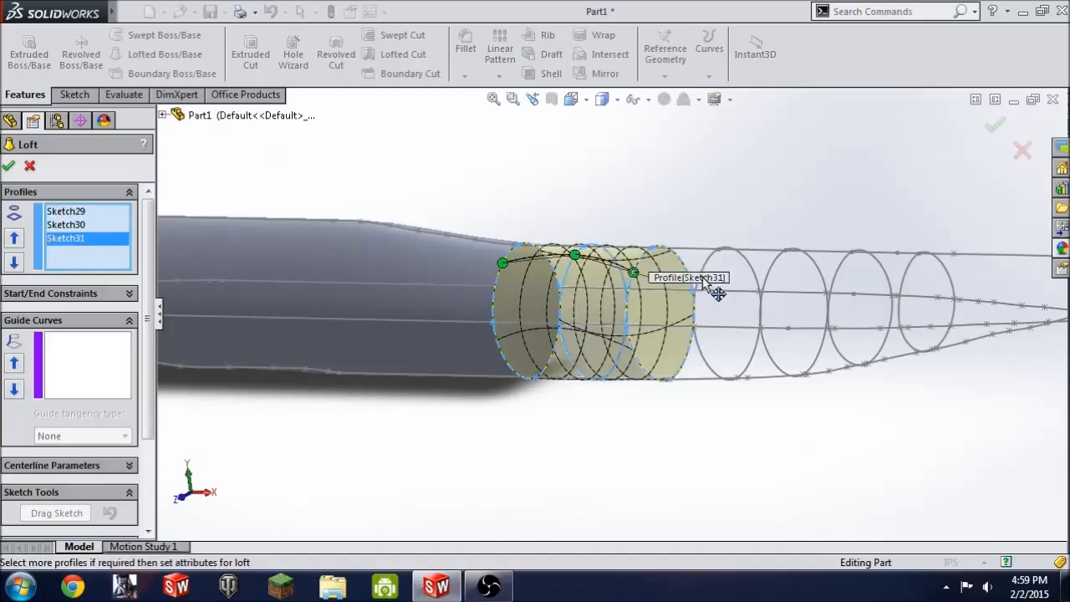
left_click(707, 261)
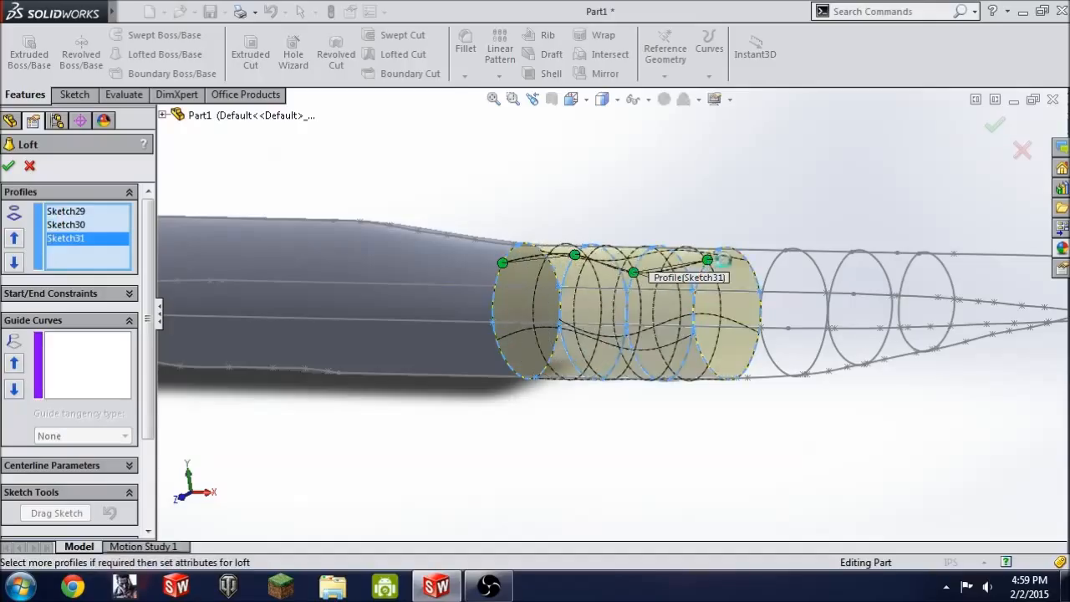
left_click(772, 276)
left_click(846, 284)
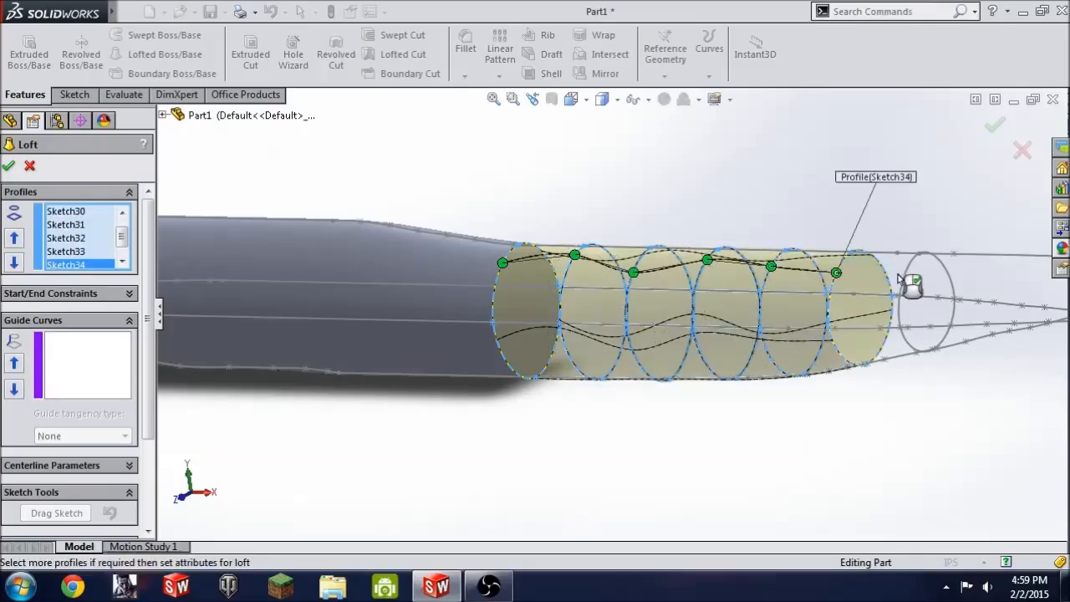
left_click(903, 280)
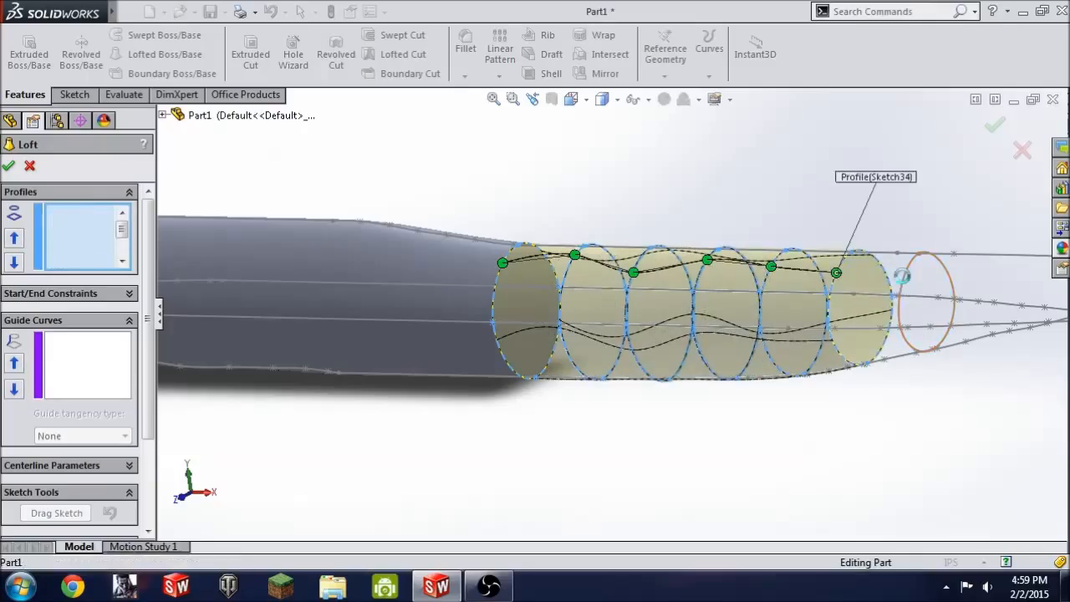
left_click(8, 166)
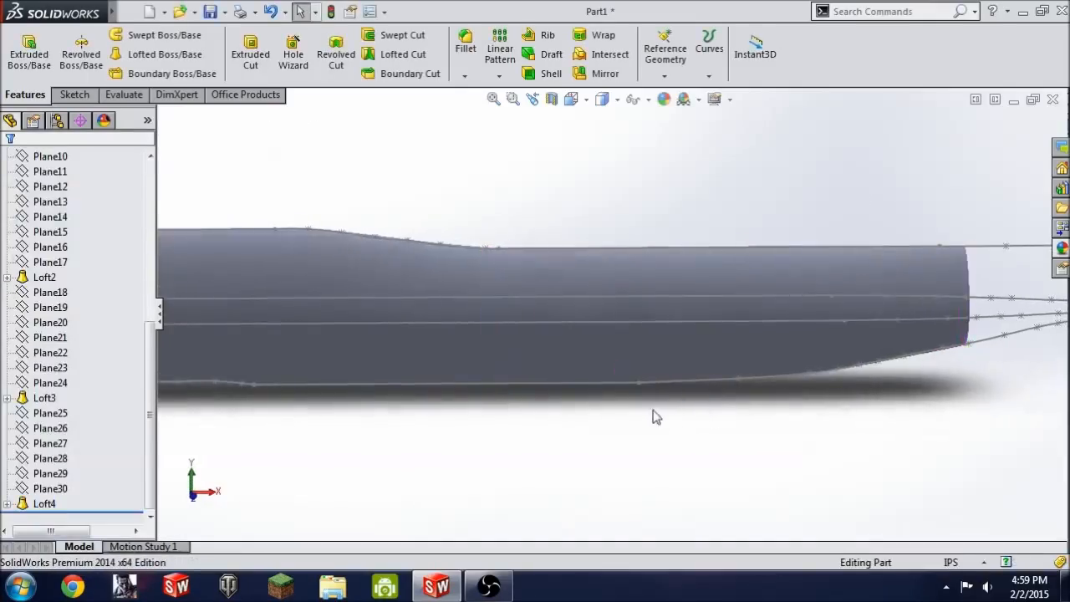
Step: Examine the rear end of the lofted body, the remaining tail guide curves and the planes Plane32, Plane33 and Plane34
scroll(643, 407, "up", 5)
middle_click_drag(633, 396, 693, 304)
scroll(724, 336, "down", 5)
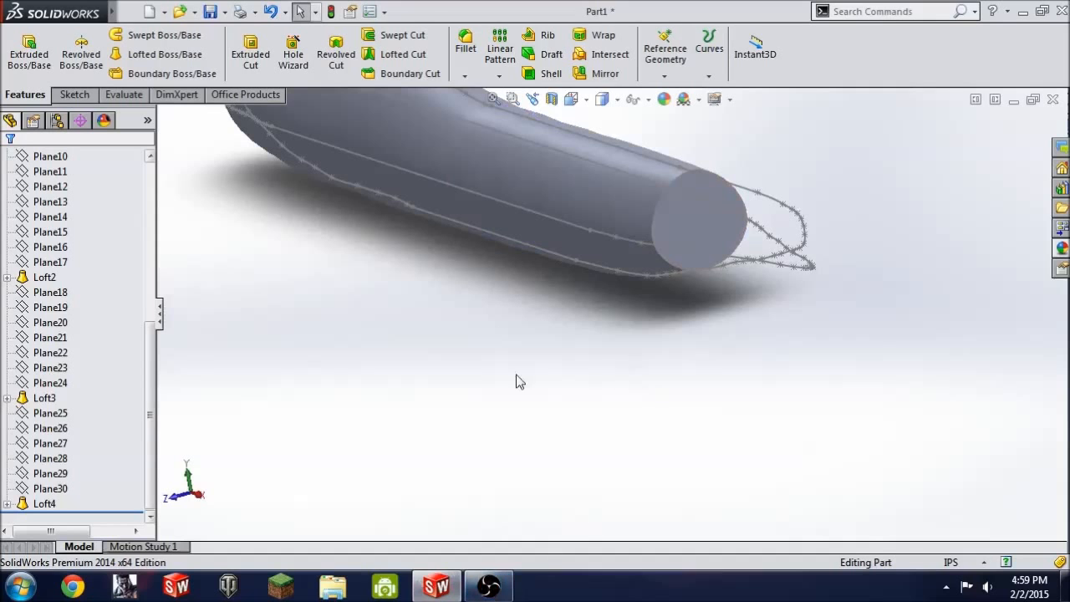
left_click(512, 591)
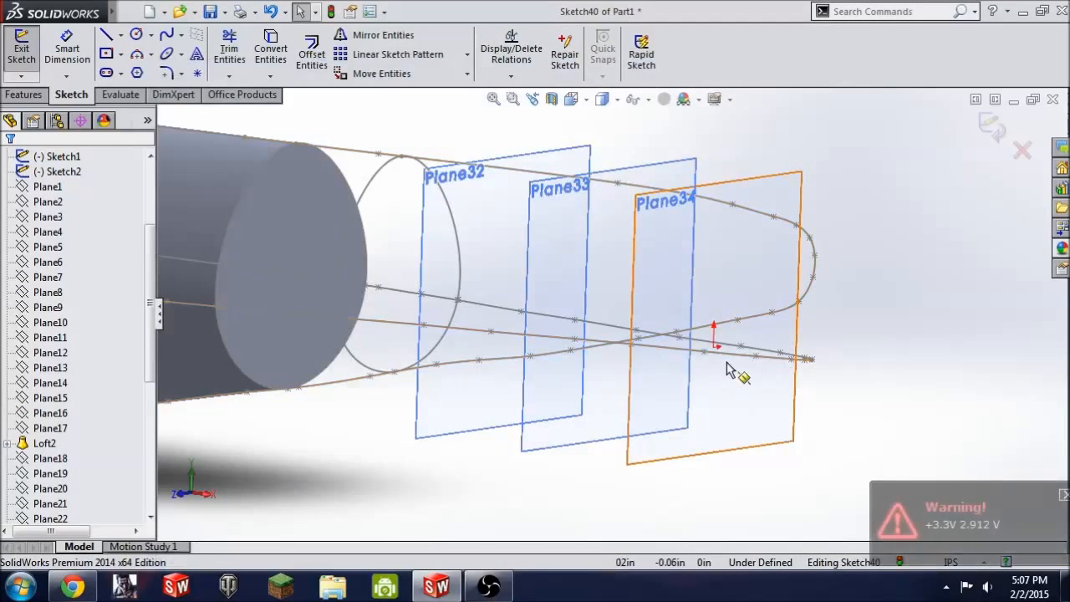
middle_click_drag(588, 374, 580, 310)
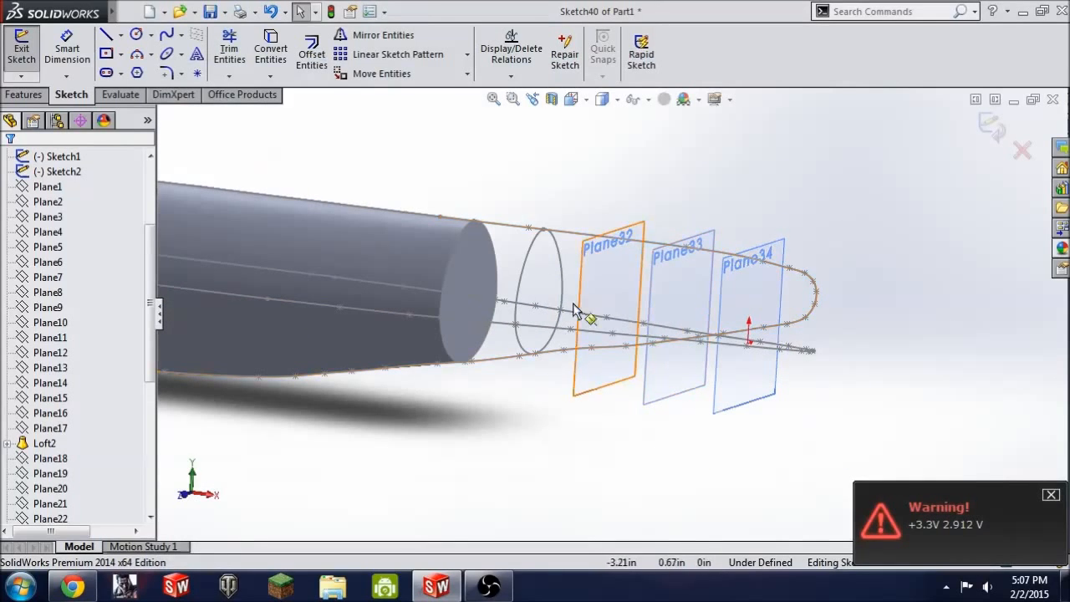
middle_click_drag(568, 355, 559, 294)
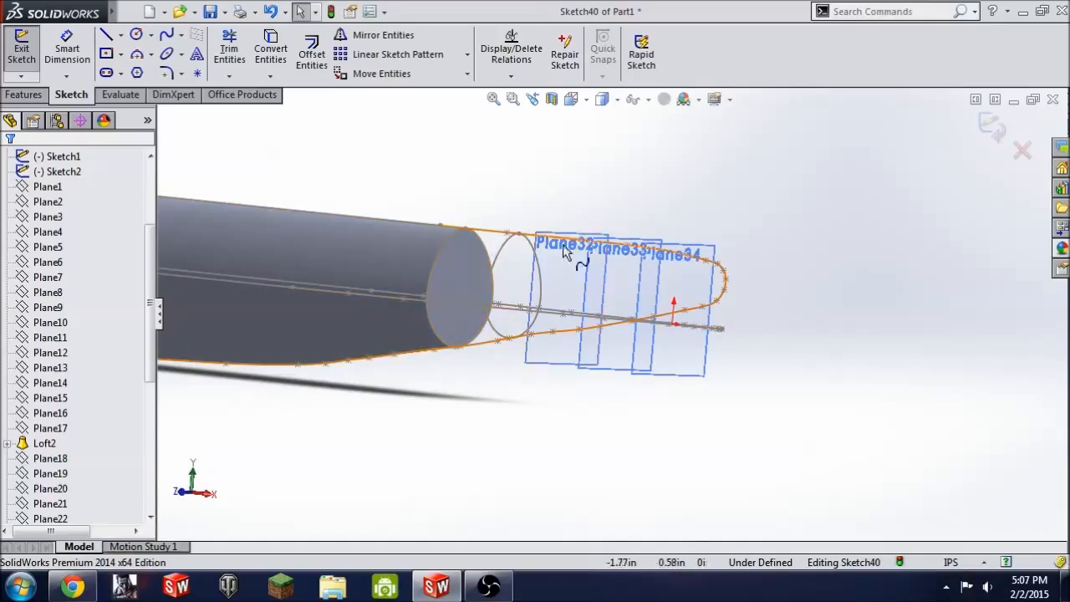
Step: Close the empty sketch and start a new sketch on Plane32, viewed face-on
middle_click_drag(548, 293, 576, 390)
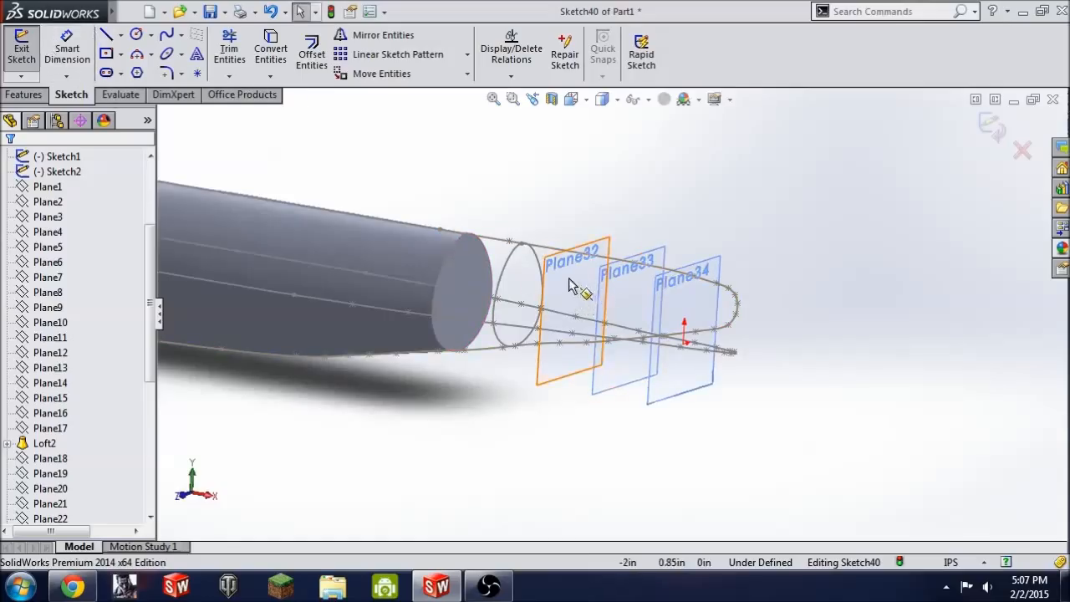
left_click(24, 52)
left_click(27, 62)
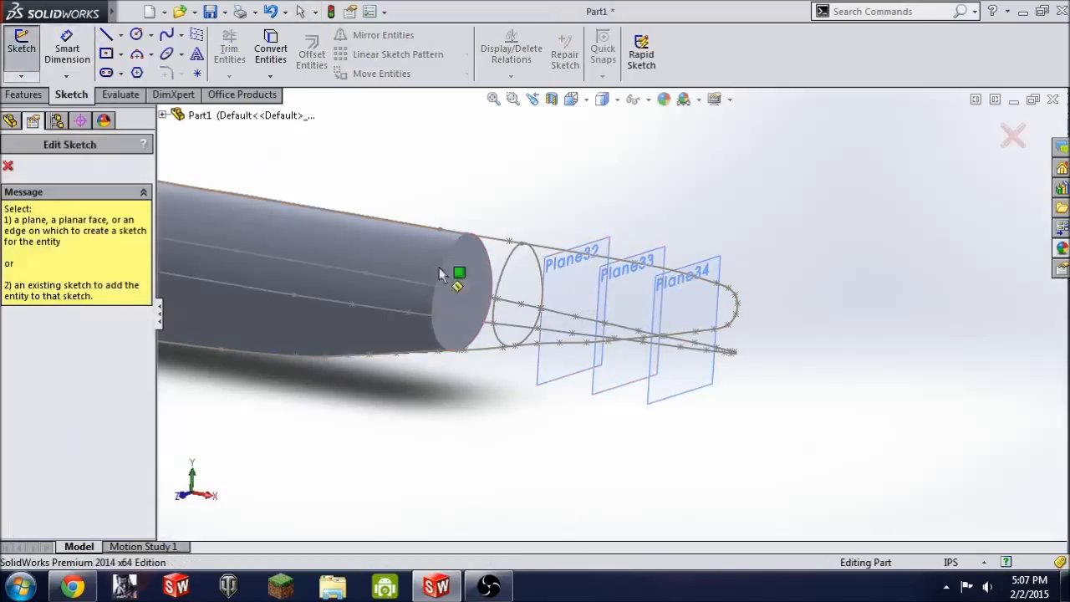
left_click(563, 291)
key("space")
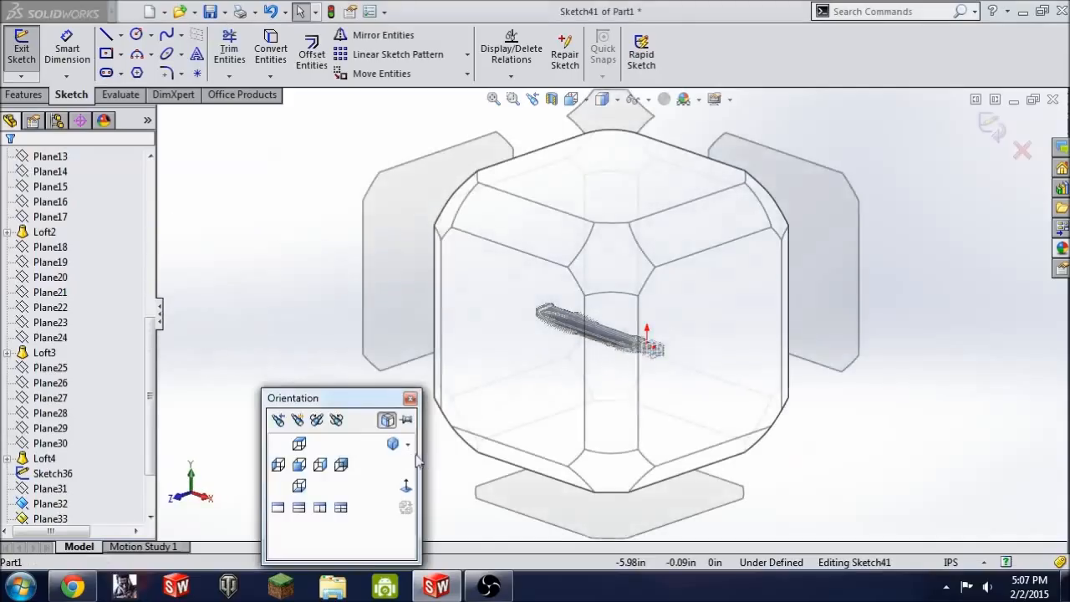
left_click(560, 453)
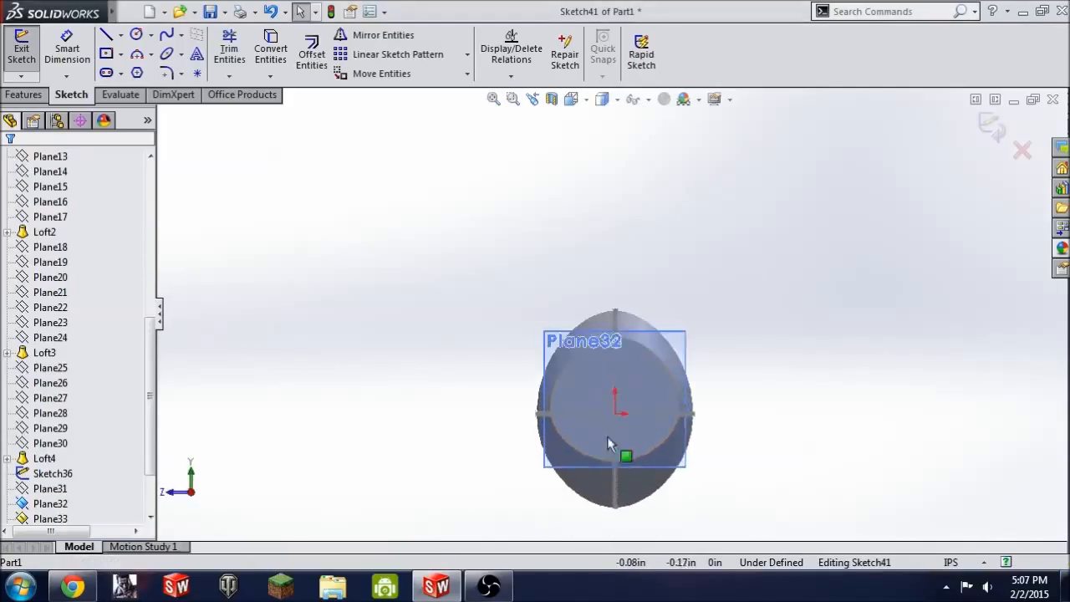
Step: Draw a closed four-point spline around the body outline on Plane32, about 1.5 in wide and 1.7 in tall, centred on the origin's axes
left_click(166, 35)
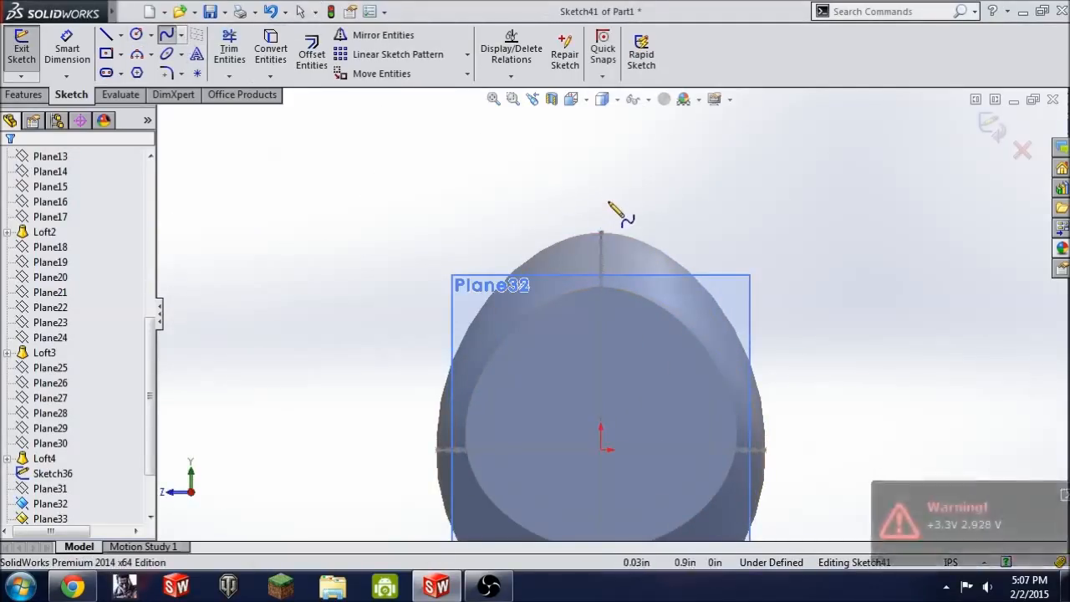
left_click(601, 199)
left_click(826, 453)
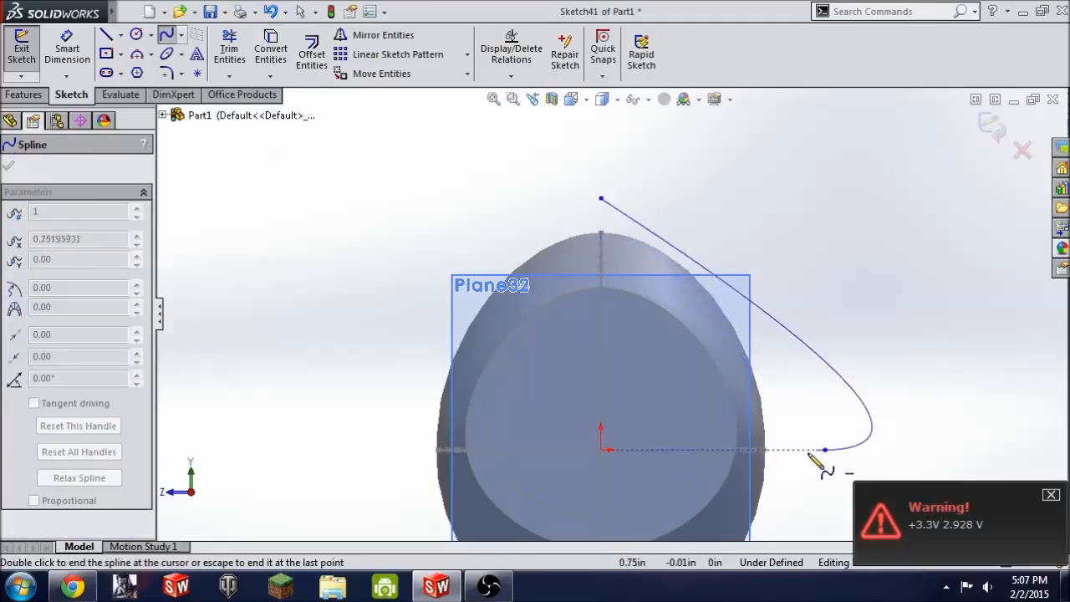
scroll(719, 494, "up", 3)
left_click(605, 523)
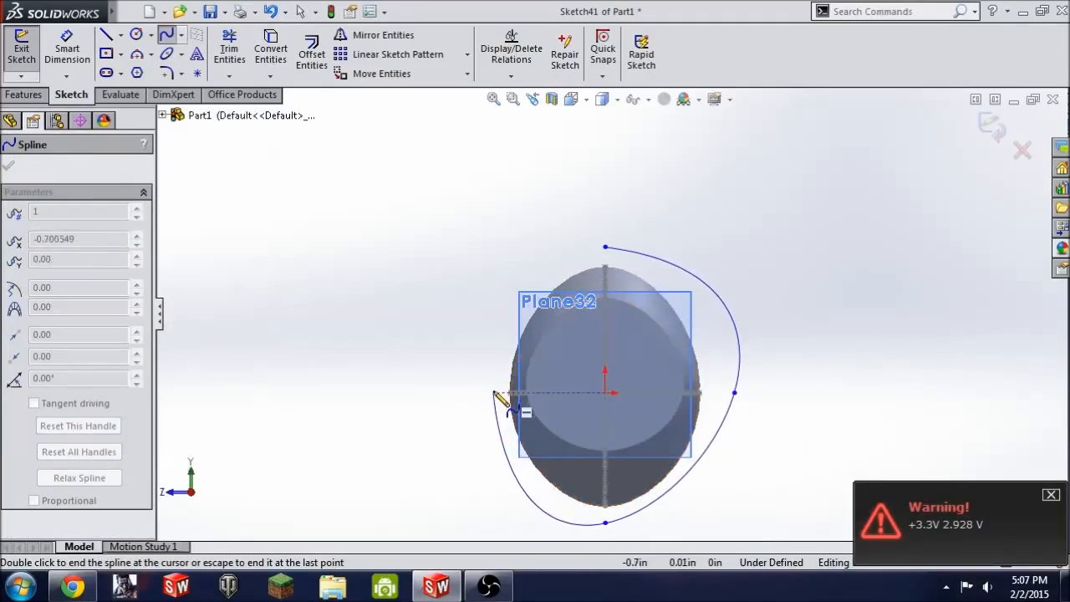
left_click(492, 392)
left_click(605, 247)
Step: Add a Pierce relation between the Plane32 spline's top point and the upper guide curve of Sketch2
middle_click_drag(640, 279, 543, 397)
scroll(419, 389, "up", 3)
scroll(543, 326, "down", 5)
scroll(544, 326, "down", 2)
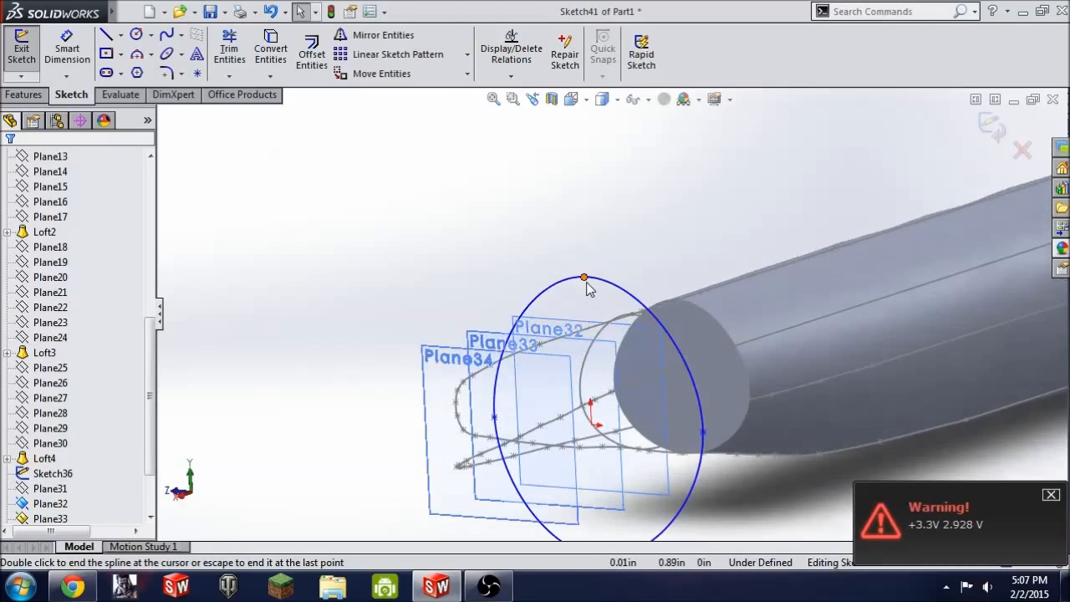
left_click(583, 277)
left_click(592, 333, "ctrl")
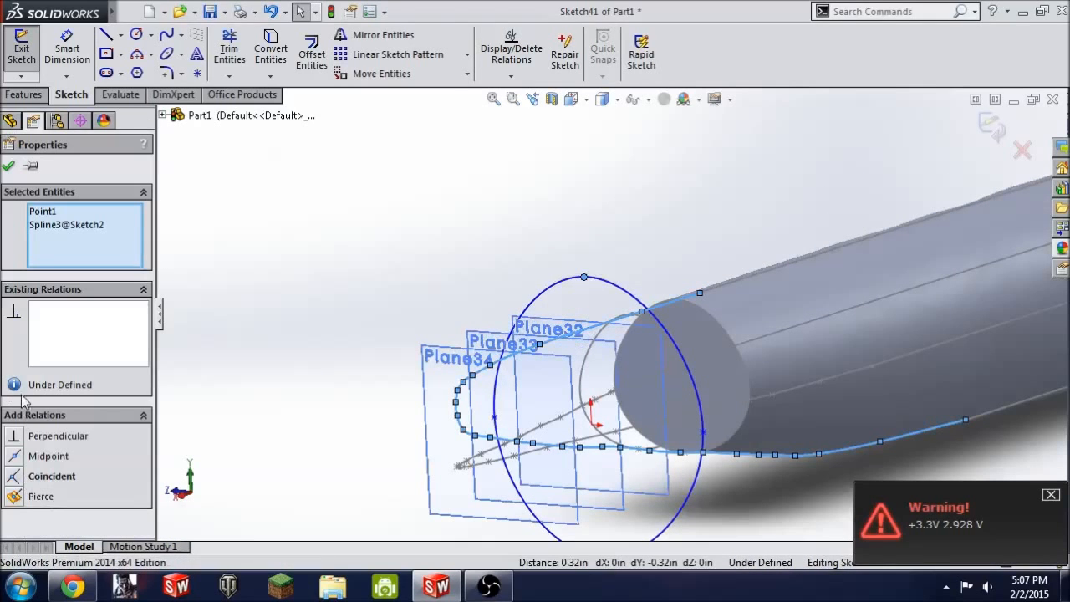
left_click(34, 497)
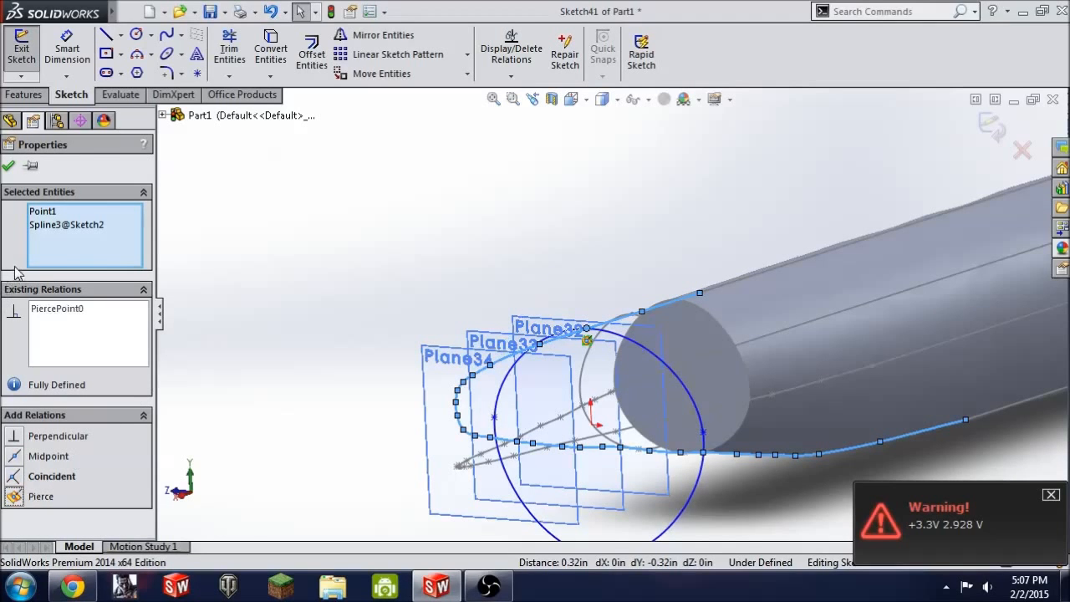
left_click(10, 169)
Step: Add a Pierce relation between the Plane32 spline's right side point and the right guide curve of Sketch1
scroll(670, 400, "up", 3)
scroll(670, 400, "down", 3)
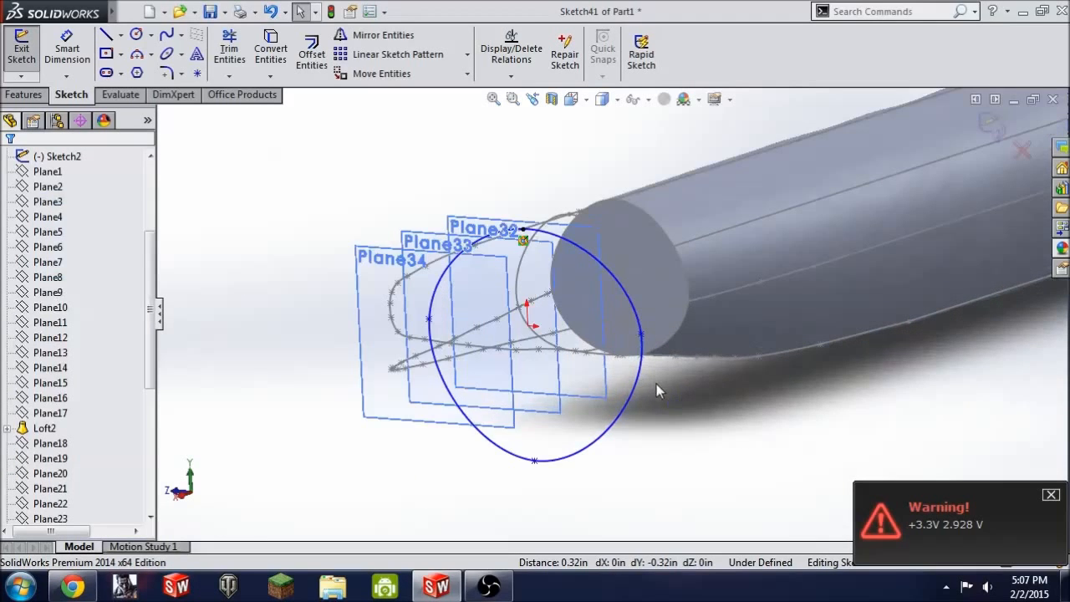
middle_click_drag(658, 385, 734, 418)
left_click(732, 411)
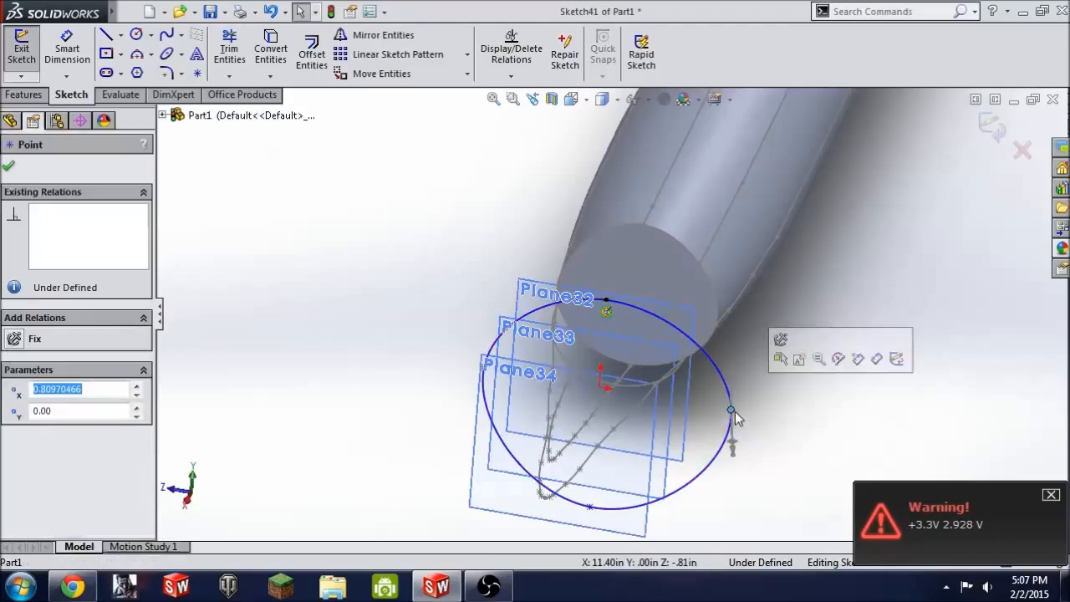
left_click(653, 391, "ctrl")
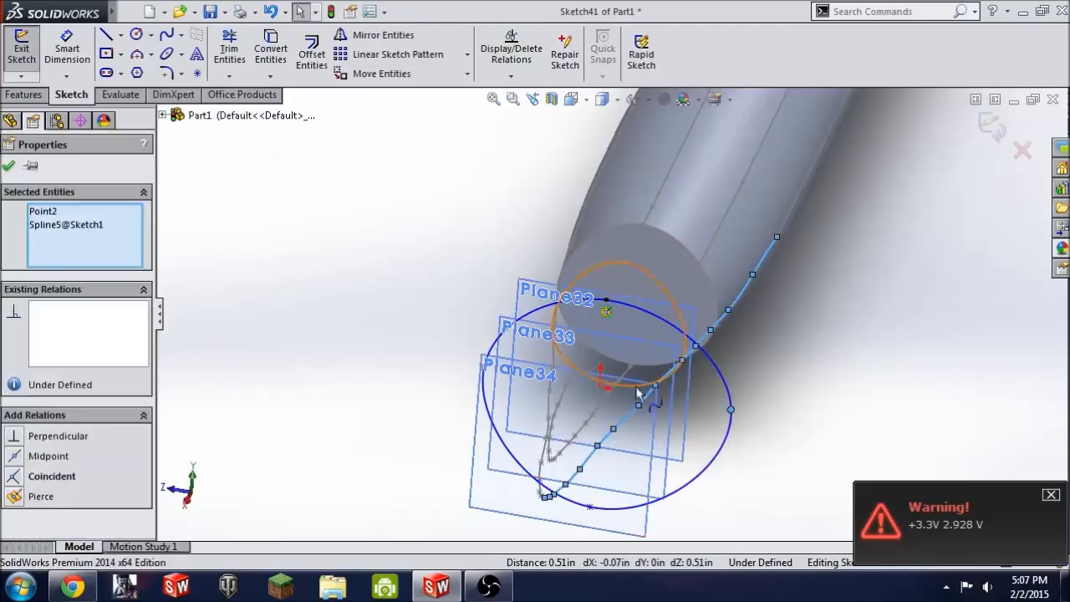
left_click(34, 496)
Step: Add a Pierce relation between the Plane32 spline's bottom point and the lower part of the Sketch2 guide curve
scroll(435, 335, "up", 2)
scroll(453, 298, "down", 3)
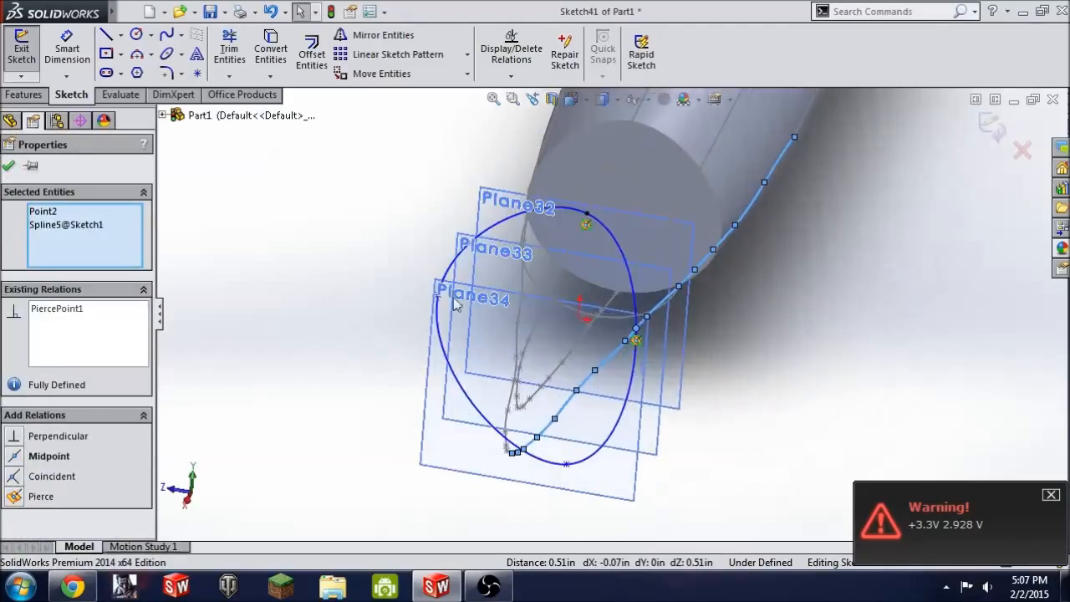
left_click(567, 465)
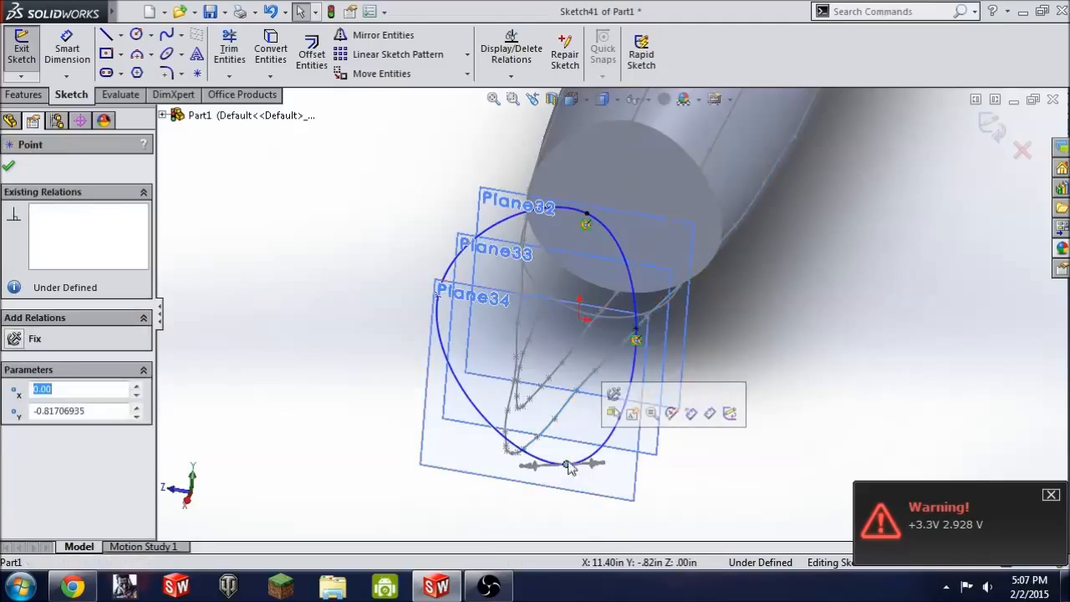
left_click(554, 373, "ctrl")
left_click(19, 496)
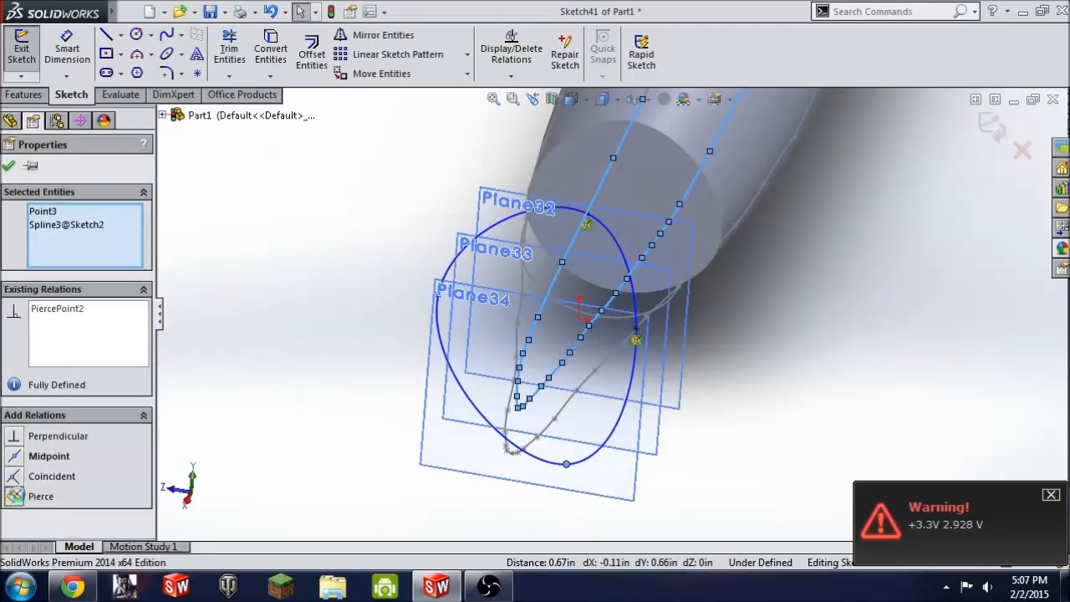
left_click(10, 168)
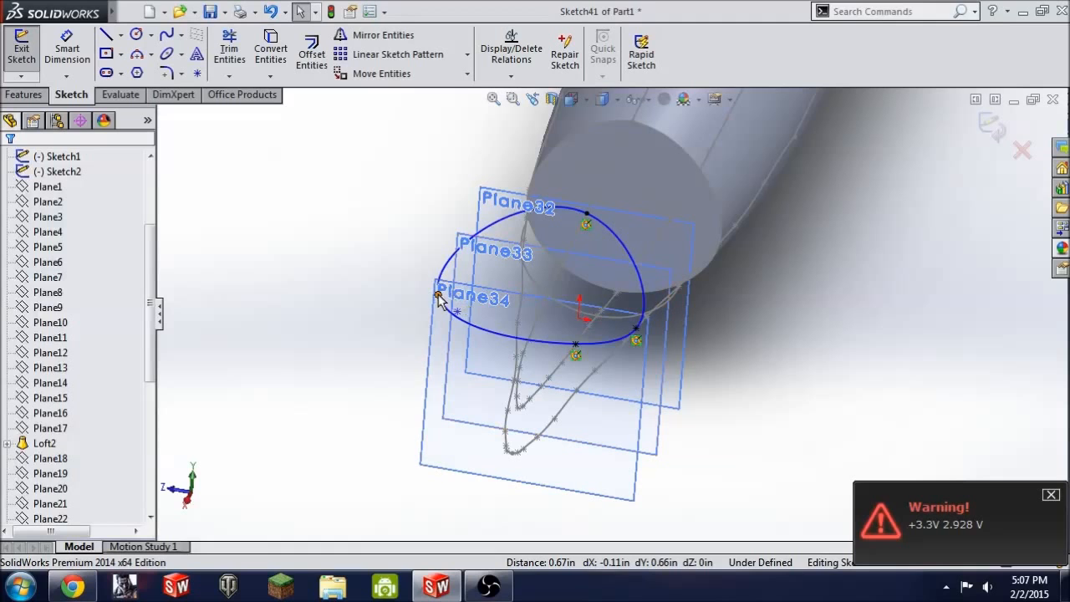
Step: Pierce the Plane32 spline's left side point to the left guide curve of Sketch1 and exit the sketch
left_click(437, 296)
left_click(518, 322, "ctrl")
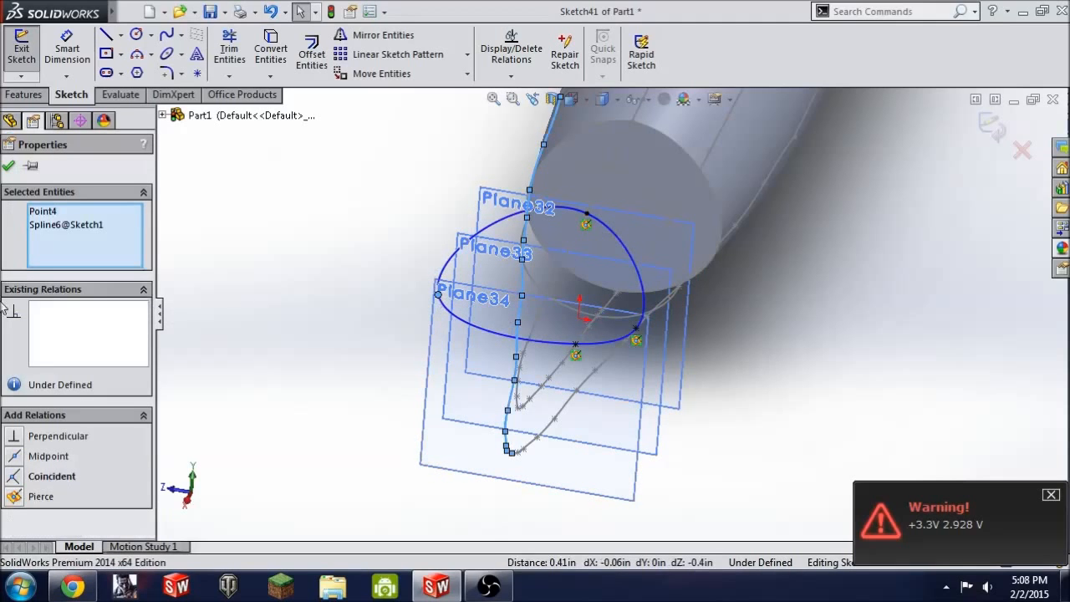
left_click(41, 496)
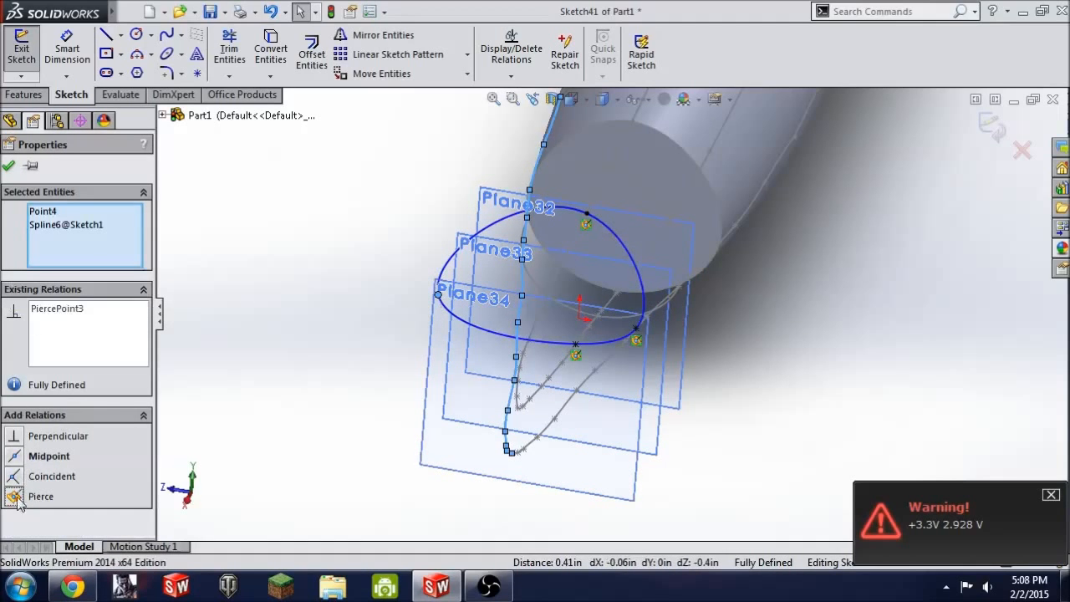
left_click(8, 164)
mouse_move(725, 395)
middle_mouse_down()
mouse_move(703, 313)
mouse_move(496, 224)
middle_mouse_up()
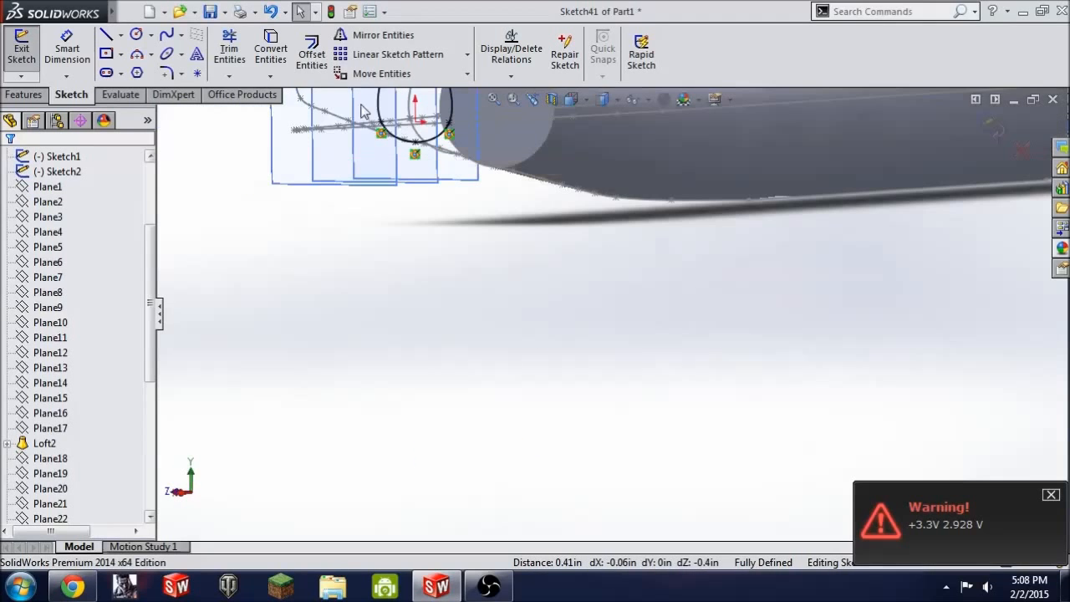
scroll(522, 184, "up", 3)
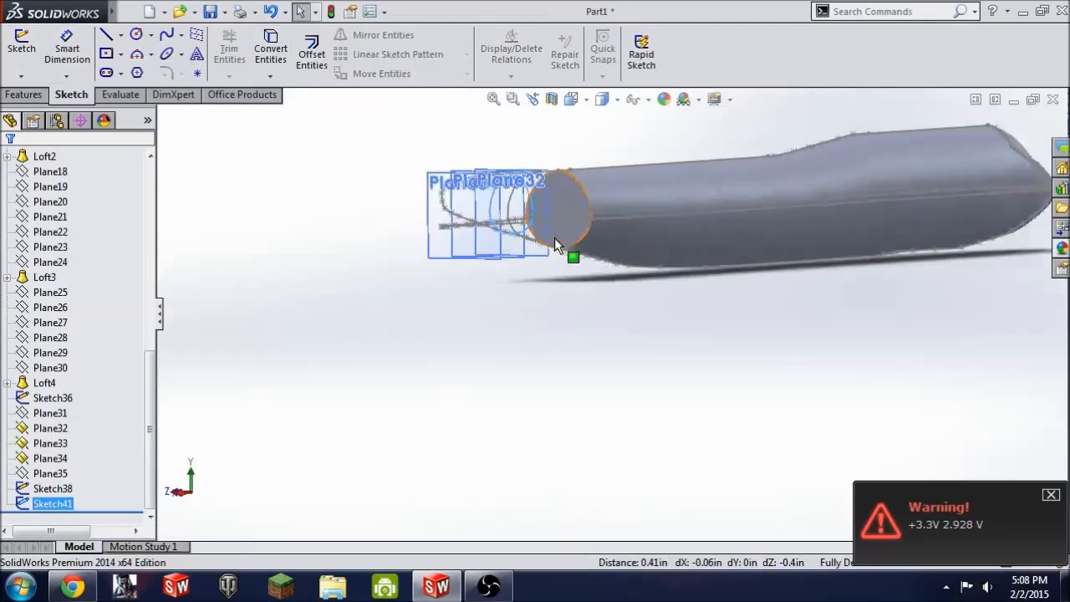
Step: Hide Plane32 at the tail end of the body
scroll(555, 238, "down", 4)
mouse_move(630, 304)
middle_mouse_down()
mouse_move(608, 330)
mouse_move(412, 237)
middle_mouse_up()
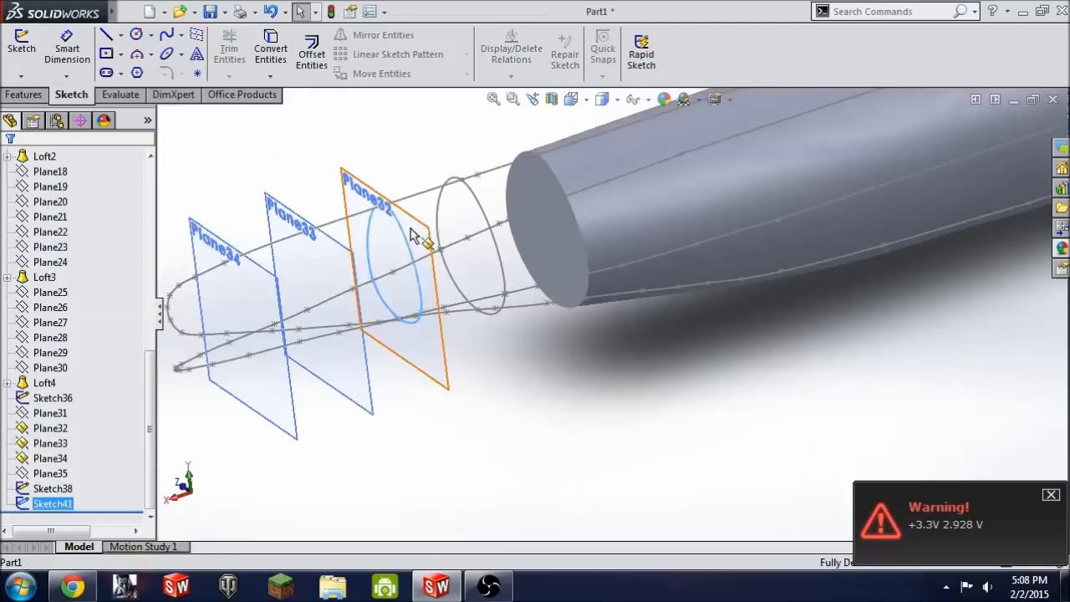
right_click(352, 201)
left_click(414, 167)
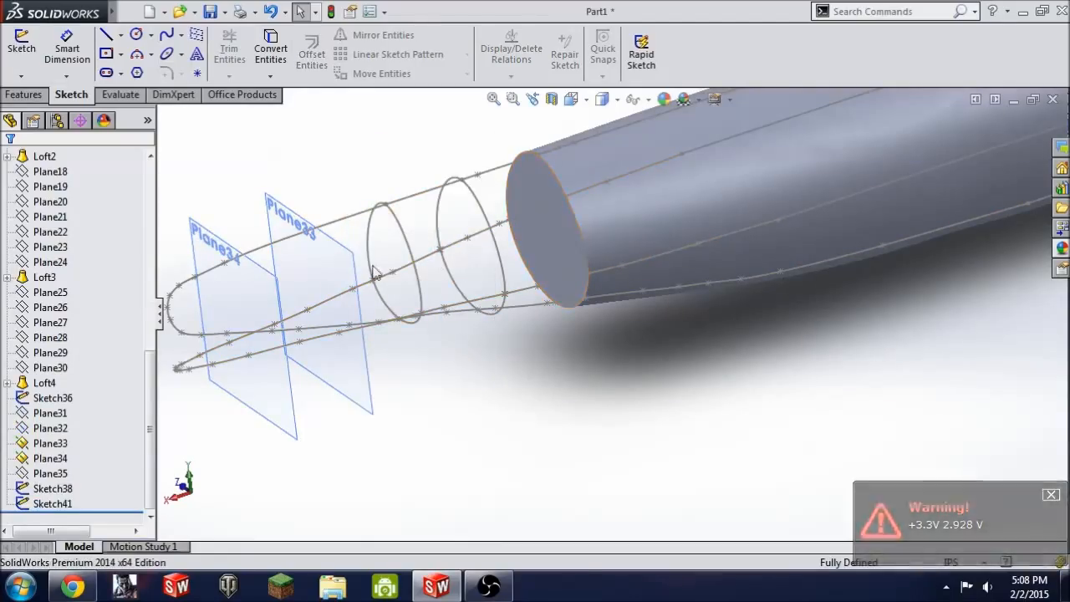
Step: Start a new sketch on Plane33 and view it face-on
mouse_move(410, 366)
middle_mouse_down()
mouse_move(461, 316)
mouse_move(423, 354)
mouse_move(466, 349)
mouse_move(454, 304)
mouse_move(532, 407)
mouse_move(603, 372)
mouse_move(644, 370)
mouse_move(614, 376)
mouse_move(609, 361)
mouse_move(664, 360)
mouse_move(666, 420)
middle_mouse_up()
scroll(664, 371, "down", 3)
left_click(21, 46)
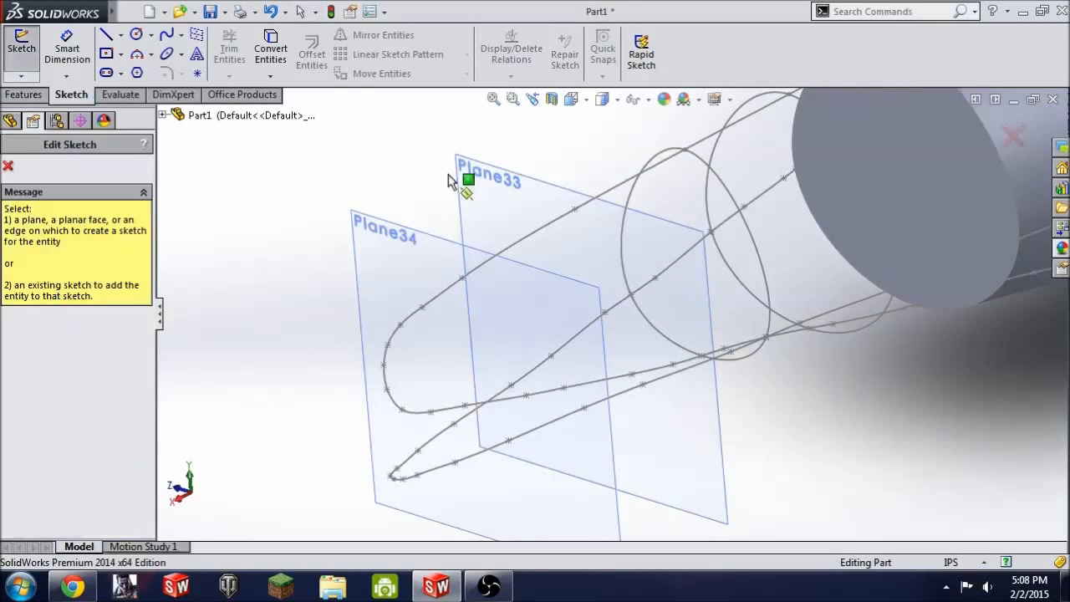
left_click(487, 180)
key("space")
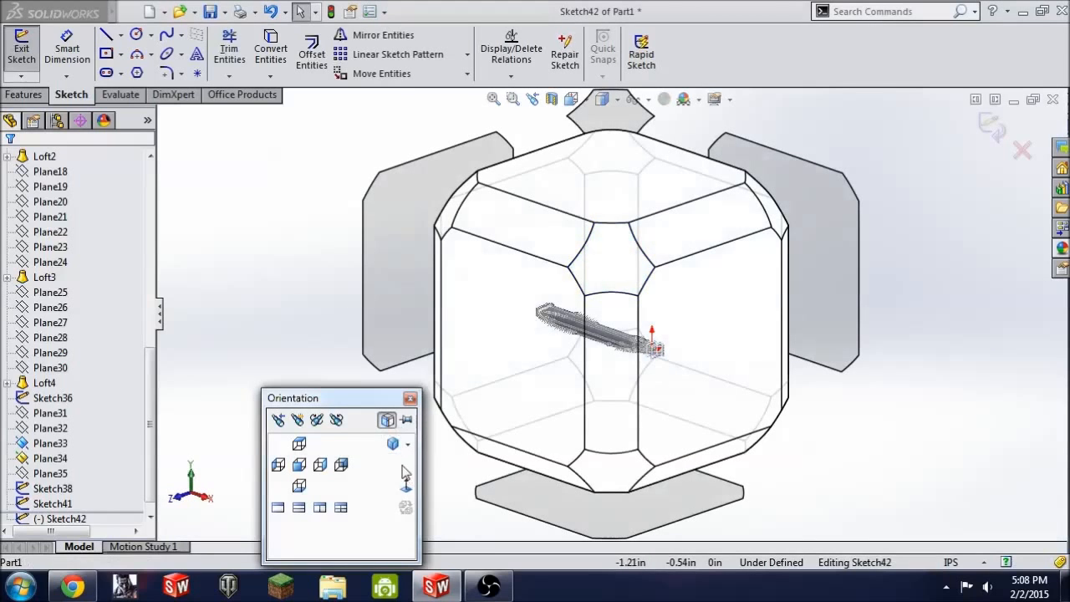
scroll(620, 418, "down", 5)
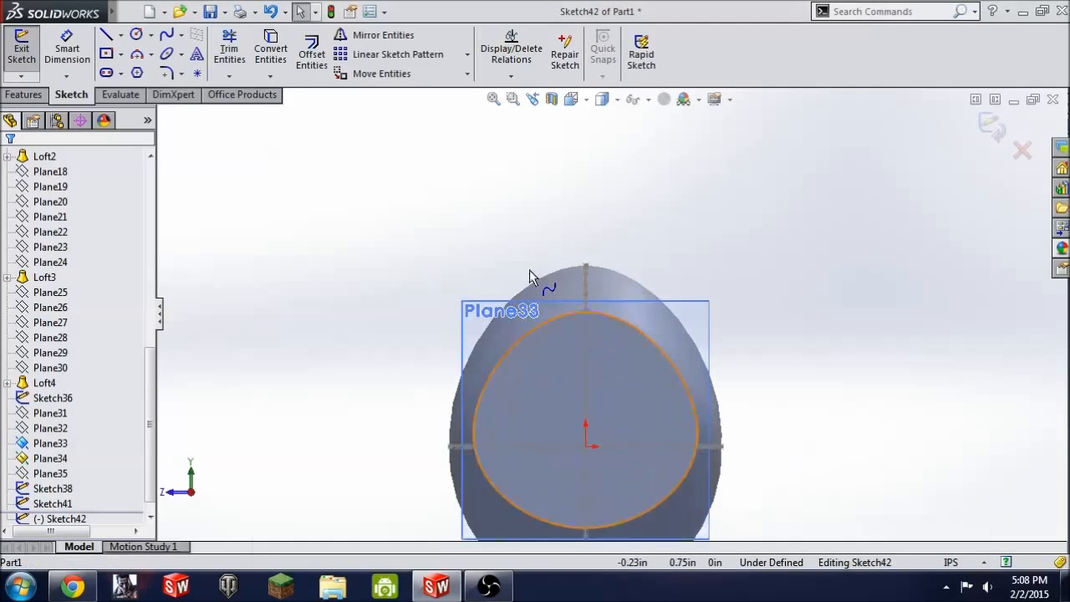
Step: Draw a closed four-point spline around the body outline on Plane33, about 1.5 in wide and 1.8 in tall
left_click(167, 36)
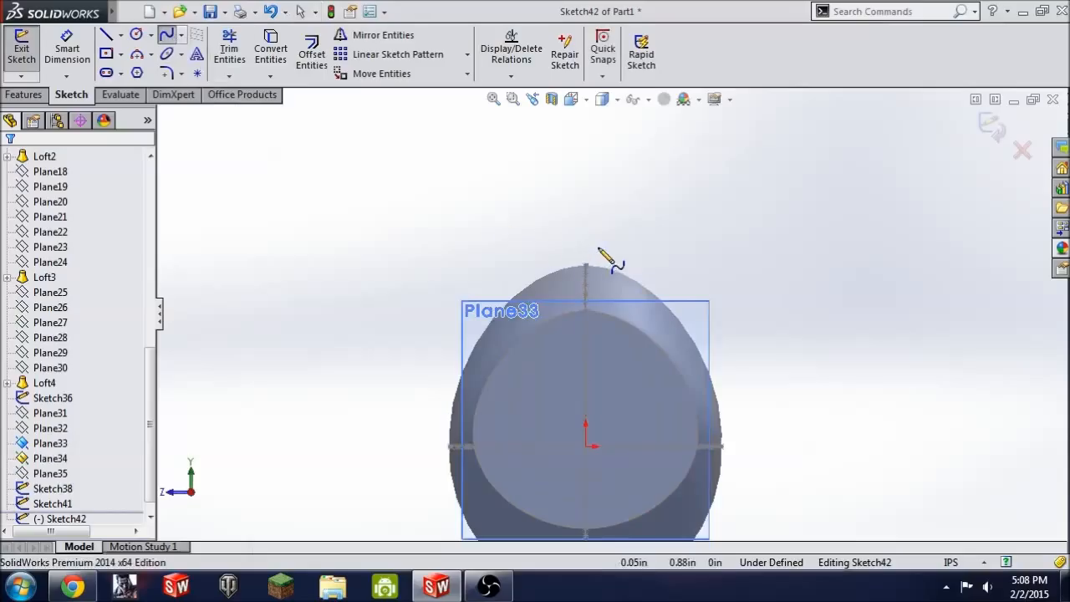
left_click(586, 236)
left_click(765, 445)
key("z")
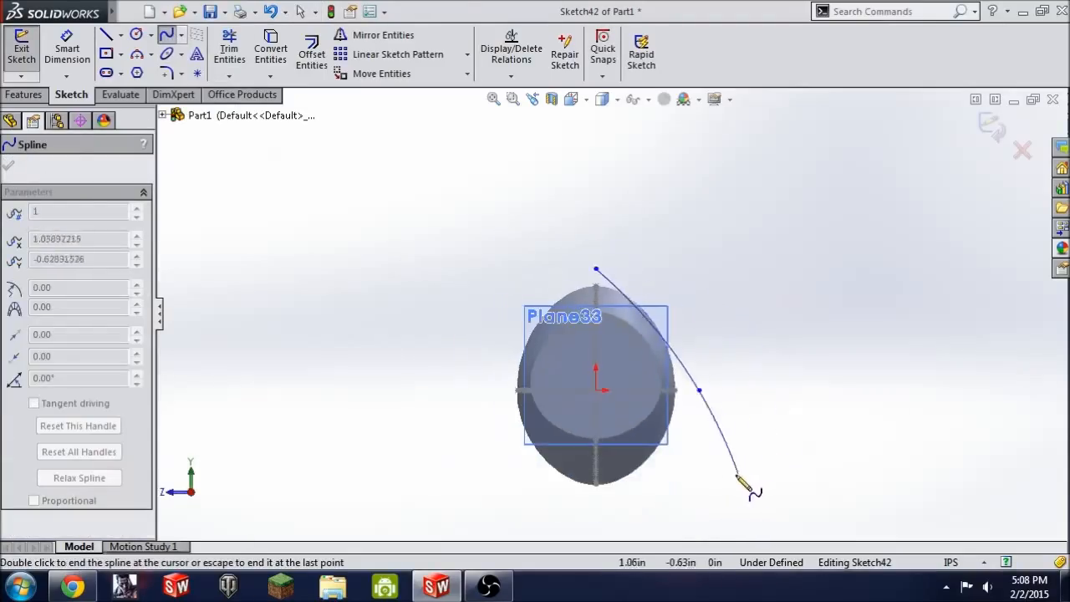
left_click(596, 505)
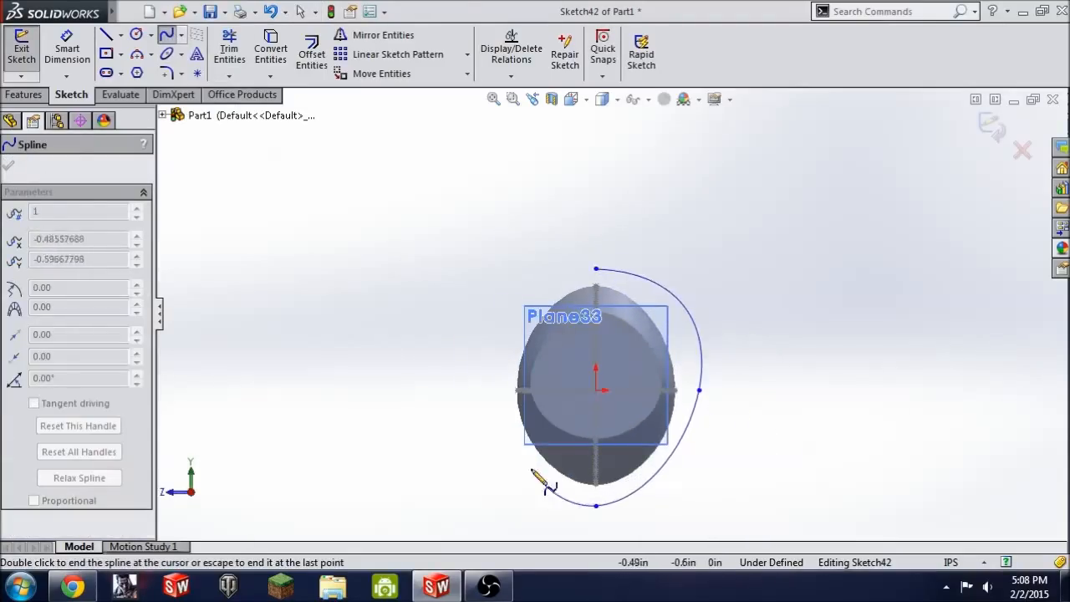
left_click(499, 390)
left_click(596, 270)
key("Escape")
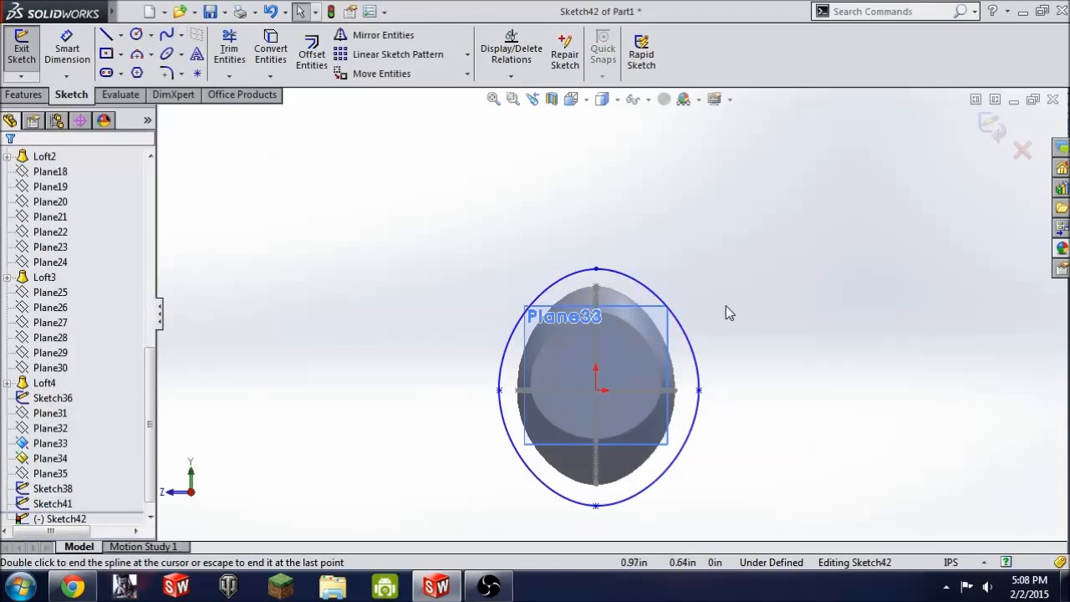
Step: Add a Pierce relation between the Plane33 spline's top point and the upper guide curve of Sketch2
middle_click_drag(725, 306, 600, 387)
scroll(493, 374, "up", 3)
scroll(425, 369, "down", 4)
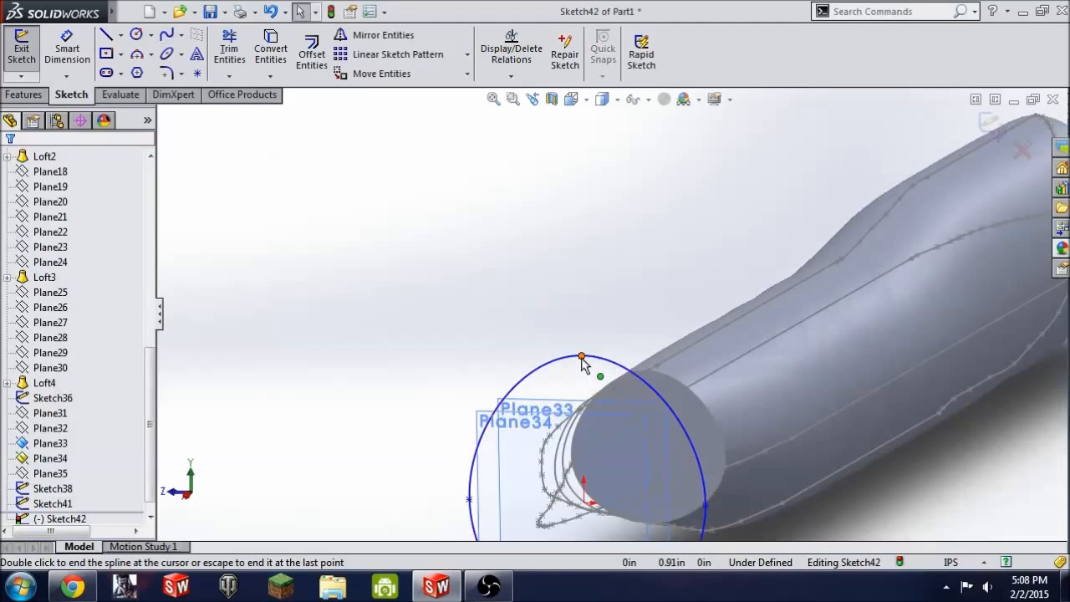
left_click(582, 357)
scroll(601, 426, "up", 3)
middle_click_drag(650, 390, 593, 396)
scroll(592, 397, "down", 3)
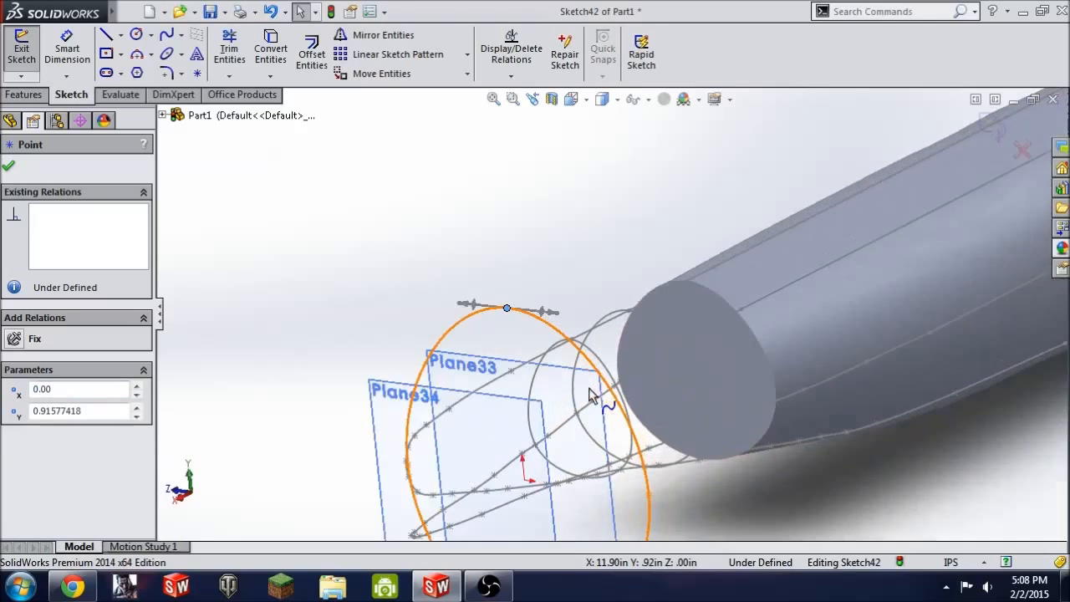
scroll(513, 378, "down", 3)
left_click(511, 358, "ctrl")
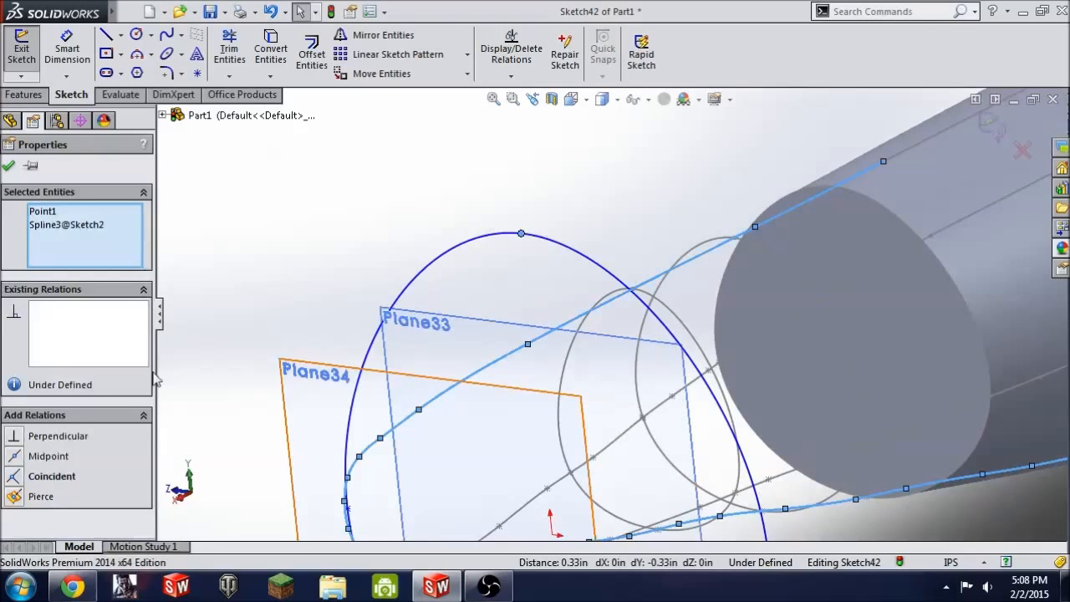
left_click(13, 497)
left_click(9, 167)
Step: Add a Pierce relation between the Plane33 spline's side point and the adjacent side guide curve of Sketch1
scroll(721, 360, "up", 3)
scroll(722, 442, "down", 3)
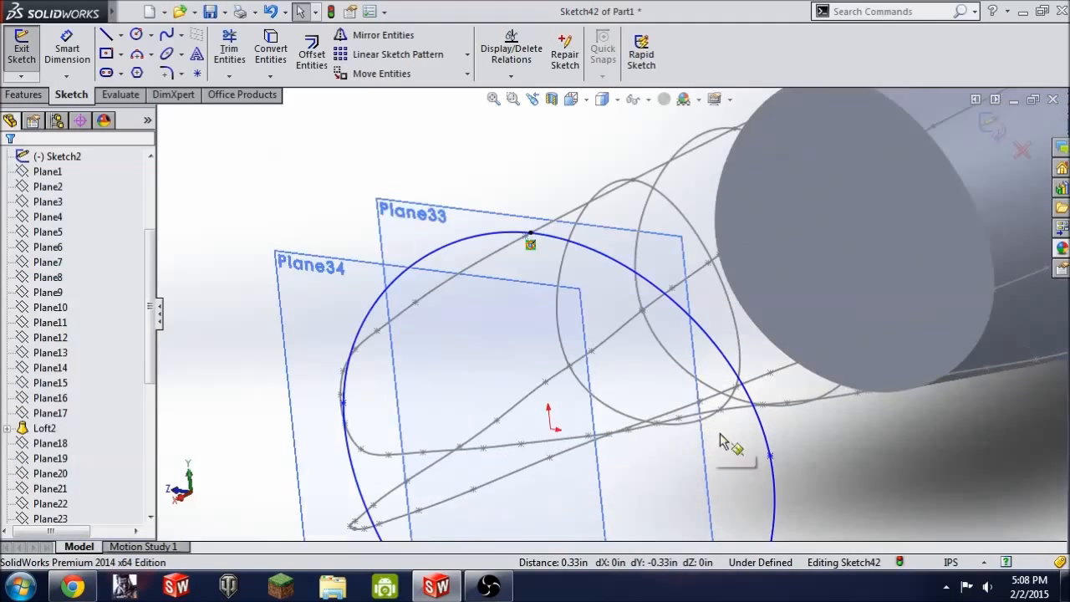
left_click(769, 456)
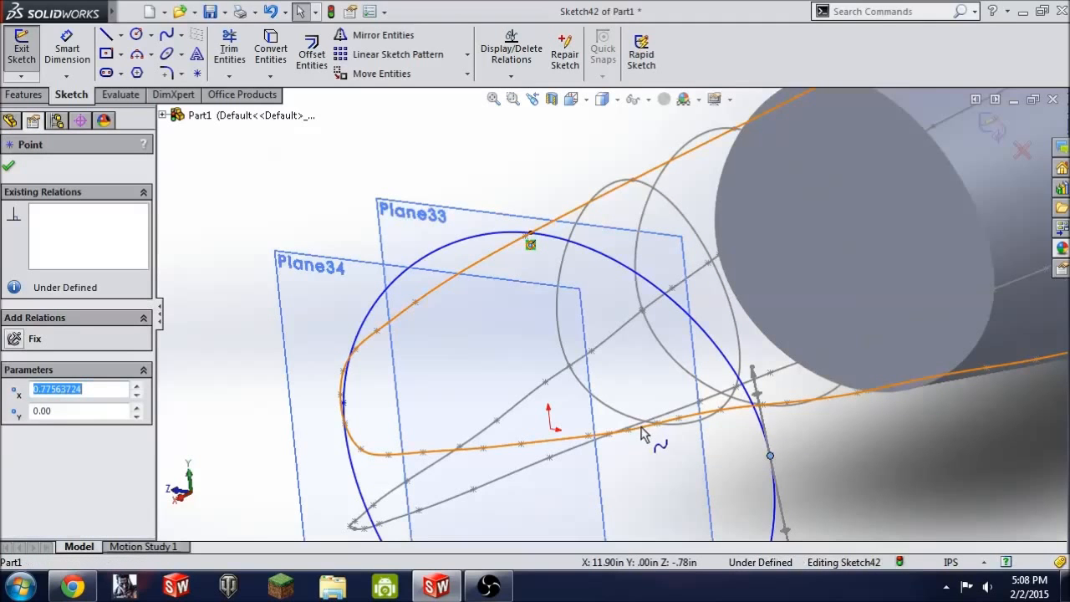
left_click(596, 450, "ctrl")
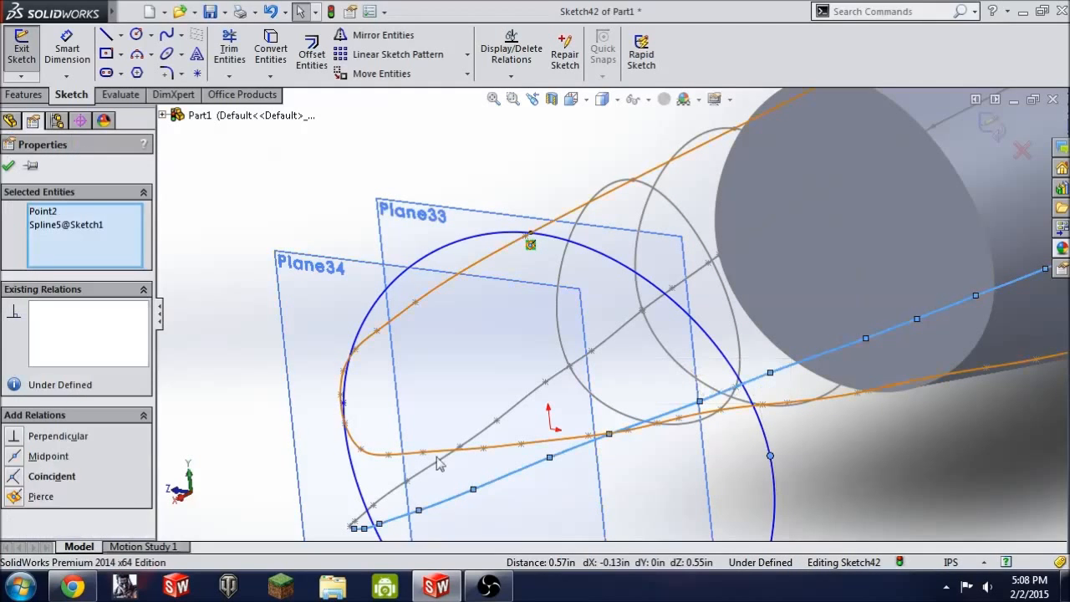
left_click(18, 496)
left_click(8, 166)
Step: Add a Pierce relation between the Plane33 spline's bottom point and the lower guide curve of Sketch2
scroll(597, 531, "up", 4)
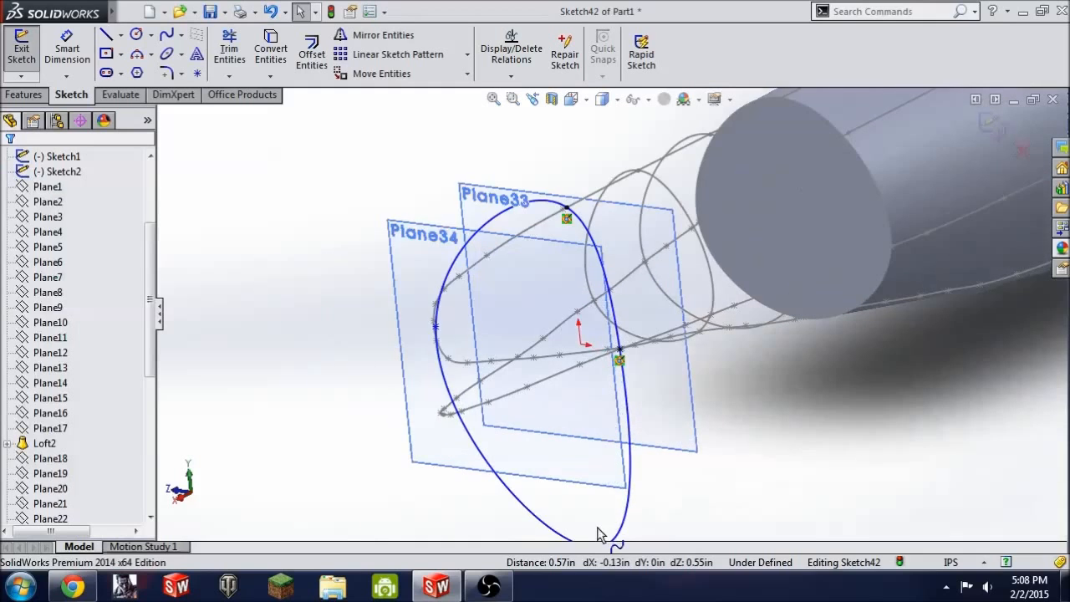
left_click(603, 476)
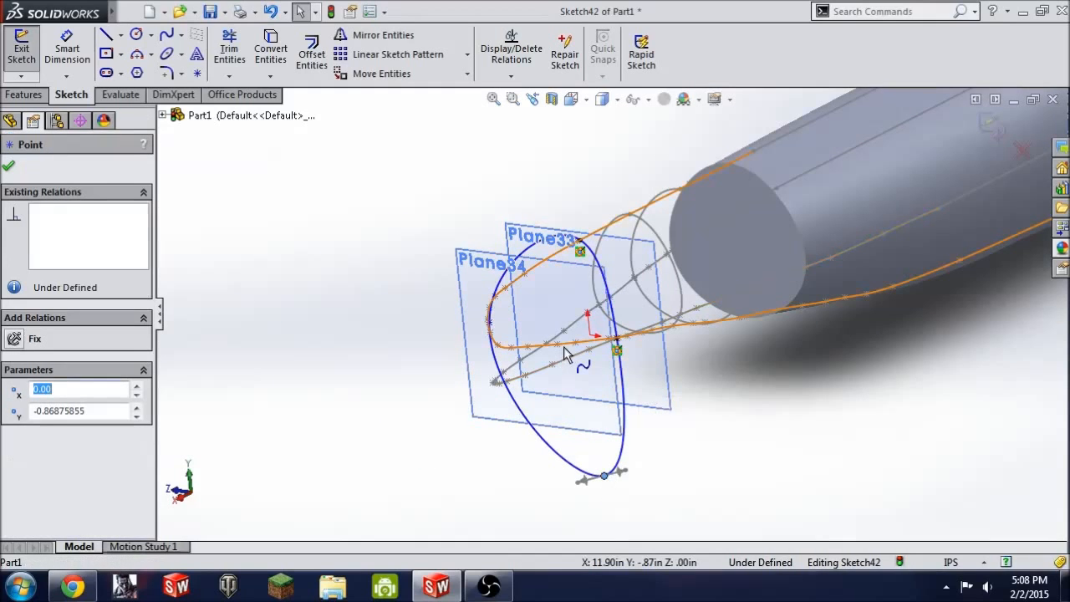
left_click(583, 343, "ctrl")
left_click(14, 496)
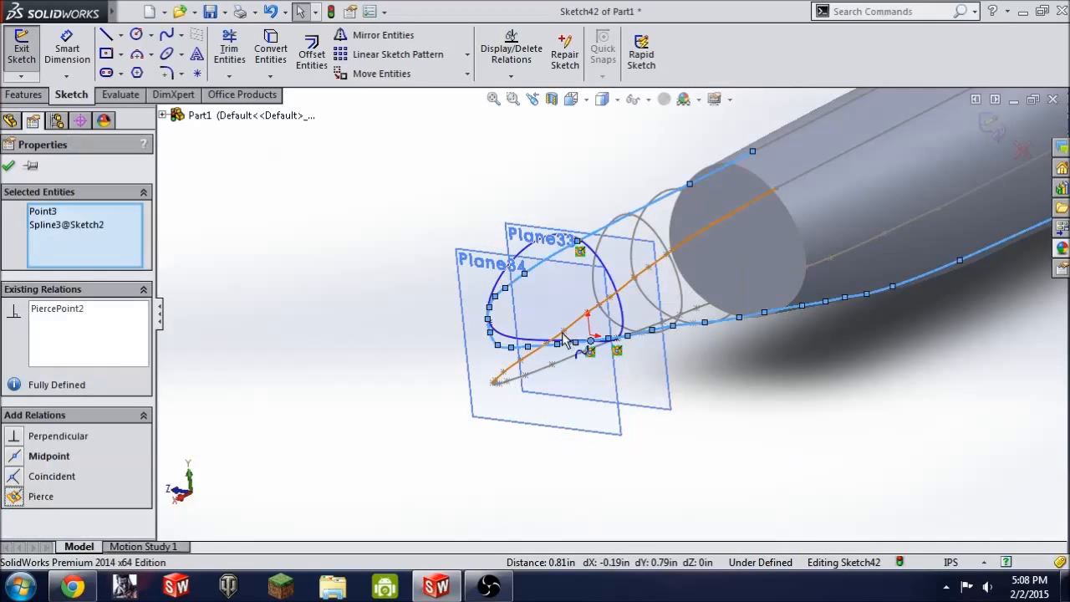
left_click(9, 167)
Step: Add a Pierce relation between the Plane33 spline's remaining free side point and the opposite side guide curve of Sketch1
middle_click_drag(695, 356, 763, 349)
scroll(677, 343, "down", 3)
left_click(575, 315)
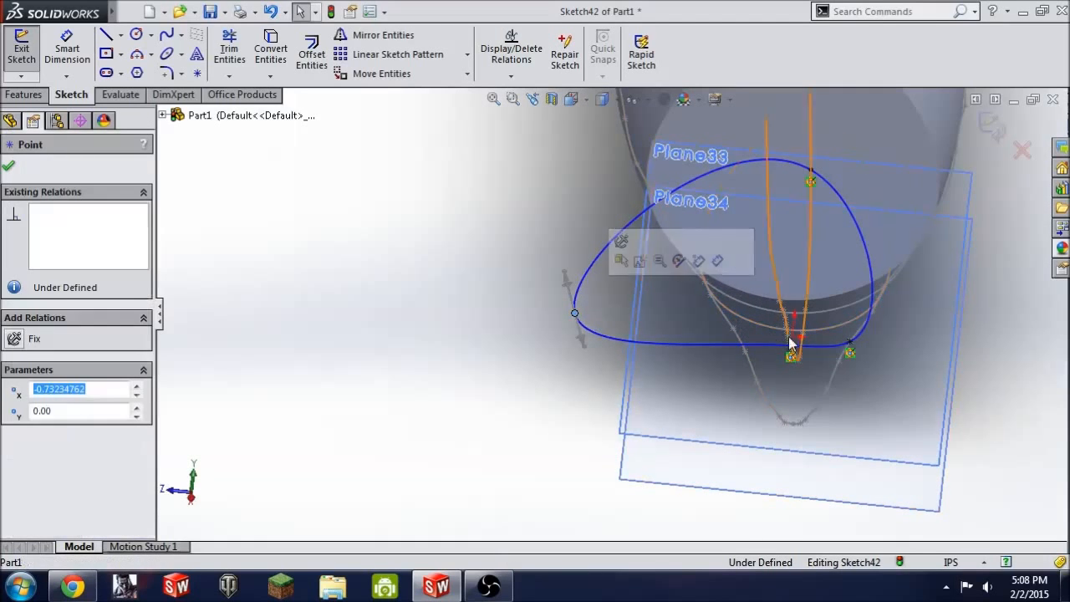
left_click(736, 336, "ctrl")
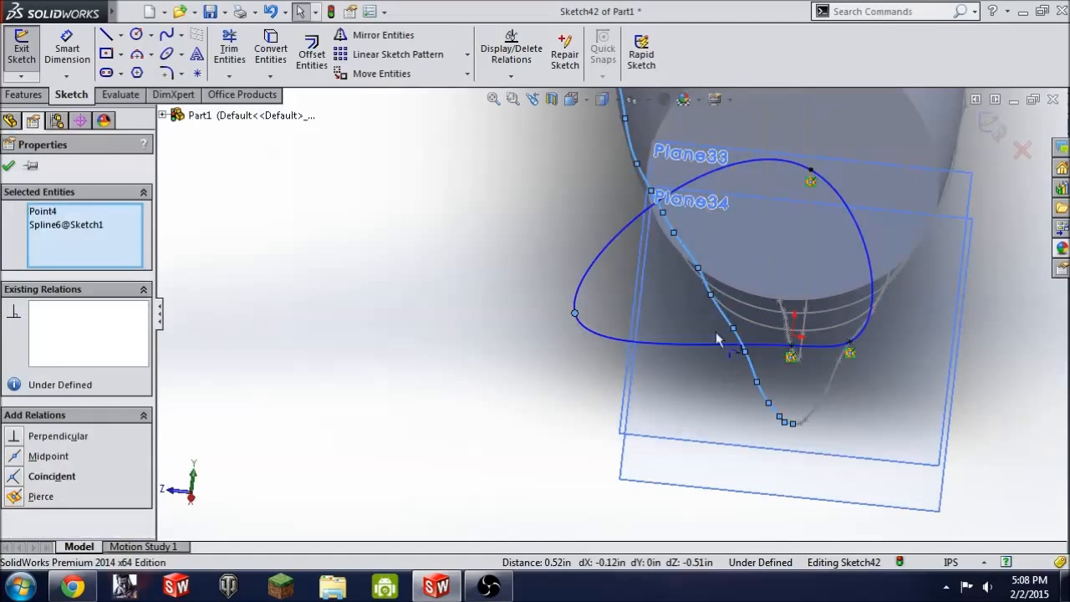
left_click(9, 166)
left_click(48, 186)
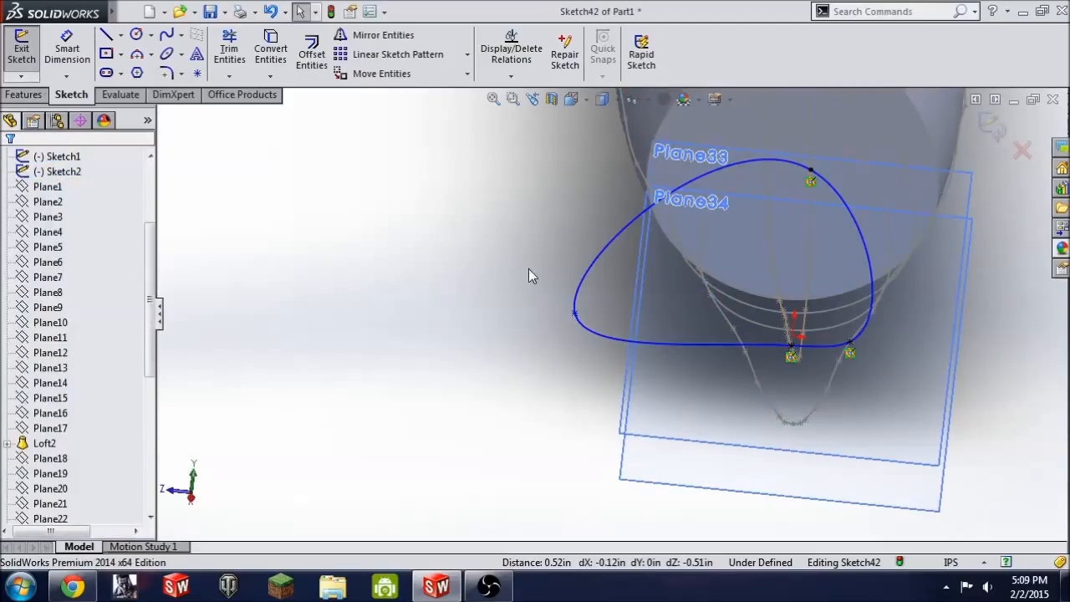
left_click(576, 315)
left_click(738, 340, "ctrl")
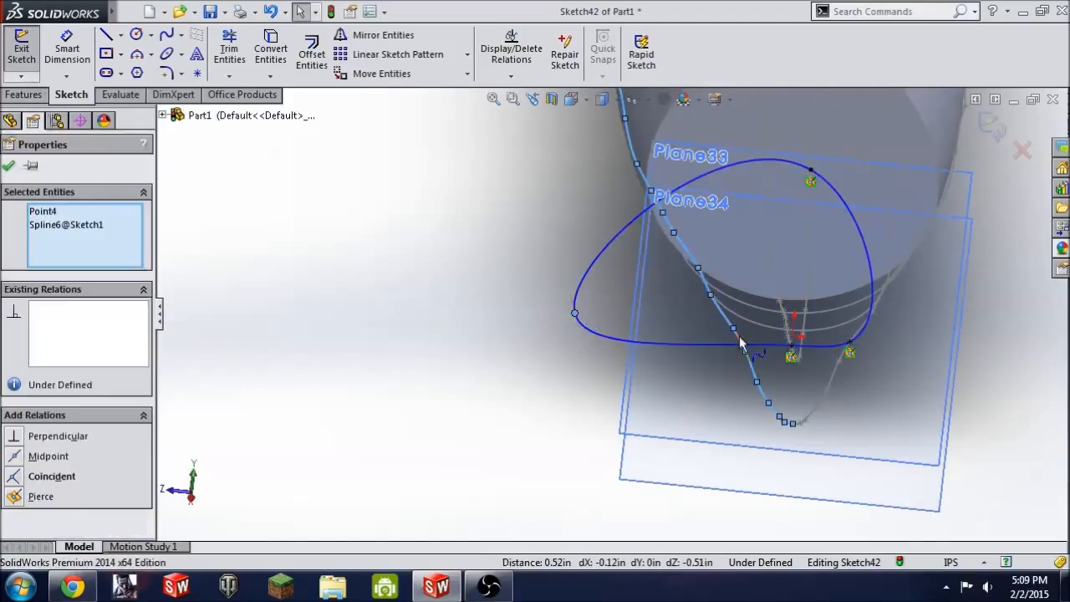
left_click(19, 497)
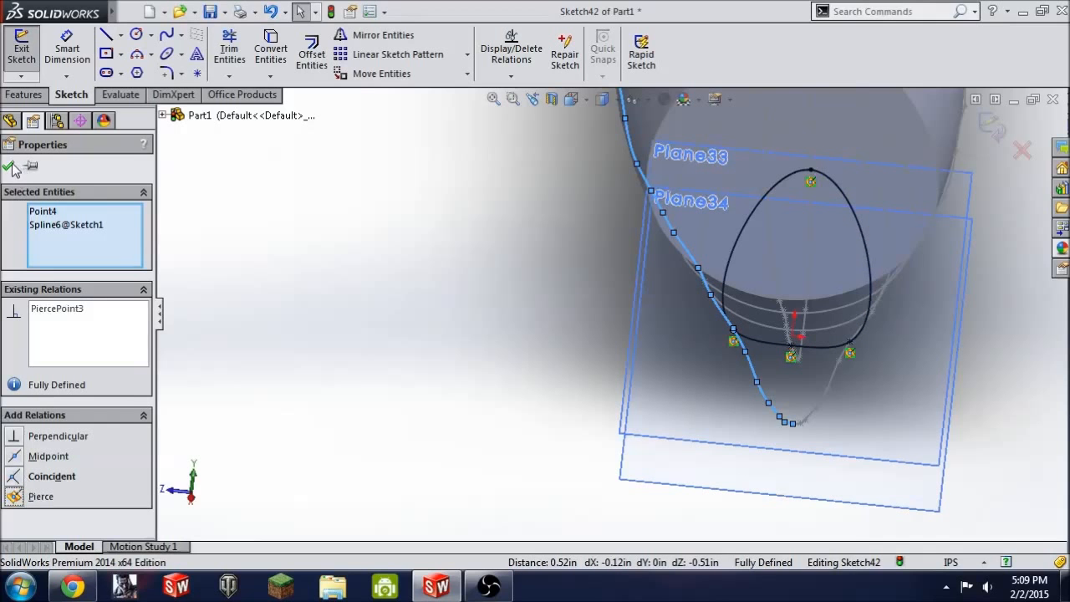
left_click(8, 166)
Step: Finish the Plane33 section sketch and hide Plane33
middle_click_drag(878, 311, 795, 284)
scroll(475, 326, "up", 4)
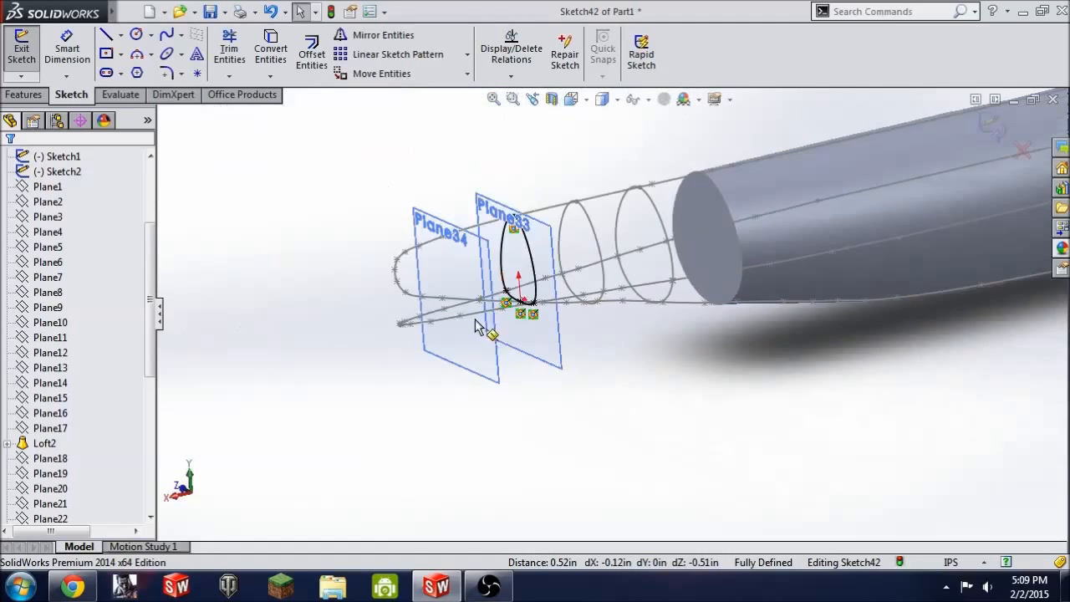
scroll(563, 302, "down", 4)
middle_click_drag(550, 347, 561, 350)
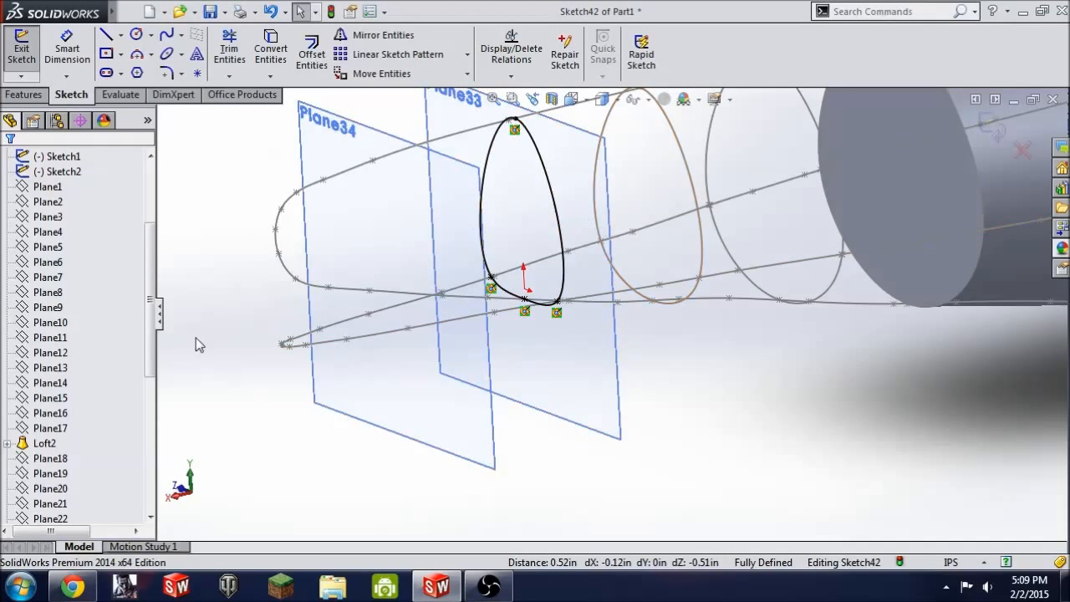
left_click(21, 48)
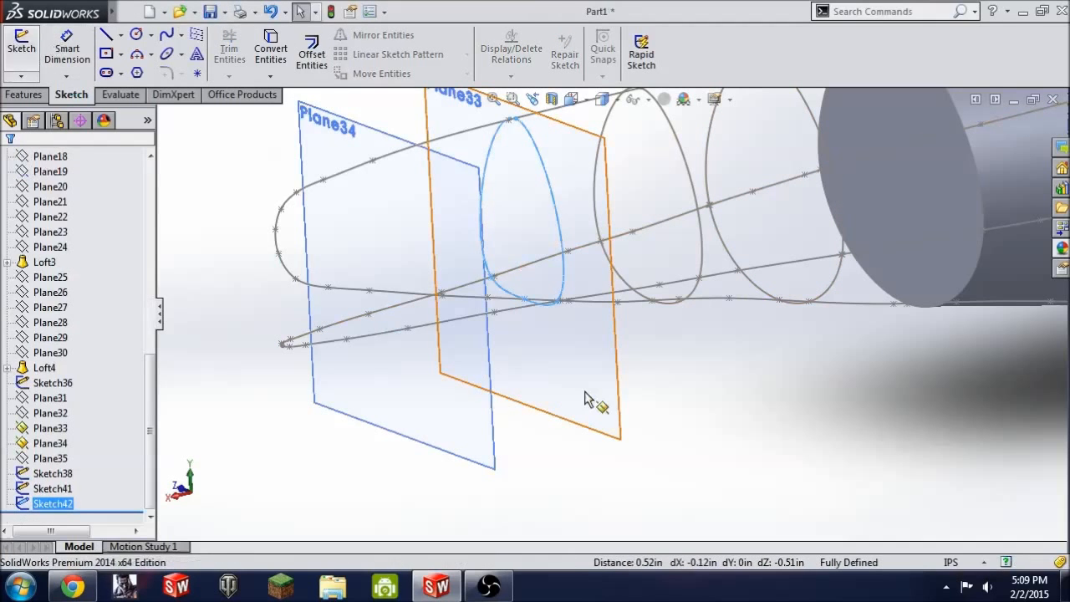
right_click(608, 410)
left_click(655, 280)
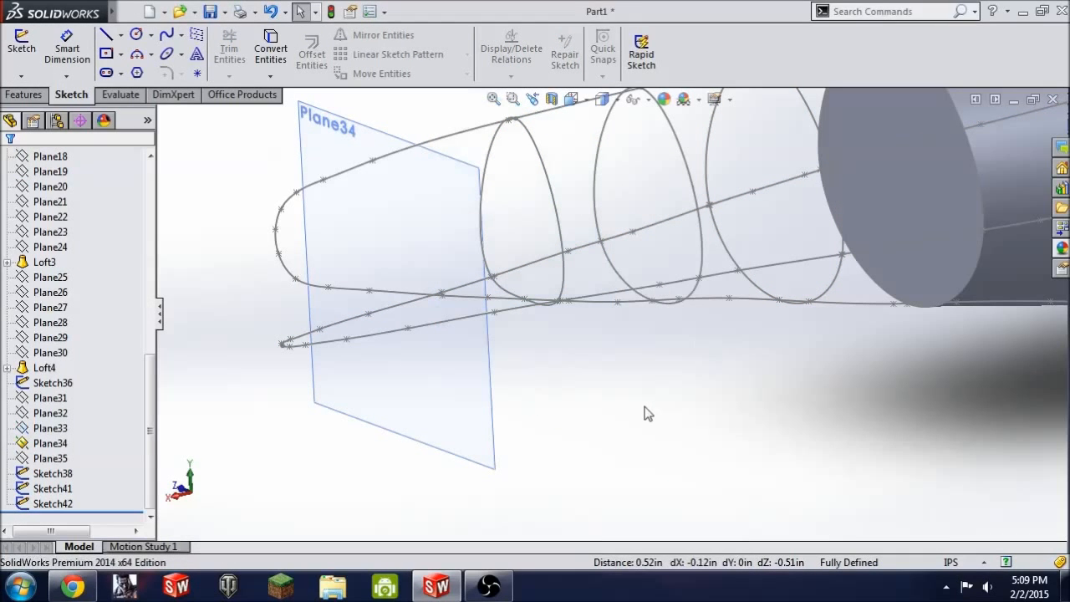
Step: Start a new sketch on Plane34 and view it face-on
left_click(18, 44)
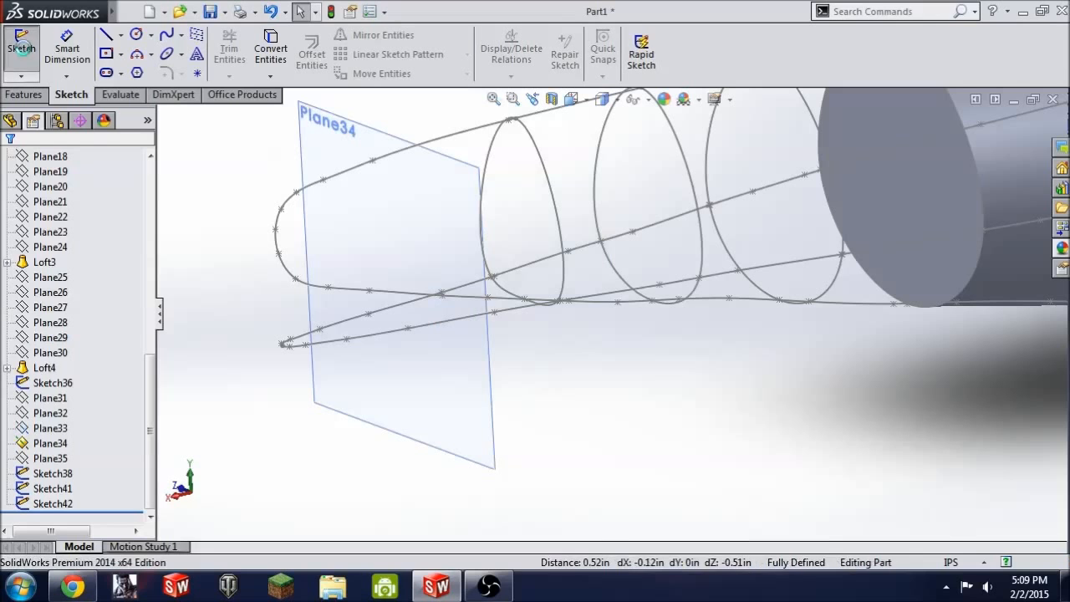
left_click(340, 144)
key("space")
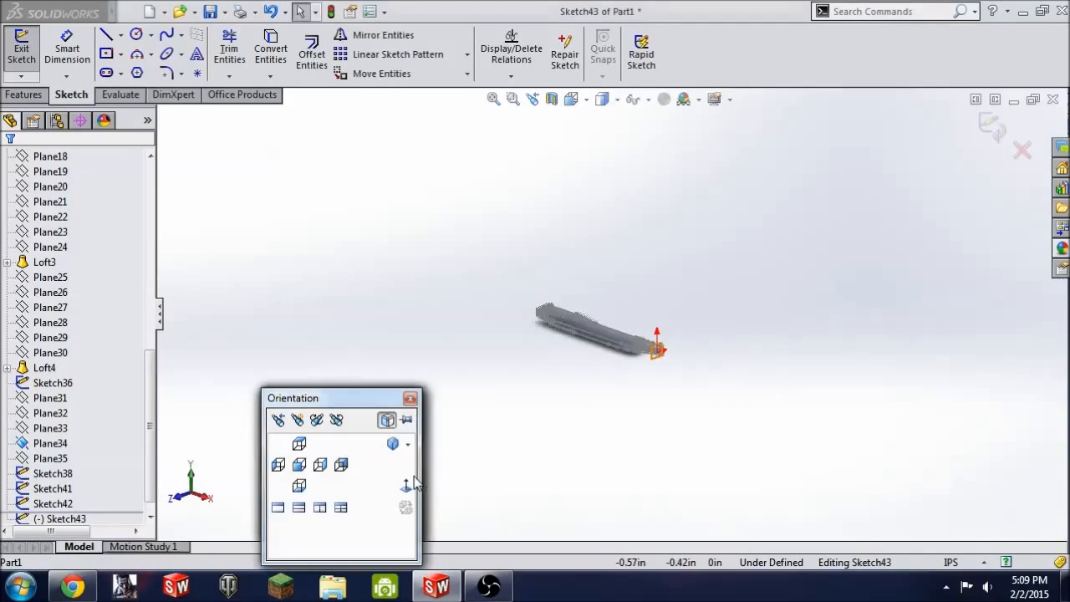
left_click(610, 428)
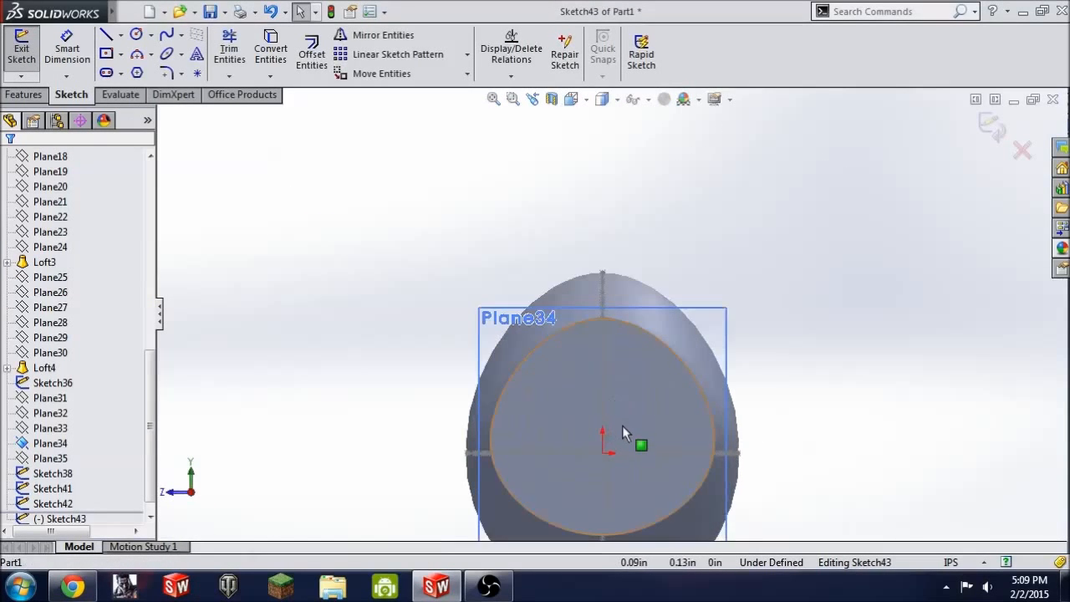
scroll(619, 409, "up", 5)
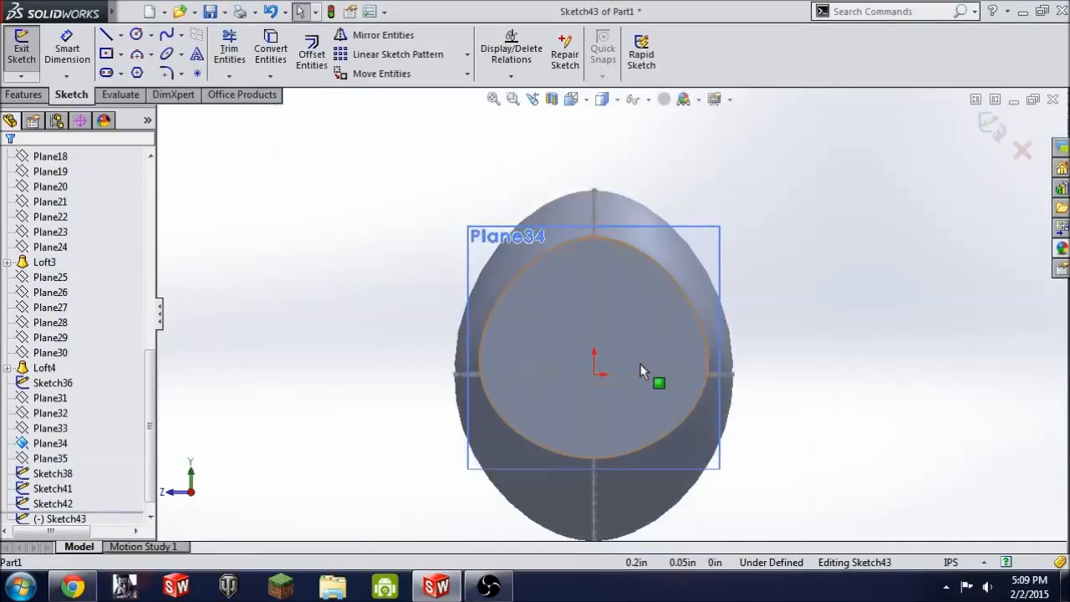
Step: Draw a closed four-point spline on Plane34, with its top point about 0.59 in above the origin and side points about 0.2 in either side
left_click(168, 34)
left_click(594, 239)
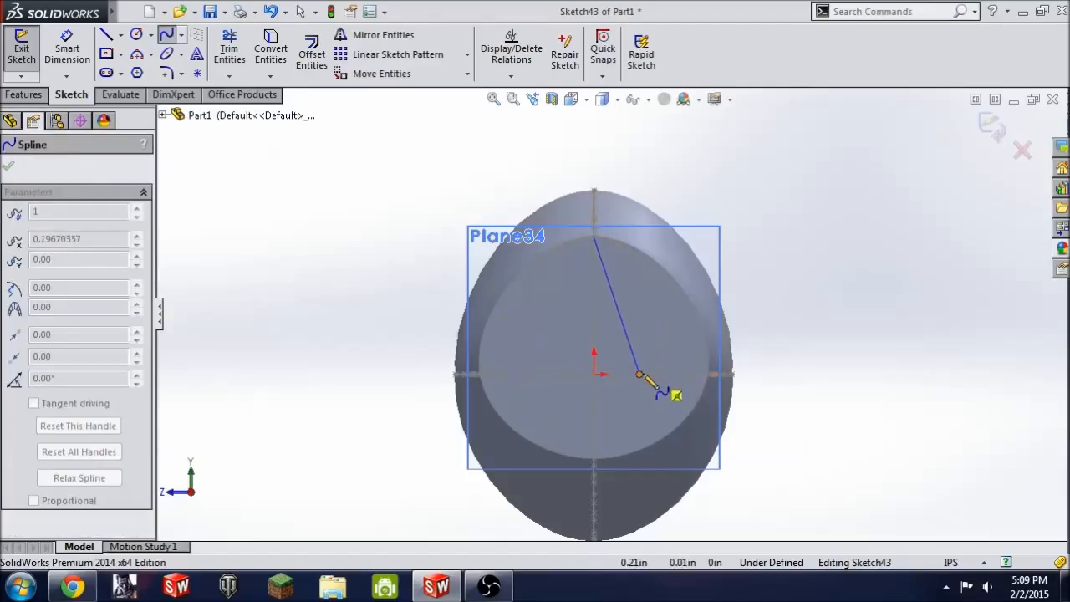
left_click(639, 375)
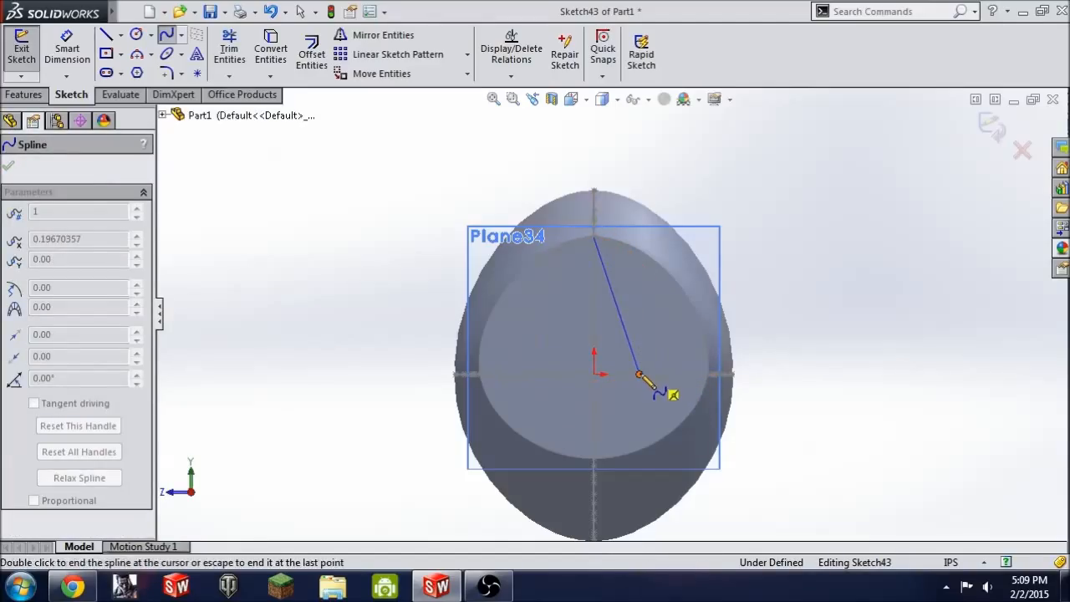
left_click(547, 373)
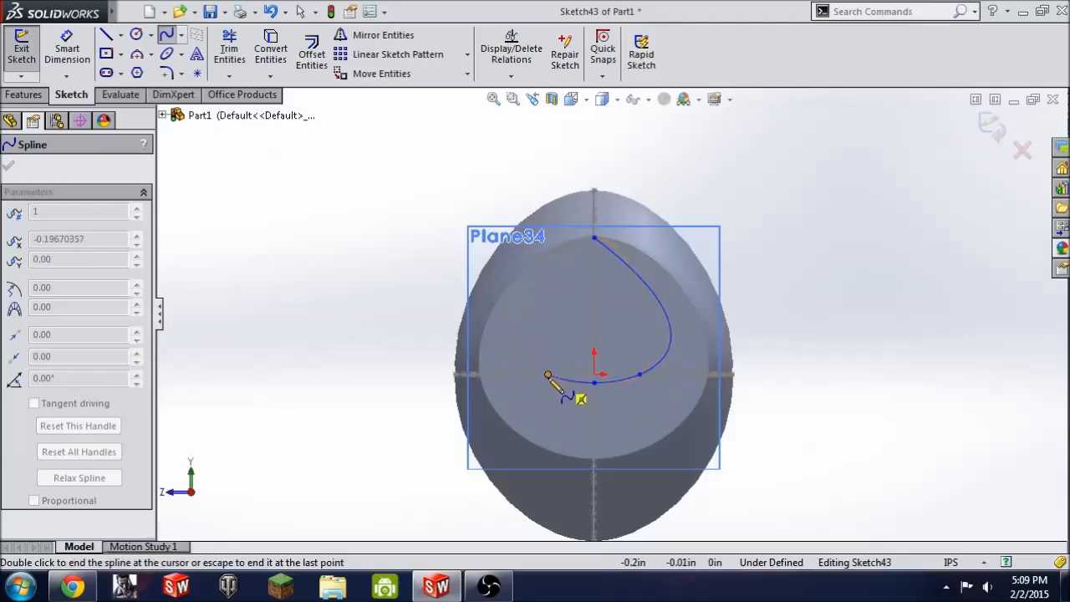
left_click(595, 239)
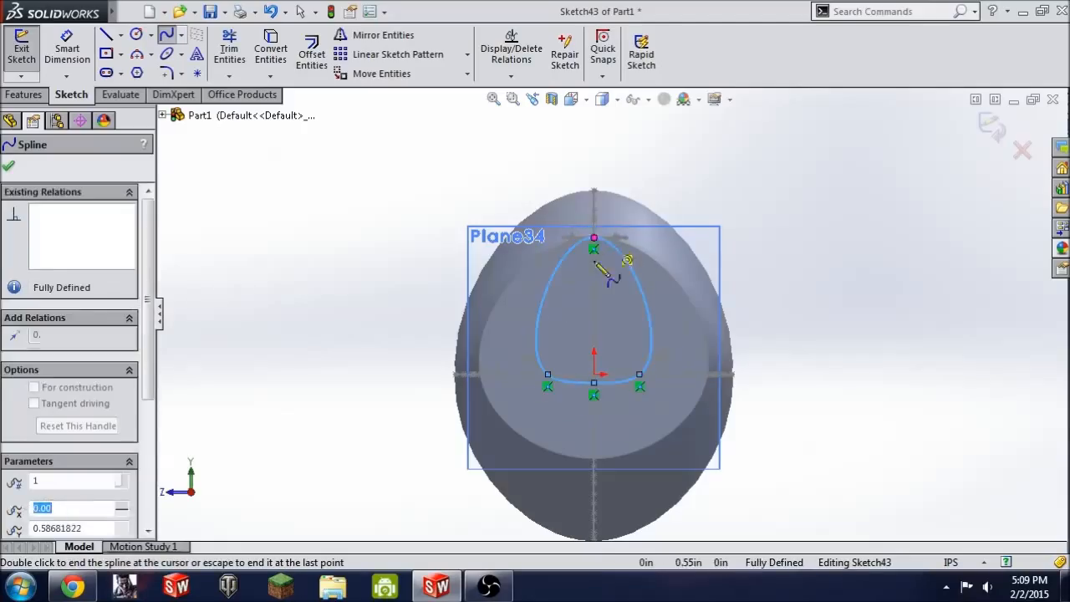
key("Escape")
key("Escape")
Step: Offset the whole closed spline on Plane34 inward by 0.05 in
mouse_move(690, 308)
middle_mouse_down()
mouse_move(699, 315)
mouse_move(686, 349)
middle_mouse_up()
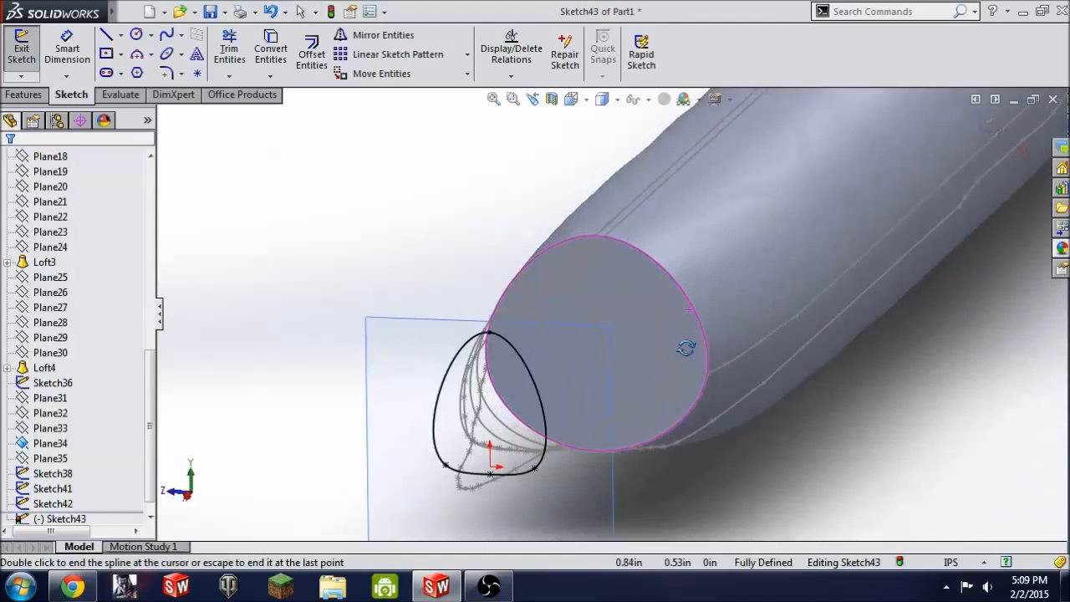
scroll(531, 373, "down", 3)
scroll(531, 376, "up", 4)
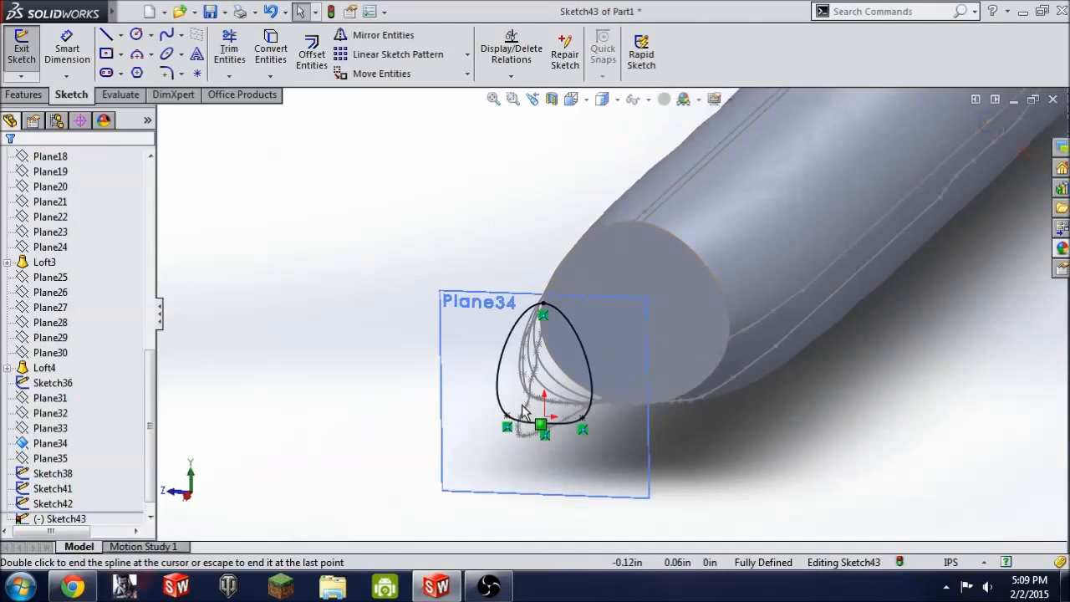
left_click(311, 54)
scroll(582, 336, "down", 2)
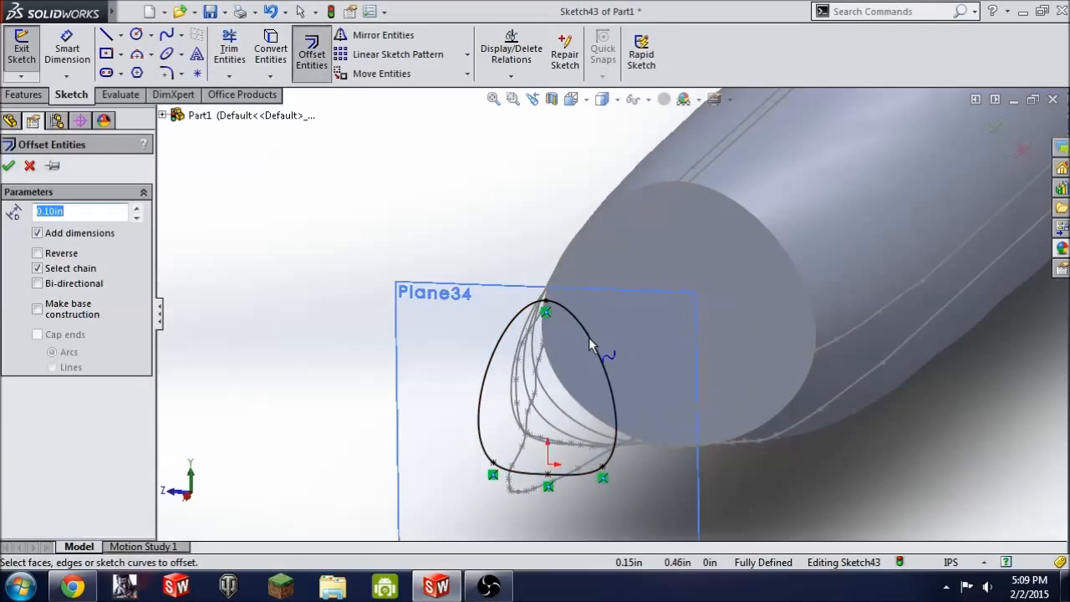
middle_click_drag(583, 414, 596, 341)
left_click(756, 313)
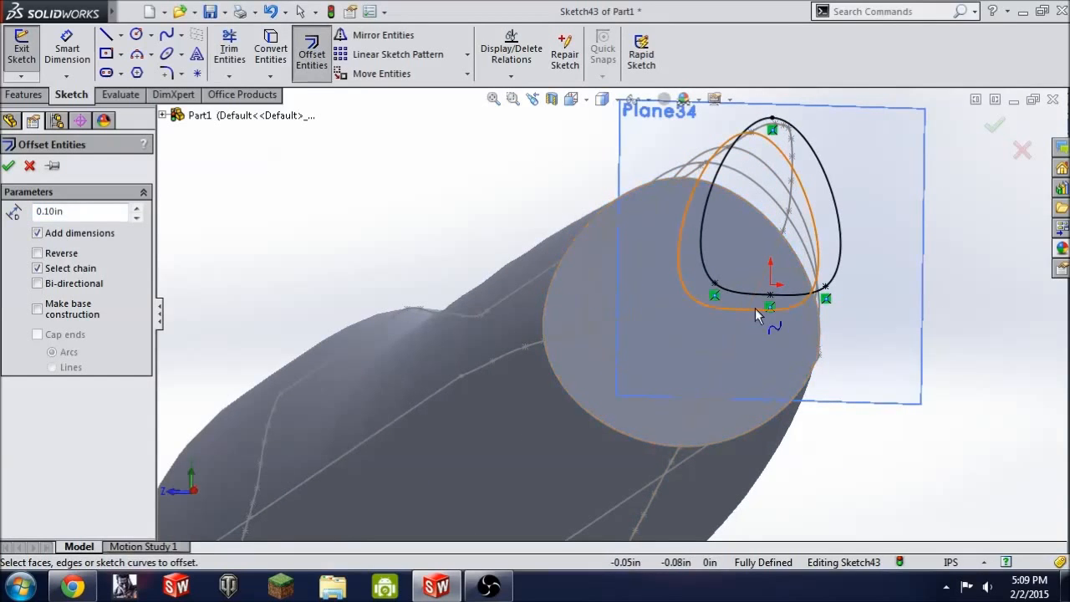
key("ctrl+8")
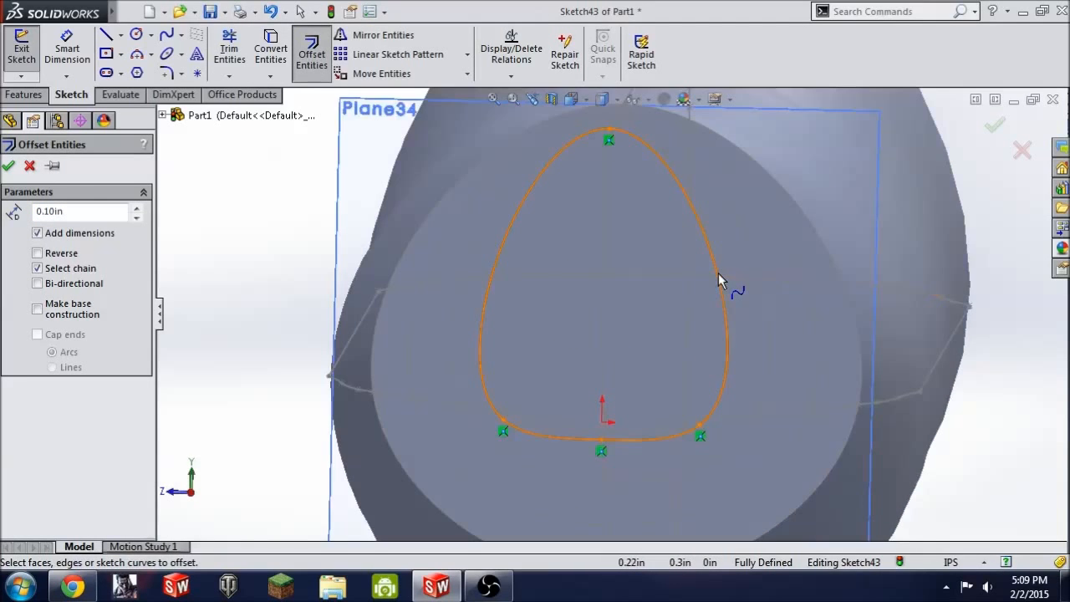
left_click(719, 272)
left_click(37, 253)
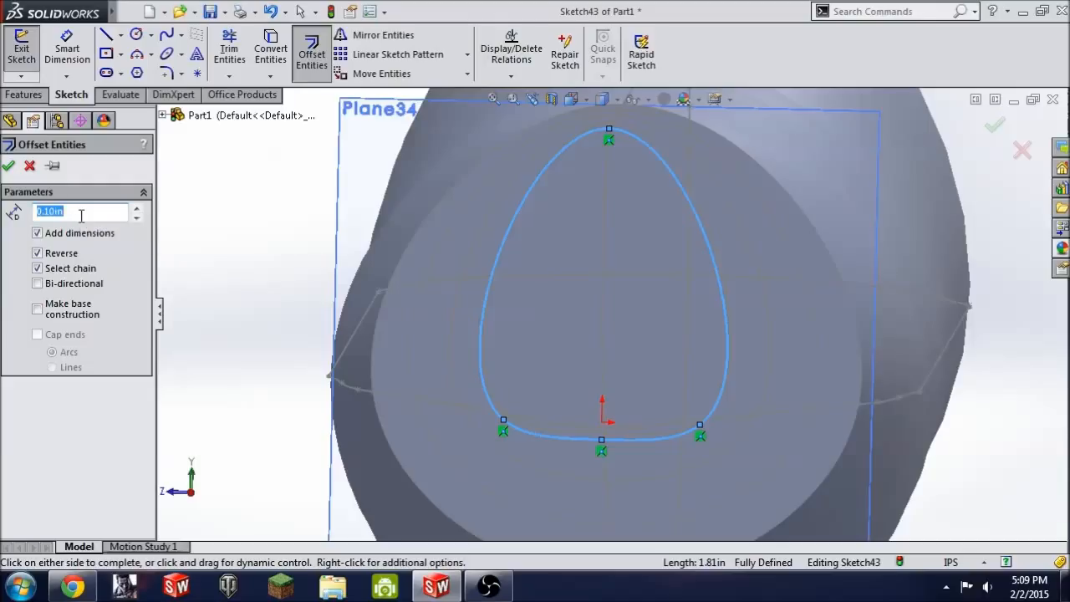
left_click(38, 254)
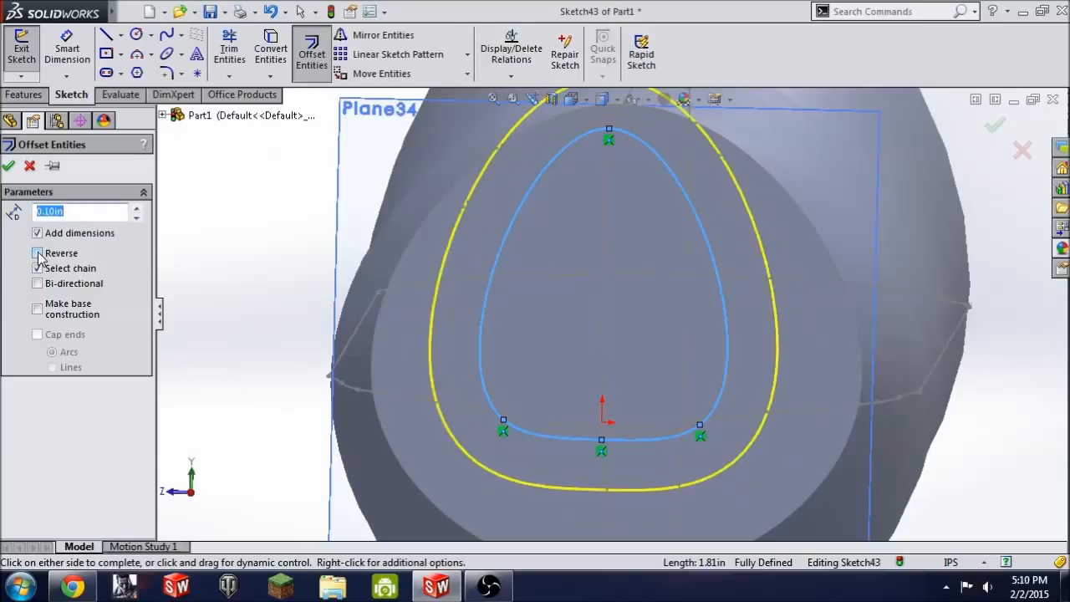
type(".05")
key("Return")
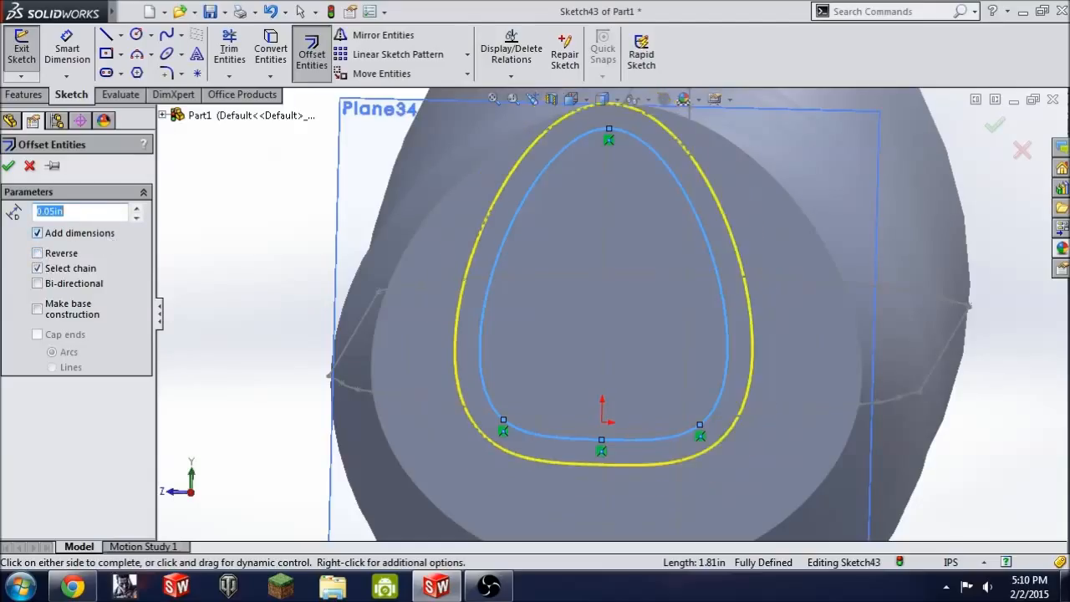
left_click(37, 253)
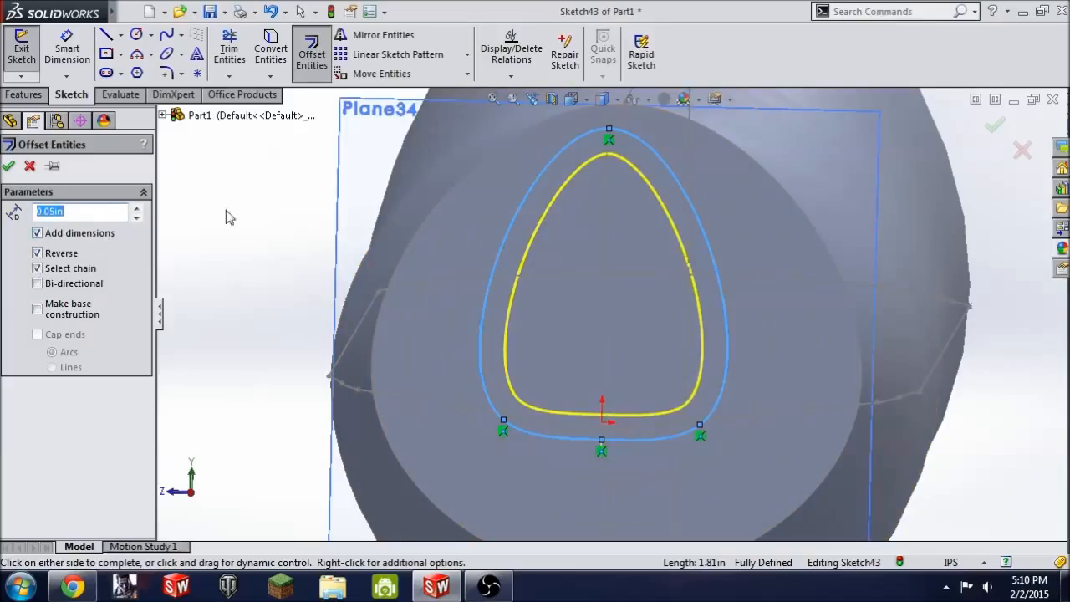
left_click(7, 166)
Step: Trim away the original outer spline on Plane34, keeping only the inner offset curve
left_click(229, 48)
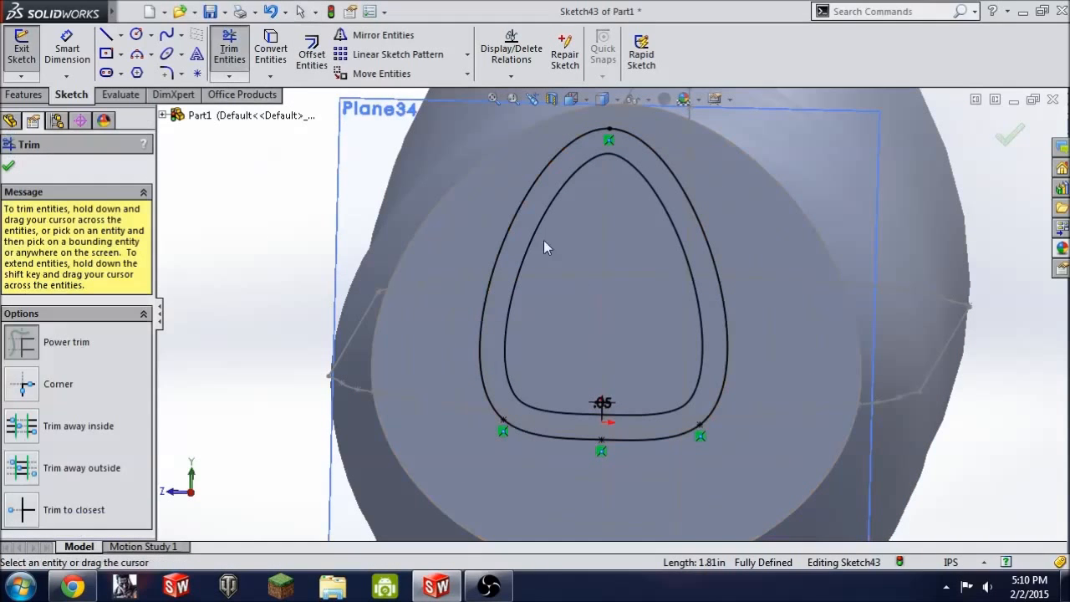
left_click_drag(516, 219, 523, 227)
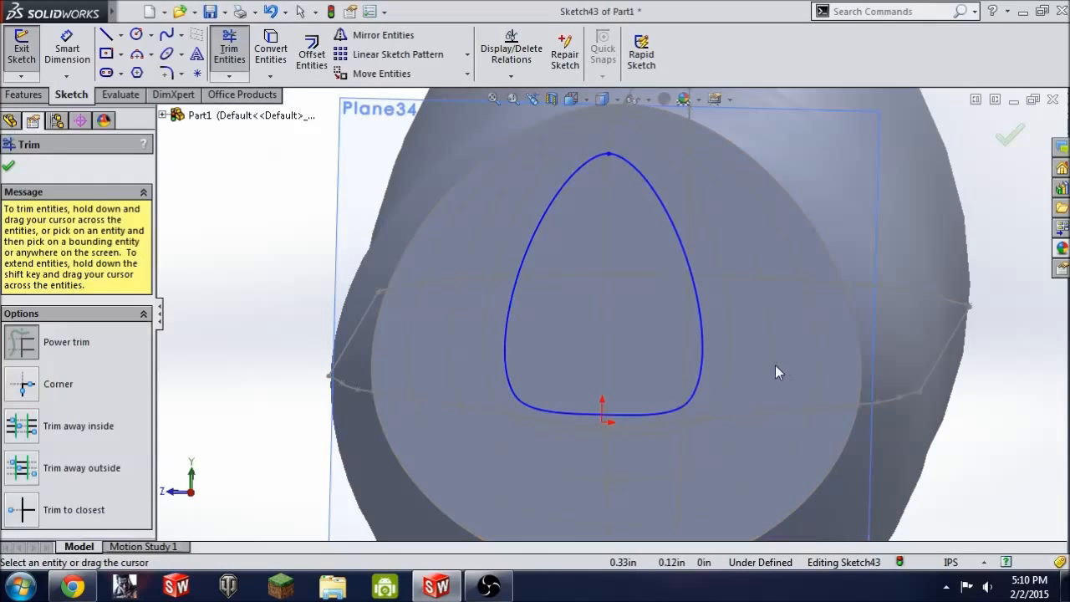
middle_click_drag(775, 364, 705, 372)
scroll(705, 372, "up", 5)
middle_click_drag(452, 358, 537, 310)
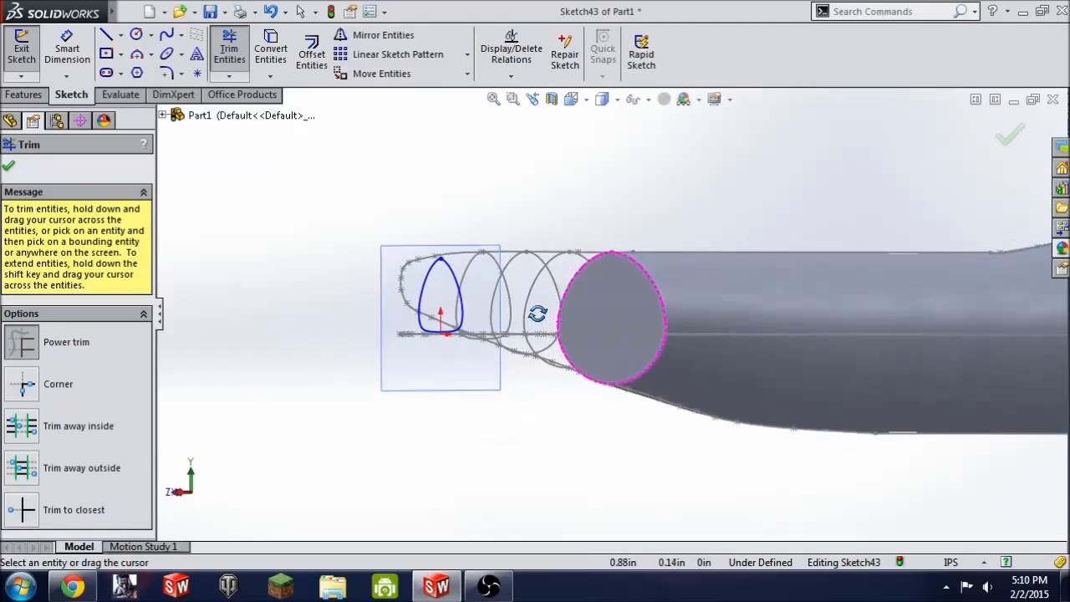
Step: Pierce the top point of the inner offset curve on Plane34 onto the Sketch2 guide spline
scroll(471, 296, "down", 3)
middle_click_drag(488, 272, 485, 280)
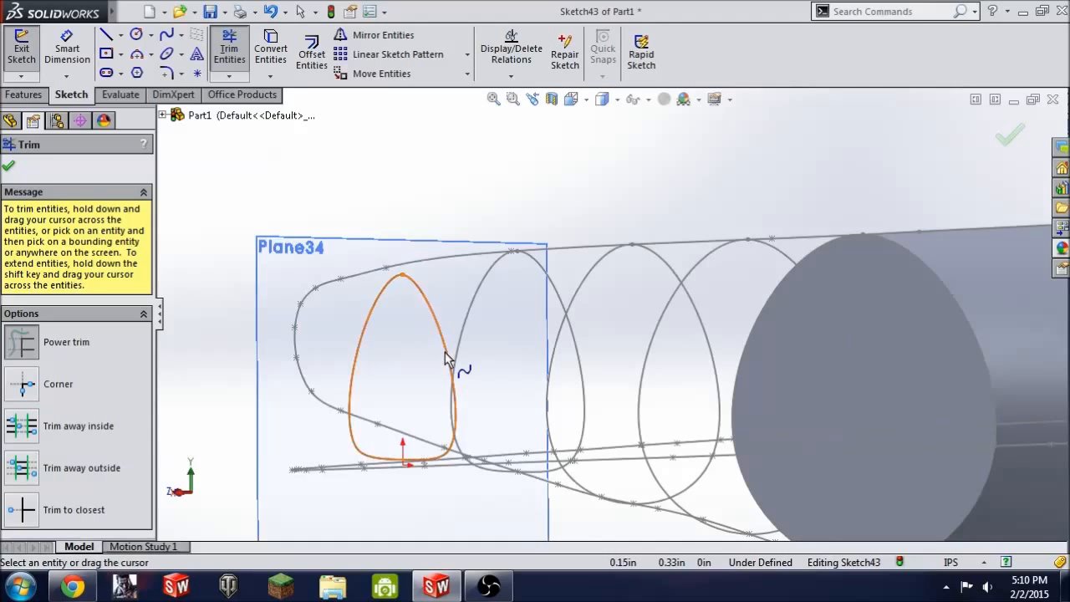
scroll(446, 355, "down", 2)
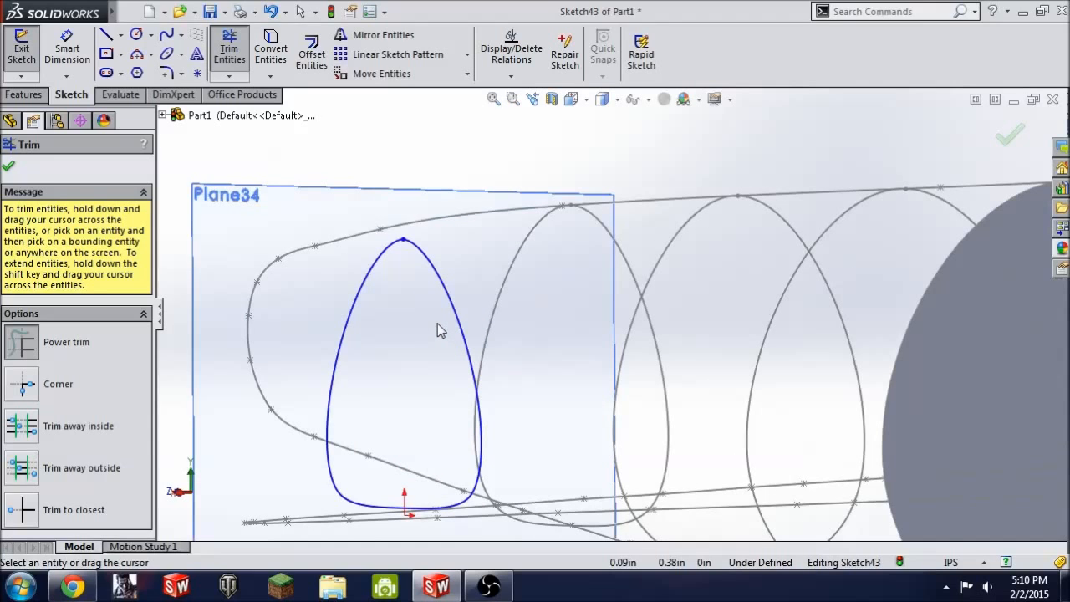
key("Escape")
left_click(405, 242)
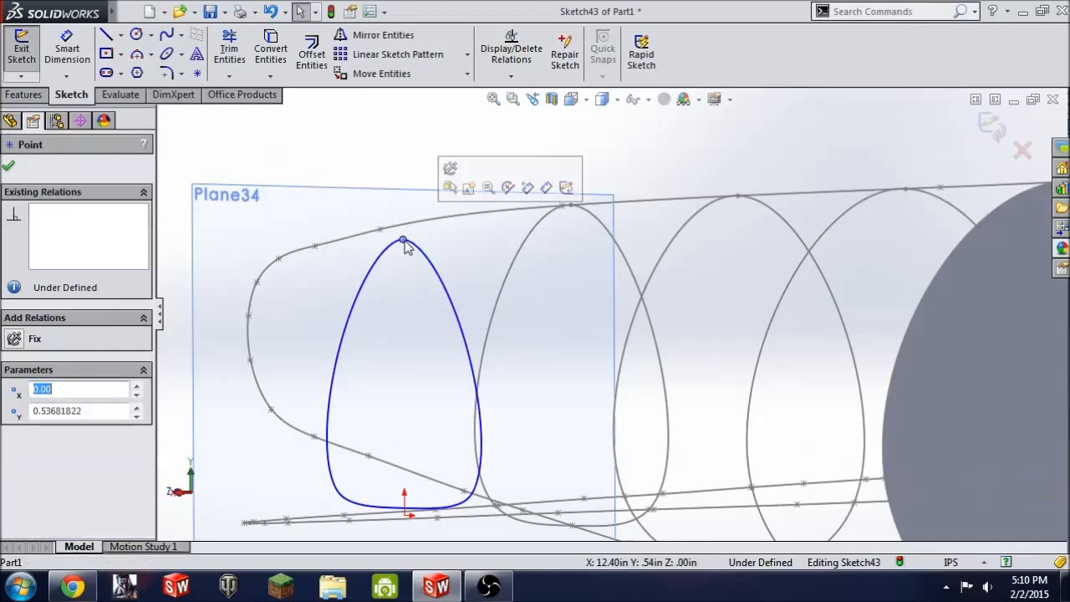
left_click(407, 227, "ctrl")
left_click(12, 478)
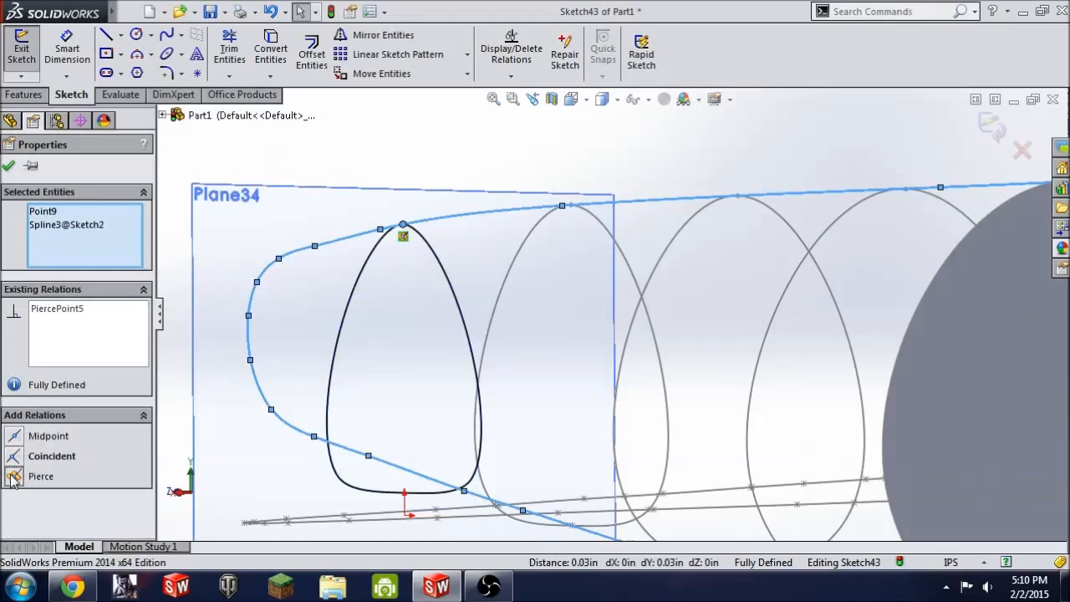
left_click(9, 165)
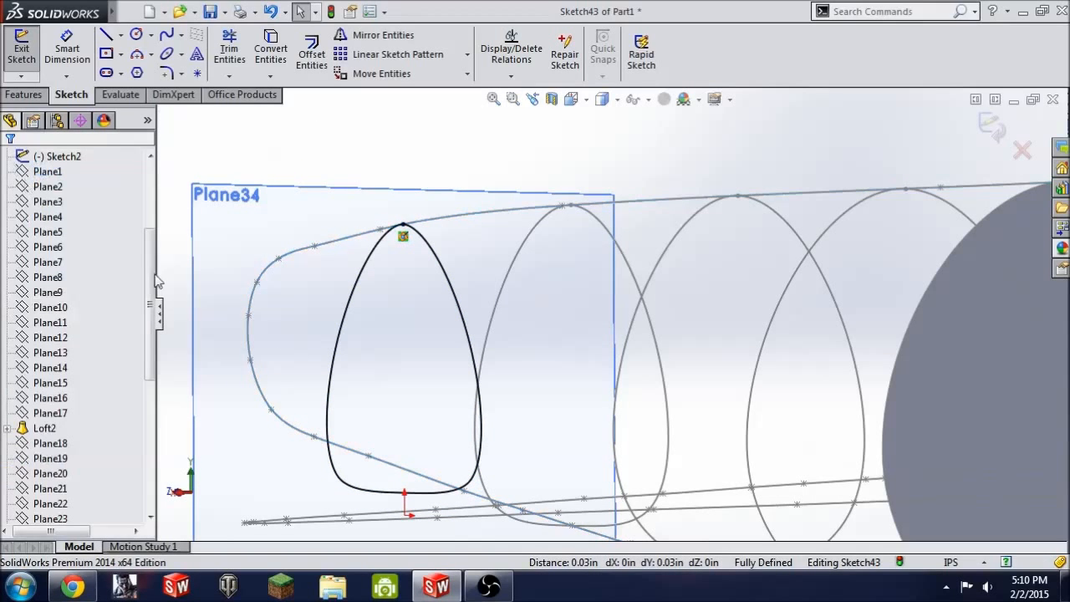
Step: Try making the offset curve tangent to the Sketch2 guide spline, and undo the relation
middle_click_drag(422, 402, 427, 393)
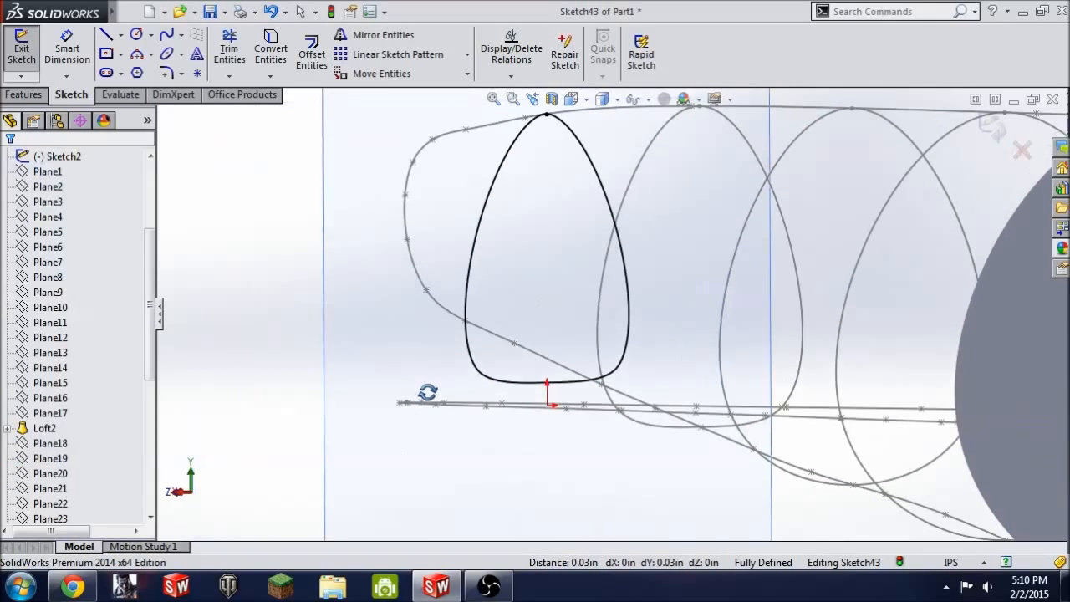
left_click(549, 386)
key("Escape")
left_click(555, 389)
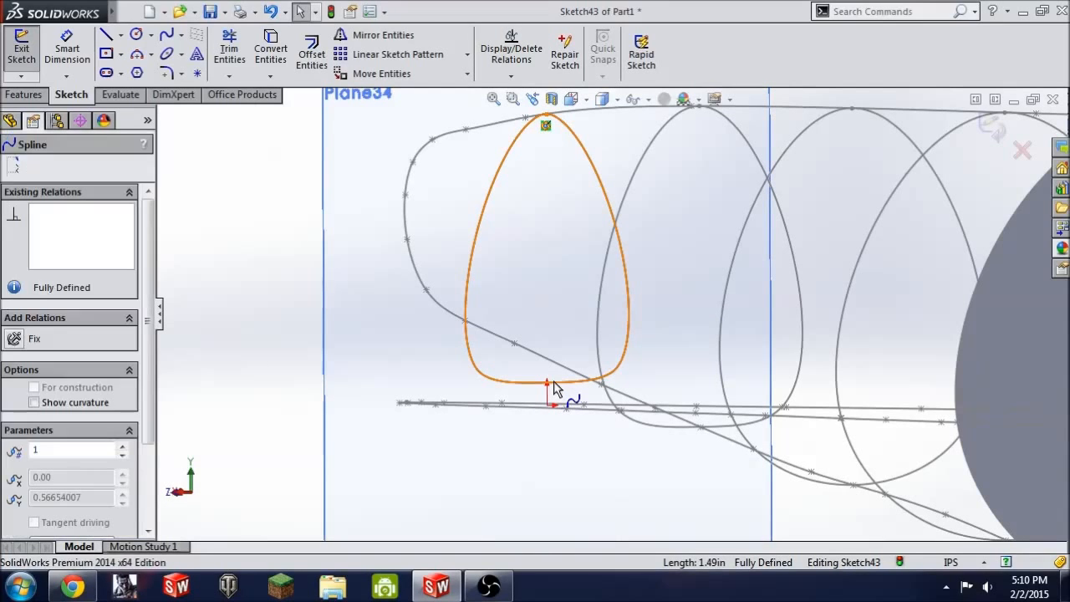
left_click(555, 365, "ctrl")
left_click(14, 456)
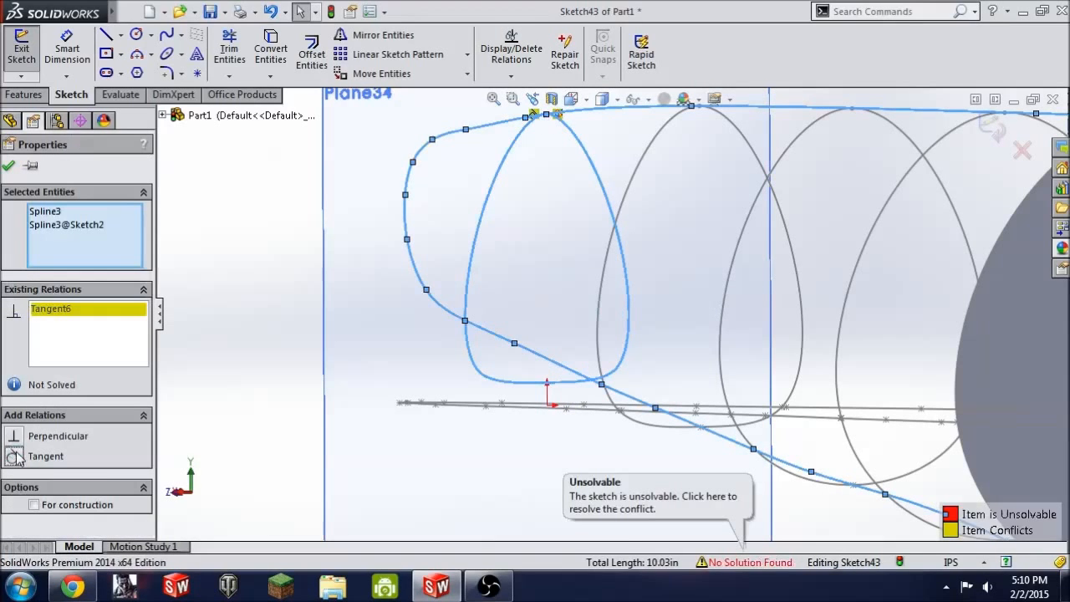
key("ctrl+z")
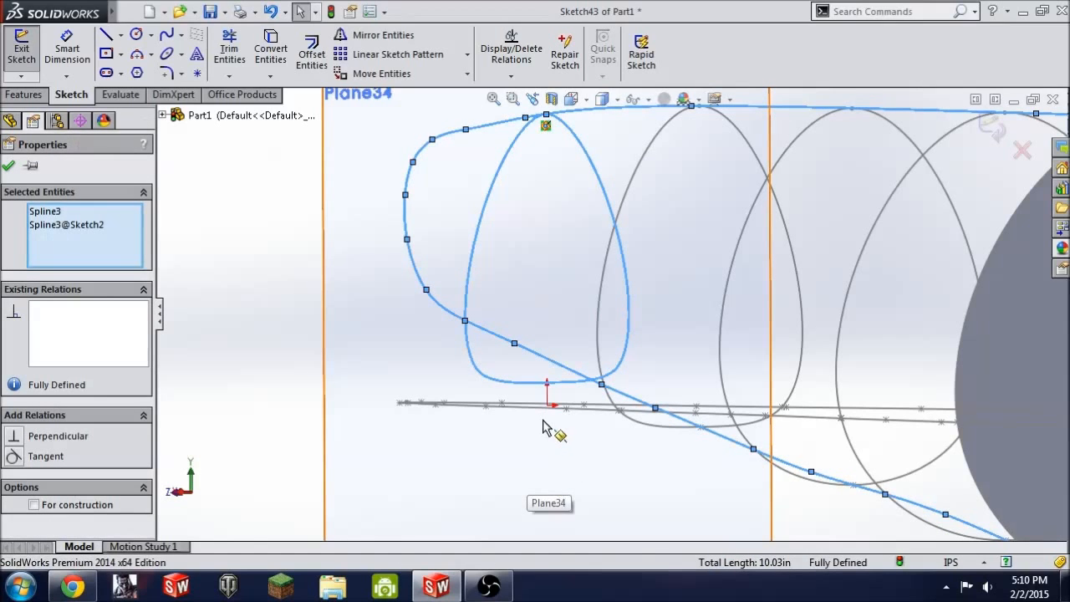
Step: Undo the top point's pierce relation and the trim of the original outer spline on Plane34
key("Escape")
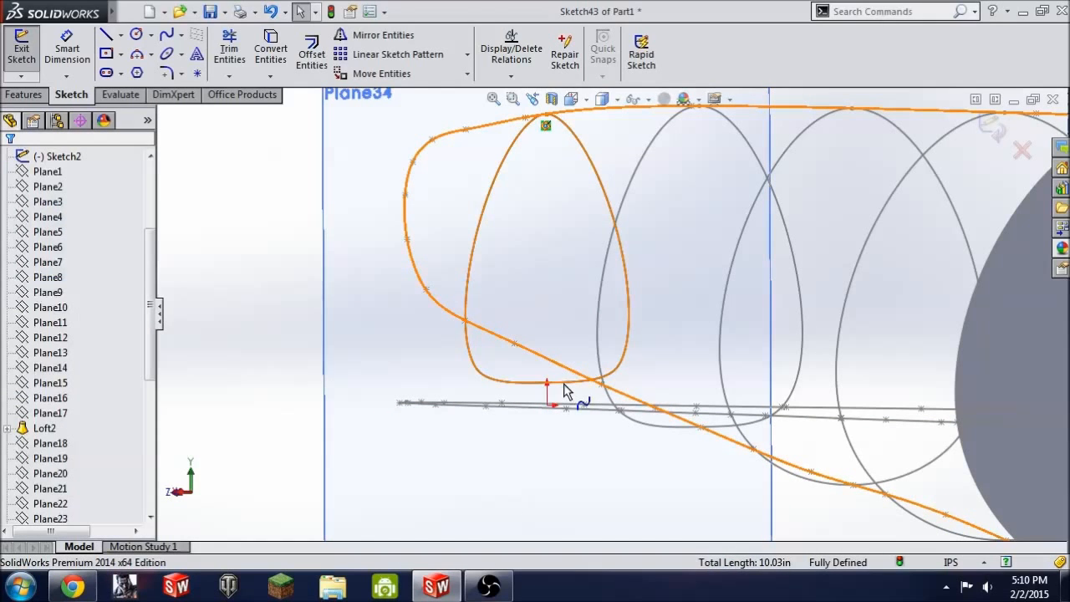
key("ctrl+z")
key("ctrl+z")
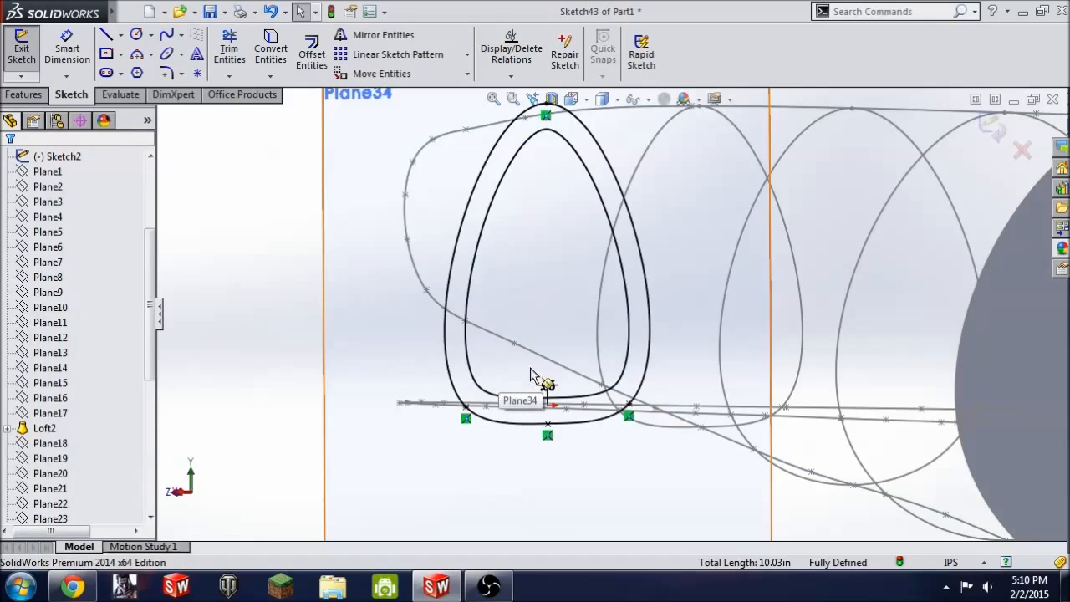
Step: Try piercing the outer spline's bottom point onto the Sketch2 guide spline, and undo the relation
left_click(547, 427)
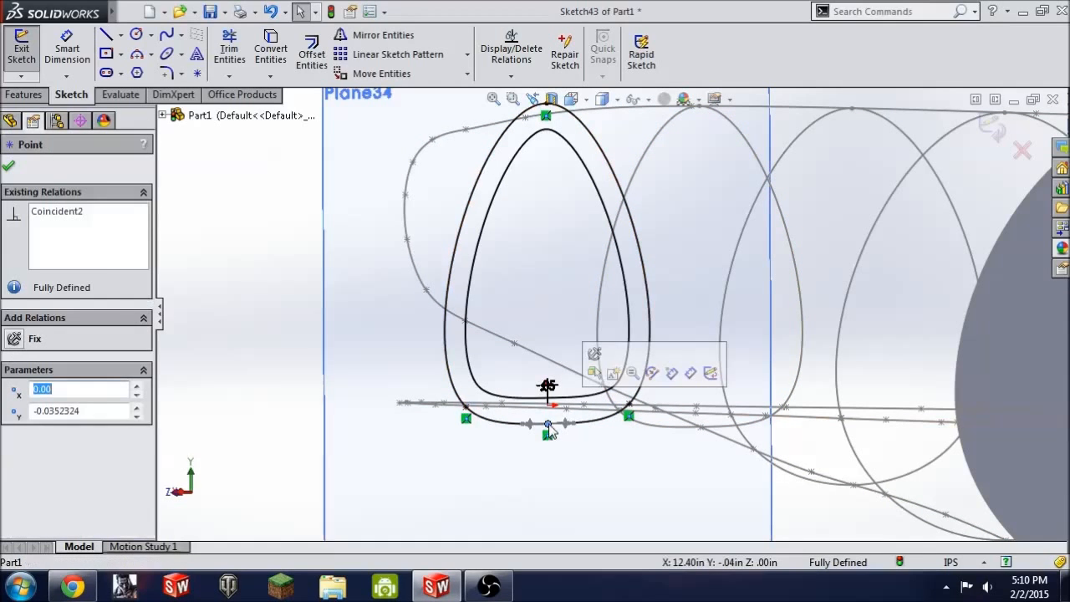
left_click(557, 374, "ctrl")
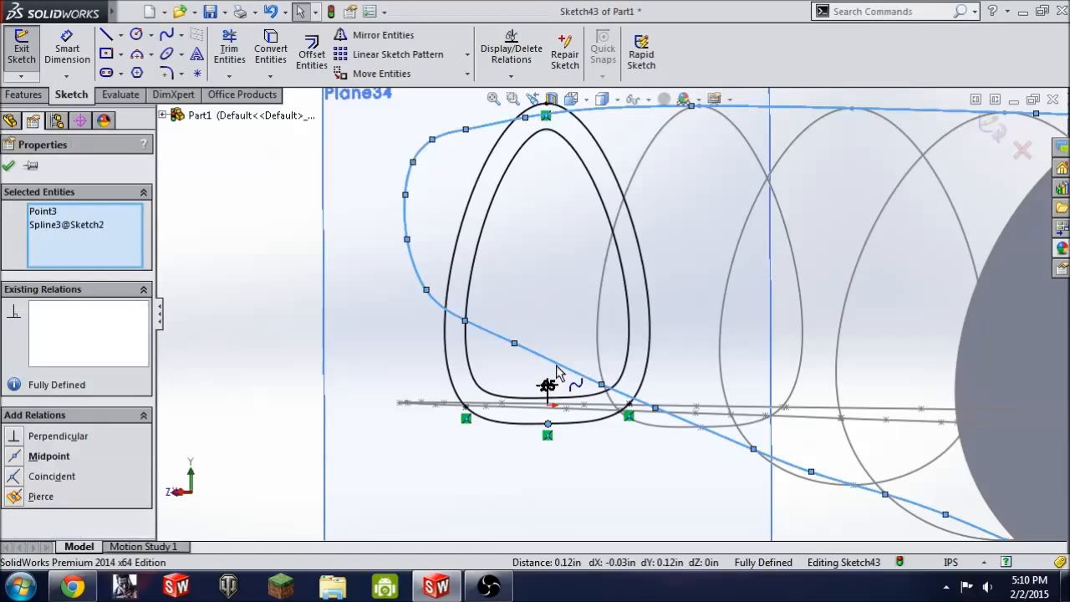
left_click(16, 496)
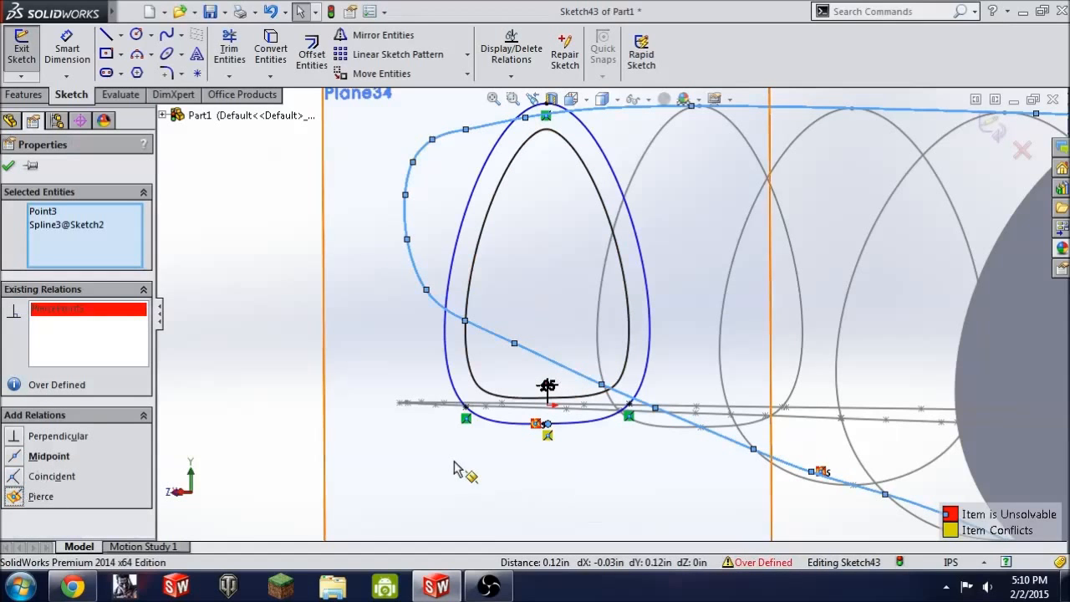
key("ctrl+z")
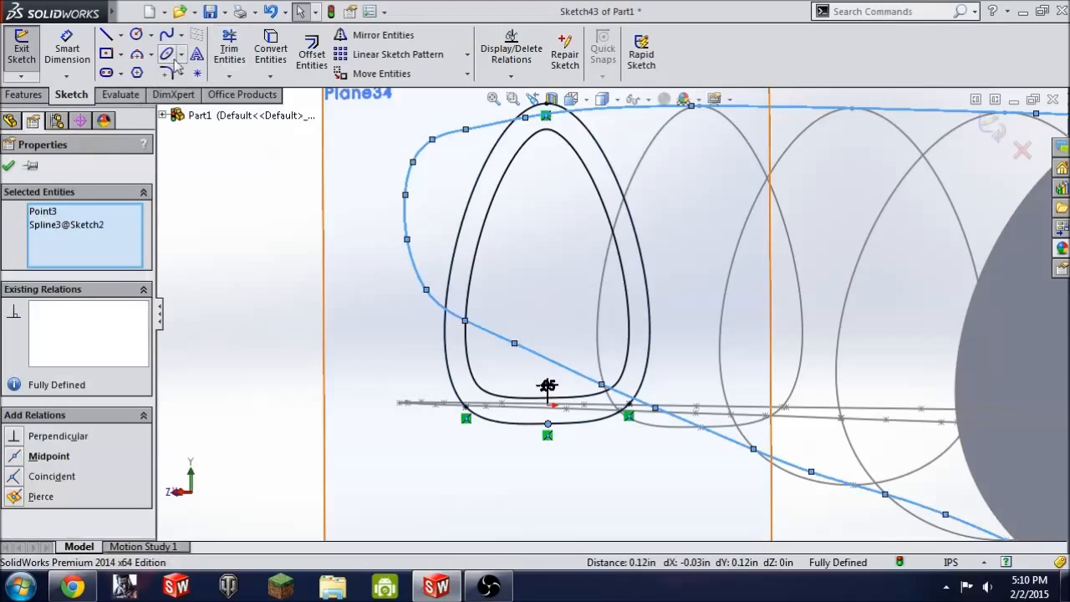
Step: Trim away the inner offset curve on Plane34, keeping the original outer spline
left_click(230, 47)
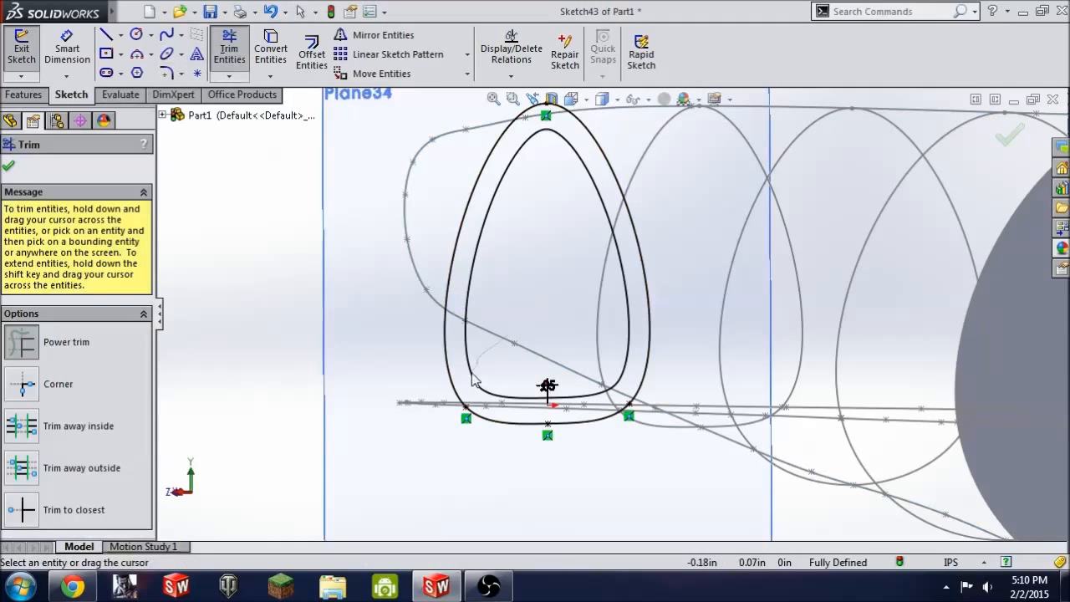
left_click_drag(472, 381, 471, 382)
key("Escape")
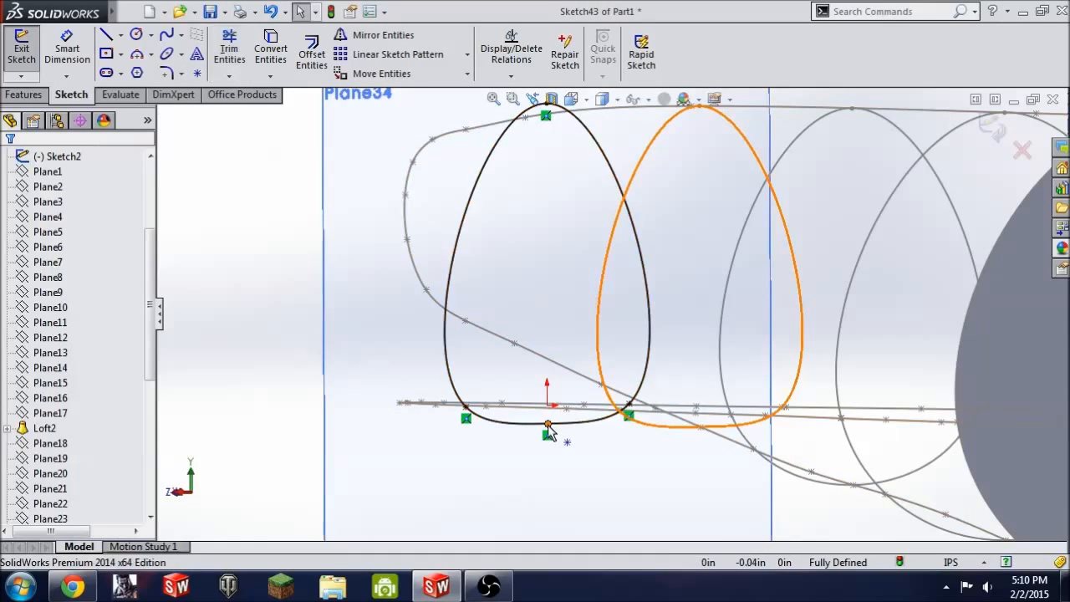
Step: Retry the pierce relation between the remaining spline's bottom point and the Sketch2 guide spline, and undo it
left_click(547, 428)
left_click(556, 366, "ctrl")
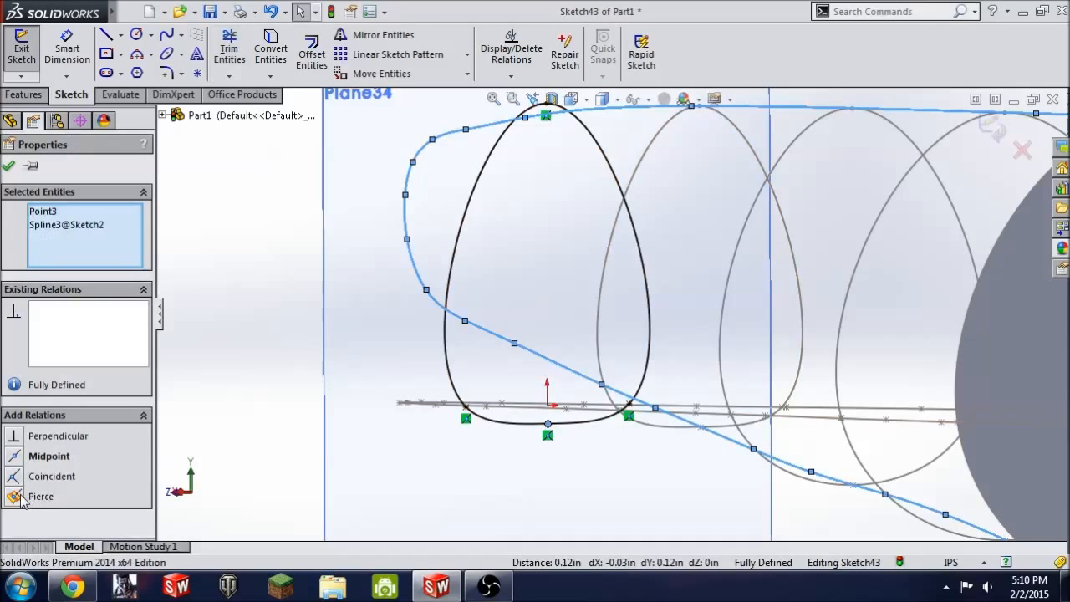
left_click(22, 498)
key("Escape")
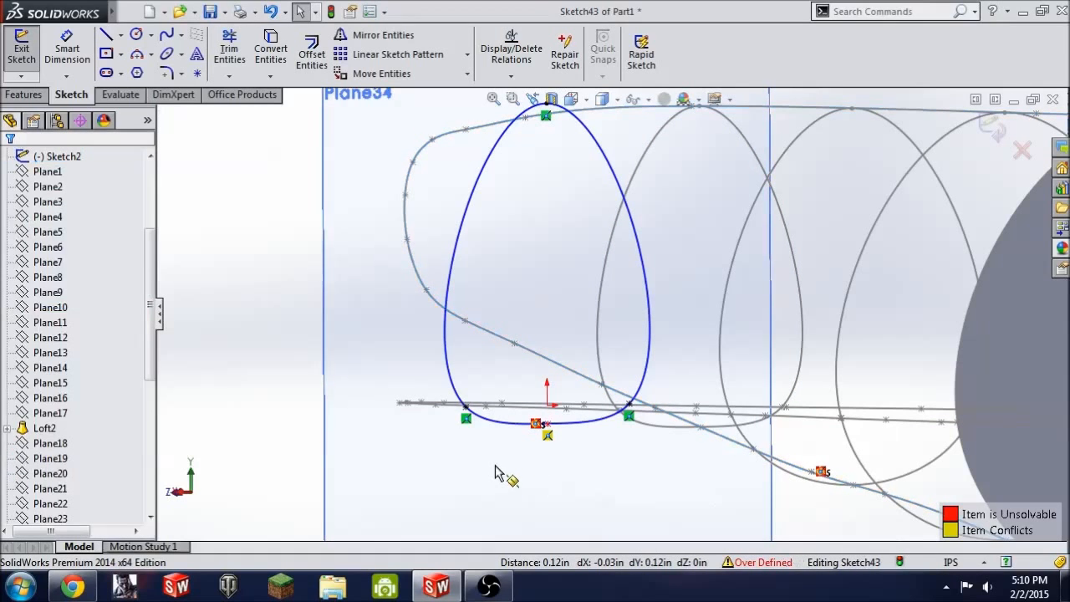
key("ctrl+z")
Step: Trim away the remaining closed spline on Plane34 to empty the sketch
left_click(232, 57)
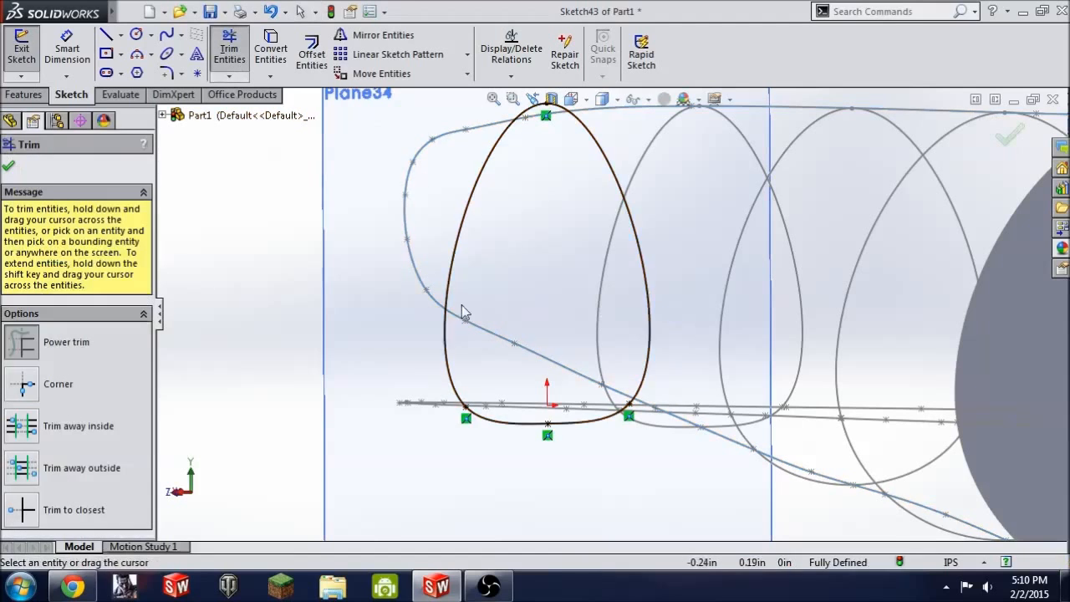
left_click_drag(644, 296, 621, 355)
key("Escape")
Step: View Plane34 face-on and draw a closed four-point spline from about 0.93 in above the origin to about 0.83 in below it
key("space")
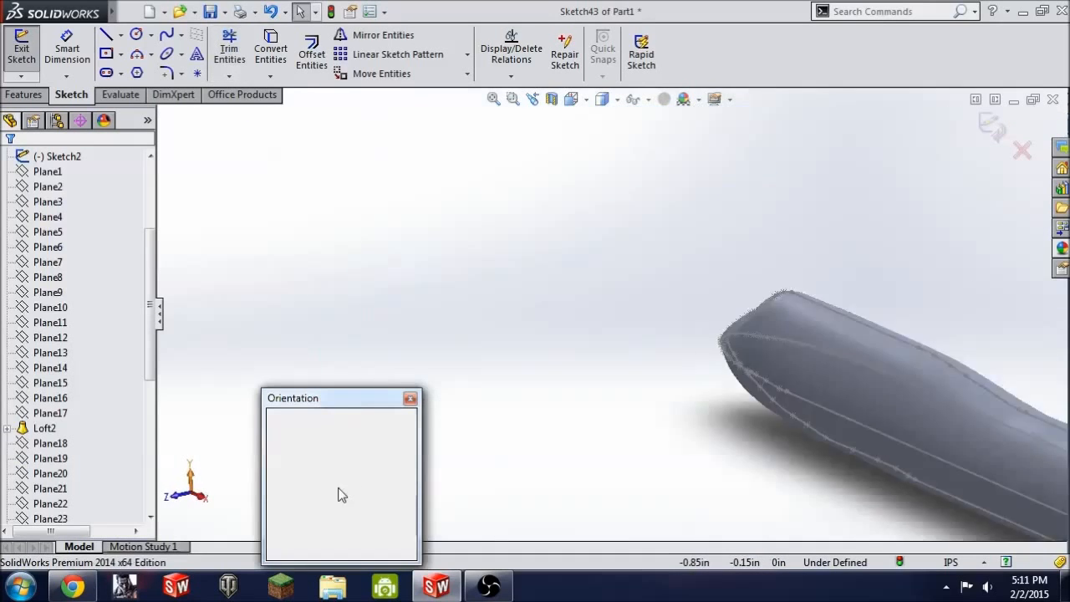
left_click(405, 487)
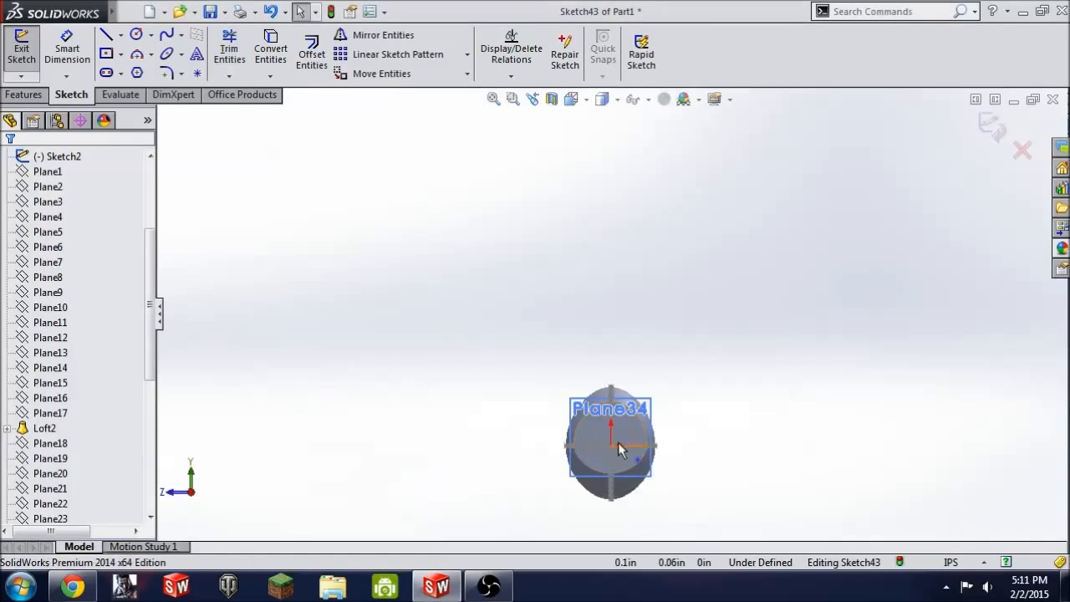
scroll(618, 442, "down", 10)
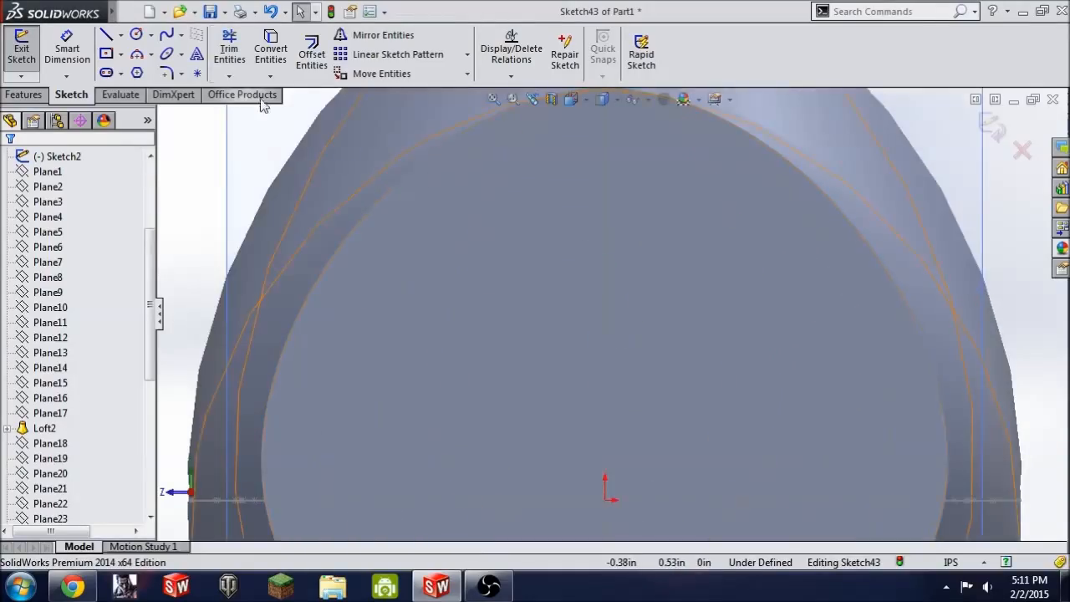
left_click(167, 36)
scroll(612, 313, "up", 6)
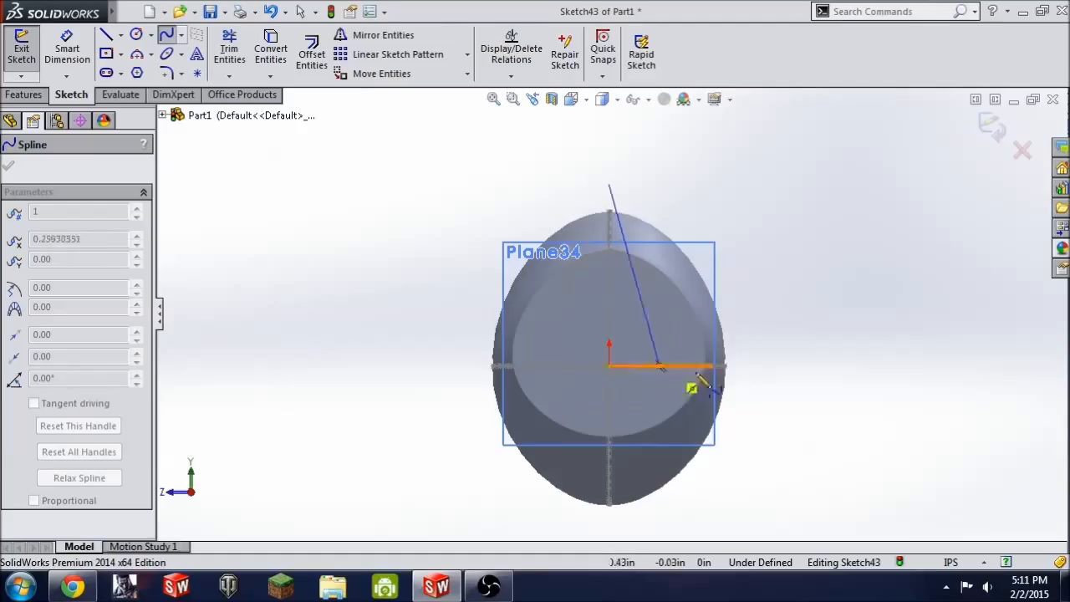
left_click(781, 365)
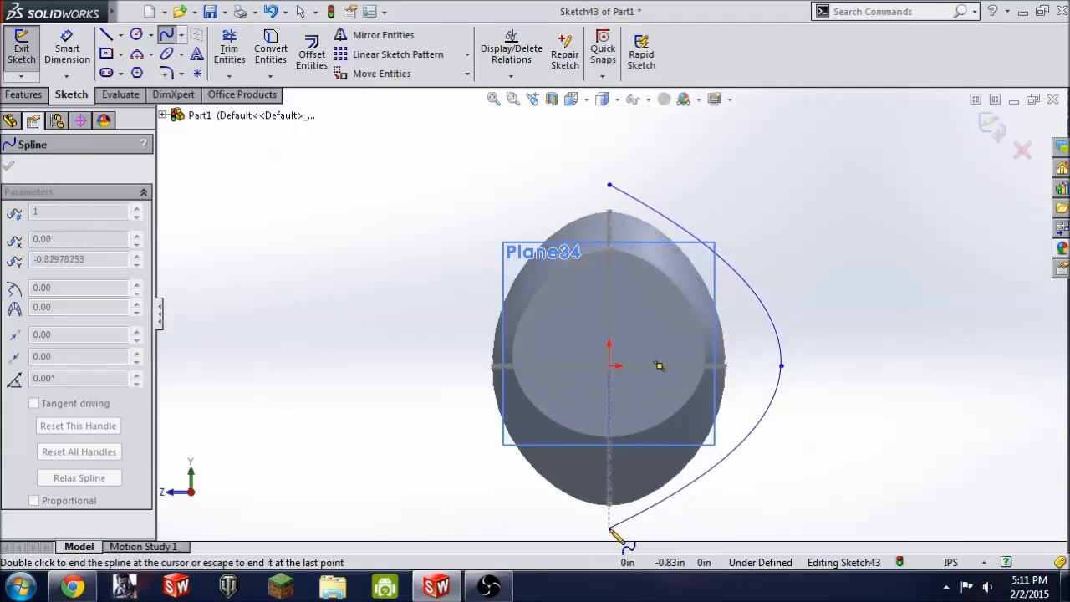
left_click(610, 528)
left_click(466, 365)
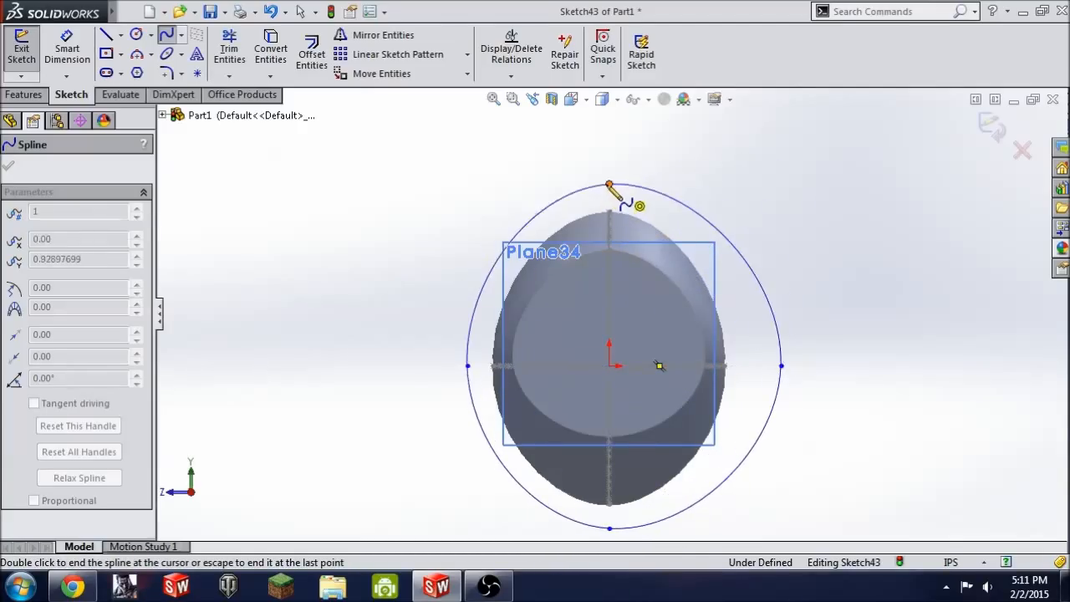
left_click(609, 185)
Step: Add coincident and pierce relations between the new spline's top point and the Sketch2 guide spline
scroll(688, 262, "up", 5)
middle_click_drag(642, 293, 604, 327)
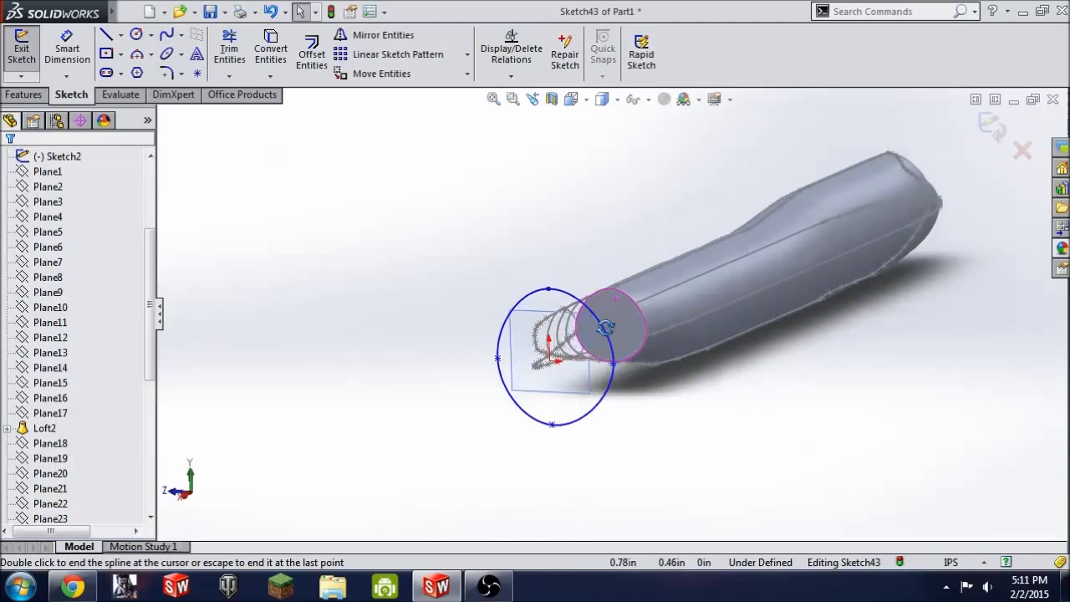
scroll(555, 300, "down", 5)
scroll(558, 306, "down", 2)
left_click(498, 235)
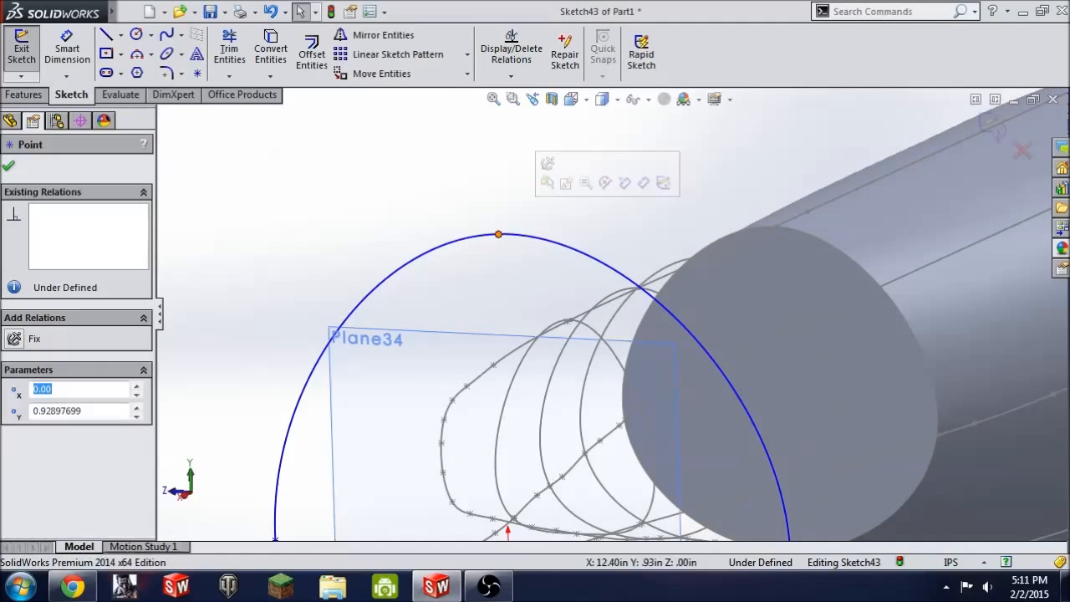
left_click(515, 353, "ctrl")
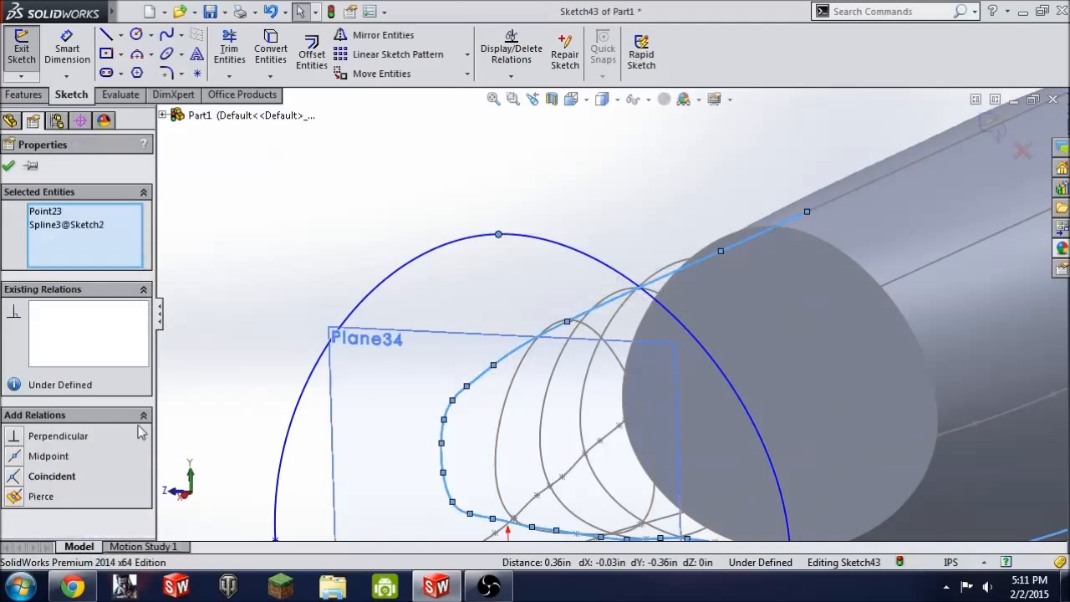
left_click(11, 478)
left_click(14, 498)
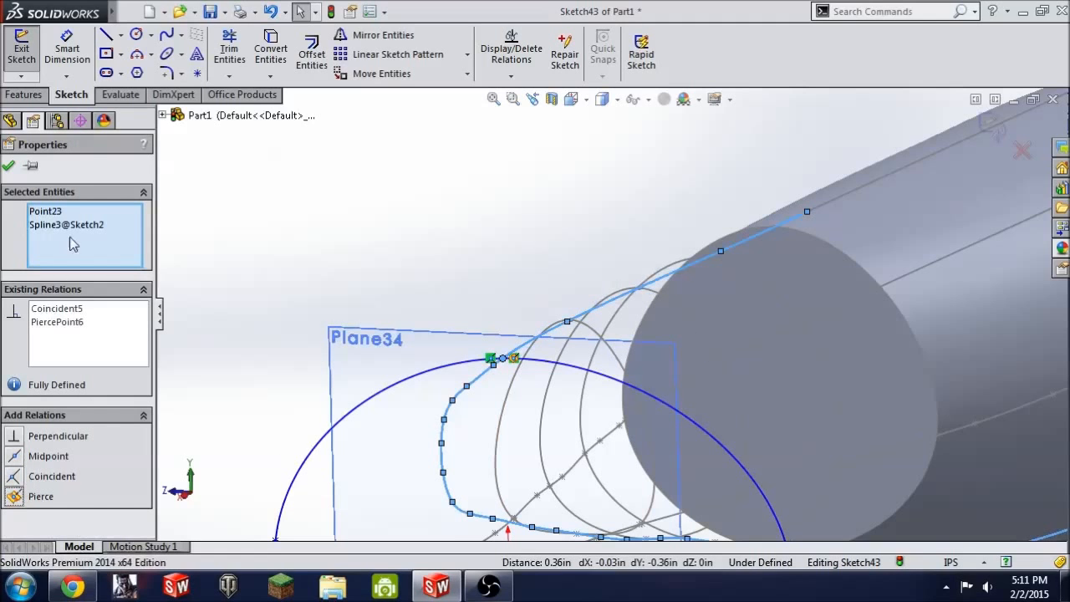
left_click(14, 169)
Step: Pierce the new spline's bottom point onto the lower part of the Sketch2 guide spline
scroll(425, 382, "up", 3)
scroll(595, 457, "up", 4)
scroll(593, 457, "down", 5)
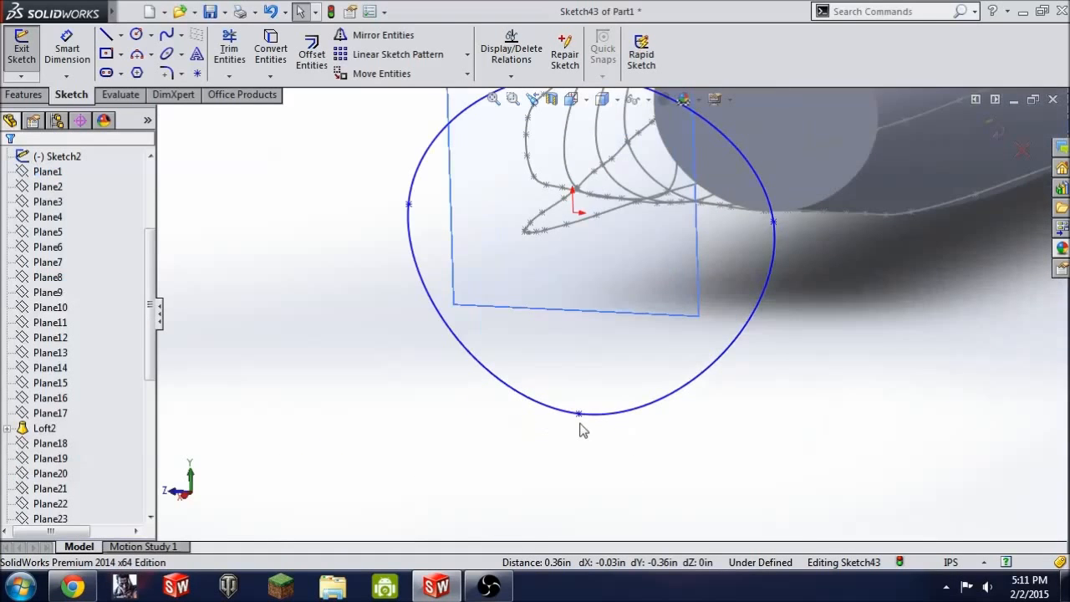
left_click(578, 415)
left_click(575, 199, "ctrl")
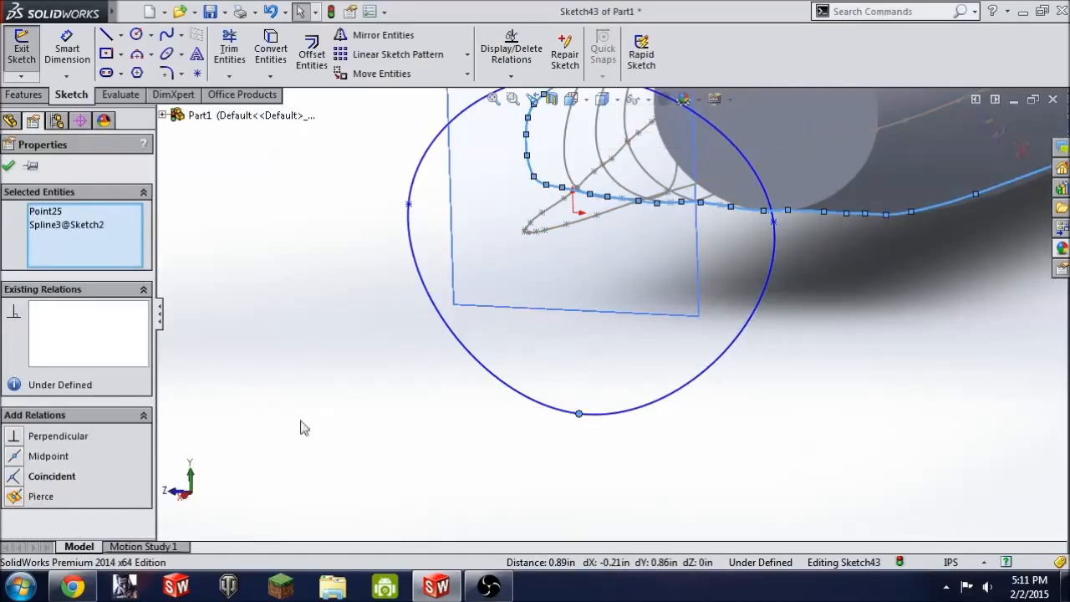
left_click(13, 497)
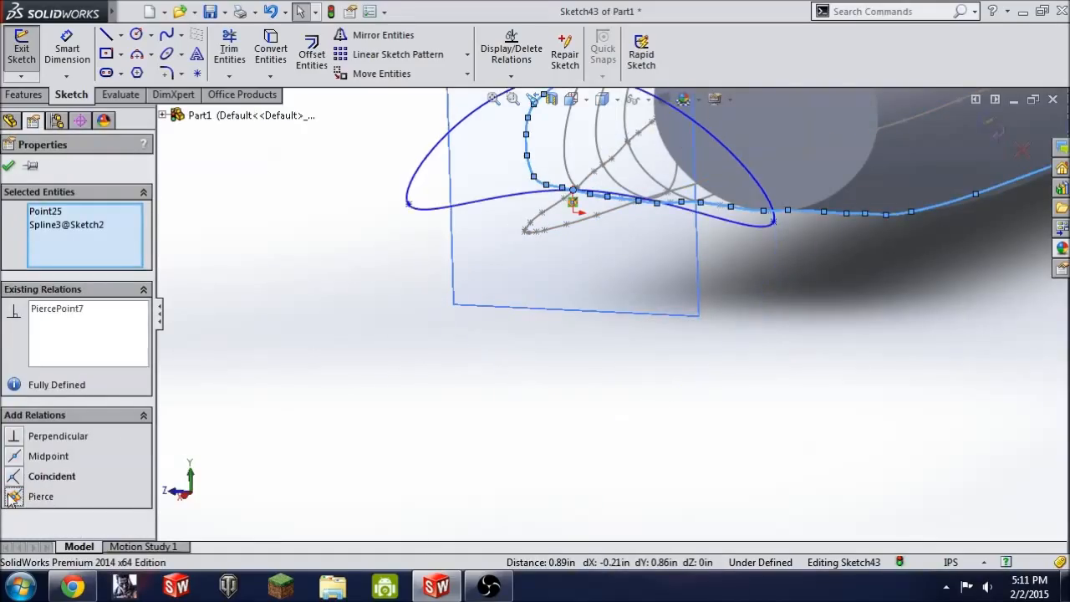
left_click(10, 167)
Step: Pull the closed spline's two side points inward to about 0.17 in and 0.15 in either side of the origin, just under 0.2 in above it
scroll(676, 308, "up", 2)
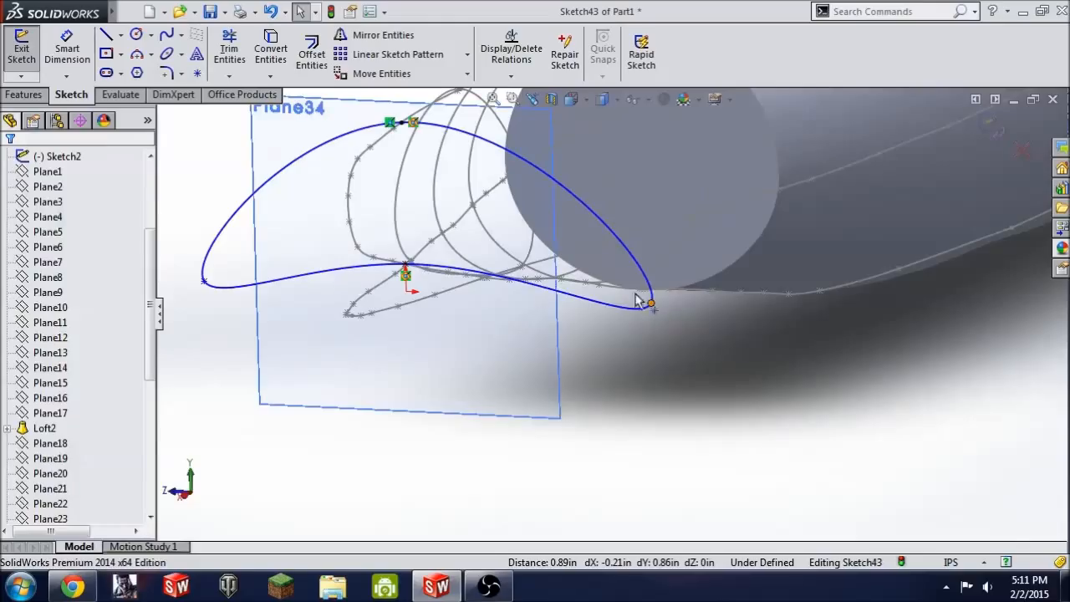
left_click_drag(652, 304, 437, 236)
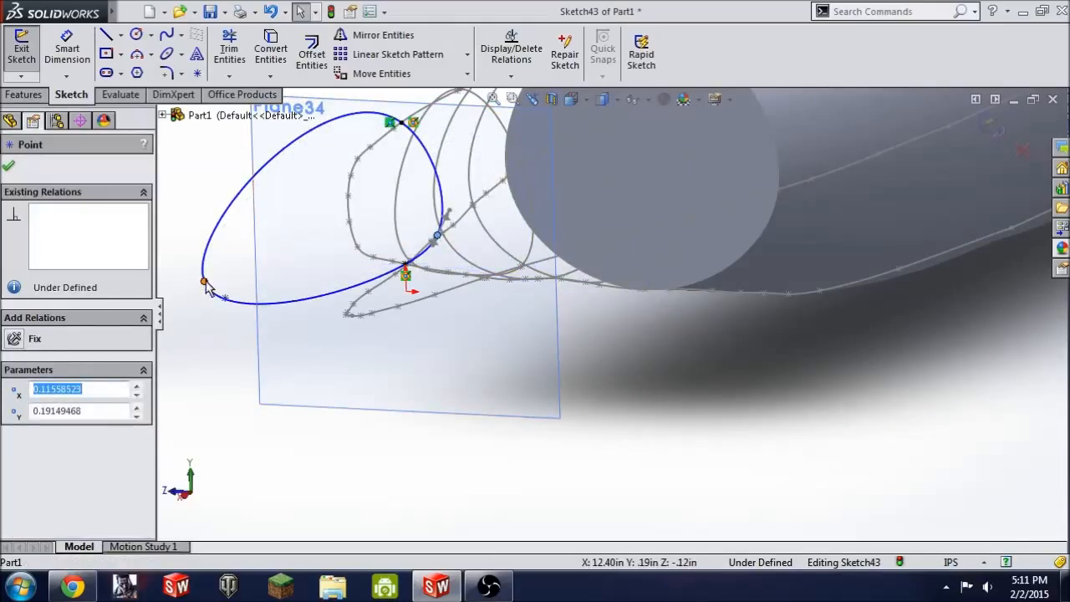
left_click_drag(205, 283, 373, 218)
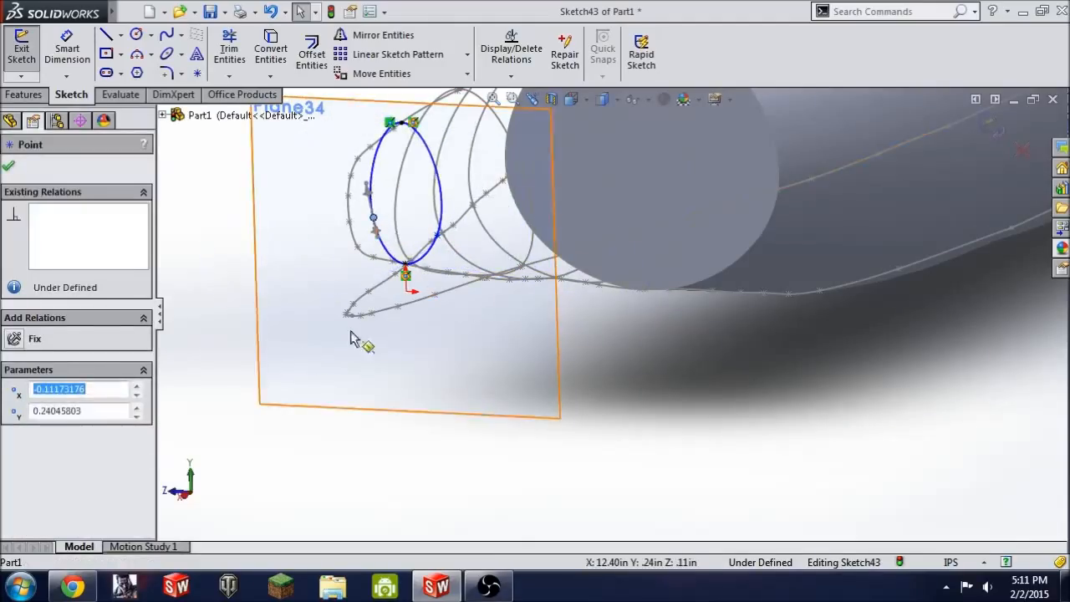
key("space")
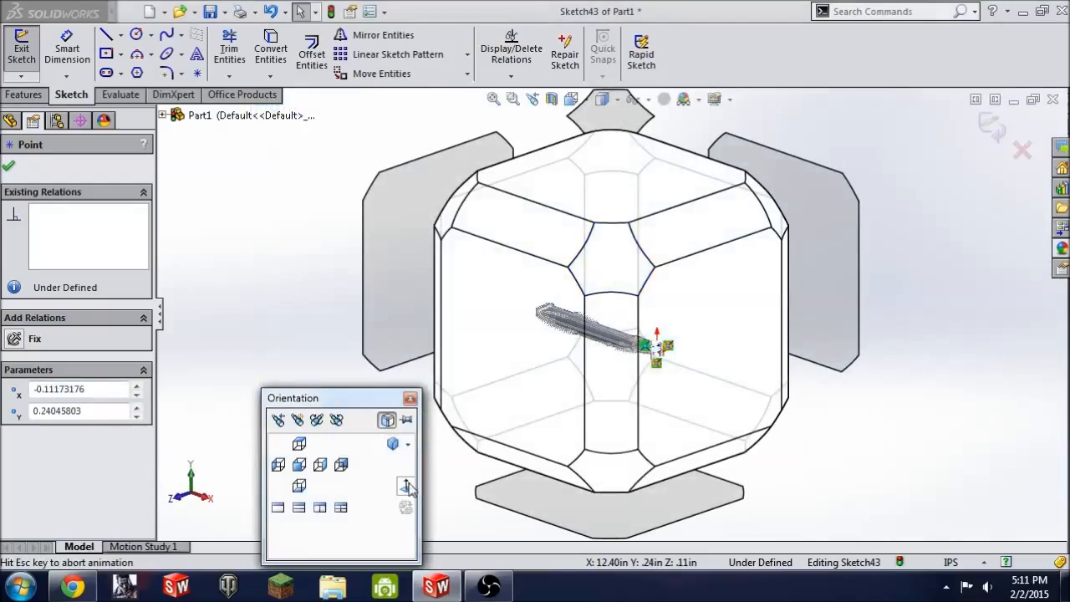
left_click(406, 485)
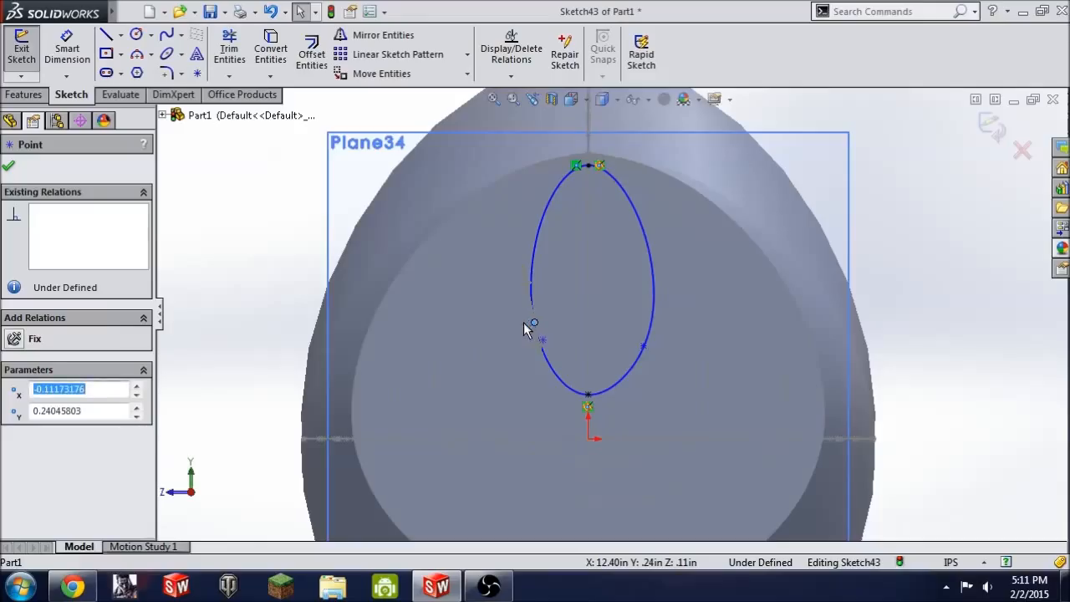
left_click(522, 325)
mouse_move(521, 339)
left_mouse_down()
mouse_move(507, 354)
mouse_move(506, 343)
left_mouse_up()
left_click(10, 168)
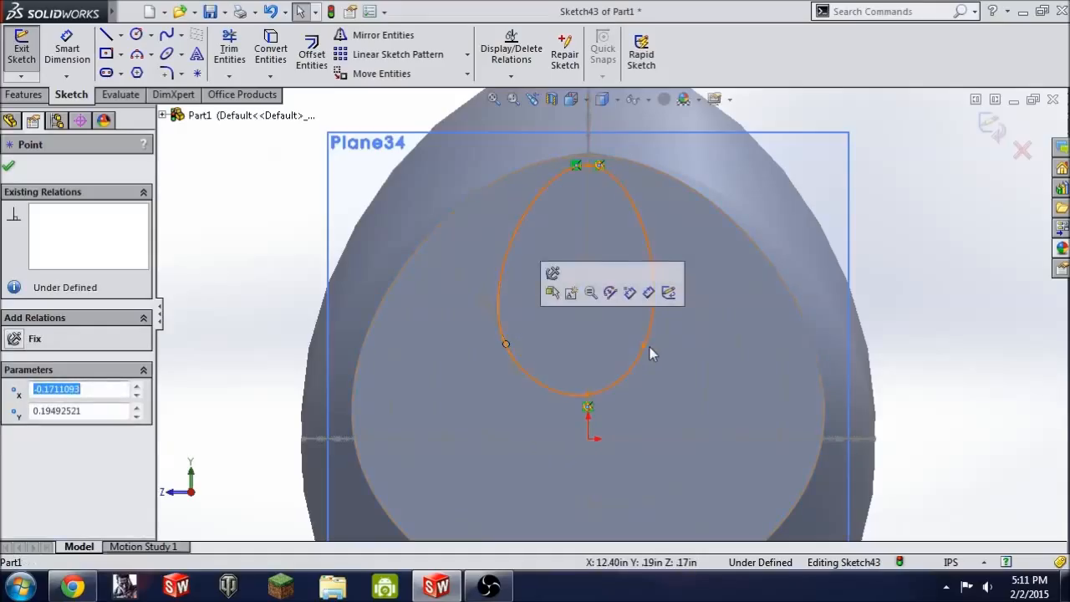
left_click_drag(650, 348, 662, 355)
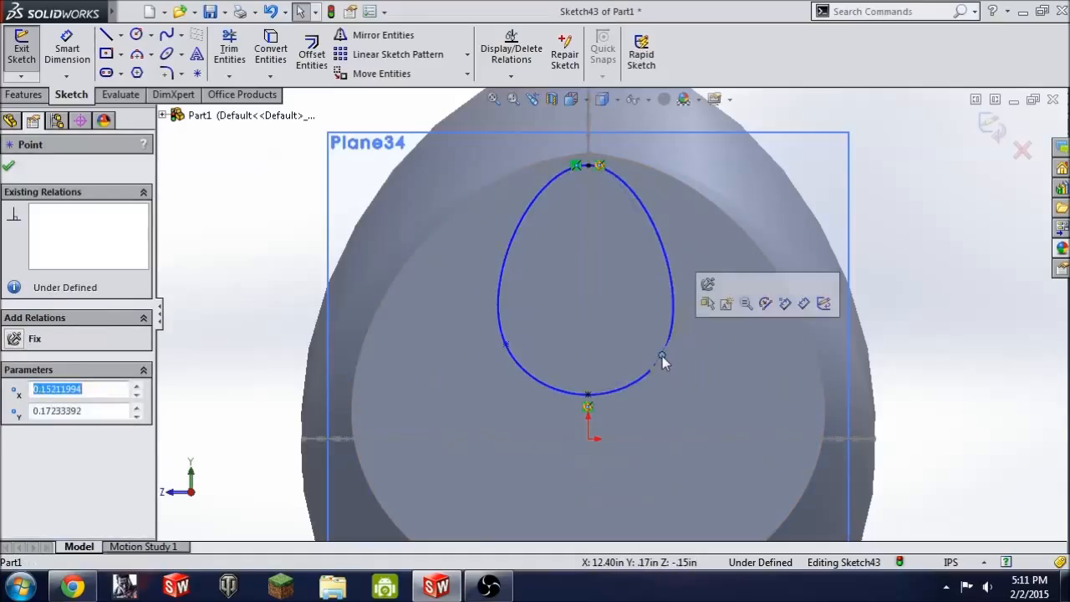
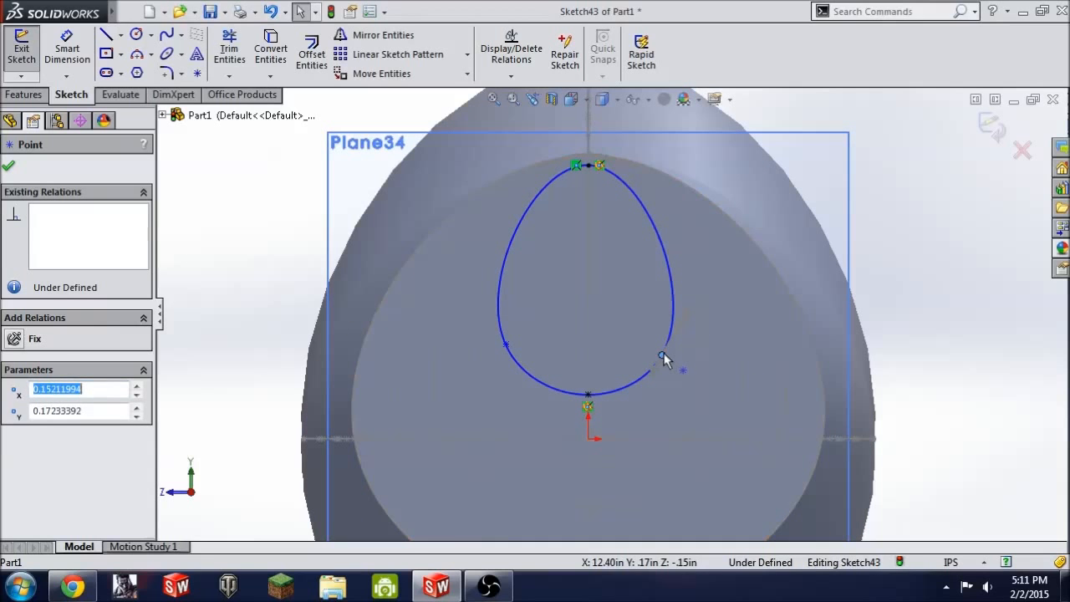
Step: Check the narrowed section against the tail's guide curves and finish the sketch on Plane34
left_click(896, 298)
middle_click_drag(896, 299, 484, 385)
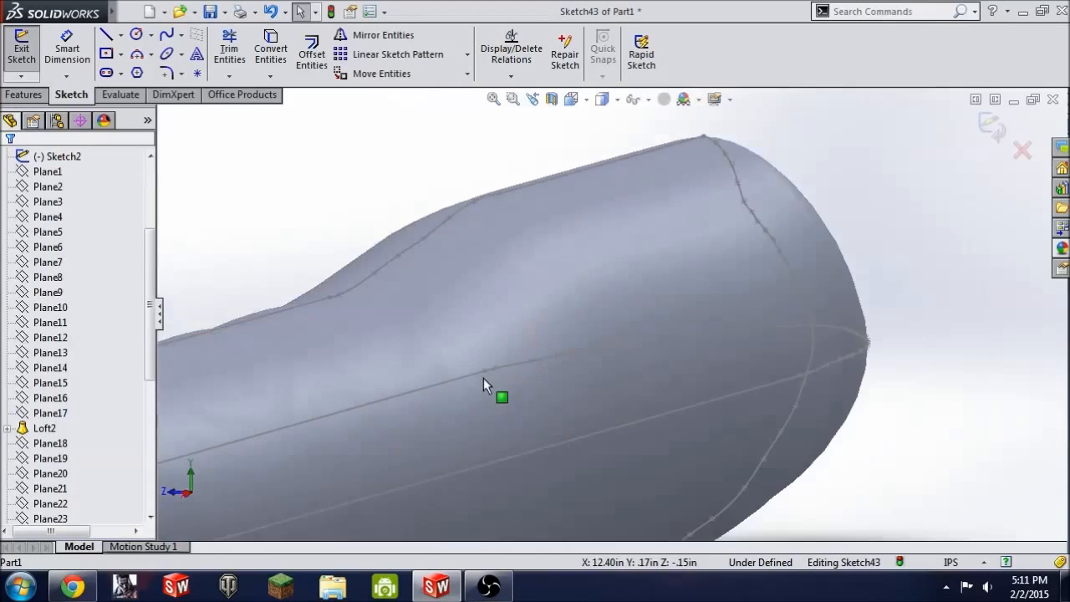
scroll(483, 378, "up", 5)
middle_click_drag(651, 329, 596, 397)
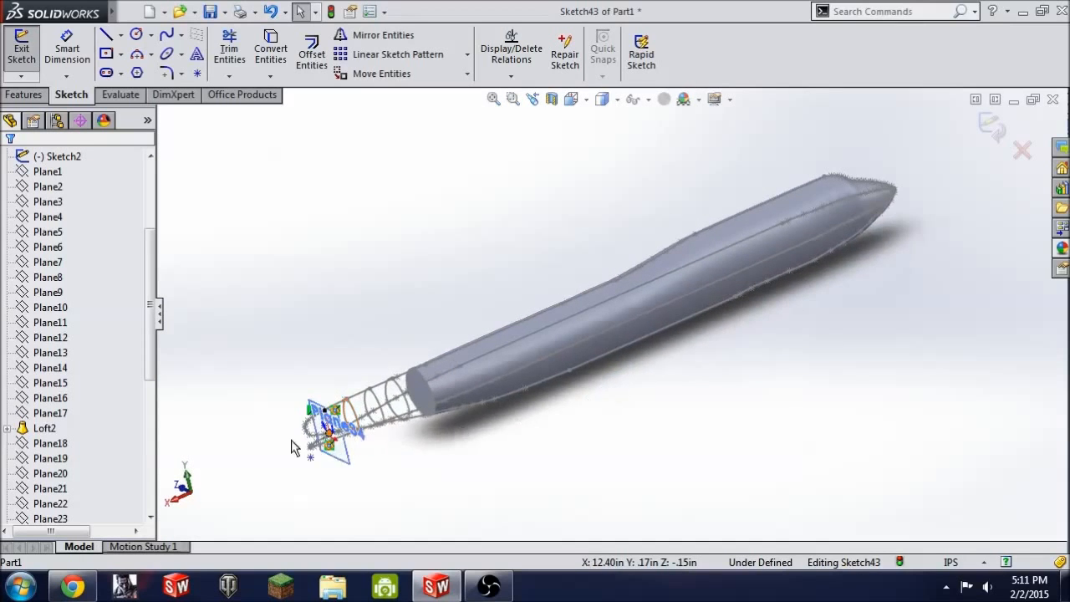
scroll(291, 447, "down", 6)
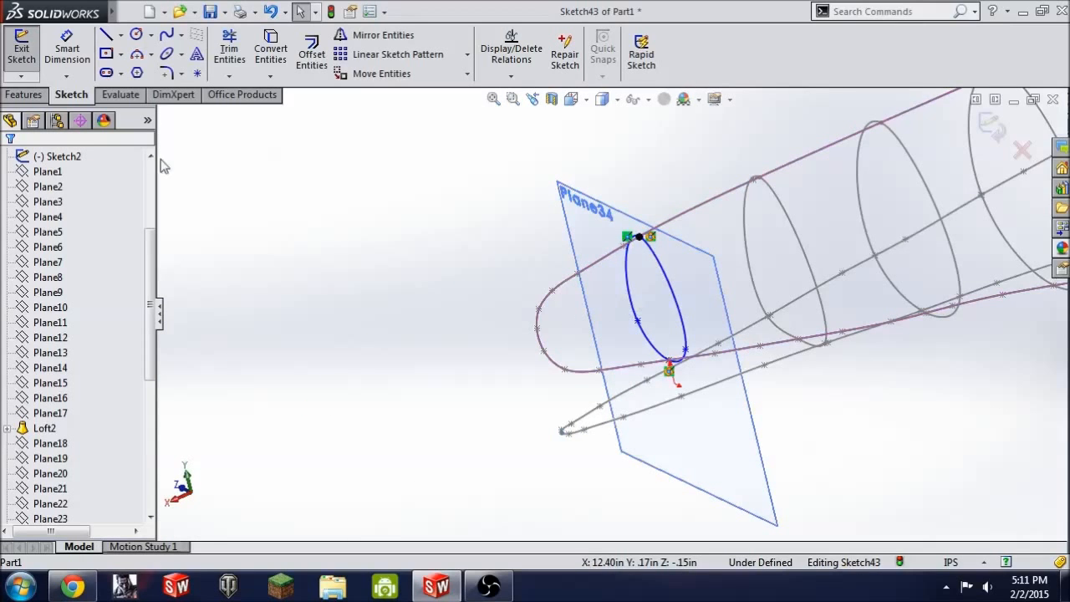
left_click(22, 46)
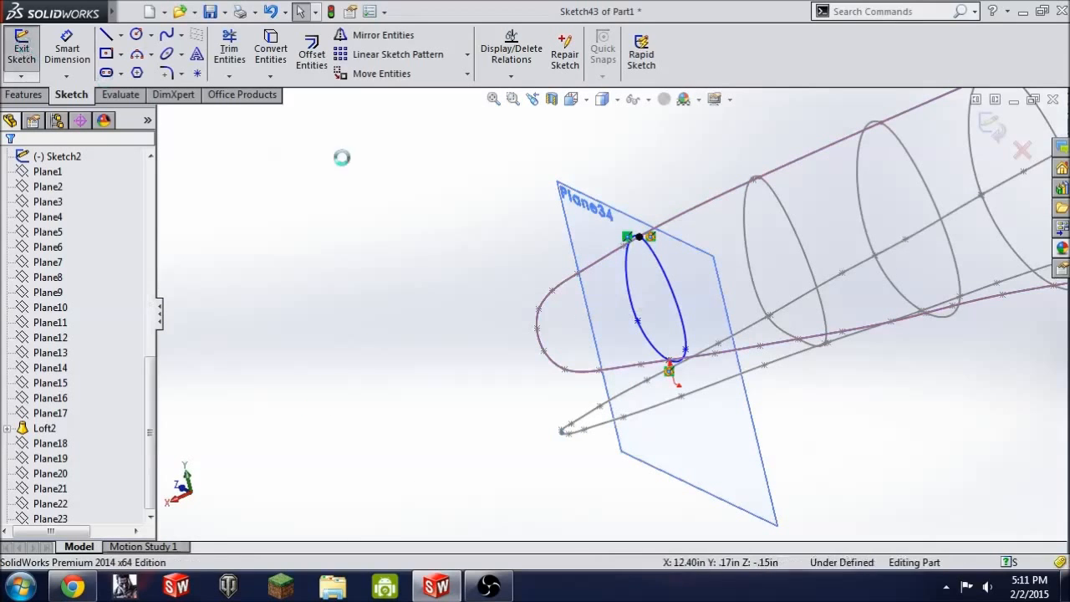
Step: Create a reference plane parallel to Plane34 through the point at the rounded tail end of the Sketch2 guide spline
left_click(590, 237)
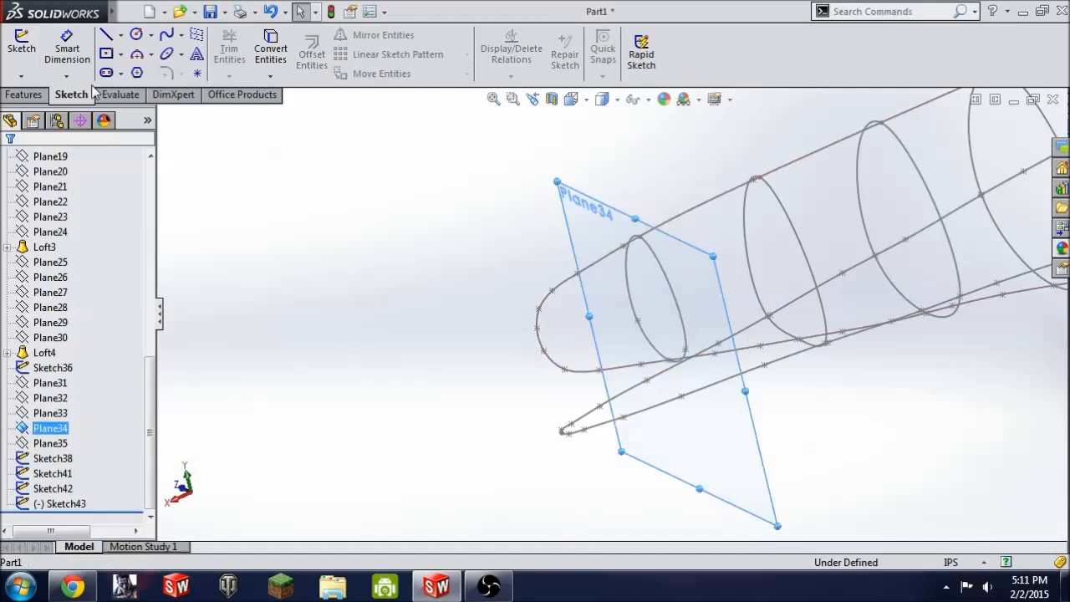
left_click(41, 96)
left_click(665, 51)
left_click(679, 91)
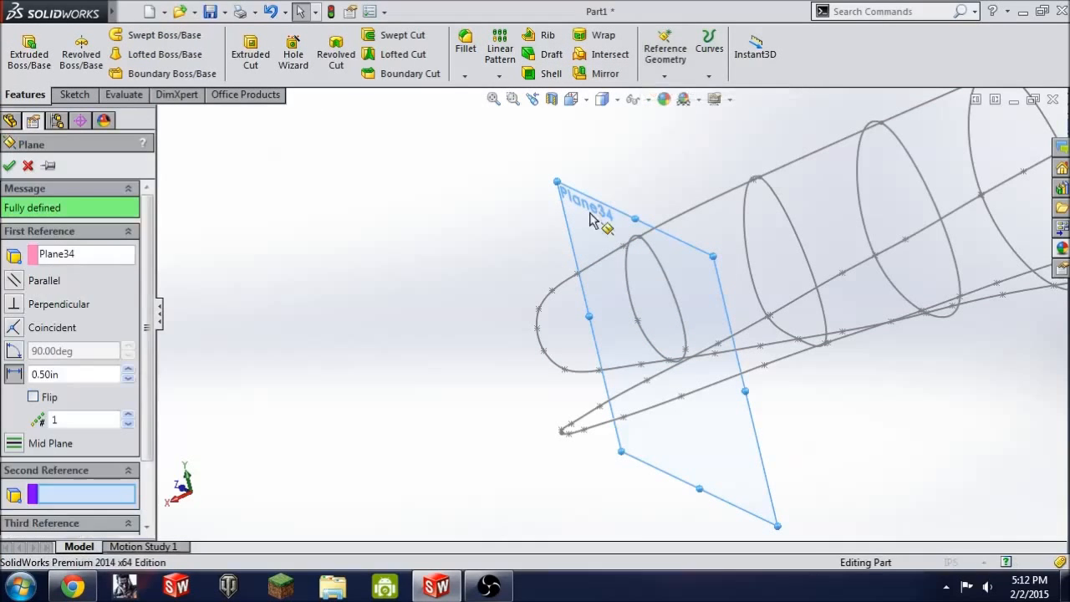
mouse_move(678, 377)
middle_mouse_down()
mouse_move(614, 310)
mouse_move(613, 243)
mouse_move(588, 310)
mouse_move(600, 325)
middle_mouse_up()
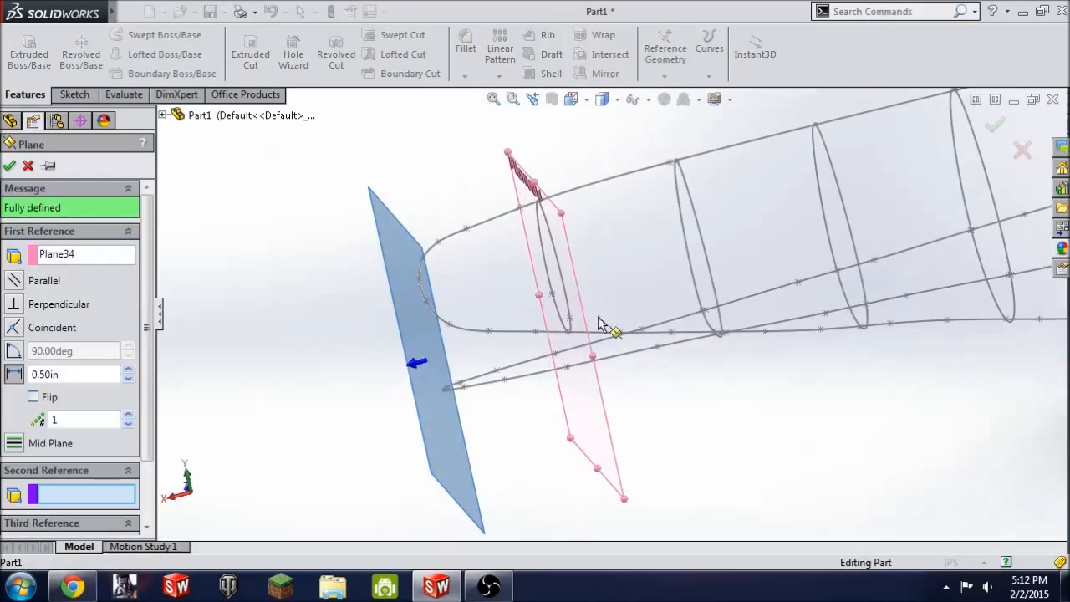
left_click(420, 281)
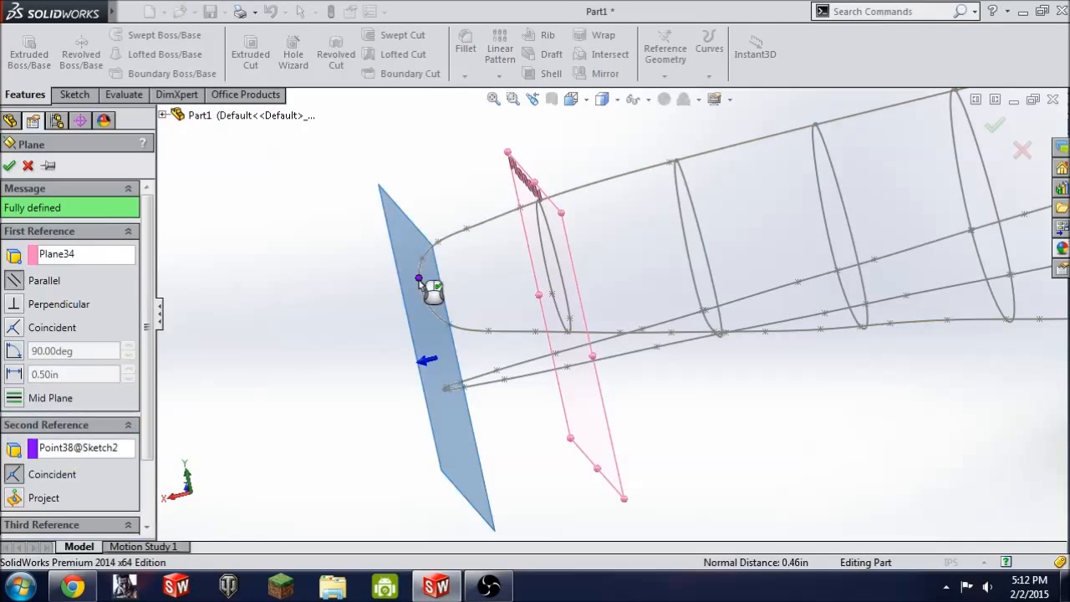
left_click(10, 166)
Step: Hide Plane34 and start a new sketch on Plane36, viewed face-on
right_click(523, 187)
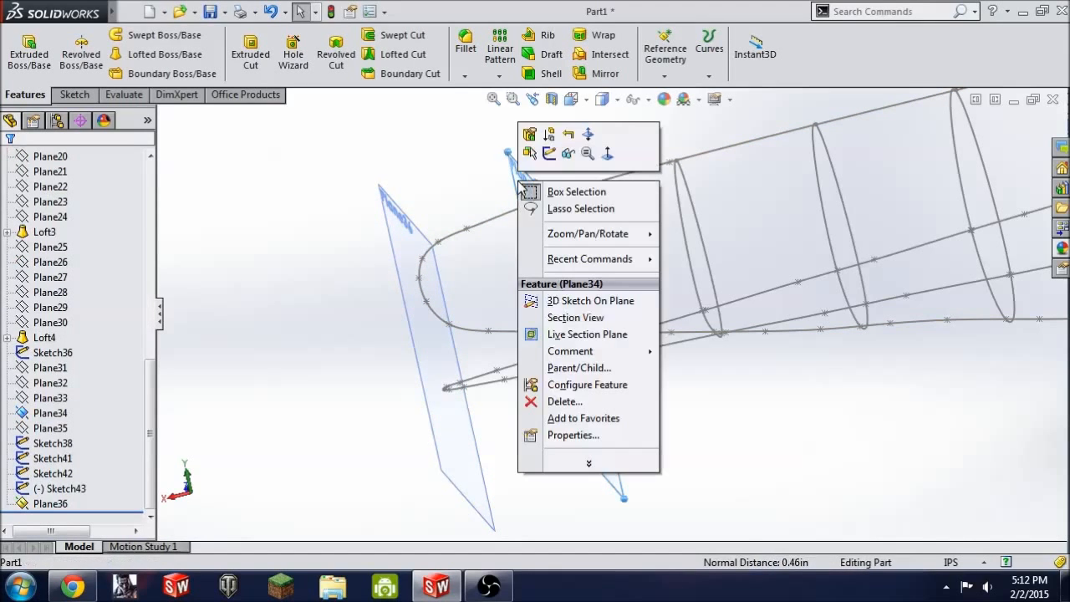
left_click(579, 158)
left_click(425, 258)
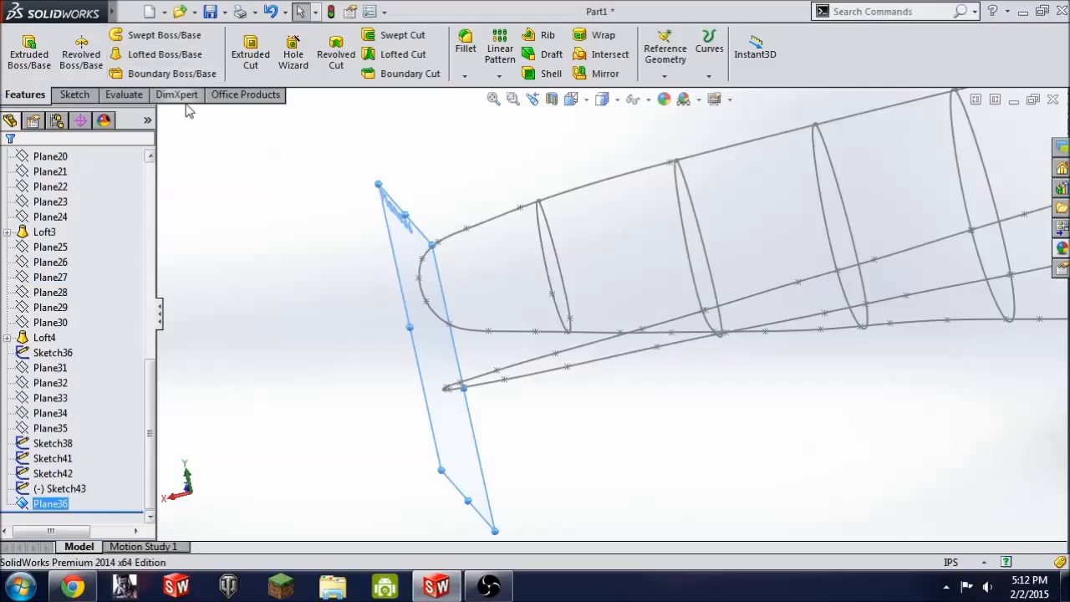
left_click(75, 94)
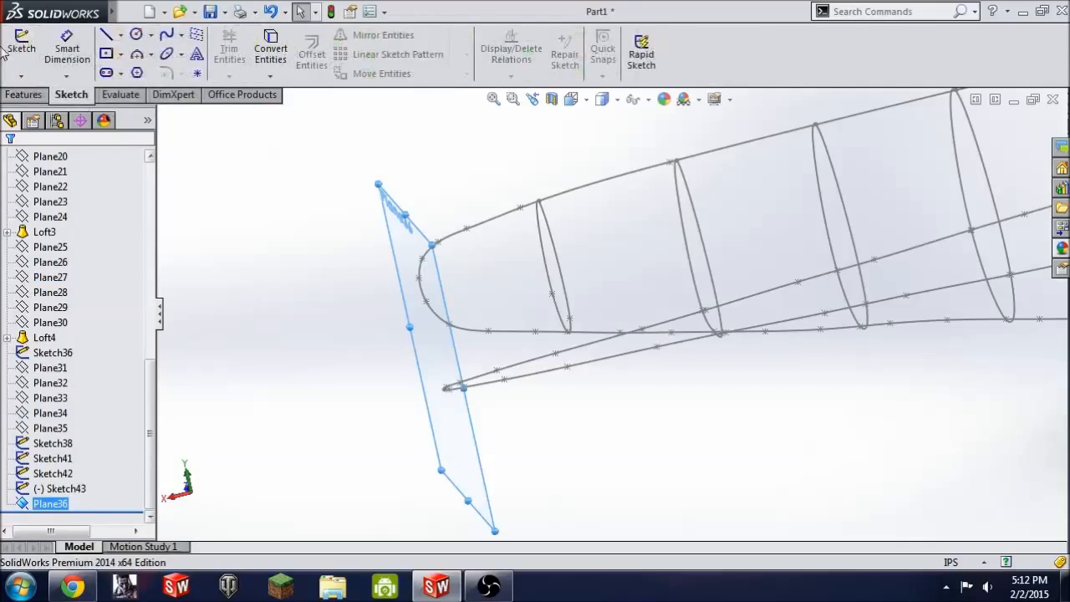
left_click(20, 49)
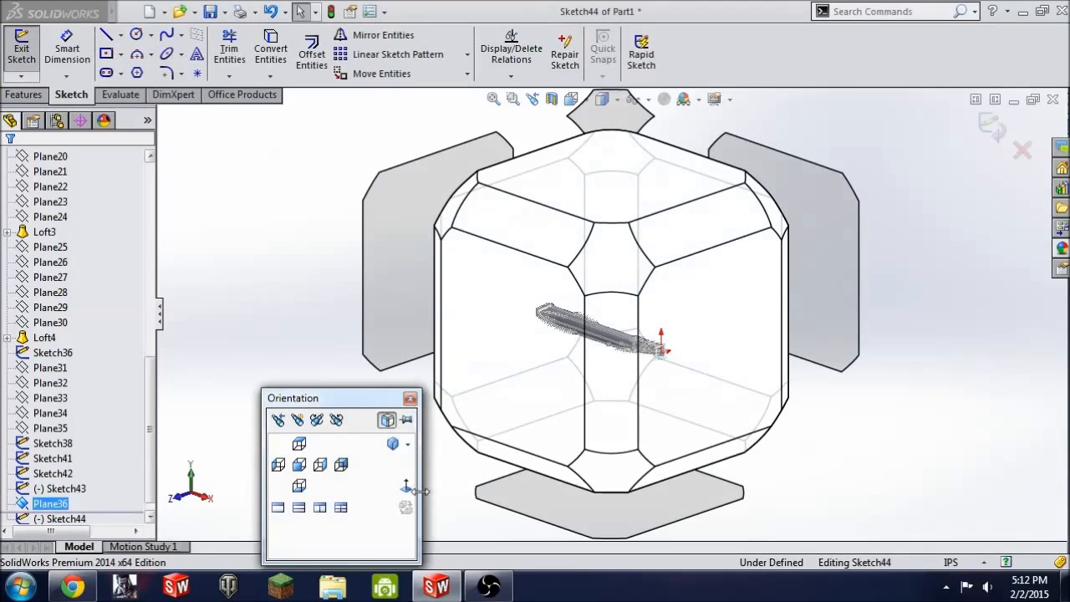
scroll(642, 423, "down", 5)
key("Escape")
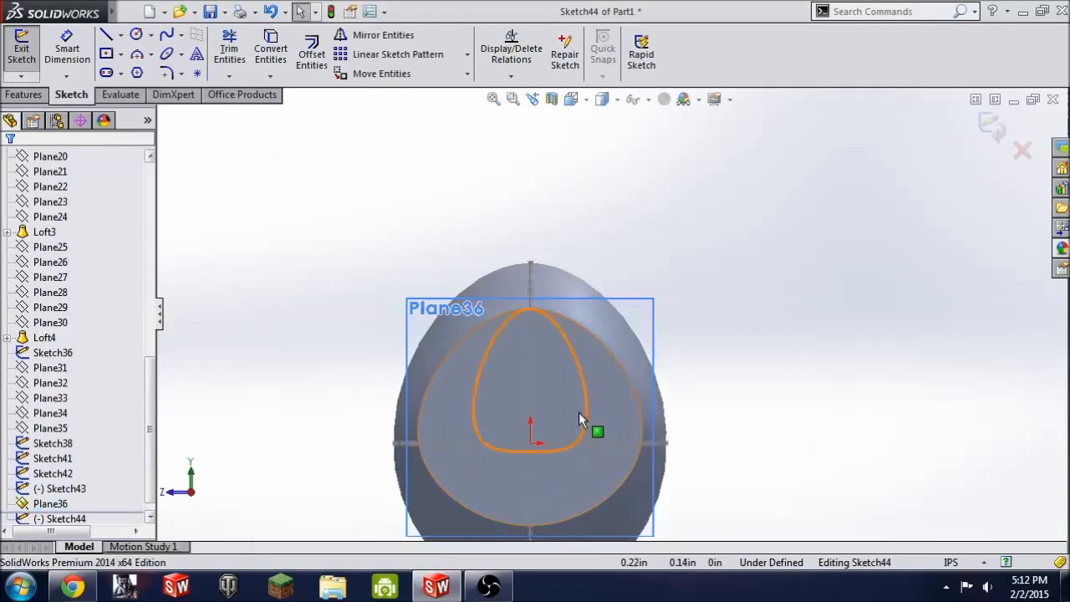
Step: Draw a circle of about 0.11 in radius centred about 0.30 in above the origin on Plane36
scroll(546, 393, "down", 5)
scroll(551, 391, "up", 5)
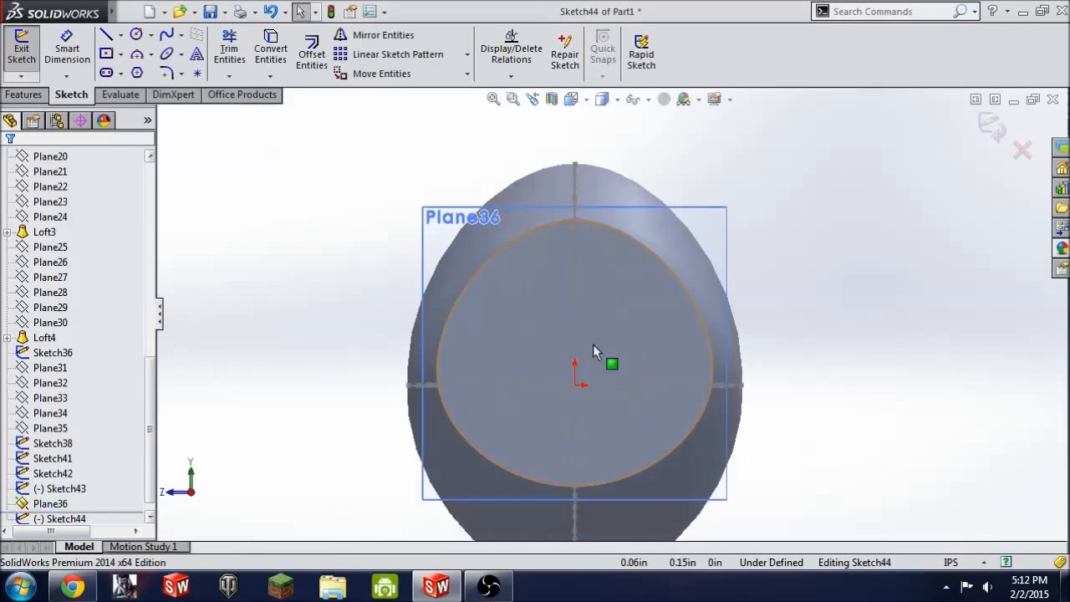
scroll(593, 347, "down", 2)
left_click(135, 34)
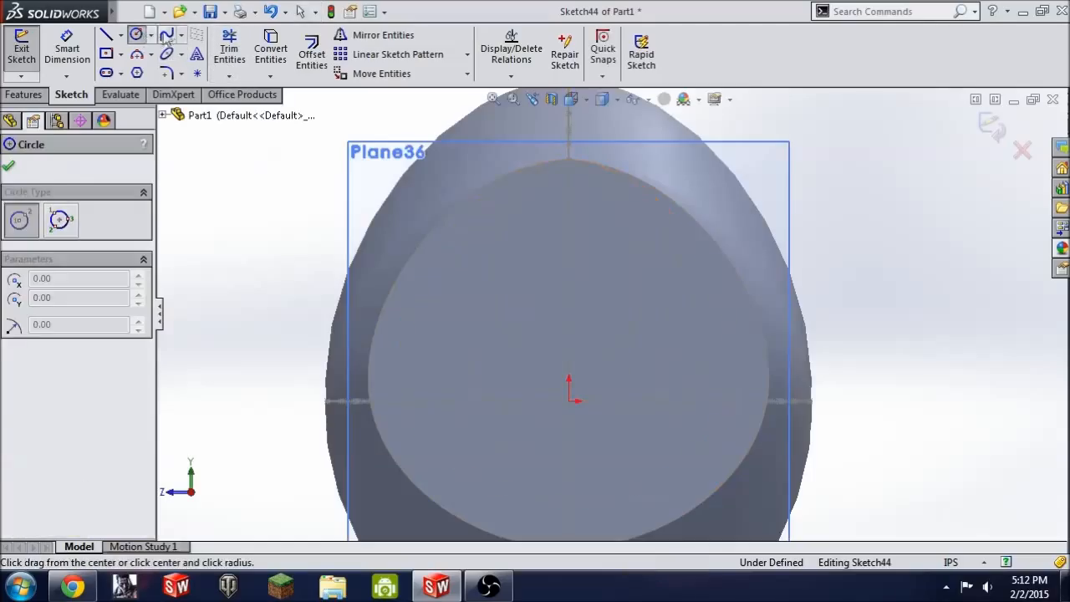
left_click(166, 36)
left_click(136, 35)
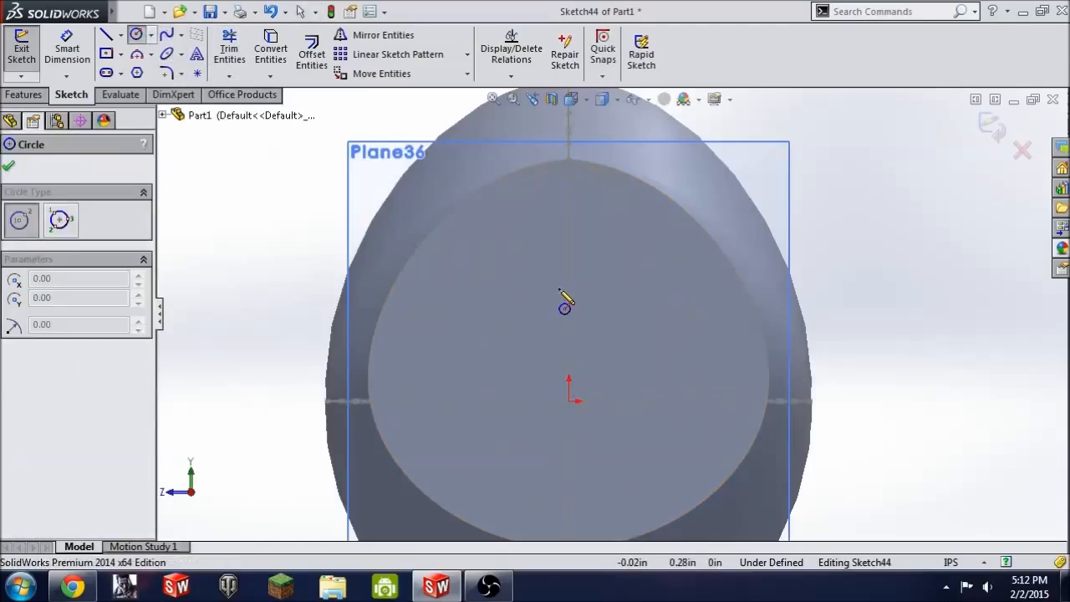
left_click_drag(569, 278, 597, 245)
key("Escape")
middle_click_drag(633, 276, 600, 294)
scroll(598, 297, "up", 4)
scroll(368, 337, "down", 3)
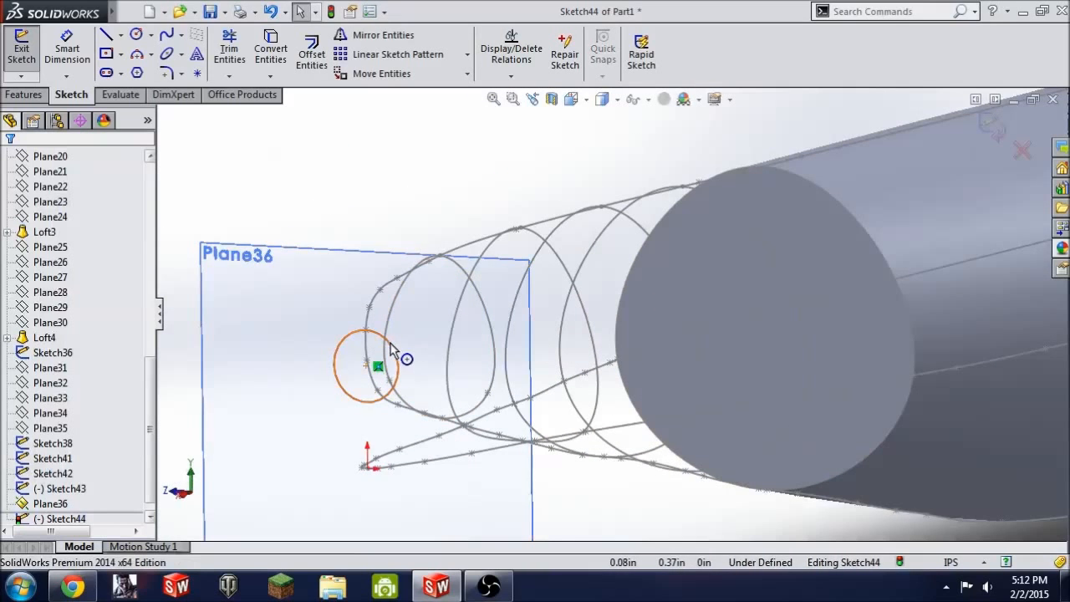
Step: Trim away the circle on Plane36
left_click(397, 357)
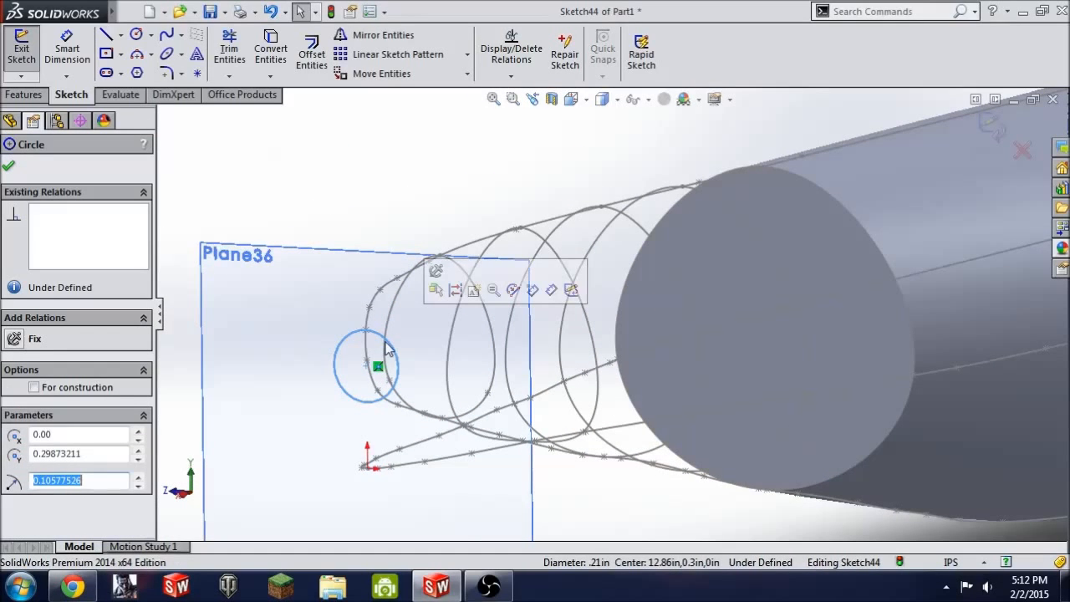
left_click(242, 59)
left_click_drag(428, 365, 388, 363)
Step: Draw a closed four-point spline on Plane36, from about 0.88 in above the origin to about 0.87 in below it
key("space")
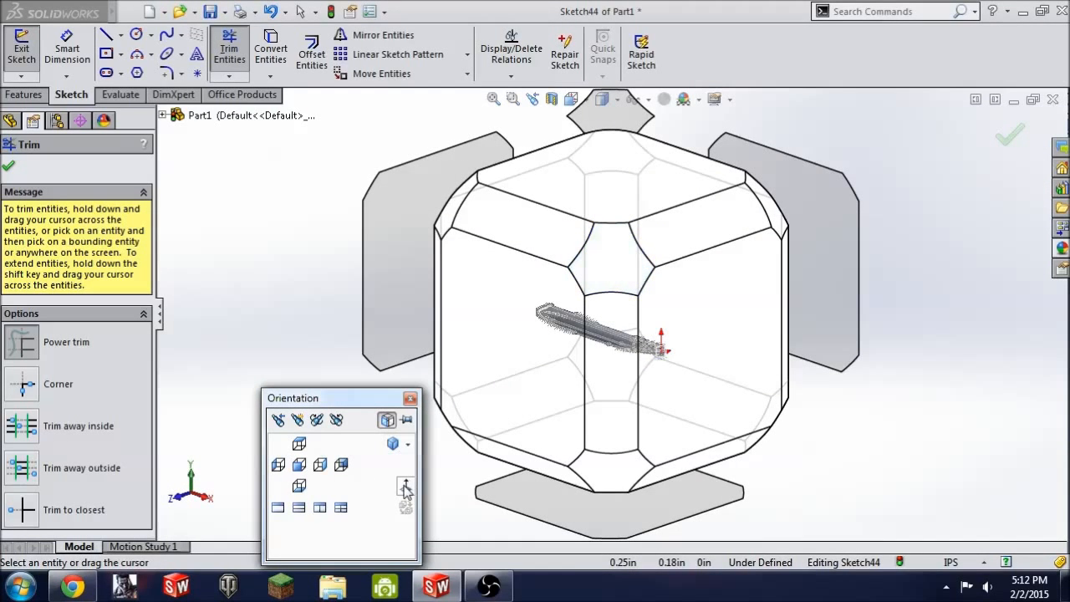
left_click(406, 487)
scroll(620, 472, "down", 5)
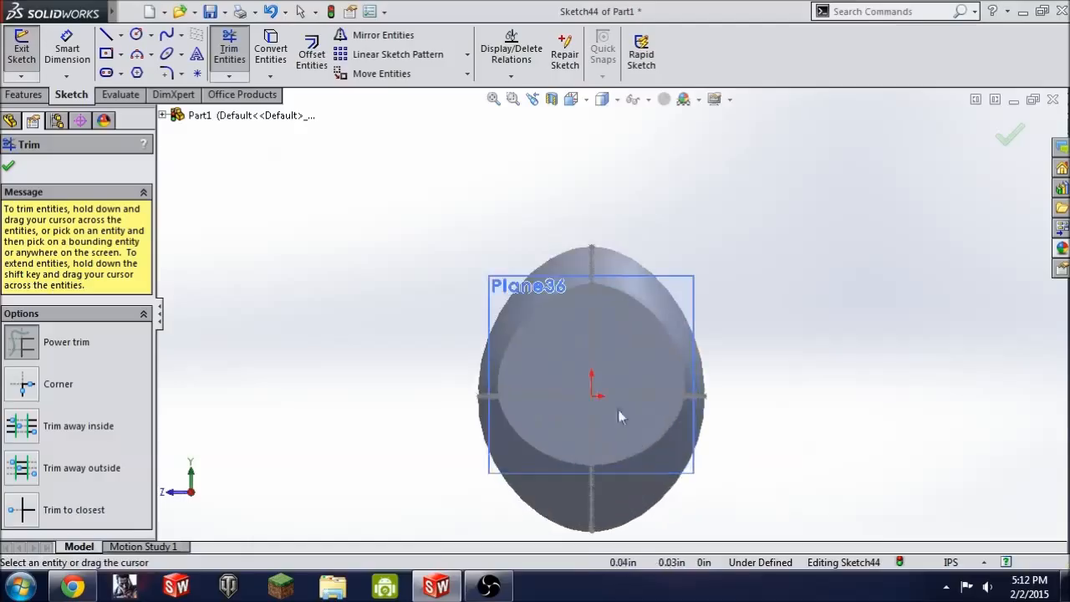
scroll(174, 125, "down", 4)
left_click(166, 34)
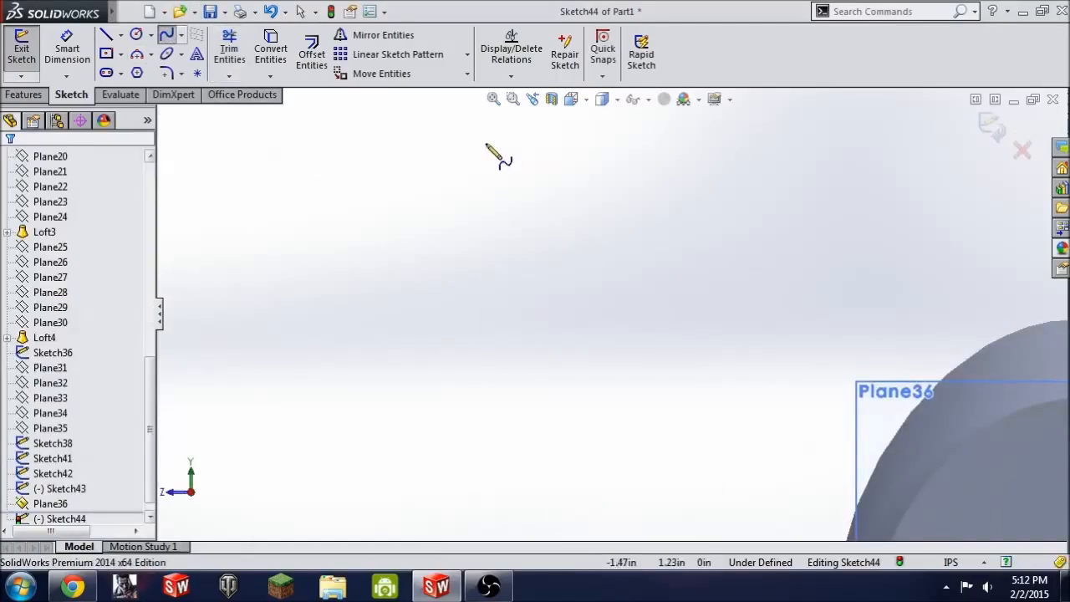
left_click(493, 98)
scroll(595, 410, "down", 3)
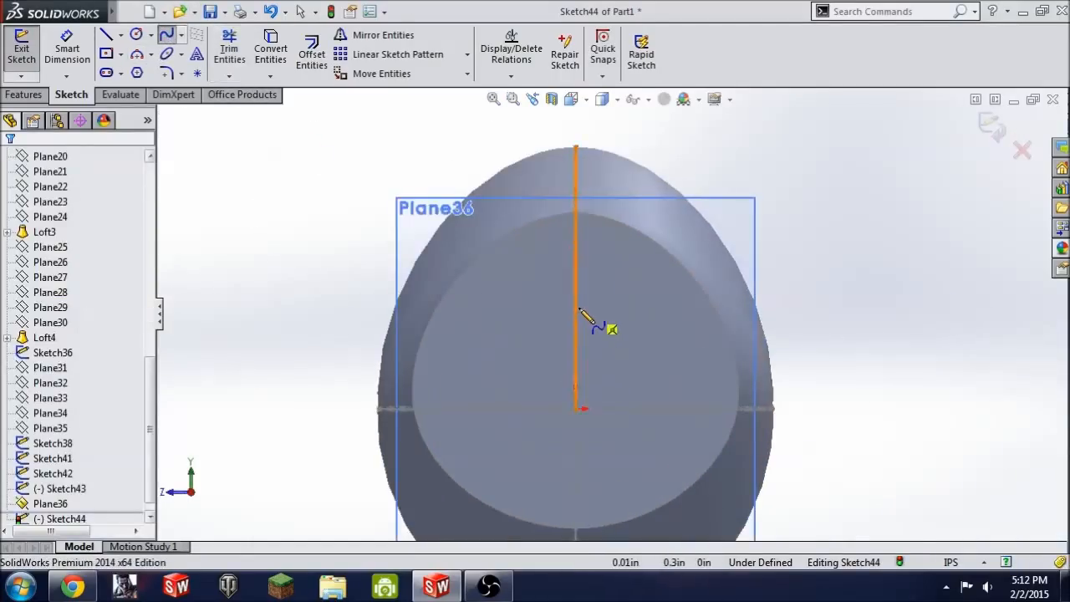
scroll(602, 268, "down", 3)
scroll(624, 200, "up", 3)
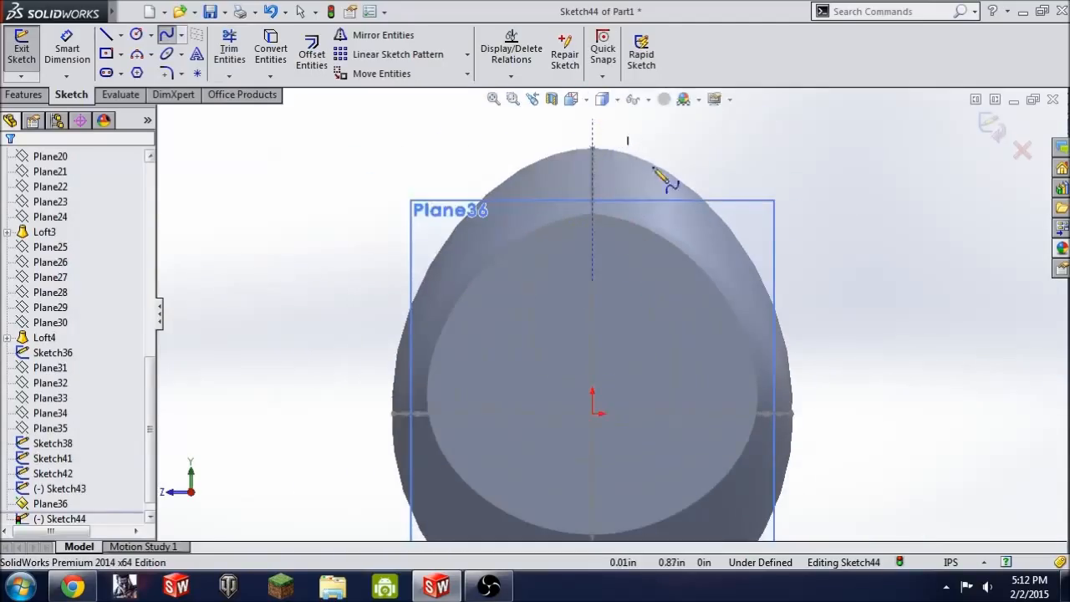
left_click(593, 148)
left_click(853, 411)
scroll(735, 477, "up", 3)
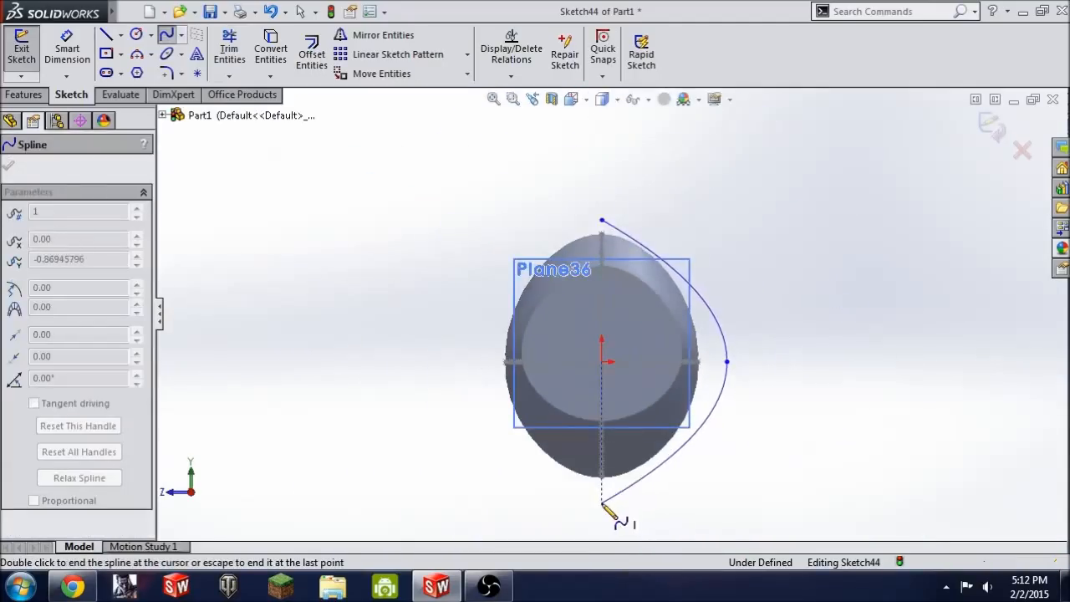
left_click(602, 503)
left_click(487, 361)
left_click(602, 220)
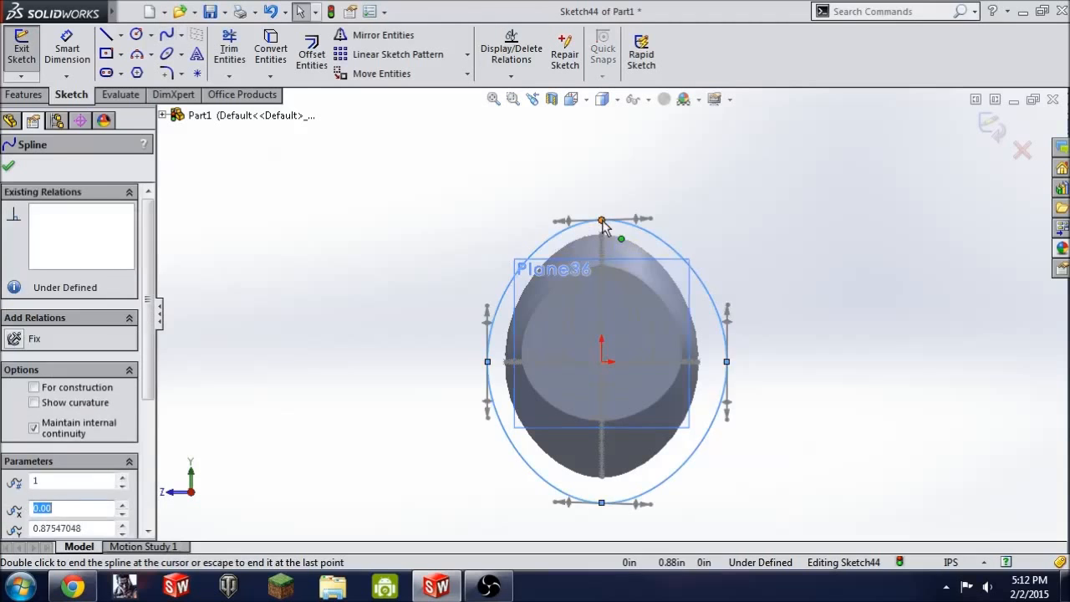
key("Escape")
Step: Add a Pierce relation between the upper point of the closed spline on Plane36 and the Sketch2 guide curve
scroll(628, 275, "up", 2)
middle_click_drag(633, 326, 609, 342)
scroll(598, 331, "down", 3)
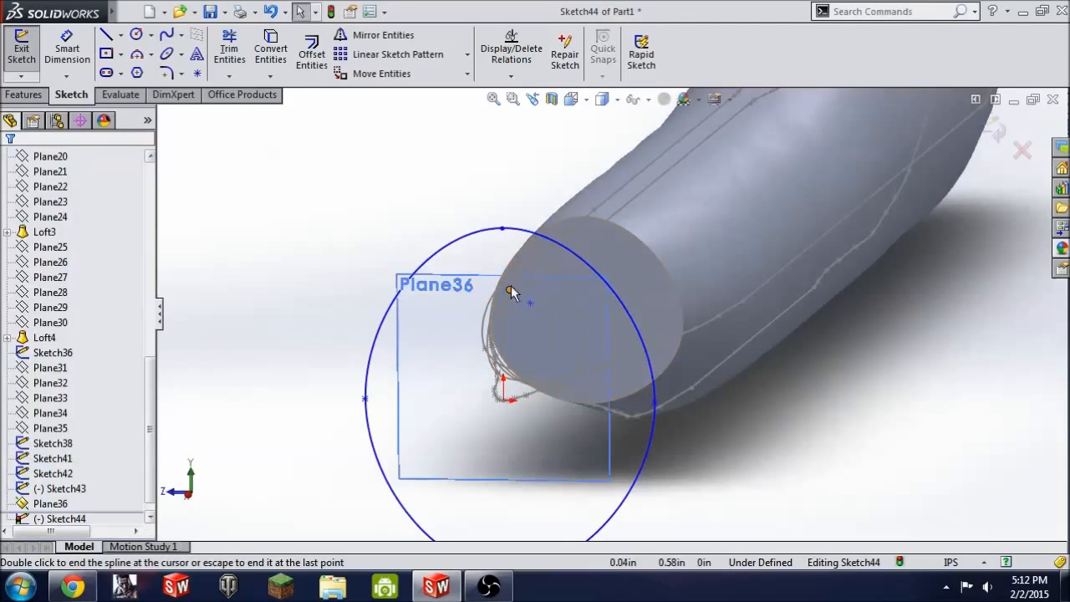
left_click(502, 228)
scroll(535, 356, "down", 5)
middle_click_drag(539, 322, 434, 381)
scroll(432, 381, "up", 4)
scroll(367, 336, "down", 2)
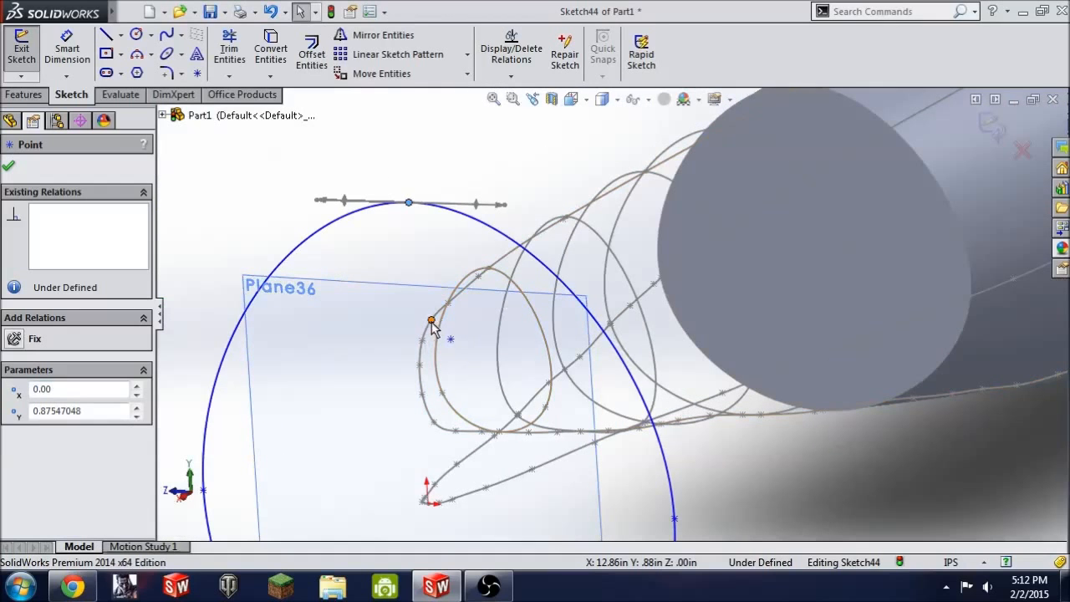
left_click(426, 335, "ctrl")
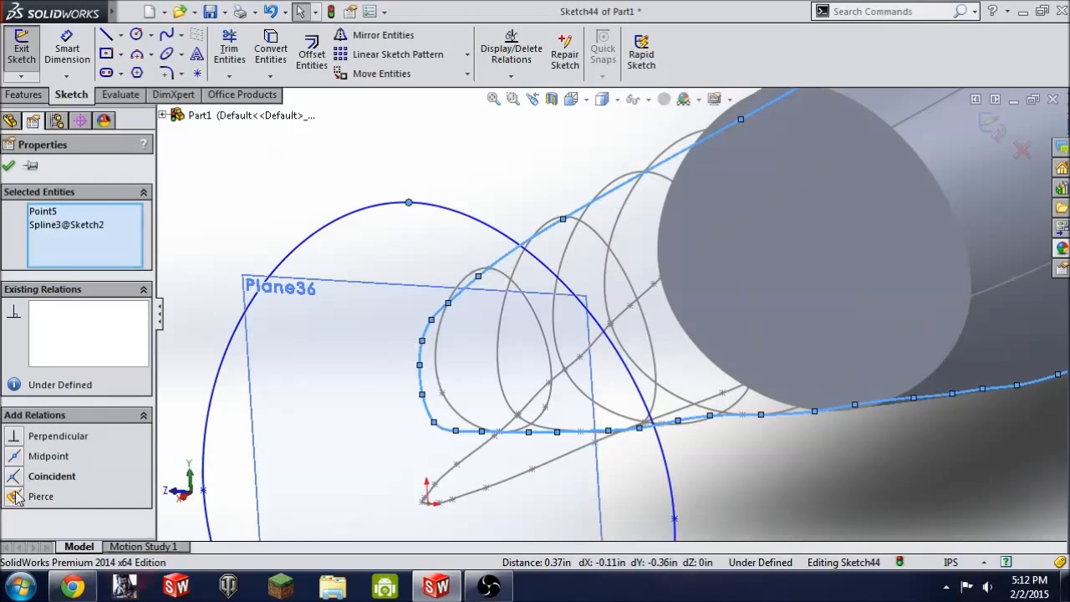
left_click(40, 496)
left_click(8, 166)
scroll(468, 435, "up", 3)
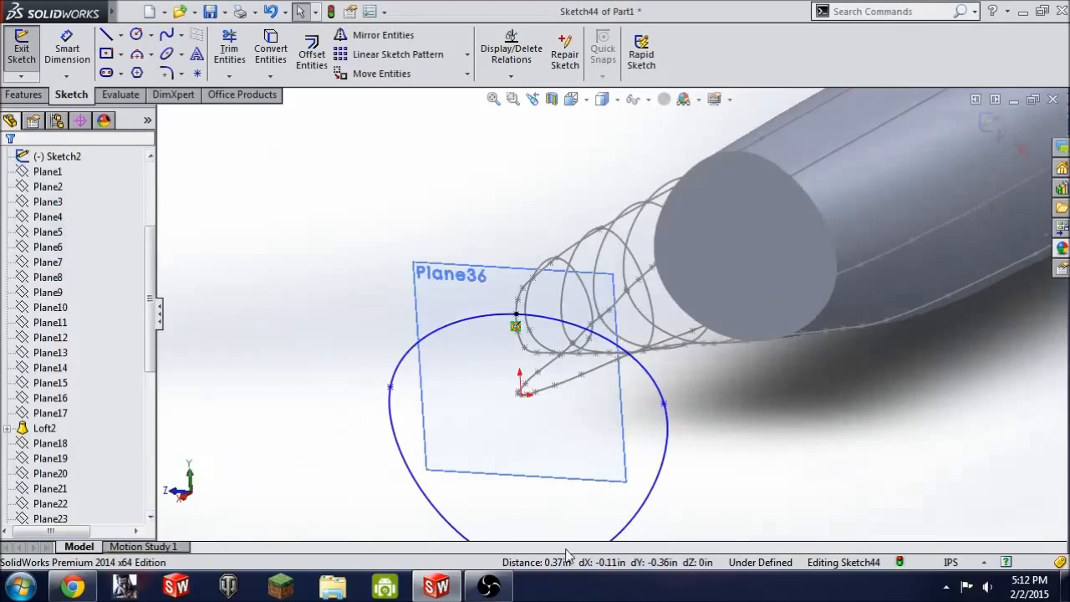
Step: Add a Pierce relation between the lower point of the closed spline on Plane36 and the Sketch2 guide curve
left_click(567, 467)
scroll(568, 270, "down", 3)
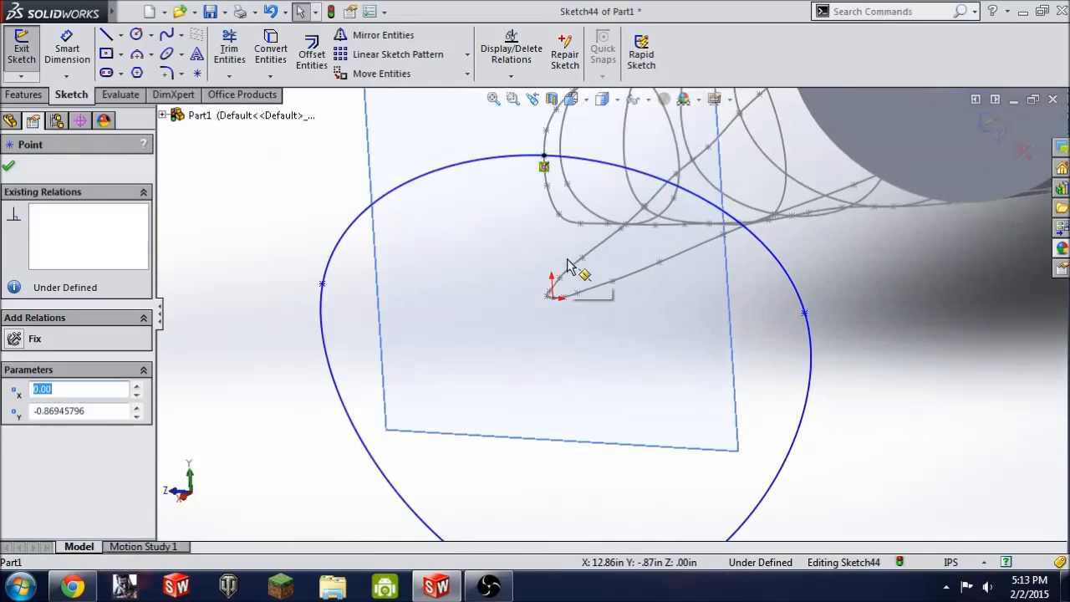
left_click(572, 227, "ctrl")
left_click(38, 496)
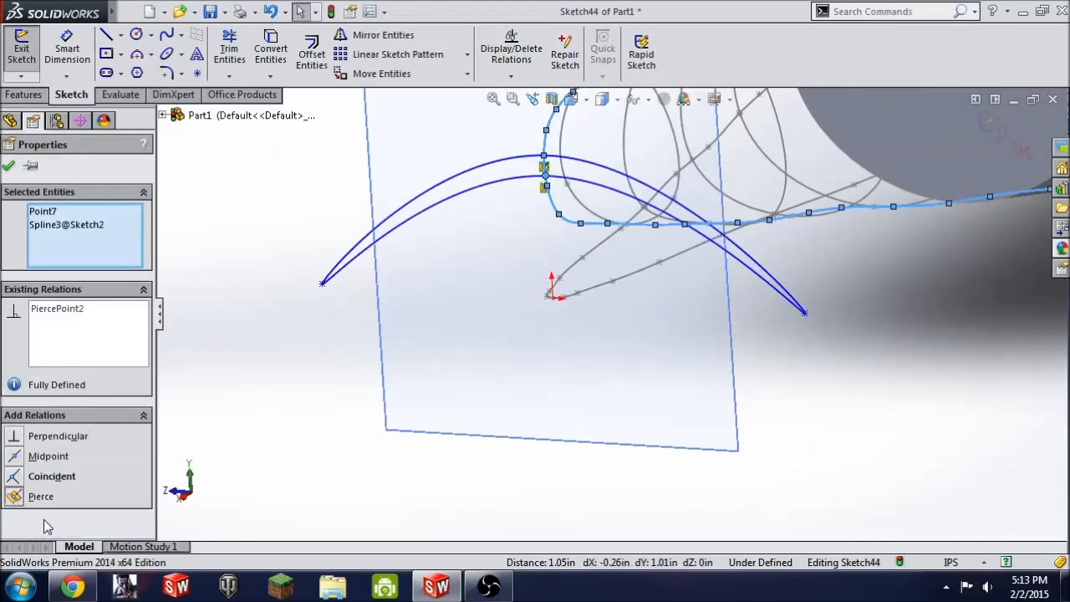
left_click(10, 166)
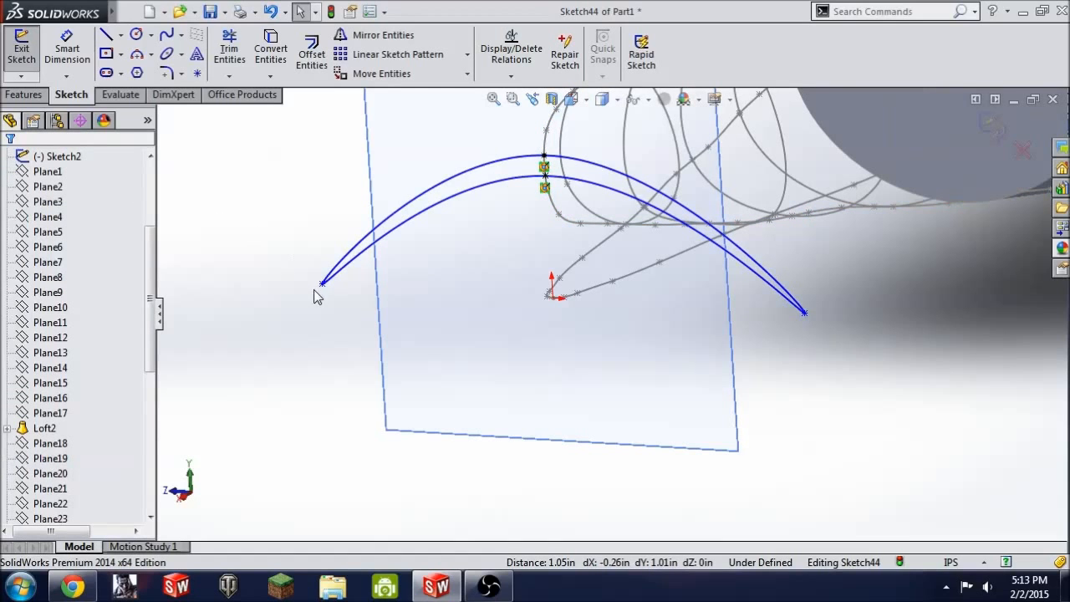
Step: Pull the spline's two side points inward to about 0.03 in from the guide curve, forming a small rounded loop
left_click_drag(323, 286, 533, 169)
left_click_drag(806, 315, 558, 173)
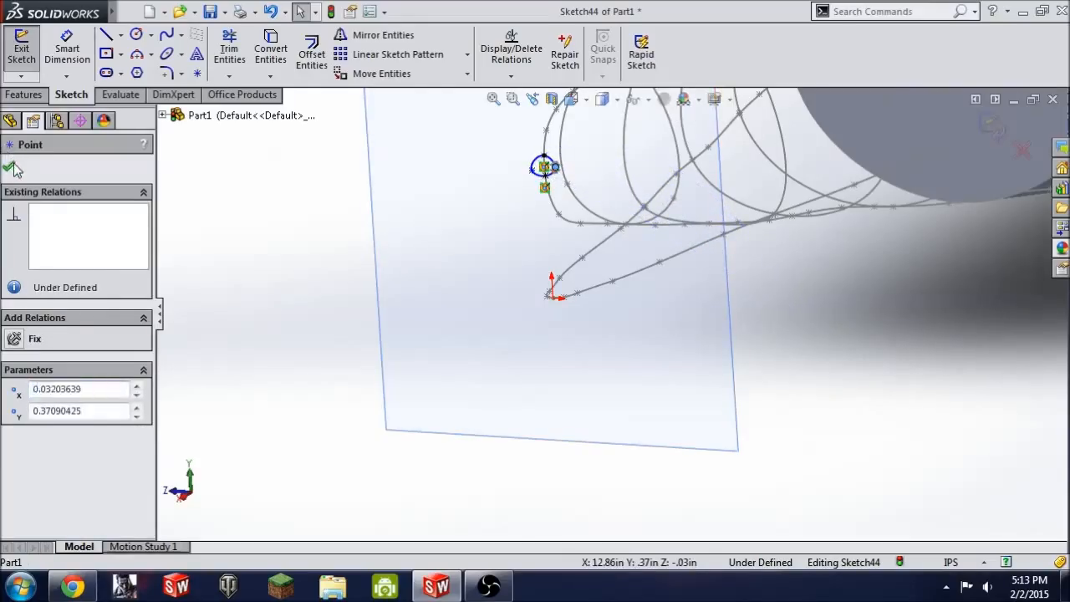
left_click(15, 169)
scroll(527, 207, "down", 4)
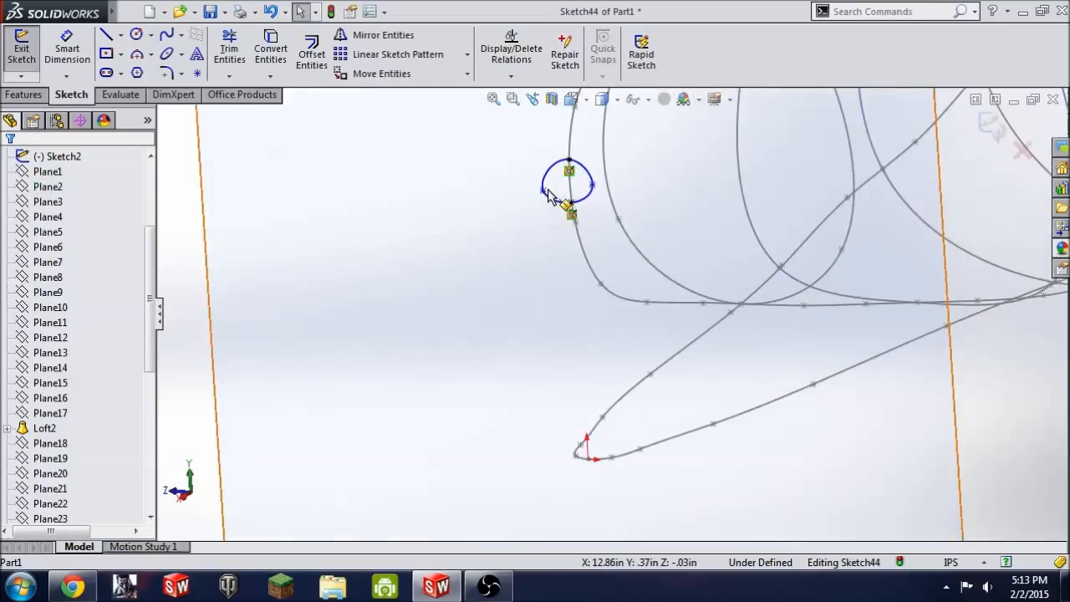
left_click_drag(543, 191, 548, 182)
left_click(9, 166)
Step: Exit the sketch on Plane36 and hide the plane
scroll(368, 306, "up", 8)
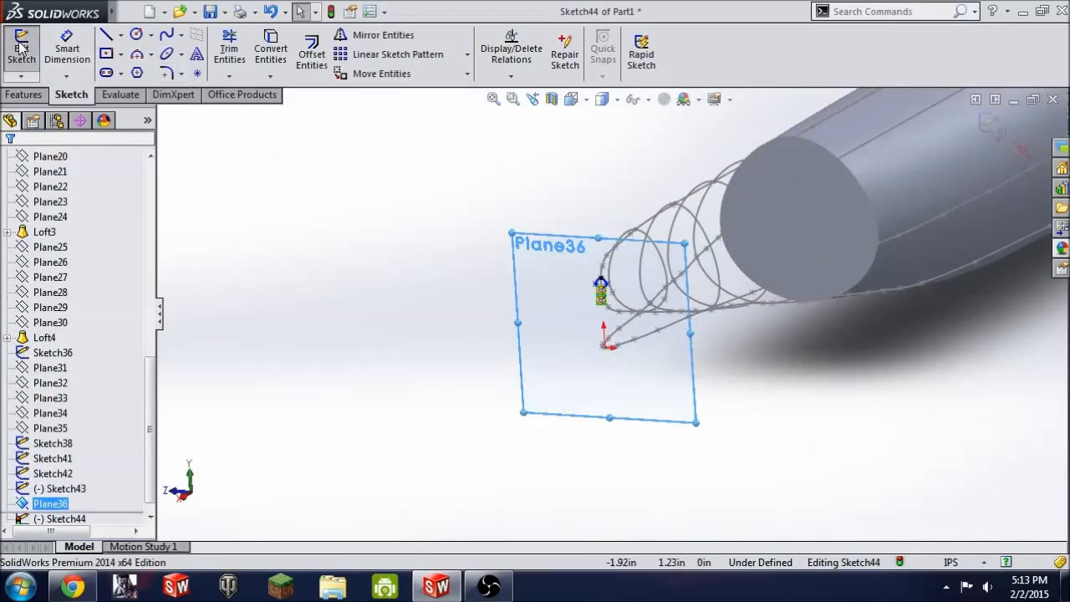
left_click(21, 49)
right_click(540, 281)
left_click(573, 245)
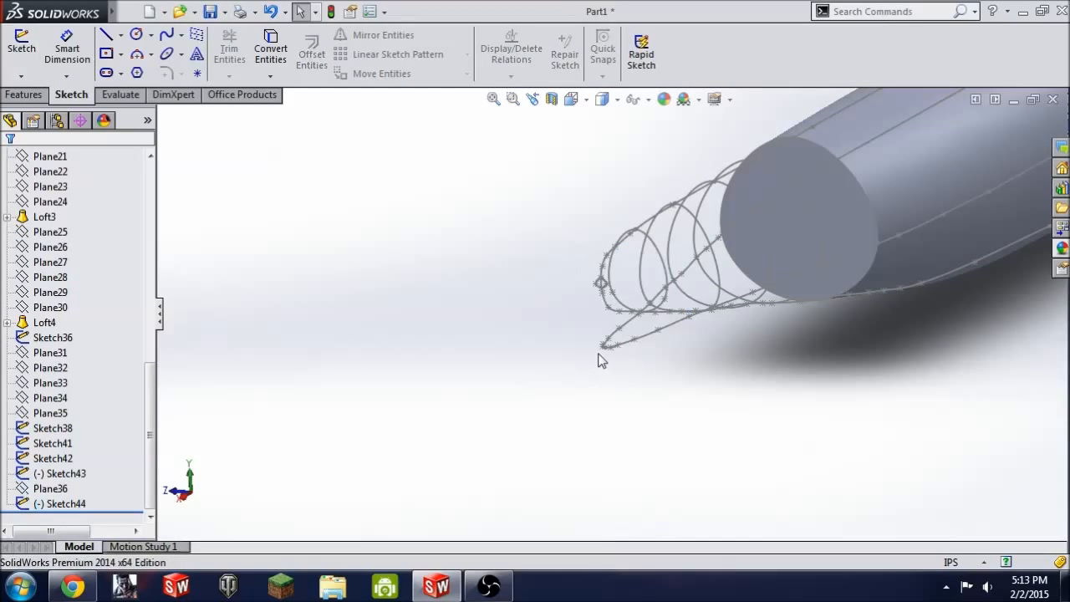
Step: Start a loft with profiles Sketch36, Sketch38, Sketch41, Sketch42, Sketch43 and Sketch44, in order toward the tail tip
mouse_move(743, 334)
middle_mouse_down()
mouse_move(710, 325)
mouse_move(690, 354)
middle_mouse_up()
scroll(577, 282, "down", 3)
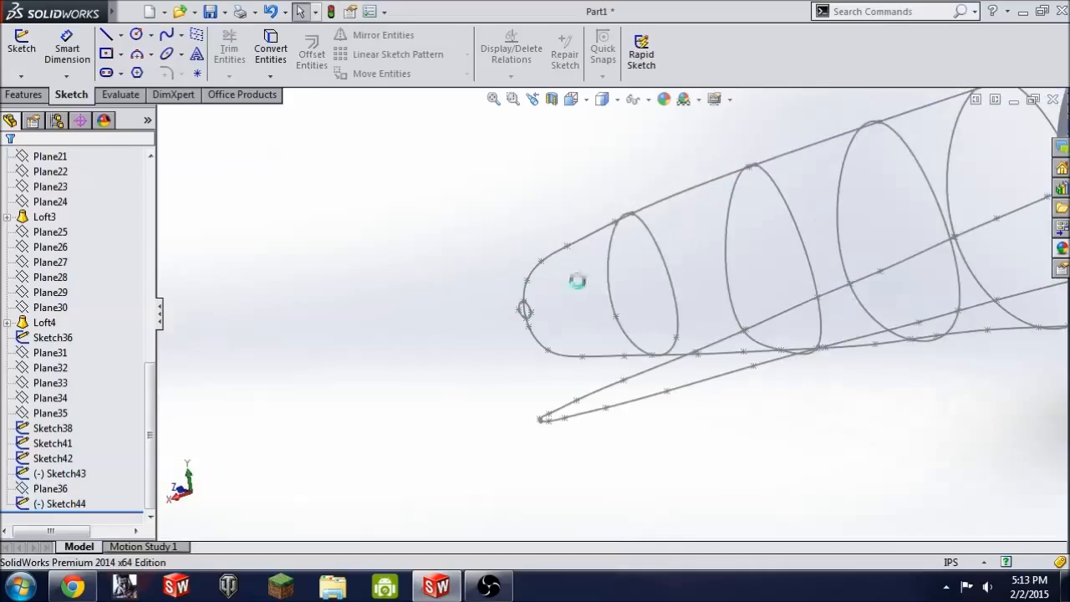
left_click(23, 95)
left_click(165, 53)
scroll(897, 238, "up", 2)
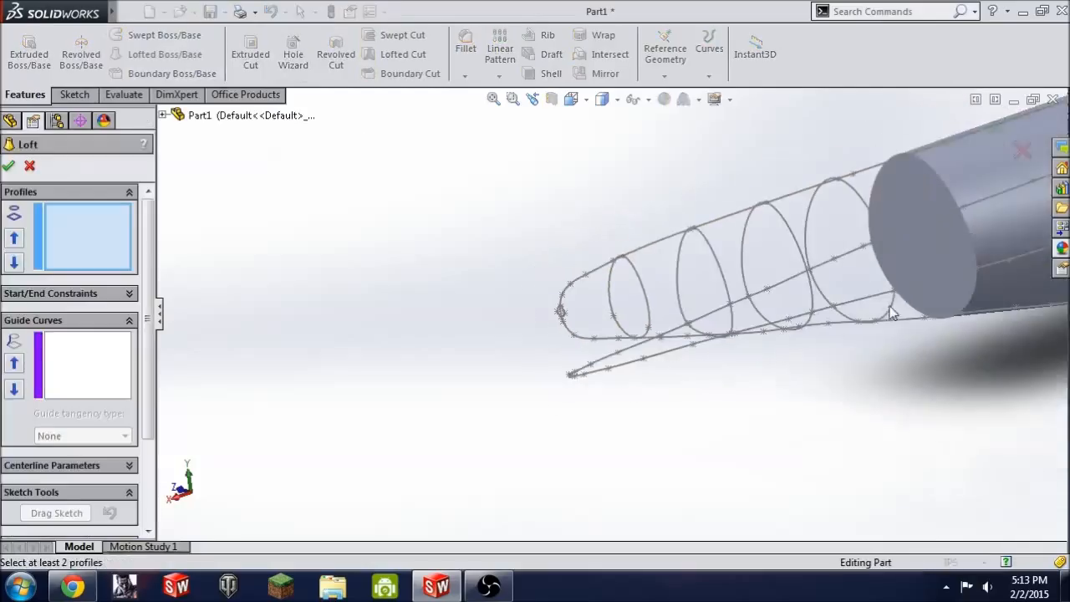
left_click(970, 166)
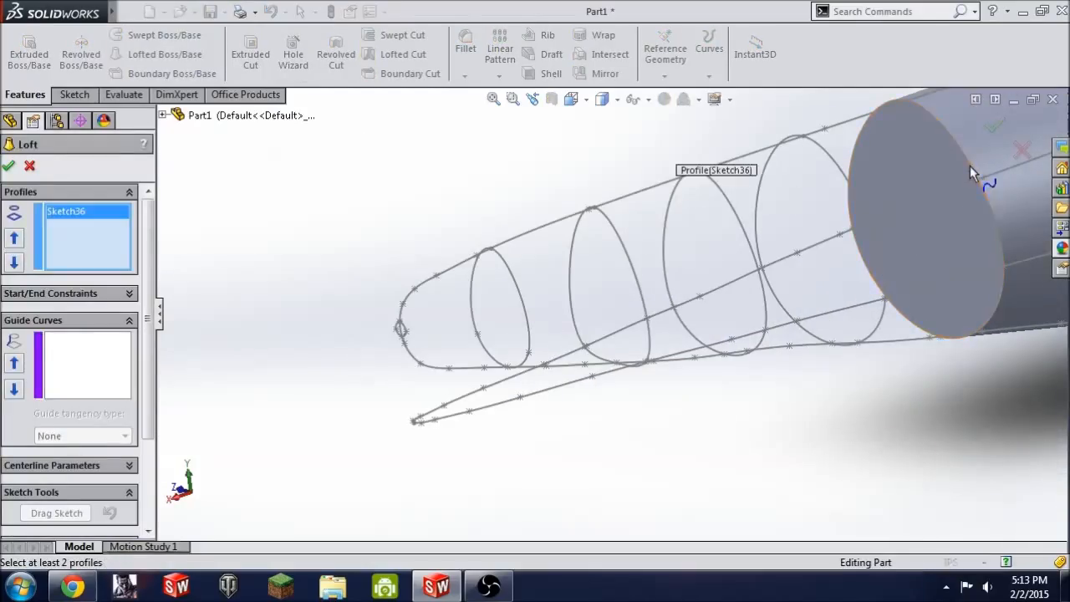
left_click(831, 158)
left_click(724, 194)
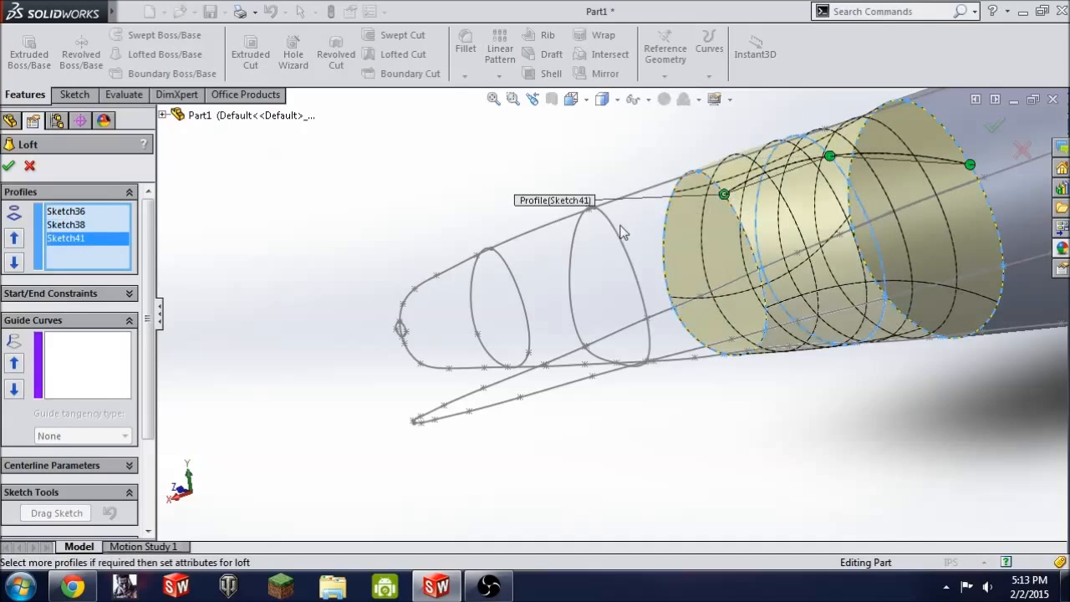
left_click(612, 231)
left_click(511, 272)
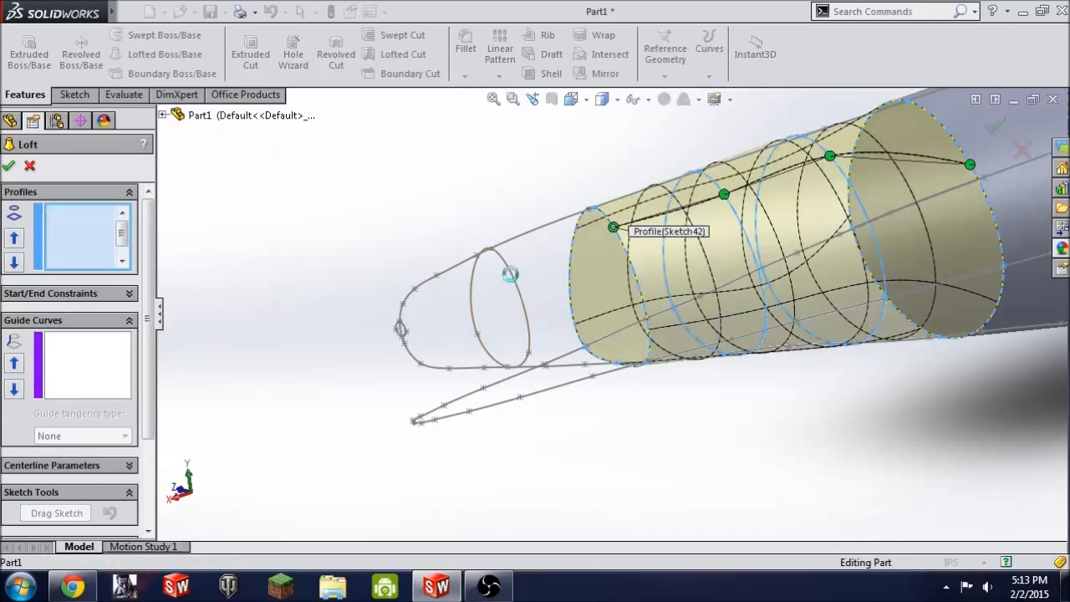
scroll(432, 328, "down", 3)
left_click(423, 315)
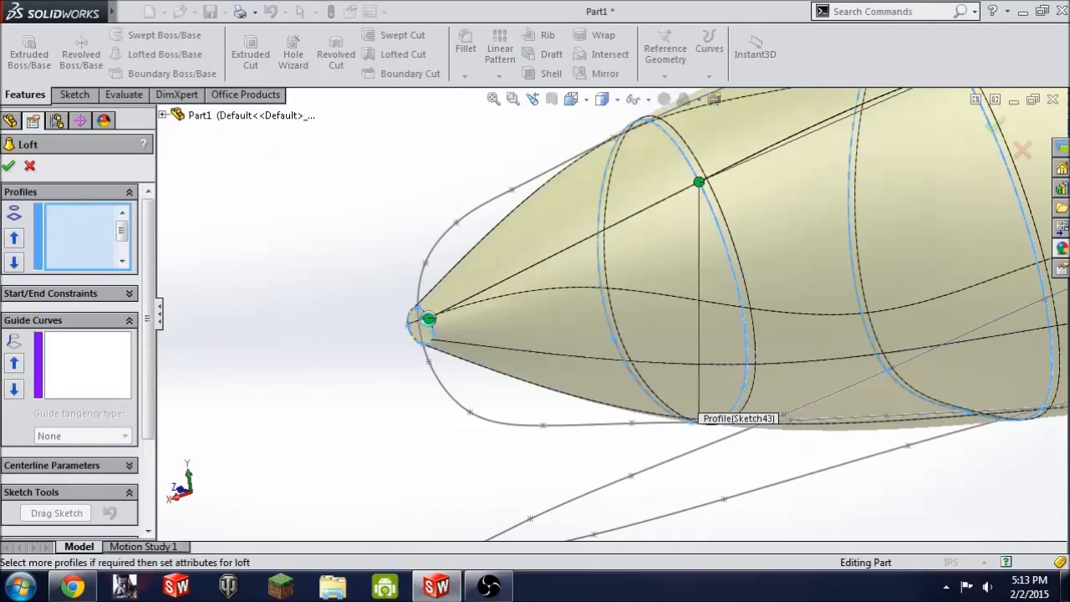
Step: Try Sketch2 and Sketch1 as guide curves for the tail loft, then cancel the loft
left_click(57, 389)
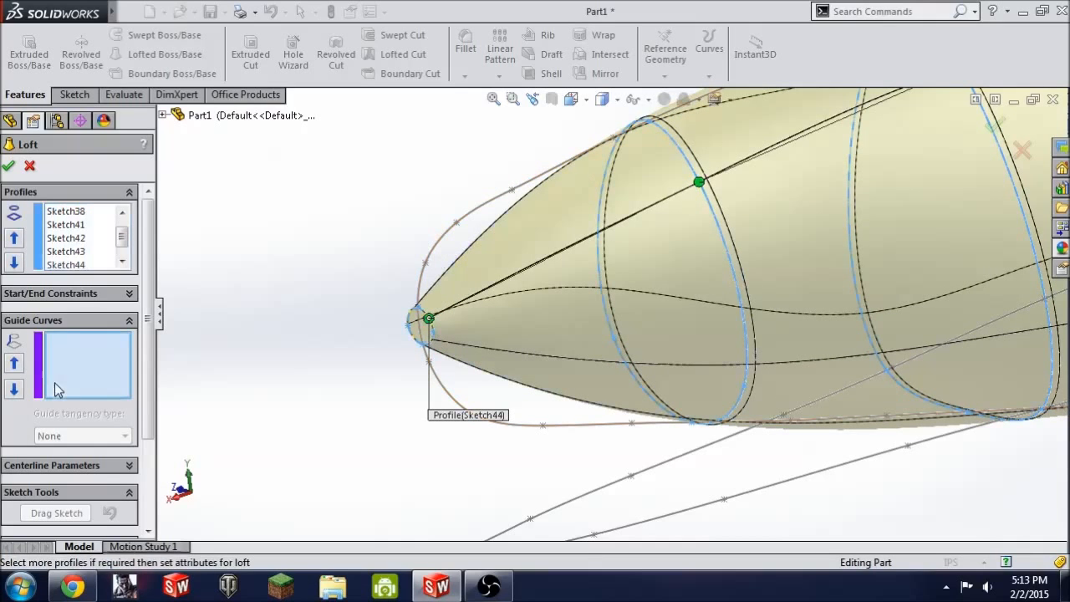
left_click(480, 208)
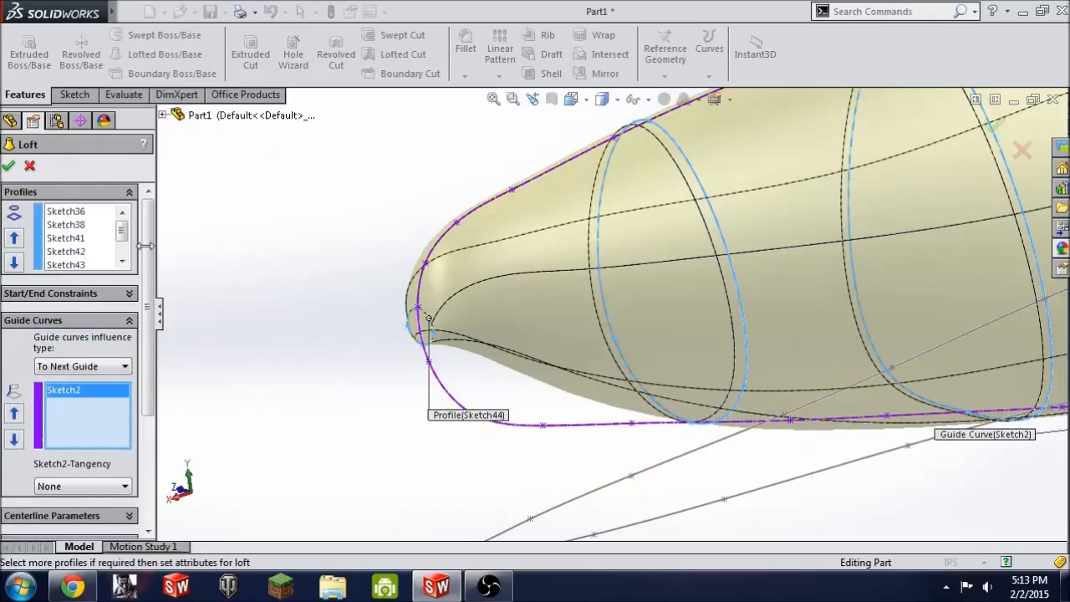
left_click(741, 494)
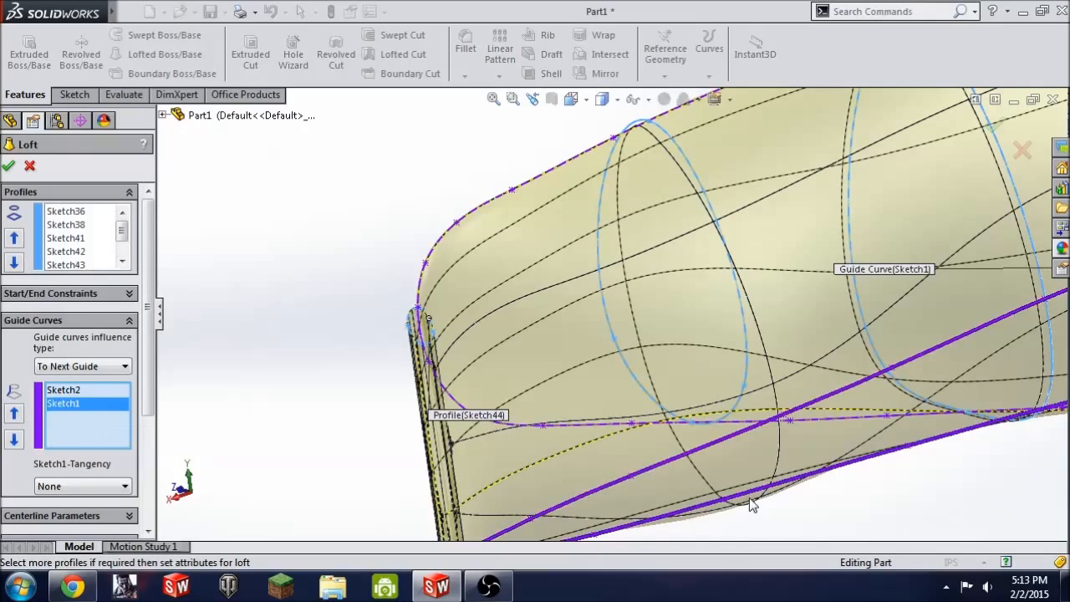
key("Escape")
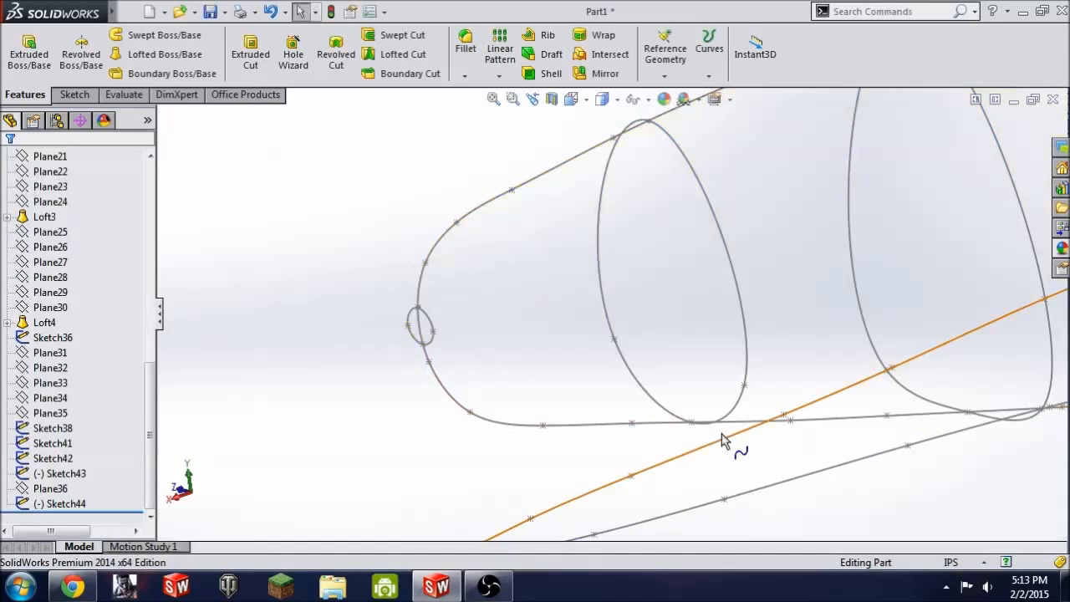
left_click(164, 53)
scroll(785, 265, "up", 2)
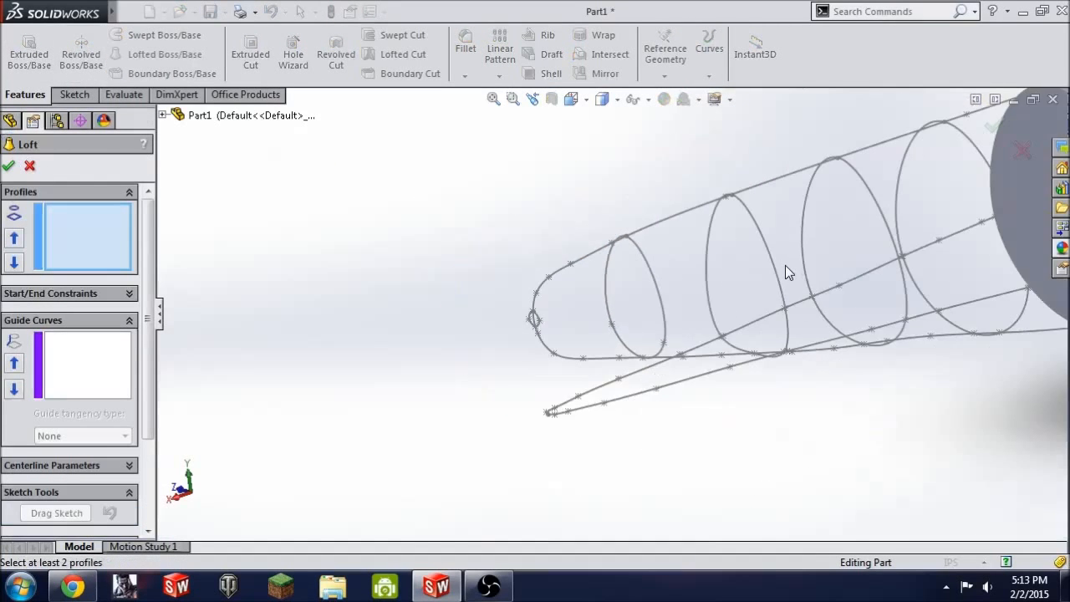
scroll(785, 265, "down", 4)
key("Escape")
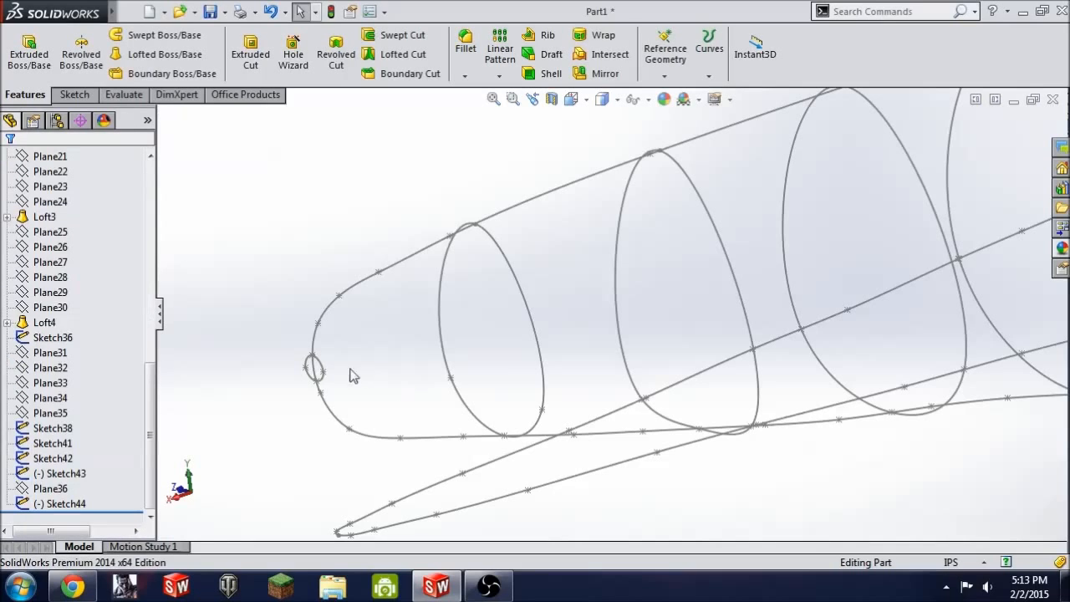
Step: Reopen Sketch44 and widen its small closed spline by moving both side points outward
right_click(323, 386)
left_click(334, 297)
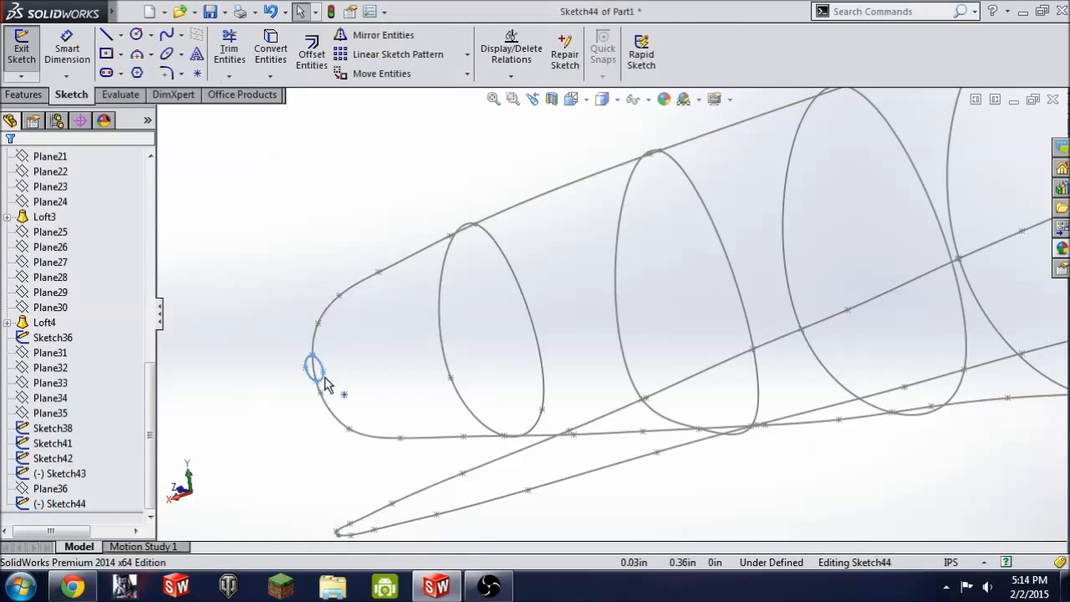
left_click(316, 383)
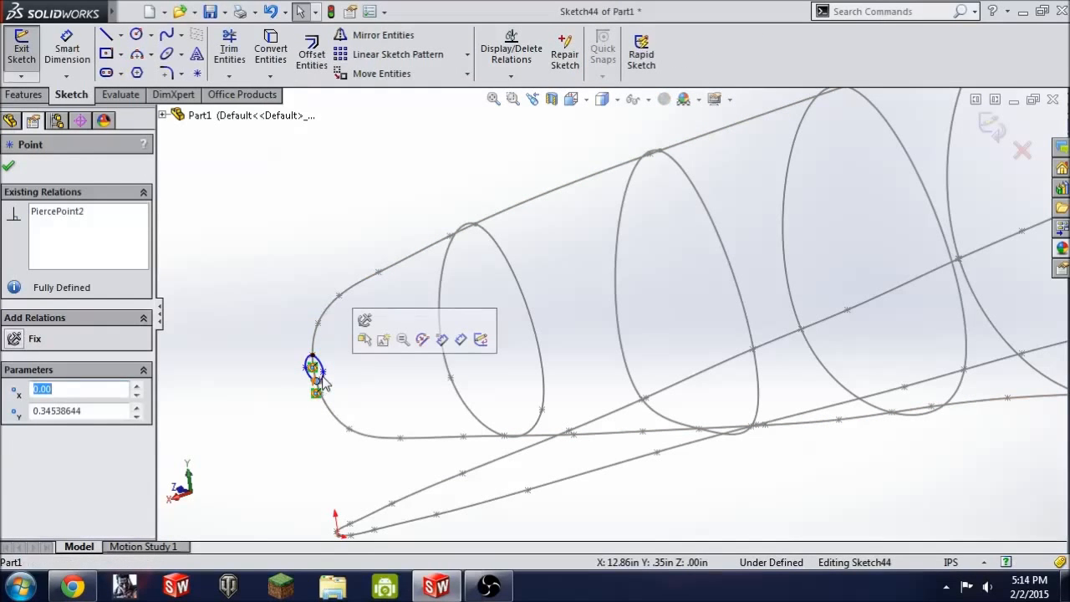
left_click_drag(322, 374, 319, 384)
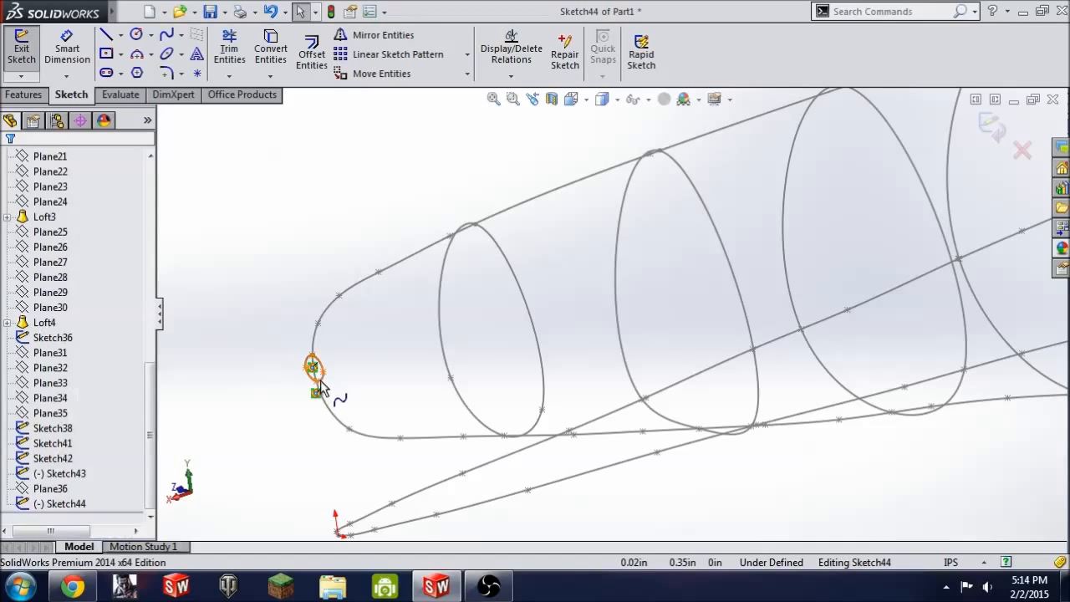
left_click(323, 383)
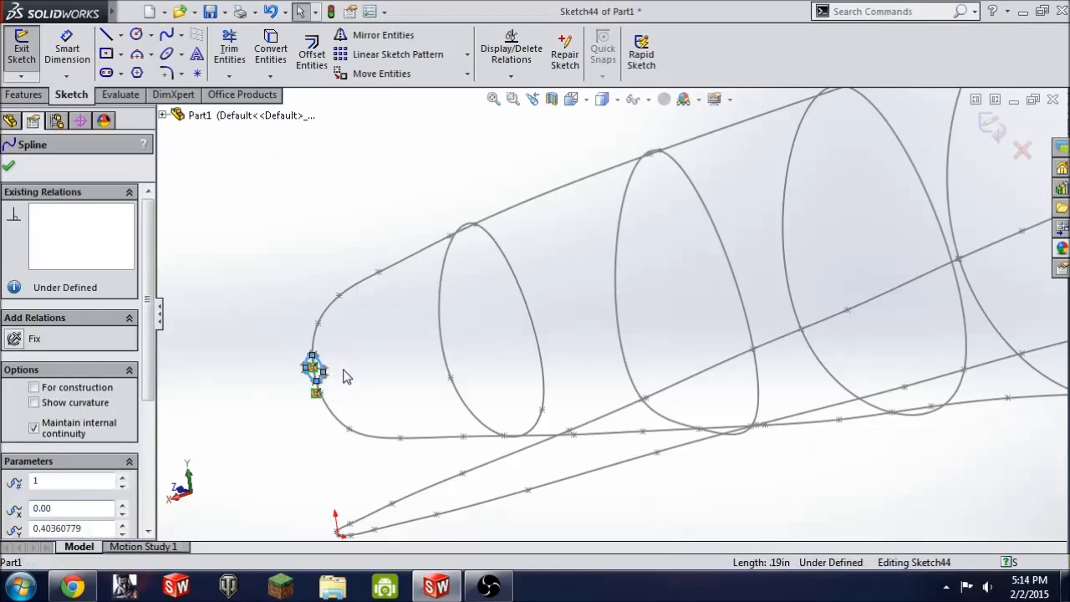
middle_click_drag(344, 372, 702, 320)
left_click(494, 101)
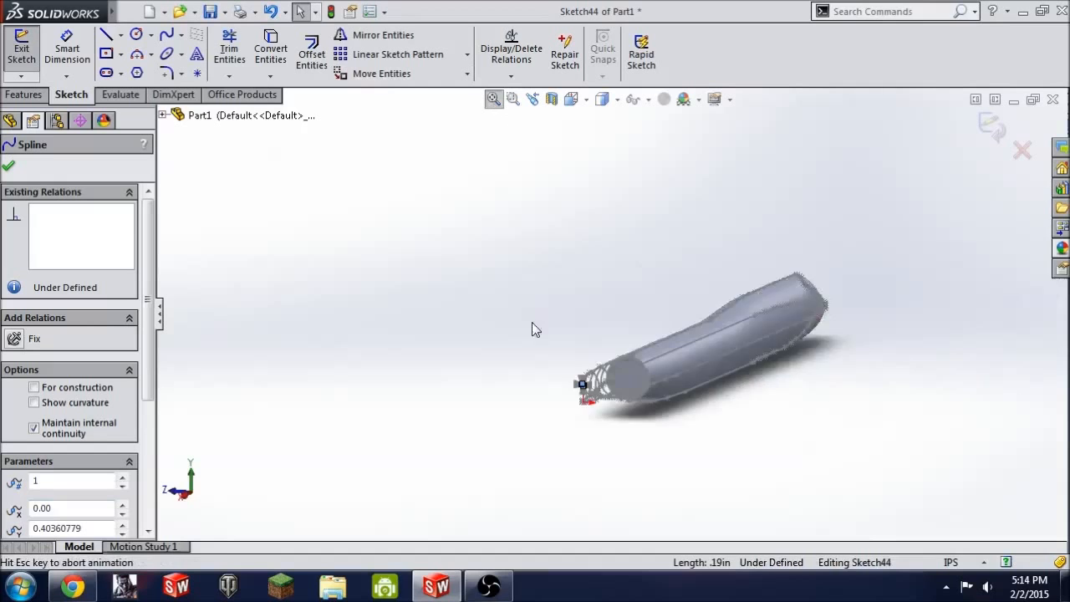
scroll(535, 377, "down", 5)
scroll(528, 366, "down", 4)
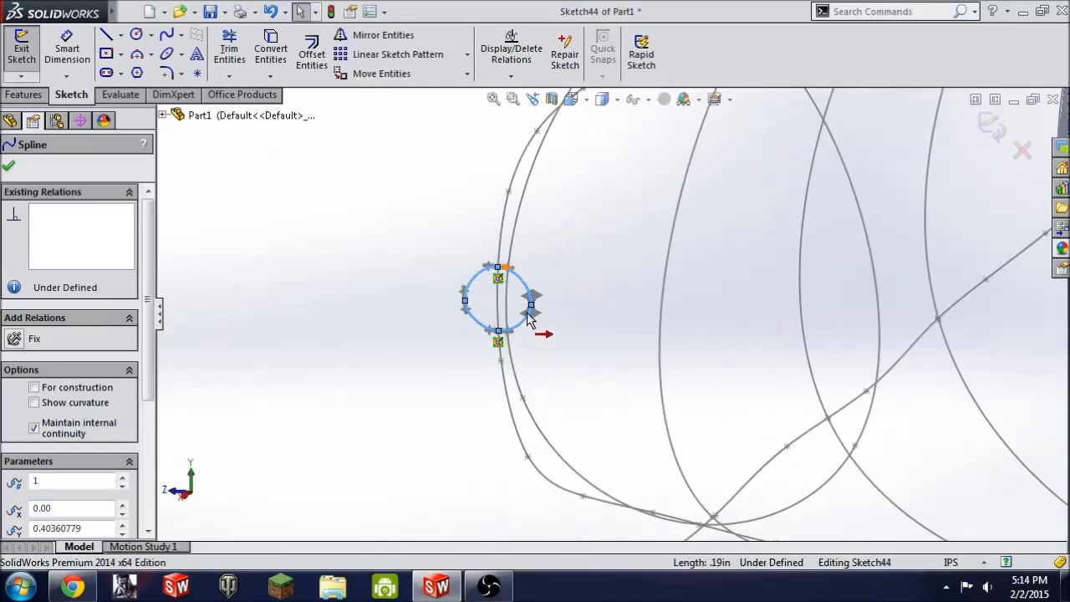
left_click_drag(552, 311, 572, 311)
left_click_drag(436, 306, 416, 305)
Step: Delete the Pierce relation on the spline's lower point, move the point down to about 0.32 in above the origin, and exit the sketch
left_click_drag(494, 356, 493, 382)
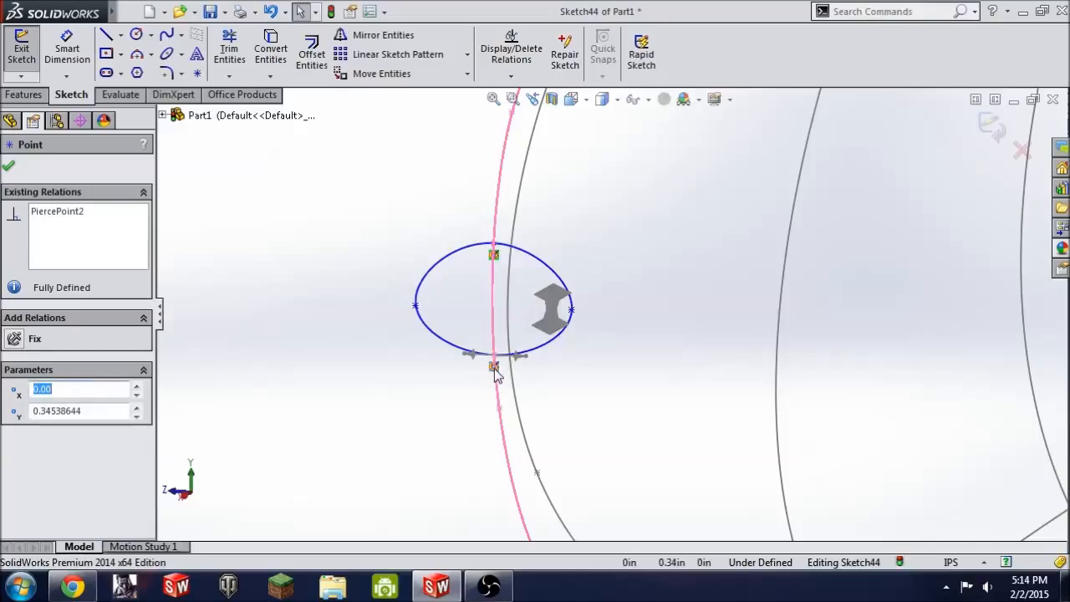
key("Delete")
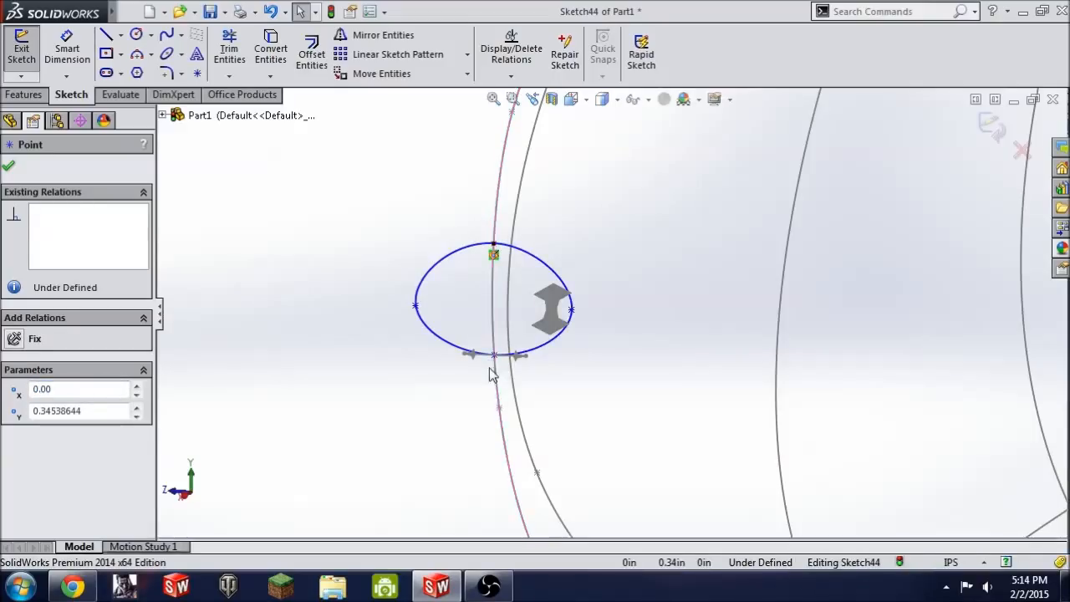
left_click_drag(494, 355, 494, 407)
left_click(6, 170)
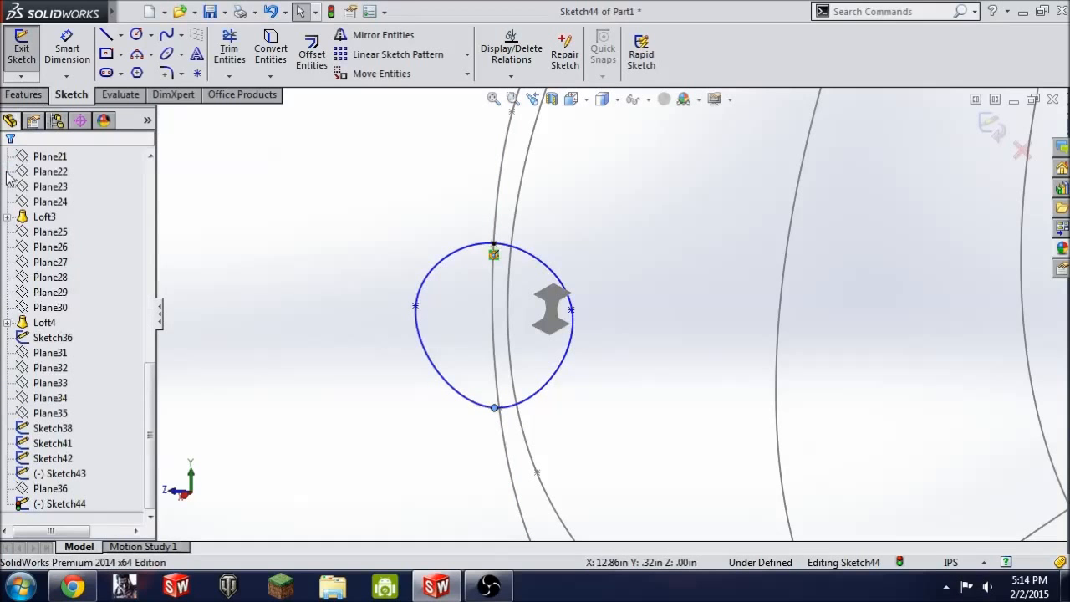
left_click(26, 52)
scroll(547, 347, "up", 7)
mouse_move(547, 346)
middle_mouse_down()
mouse_move(680, 290)
mouse_move(473, 310)
middle_mouse_up()
scroll(665, 268, "down", 6)
scroll(424, 327, "up", 9)
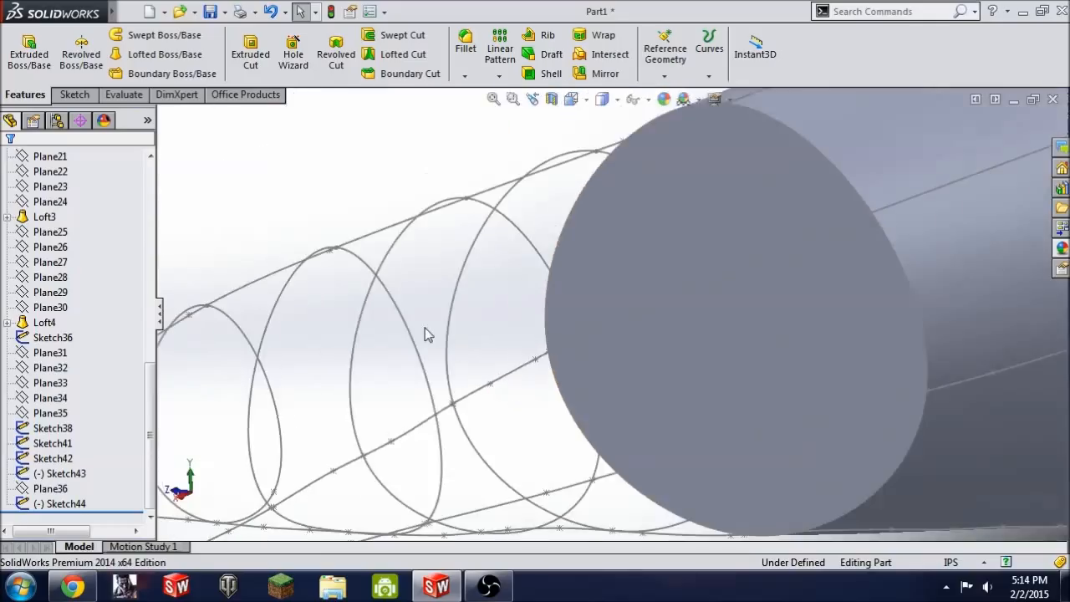
scroll(422, 328, "down", 2)
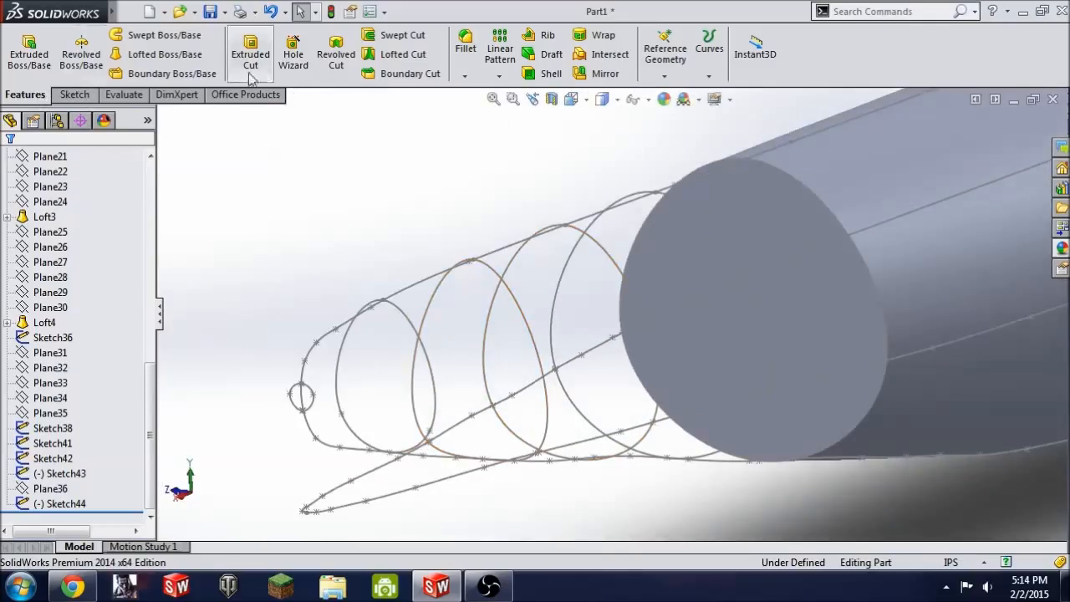
left_click(163, 54)
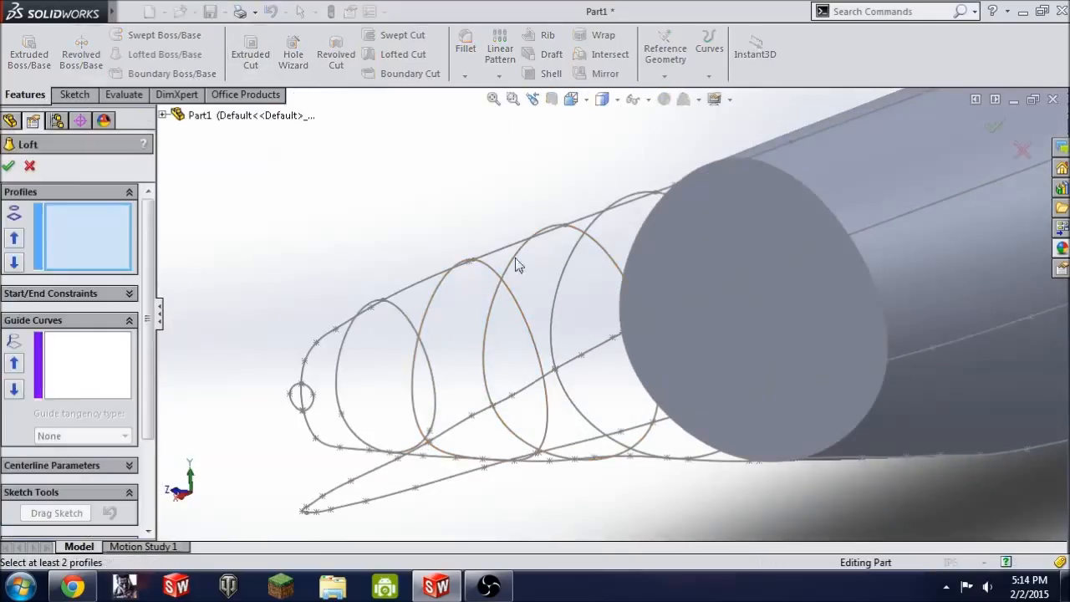
left_click(792, 184)
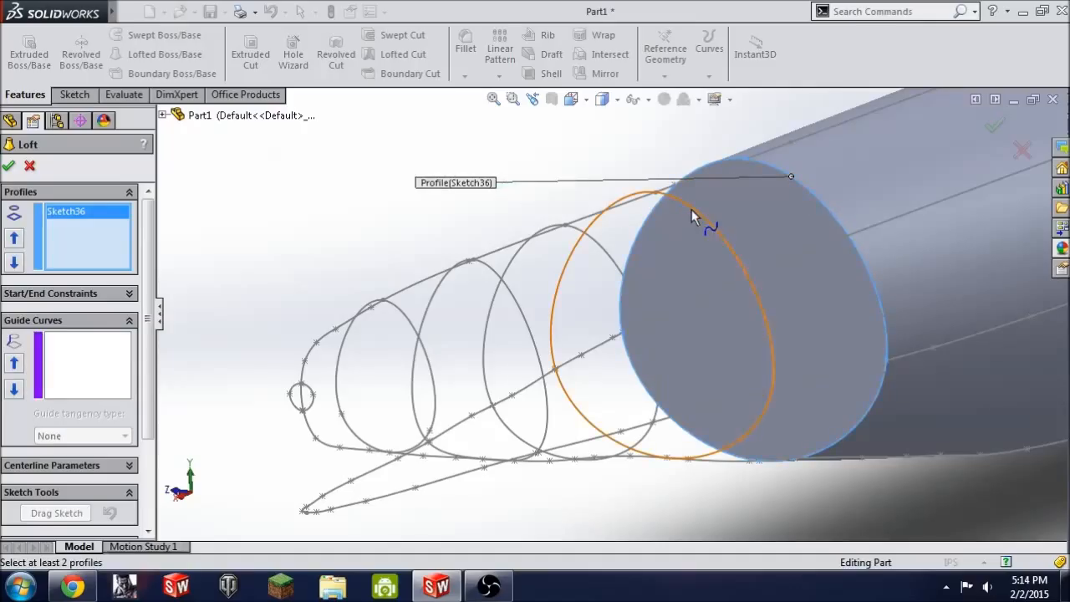
left_click(692, 209)
left_click(590, 240)
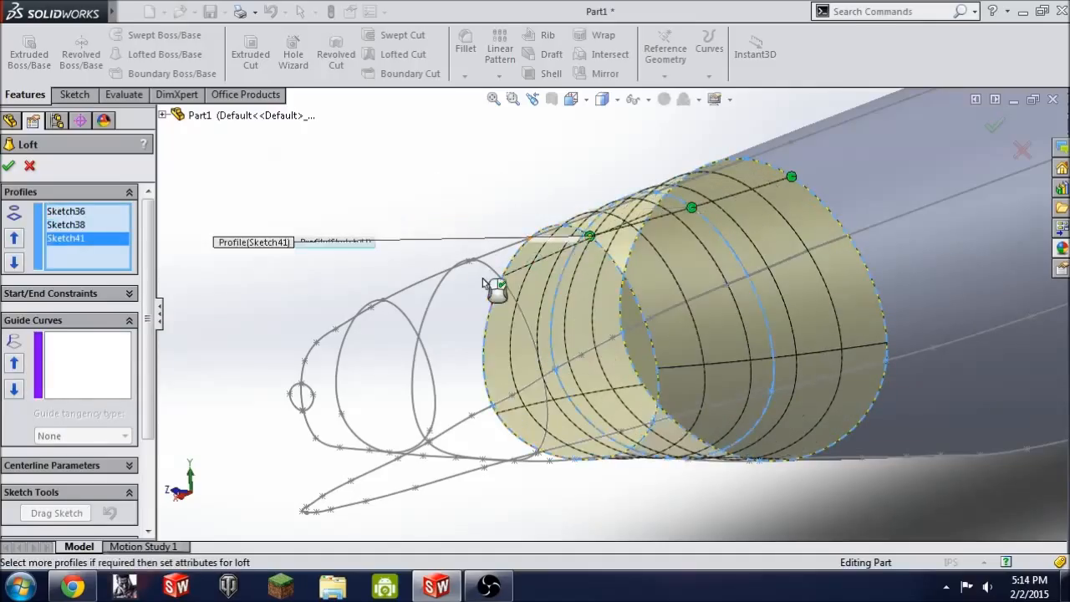
left_click(496, 272)
left_click(406, 319)
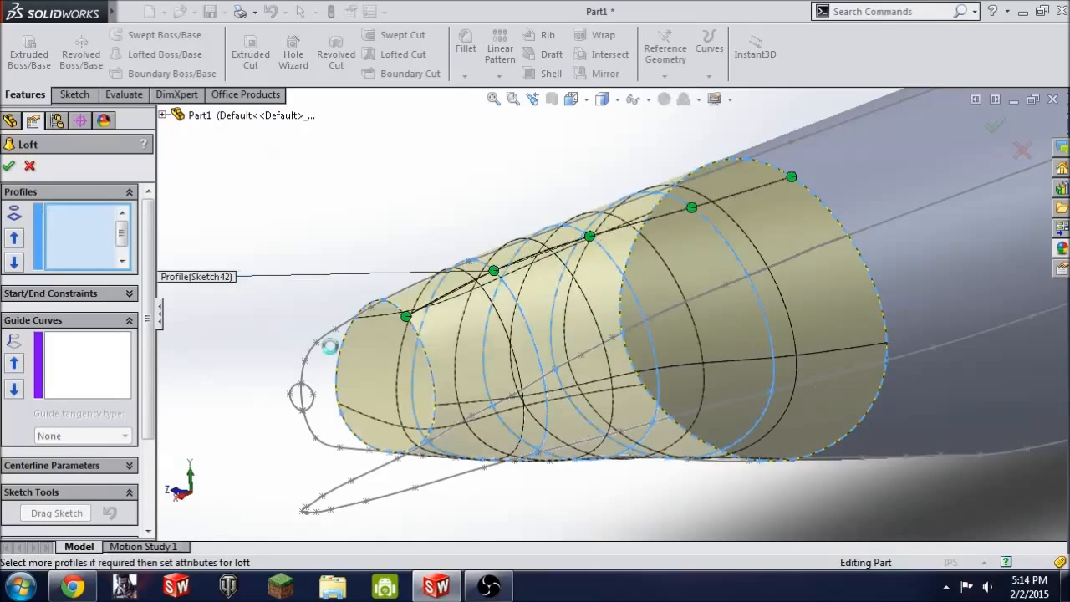
left_click(305, 391)
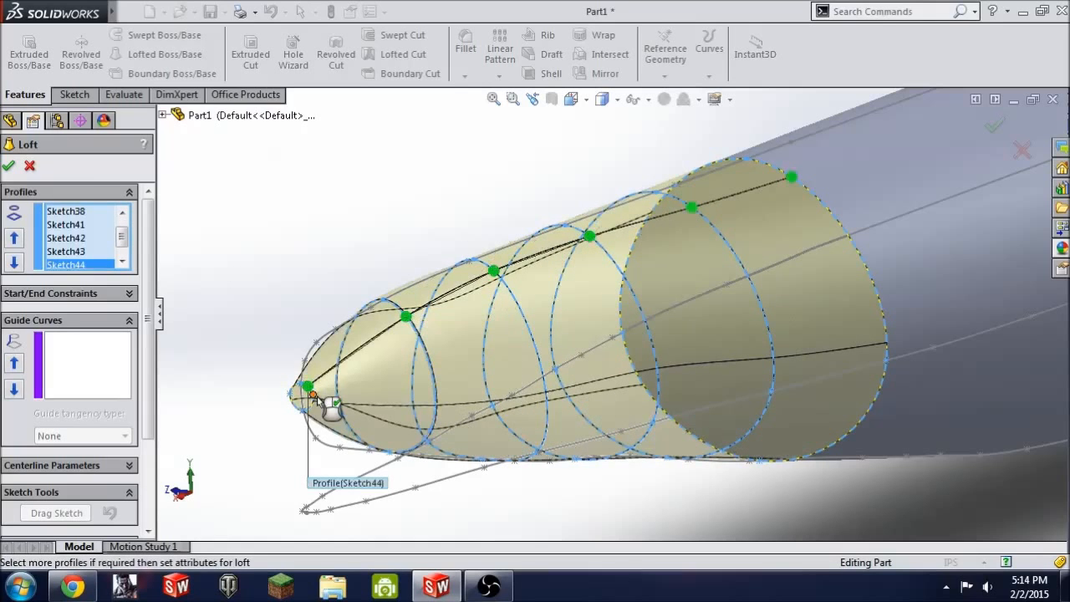
left_click(327, 454)
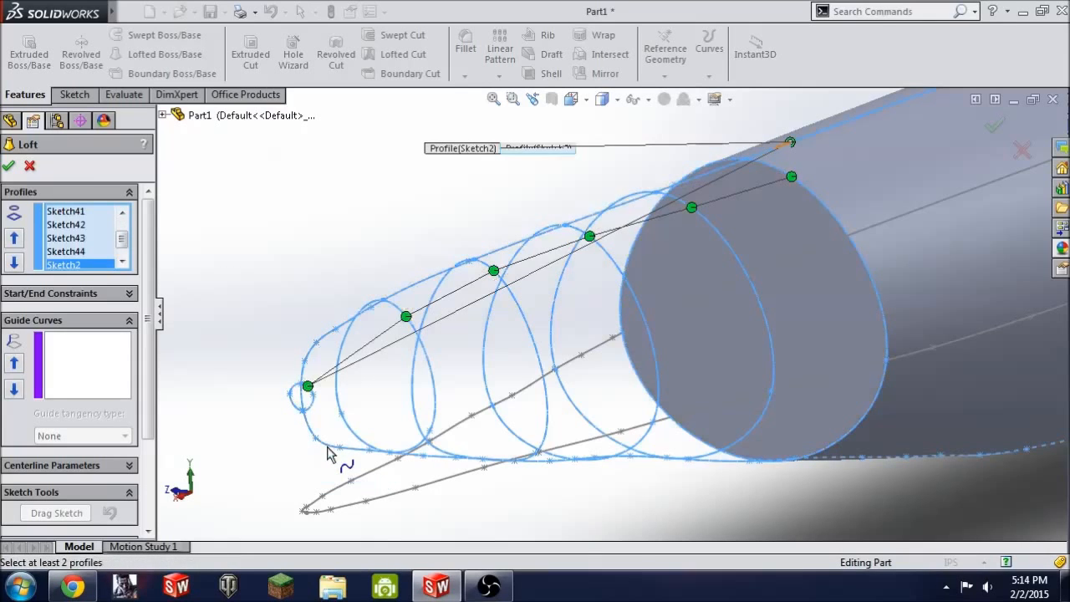
left_click(328, 453)
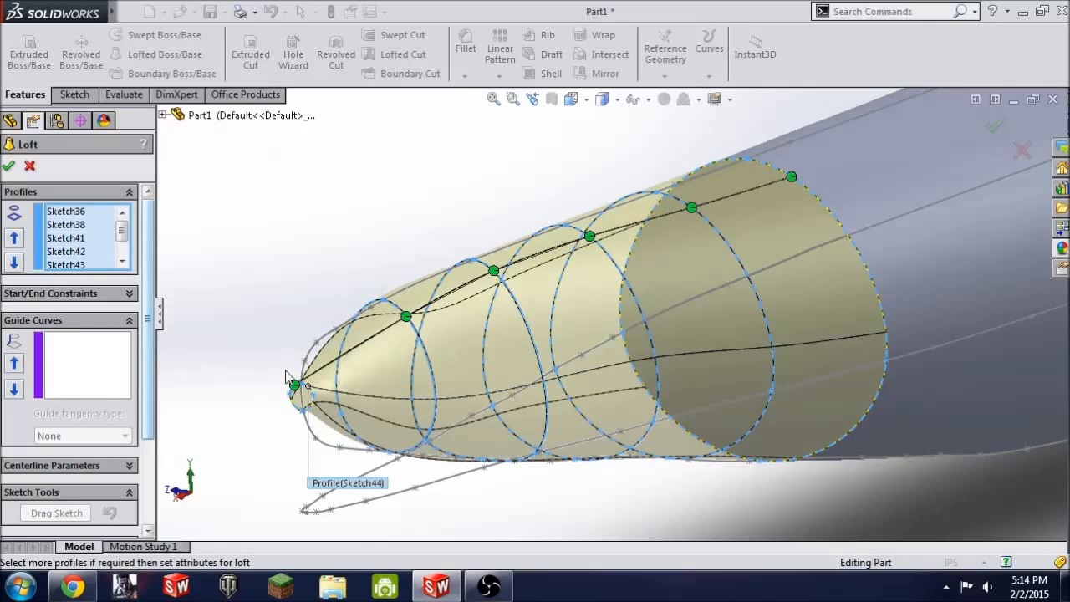
key("Escape")
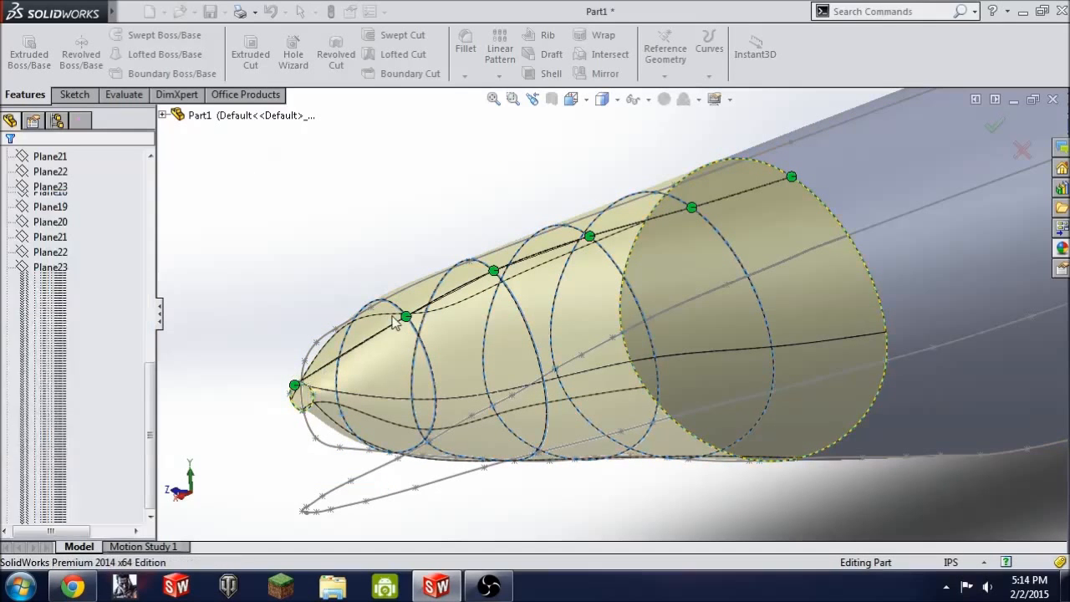
Step: Start a loft with profiles Sketch36, Sketch38, Sketch41, Sketch42, Sketch43 and Sketch44, picked at matching upper points toward the tail tip
left_click(195, 57)
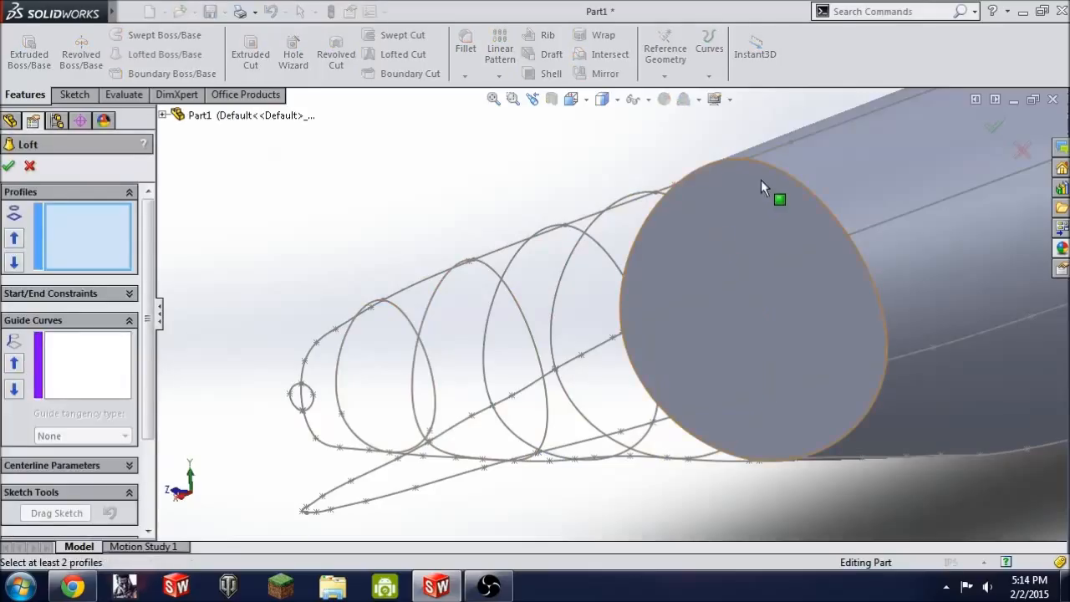
left_click(785, 171)
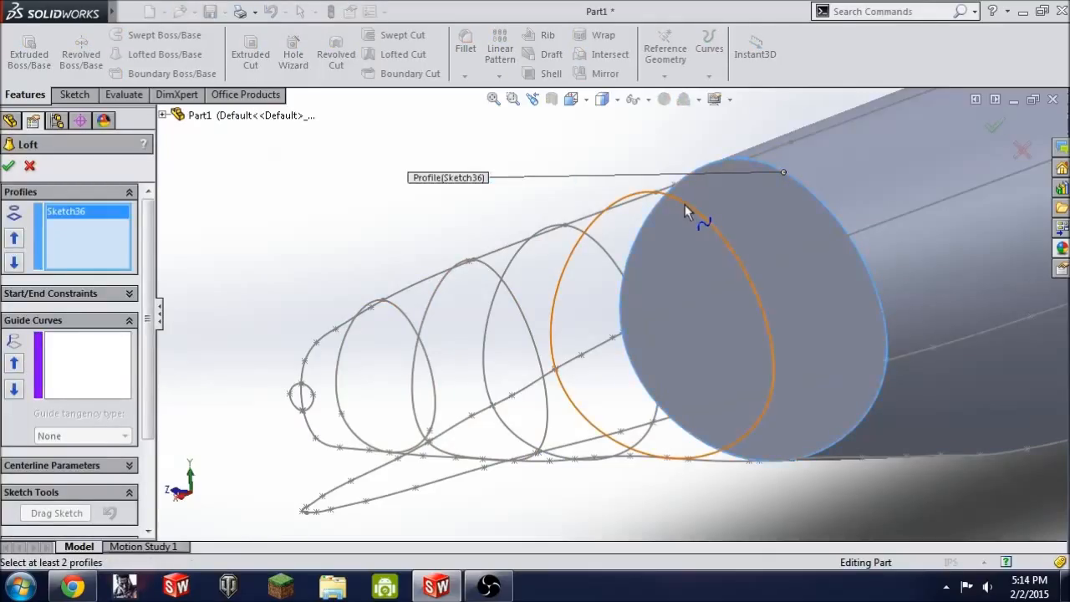
left_click(685, 204)
left_click(580, 230)
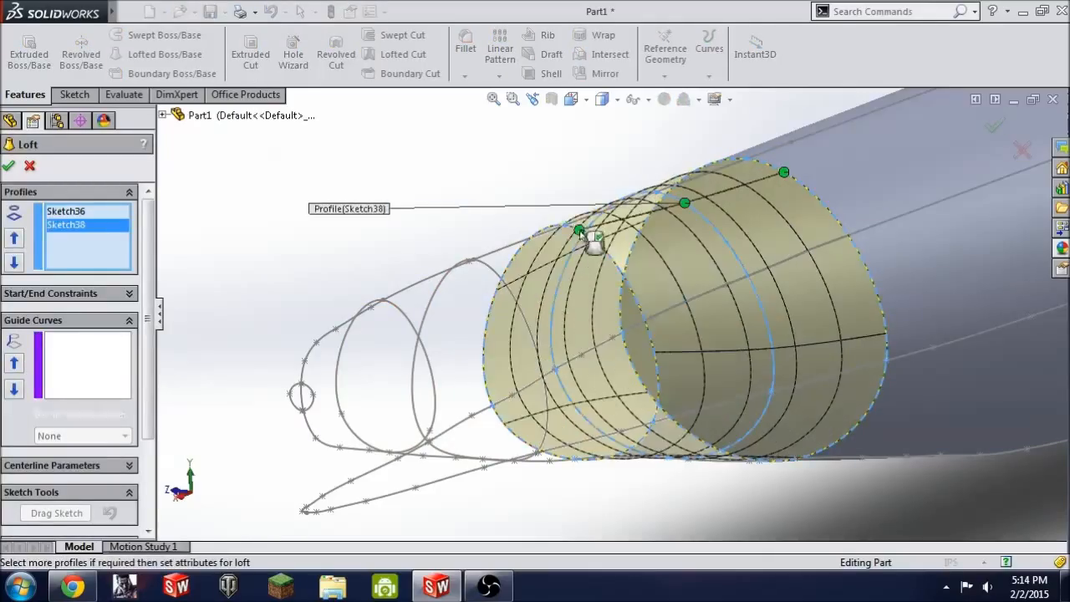
left_click(492, 269)
left_click(402, 311)
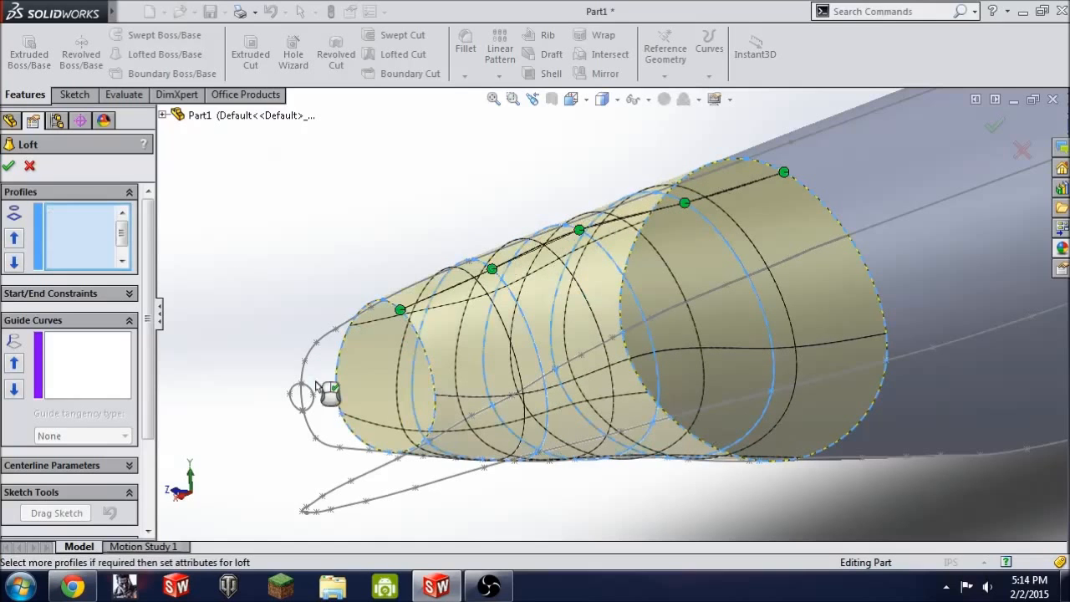
left_click(295, 387)
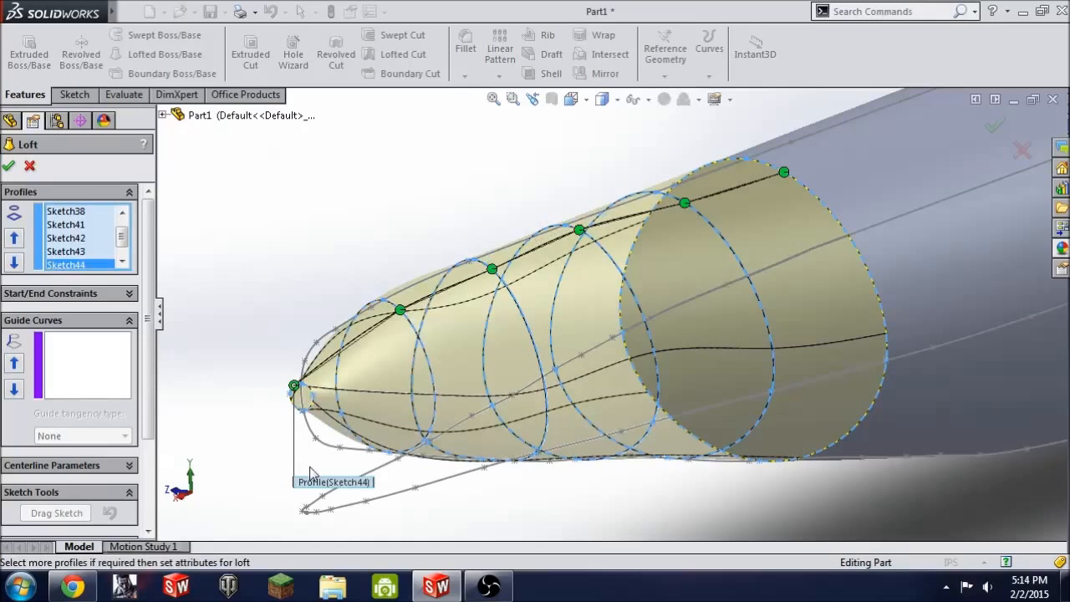
Step: Try Sketch2 as a guide curve, remove it again, and complete the tail loft without guide curves
left_click(90, 372)
left_click(339, 338)
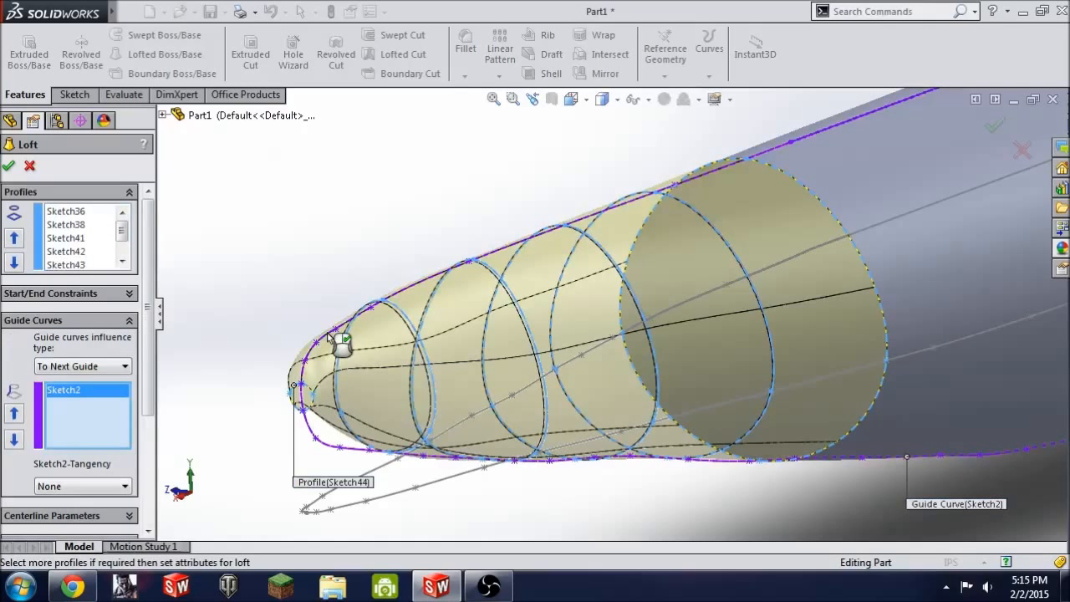
left_click(339, 338)
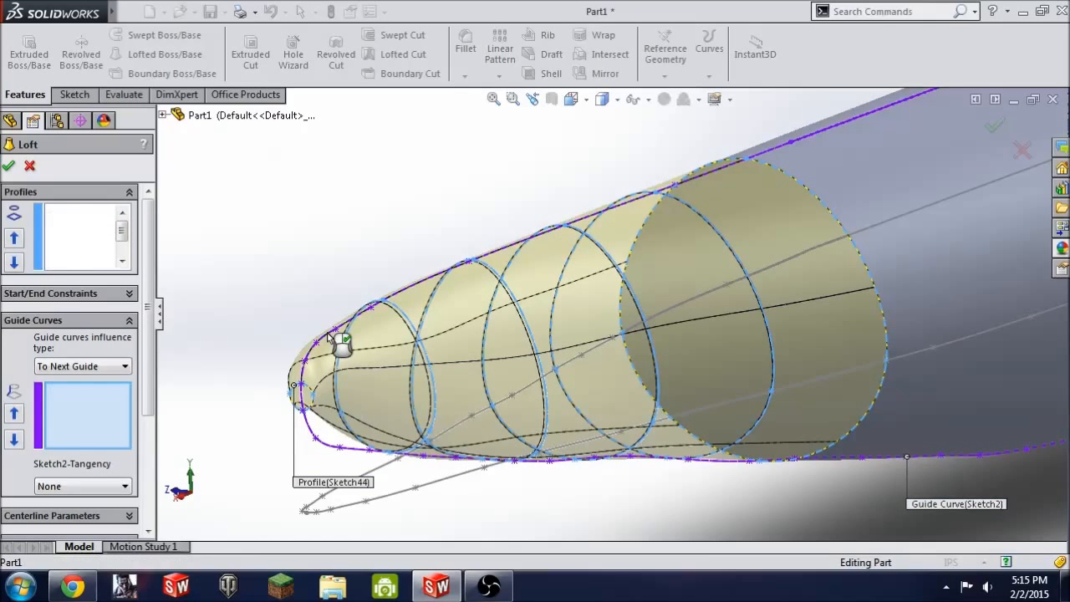
left_click(325, 449)
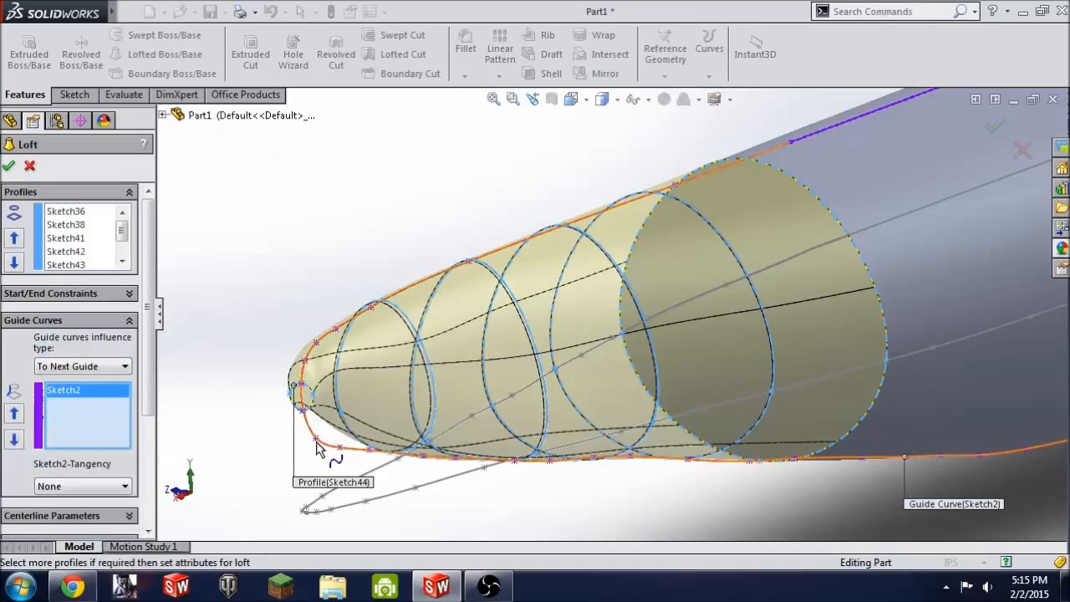
left_click(327, 449)
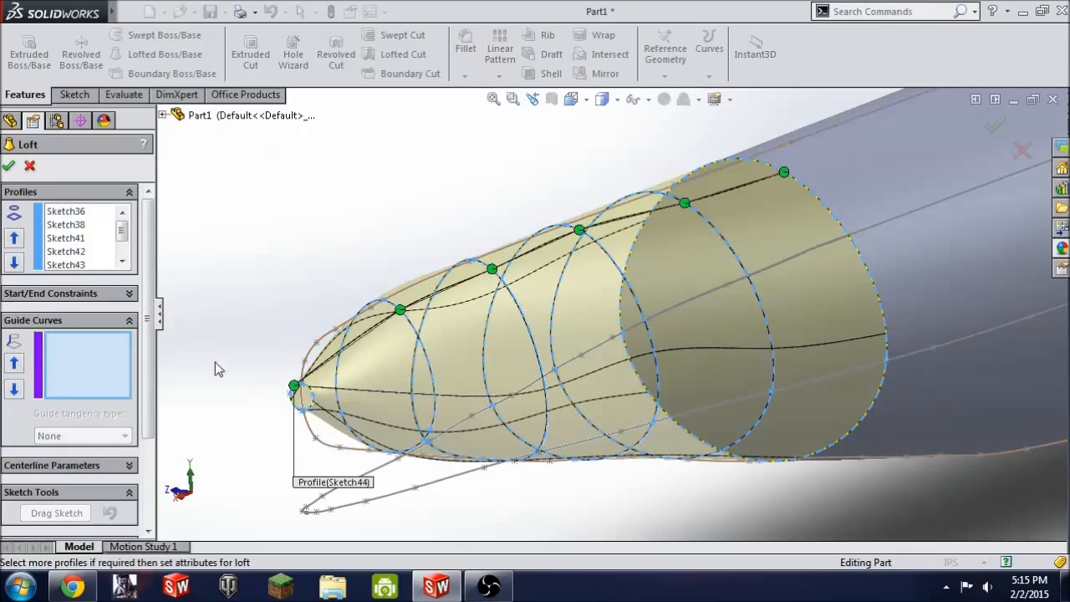
left_click(10, 167)
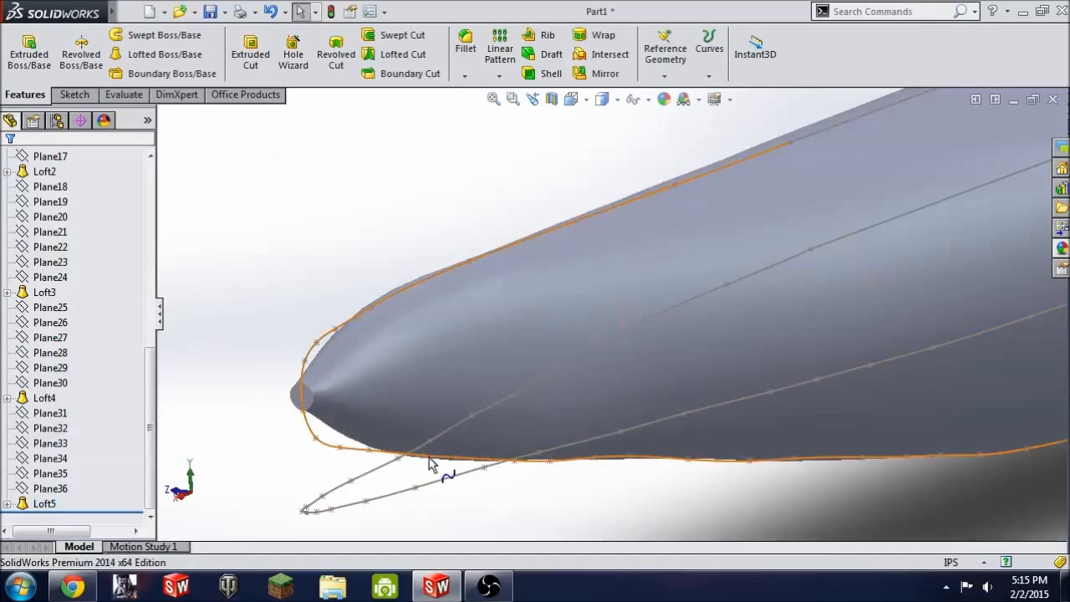
Step: Hide the guide curve sketches Sketch1 and Sketch2 around the lofted body
middle_click_drag(429, 457, 567, 345)
scroll(560, 429, "up", 5)
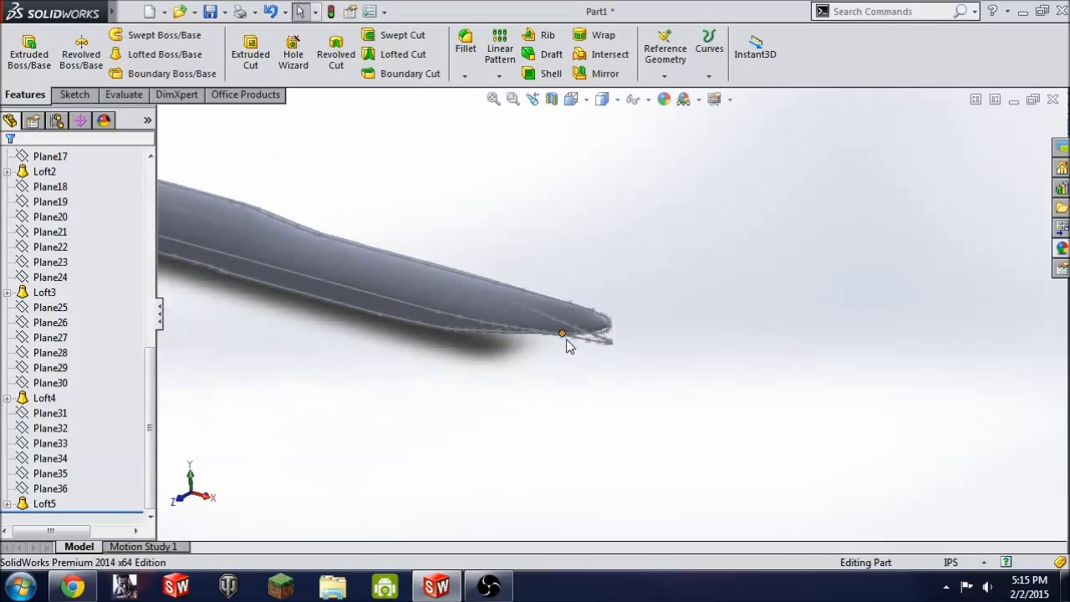
scroll(585, 343, "up", 3)
scroll(478, 371, "down", 4)
scroll(449, 279, "down", 3)
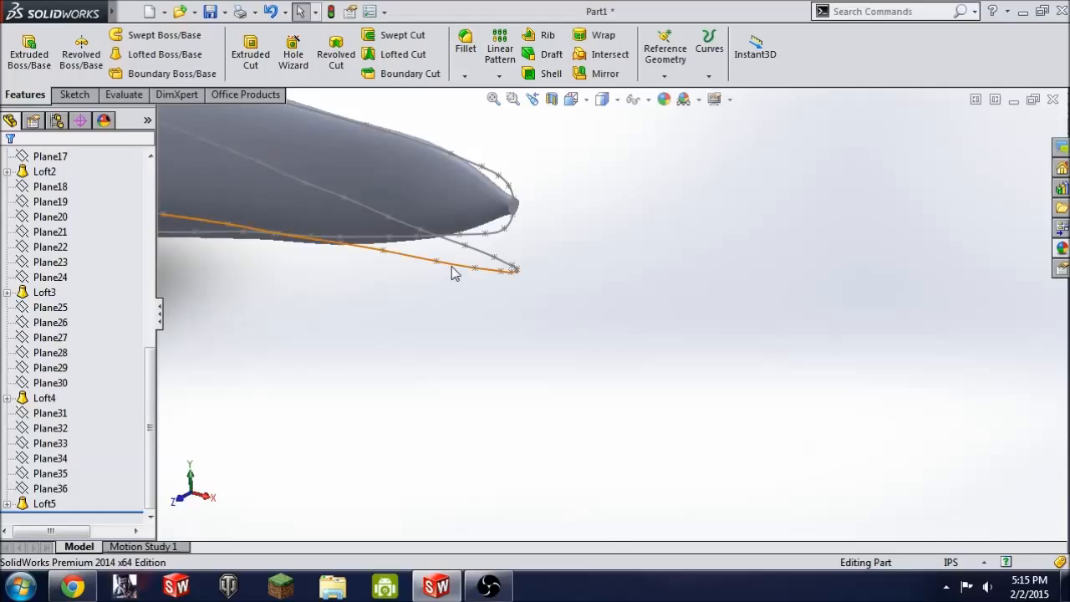
right_click(452, 273)
left_click(494, 241)
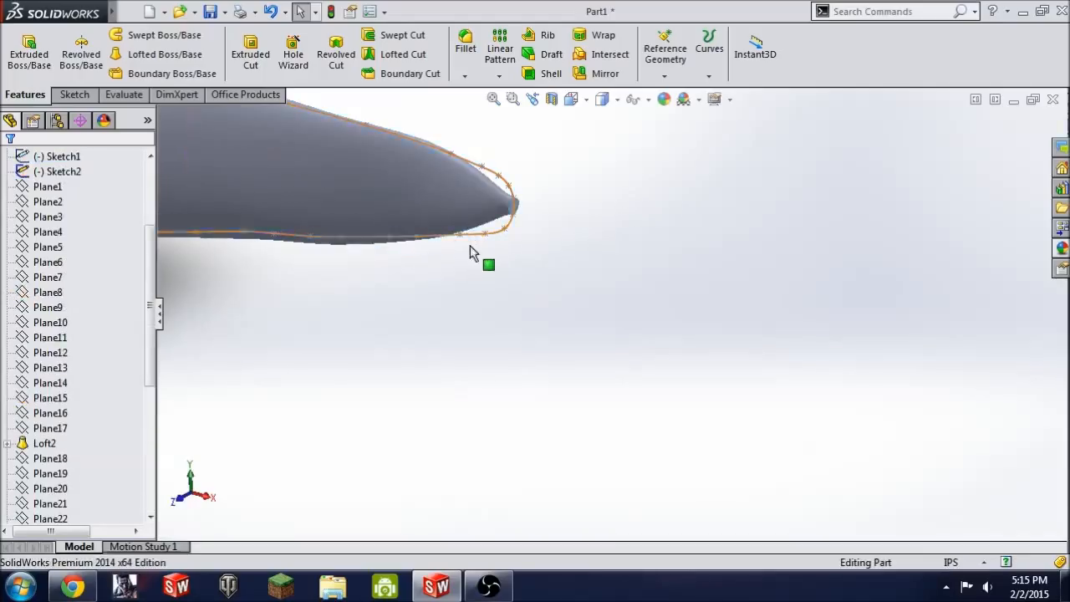
scroll(490, 256, "up", 5)
scroll(623, 298, "down", 5)
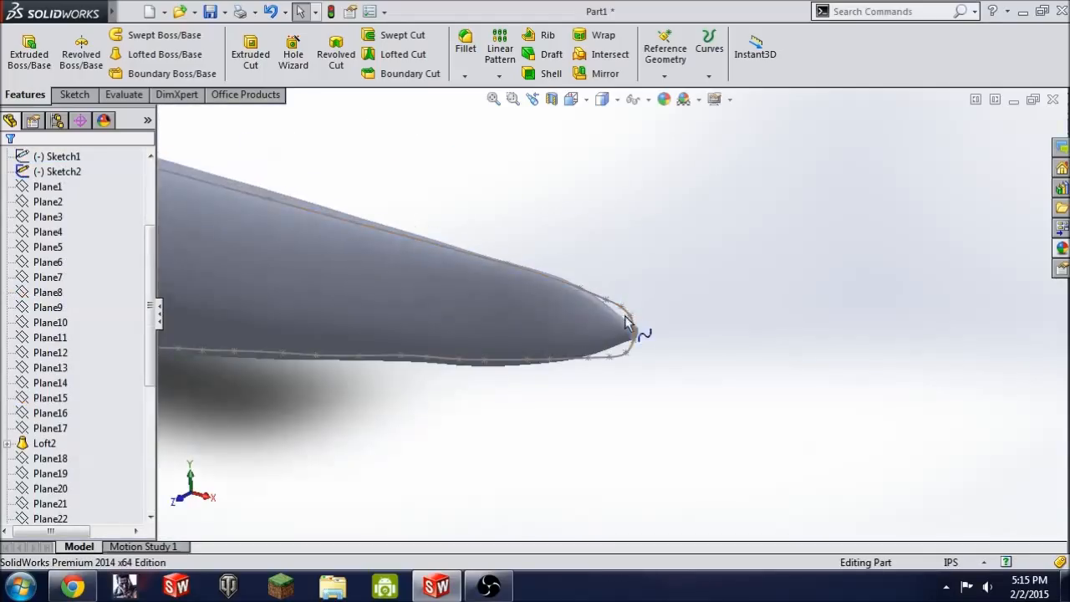
right_click(629, 315)
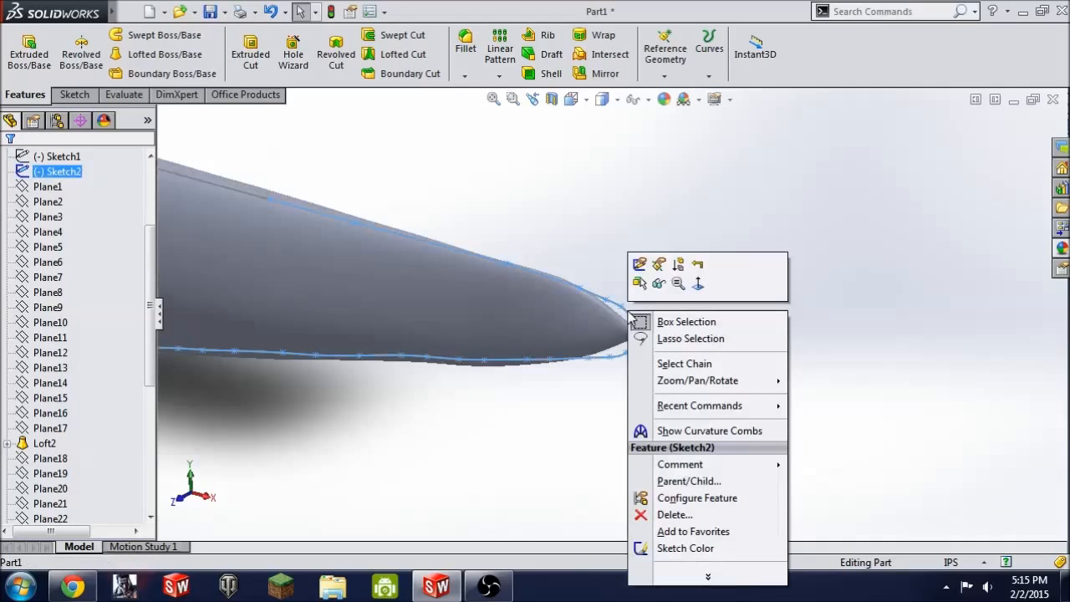
left_click(669, 284)
Step: Inspect the complete lofted body from several angles, including a close look at the small end face
mouse_move(513, 417)
middle_mouse_down()
mouse_move(521, 394)
mouse_move(581, 423)
mouse_move(545, 449)
mouse_move(515, 380)
mouse_move(624, 363)
middle_mouse_up()
scroll(521, 446, "up", 7)
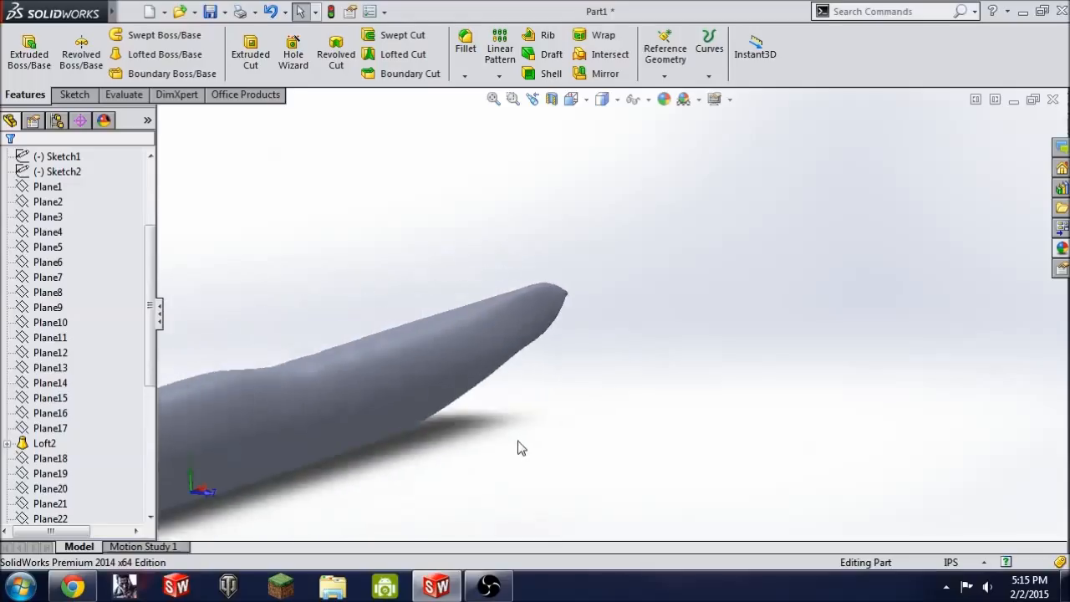
middle_click_drag(509, 446, 656, 424)
middle_click_drag(497, 381, 598, 373)
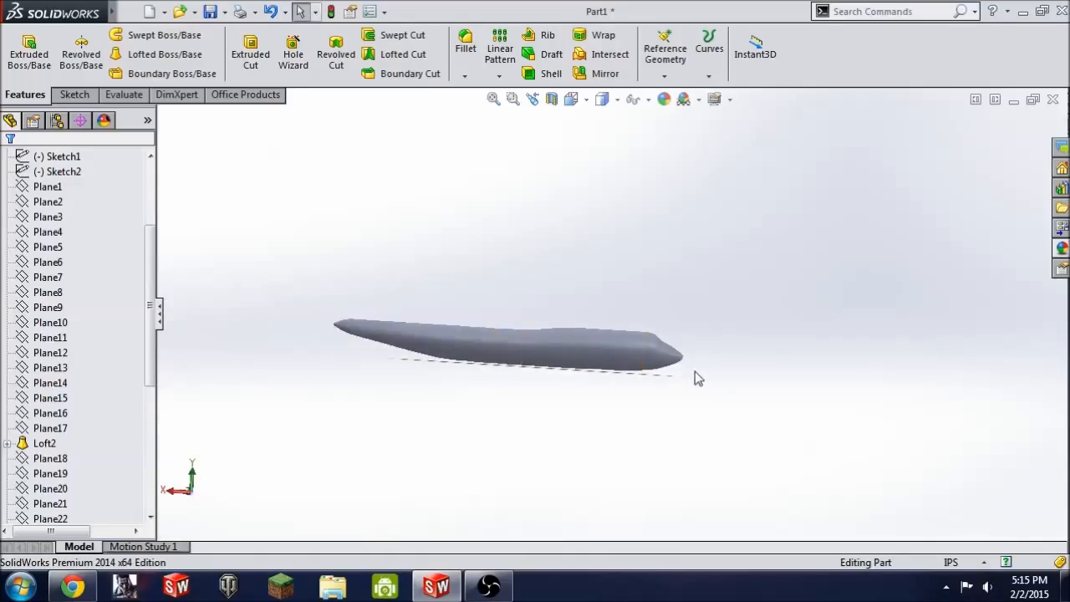
middle_click_drag(692, 351, 456, 344)
scroll(700, 313, "down", 6)
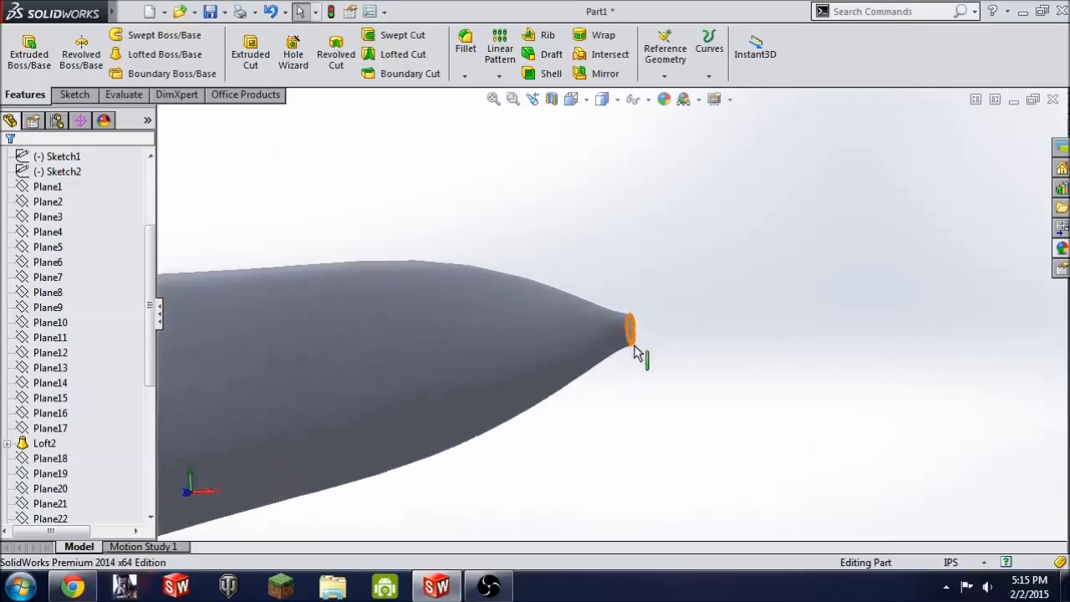
middle_click_drag(656, 345, 679, 360)
scroll(590, 400, "up", 10)
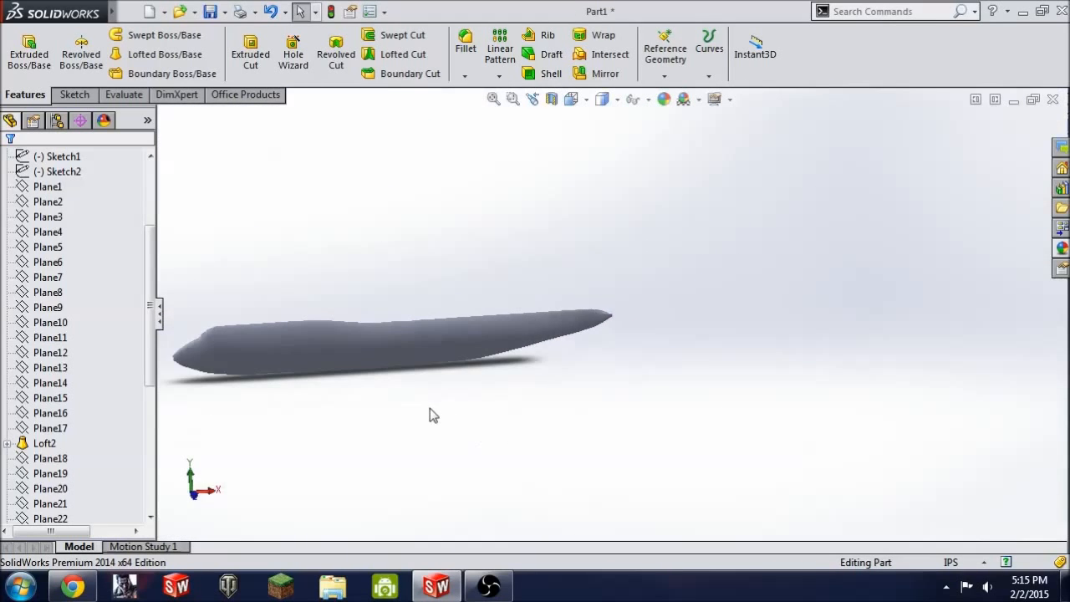
middle_click_drag(435, 408, 527, 433)
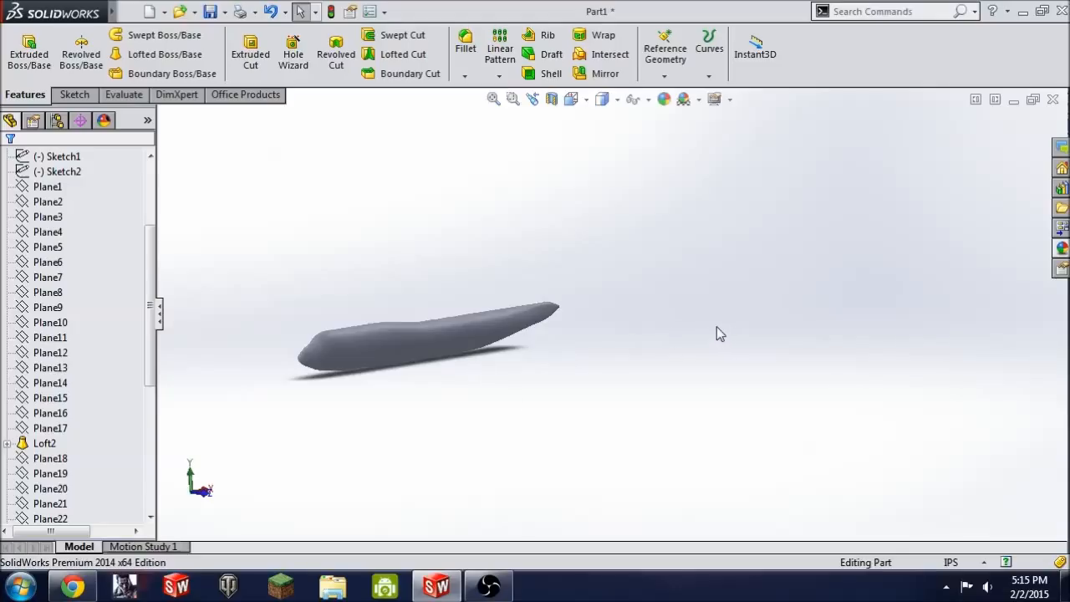
middle_click_drag(481, 365, 517, 412)
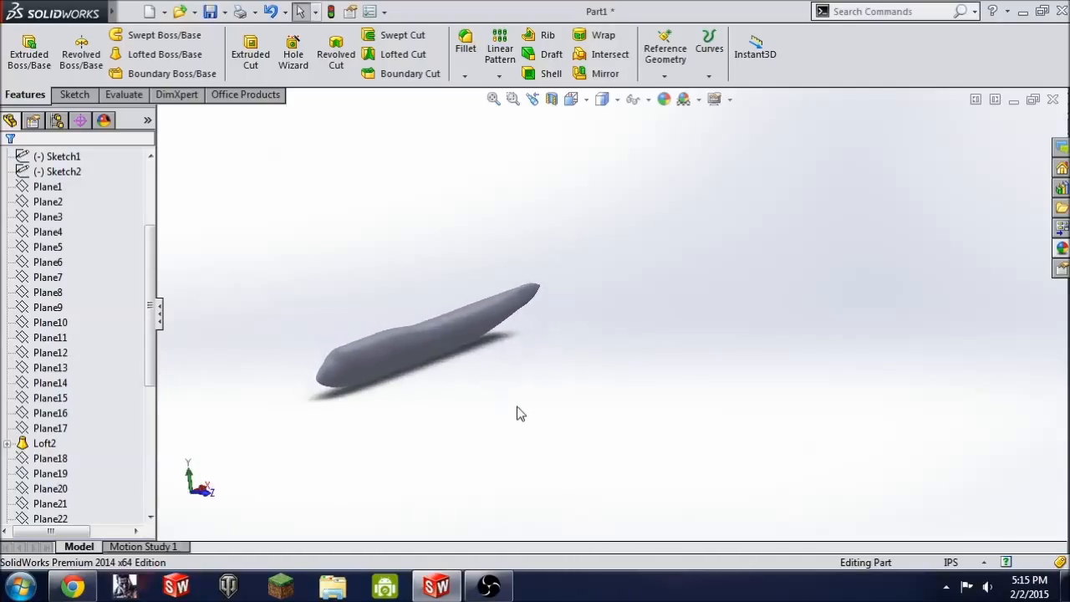
middle_click_drag(473, 377, 468, 345)
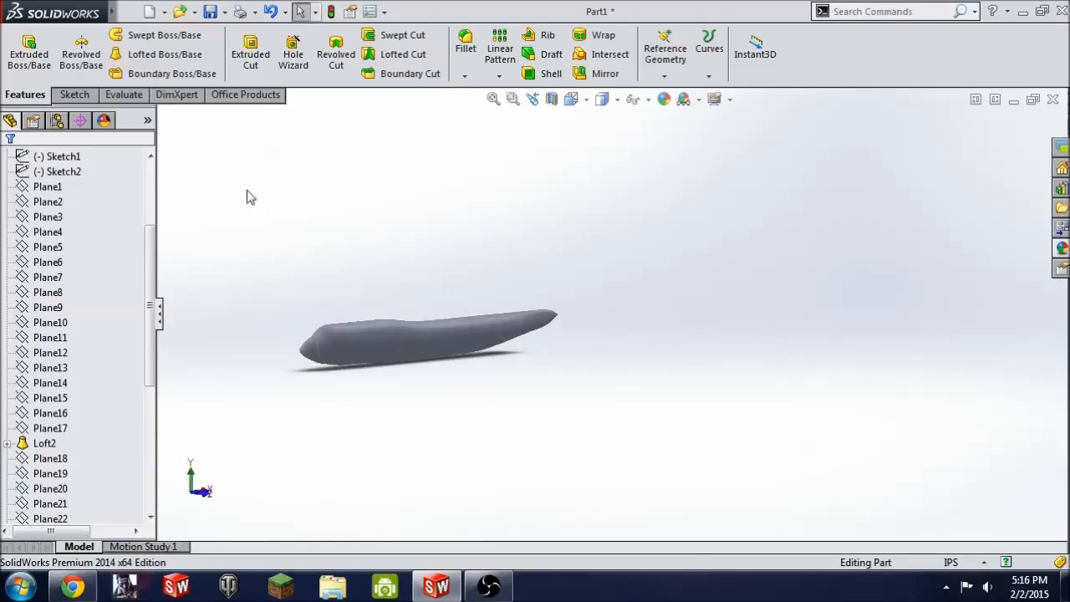
Step: Start saving the part to the Desktop and create a new folder there named 747
left_click(210, 12)
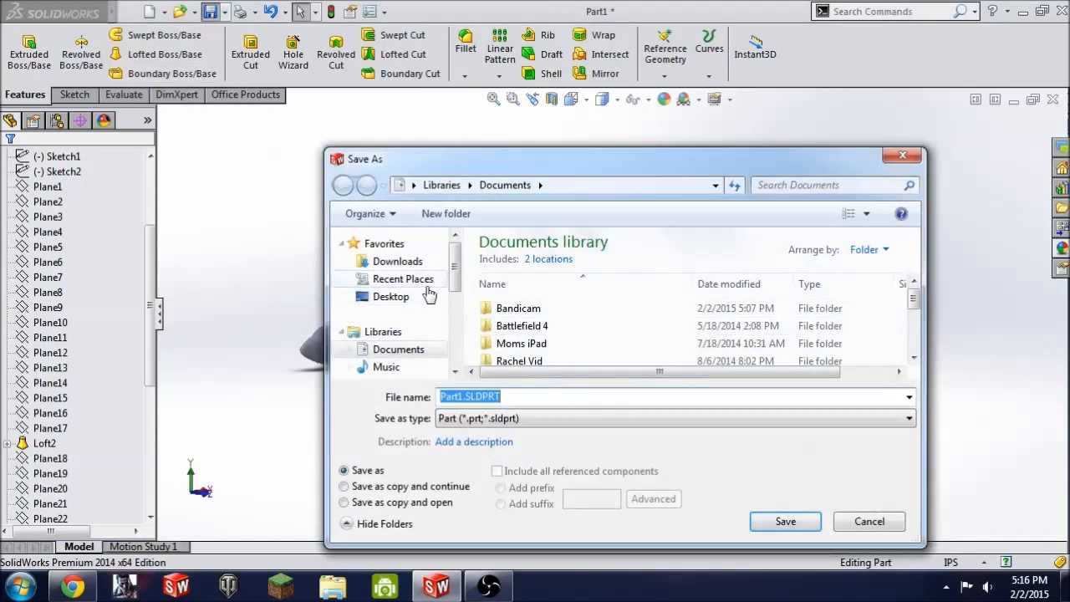
left_click(391, 297)
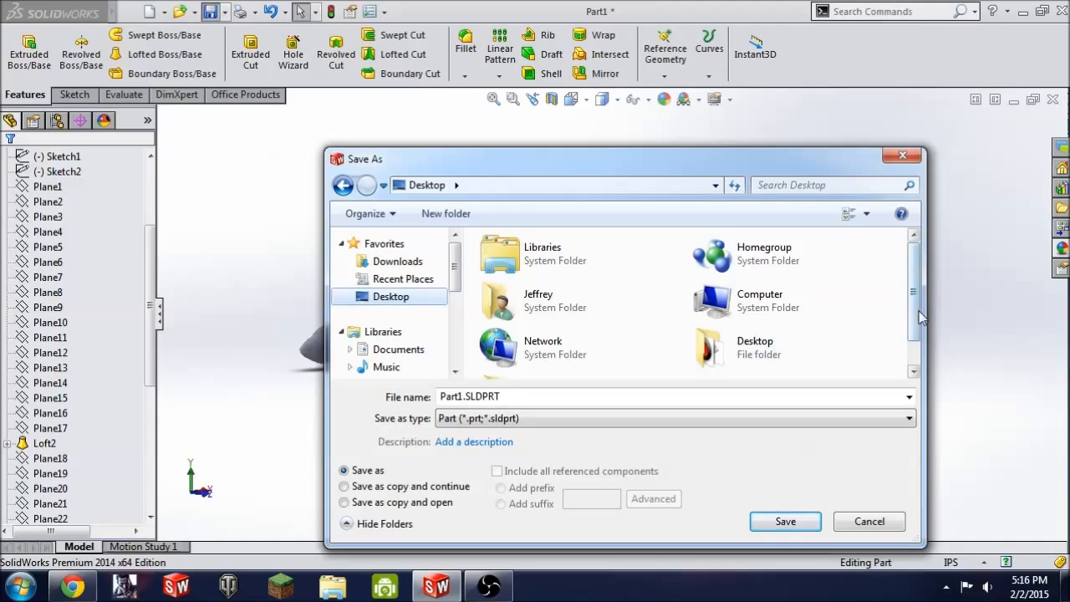
left_click_drag(918, 311, 928, 357)
right_click(668, 378)
left_click(730, 362)
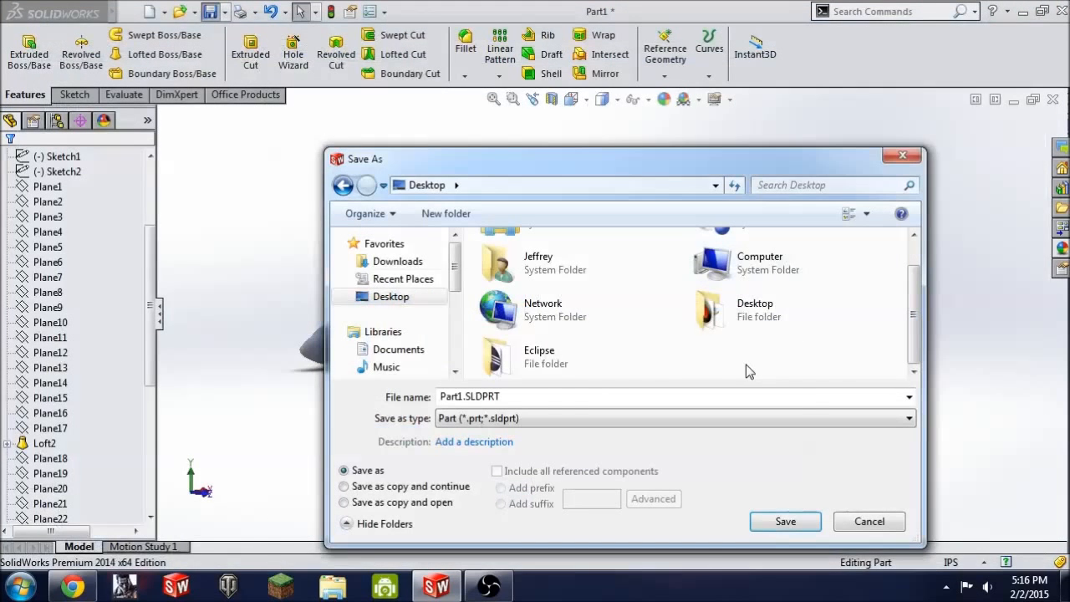
right_click(744, 363)
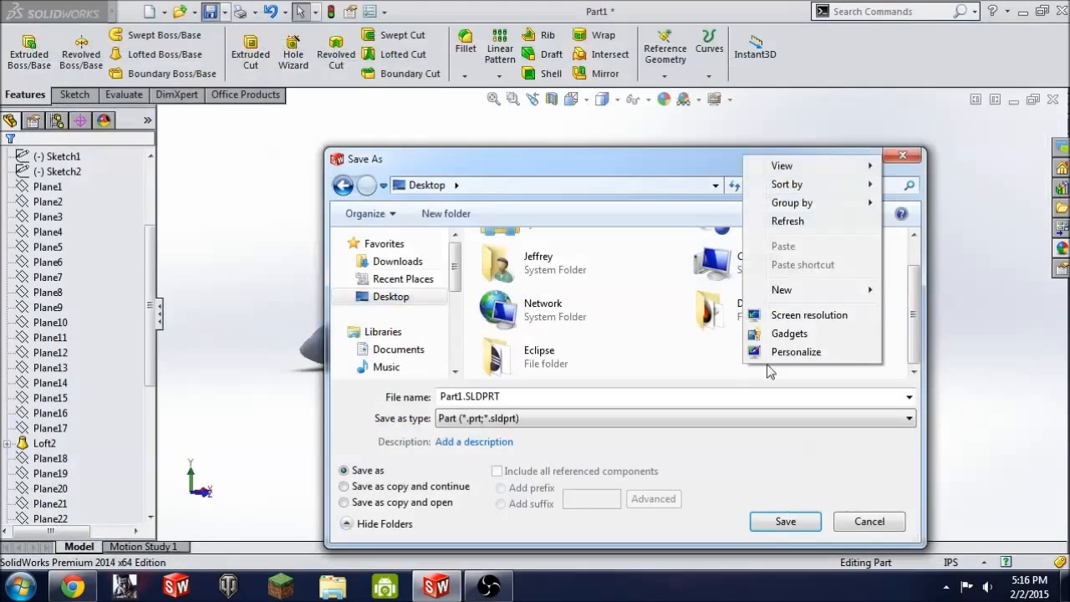
mouse_move(860, 293)
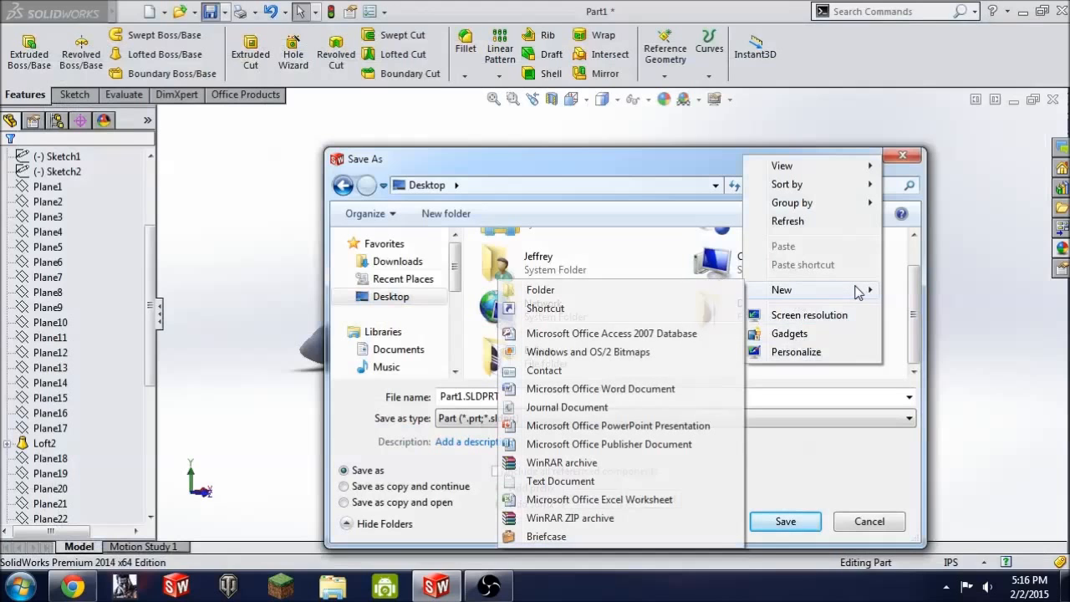
left_click(656, 290)
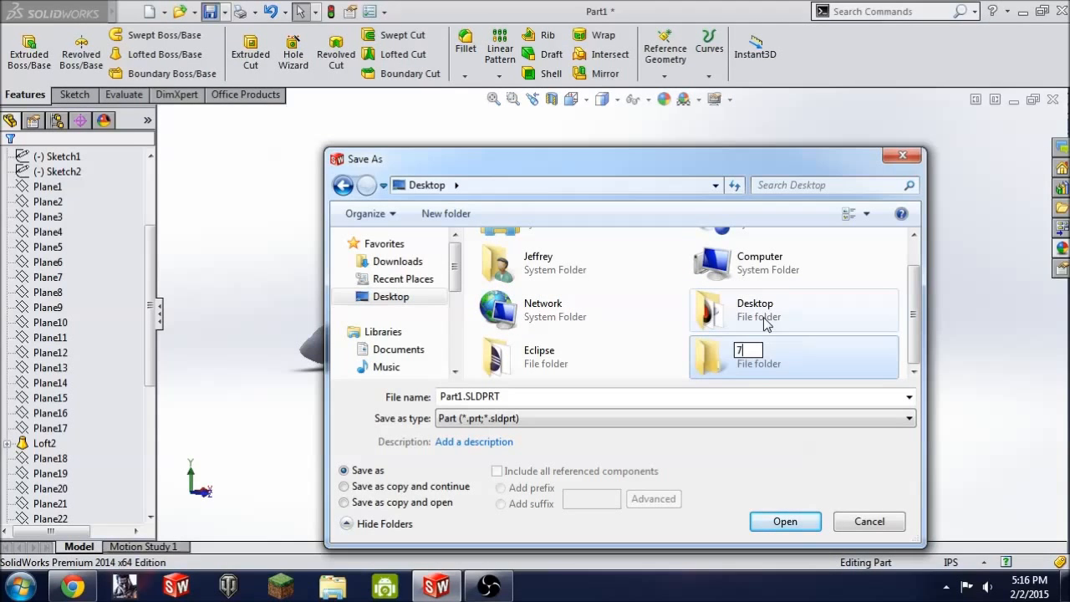
type("747")
key("Return")
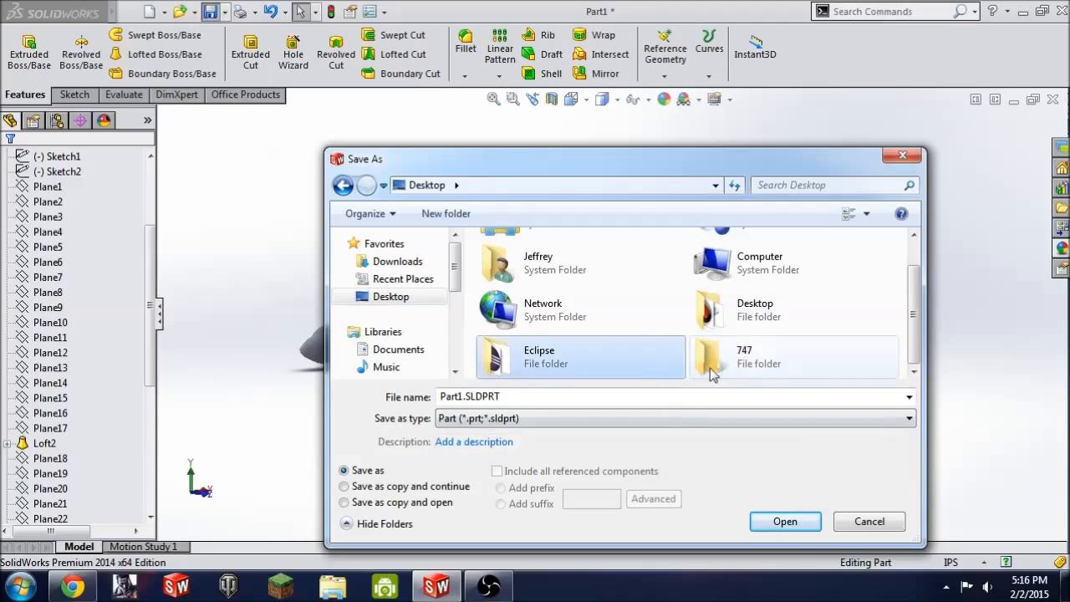
Step: Save the part in the 747 folder under the file name Fuselage
double_click(750, 369)
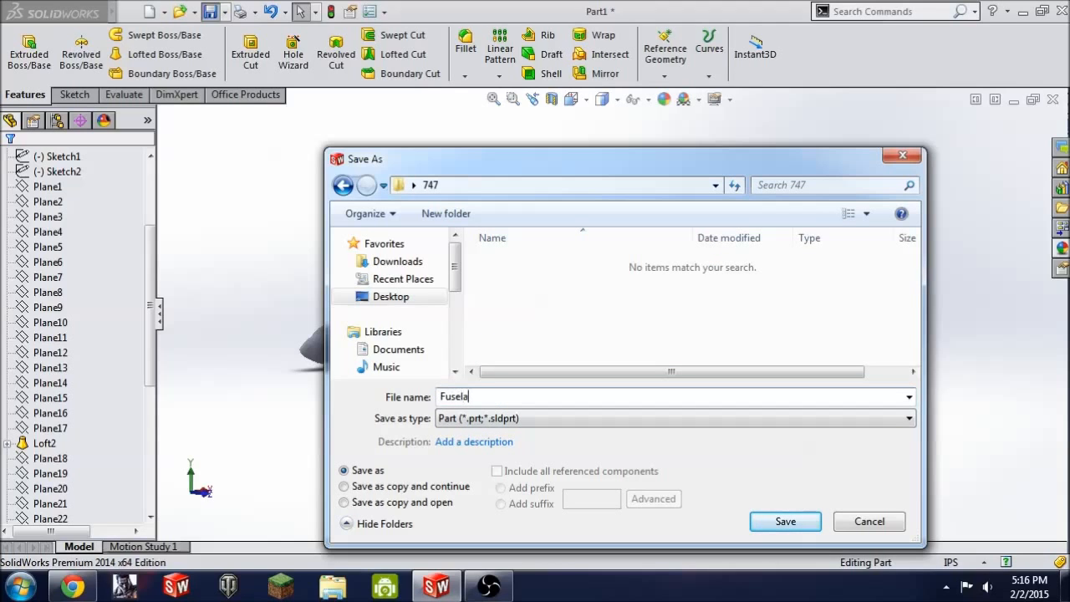
key("Return")
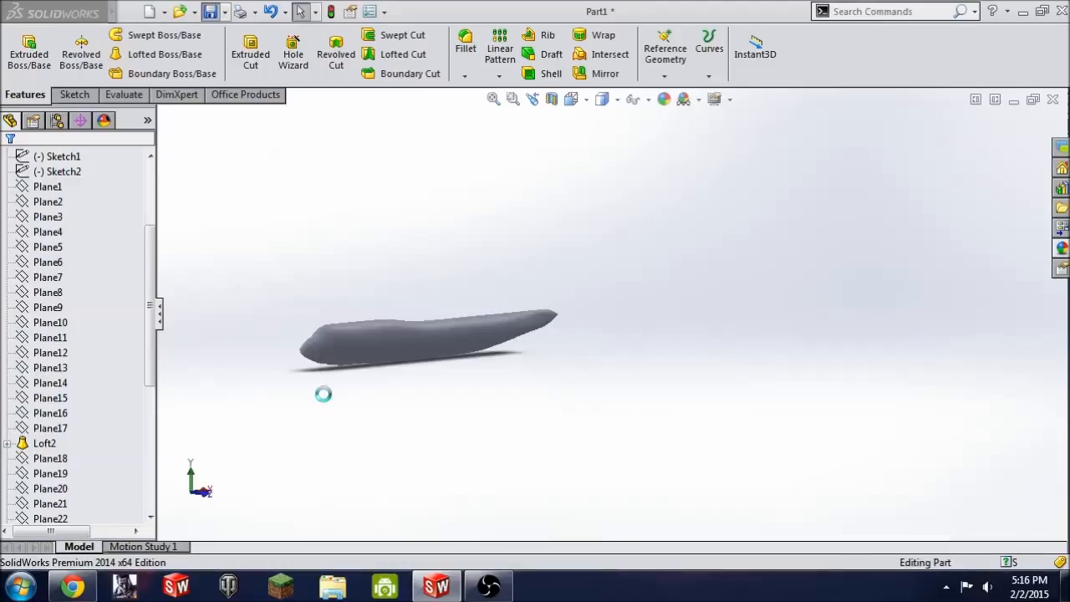